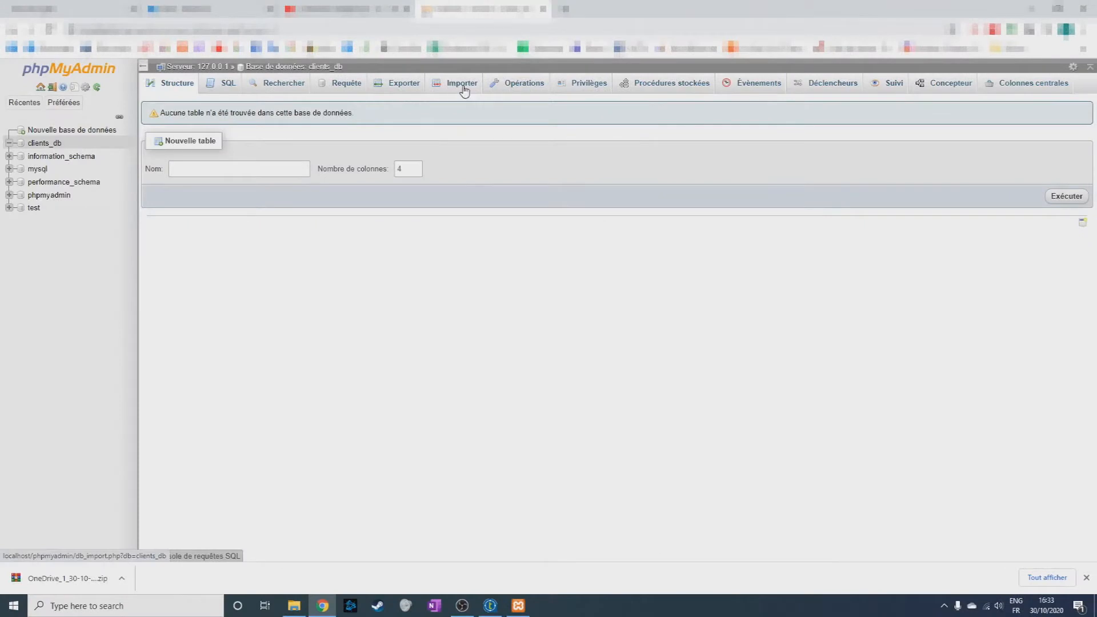
# Import the clients.sql file from Downloads into the clients_db database, using SQL format and the utf-8 character set.
pyautogui.click(463, 85)
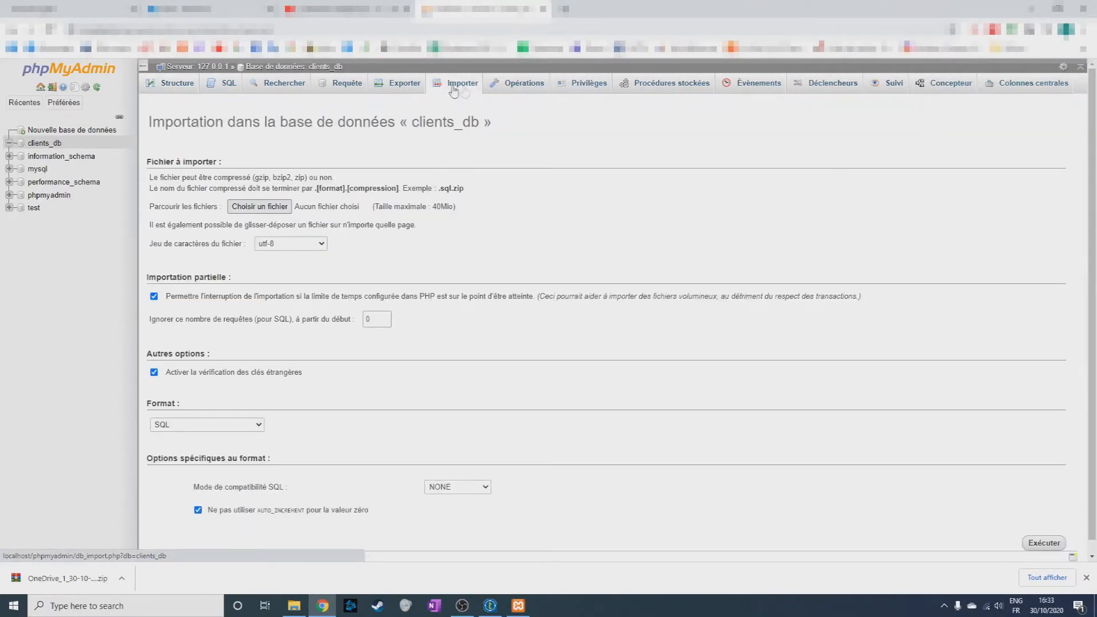
pyautogui.click(260, 206)
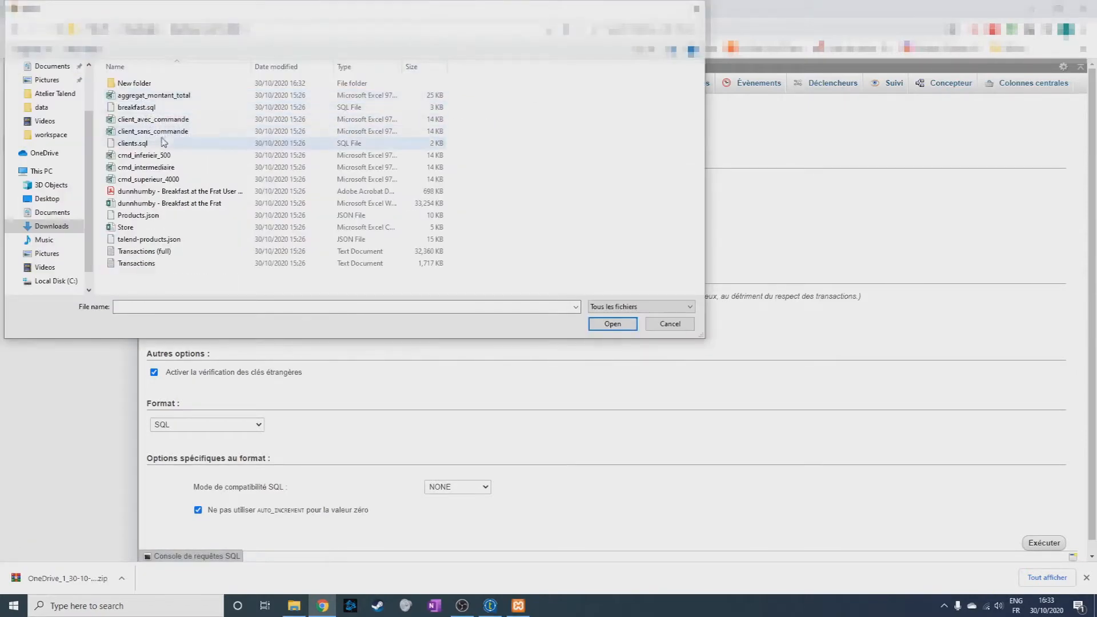
pyautogui.doubleClick(155, 145)
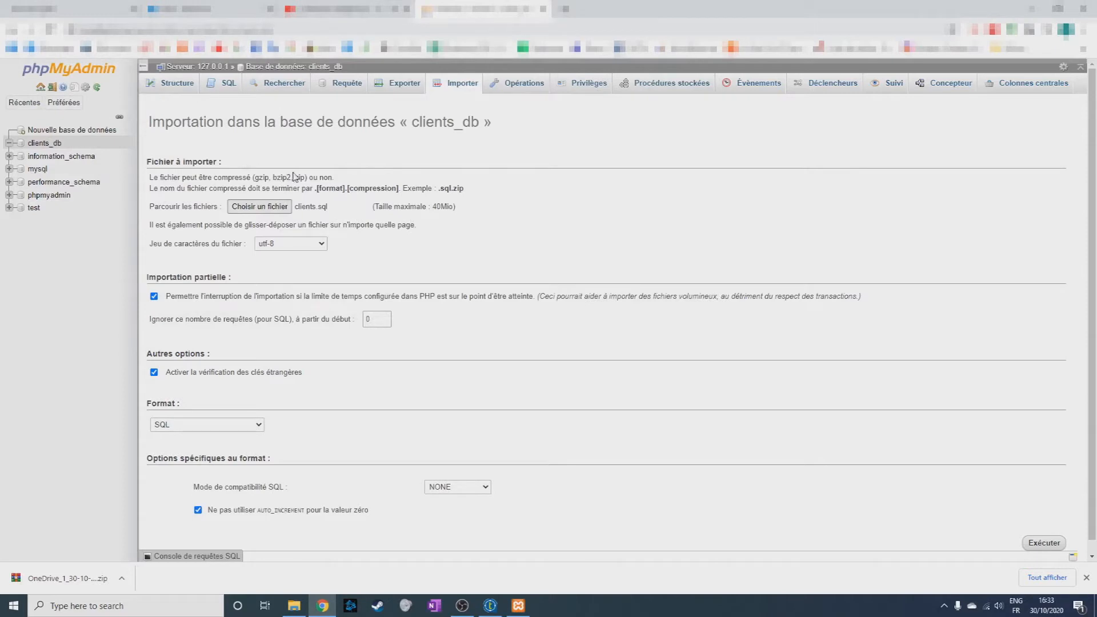
pyautogui.scroll(-1, 354, 175)
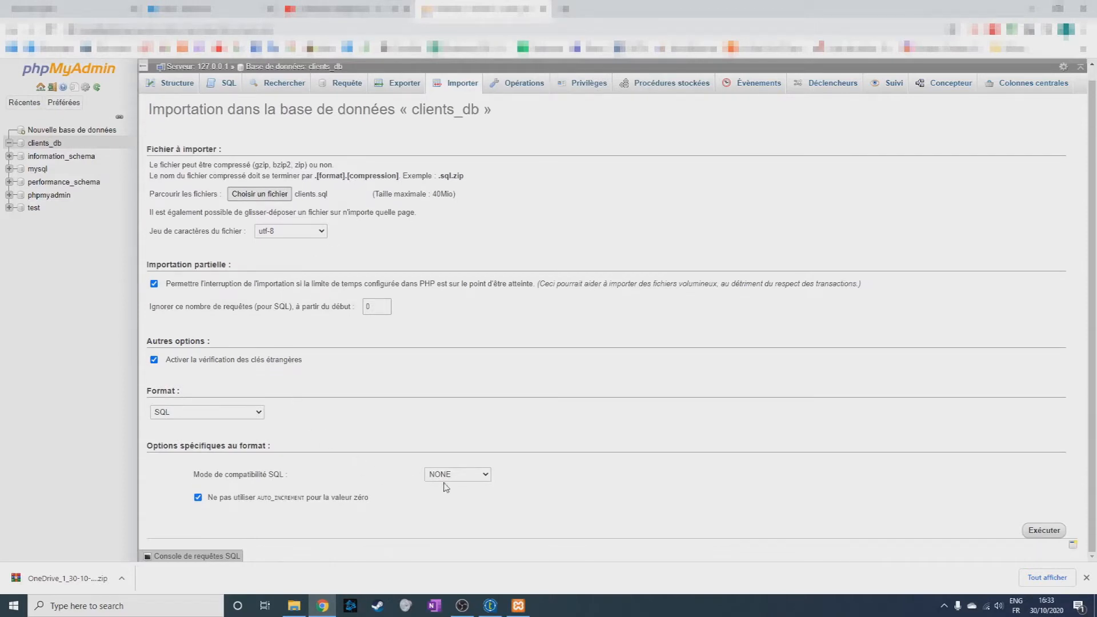
pyautogui.click(1043, 531)
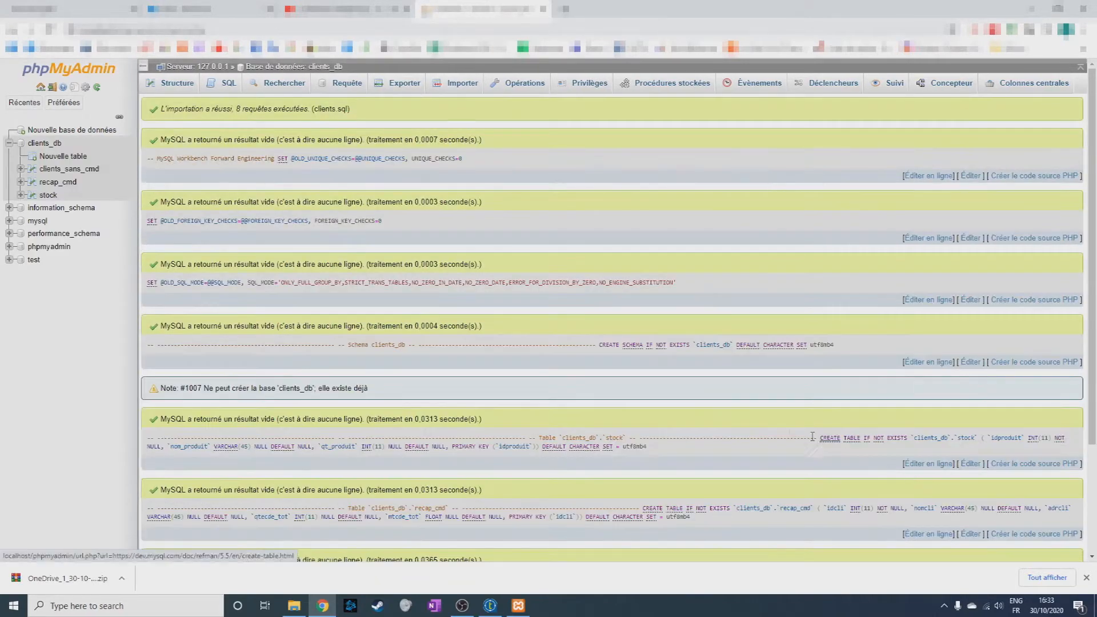
# Run the copied INSERT statements on clients_db to add products 223 (vis) to 228 (serre joint) to the stock table, and browse its rows.
pyautogui.click(50, 144)
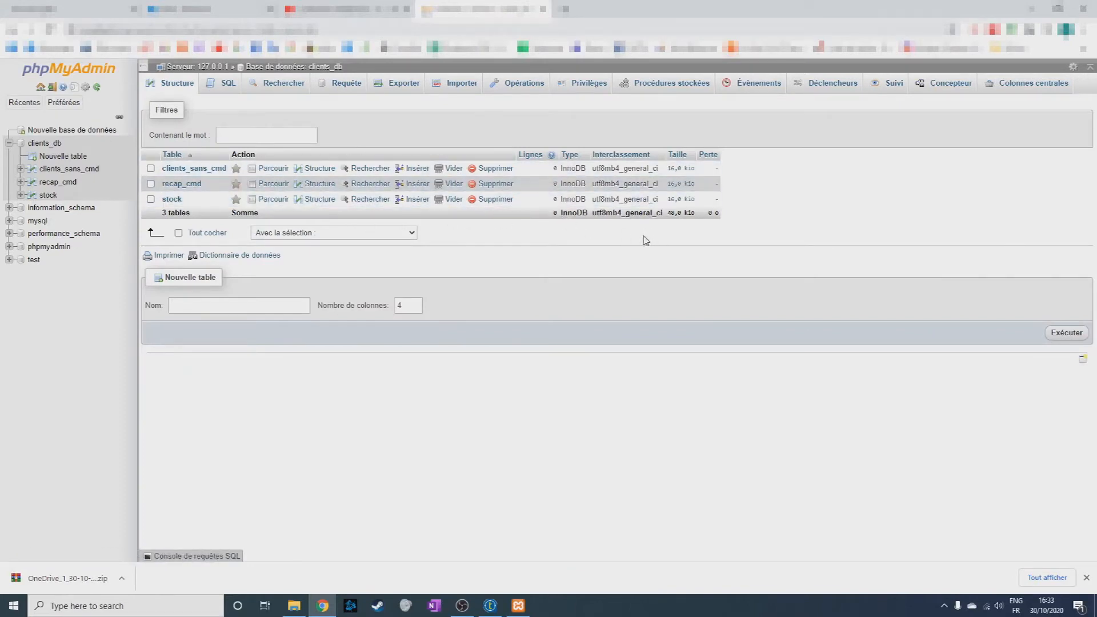
pyautogui.click(219, 84)
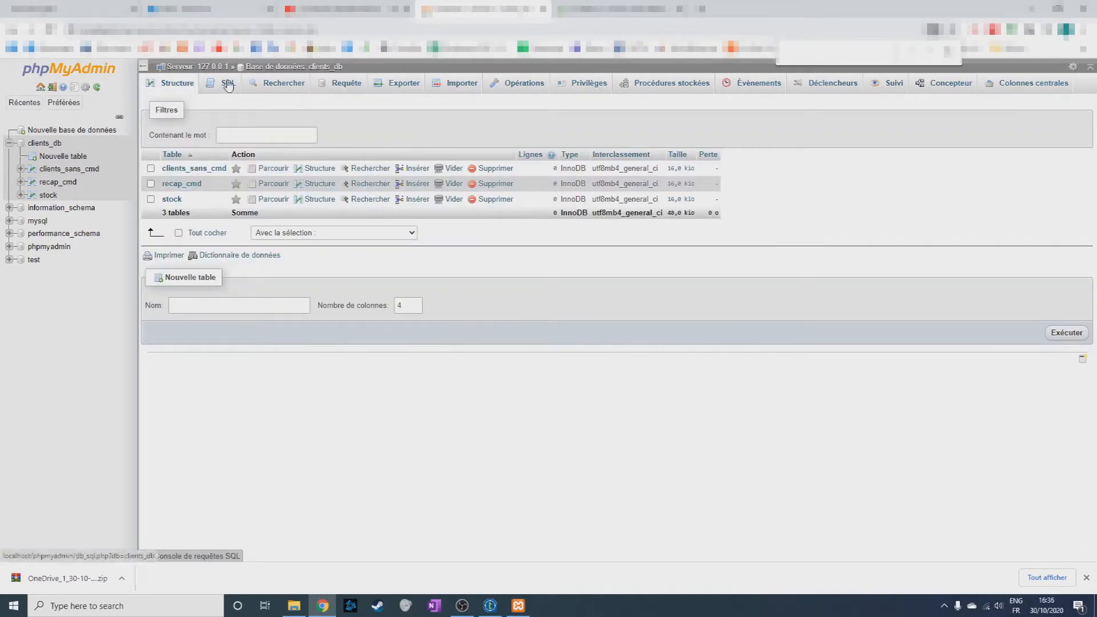
pyautogui.click(228, 85)
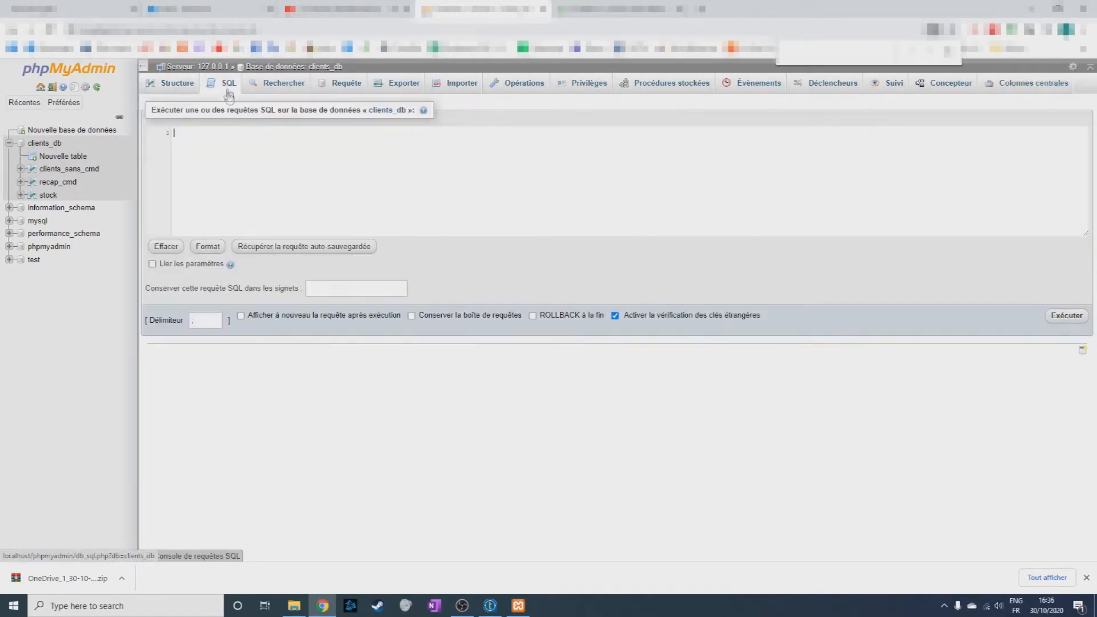
pyautogui.write("INSERT INTO stock VALUES(223,'vis',240) ; INSERT INTO stock VALUES(224,'boulons',134) ; INSERT INTO stock VALUES(225,'goujons',0) ; INSERT INTO stock VALUES(226,'chevilles',21) ; INSERT INTO stock VALUES(227,'clous',2342) ; INSERT INTO stock VALUES(228,'serre joint',0) ;")
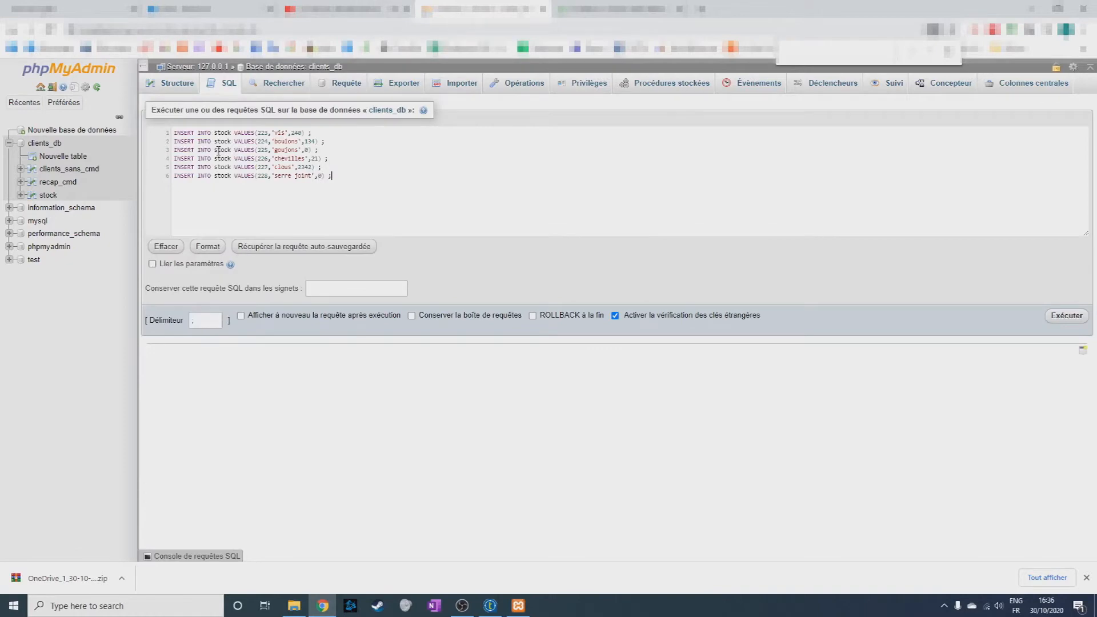
pyautogui.click(1067, 316)
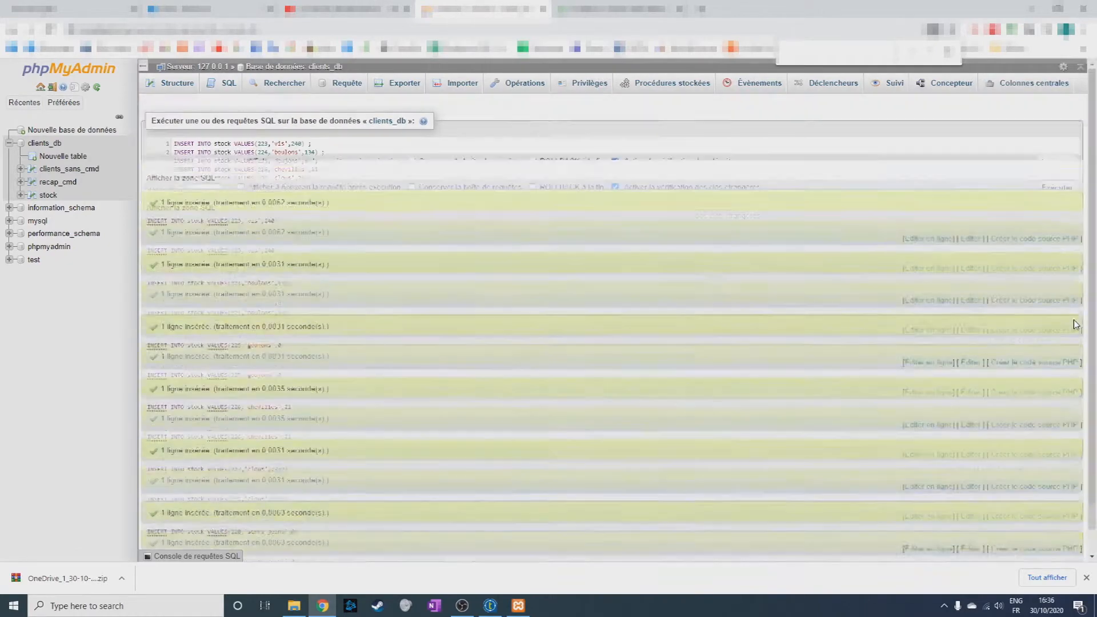
pyautogui.click(45, 146)
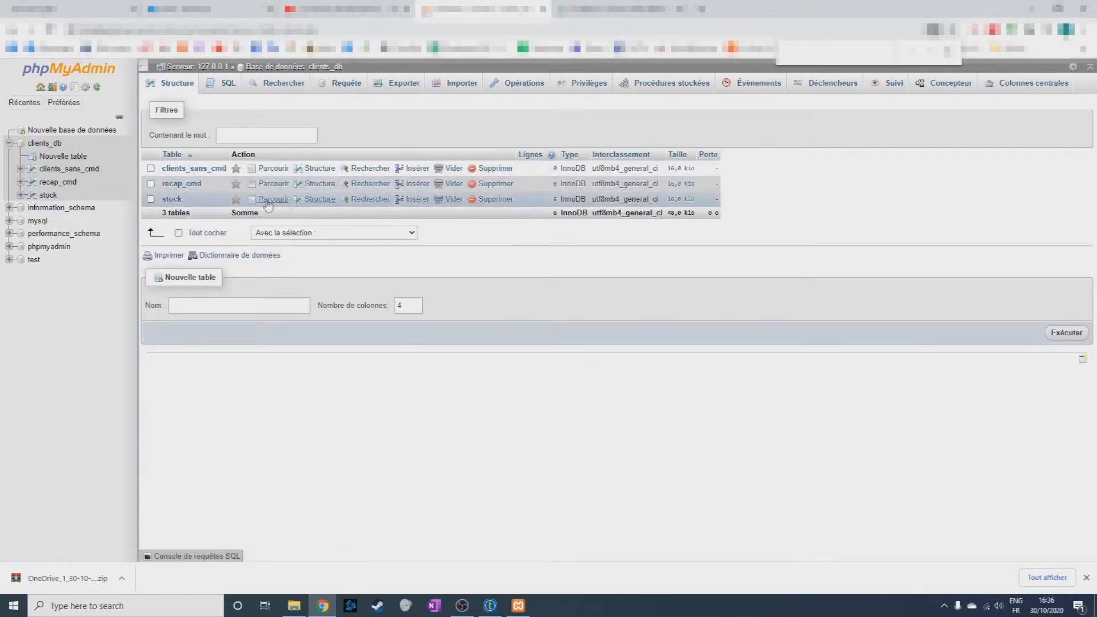
pyautogui.click(172, 200)
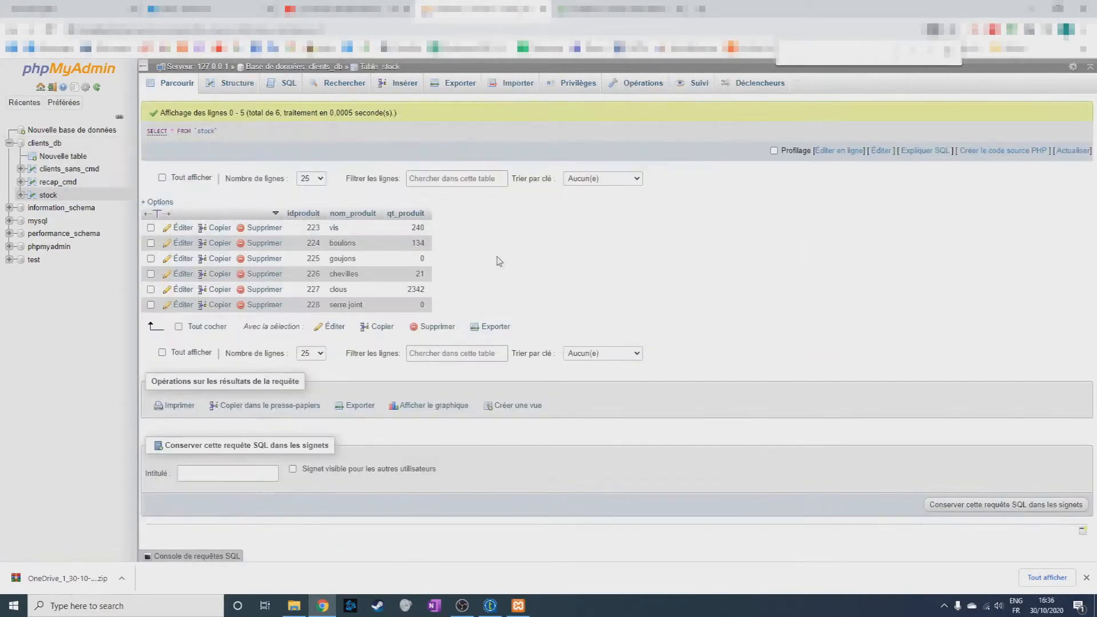
# Switch to Talend Open Studio and start a new database connection named client_db with the purpose "exercice 1".
pyautogui.moveTo(491, 605)
pyautogui.click(467, 531)
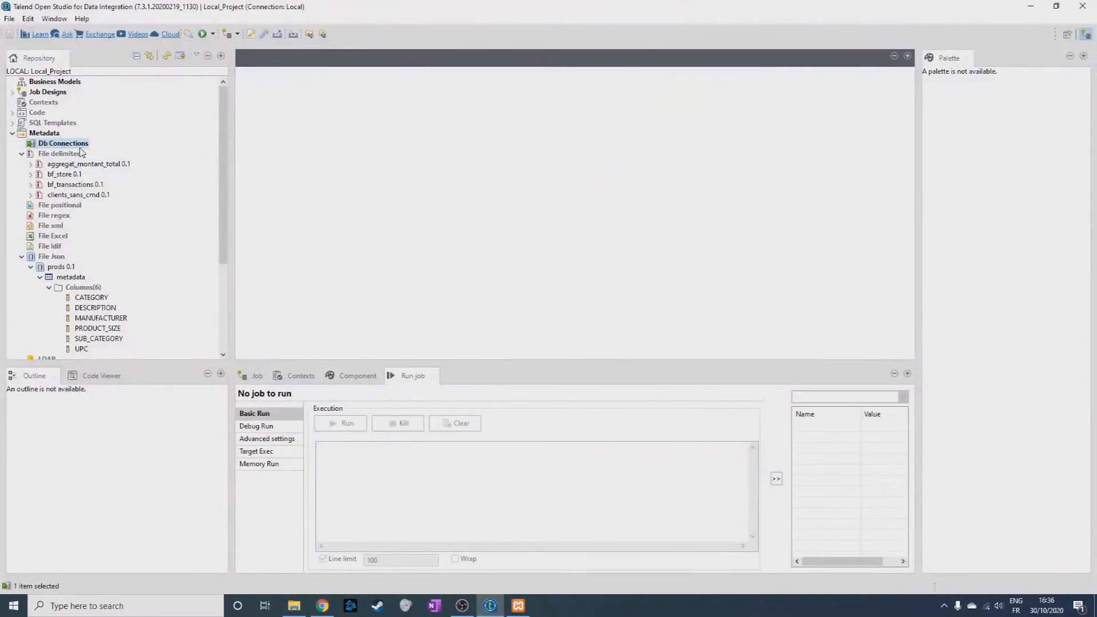
pyautogui.rightClick(47, 146)
pyautogui.click(65, 148)
pyautogui.write('cli')
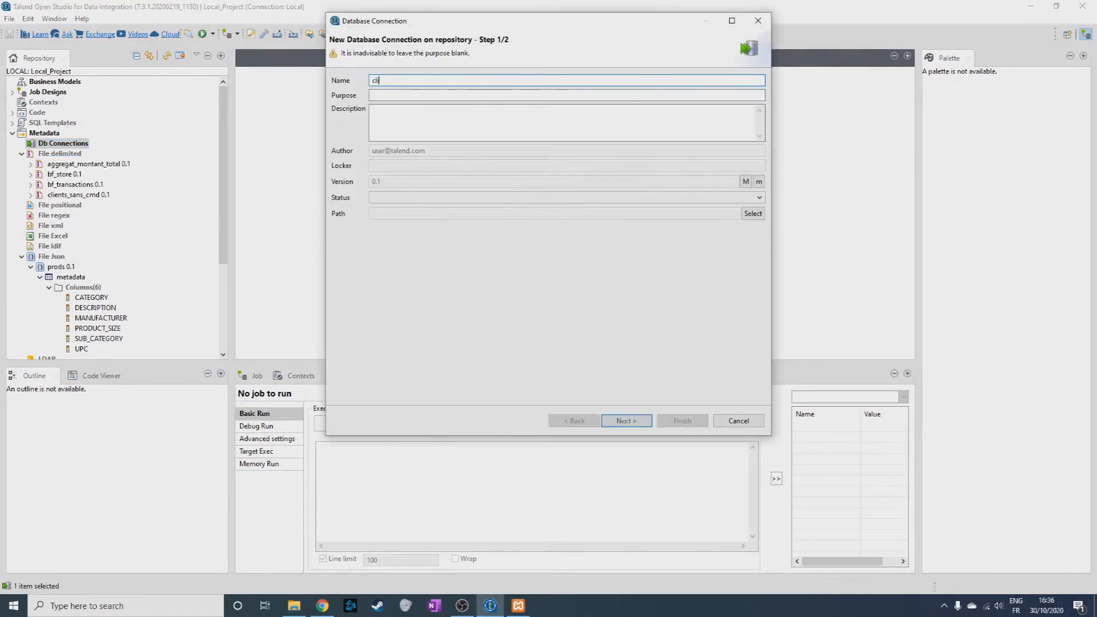
pyautogui.write('ent_db')
pyautogui.click(432, 93)
pyautogui.write('exercice 1')
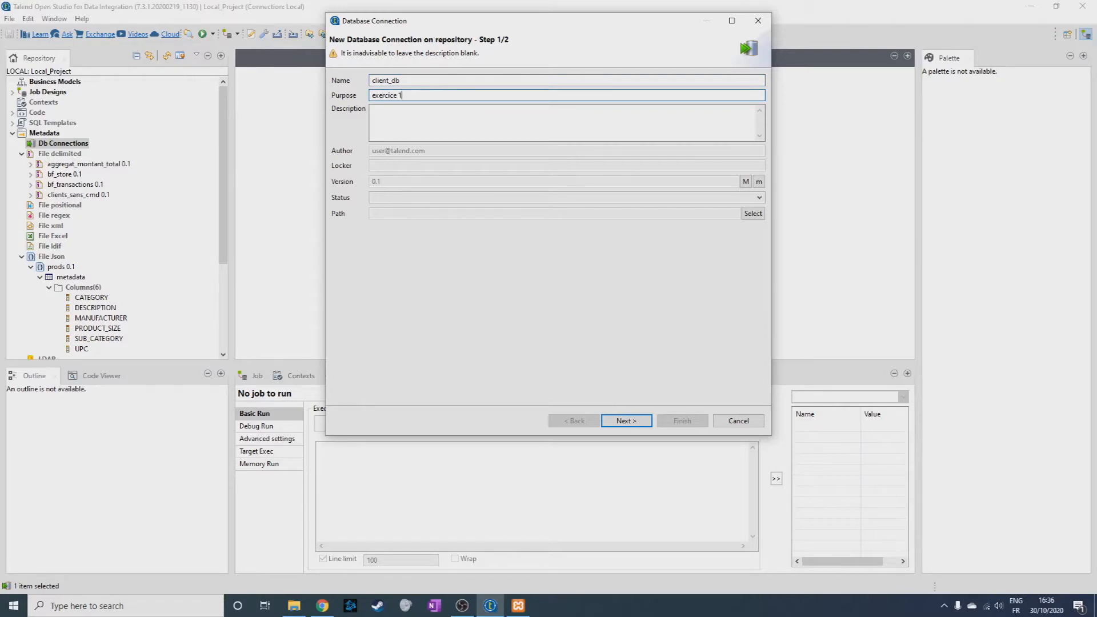
pyautogui.click(627, 421)
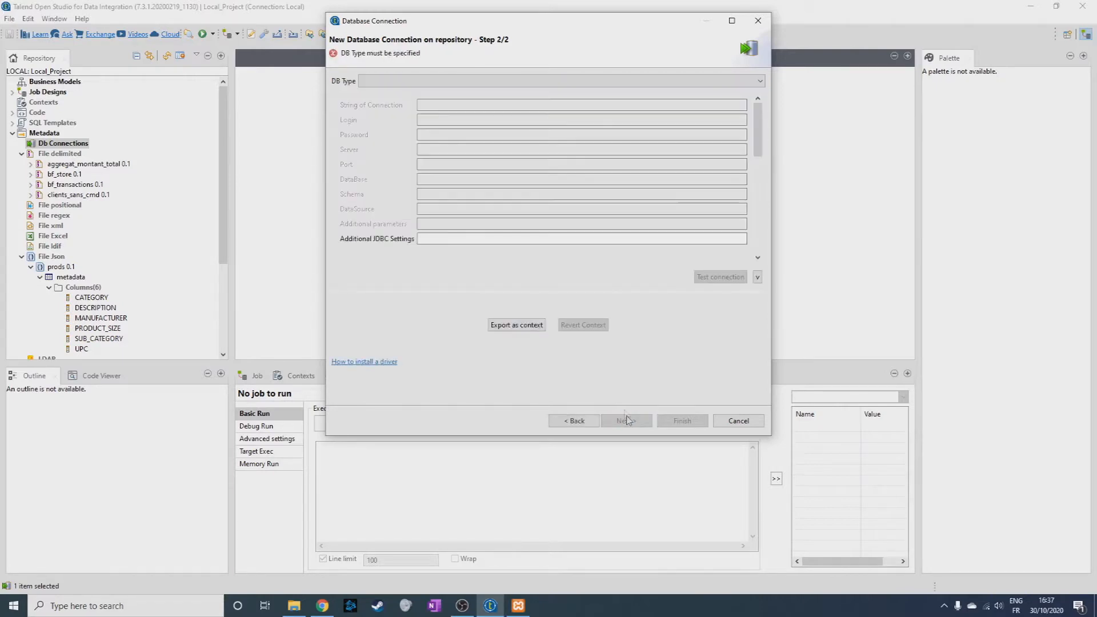
# Set the connection's database type to MySQL and its version to MariaDB.
pyautogui.click(411, 81)
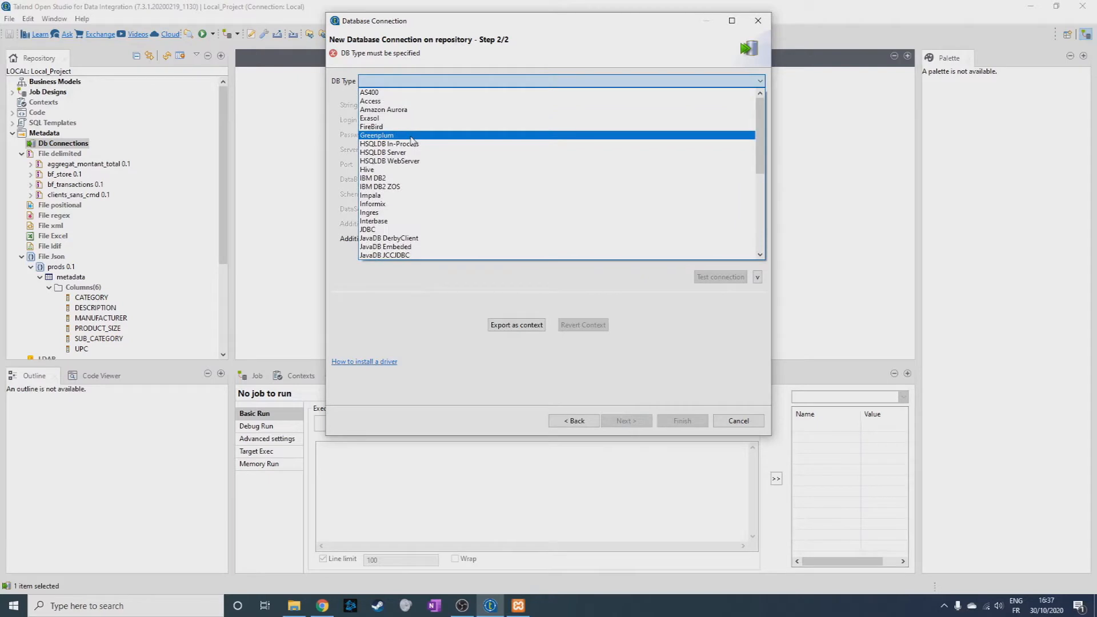
pyautogui.scroll(-7, 394, 183)
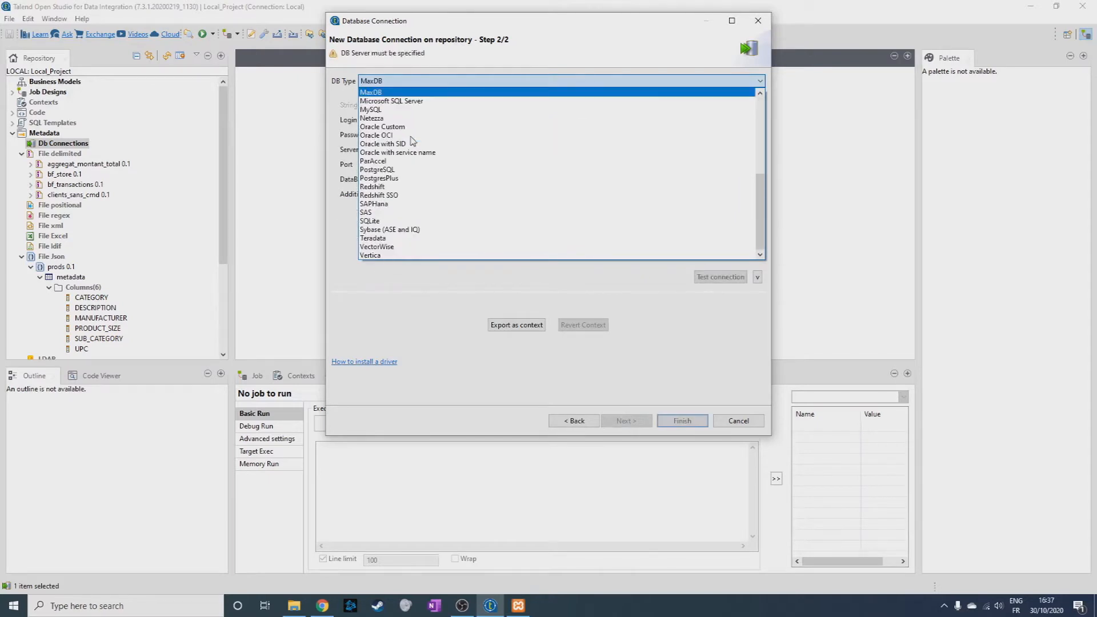
pyautogui.click(387, 115)
pyautogui.click(434, 105)
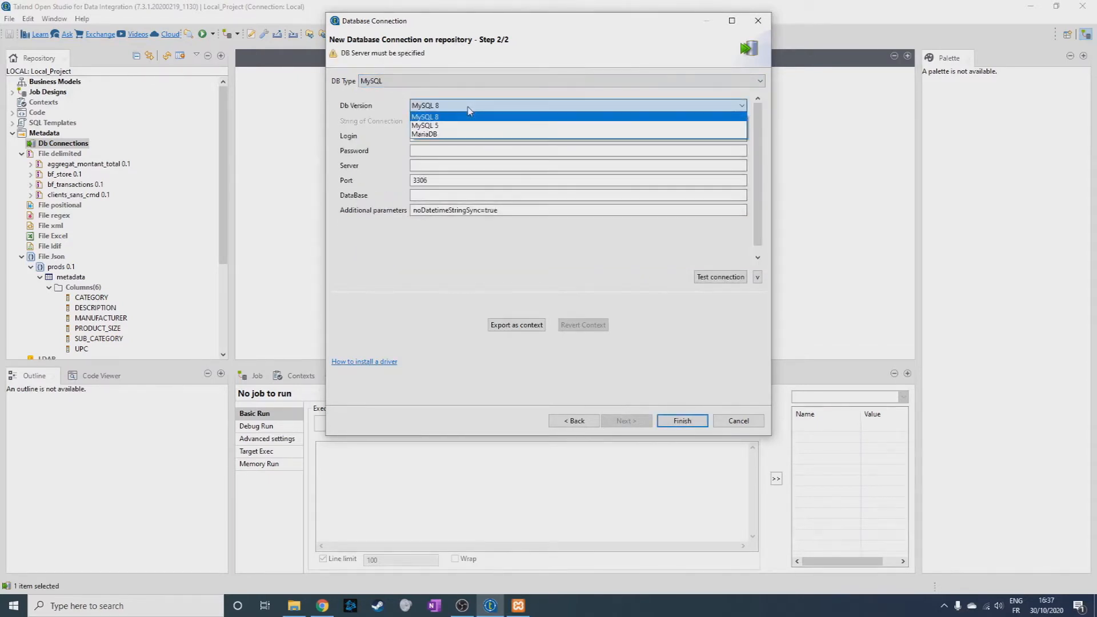
pyautogui.click(433, 136)
# Set the connection's login to root, server to localhost and database to clients_db, leave the password blank, and finish creating it.
pyautogui.click(433, 138)
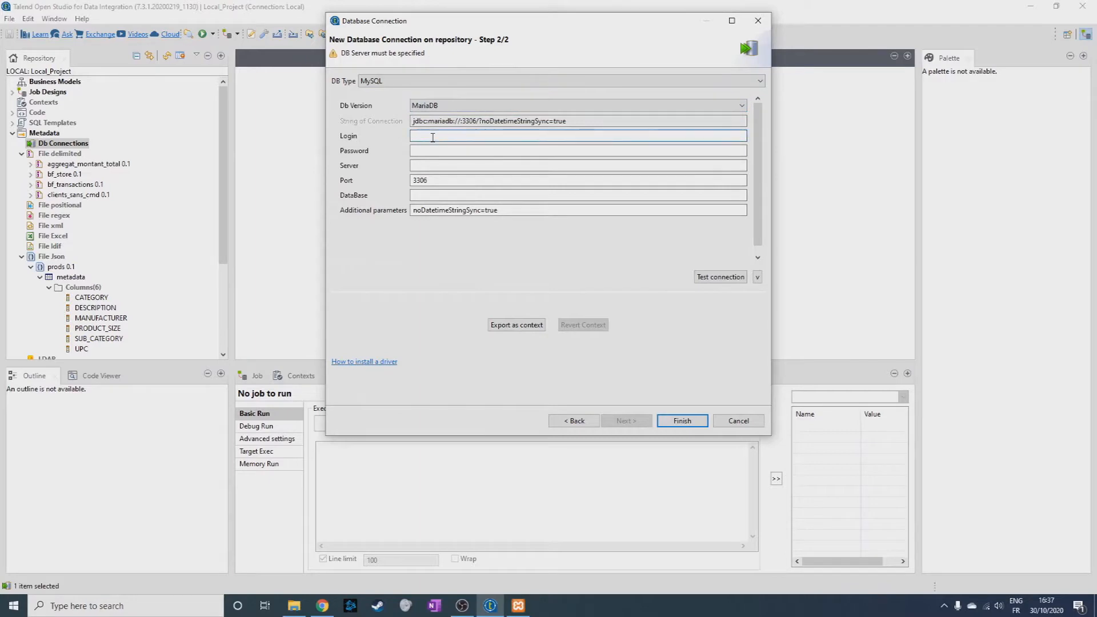
pyautogui.write('root')
pyautogui.press('Tab')
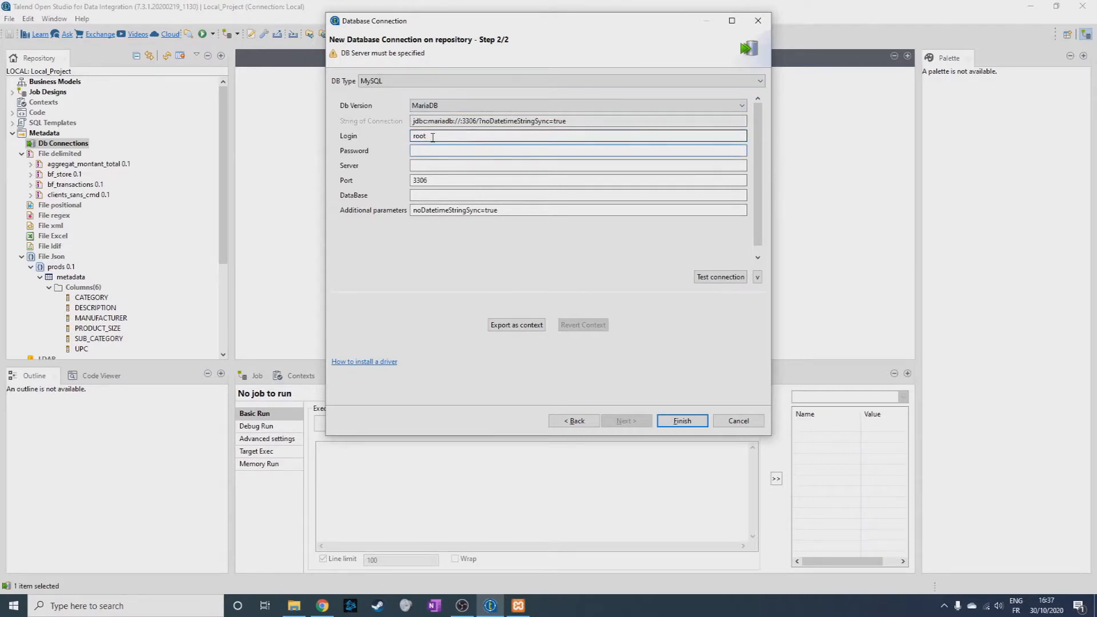
pyautogui.press('Tab')
pyautogui.write('localhost')
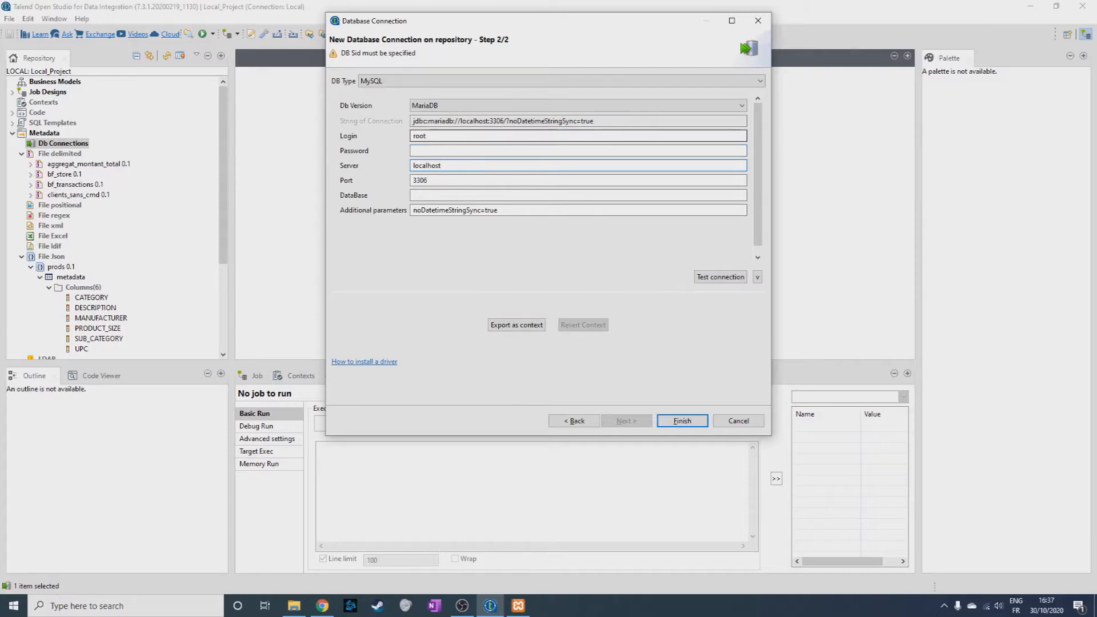
pyautogui.click(435, 196)
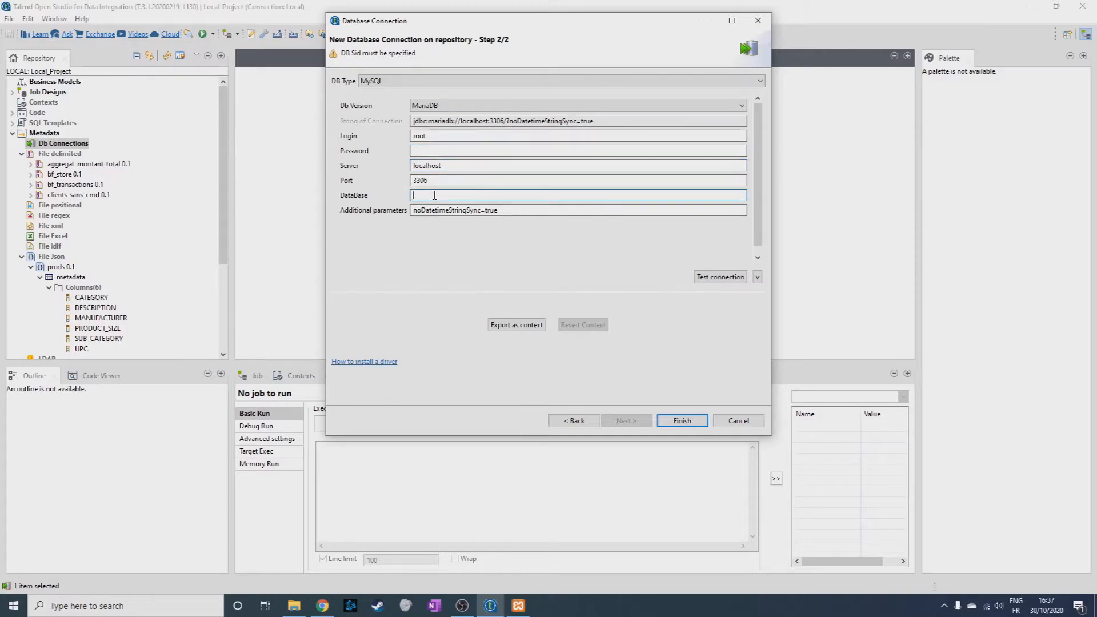
pyautogui.write('clients_')
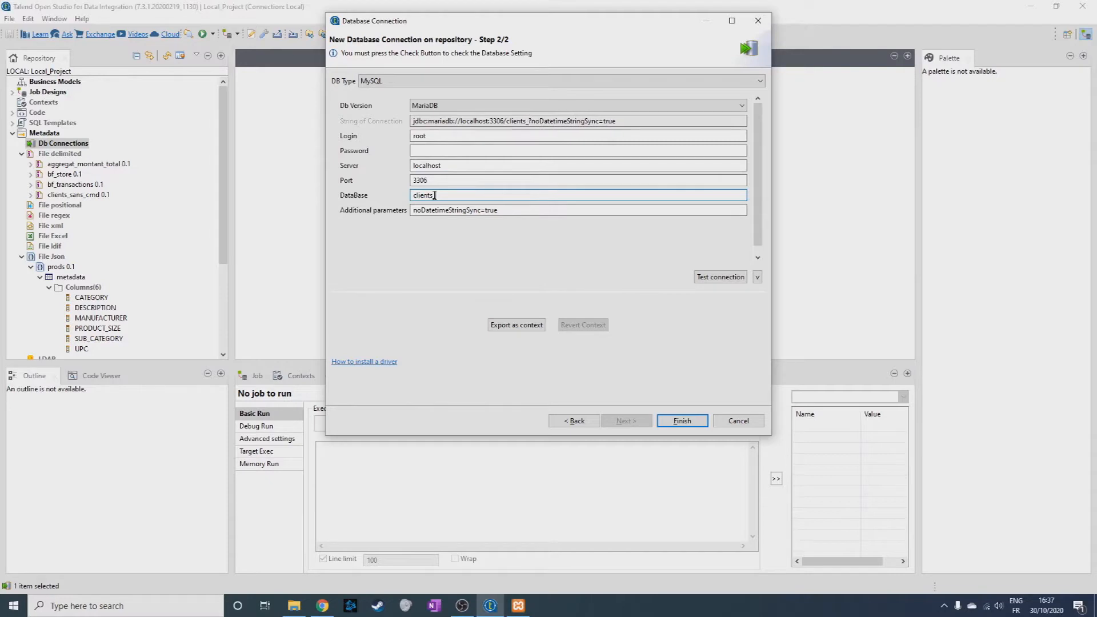
pyautogui.write('db')
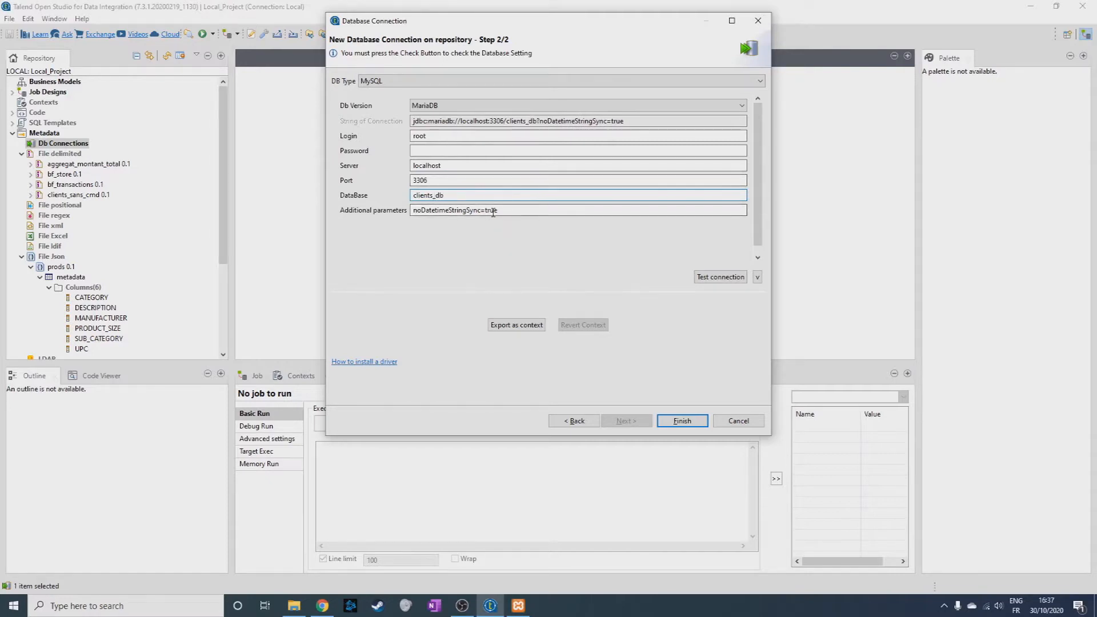
pyautogui.click(674, 424)
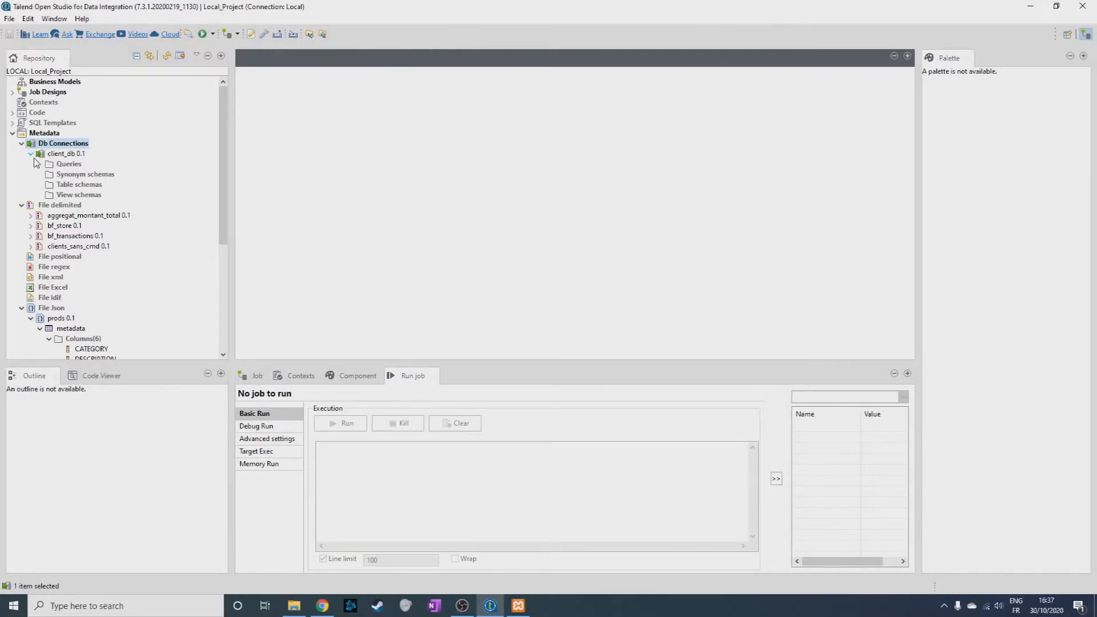
# Retrieve the schemas of the clients_sans_cmd, recap_cmd and stock tables from clients_db into the client_db connection.
pyautogui.rightClick(71, 152)
pyautogui.click(123, 179)
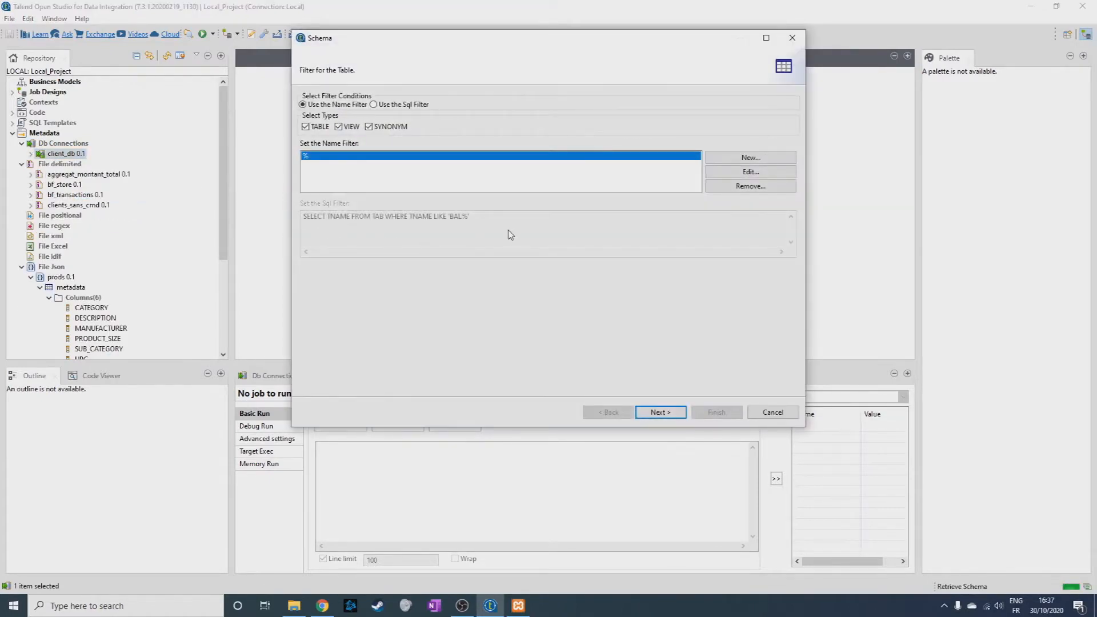
pyautogui.click(660, 413)
pyautogui.click(324, 158)
pyautogui.click(333, 158)
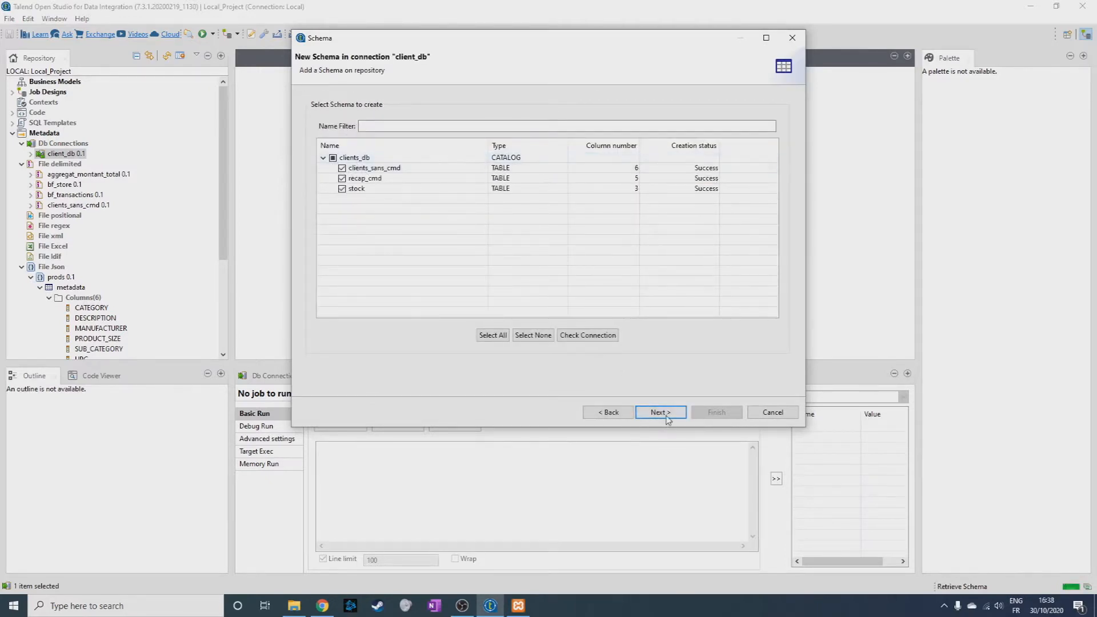
pyautogui.click(666, 415)
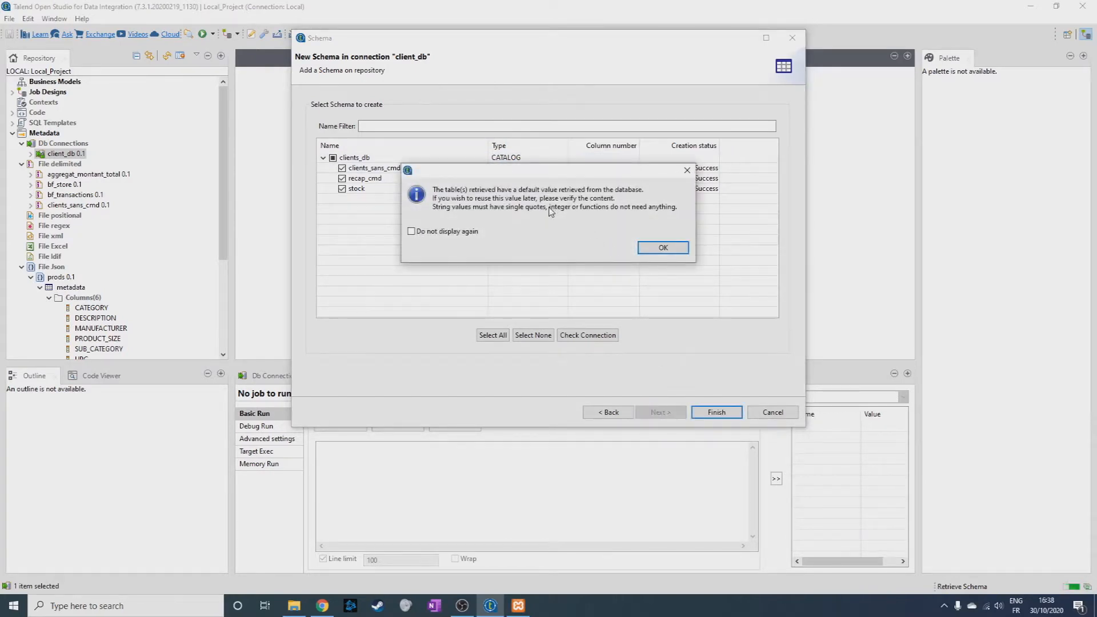
pyautogui.click(663, 247)
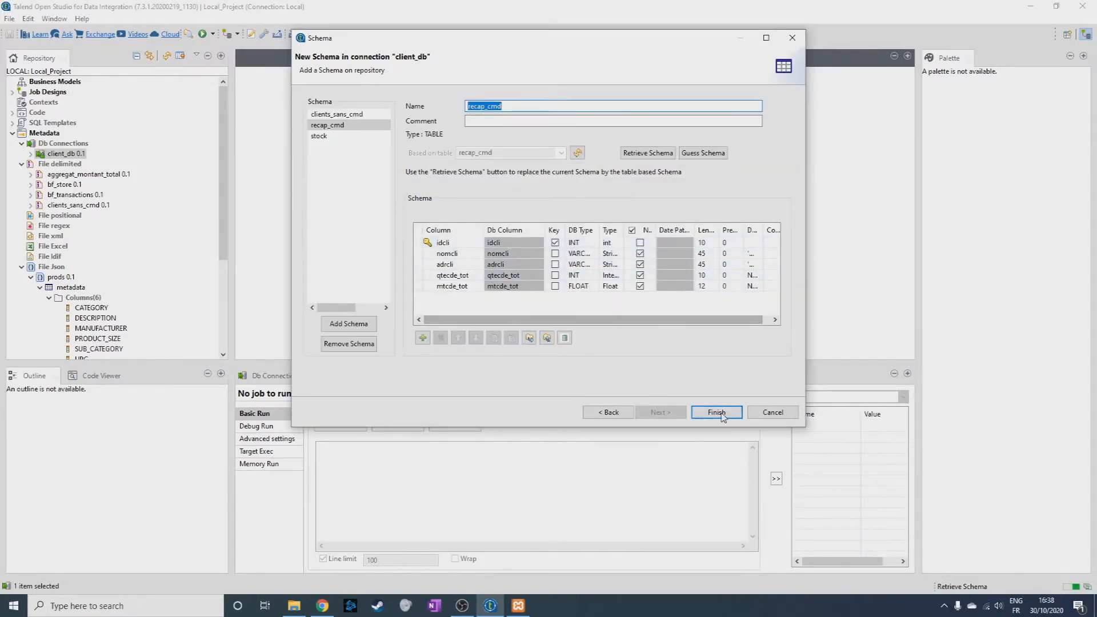
pyautogui.moveTo(608, 229); pyautogui.dragTo(633, 229)
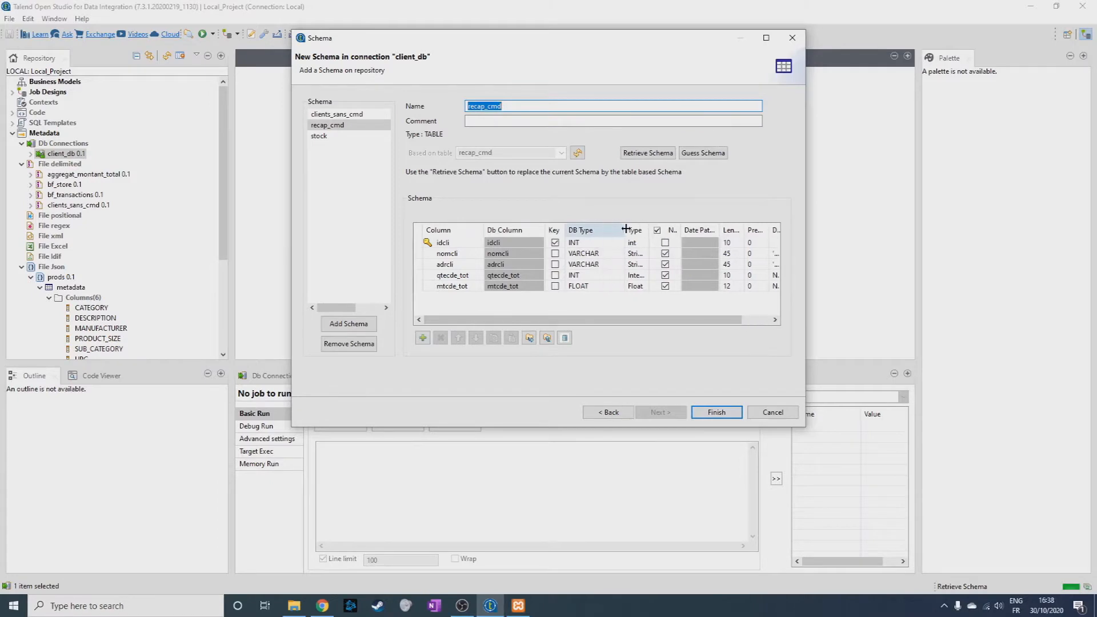
pyautogui.click(704, 412)
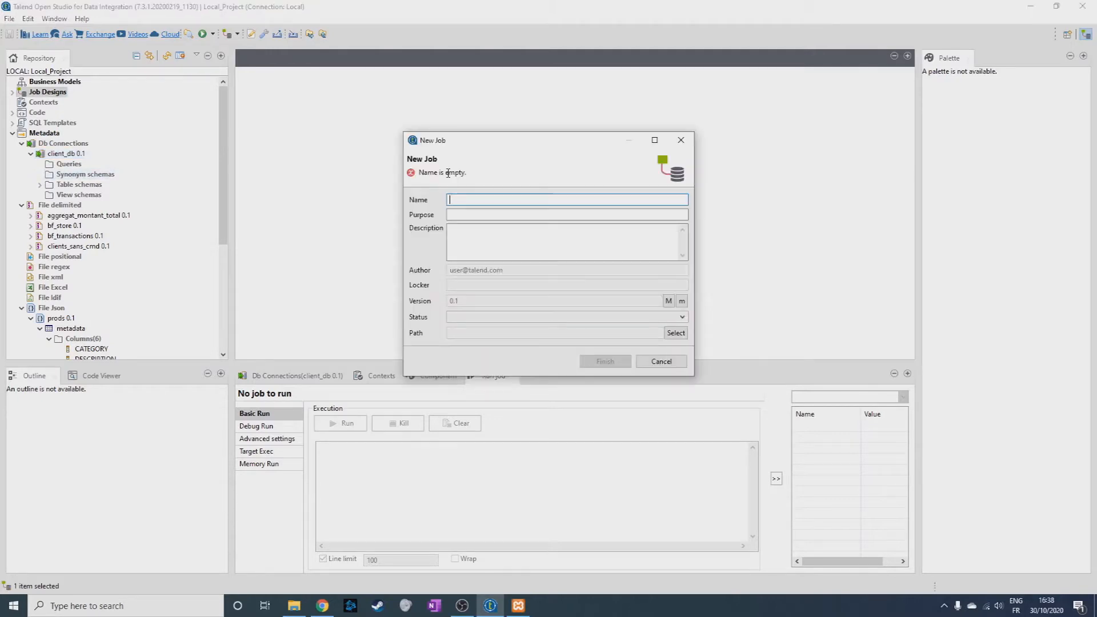
# Create a new job named recapcmd with the purpose "alimenter recap cmd" and the description "-".
pyautogui.write('alim')
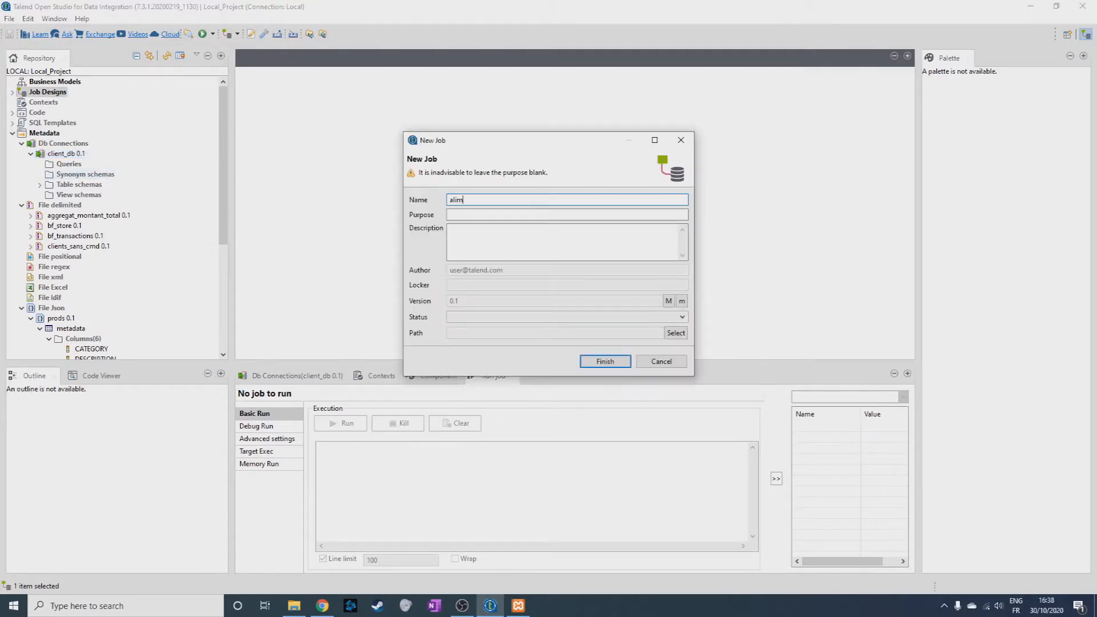
pyautogui.press('BackSpace')
pyautogui.press('BackSpace')
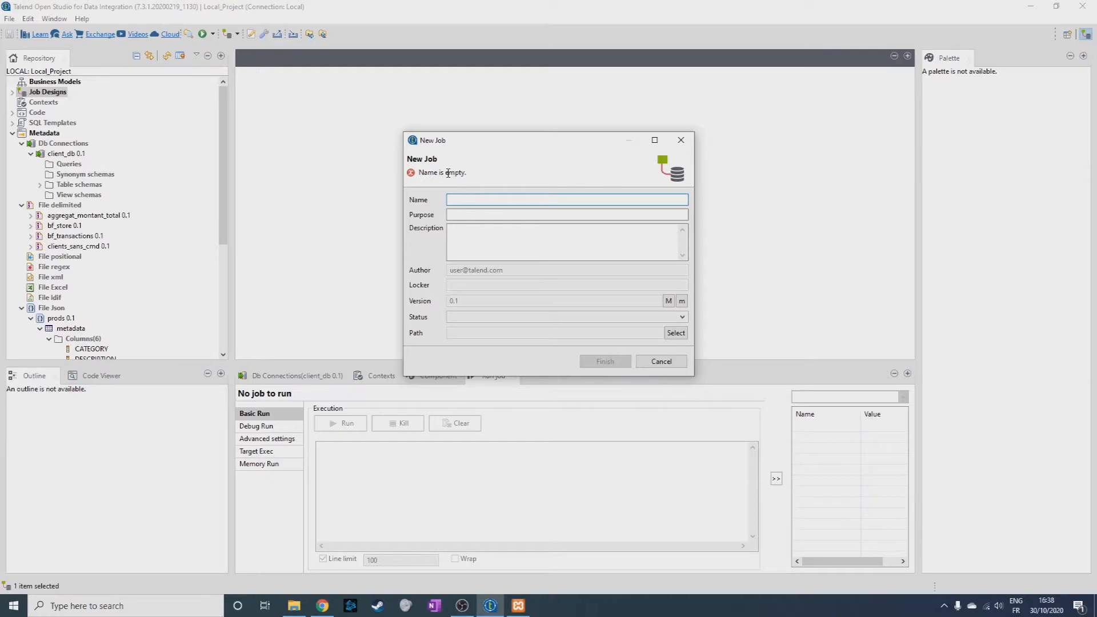
pyautogui.write('recap')
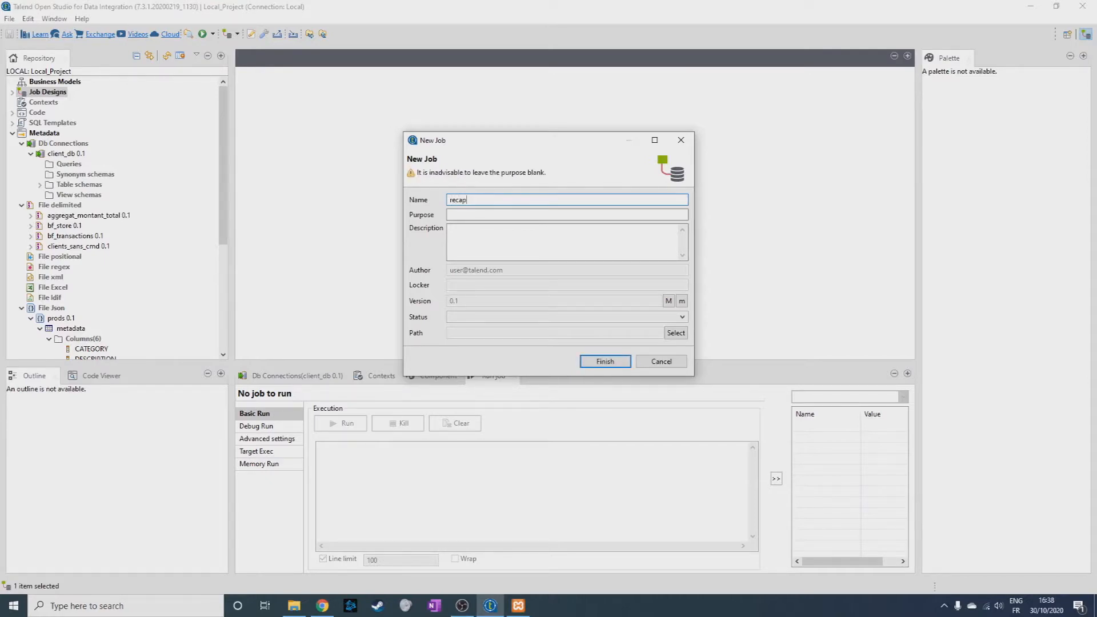
pyautogui.write('alimenter recap cm')
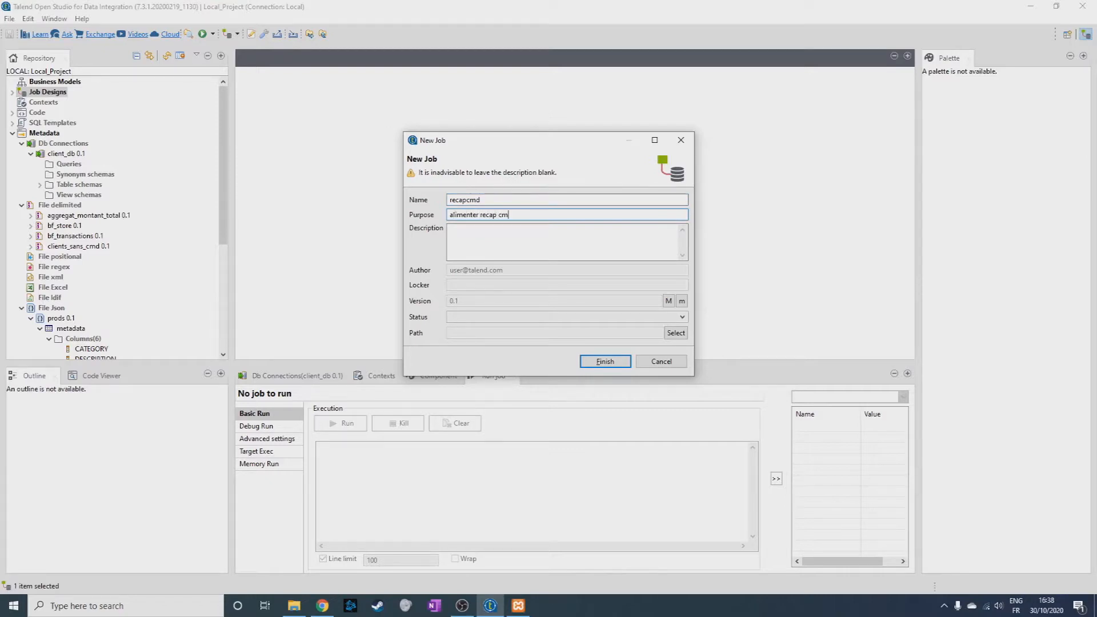
pyautogui.click(517, 230)
pyautogui.write('-')
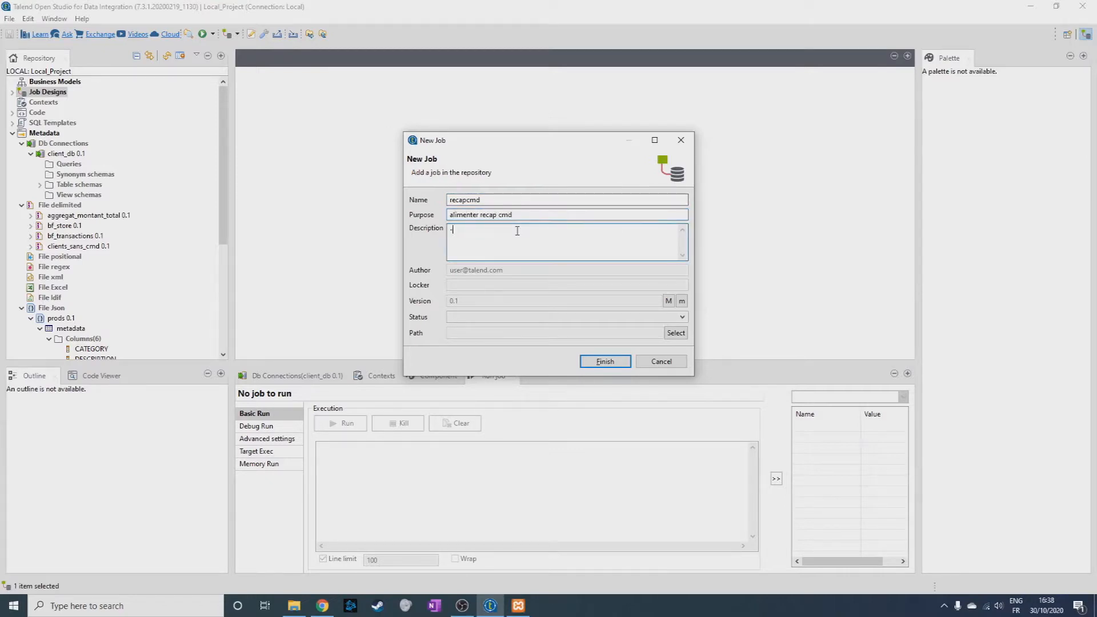
pyautogui.click(597, 360)
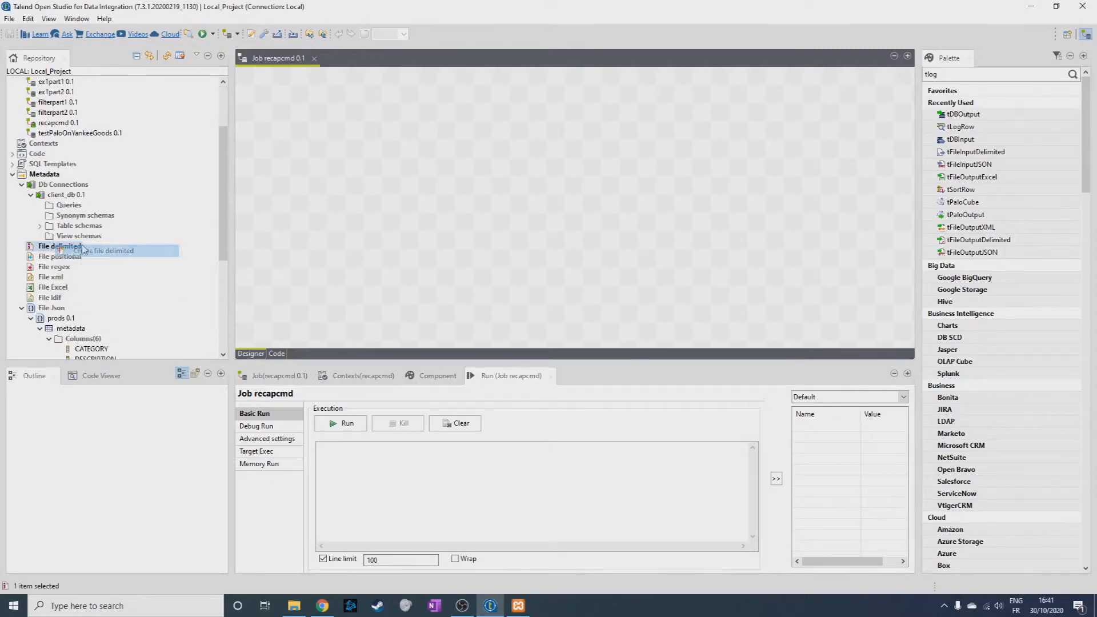
# Start a new delimited file metadata entry named aggregat_montant_total and load aggregat_montant_total.csv as its source file.
pyautogui.click(92, 252)
pyautogui.write('aggregat_montant_total')
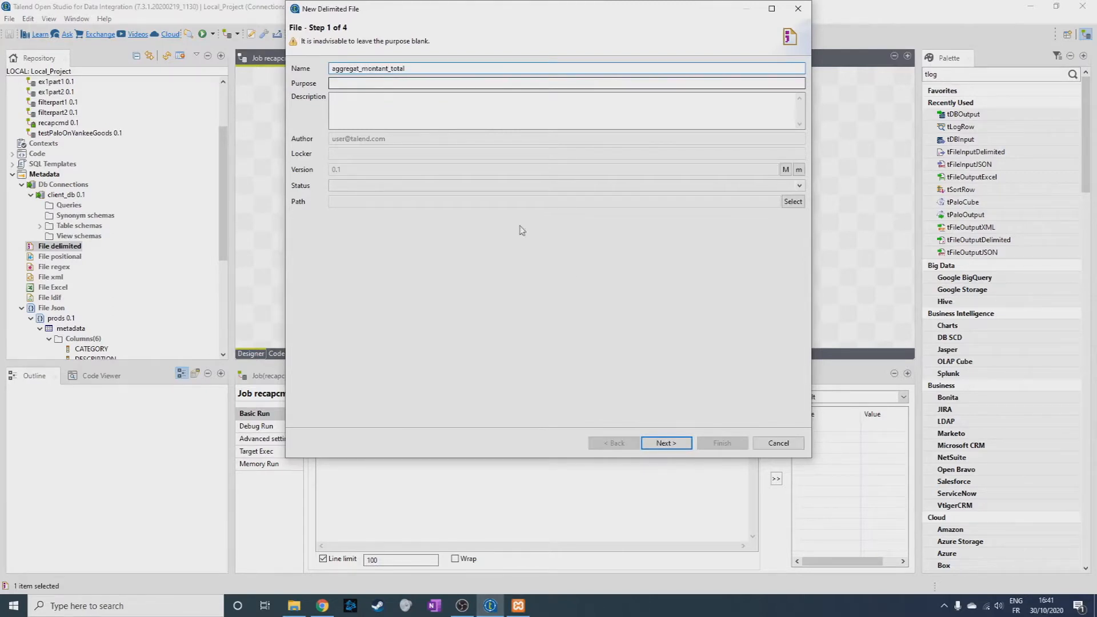
pyautogui.click(666, 444)
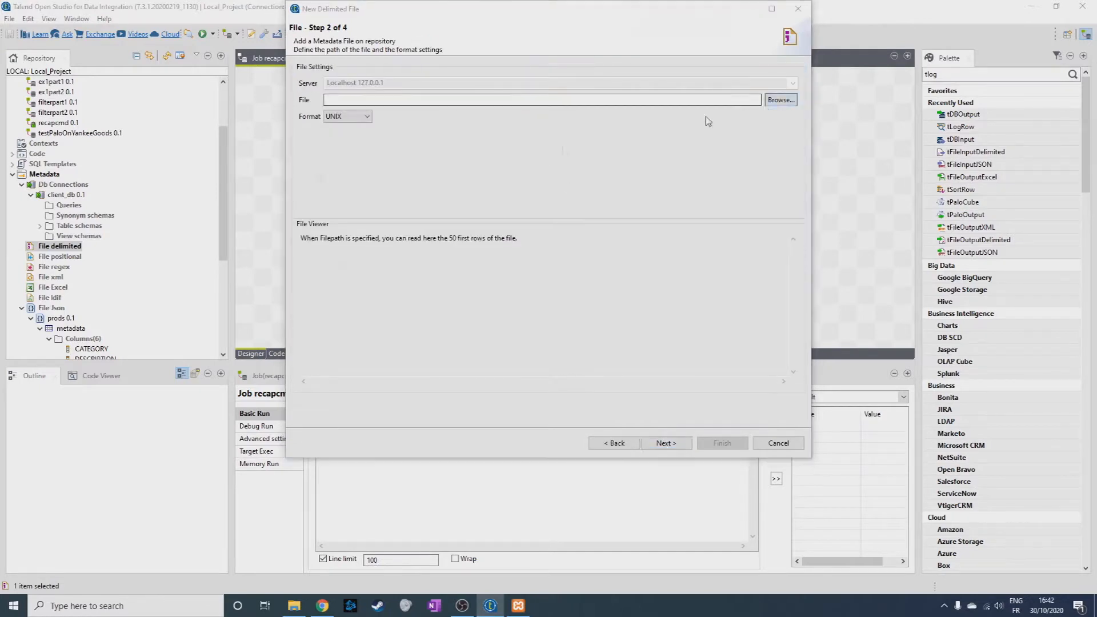
pyautogui.click(781, 100)
pyautogui.click(459, 114)
pyautogui.doubleClick(460, 114)
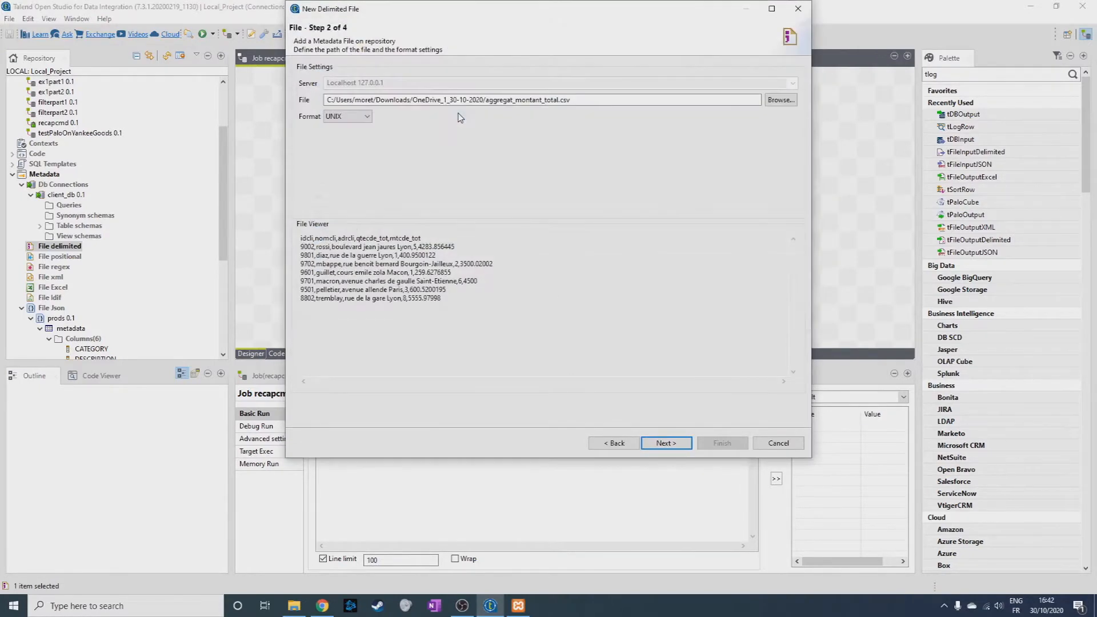
pyautogui.click(666, 443)
# Set the file's field separator to Comma, use the heading row as column names, and refresh the preview.
pyautogui.click(401, 102)
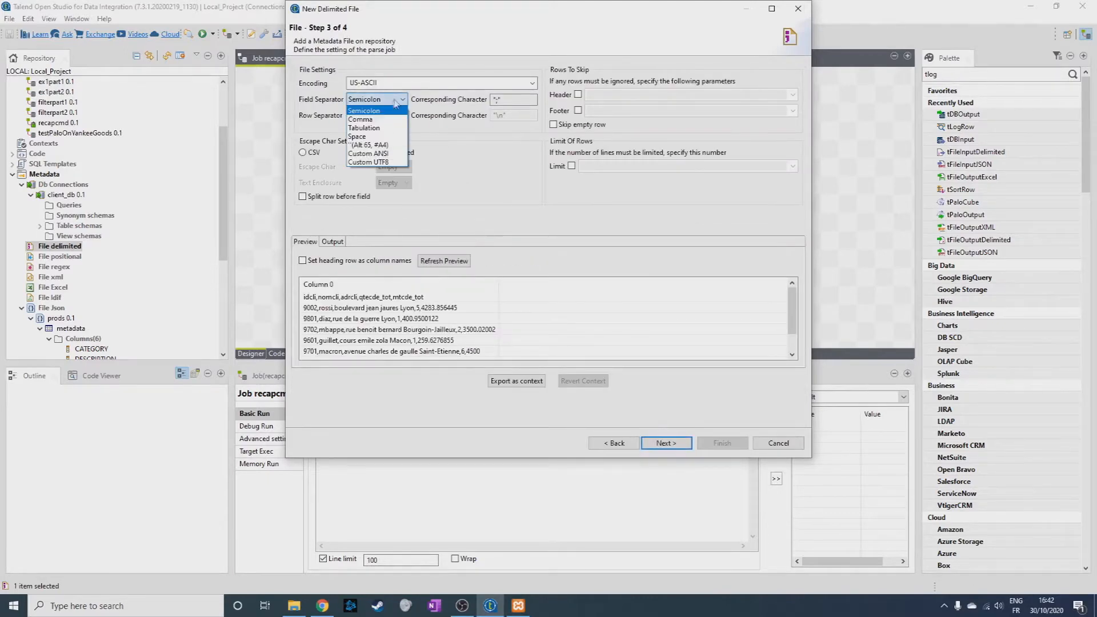
pyautogui.click(364, 117)
pyautogui.click(329, 261)
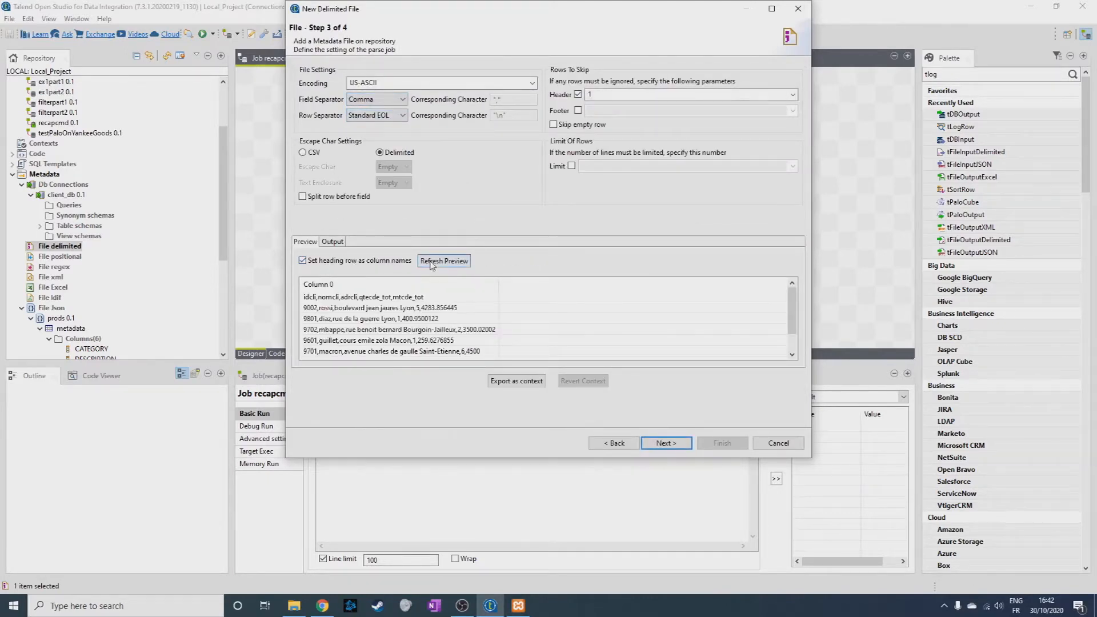
pyautogui.click(444, 261)
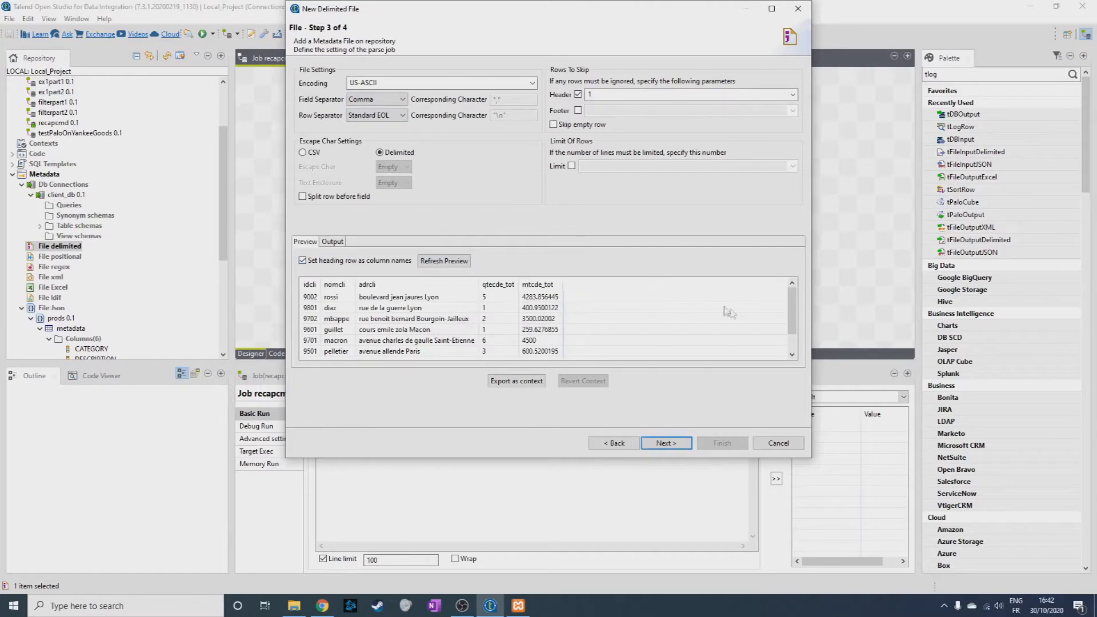
pyautogui.moveTo(792, 331); pyautogui.dragTo(790, 289)
# Mark idcli as the key column in the file's schema and finish creating the metadata entry.
pyautogui.click(667, 442)
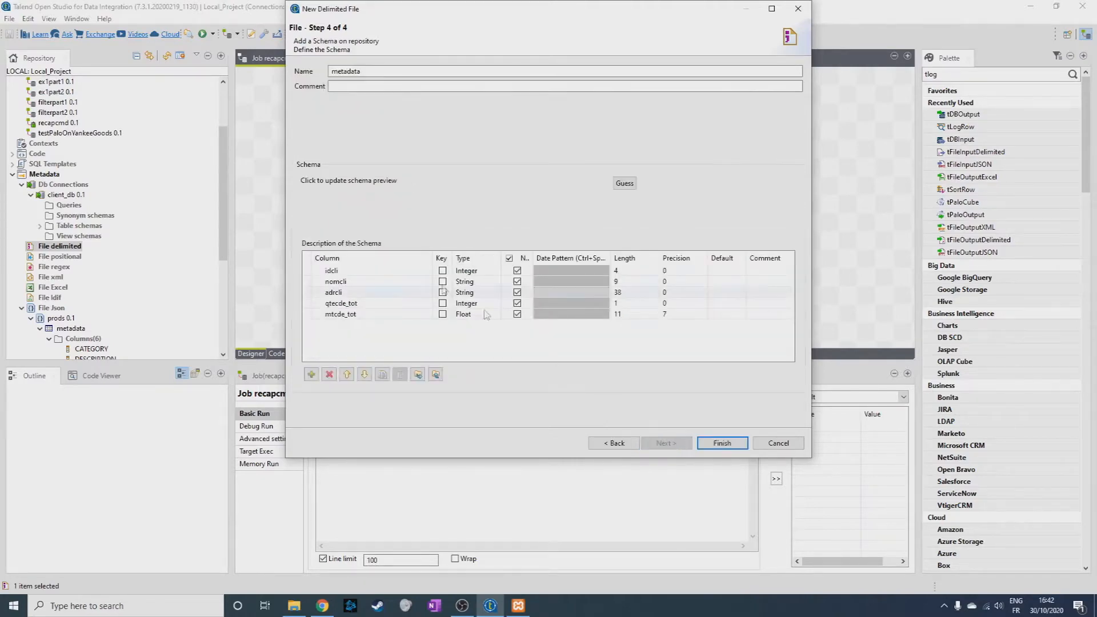
pyautogui.click(442, 270)
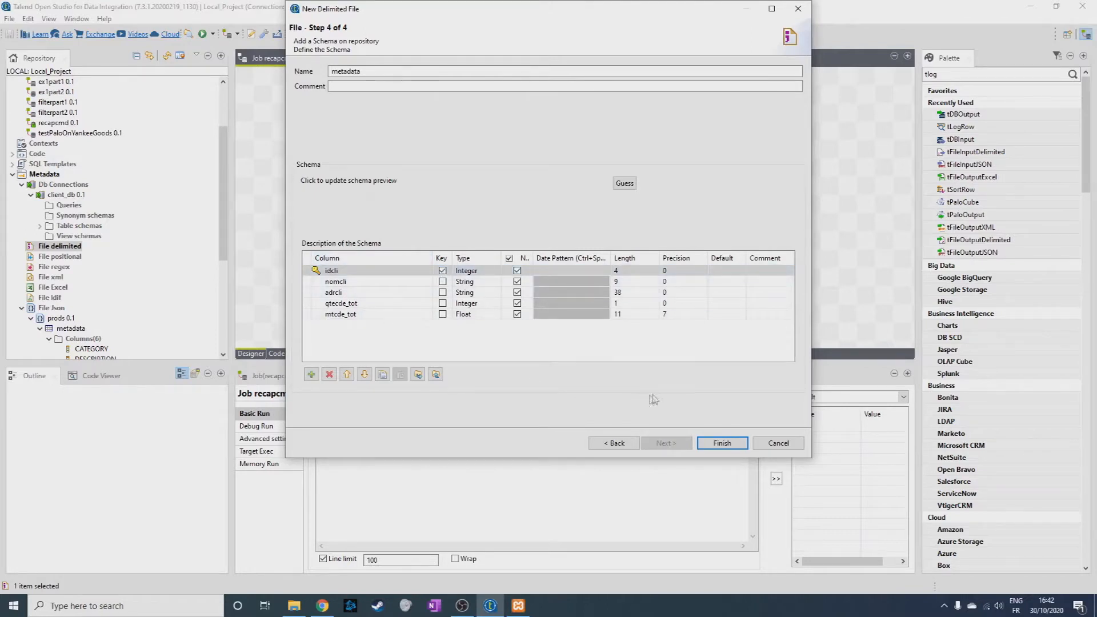
pyautogui.click(722, 444)
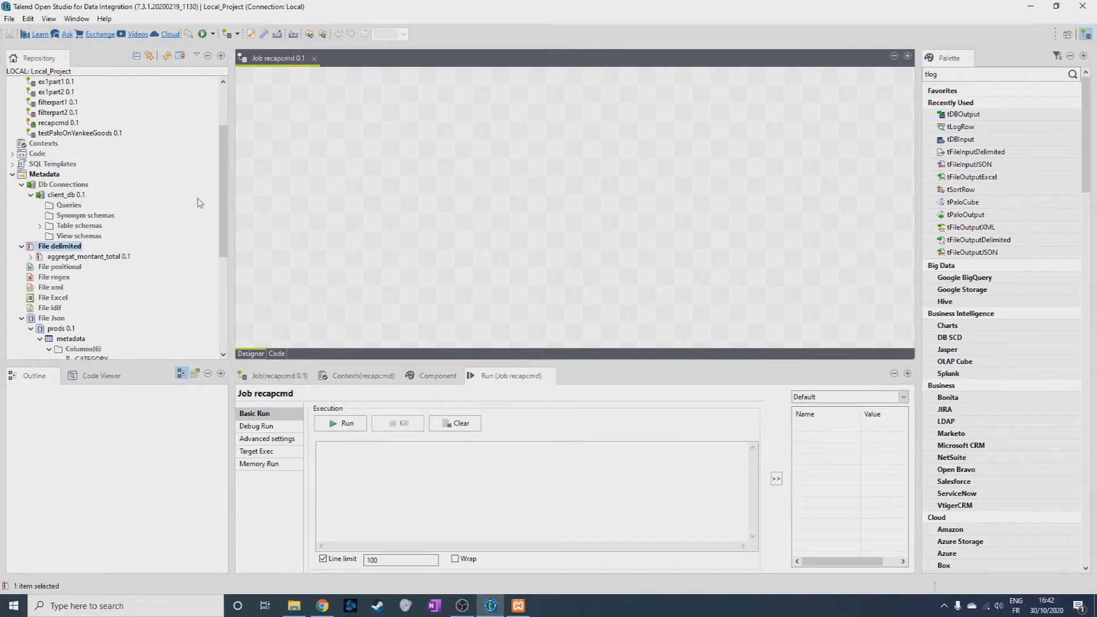
# Add the client_db connection to the recapcmd job as a tDBOutput(MySQL) component, leaving room before it for other components.
pyautogui.click(67, 197)
pyautogui.moveTo(68, 196); pyautogui.dragTo(313, 177)
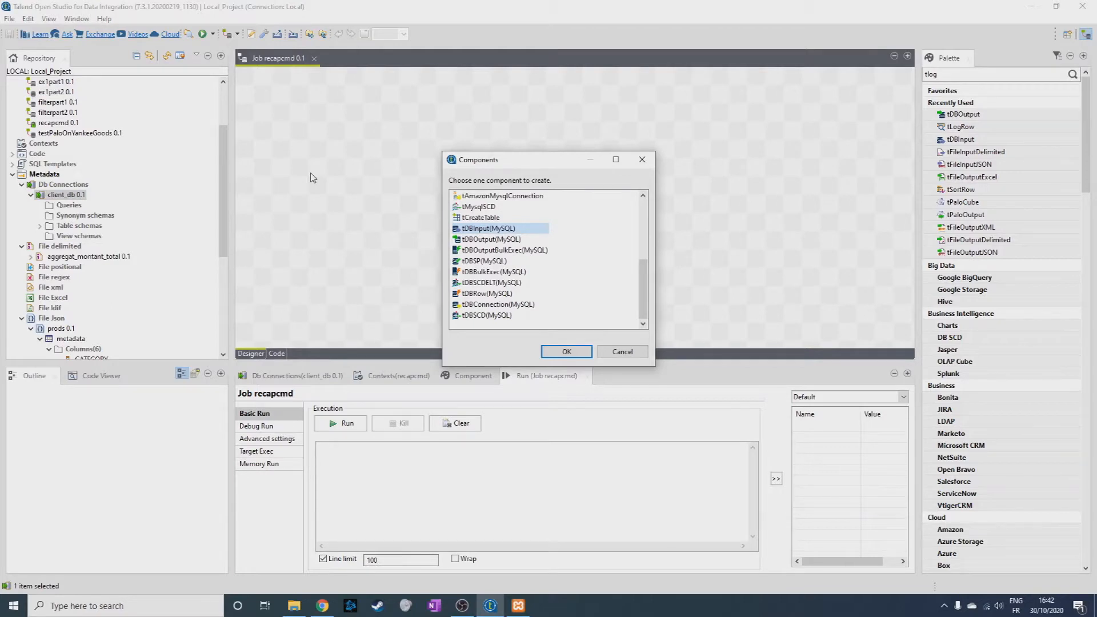
pyautogui.click(477, 240)
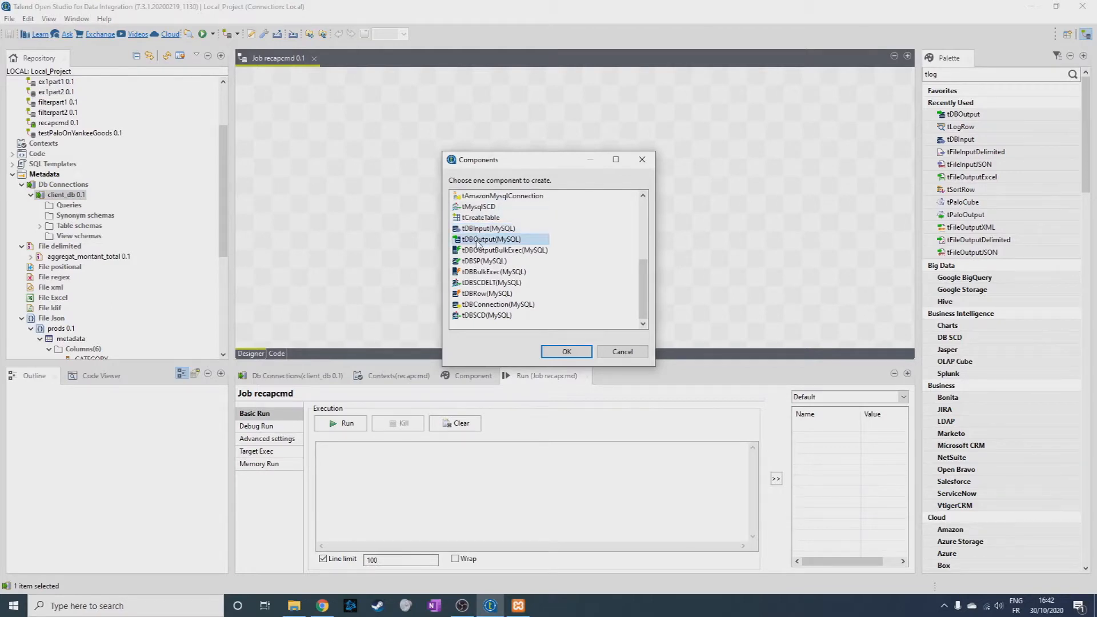
pyautogui.click(558, 353)
pyautogui.moveTo(325, 184); pyautogui.dragTo(531, 196)
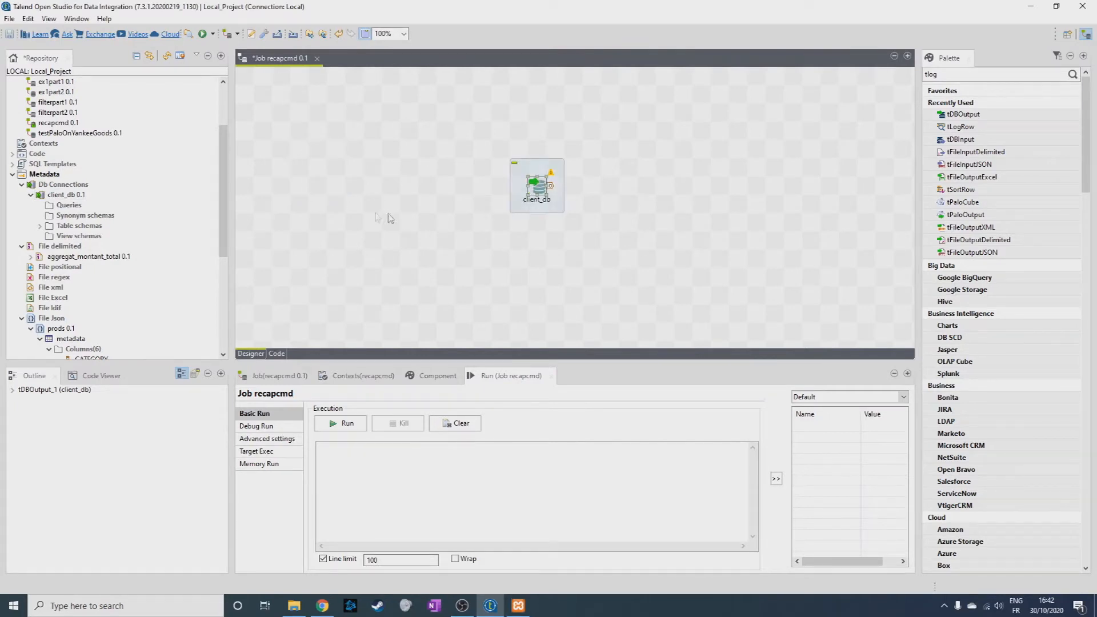
# Add aggregat_montant_total to the job as a tFileInputDelimited component and place a tMap between it and client_db.
pyautogui.moveTo(80, 256); pyautogui.dragTo(335, 197)
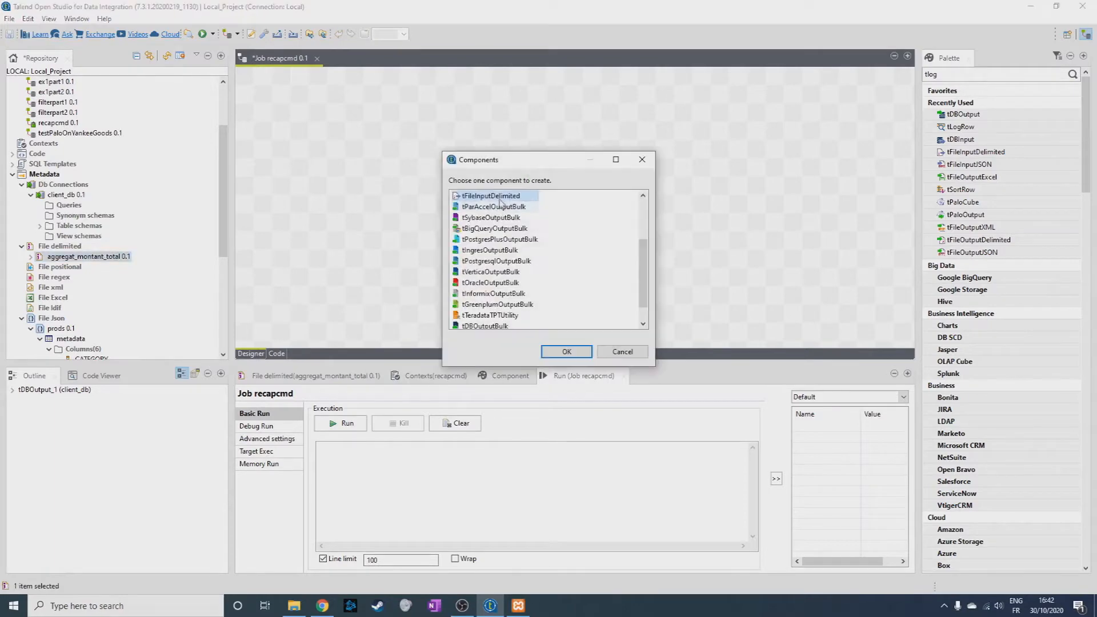
pyautogui.click(566, 353)
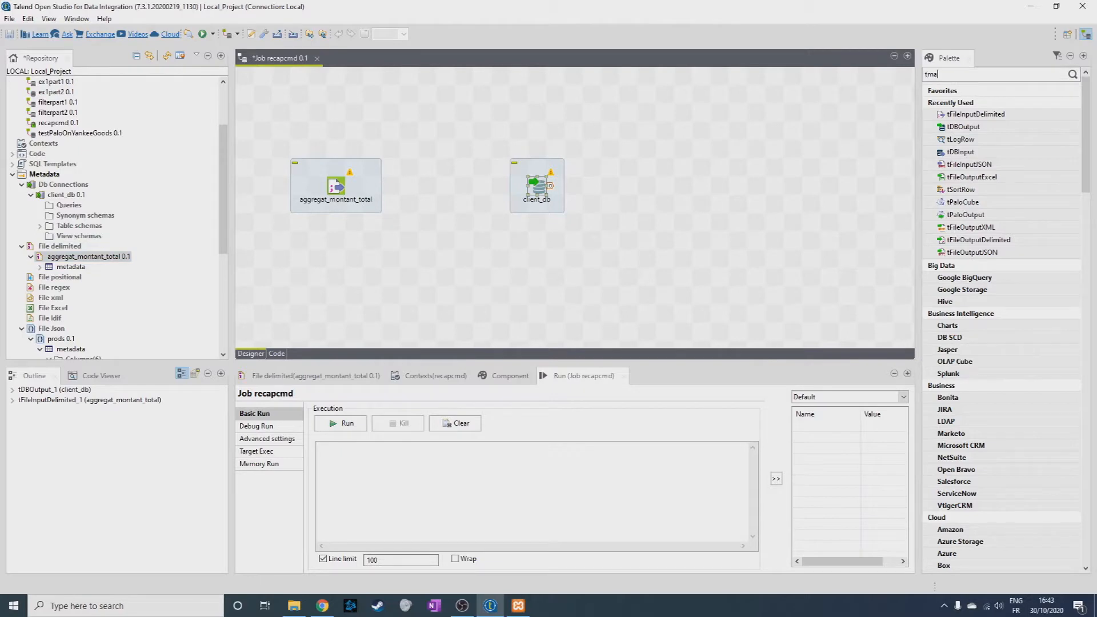
pyautogui.press('Return')
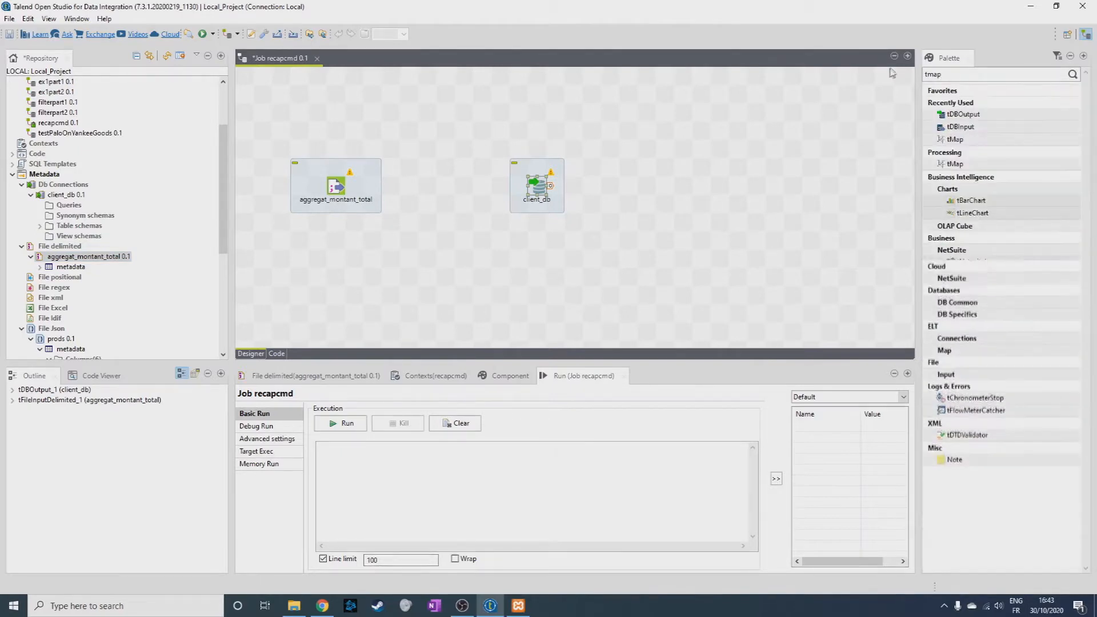
pyautogui.moveTo(961, 140); pyautogui.dragTo(447, 185)
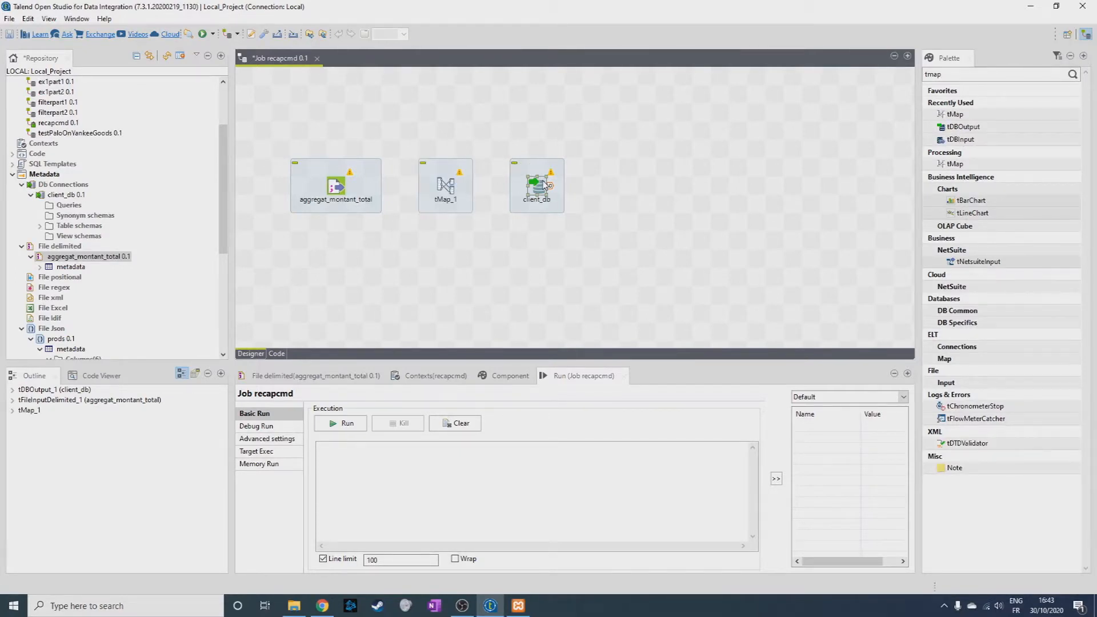
# Link aggregat_montant_total to the tMap and the tMap to client_db, naming the new output aggregat_tot.
pyautogui.moveTo(347, 187); pyautogui.dragTo(544, 200)
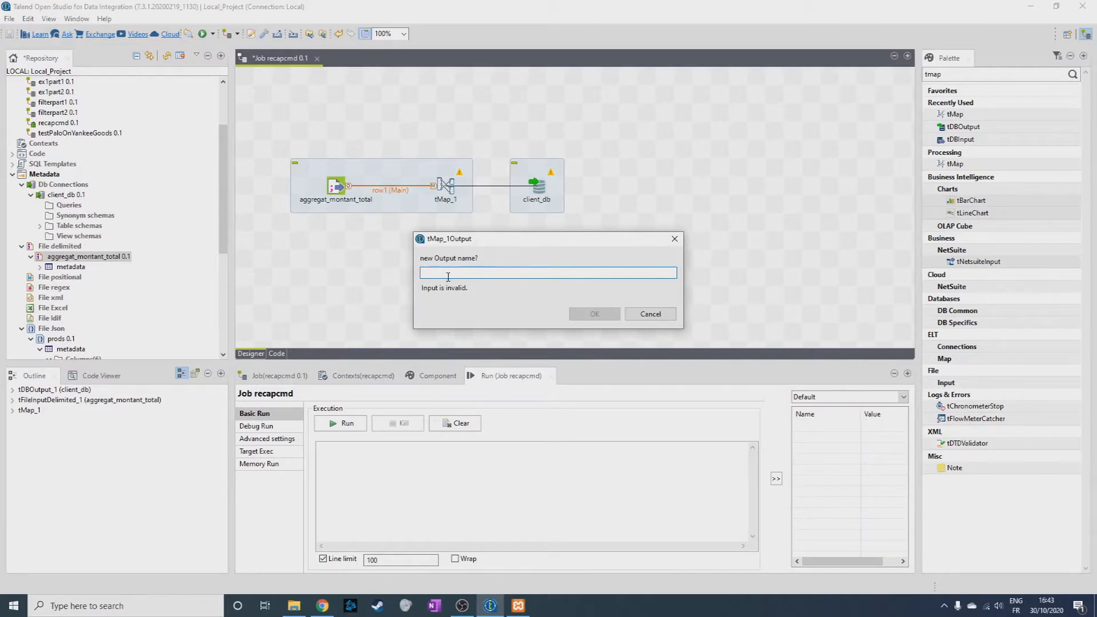
pyautogui.write('aggregat_tot')
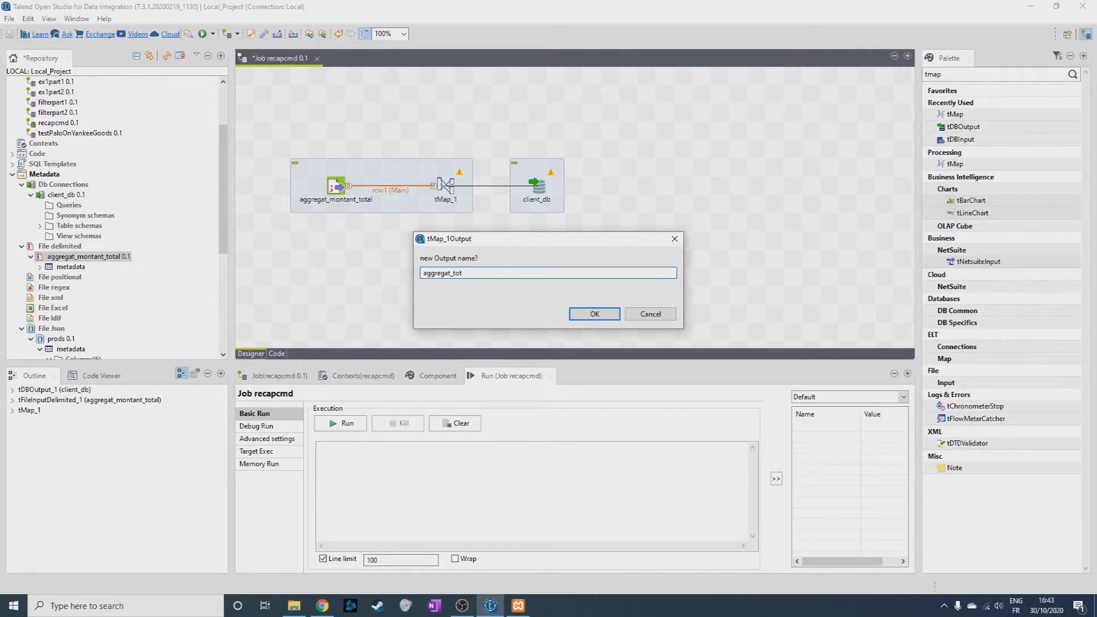
pyautogui.press('Return')
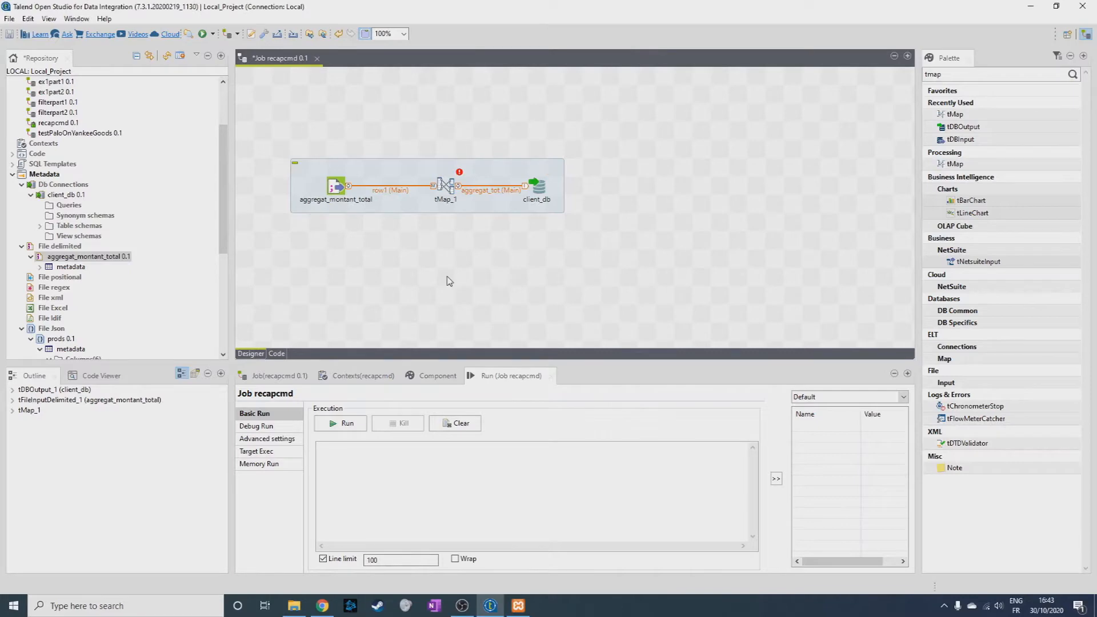
# Map all row1 columns, from idcli to mtcde_tot, to the aggregat_tot output in the tMap and accept the mapping.
pyautogui.doubleClick(445, 185)
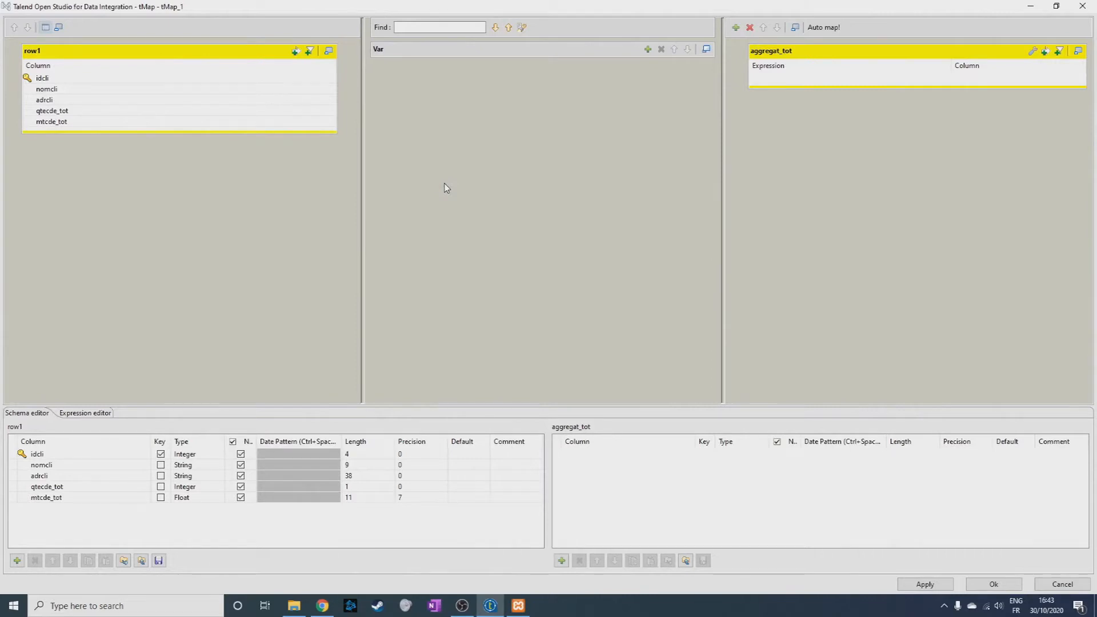
pyautogui.click(118, 79)
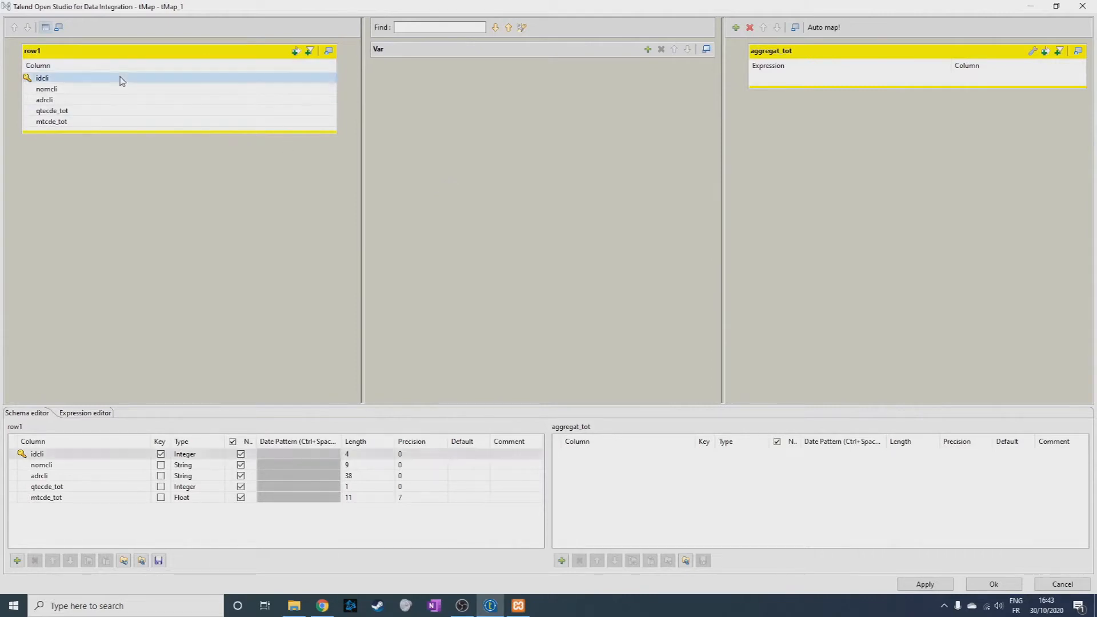
pyautogui.keyDown('shift'); pyautogui.click(115, 122); pyautogui.keyUp('shift')
pyautogui.moveTo(130, 84); pyautogui.dragTo(861, 84)
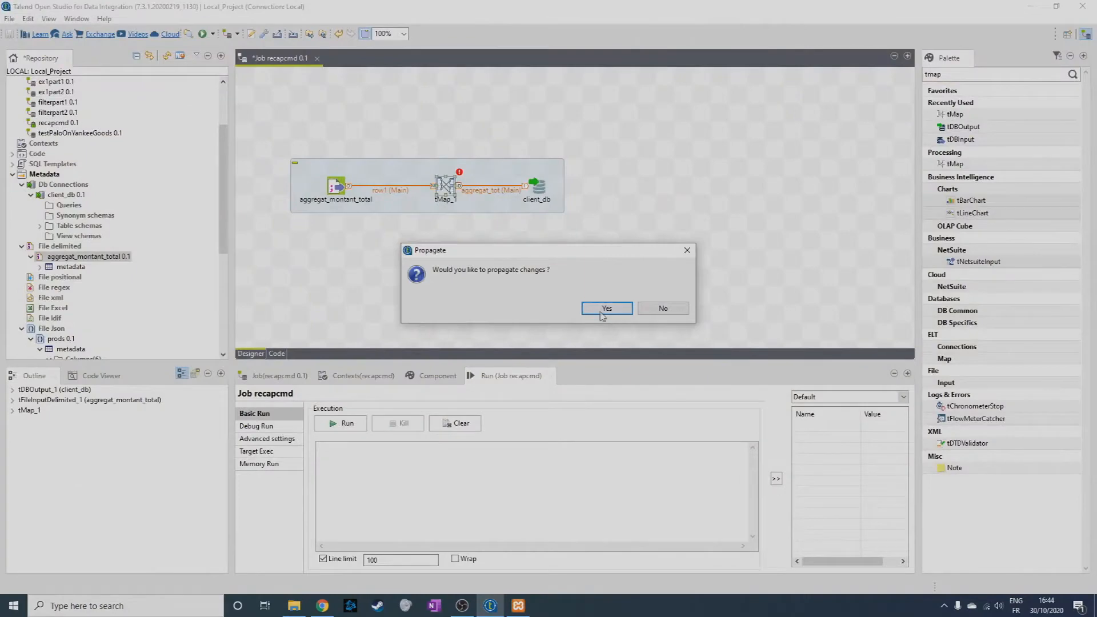
pyautogui.click(603, 309)
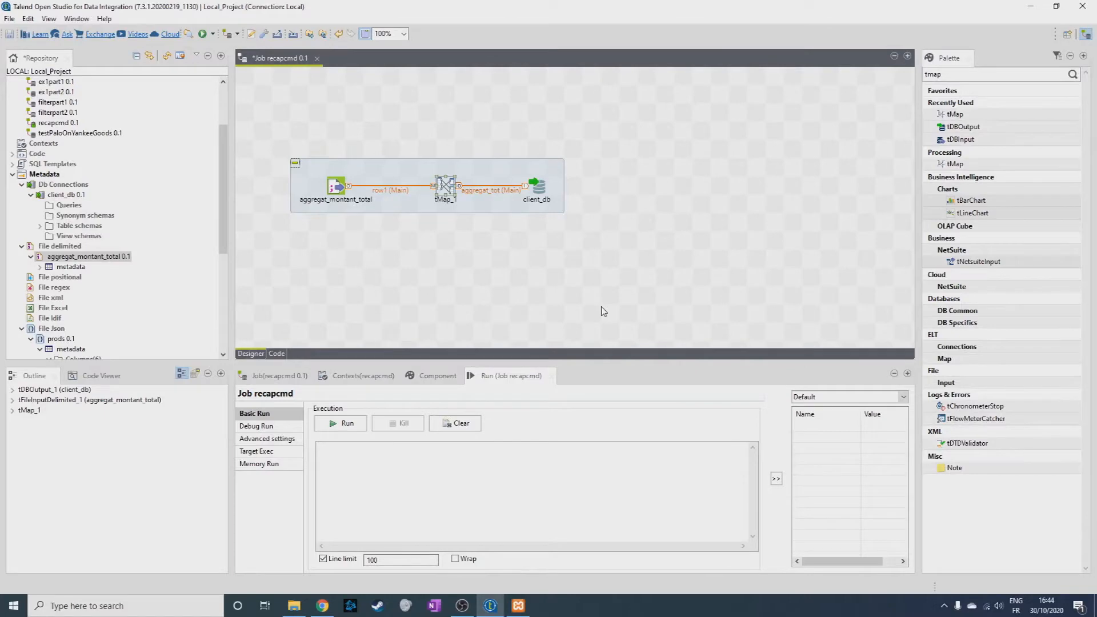
# Set the target table of the client_db output component to "recap_cmd".
pyautogui.click(548, 196)
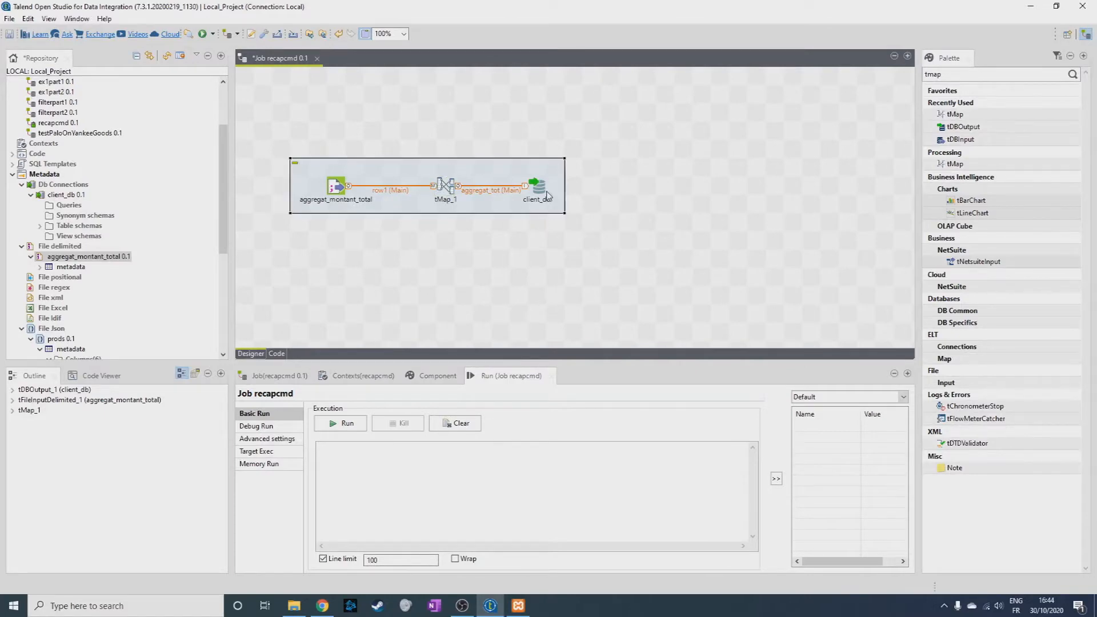
pyautogui.doubleClick(537, 189)
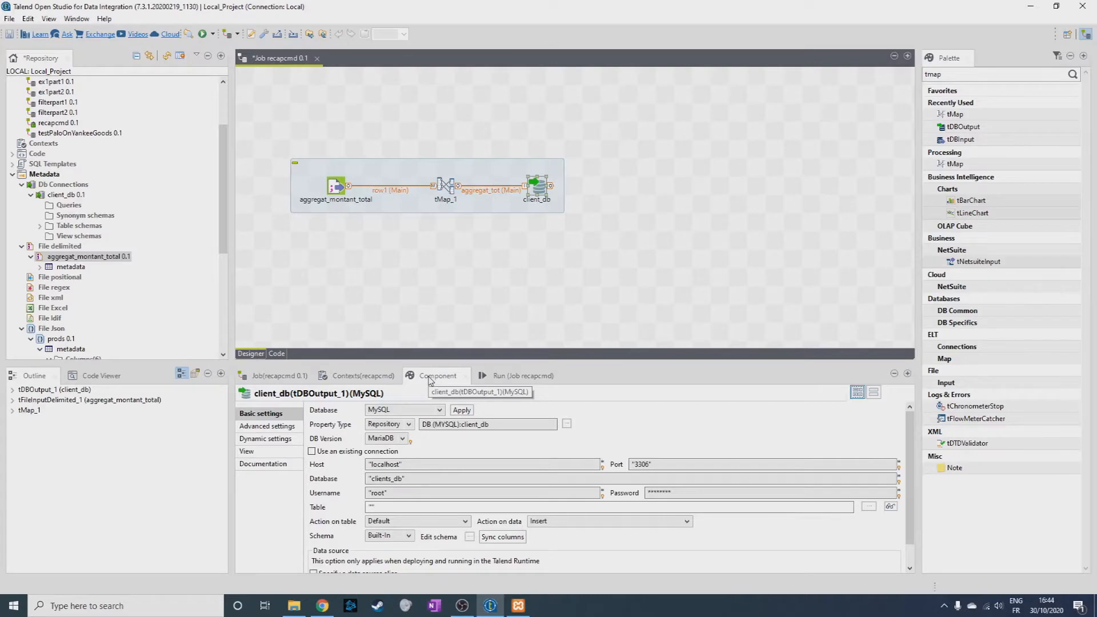
pyautogui.click(378, 506)
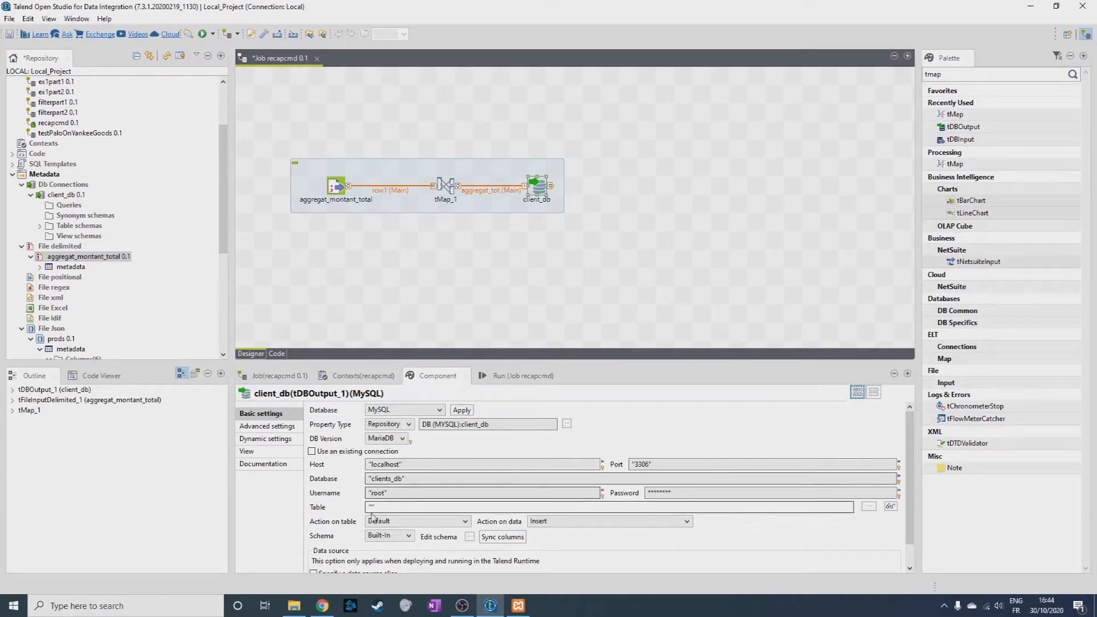
pyautogui.write('recap')
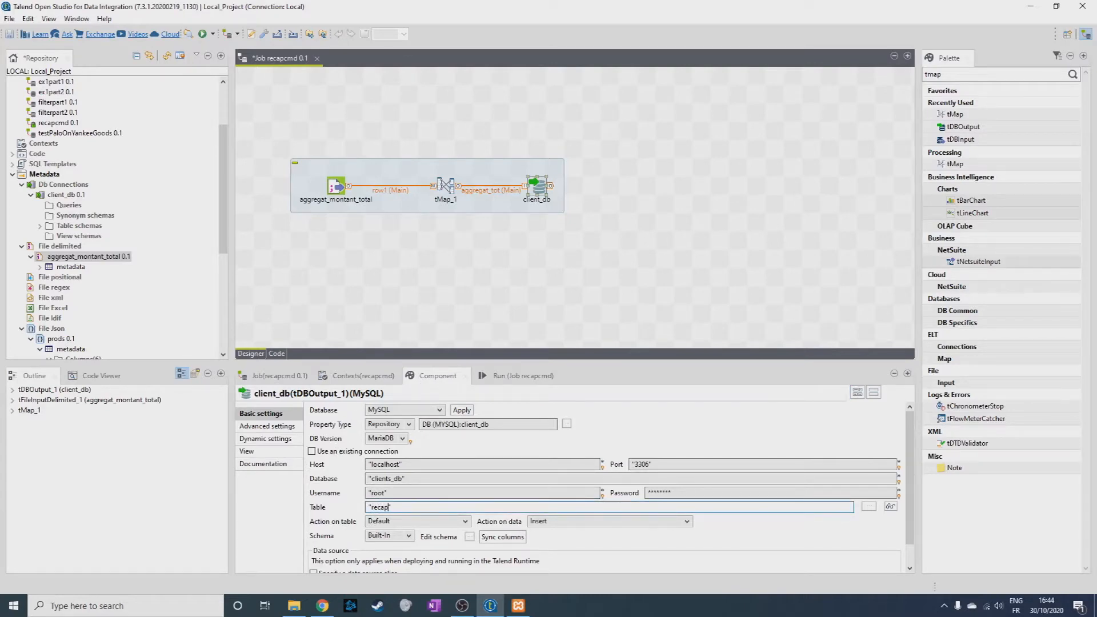
pyautogui.write('_cmd')
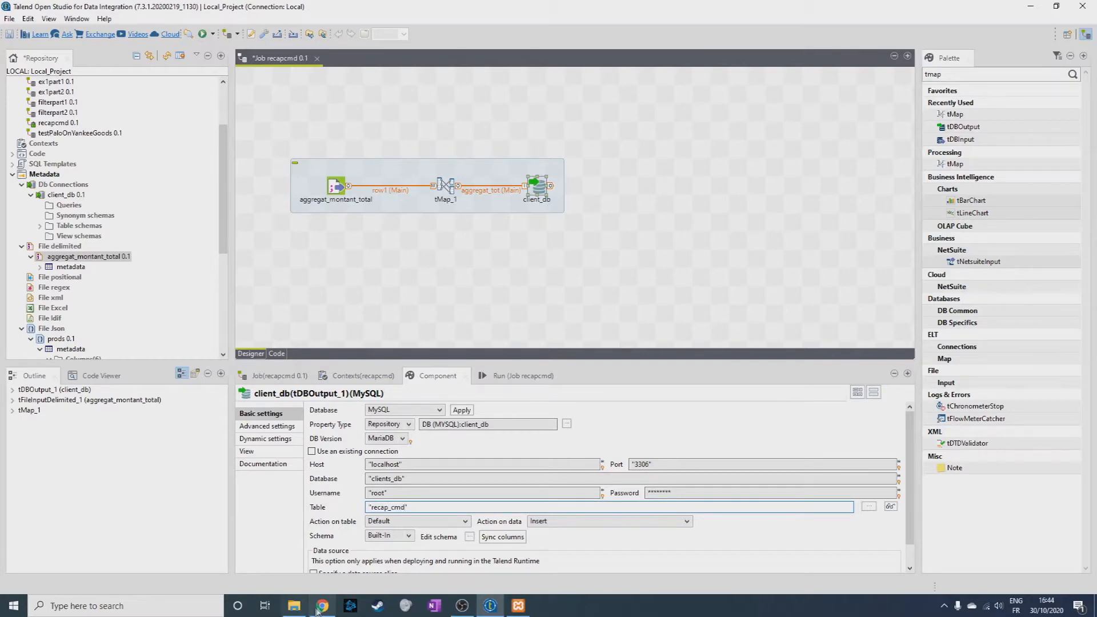
# Switch to phpMyAdmin, review the table list of the clients_db database, and return to Talend.
pyautogui.click(323, 606)
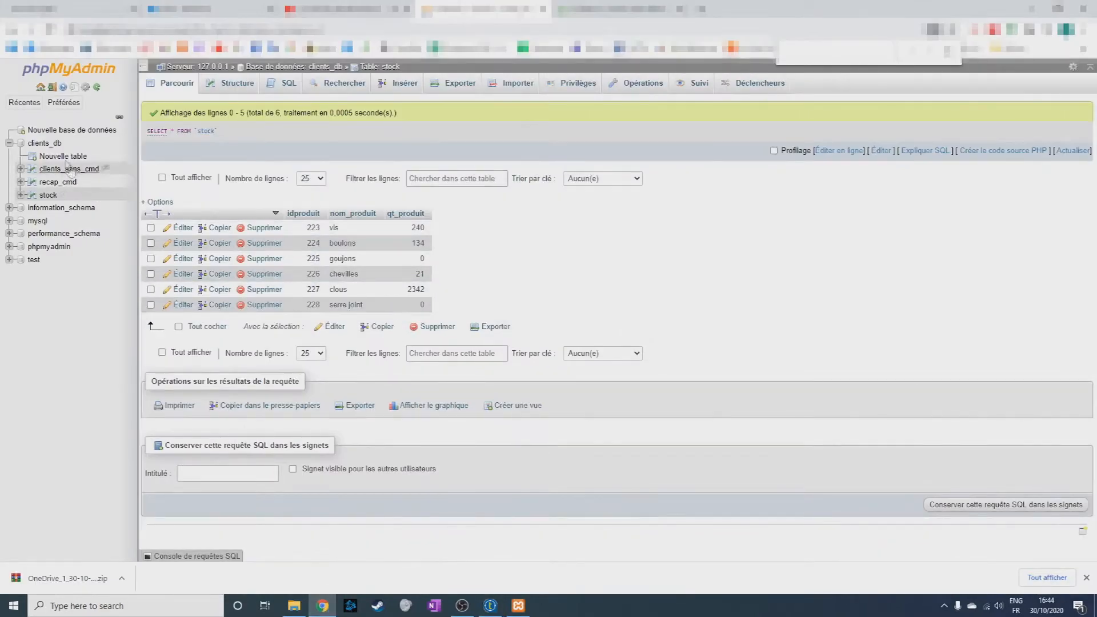
pyautogui.click(45, 143)
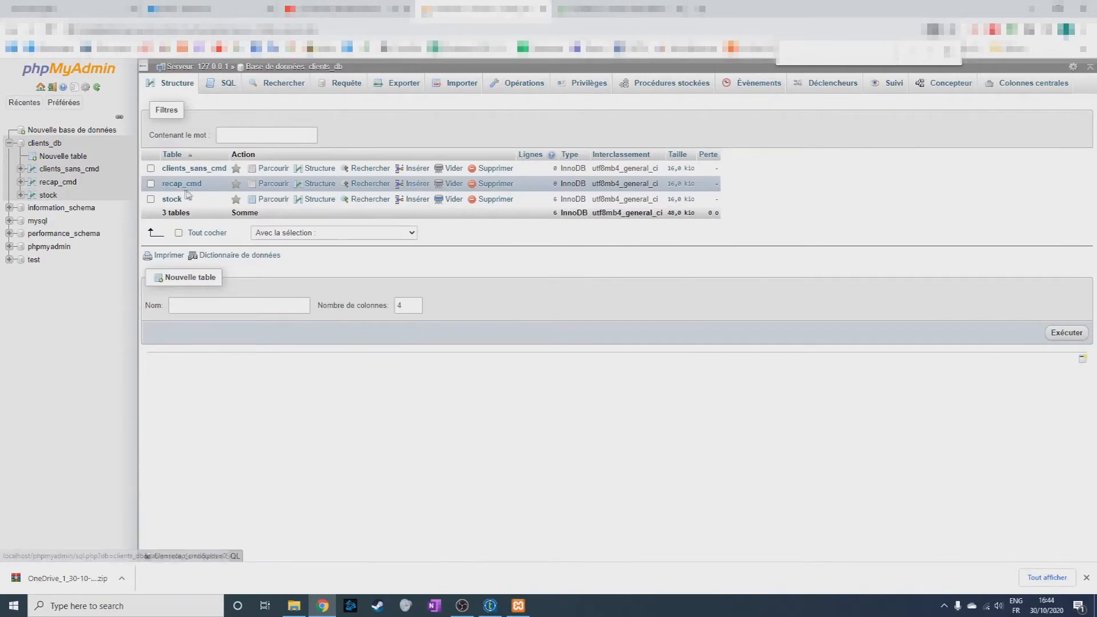
pyautogui.click(1031, 9)
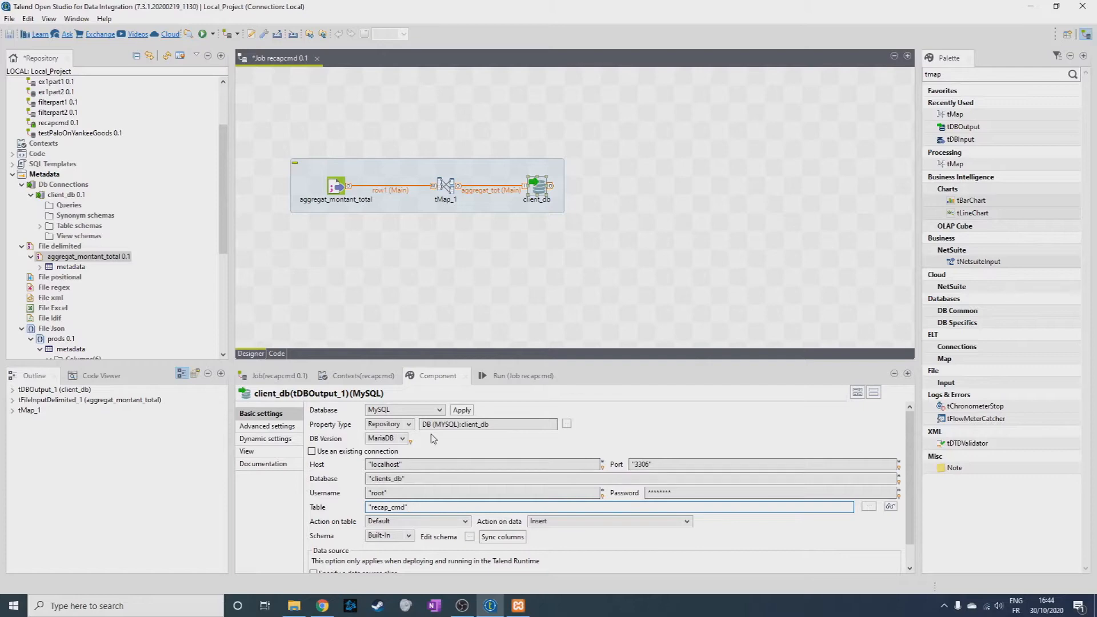
# Run the recapcmd job, check the rows loaded into the recap_cmd table in phpMyAdmin, and return to Talend.
pyautogui.click(514, 376)
pyautogui.click(347, 424)
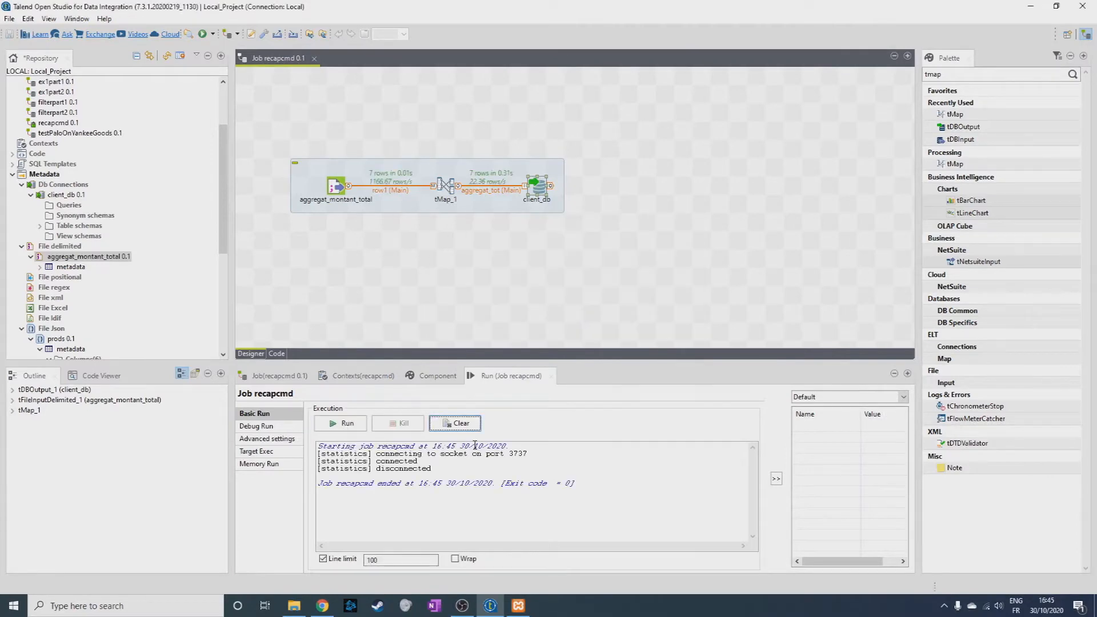
pyautogui.click(323, 606)
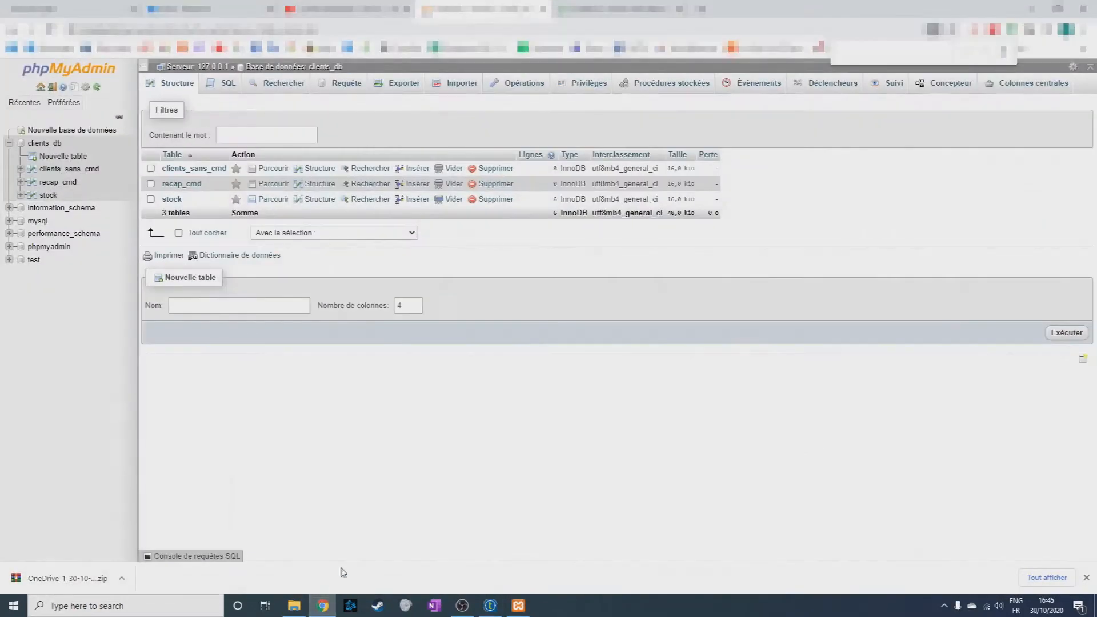
pyautogui.press('F5')
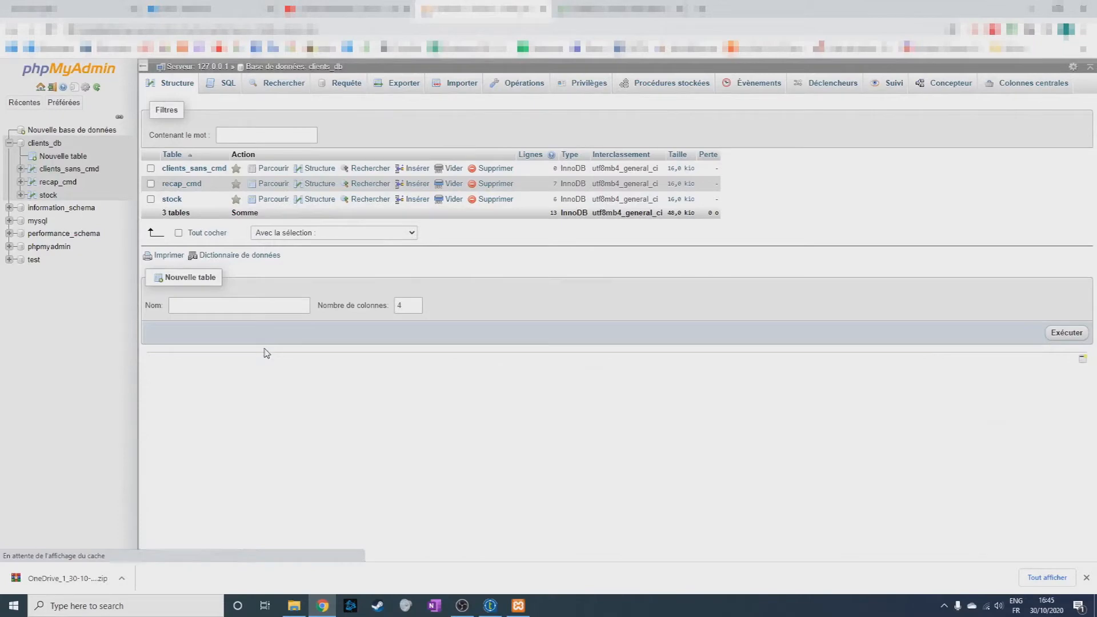
pyautogui.click(183, 185)
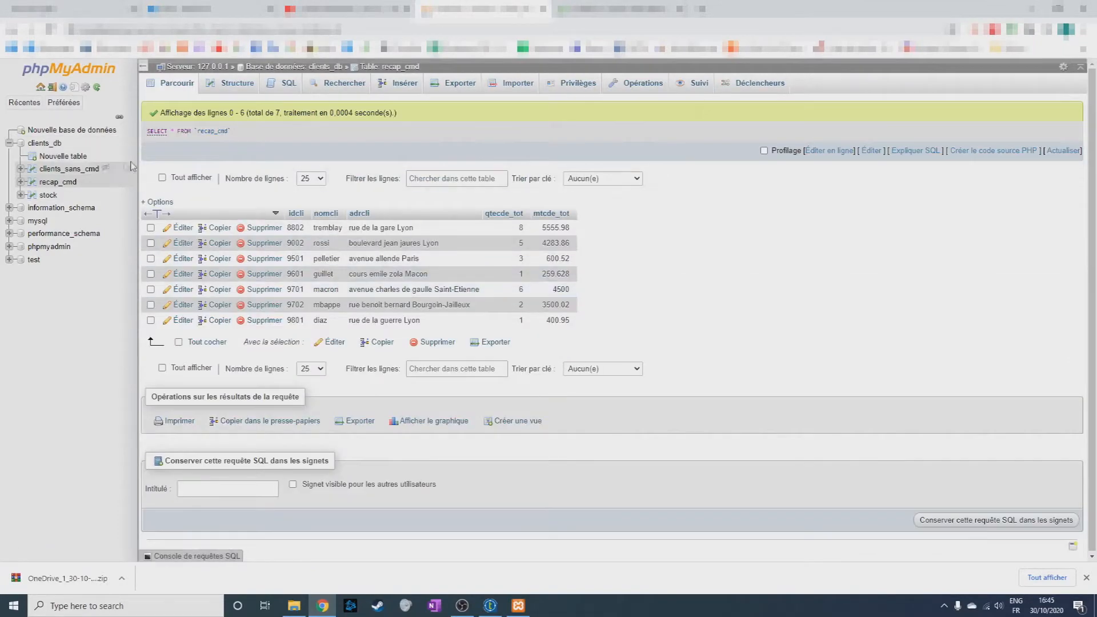
pyautogui.click(53, 144)
pyautogui.click(1038, 5)
# Create a delimited file metadata entry named clients_sans_commande that points to client_sans_commande.csv in the OneDrive_1_30-10-2020 folder.
pyautogui.click(69, 249)
pyautogui.rightClick(69, 247)
pyautogui.click(91, 251)
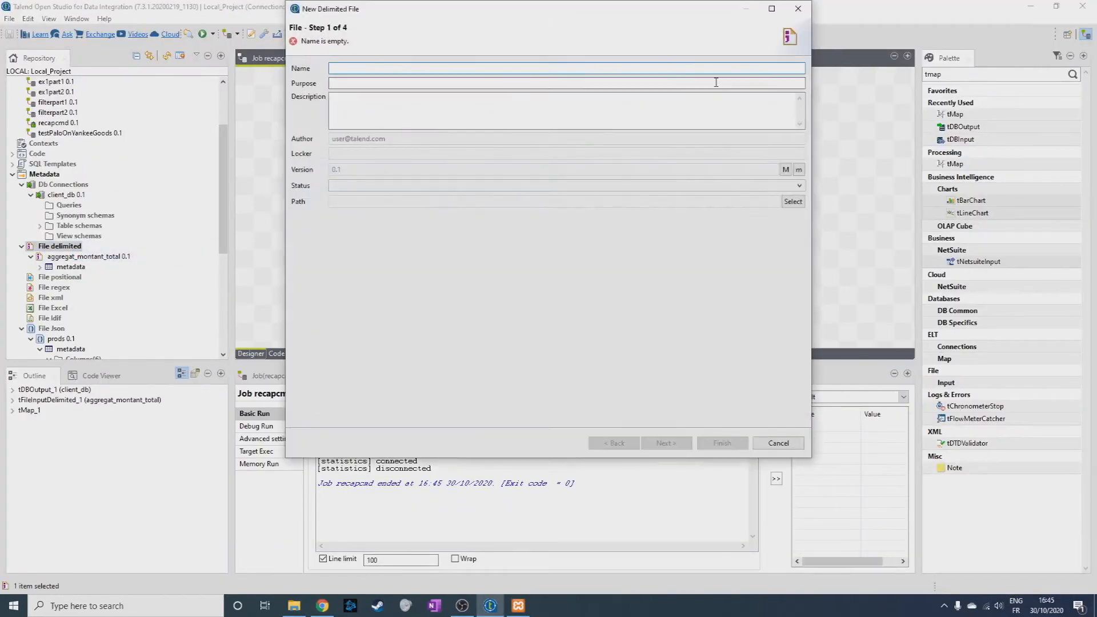
pyautogui.write('clein')
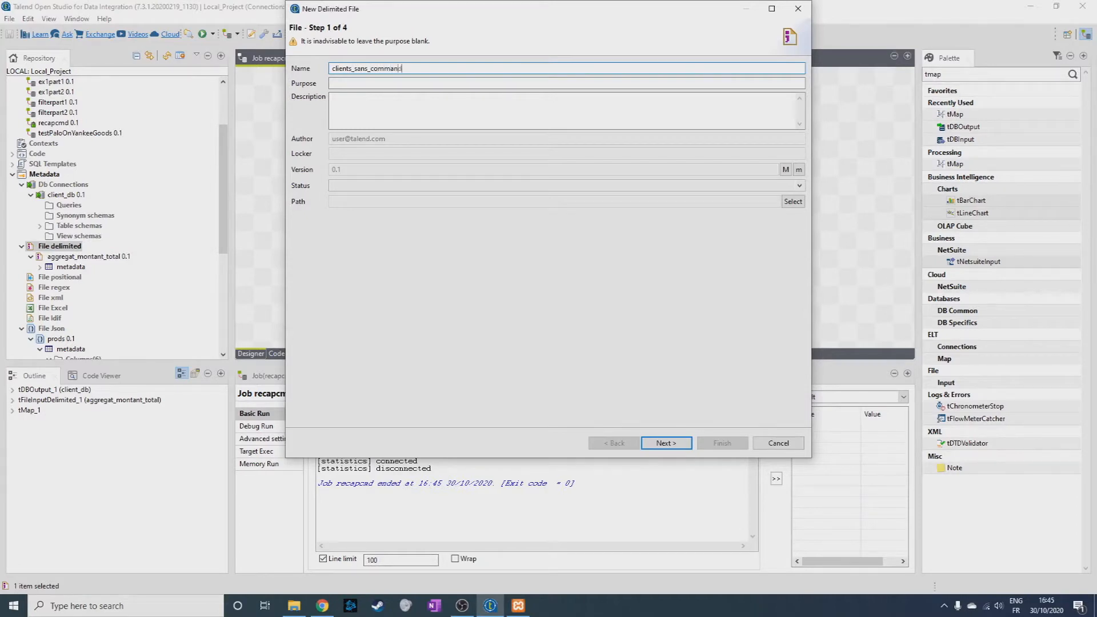
pyautogui.click(667, 443)
pyautogui.click(781, 99)
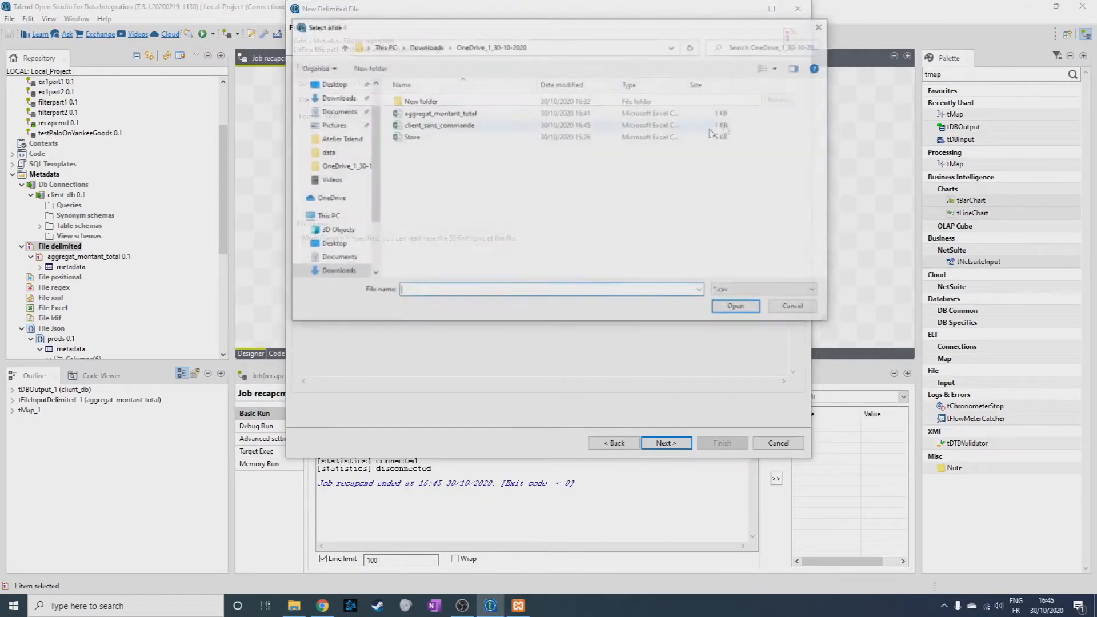
pyautogui.doubleClick(490, 132)
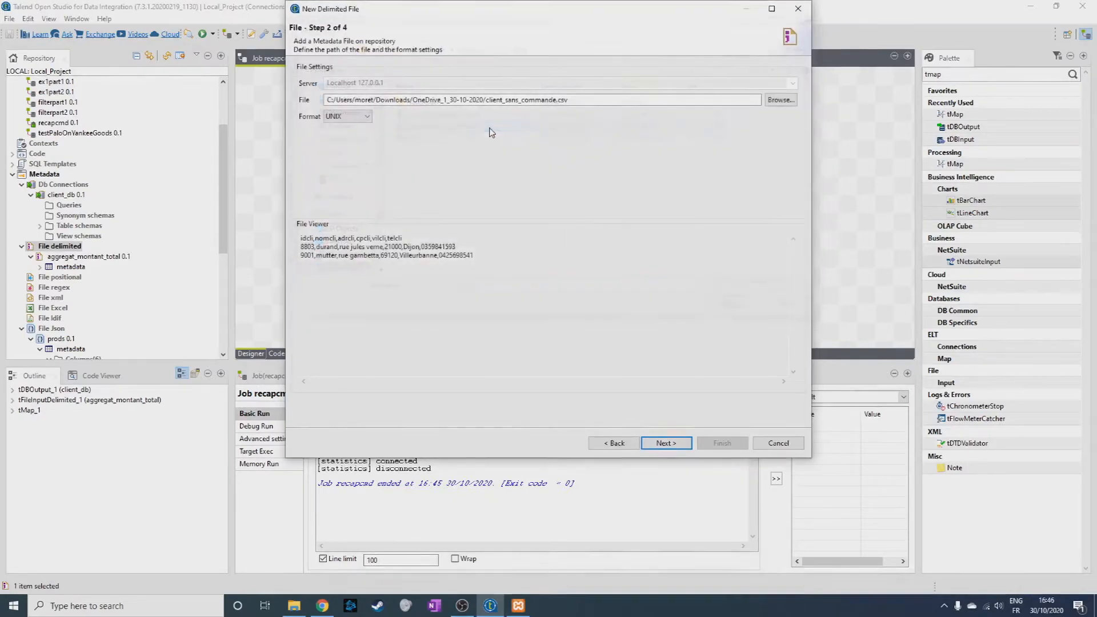
# Set the file's field separator to Comma, use the heading row as column names, and refresh the preview.
pyautogui.click(669, 445)
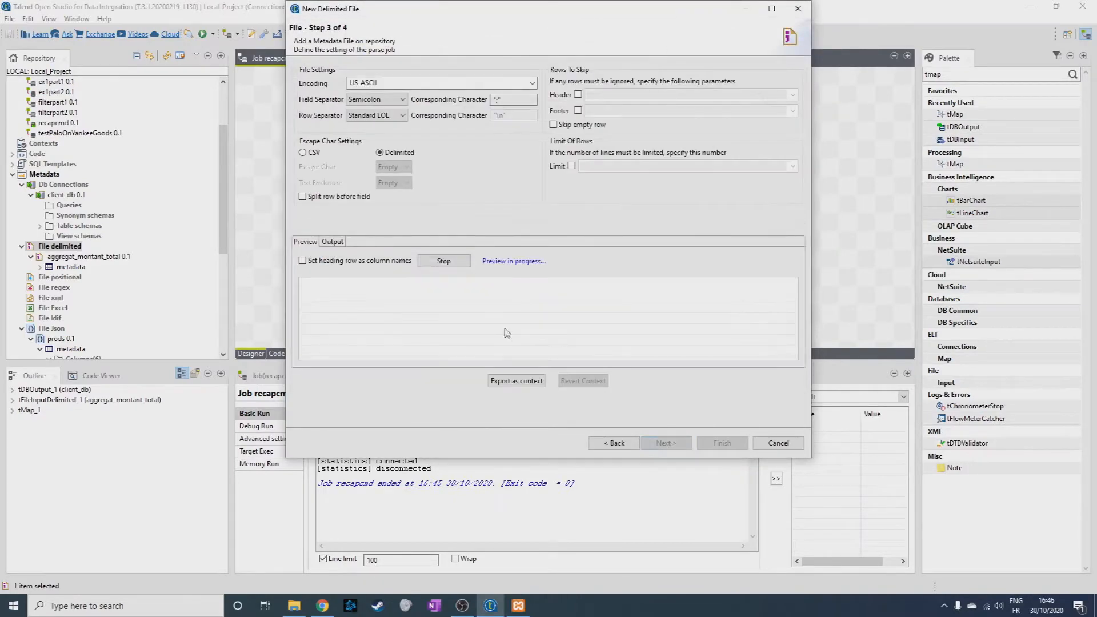
pyautogui.click(377, 100)
pyautogui.click(385, 117)
pyautogui.click(466, 262)
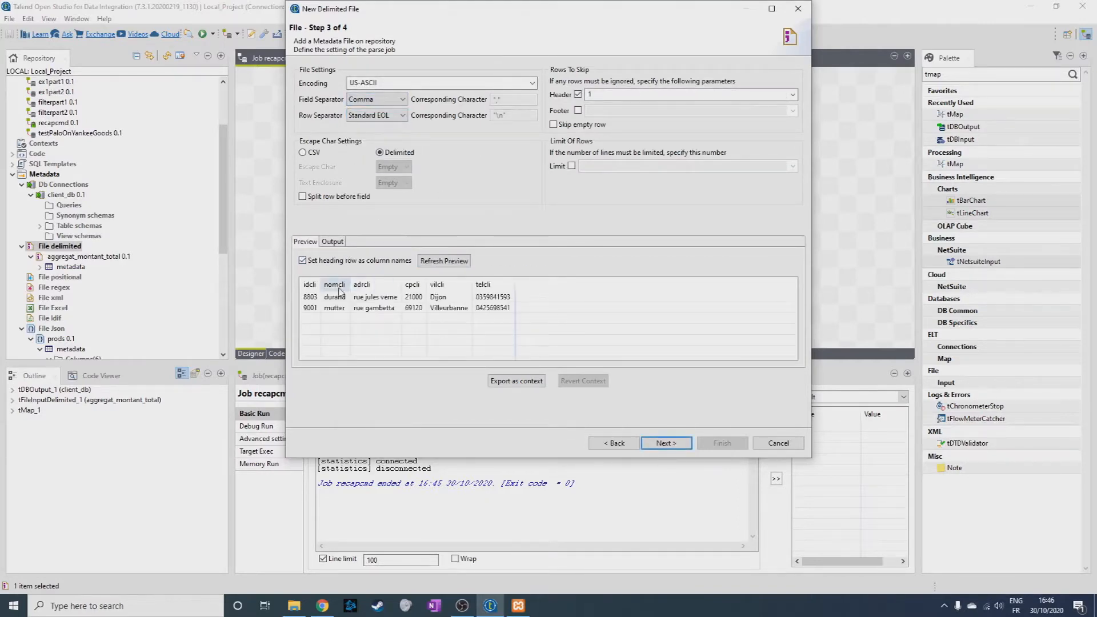
# Mark idcli as the key column in the file schema and finish the metadata entry.
pyautogui.click(679, 447)
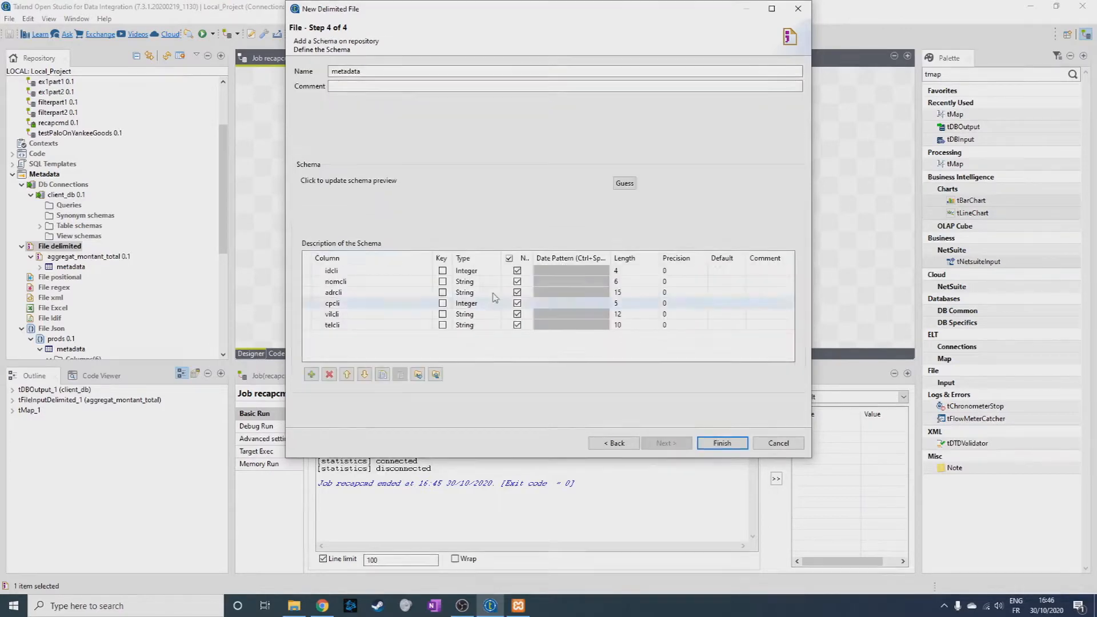
pyautogui.click(442, 271)
pyautogui.click(722, 443)
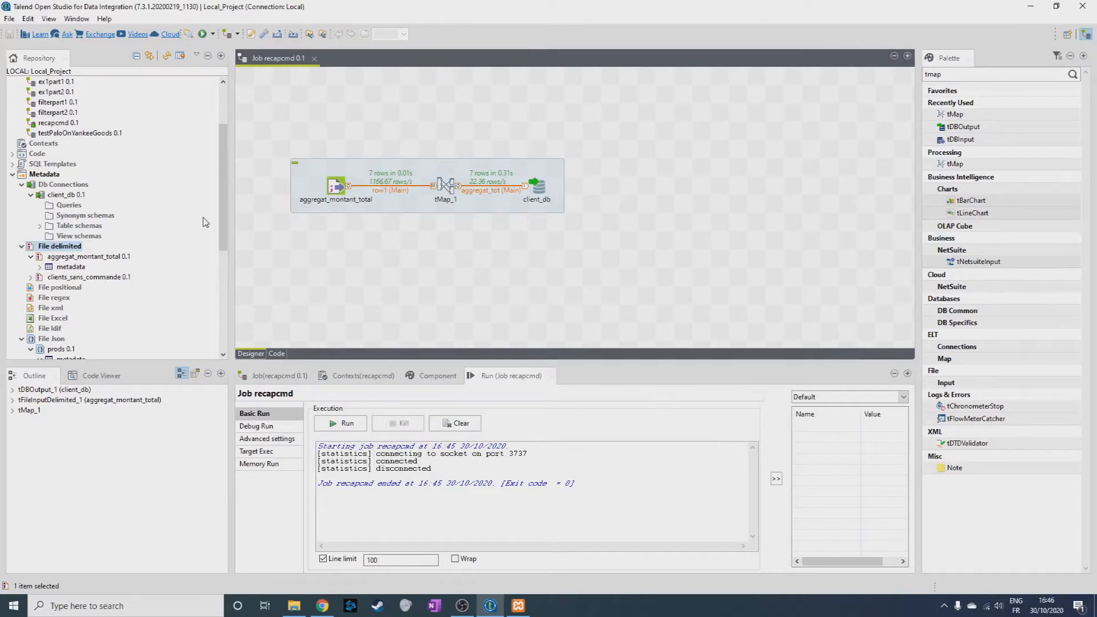
# Start a new job in the Job Designs folder and name it clients_sans_cmd.
pyautogui.scroll(3, 206, 222)
pyautogui.rightClick(48, 92)
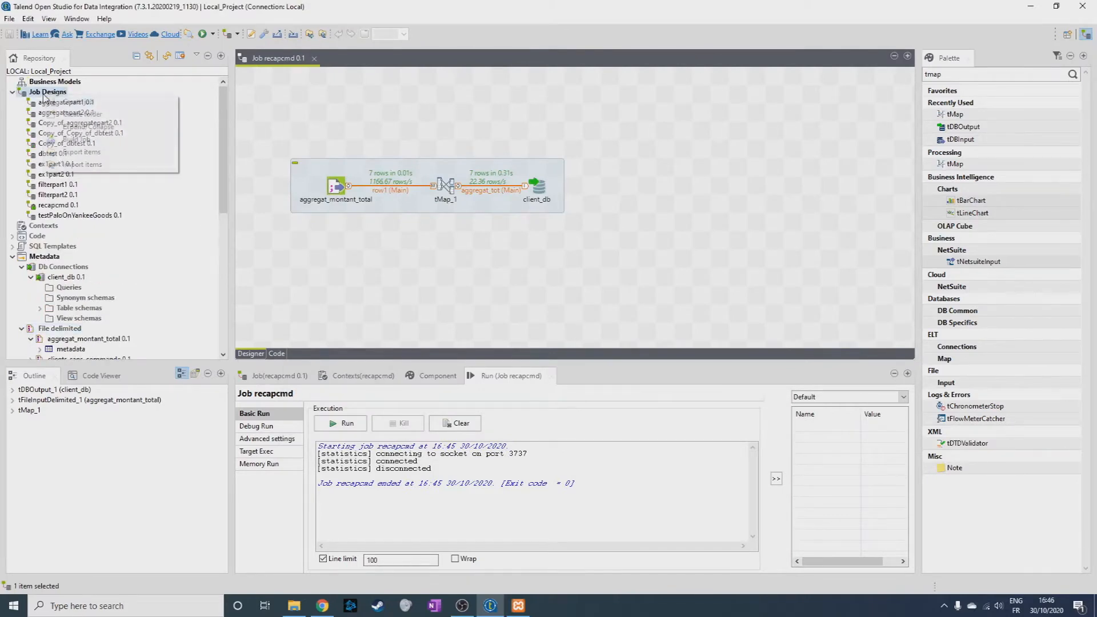
pyautogui.click(103, 109)
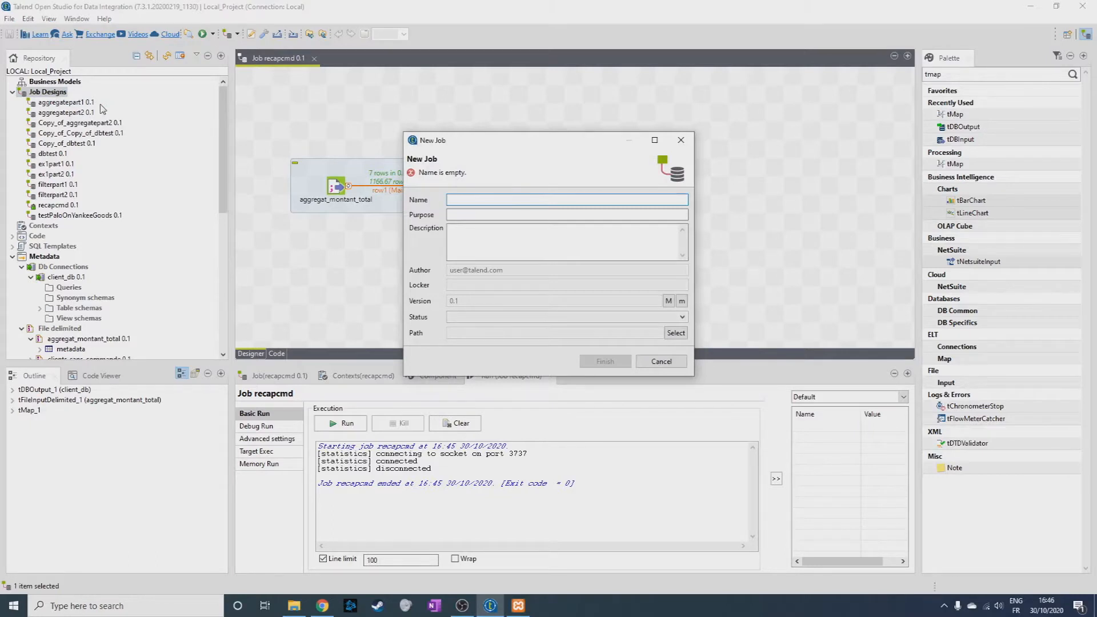
pyautogui.write('clients san')
pyautogui.press('BackSpace')
pyautogui.write('_cmd')
# Enter the purpose "alimenter la table clients sans cmd" and the description "-", and create the job.
pyautogui.click(479, 216)
pyautogui.write('alimenter le t')
pyautogui.press('BackSpace')
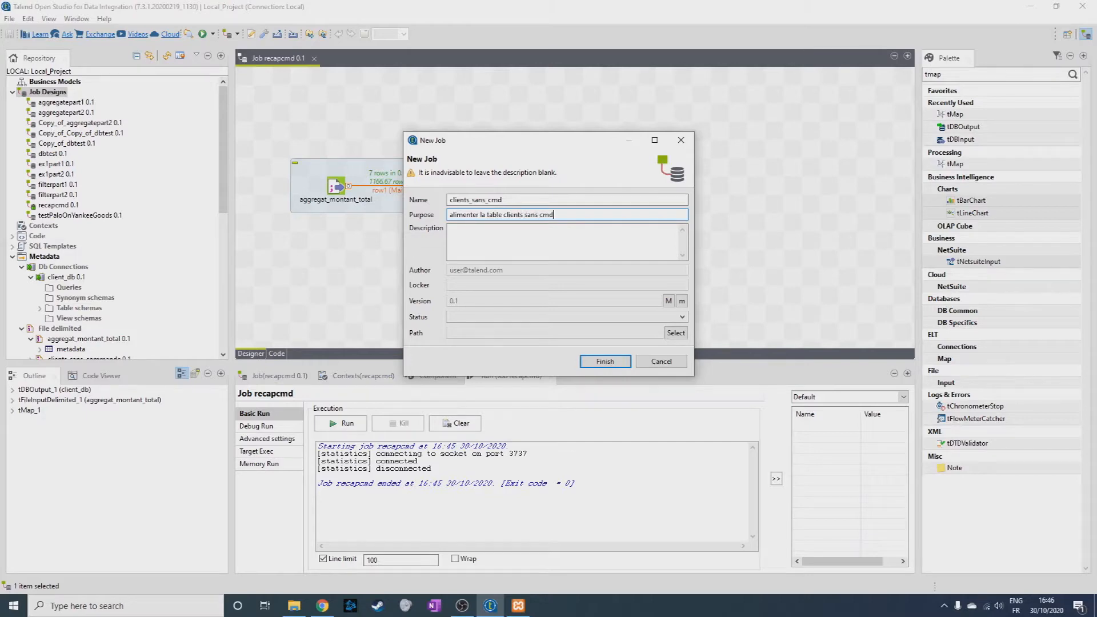
pyautogui.click(517, 237)
pyautogui.write('-')
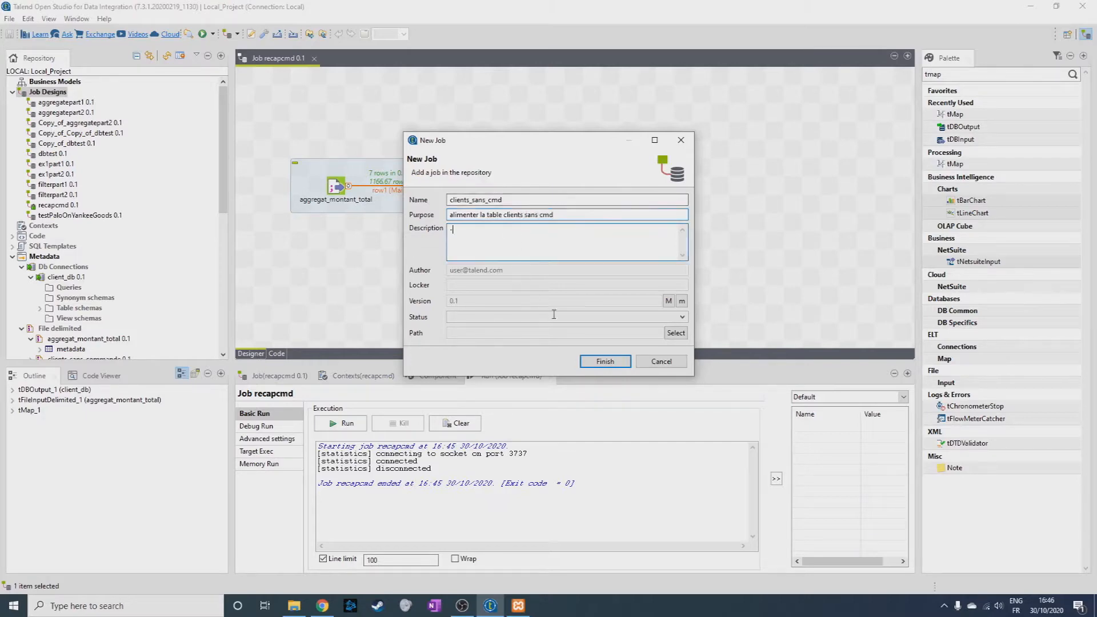
pyautogui.click(606, 361)
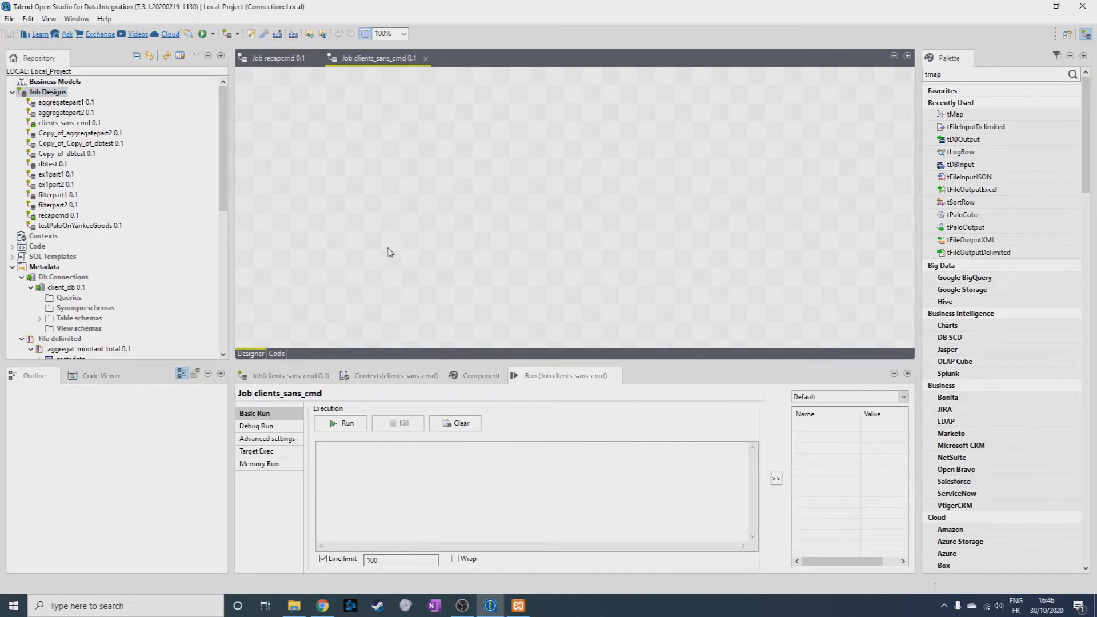
# Add clients_sans_commande to the job as a tFileInputDelimited component and client_db as a tDBOutput (MySQL) component beside it.
pyautogui.scroll(-2, 163, 253)
pyautogui.moveTo(91, 308); pyautogui.dragTo(333, 165)
pyautogui.doubleClick(505, 198)
pyautogui.scroll(1, 112, 209)
pyautogui.scroll(1, 114, 213)
pyautogui.click(62, 246)
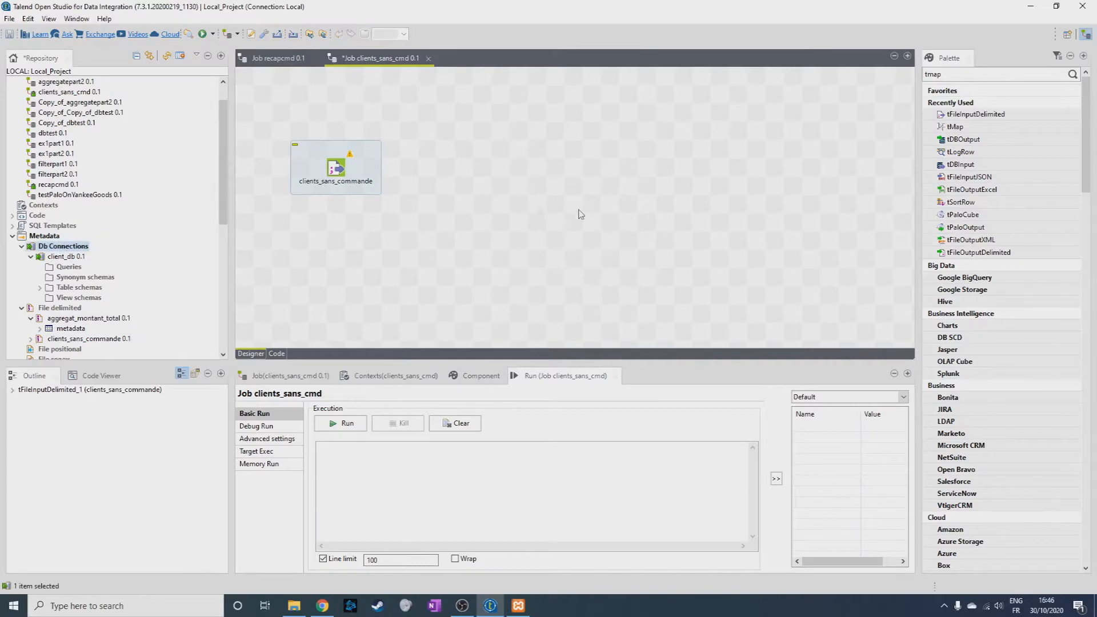
pyautogui.moveTo(63, 257); pyautogui.dragTo(569, 169)
pyautogui.doubleClick(472, 238)
# Link the clients_sans_commande input directly to the client_db output with a Main row.
pyautogui.moveTo(349, 168); pyautogui.dragTo(544, 175)
pyautogui.press('Escape')
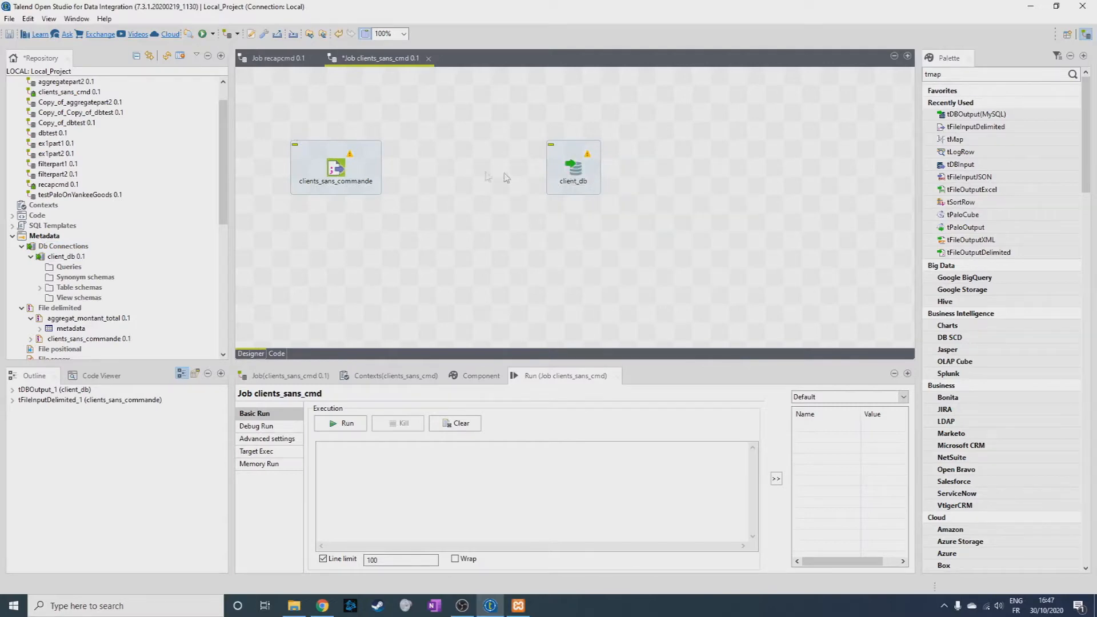
pyautogui.moveTo(350, 173); pyautogui.dragTo(573, 169)
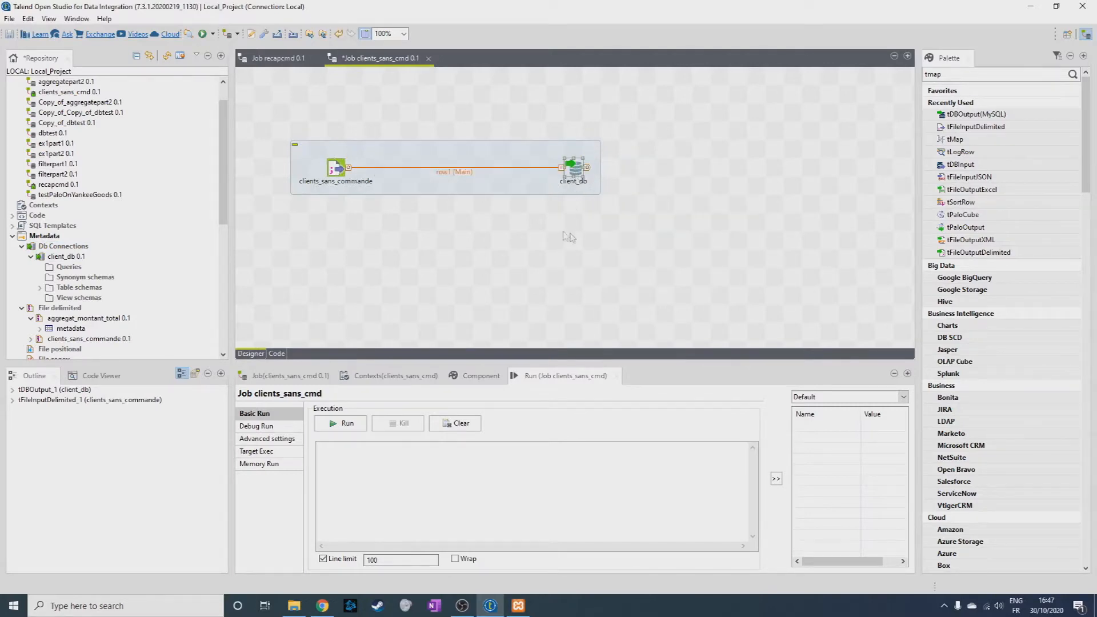
# Set the target table of the client_db output component to "clients_sans_cmd".
pyautogui.click(501, 377)
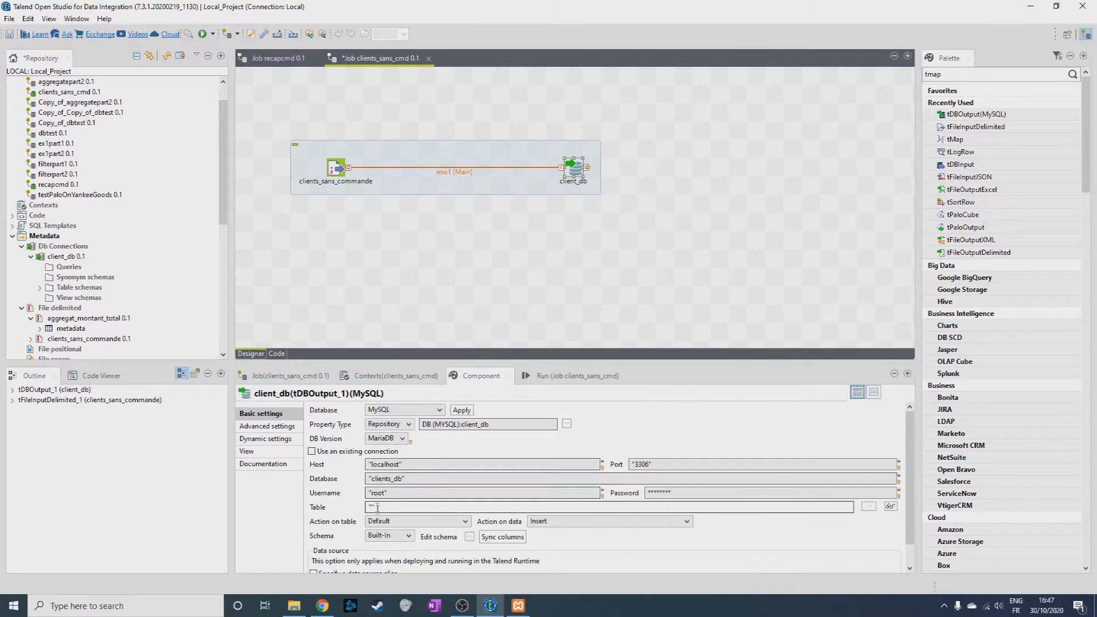
pyautogui.click(400, 507)
pyautogui.write('"clients_sans_cmd')
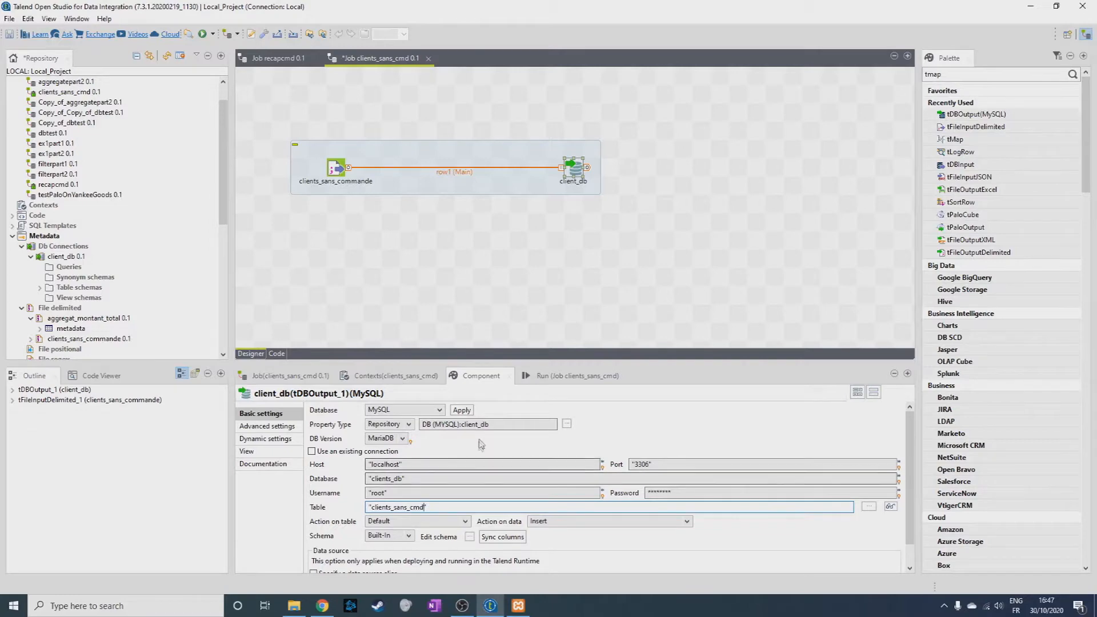
# Run the clients_sans_cmd job, check the rows loaded into the clients_sans_cmd table in phpMyAdmin, and return to Talend.
pyautogui.click(578, 383)
pyautogui.click(340, 424)
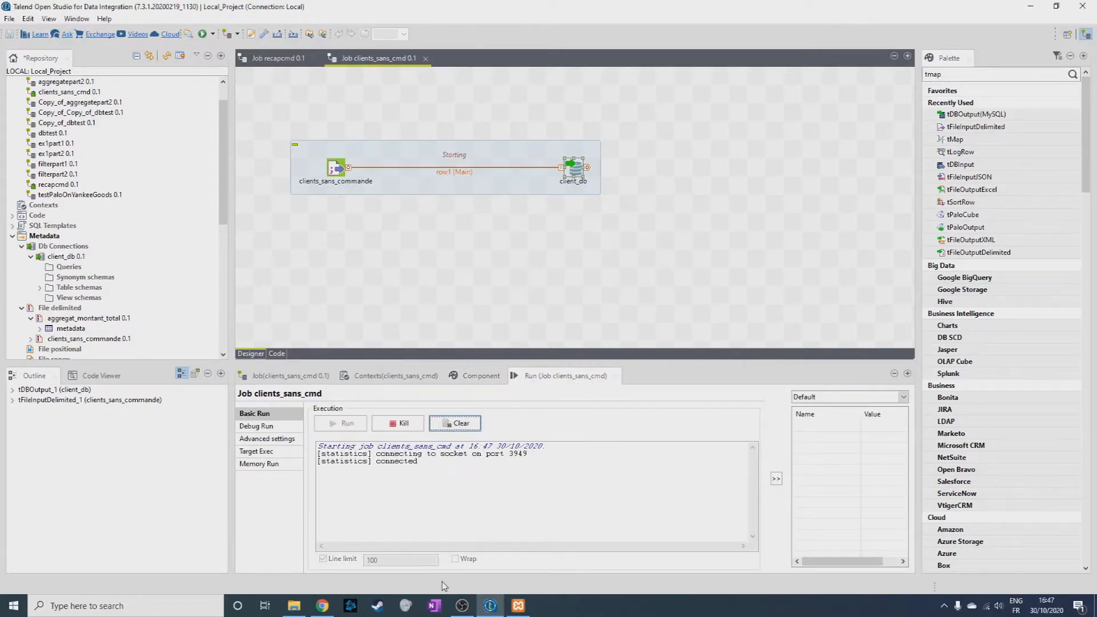
pyautogui.click(322, 606)
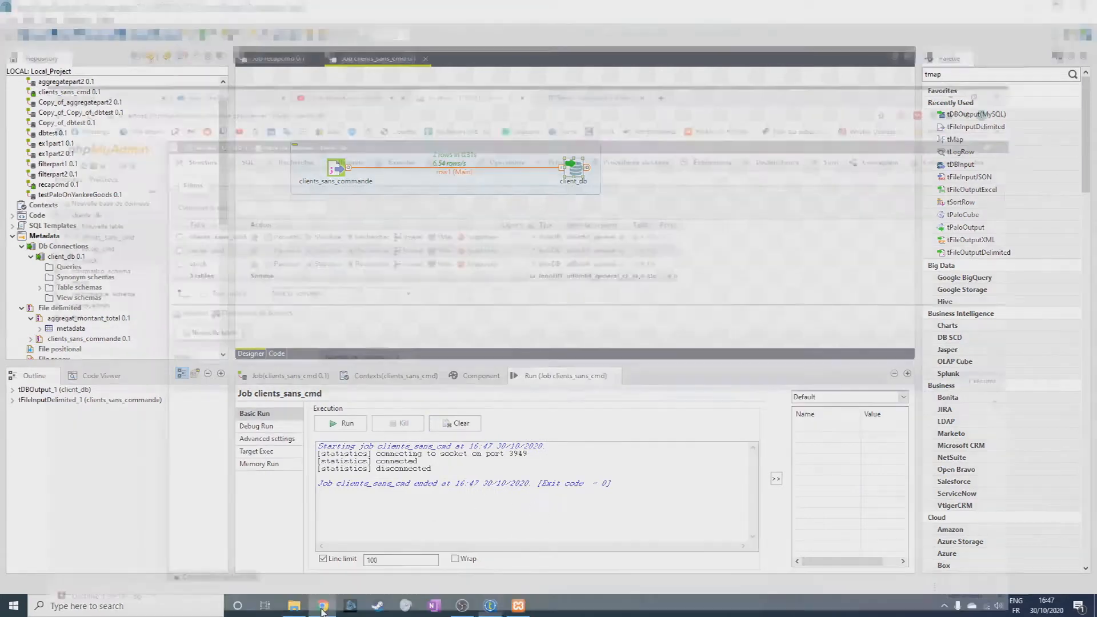
pyautogui.press('F5')
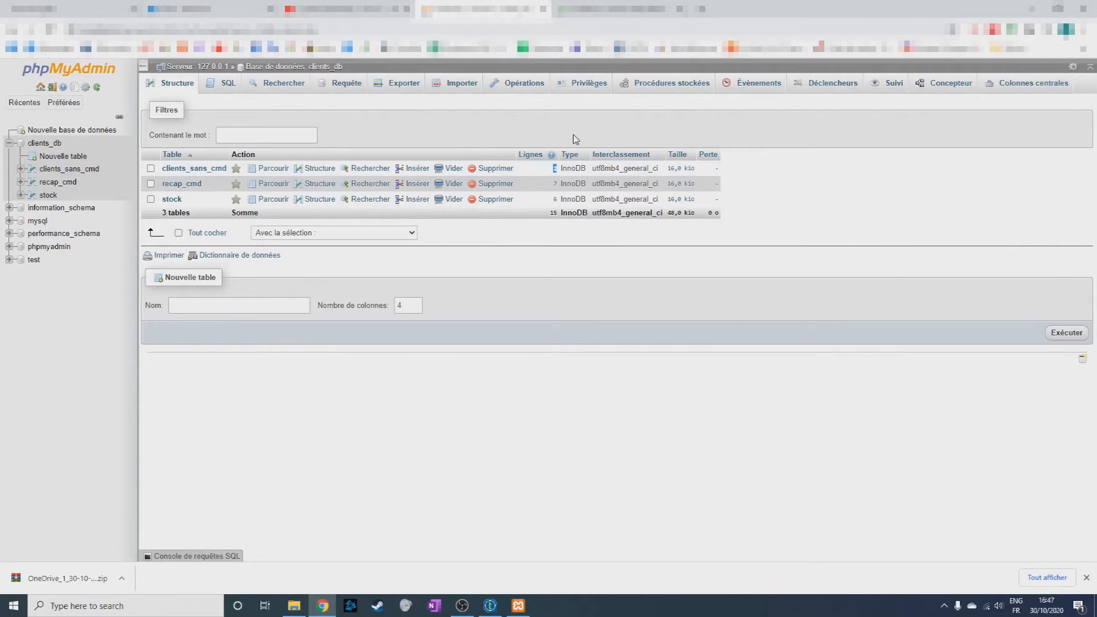
pyautogui.click(273, 199)
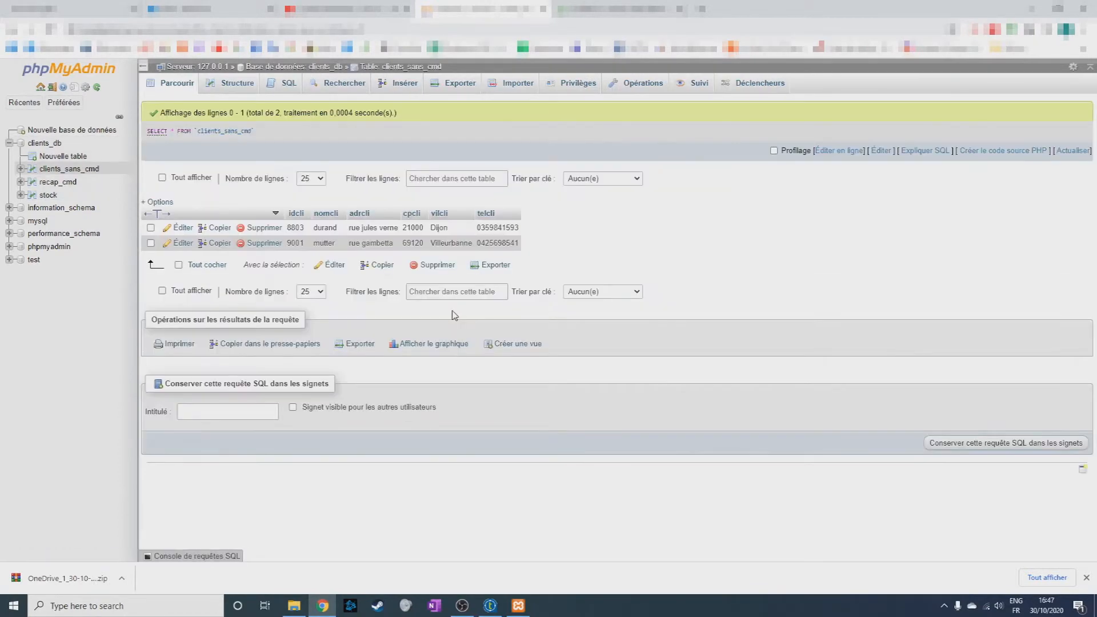
pyautogui.click(45, 143)
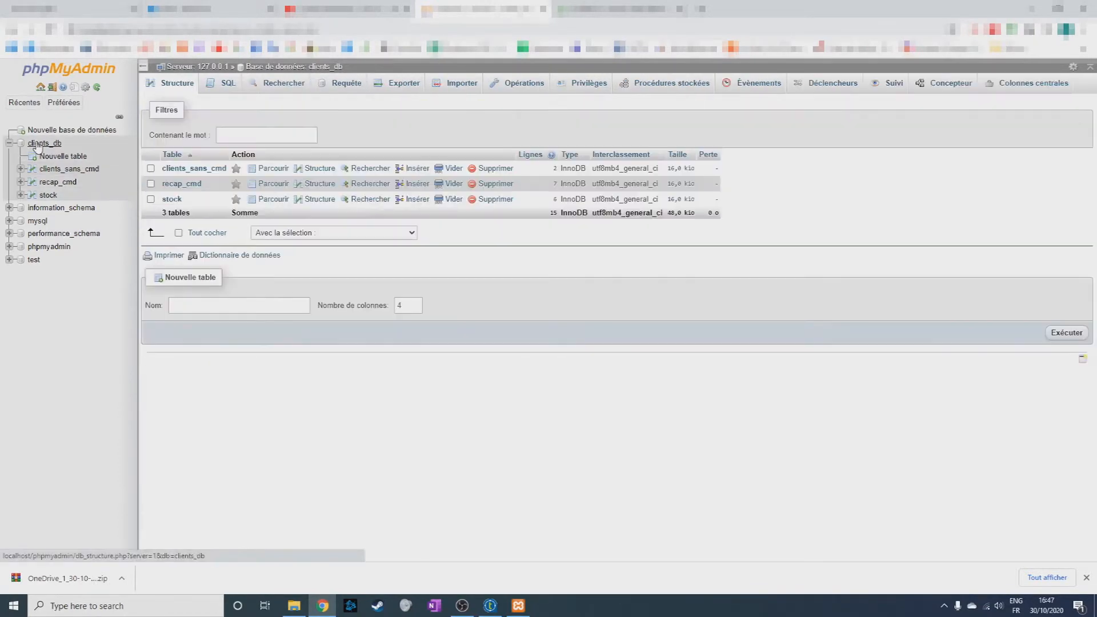
pyautogui.click(1029, 9)
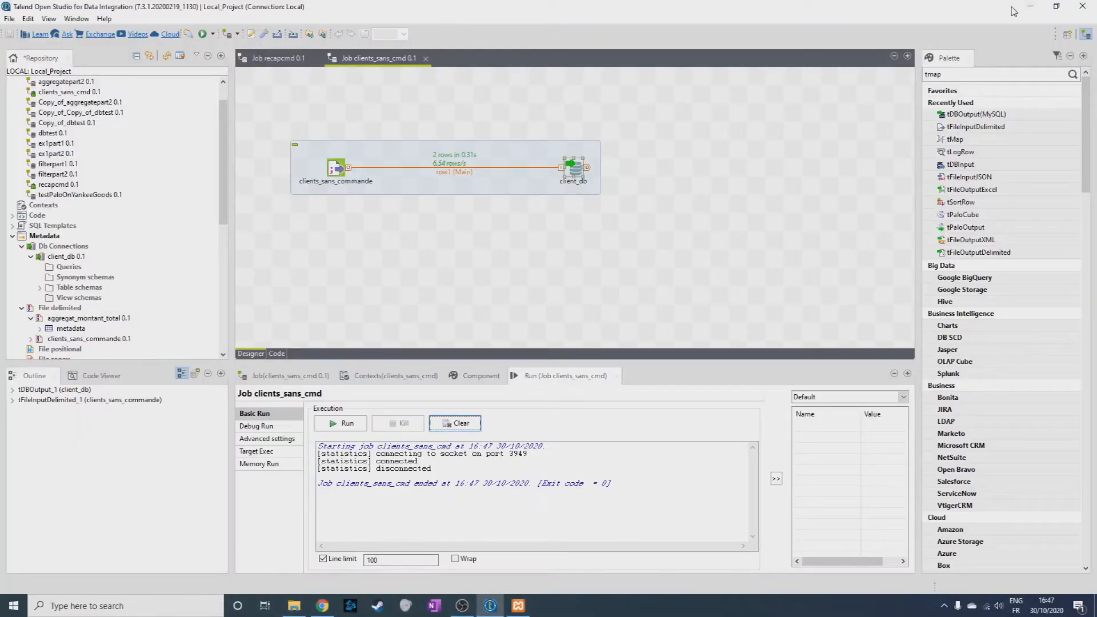
# Create a job named supp_stock with the purpose "suppressions d'items dans le stock".
pyautogui.click(278, 58)
pyautogui.click(357, 58)
pyautogui.scroll(1, 86, 143)
pyautogui.rightClick(64, 94)
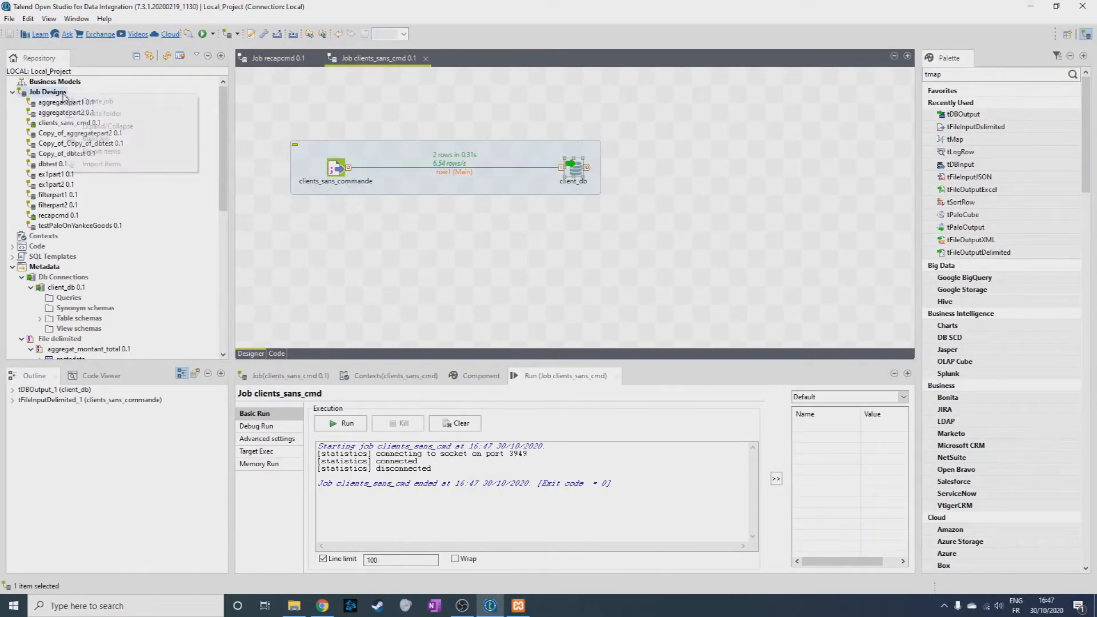
pyautogui.click(97, 101)
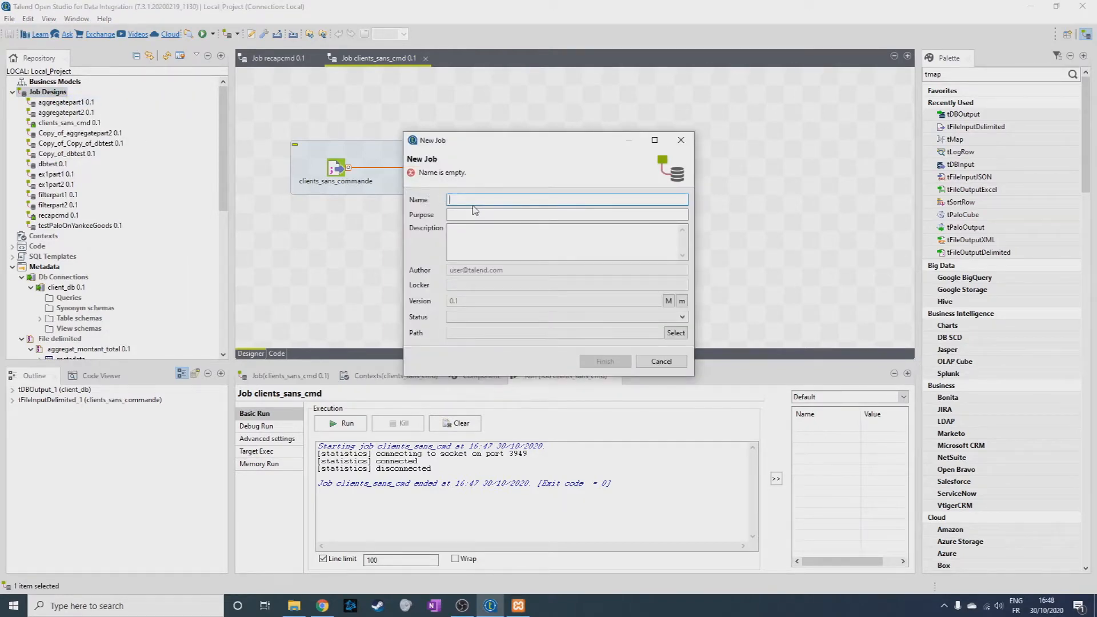
pyautogui.write('supp_stock')
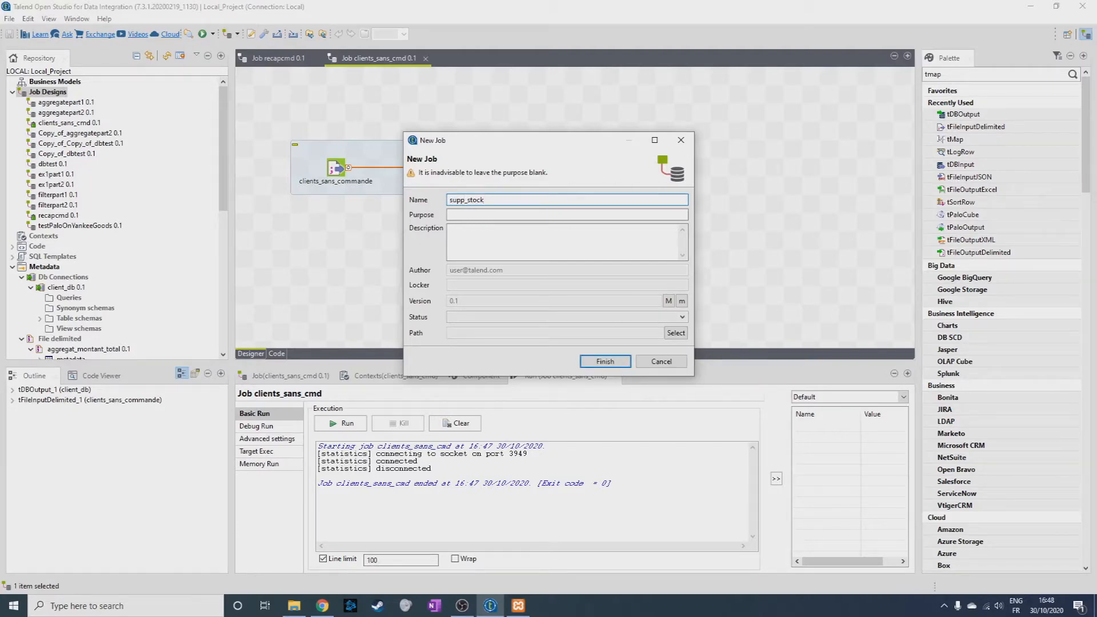
pyautogui.click(490, 213)
pyautogui.write('sup')
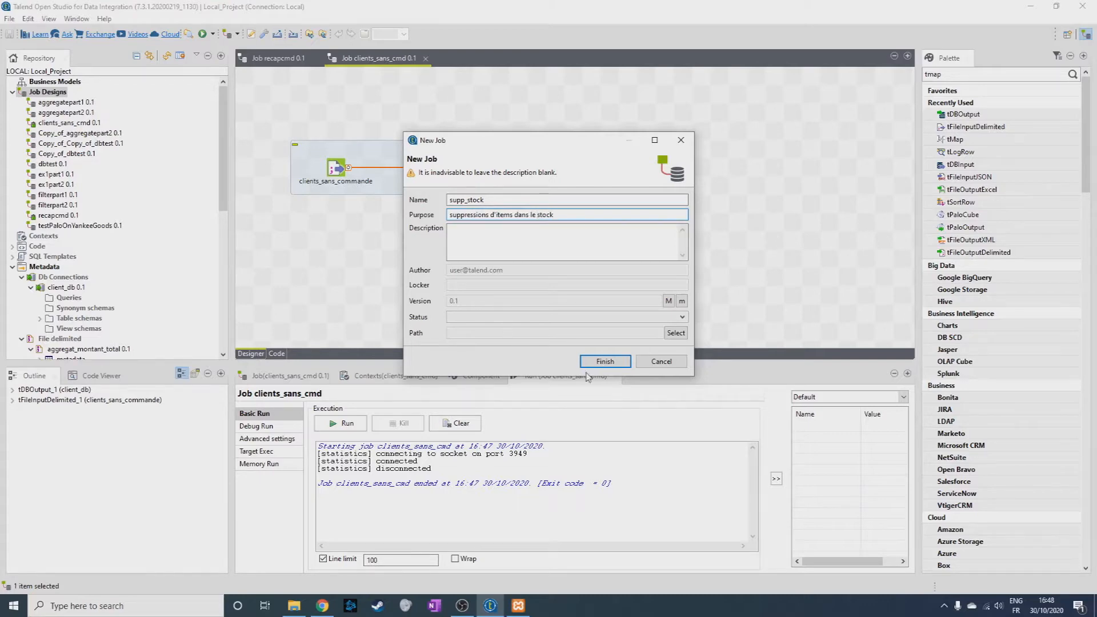
pyautogui.click(606, 361)
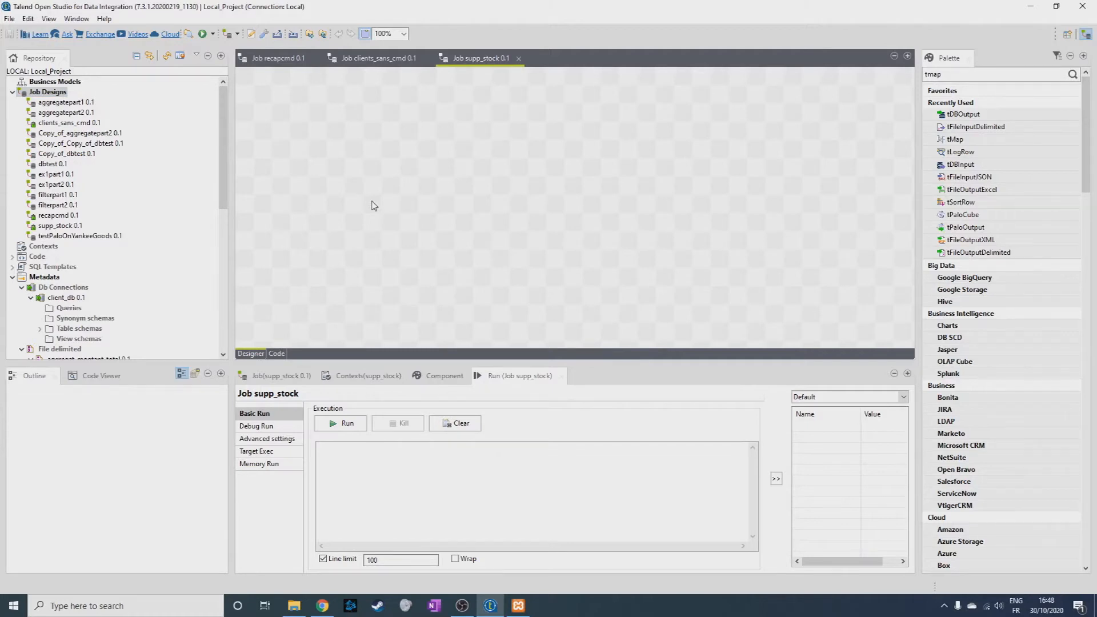
# Add client_db to the job as a tDBInput (MySQL) and a tDBOutput (MySQL) component, with a tMap between them.
pyautogui.moveTo(62, 298); pyautogui.dragTo(420, 225)
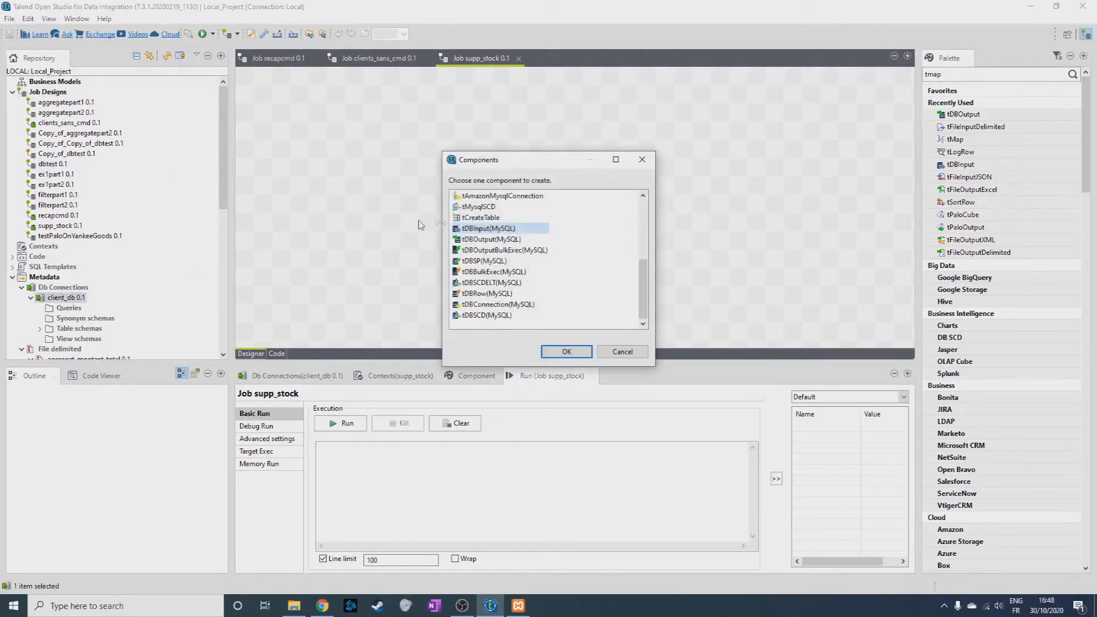
pyautogui.doubleClick(491, 228)
pyautogui.moveTo(426, 268); pyautogui.dragTo(609, 204)
pyautogui.doubleClick(490, 238)
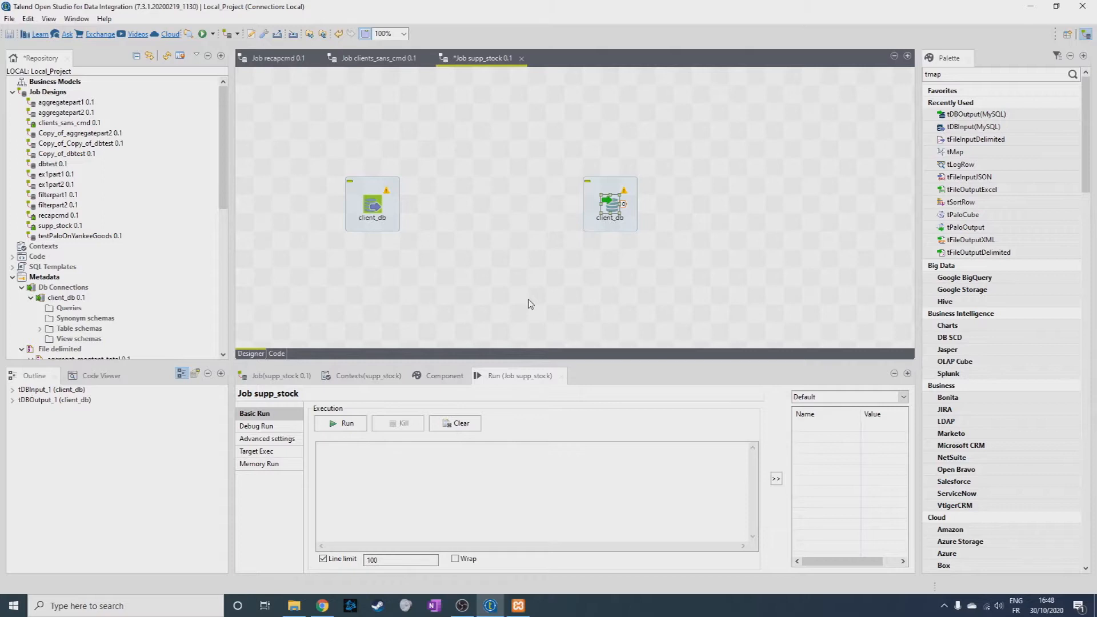
pyautogui.click(994, 73)
pyautogui.moveTo(955, 151); pyautogui.dragTo(500, 204)
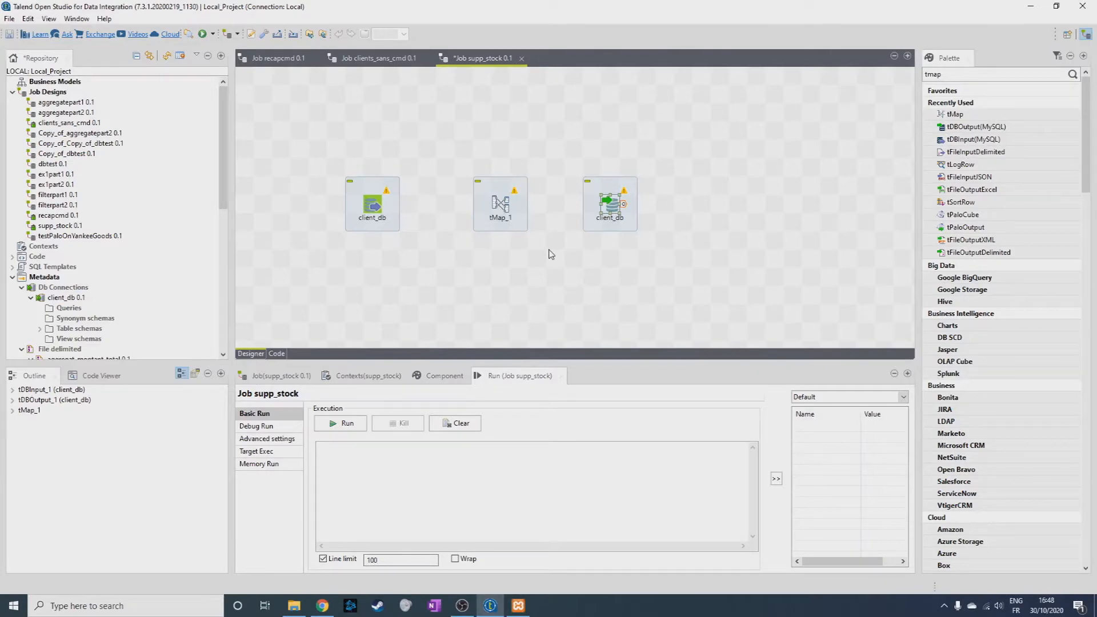
# Look up the stock table in phpMyAdmin and set the table name of the client_db input to "stock" in Talend.
pyautogui.doubleClick(374, 208)
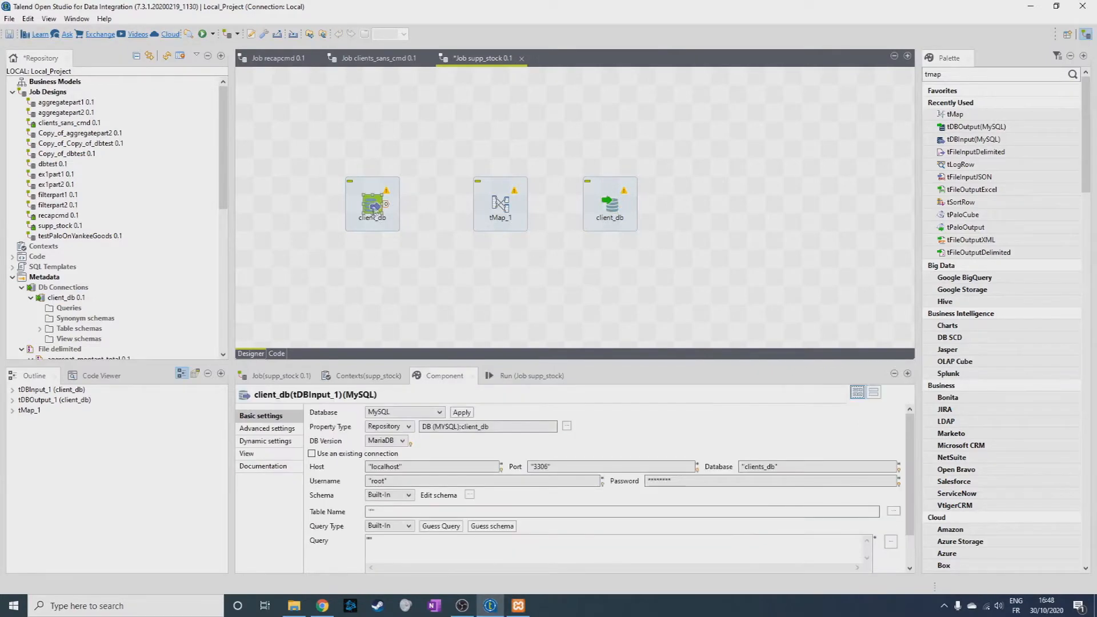
pyautogui.click(396, 510)
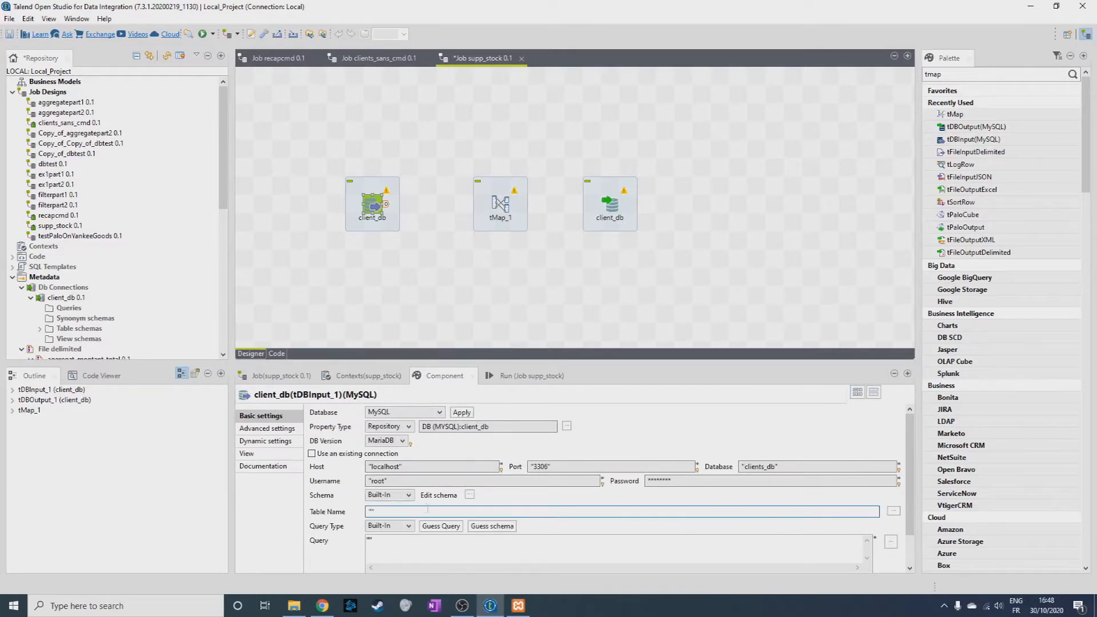
pyautogui.click(322, 605)
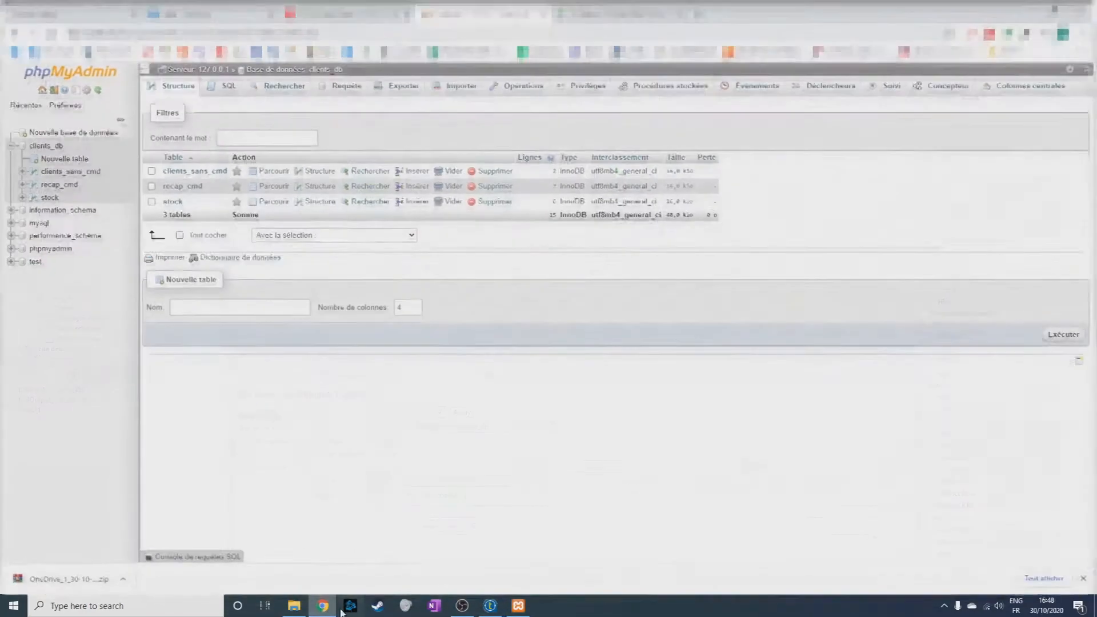
pyautogui.click(171, 200)
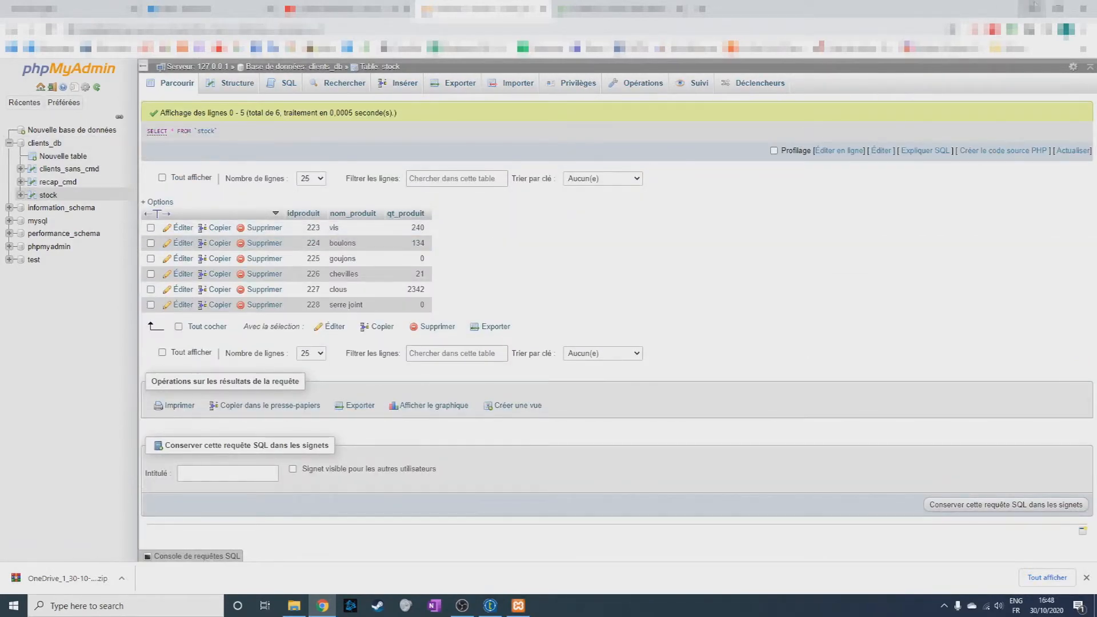
pyautogui.click(1035, 6)
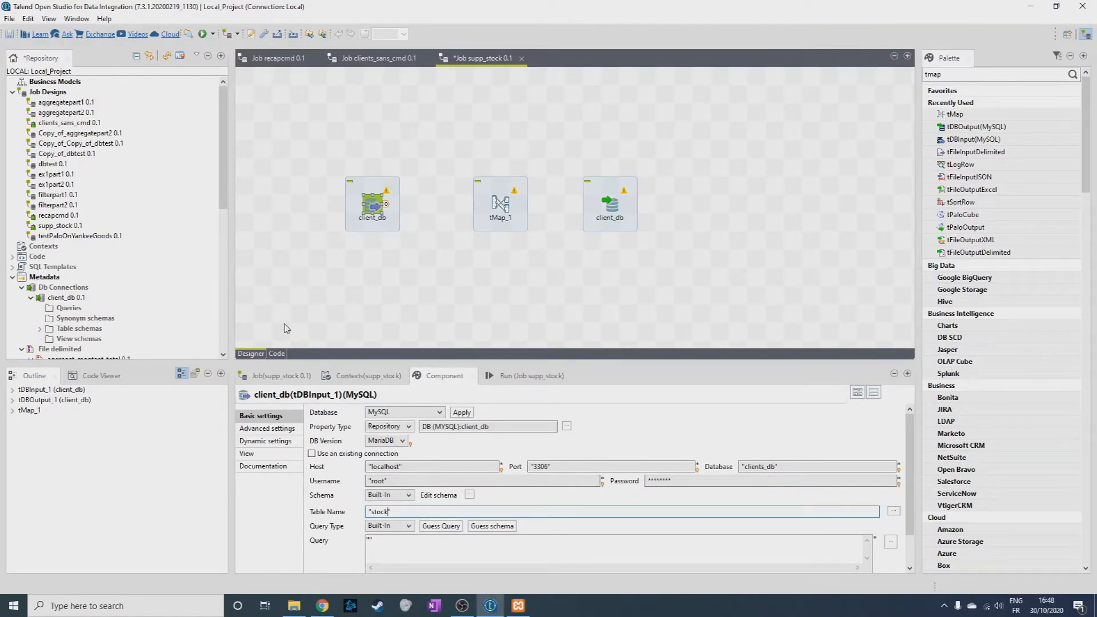
# Link the client_db input through tMap_1 to the client_db output, naming the tMap output "stock".
pyautogui.moveTo(385, 204); pyautogui.dragTo(609, 206)
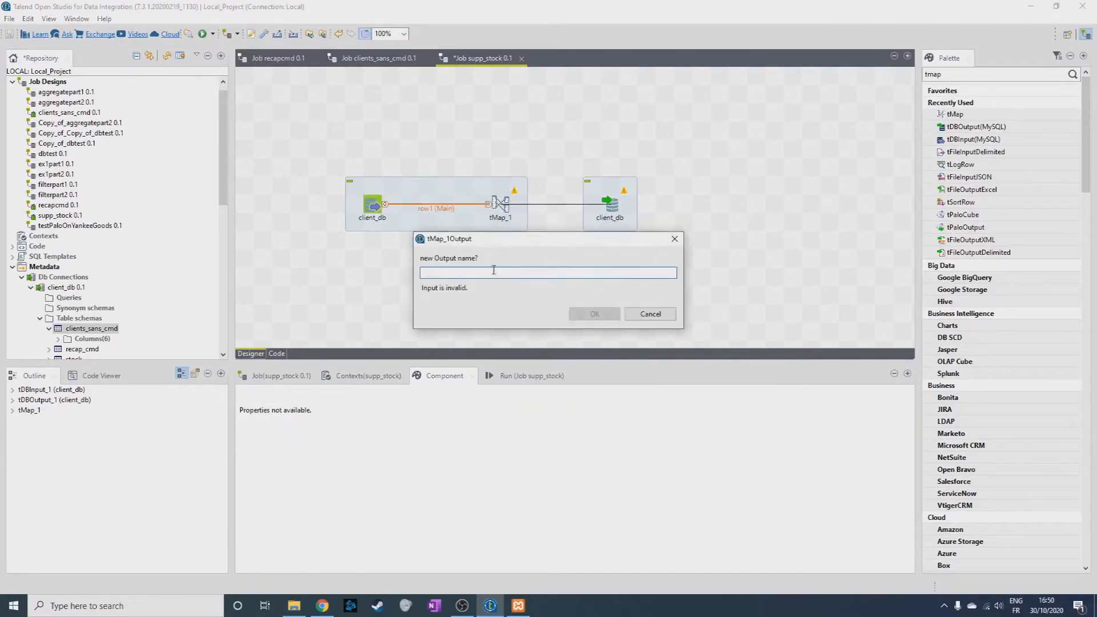
pyautogui.write('stock')
pyautogui.press('Return')
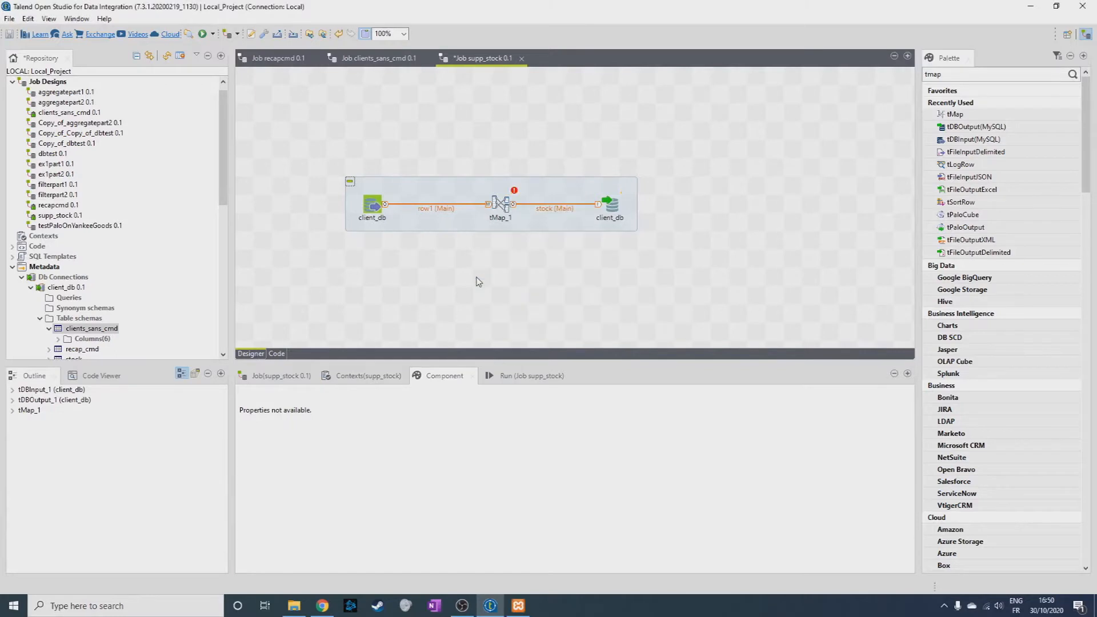
# Copy all columns from the stock table schema of the client_db repository connection and close the schema without changes.
pyautogui.click(505, 207)
pyautogui.scroll(-1, 63, 334)
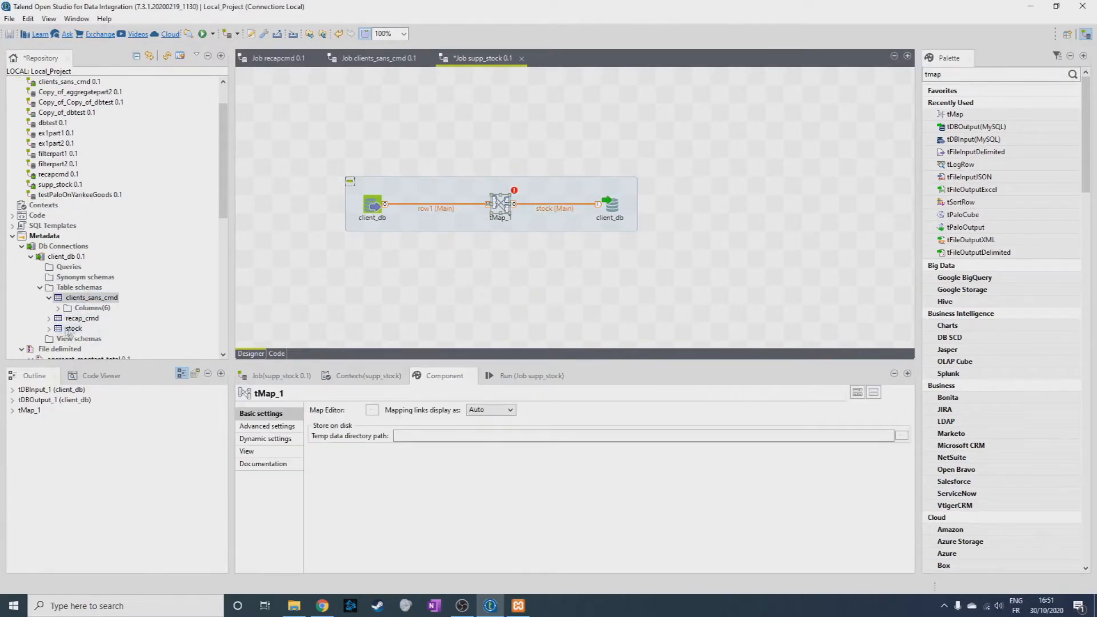
pyautogui.rightClick(65, 329)
pyautogui.click(120, 372)
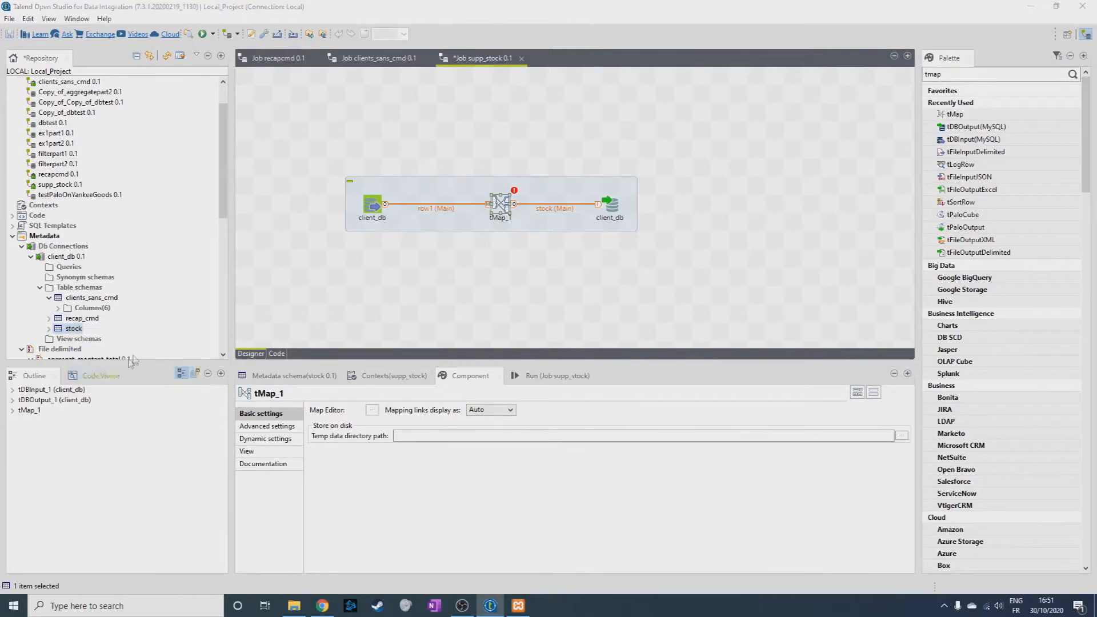
pyautogui.click(587, 295)
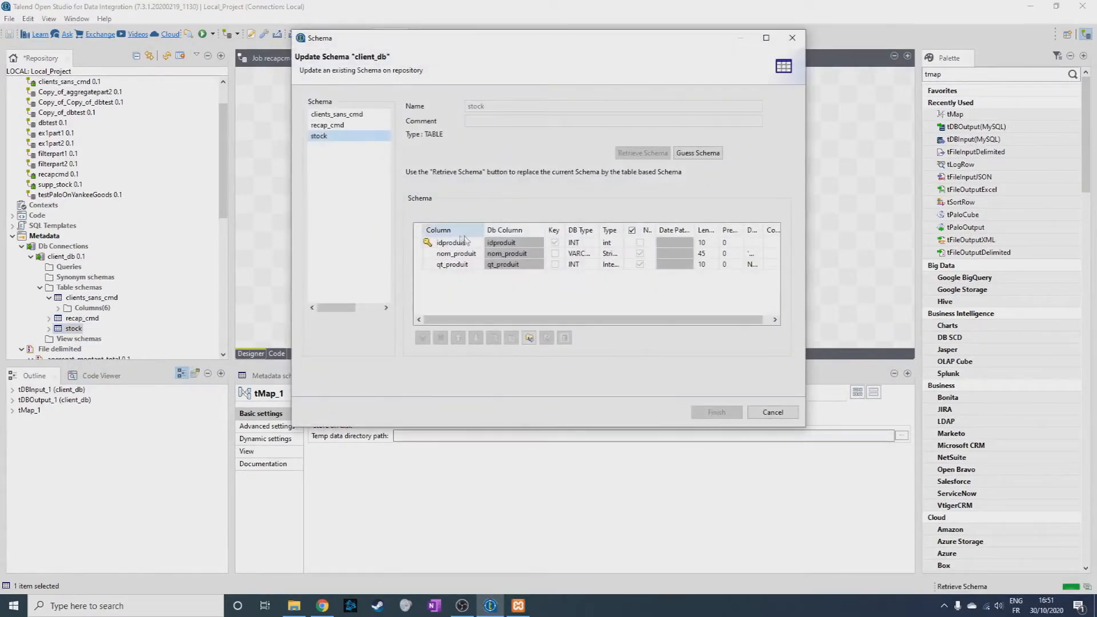
pyautogui.click(456, 243)
pyautogui.hotkey('ctrl', 'a')
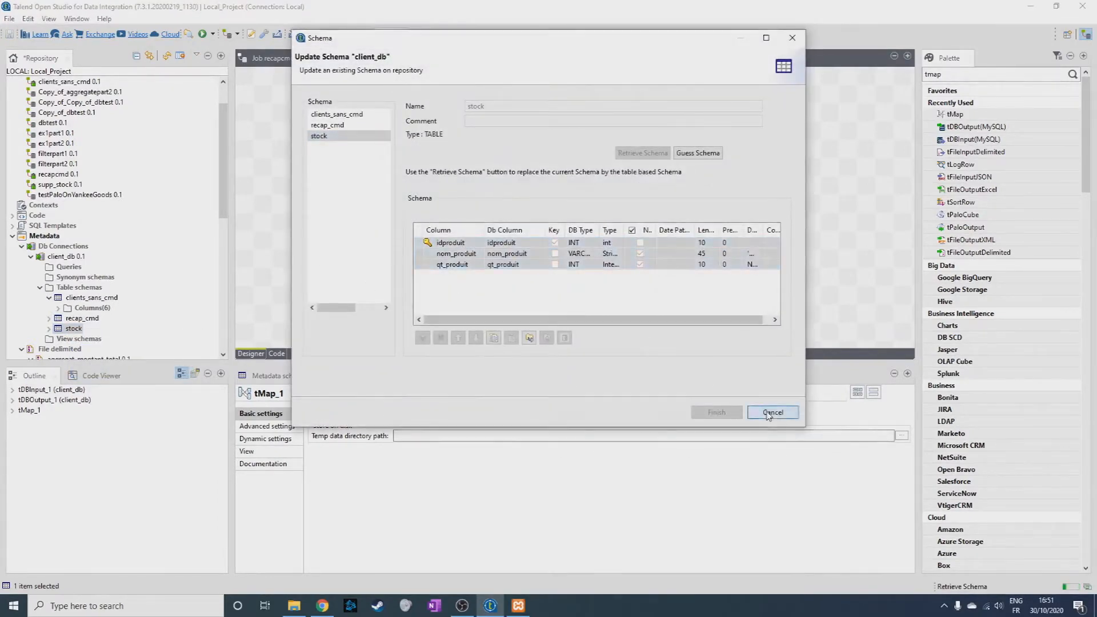
pyautogui.click(772, 413)
# Paste the copied stock columns into the schema of the client_db input component and propagate the change.
pyautogui.click(368, 211)
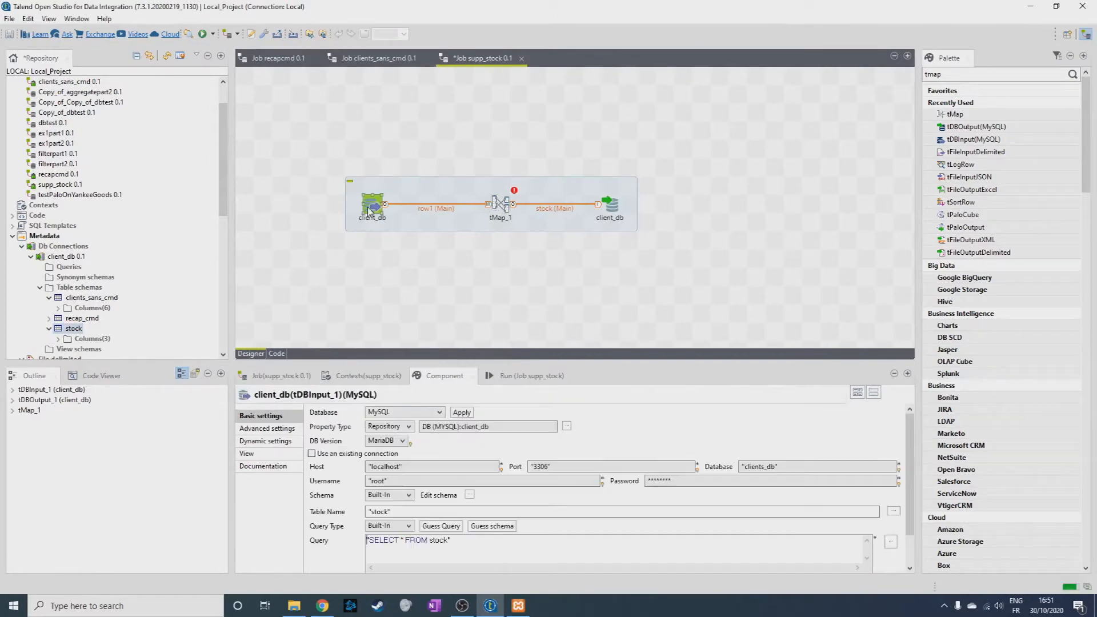
pyautogui.click(469, 492)
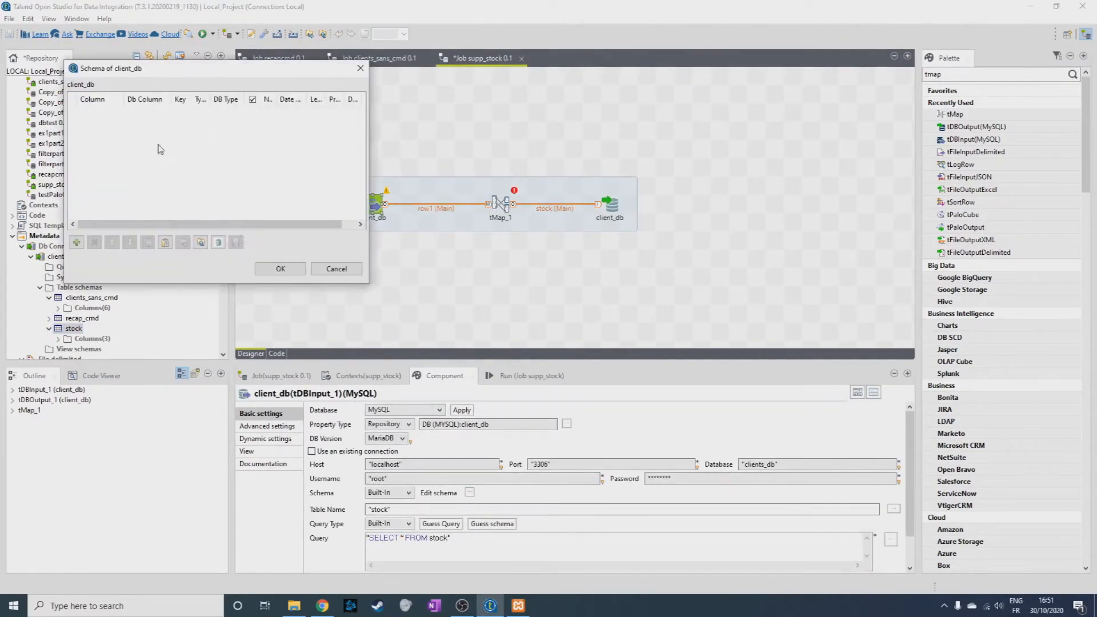
pyautogui.hotkey('ctrl', 'v')
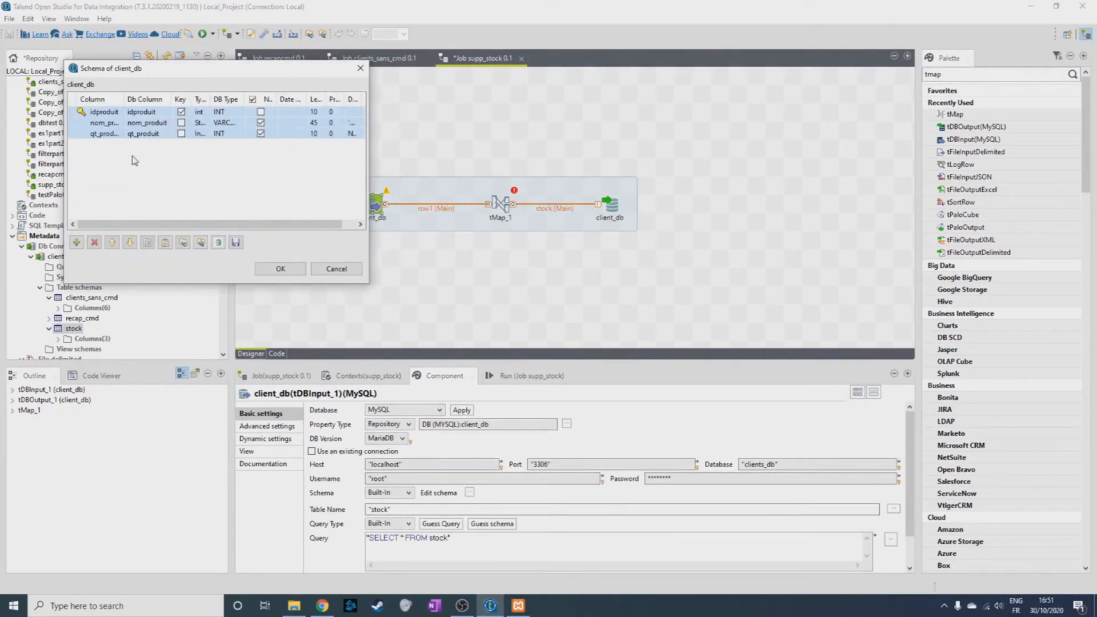
pyautogui.click(281, 271)
pyautogui.click(603, 311)
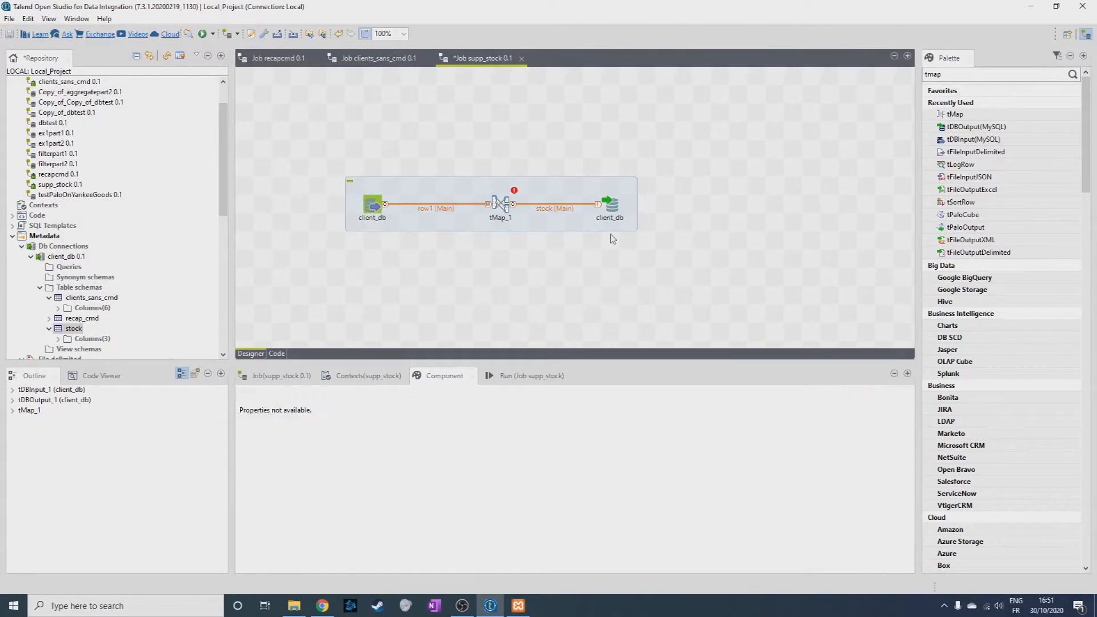
# Map the idproduit, nom_produit and qt_produit columns of row1 to the stock output in tMap_1.
pyautogui.doubleClick(499, 203)
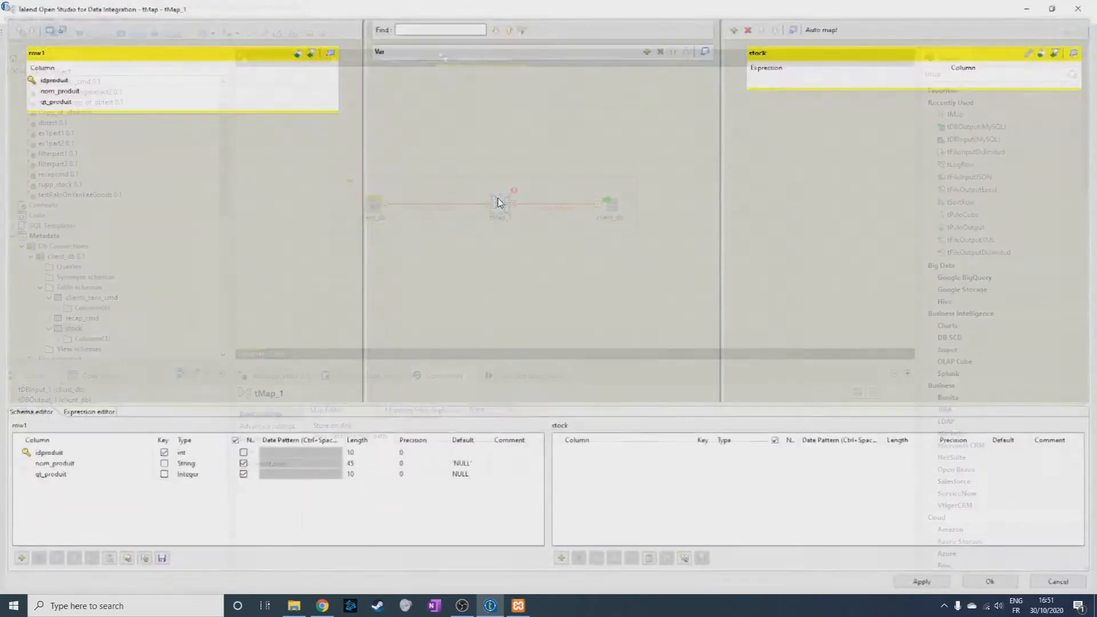
pyautogui.click(86, 80)
pyautogui.keyDown('shift'); pyautogui.click(79, 100); pyautogui.keyUp('shift')
pyautogui.moveTo(86, 85); pyautogui.dragTo(812, 87)
# Filter the stock output of tMap_1 with the expression row1.qt_produit <1, and apply and propagate the mapping.
pyautogui.click(1033, 51)
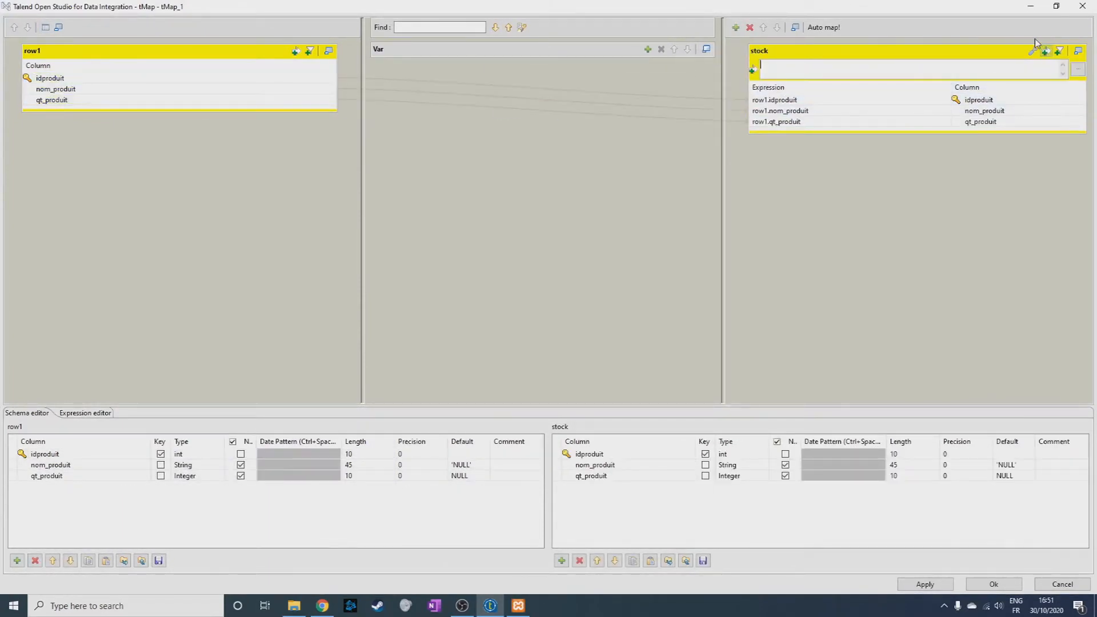
pyautogui.moveTo(52, 100); pyautogui.dragTo(820, 71)
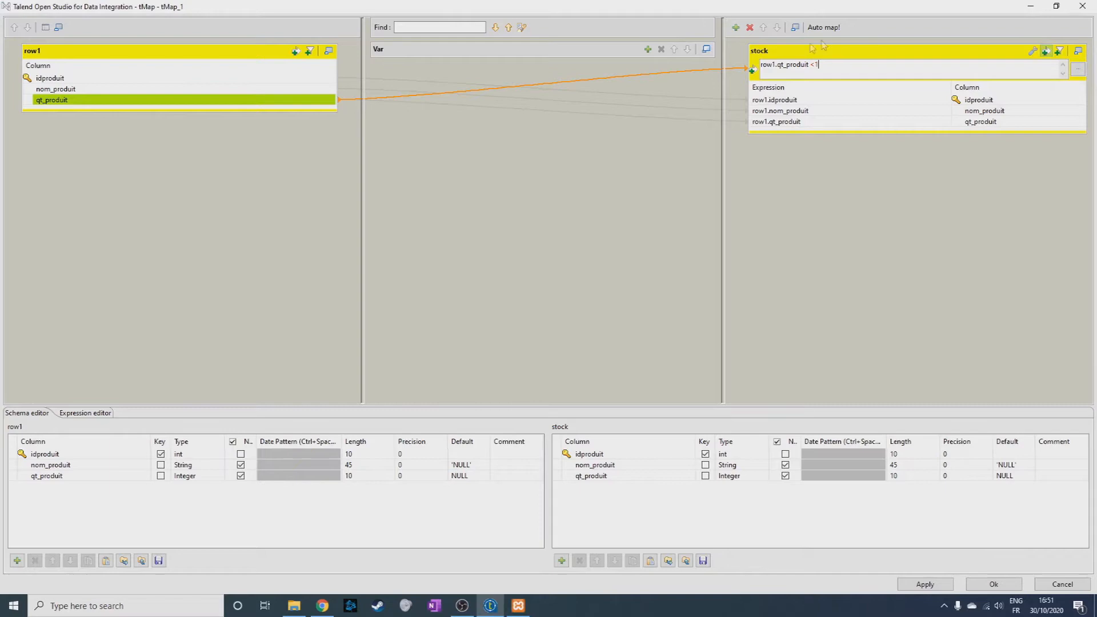
pyautogui.click(994, 584)
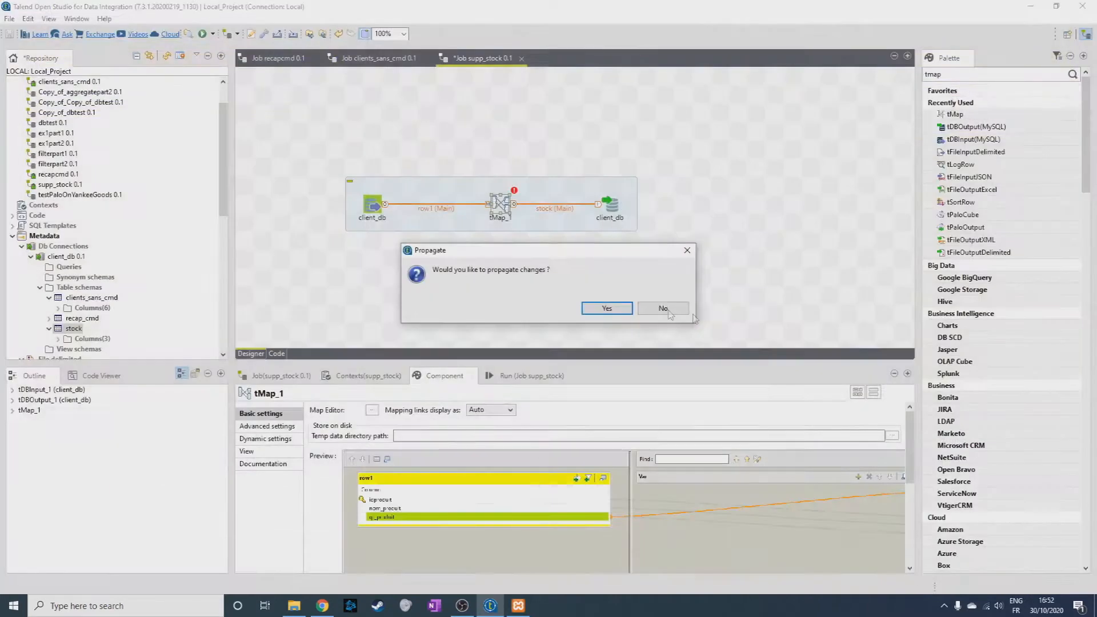
pyautogui.click(599, 310)
# Set the target table of the client_db output component to "stock" and run the supp_stock job.
pyautogui.click(610, 204)
pyautogui.scroll(-1, 400, 480)
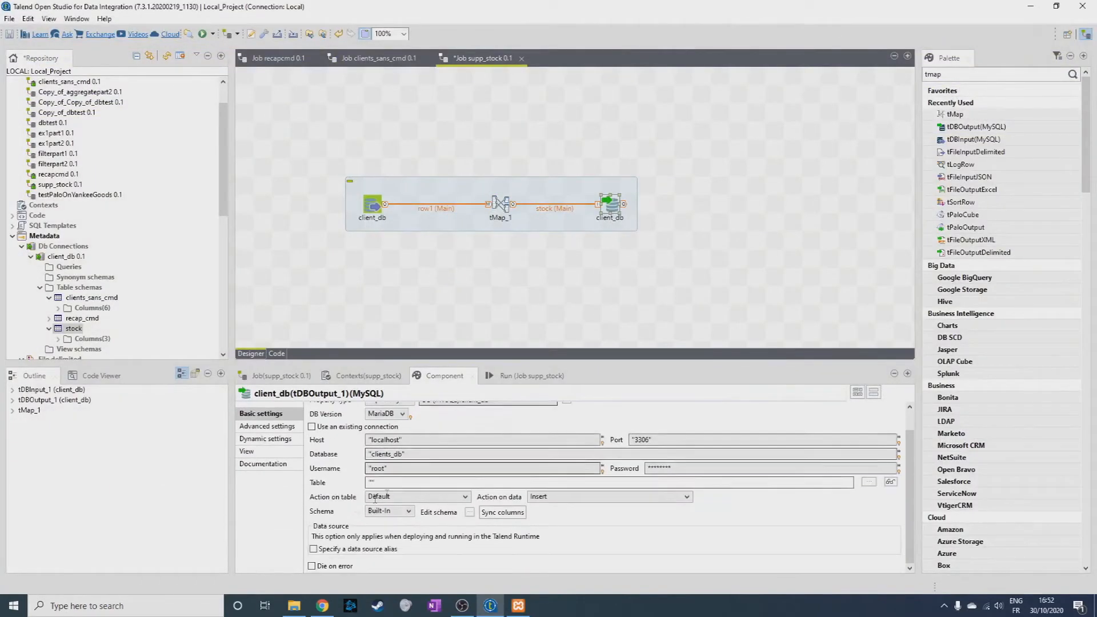
pyautogui.click(377, 482)
pyautogui.press('F6')
# Set the client_db output's action on data to Delete and run the supp_stock job again.
pyautogui.click(561, 497)
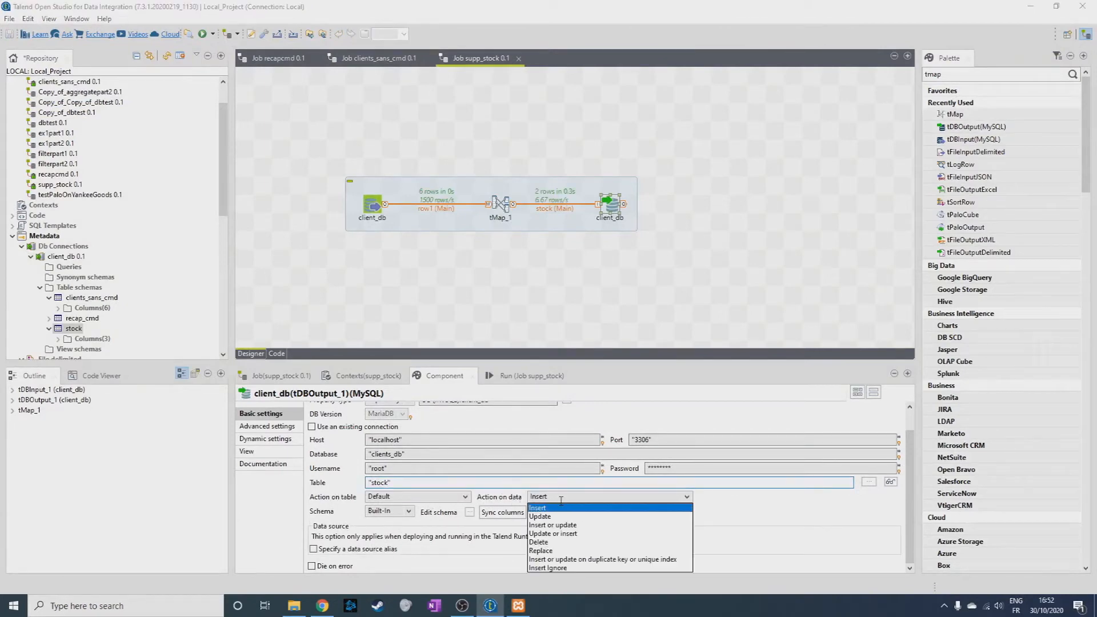
pyautogui.click(545, 543)
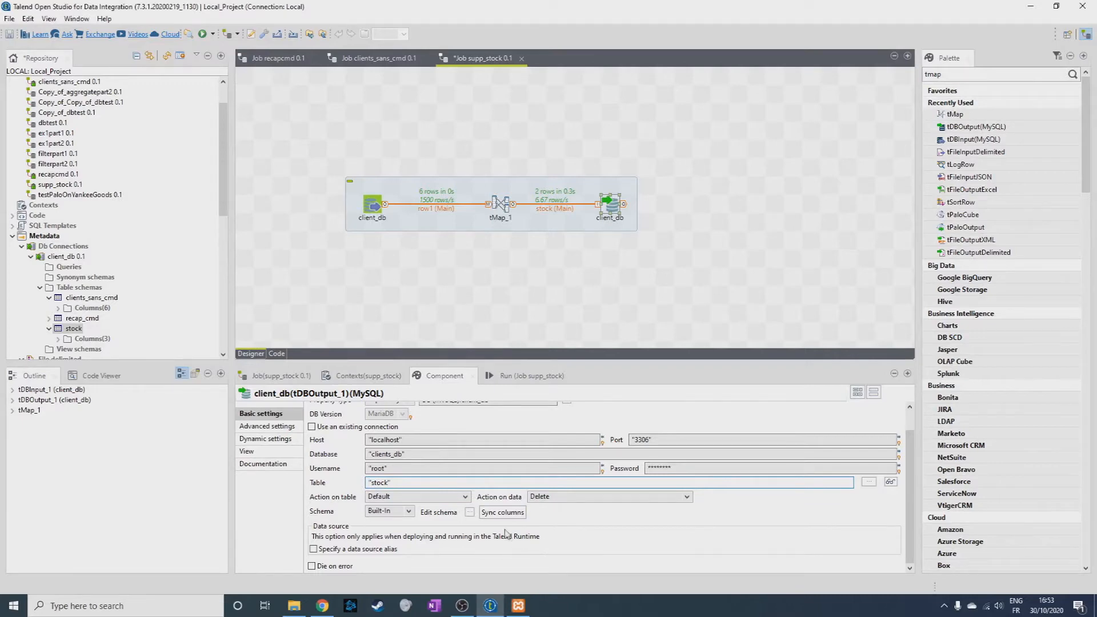
pyautogui.click(518, 376)
pyautogui.click(346, 423)
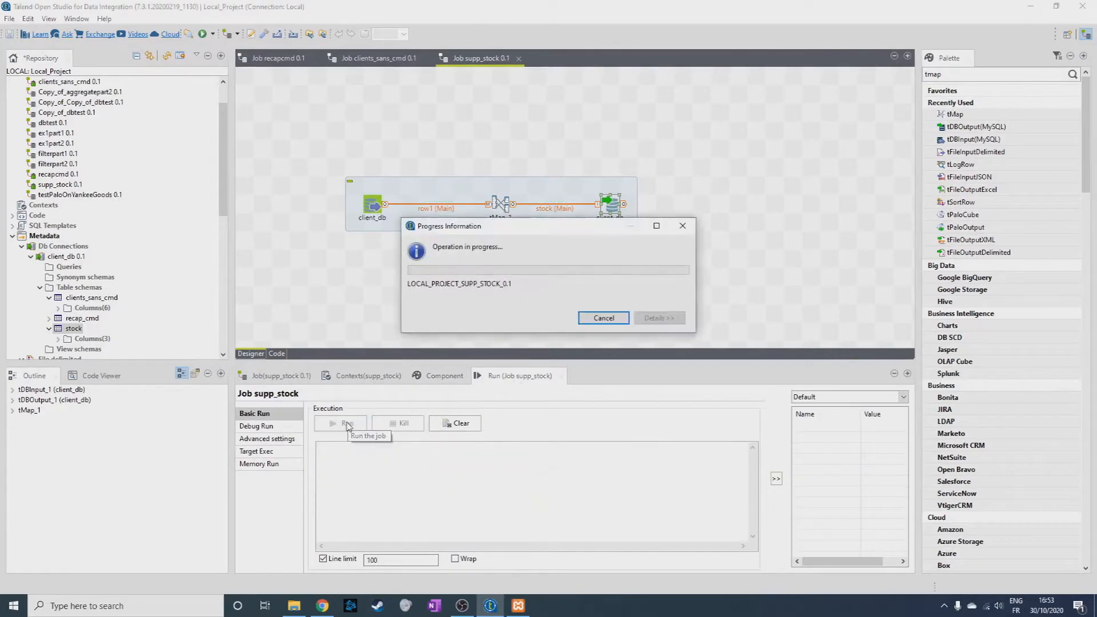
# Switch to phpMyAdmin, reload the stock table to check its remaining rows, and return to Talend.
pyautogui.click(323, 606)
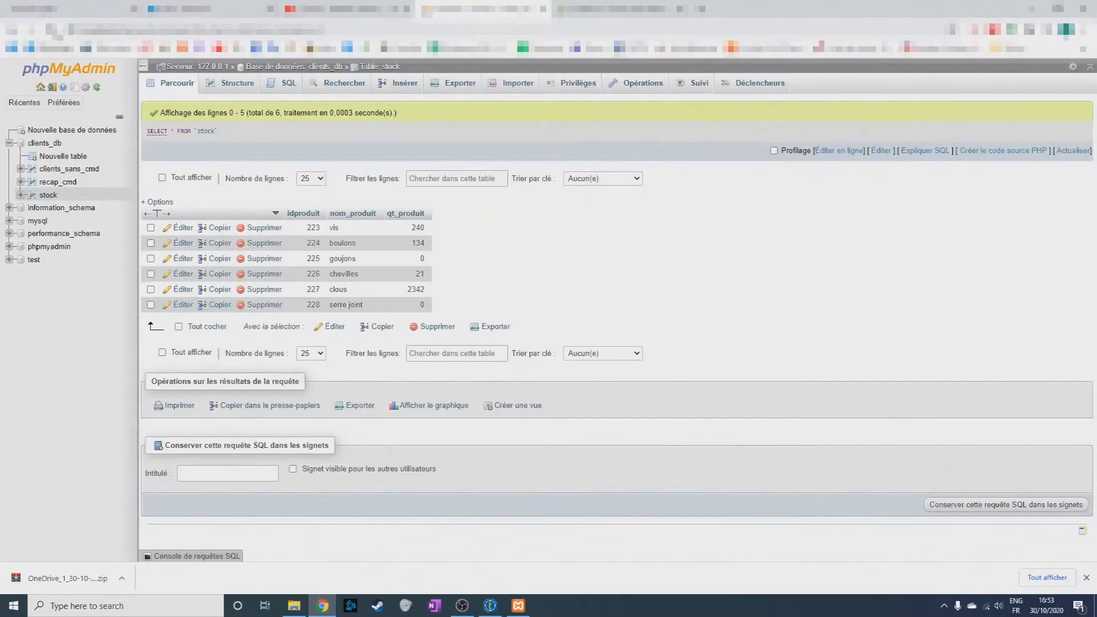
pyautogui.click(58, 34)
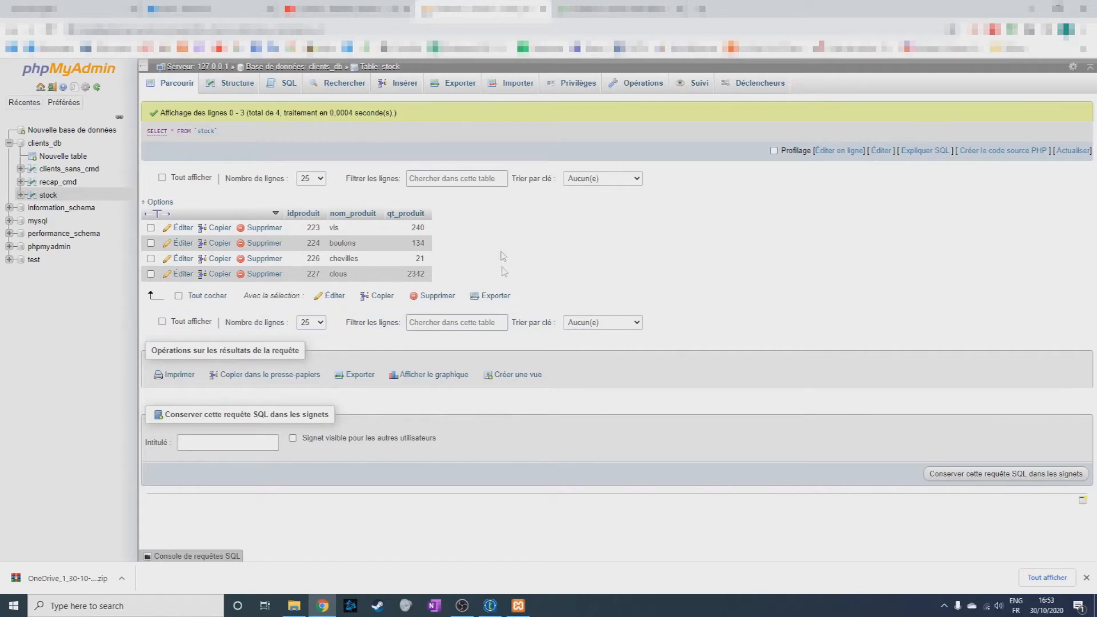
pyautogui.click(489, 607)
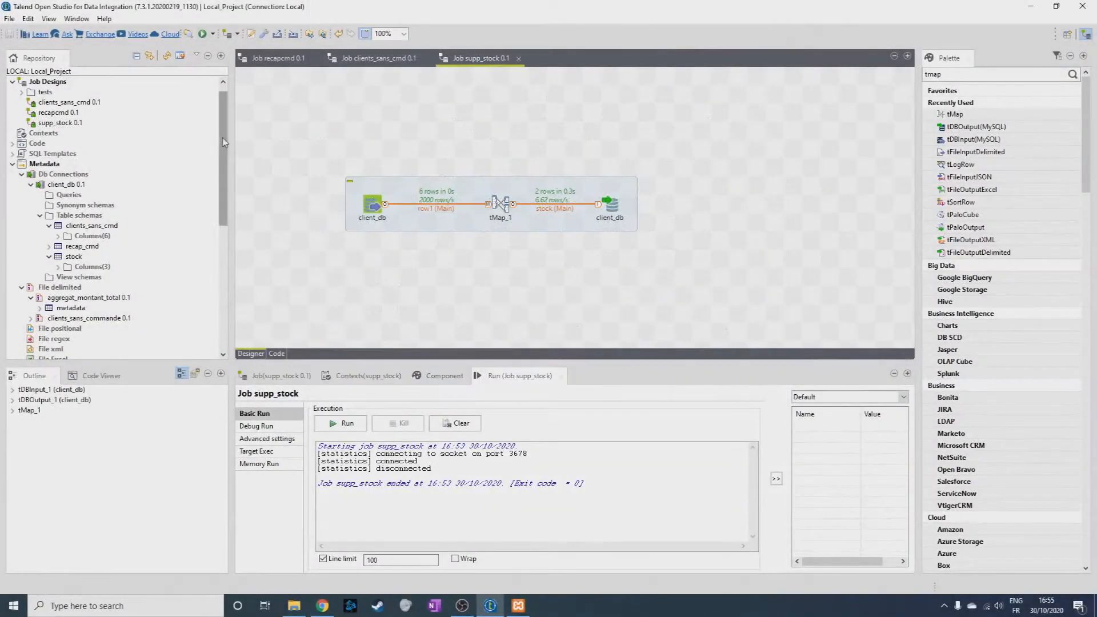
# Create a new delimited file metadata entry named "stores" with the purpose "exercice 2".
pyautogui.moveTo(224, 143); pyautogui.dragTo(222, 161)
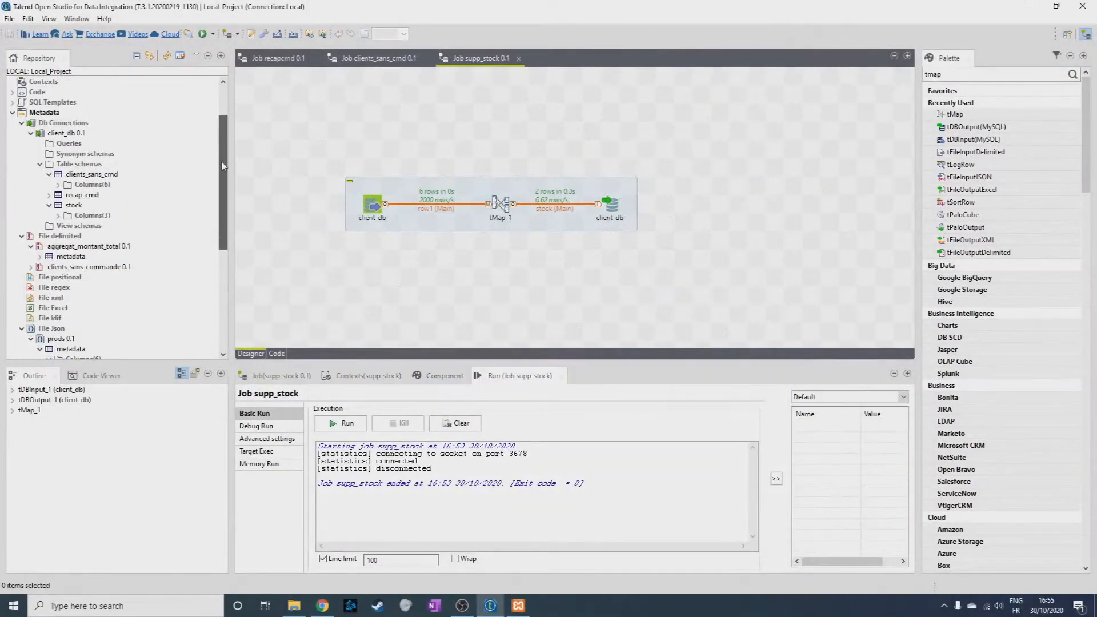
pyautogui.rightClick(57, 236)
pyautogui.click(80, 247)
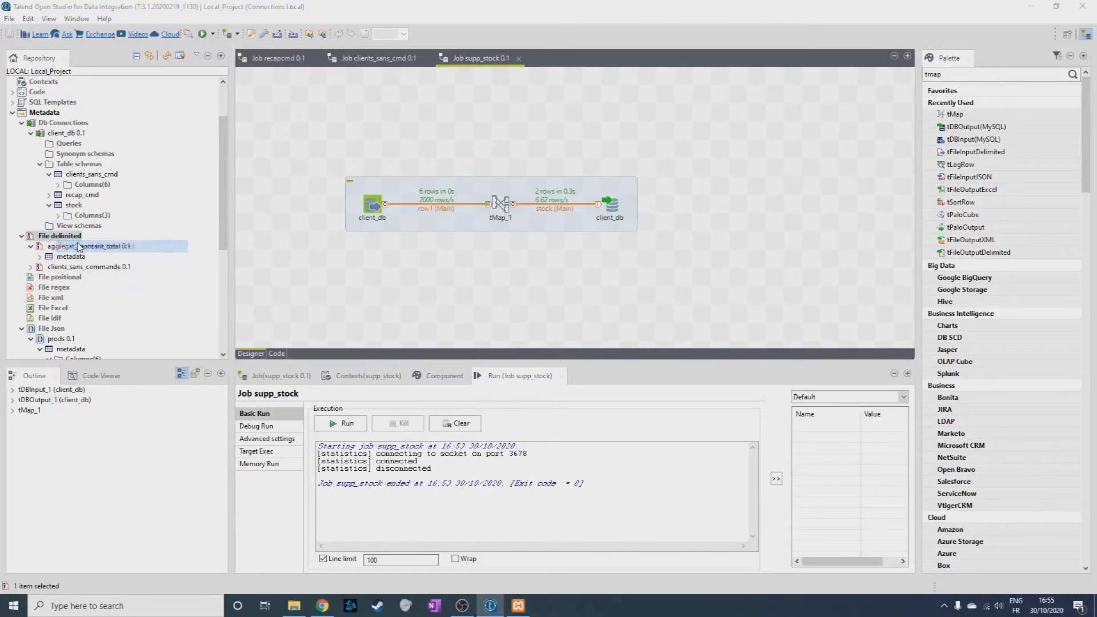
pyautogui.write('stores')
pyautogui.click(366, 83)
pyautogui.write('exercice 2')
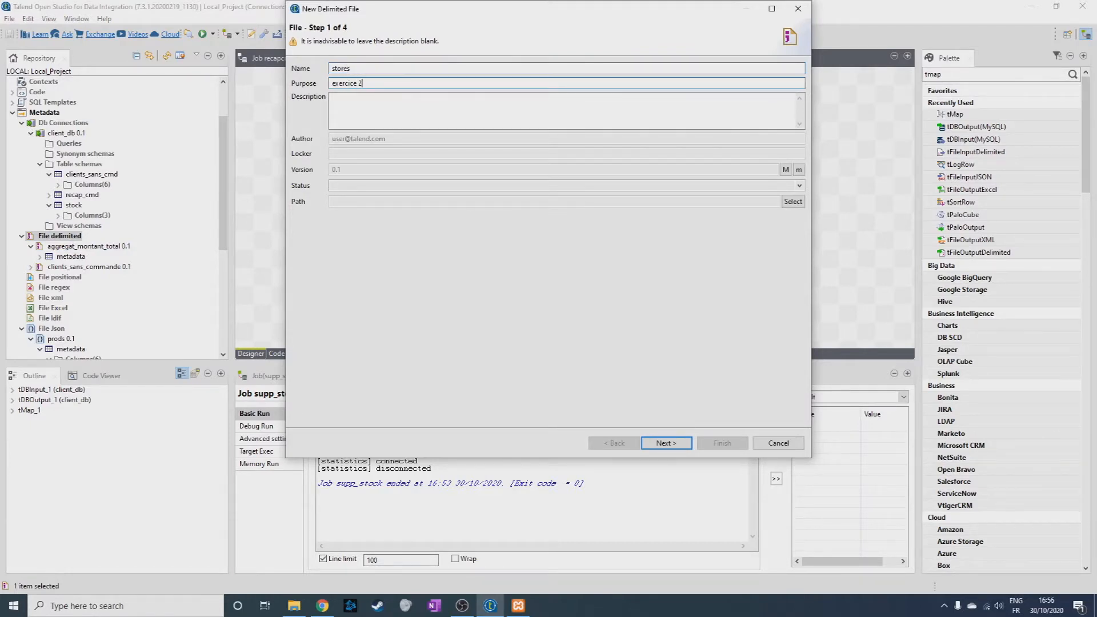
pyautogui.click(666, 443)
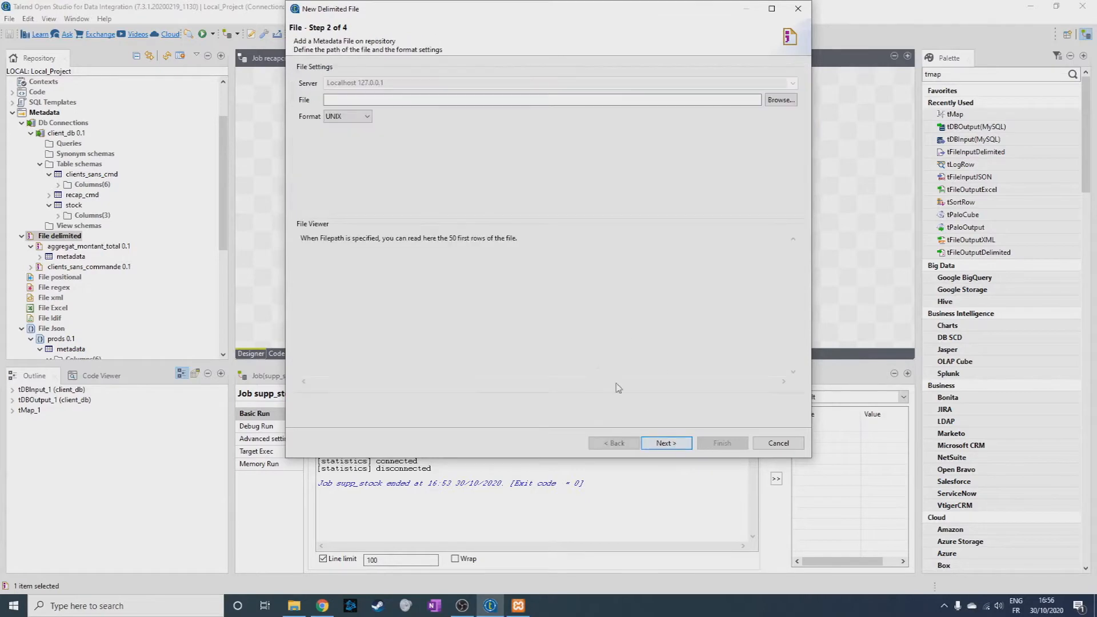
# Select Store.csv from the OneDrive_1_30-10-2020 folder as the source file of the stores metadata.
pyautogui.click(780, 100)
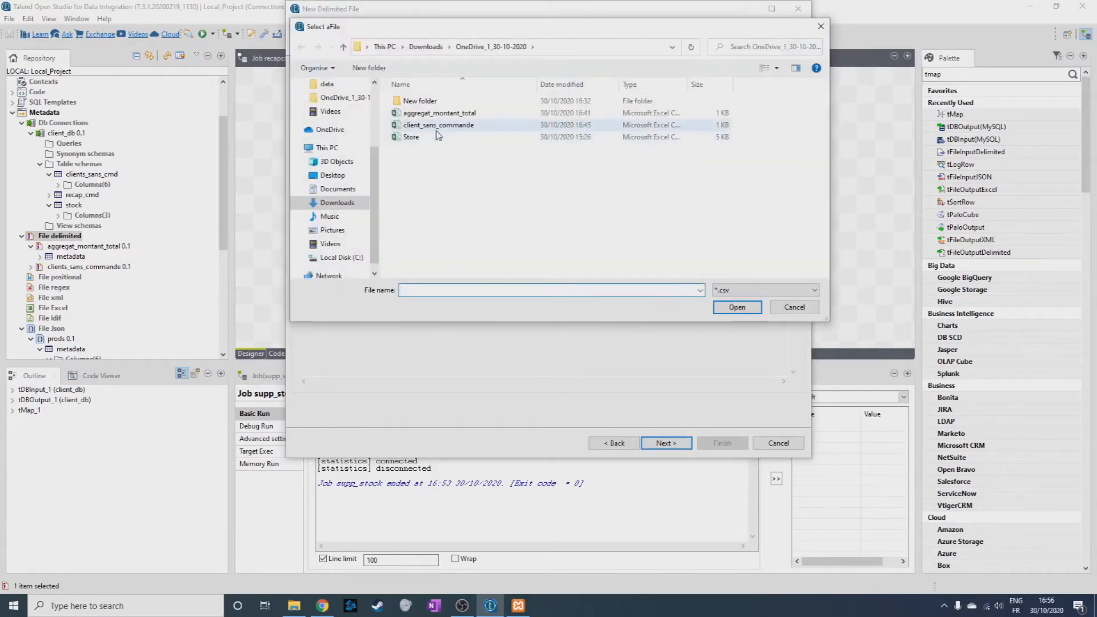
pyautogui.click(426, 136)
pyautogui.click(737, 306)
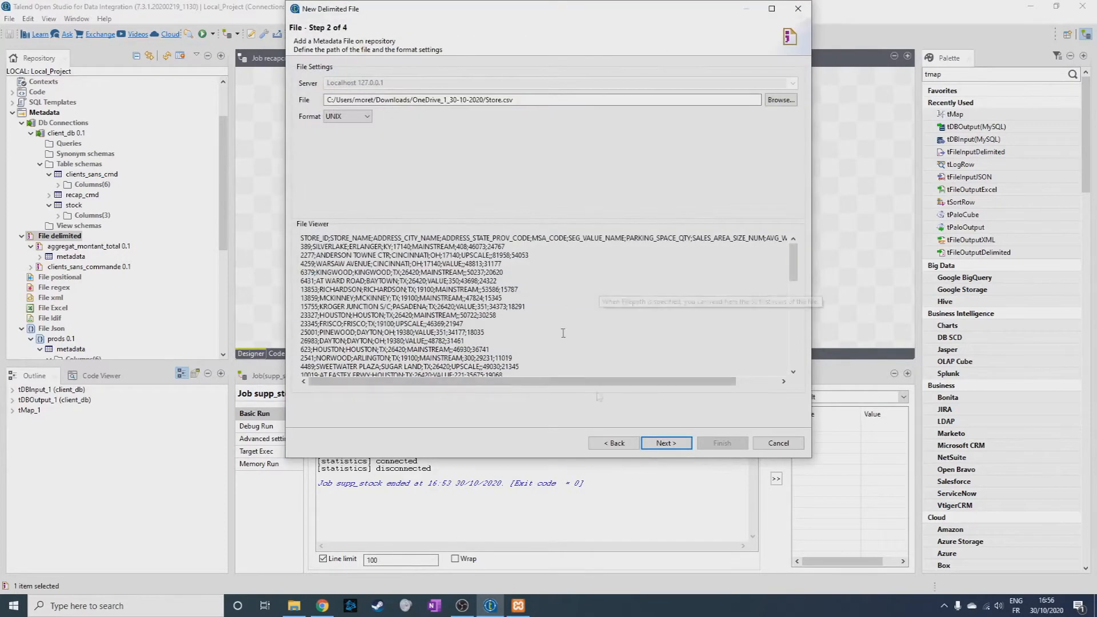
pyautogui.click(666, 443)
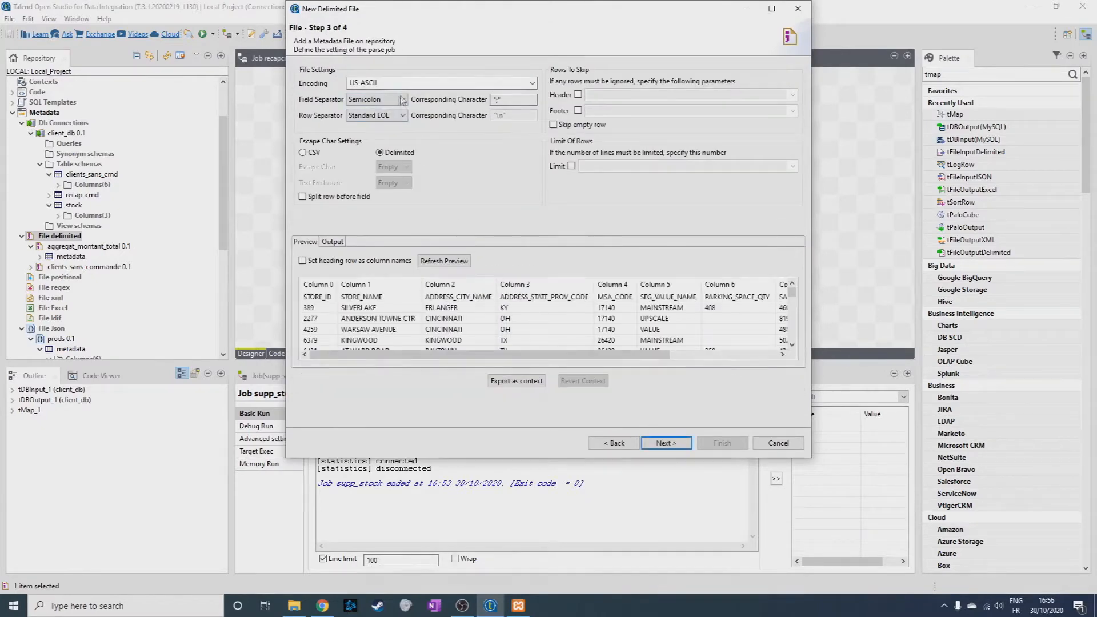
# Use the heading row as column names for the stores file and refresh the preview to check the columns.
pyautogui.click(331, 260)
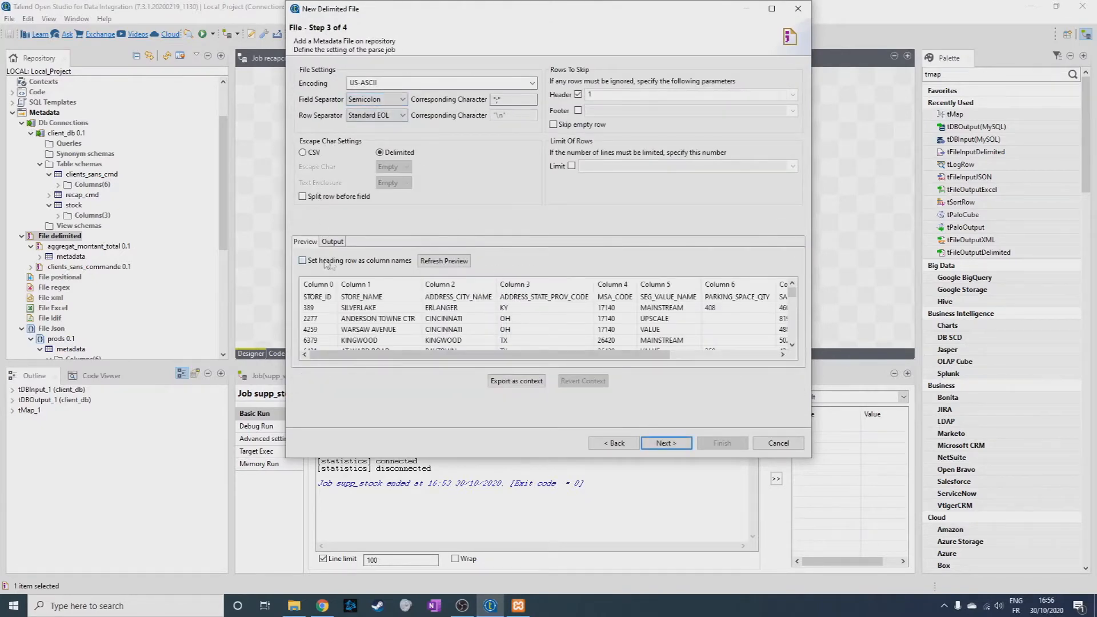
pyautogui.click(446, 263)
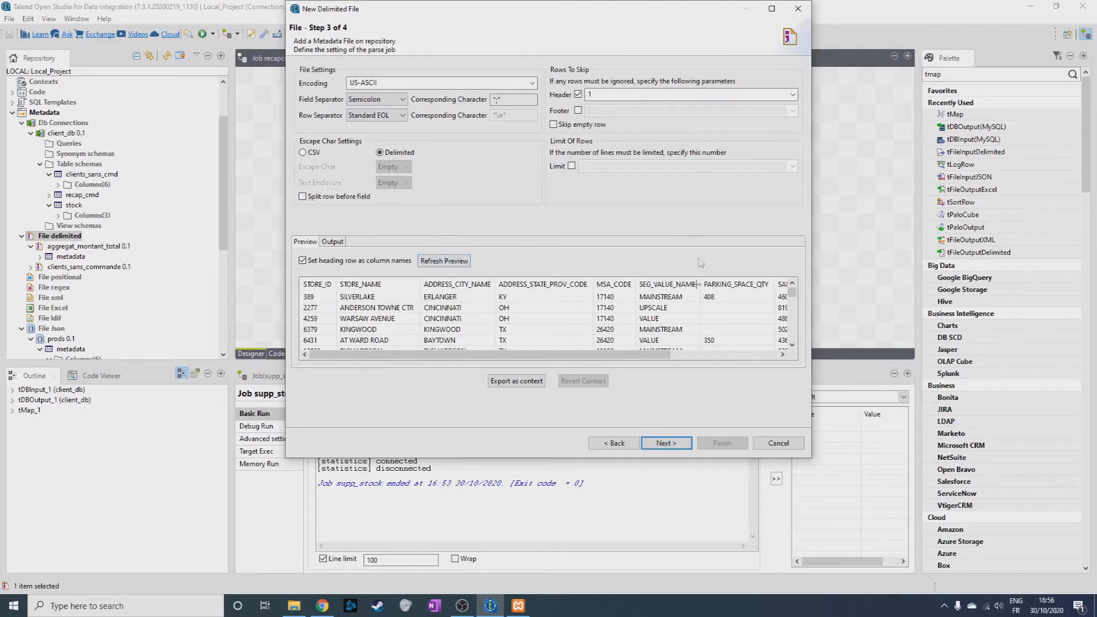
pyautogui.moveTo(792, 292)
pyautogui.mouseDown()
pyautogui.moveTo(792, 344)
pyautogui.moveTo(792, 291)
pyautogui.mouseUp()
pyautogui.moveTo(665, 354)
pyautogui.mouseDown()
pyautogui.moveTo(772, 362)
pyautogui.moveTo(664, 360)
pyautogui.mouseUp()
# Mark STORE_ID as the key column in the stores schema and finish the file definition.
pyautogui.click(666, 443)
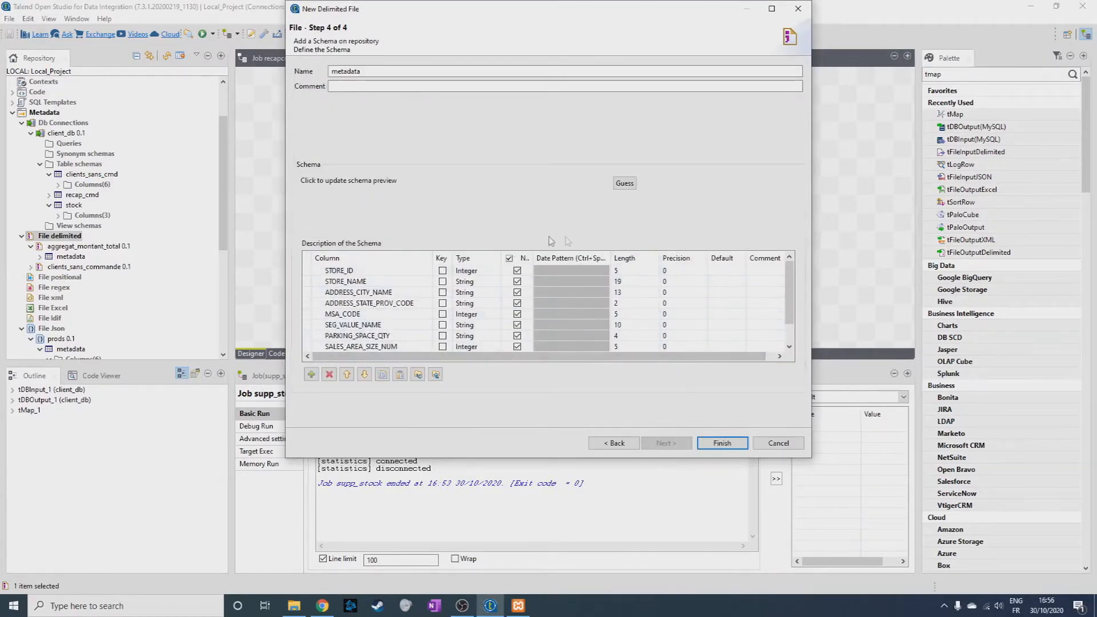
pyautogui.click(442, 270)
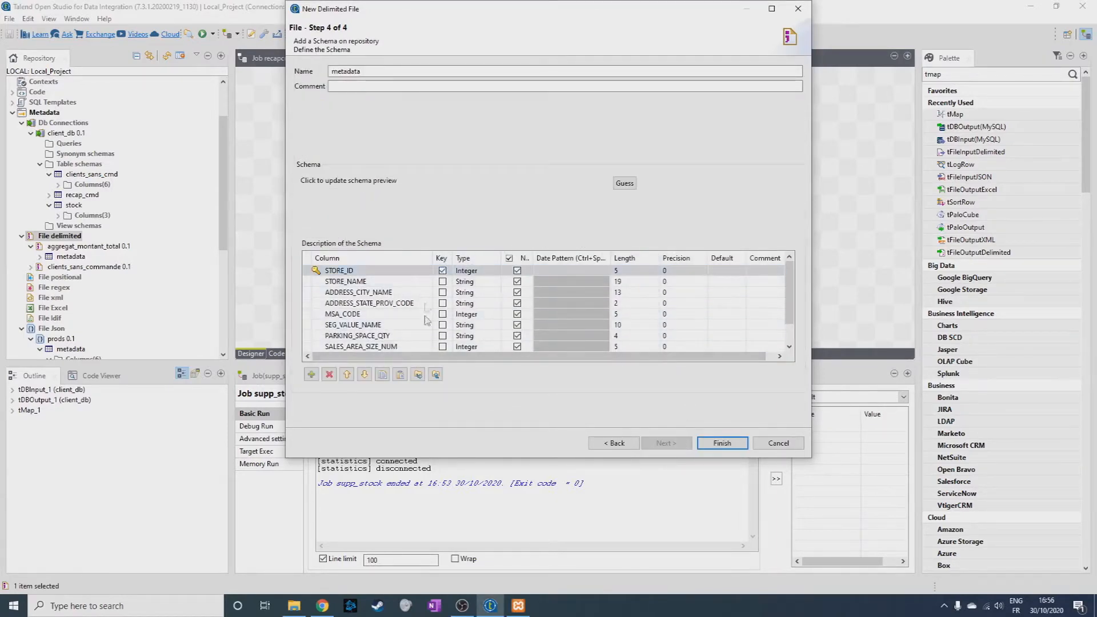
pyautogui.click(722, 443)
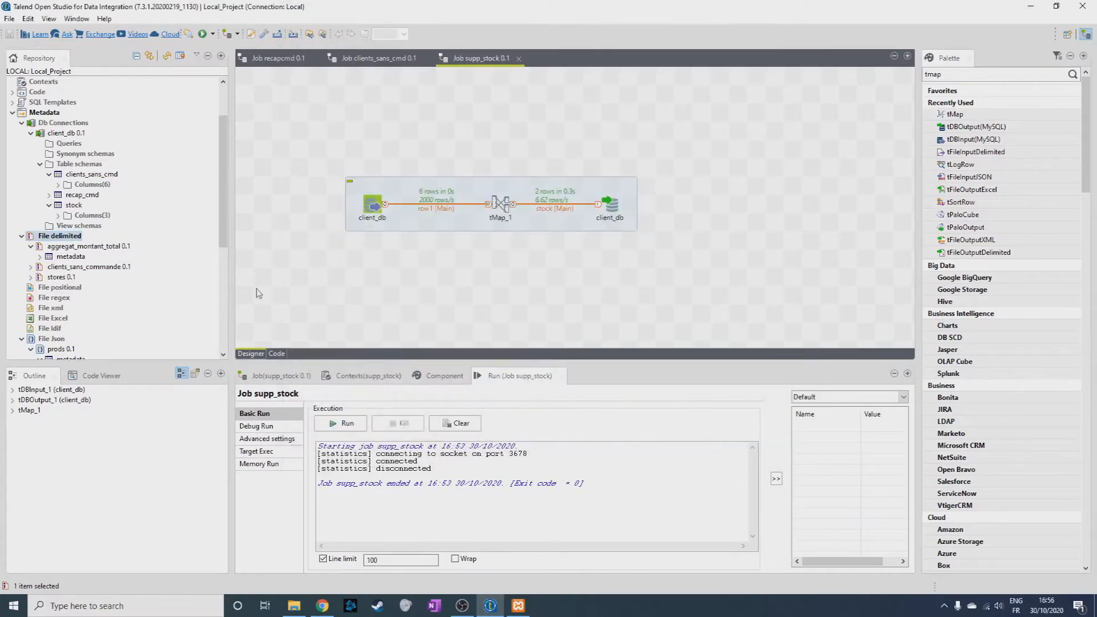
# Create another delimited file metadata entry named "transactions" with the purpose "exercice 2".
pyautogui.click(31, 246)
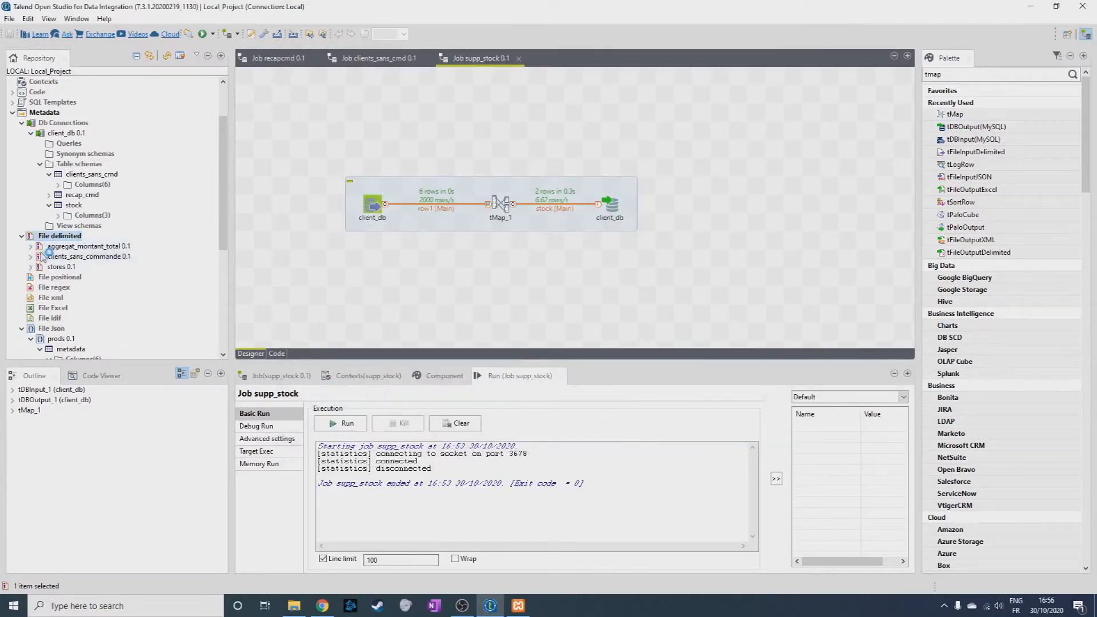
pyautogui.rightClick(57, 237)
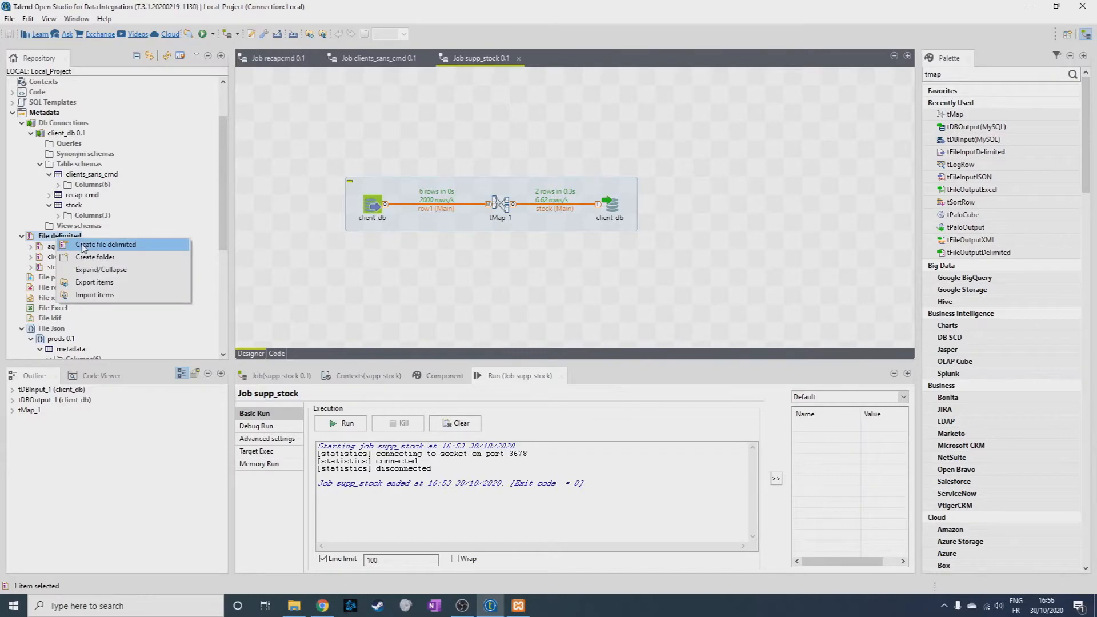
pyautogui.click(86, 242)
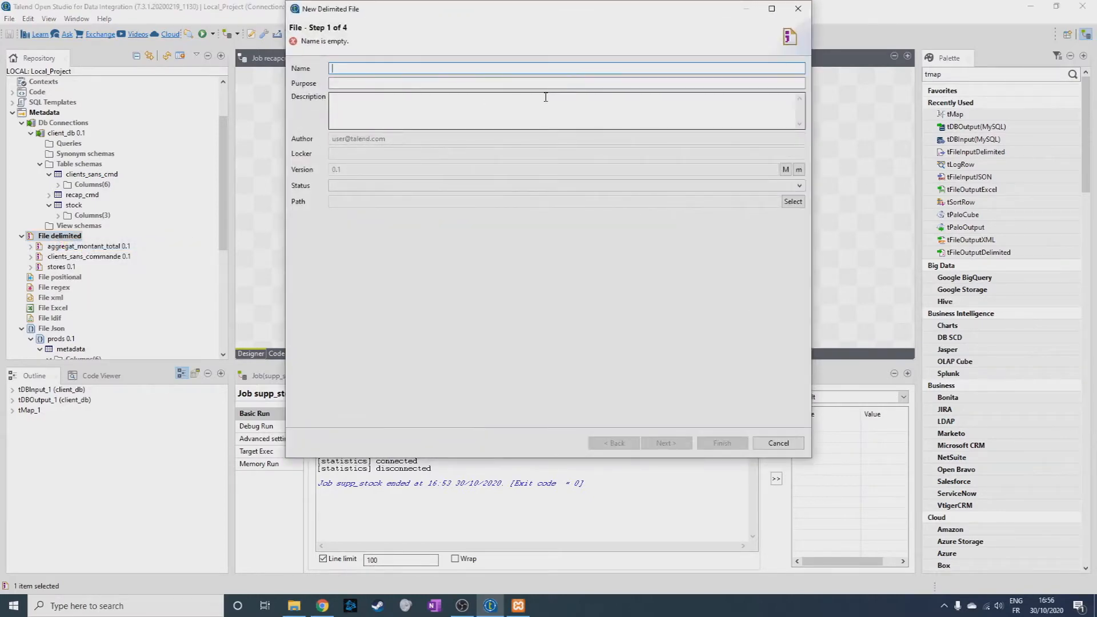
pyautogui.write('transa')
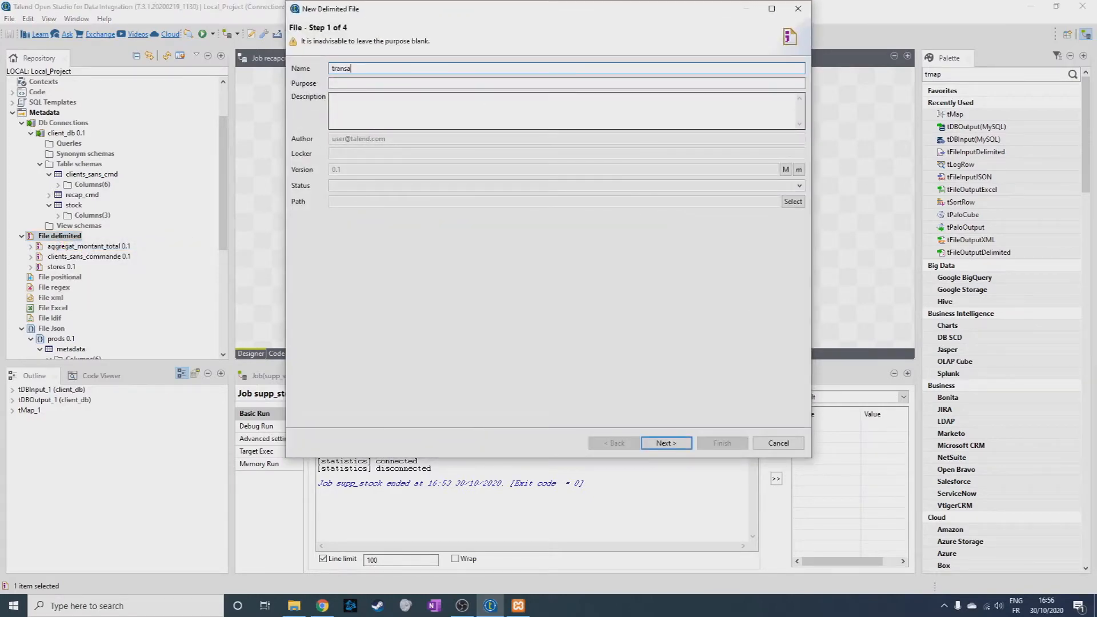
pyautogui.write('exercice 2')
pyautogui.press('Tab')
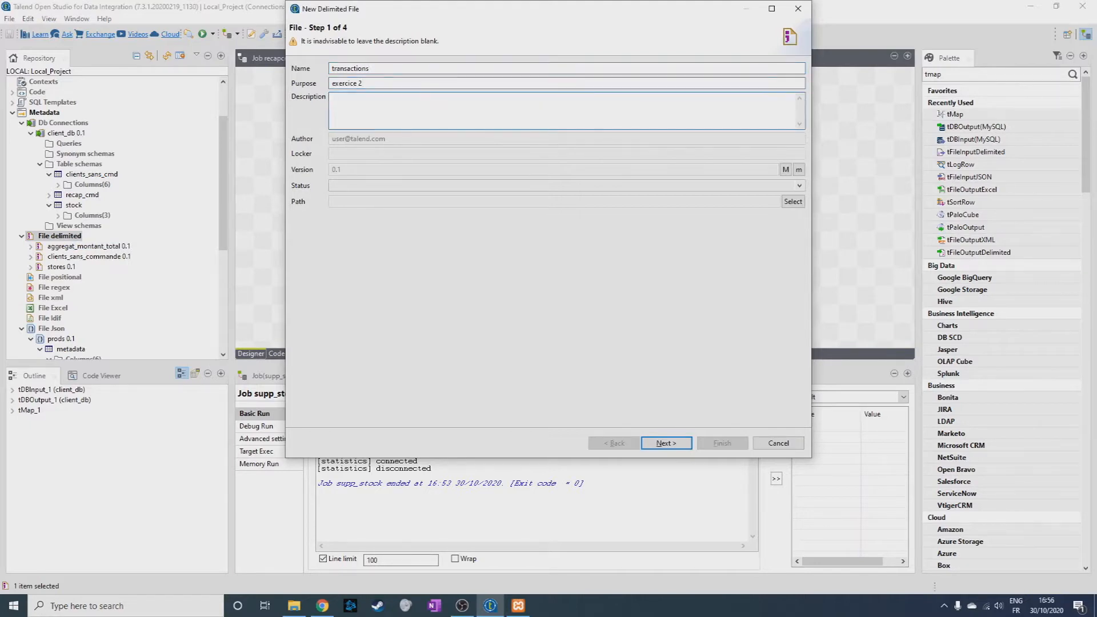
pyautogui.click(676, 445)
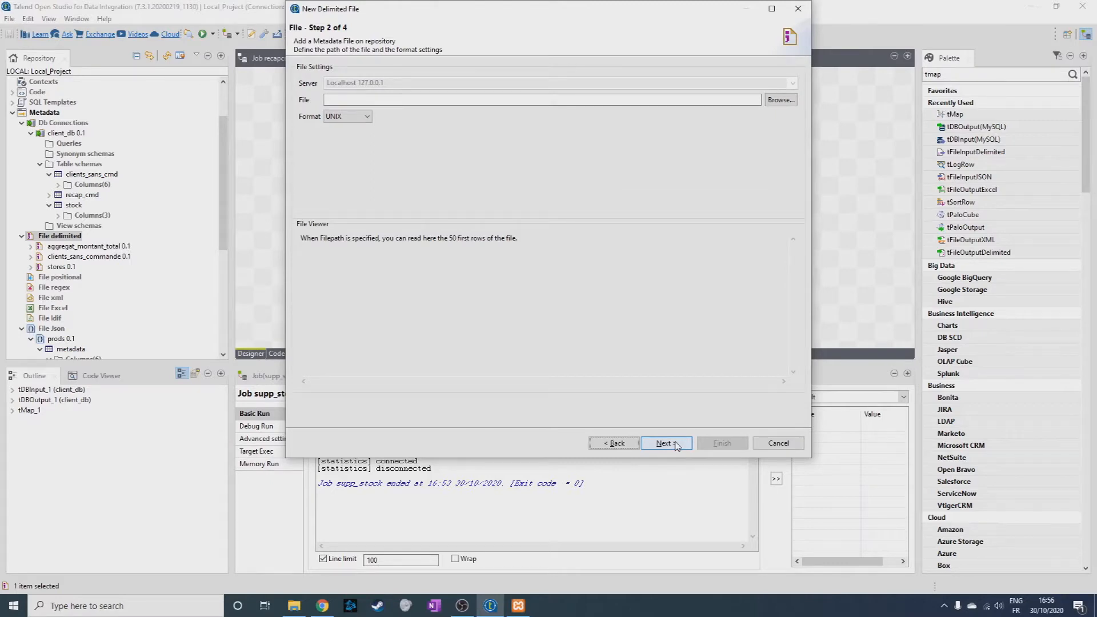
# Show all file types and select Transactions.txt as the source file of the transactions metadata.
pyautogui.click(781, 100)
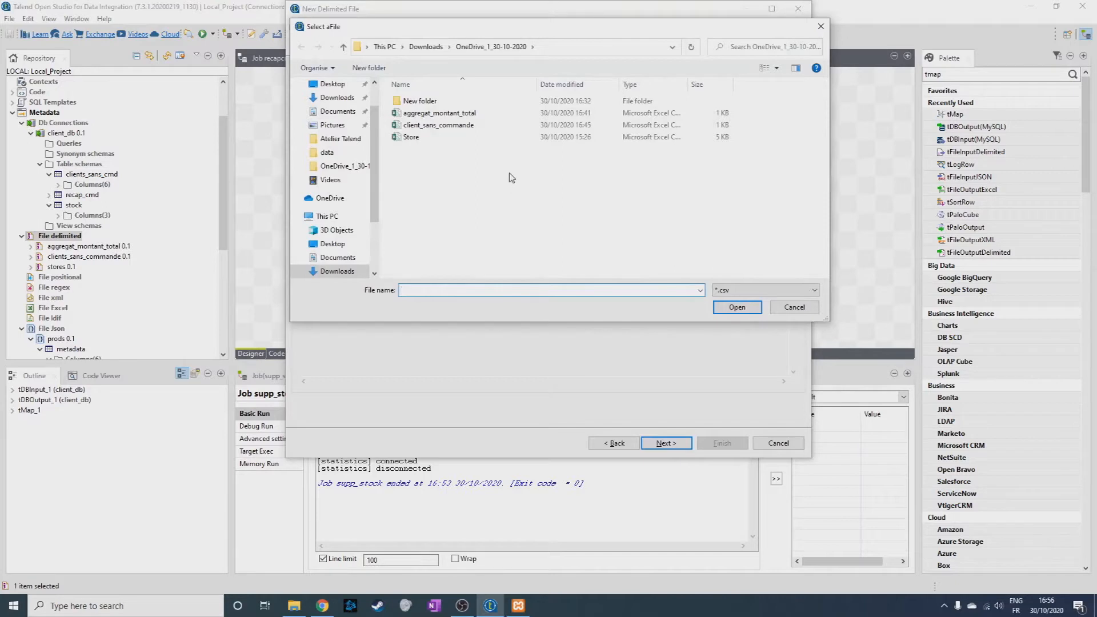
pyautogui.click(743, 289)
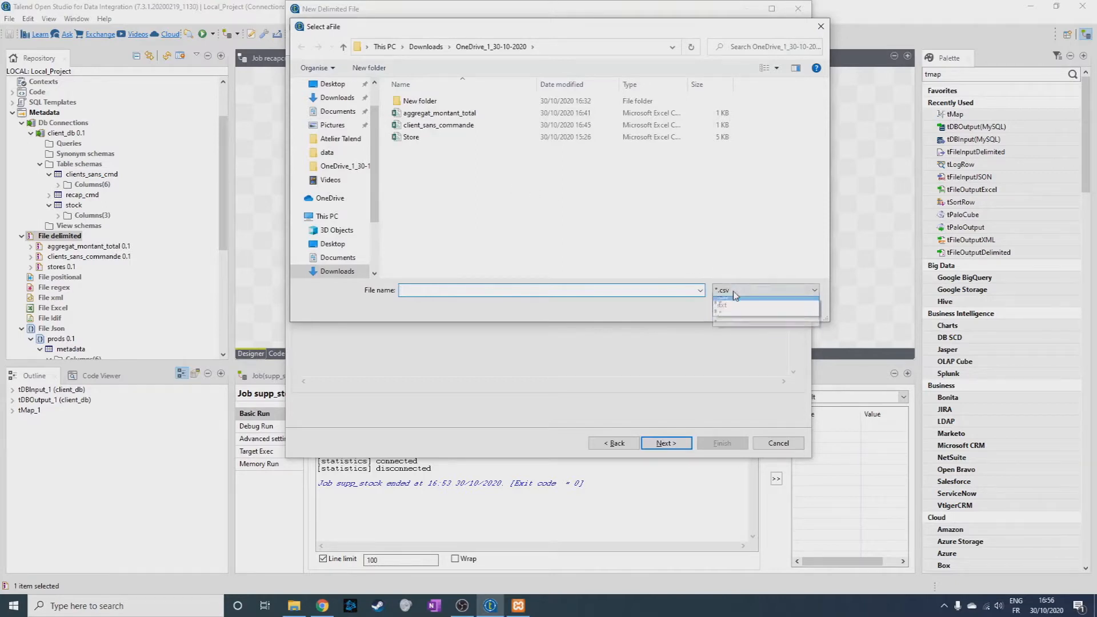
pyautogui.click(743, 316)
pyautogui.scroll(-2, 618, 247)
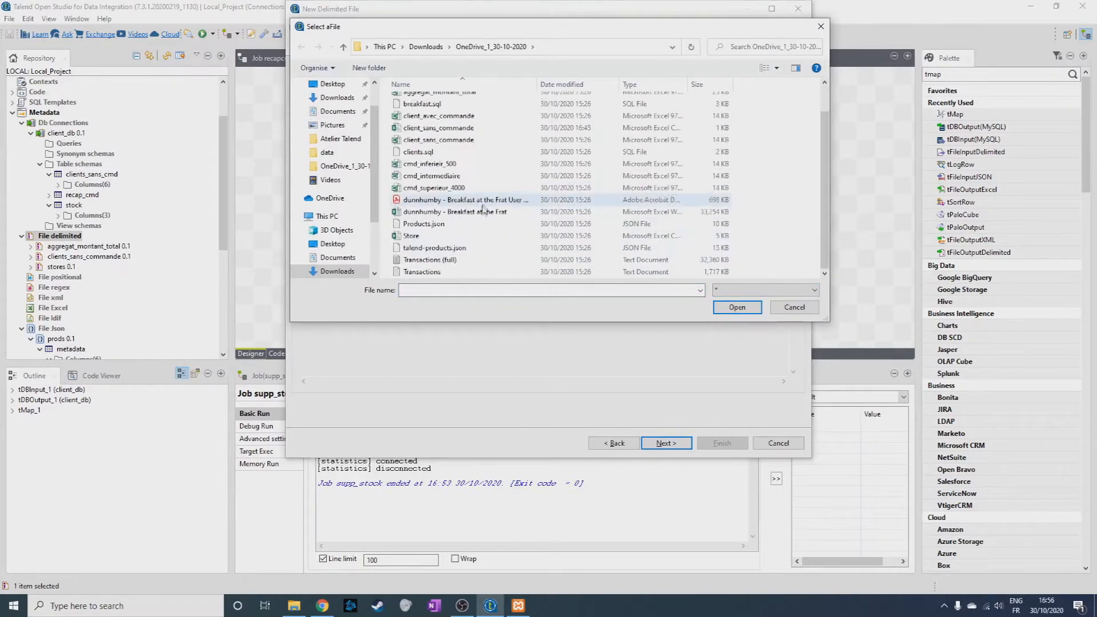
pyautogui.doubleClick(437, 270)
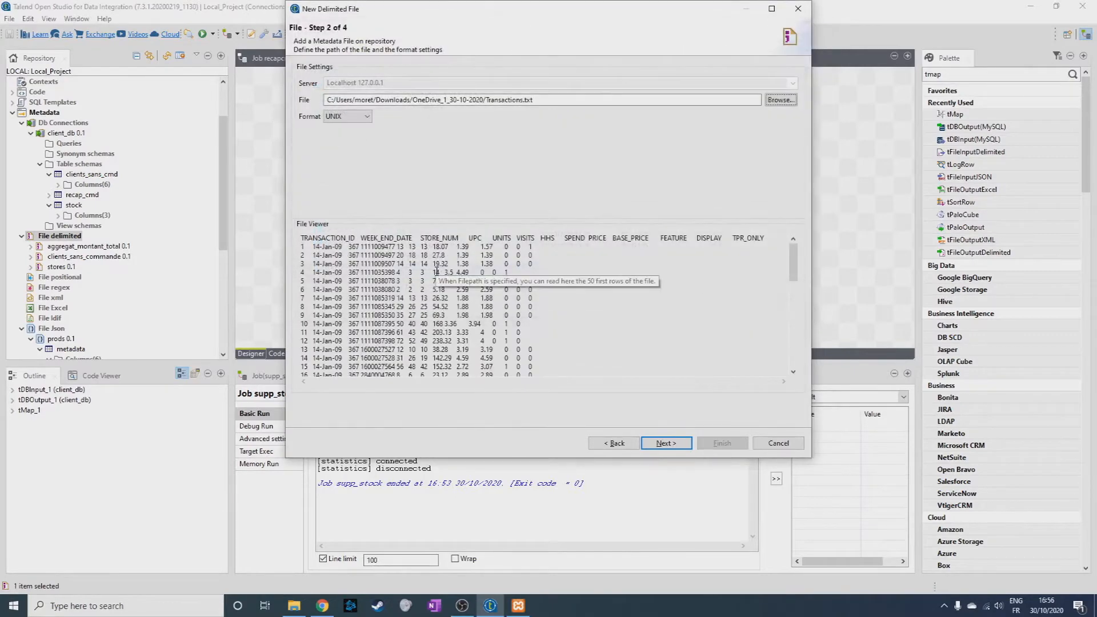
pyautogui.click(666, 444)
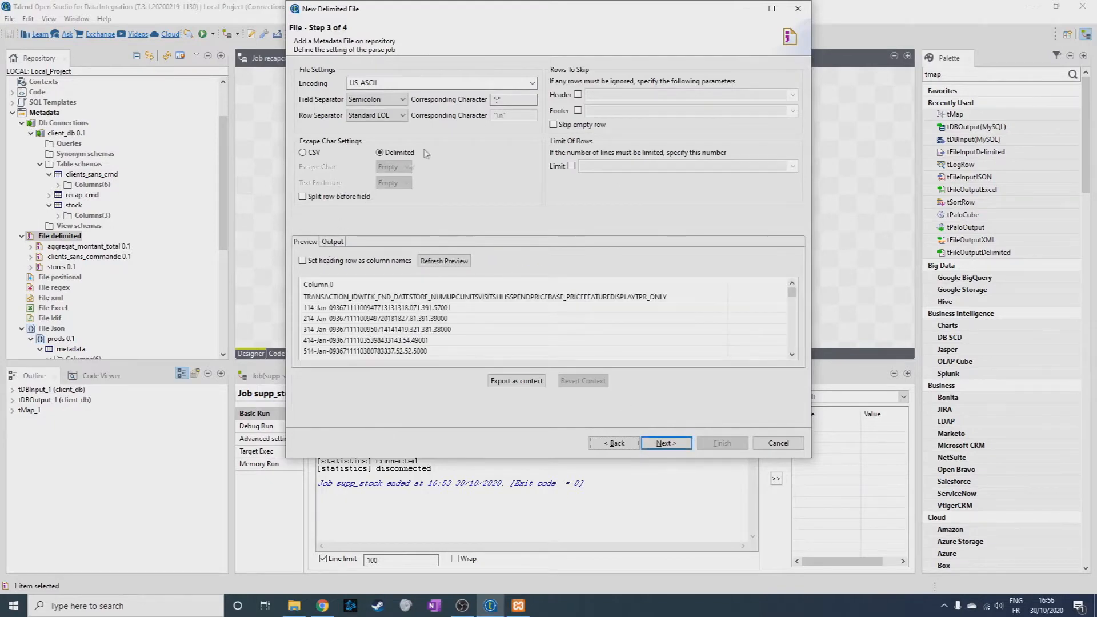
# Set the transactions file's field separator to Tabulation, refresh the preview and use the heading row as column names.
pyautogui.click(378, 99)
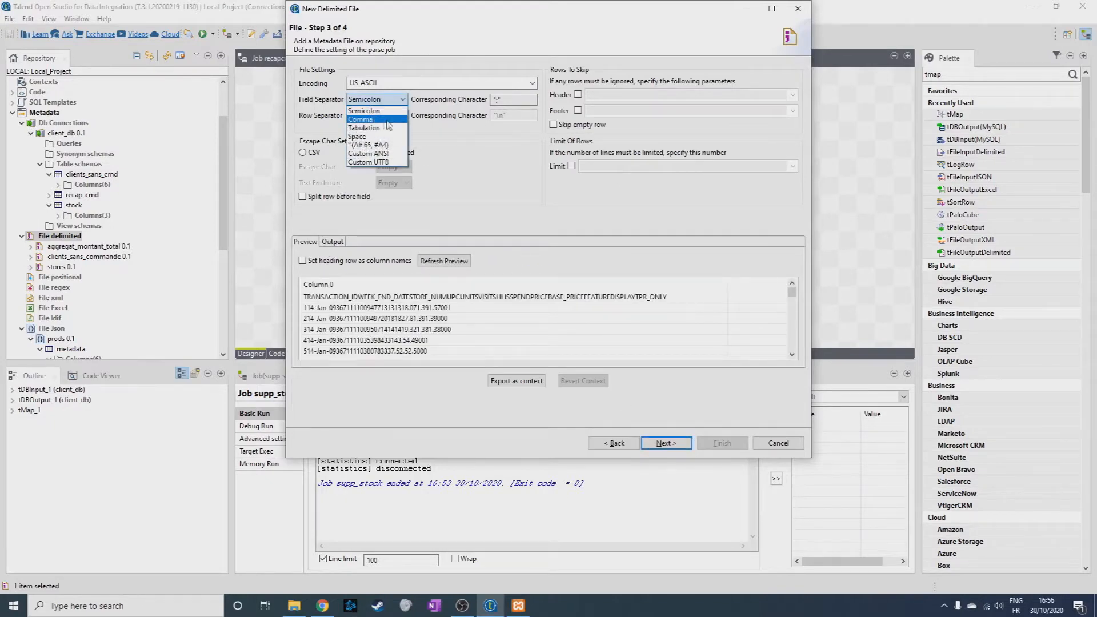
pyautogui.click(378, 127)
pyautogui.click(444, 261)
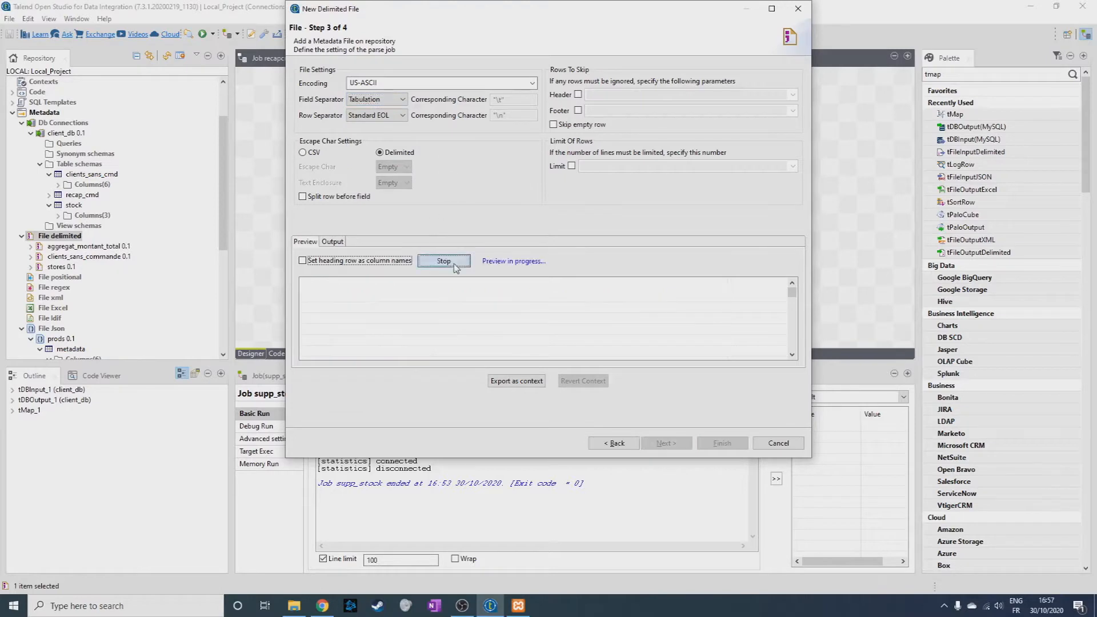
pyautogui.click(322, 261)
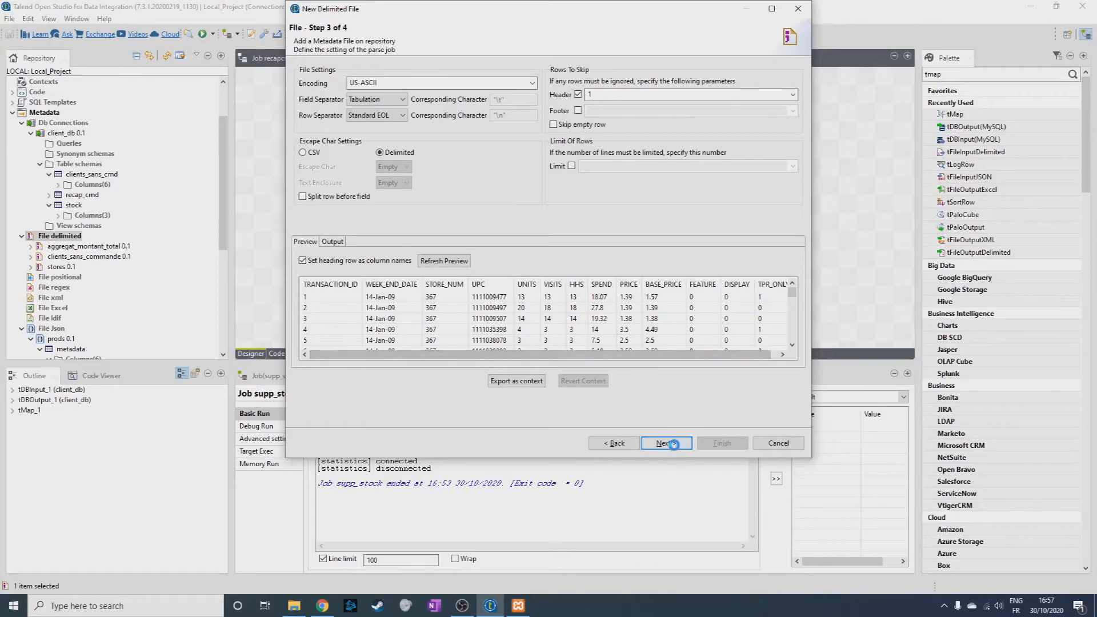
# Mark TRANSACTION_ID as the key column in the transactions schema and finish the file definition.
pyautogui.click(670, 444)
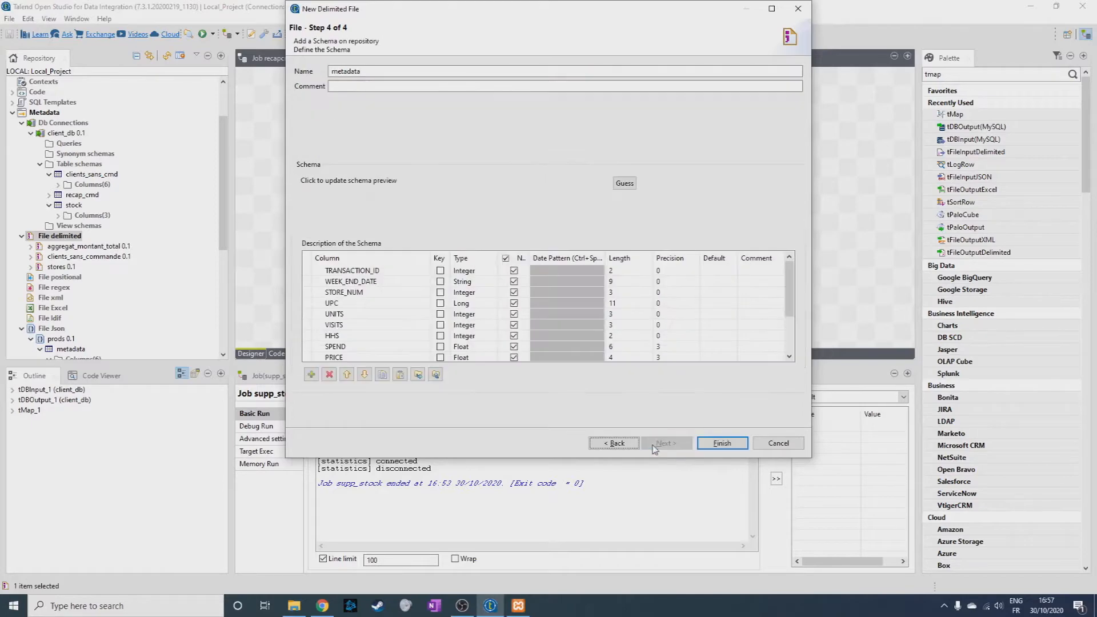
pyautogui.click(440, 271)
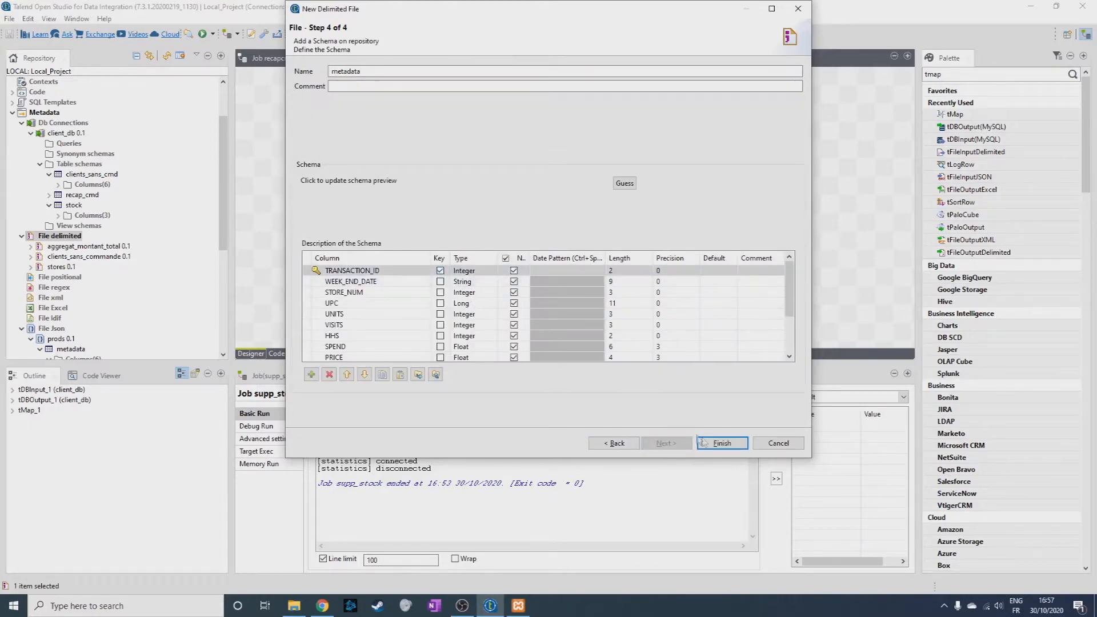
pyautogui.click(721, 444)
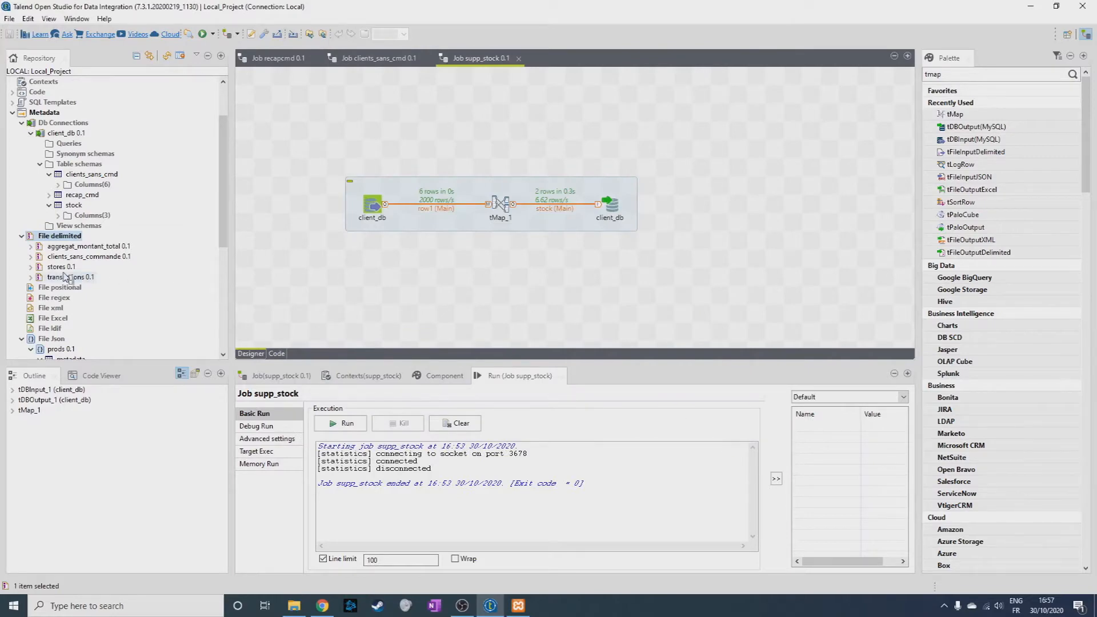
# Reopen the stores file definition, review its parse settings and data preview, and finish the wizard.
pyautogui.rightClick(56, 267)
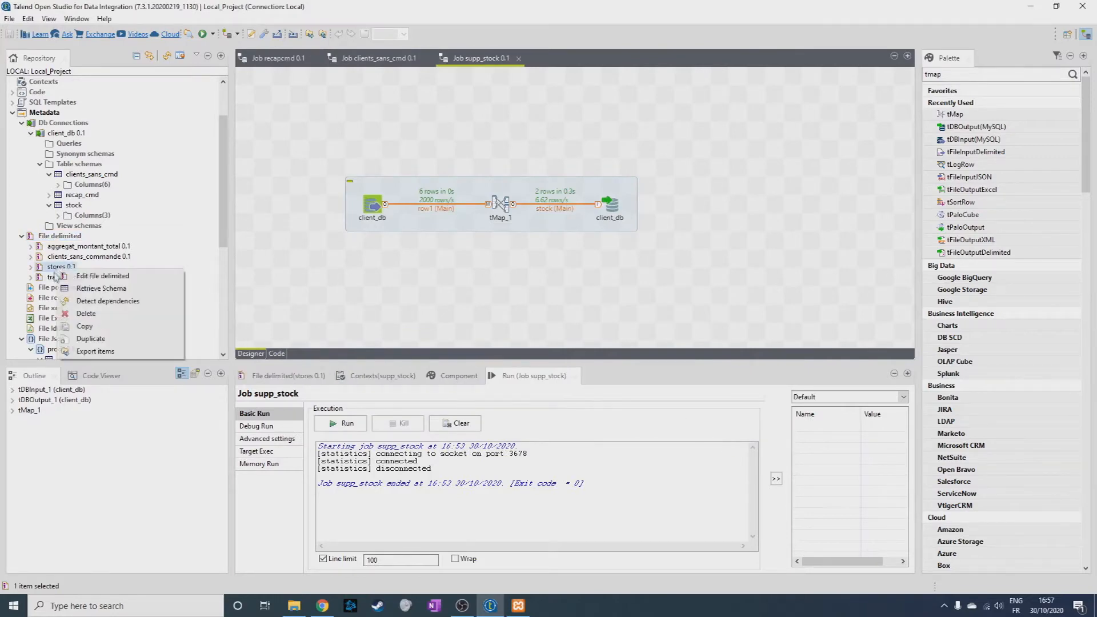
pyautogui.click(85, 278)
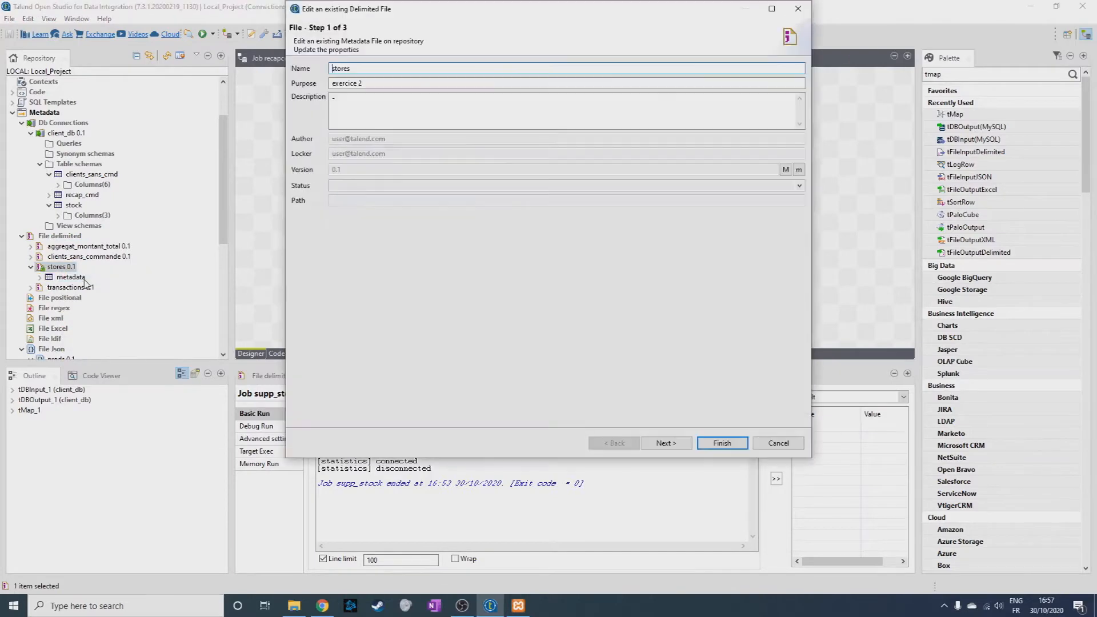
pyautogui.click(666, 444)
pyautogui.click(666, 444)
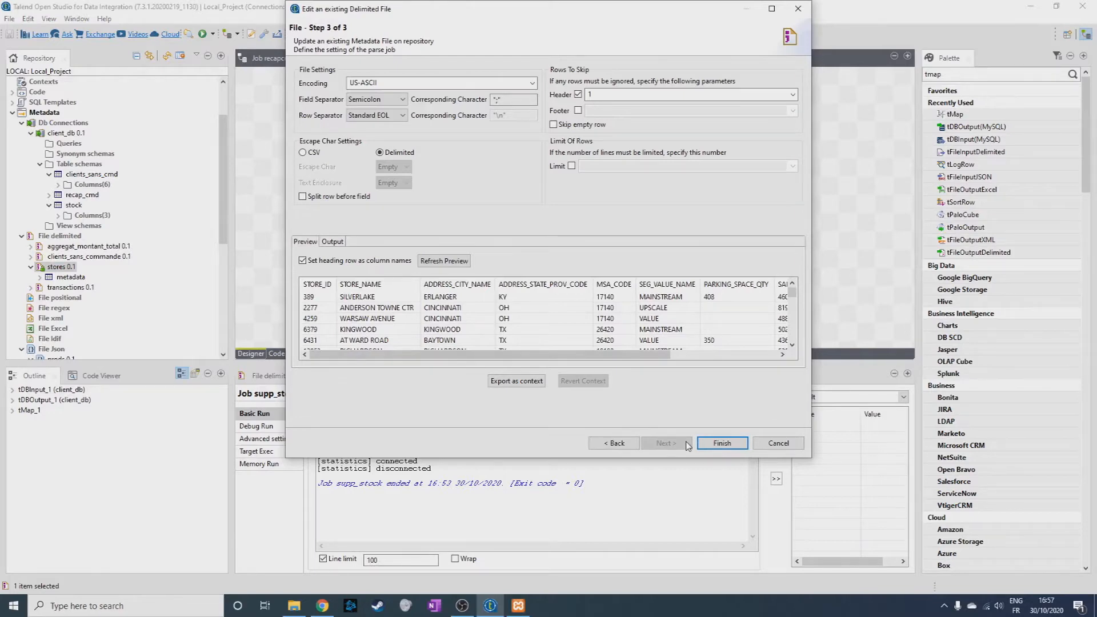
pyautogui.click(339, 242)
pyautogui.click(312, 242)
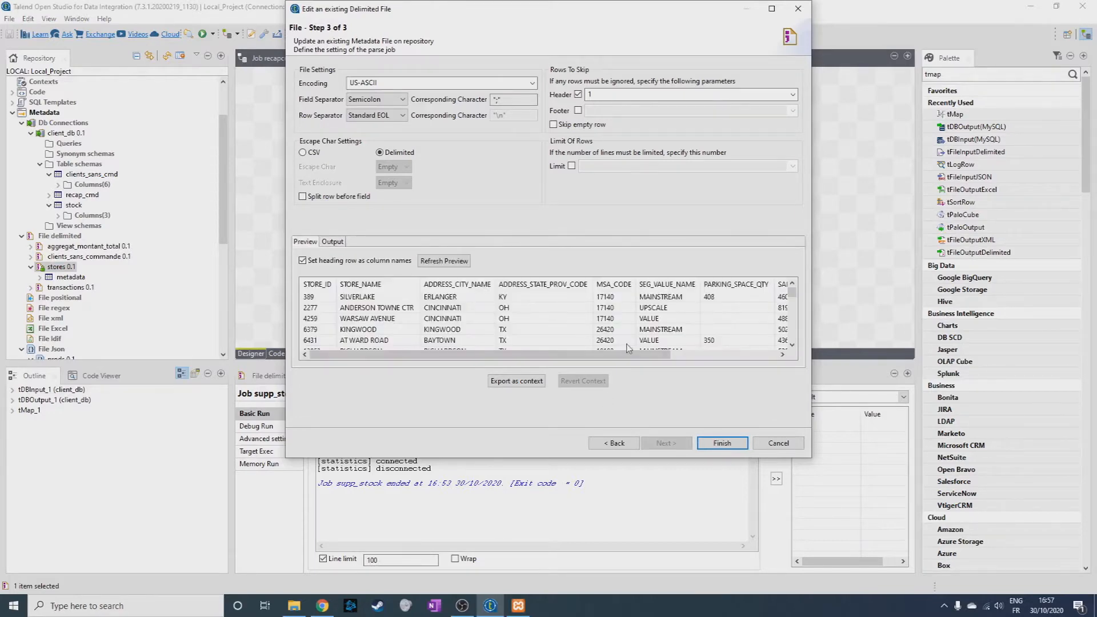
pyautogui.click(702, 443)
pyautogui.click(602, 250)
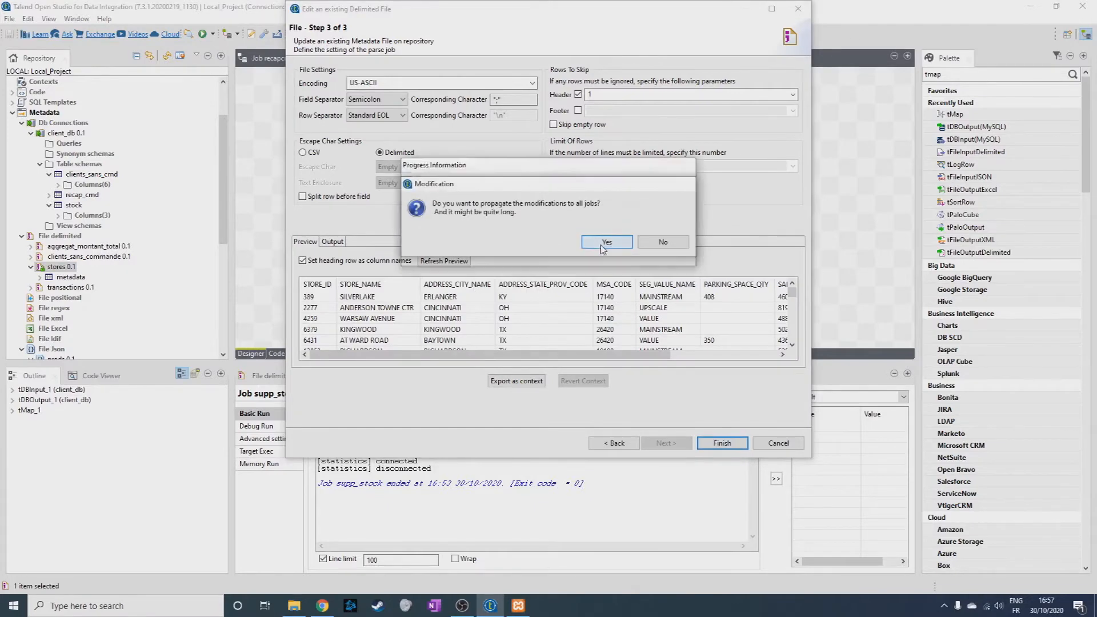
pyautogui.click(642, 242)
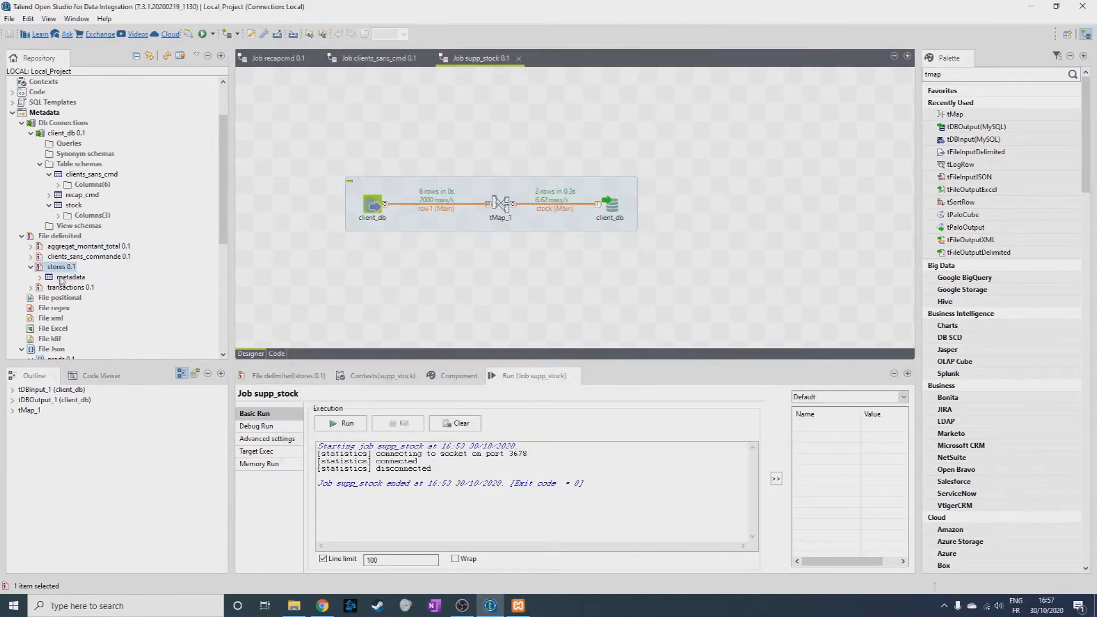
# Open the stores file's metadata schema for editing and set the PARKING_SPACE_QTY column type to Integer.
pyautogui.click(31, 267)
pyautogui.click(31, 267)
pyautogui.click(40, 277)
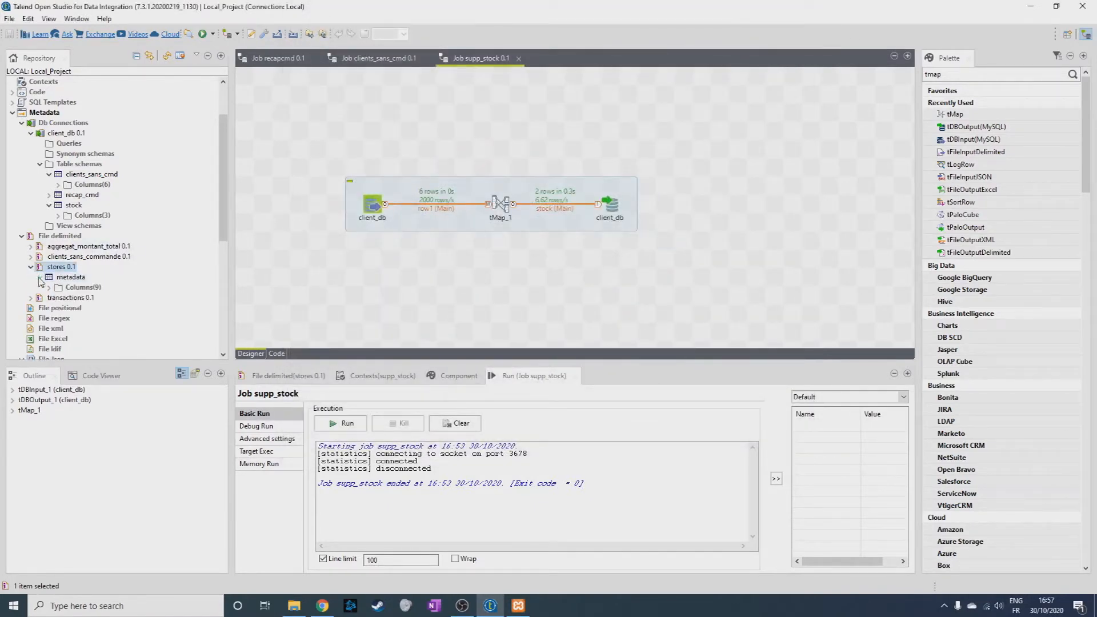
pyautogui.scroll(-1, 52, 280)
pyautogui.click(49, 256)
pyautogui.scroll(-1, 106, 274)
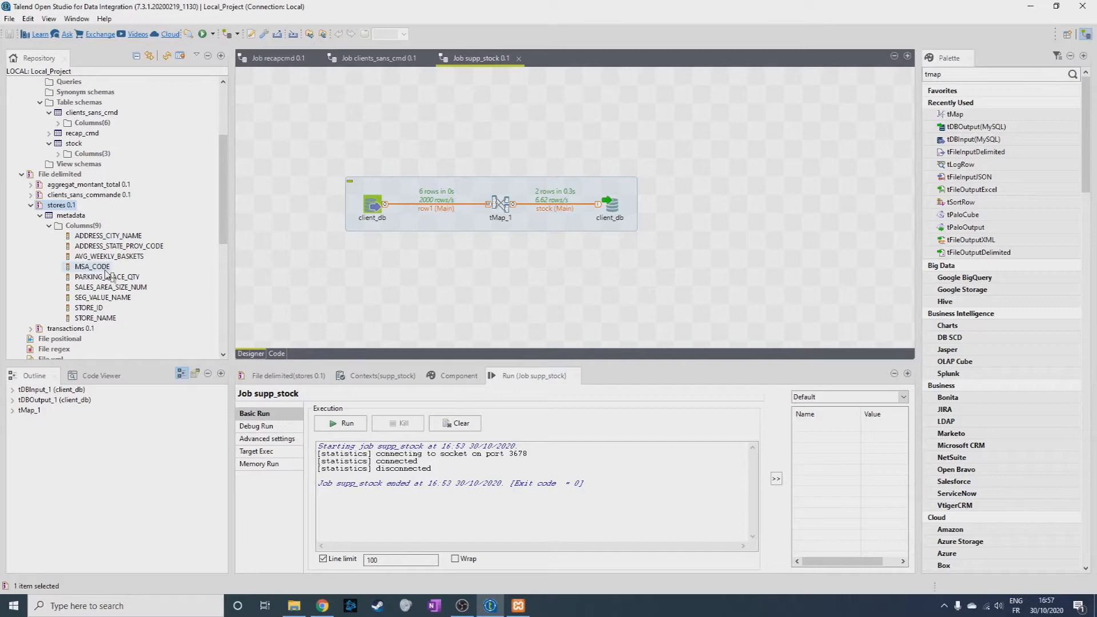
pyautogui.rightClick(110, 237)
pyautogui.click(131, 246)
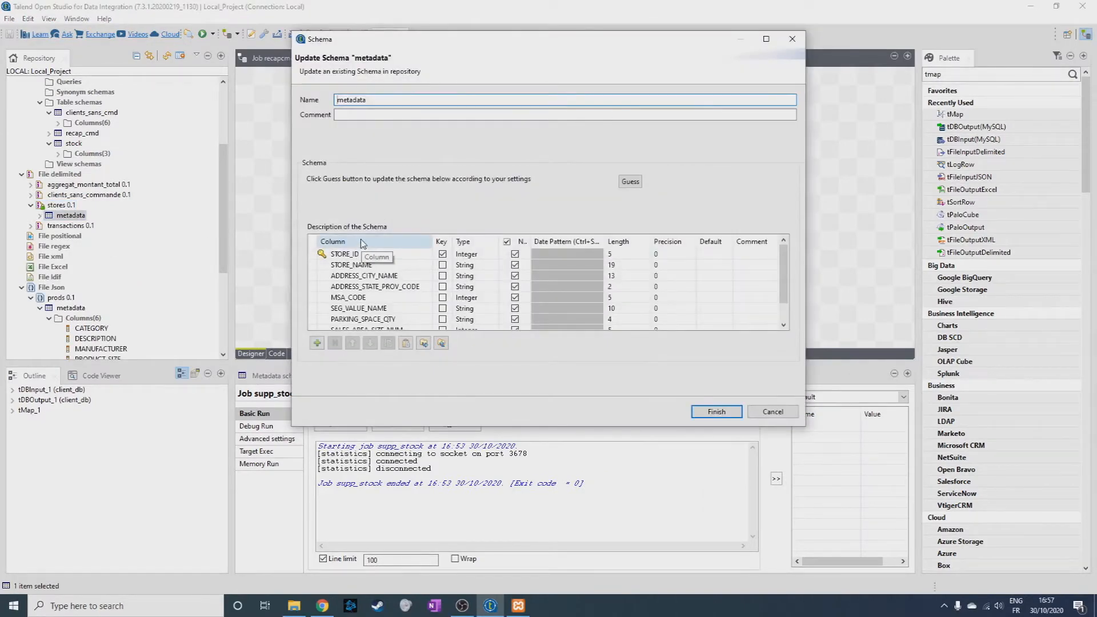
pyautogui.scroll(-1, 412, 286)
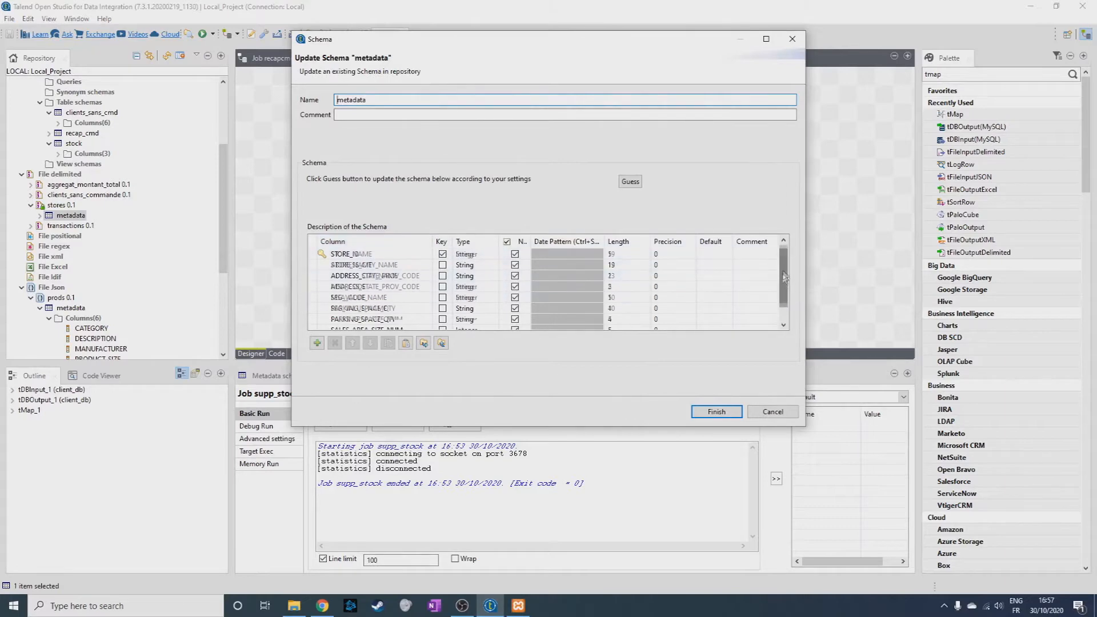
pyautogui.click(486, 304)
pyautogui.click(486, 300)
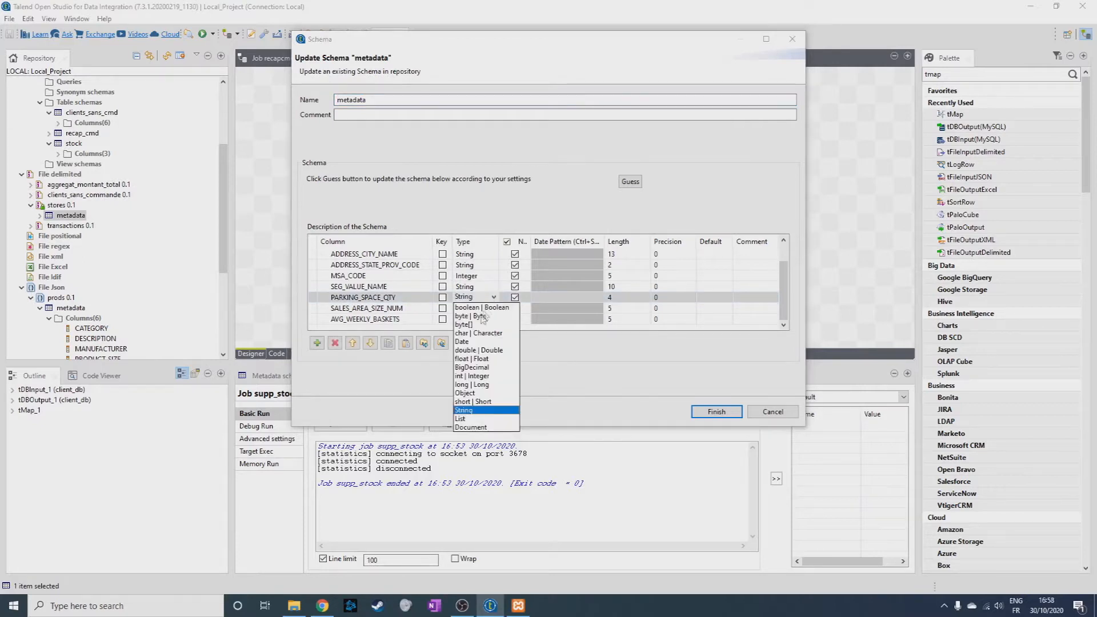
pyautogui.click(474, 376)
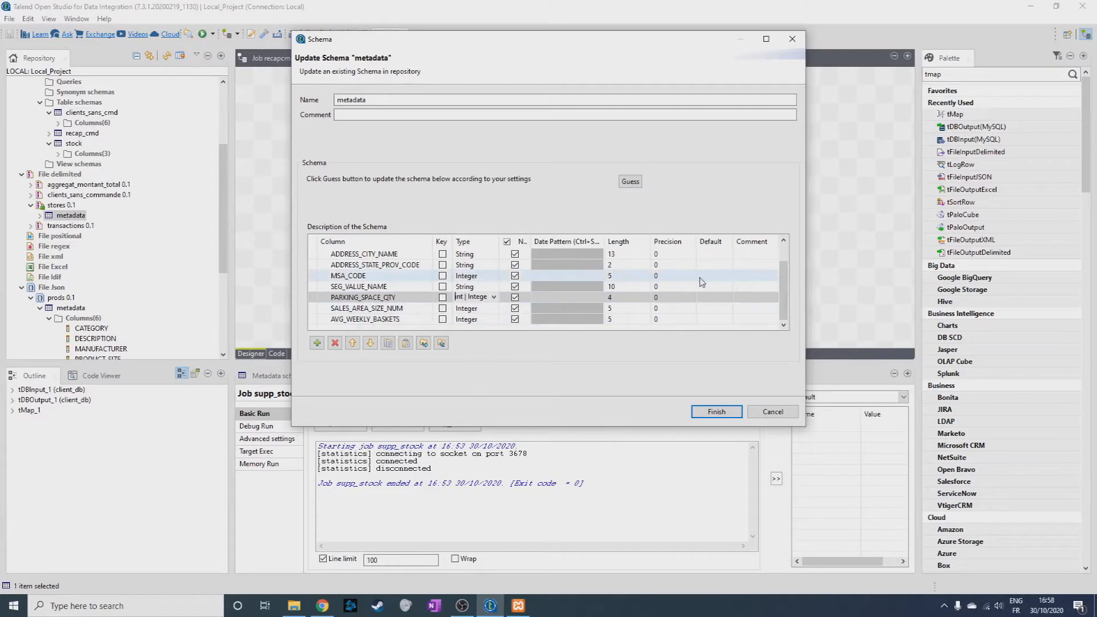
# Set the STORE_NAME length to 20 and ADDRESS_CITY_NAME length to 15, finish the stores schema and propagate the modifications to all jobs.
pyautogui.scroll(1, 795, 260)
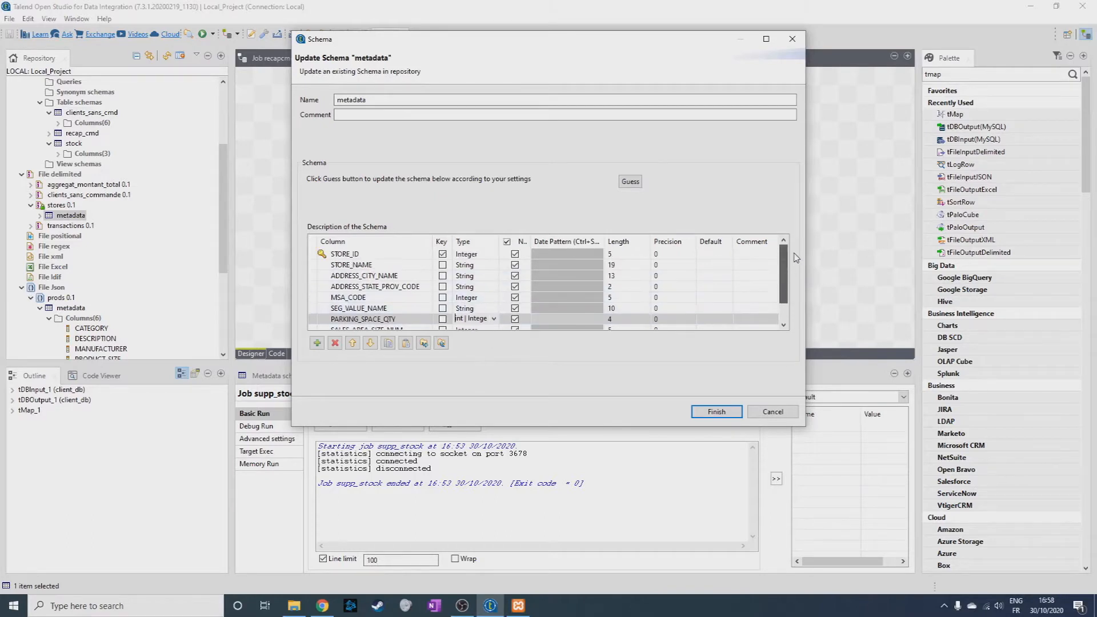
pyautogui.click(620, 265)
pyautogui.write('20')
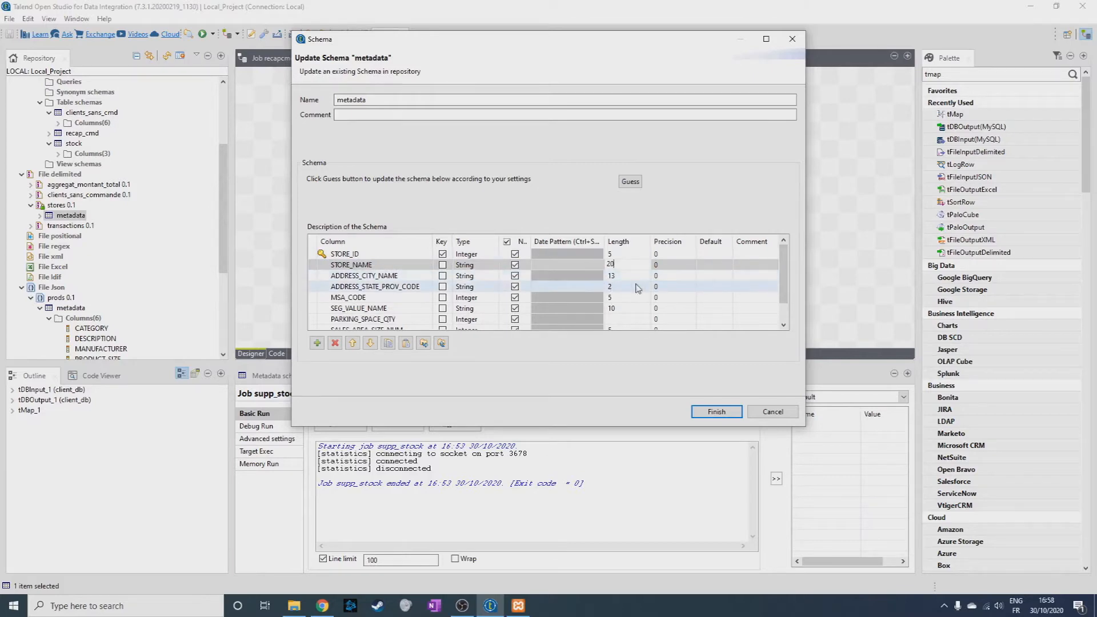
pyautogui.click(647, 275)
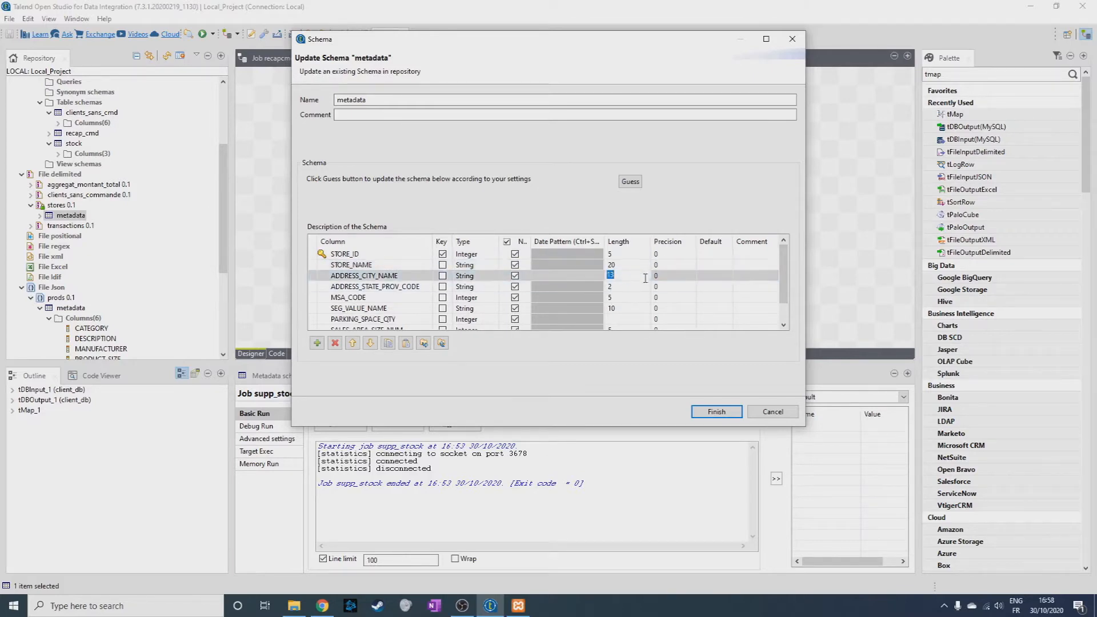
pyautogui.write('15')
pyautogui.click(717, 411)
pyautogui.click(594, 243)
pyautogui.click(661, 243)
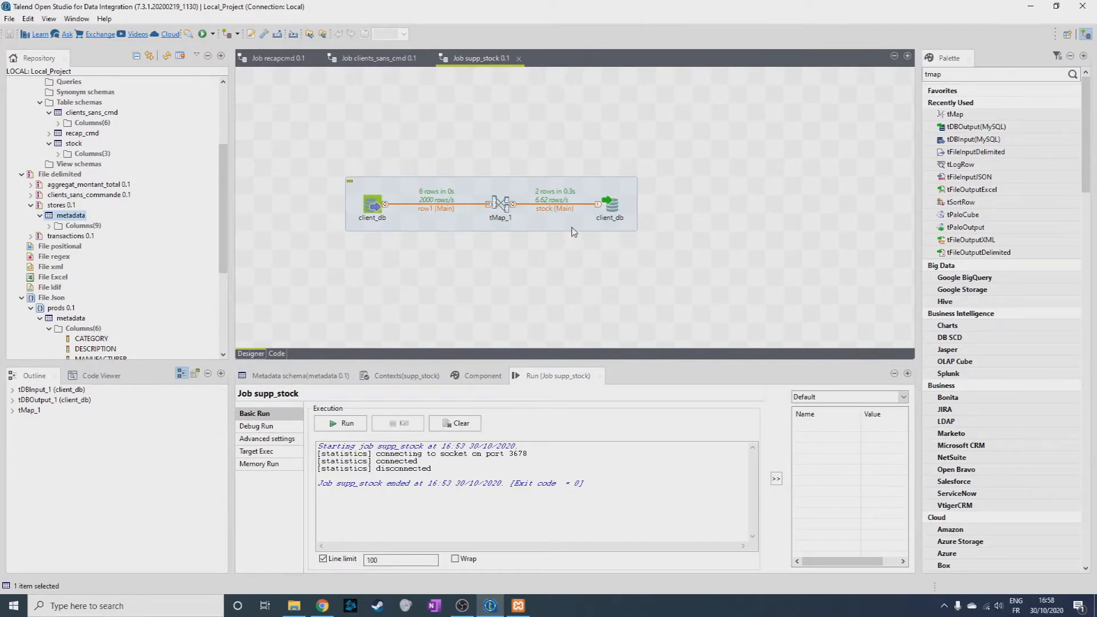
# Set the WEEK_END_DATE column type to Date in the transactions file's schema, finish the edit and propagate the modifications to all jobs.
pyautogui.click(31, 236)
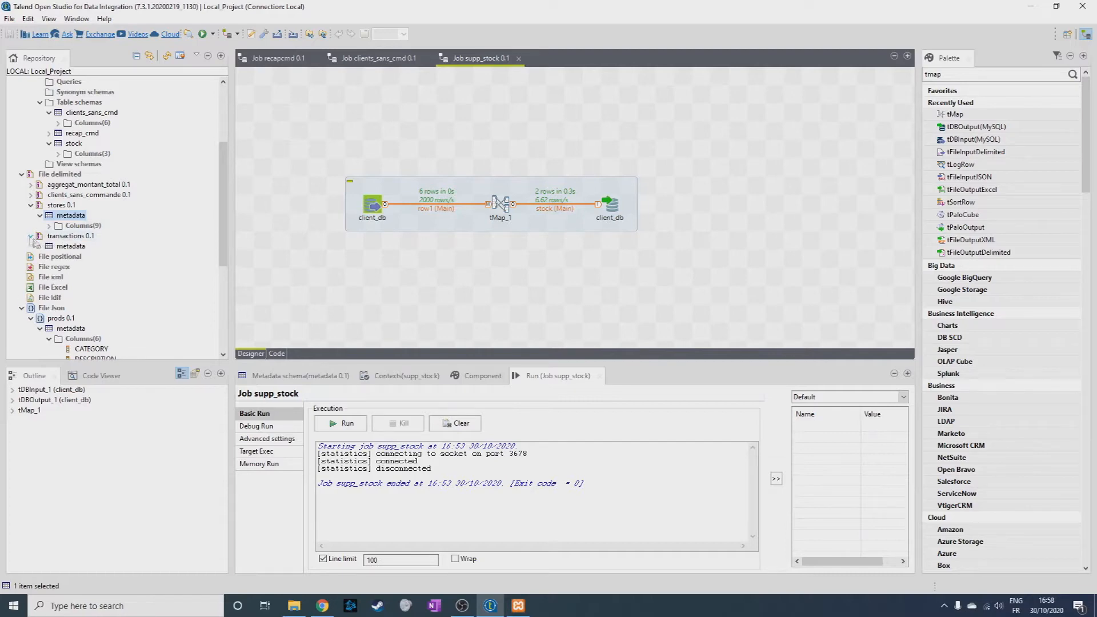
pyautogui.click(40, 246)
pyautogui.click(49, 256)
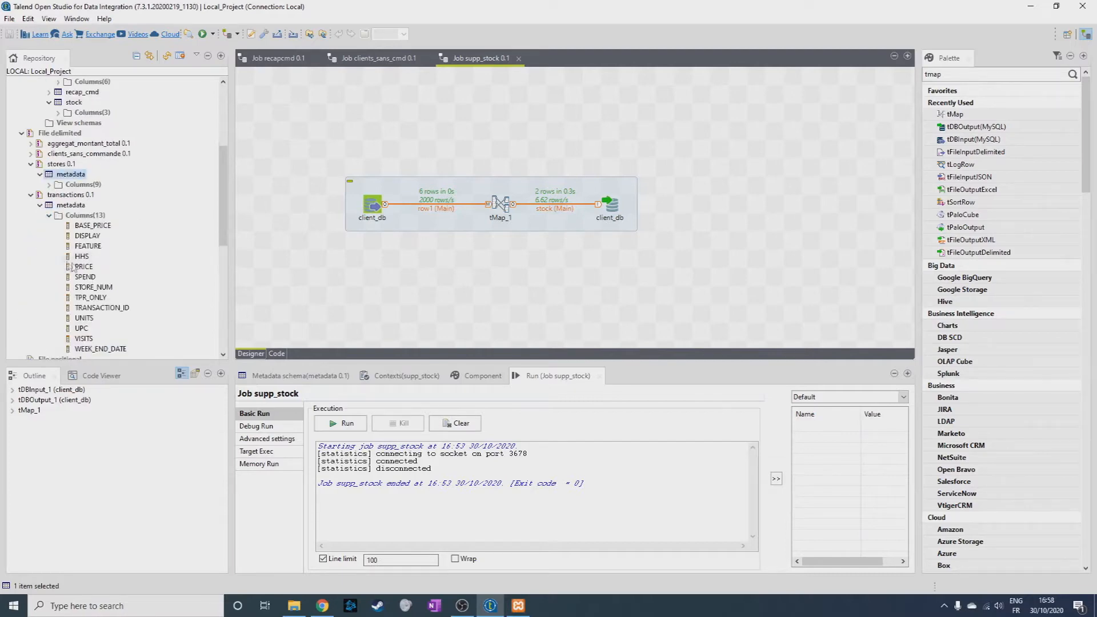
pyautogui.rightClick(94, 227)
pyautogui.click(132, 234)
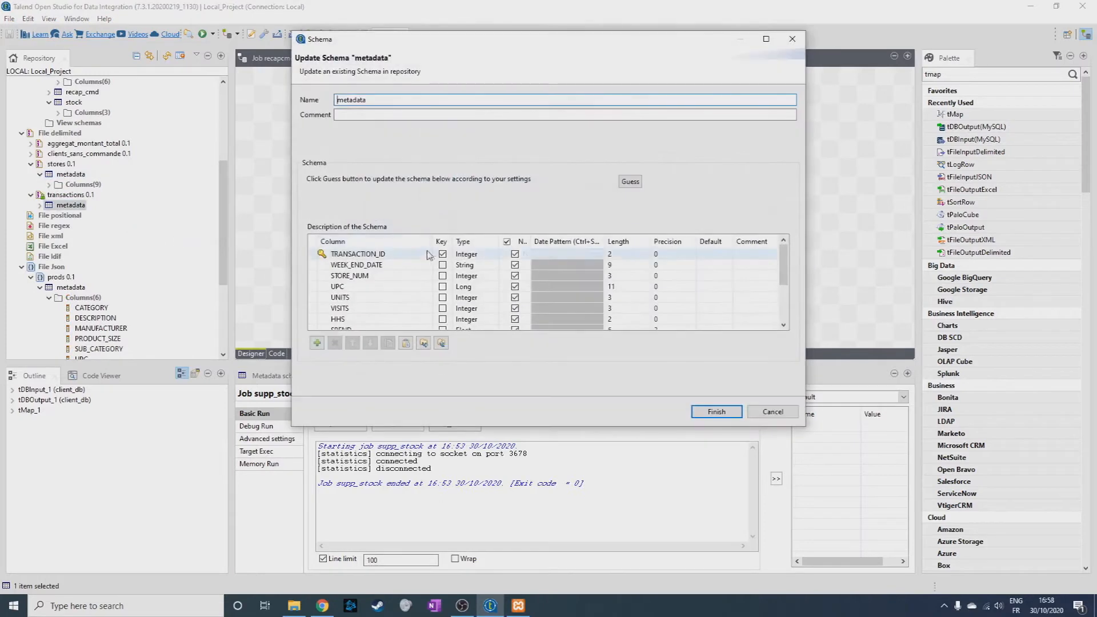
pyautogui.moveTo(784, 260)
pyautogui.mouseDown()
pyautogui.moveTo(789, 298)
pyautogui.moveTo(786, 260)
pyautogui.mouseUp()
pyautogui.click(442, 254)
pyautogui.click(441, 265)
pyautogui.click(480, 264)
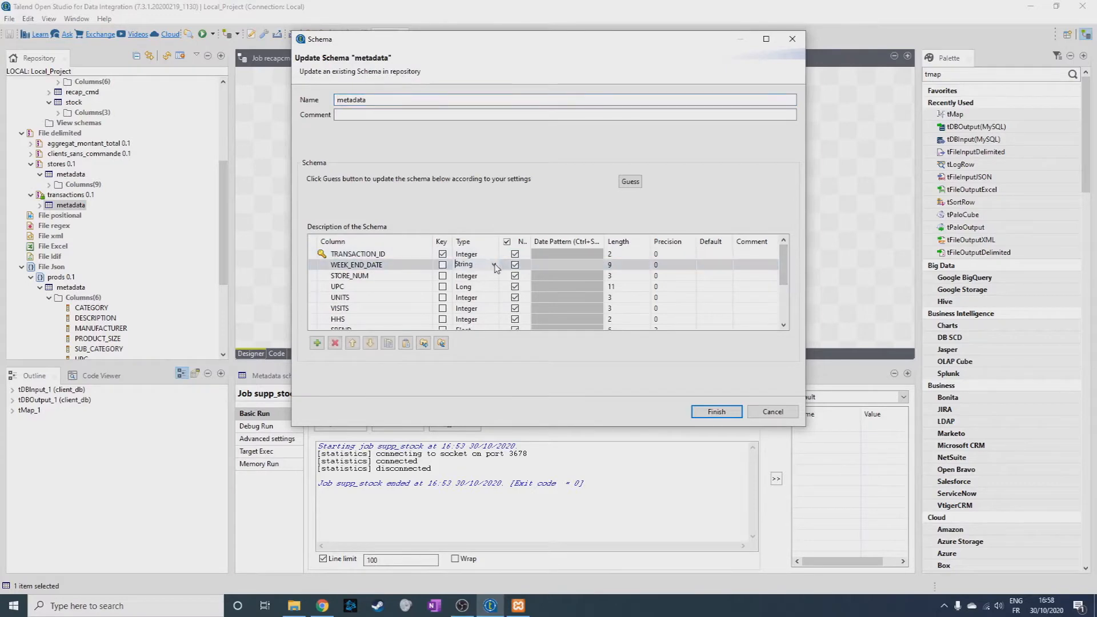
pyautogui.click(495, 265)
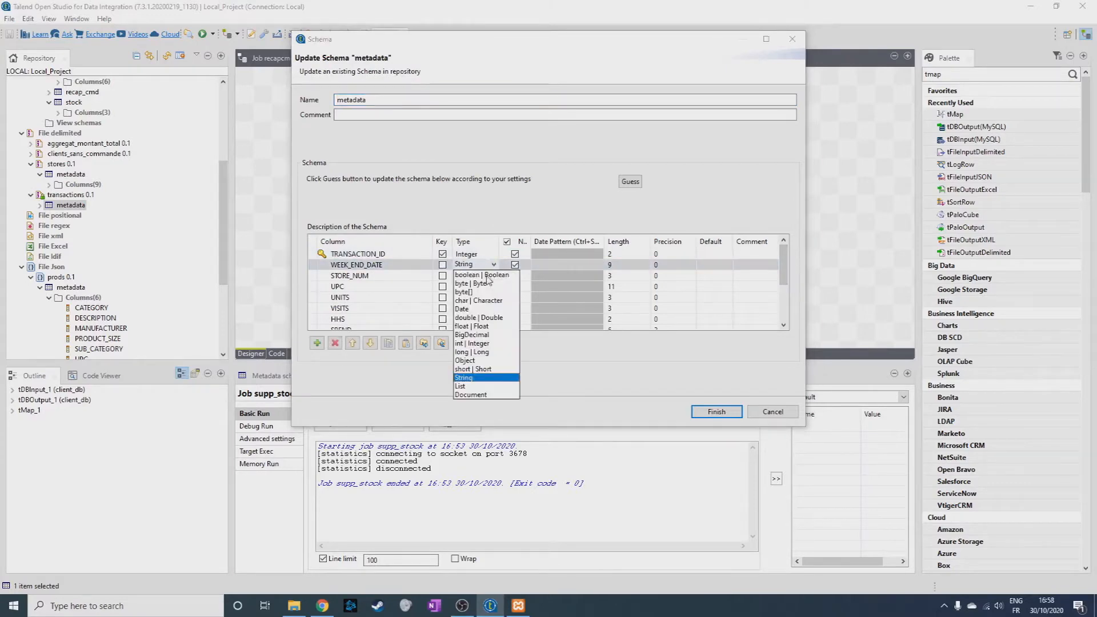
pyautogui.click(462, 309)
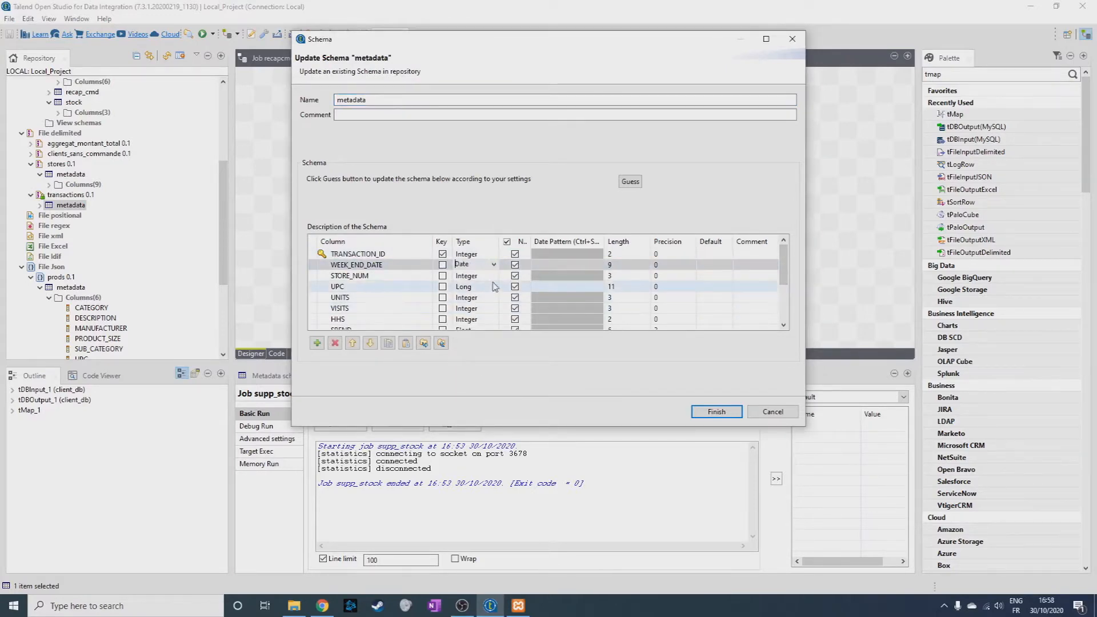
pyautogui.click(714, 415)
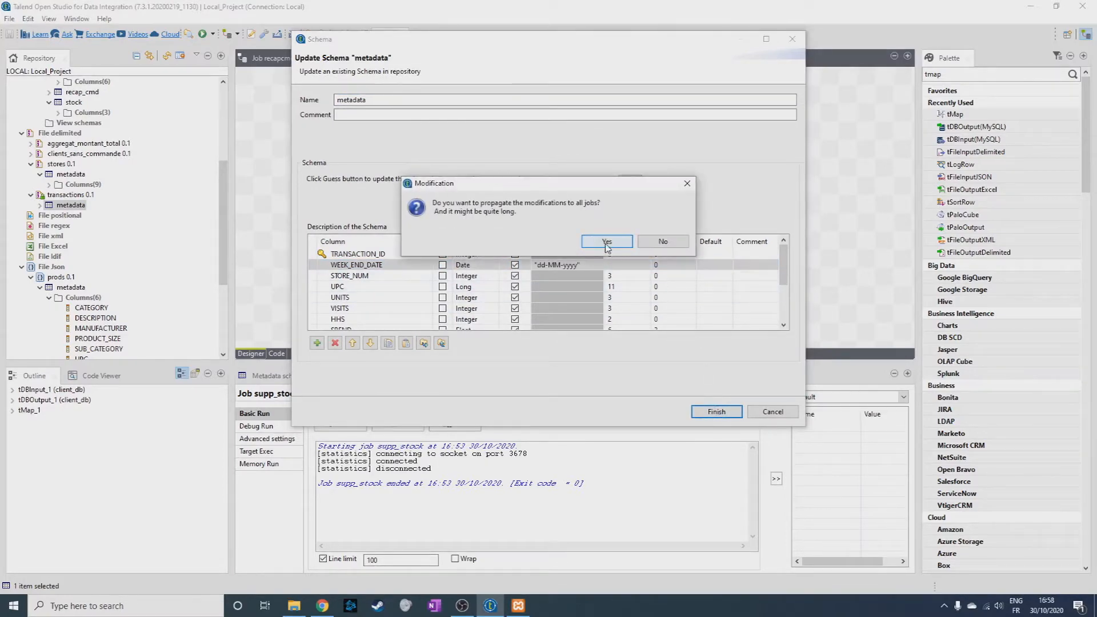
pyautogui.click(607, 242)
pyautogui.click(654, 242)
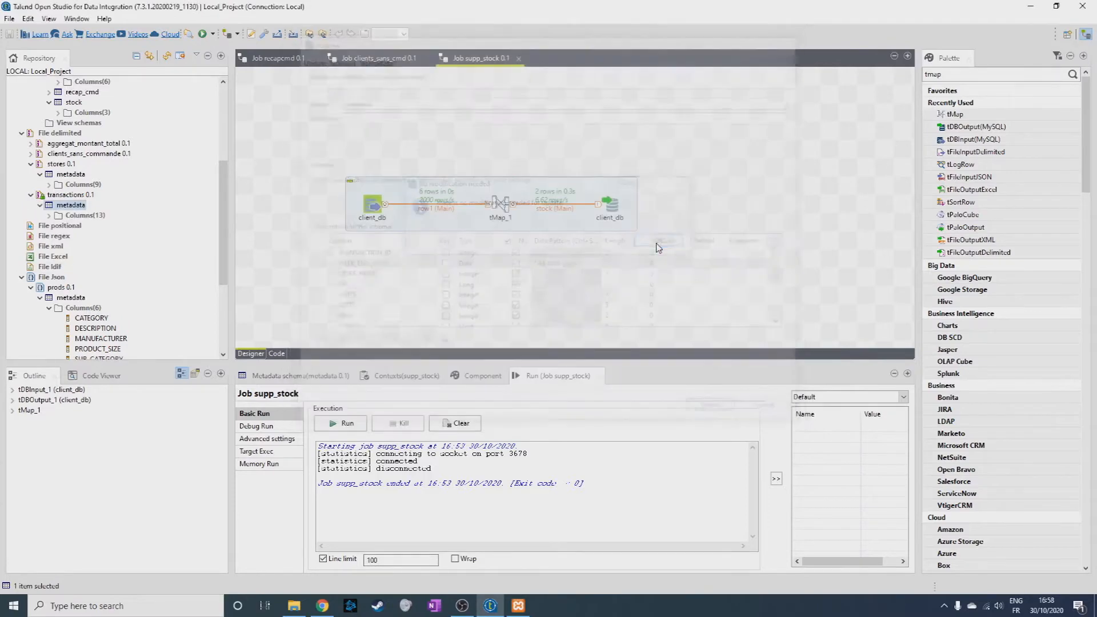
# Reopen the transactions schema for editing and set the WEEK_END_DATE date pattern to "dd-MMM-yy".
pyautogui.click(48, 215)
pyautogui.rightClick(78, 227)
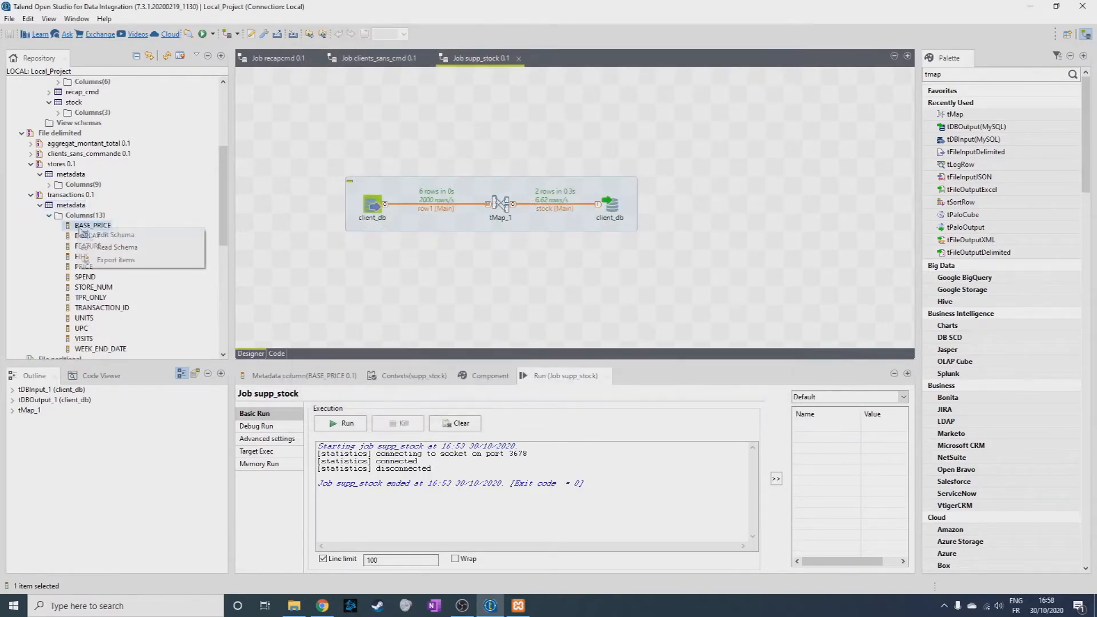
pyautogui.click(100, 235)
pyautogui.click(559, 264)
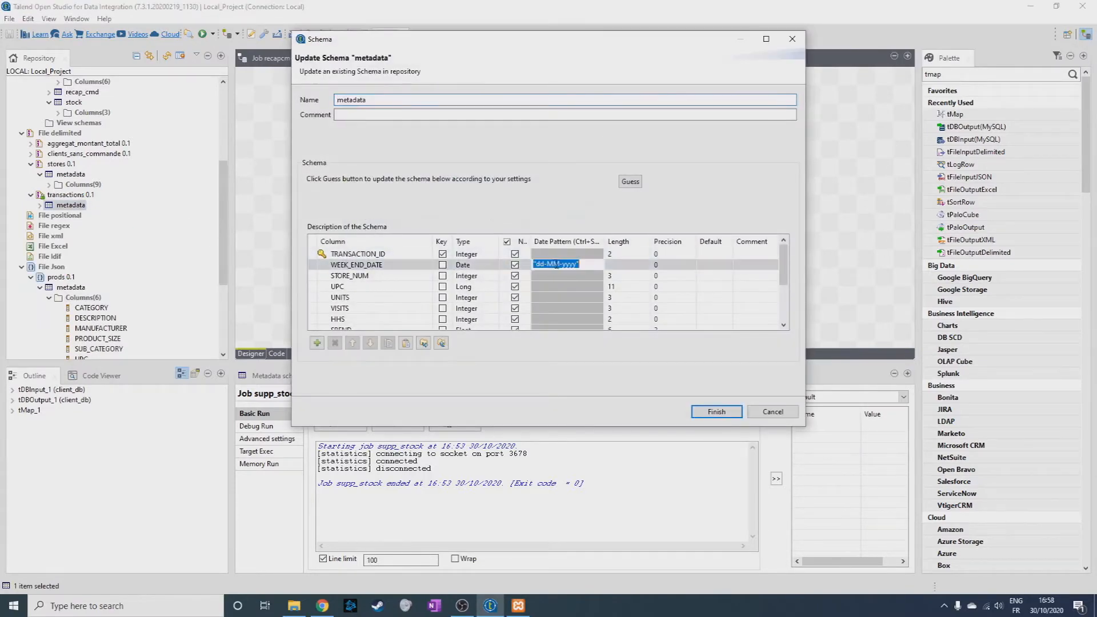
pyautogui.write('M')
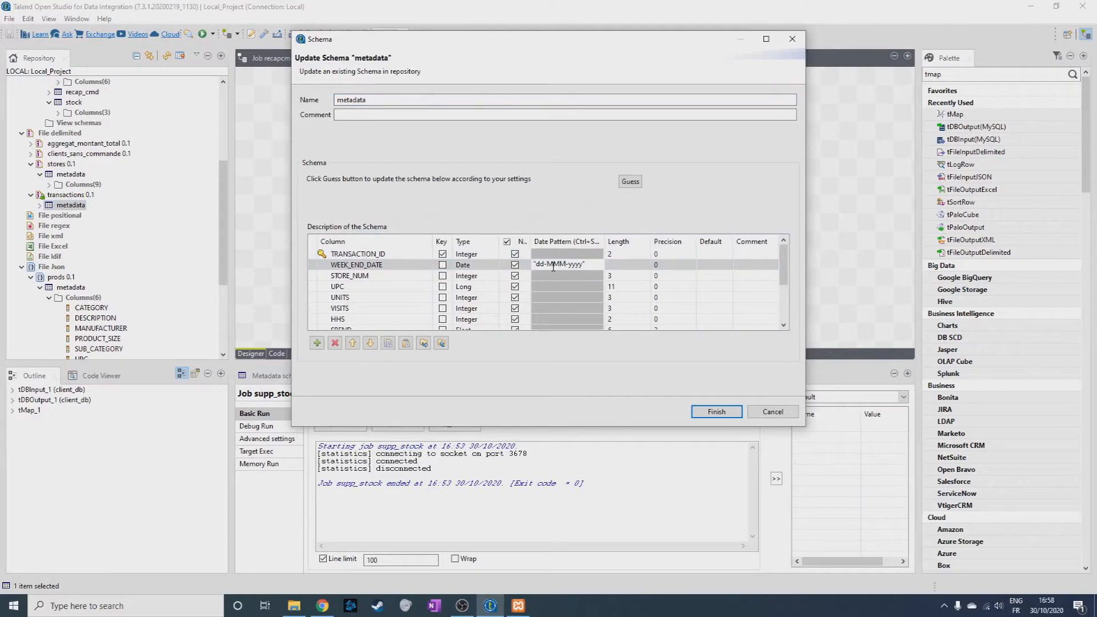
# Rename the transactions schema as transactions_schema and finish the schema edit.
pyautogui.moveTo(373, 100); pyautogui.dragTo(306, 104)
pyautogui.write('transac')
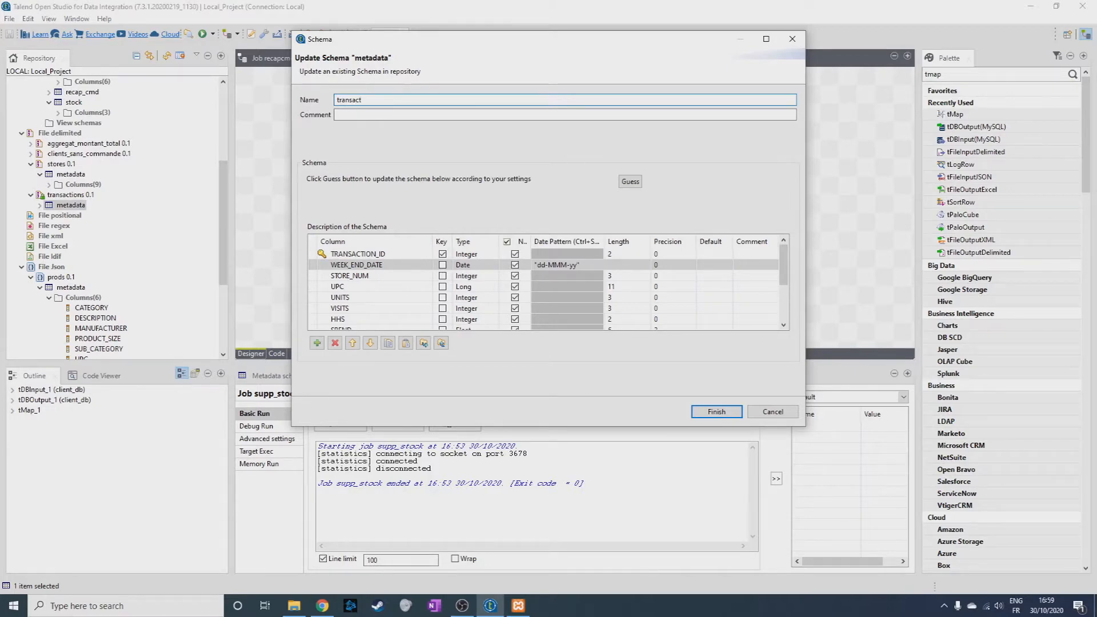
pyautogui.write('tions_schema')
pyautogui.click(716, 412)
pyautogui.click(656, 243)
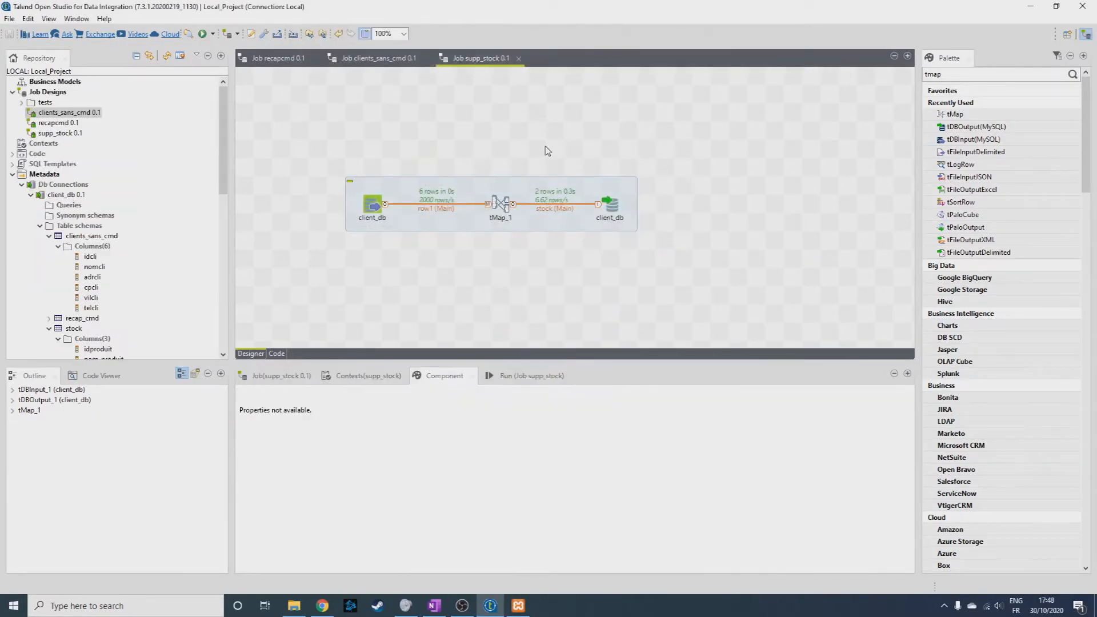
# Create a new job named yankee_goods.
pyautogui.rightClick(56, 94)
pyautogui.click(81, 100)
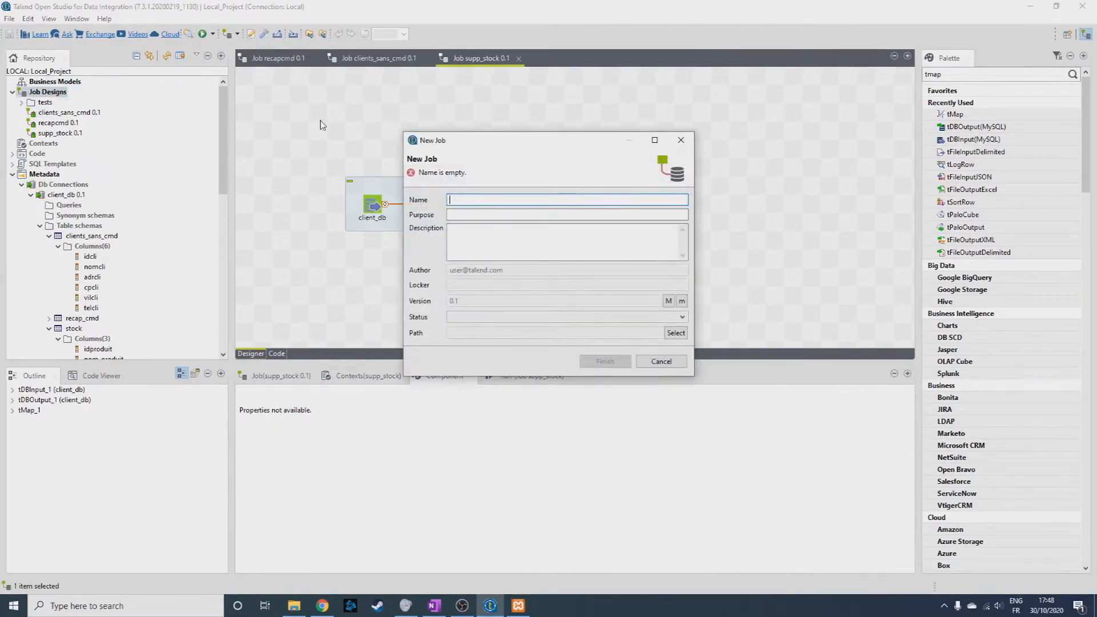
pyautogui.write('yanbke')
pyautogui.write('_goods')
pyautogui.press('Return')
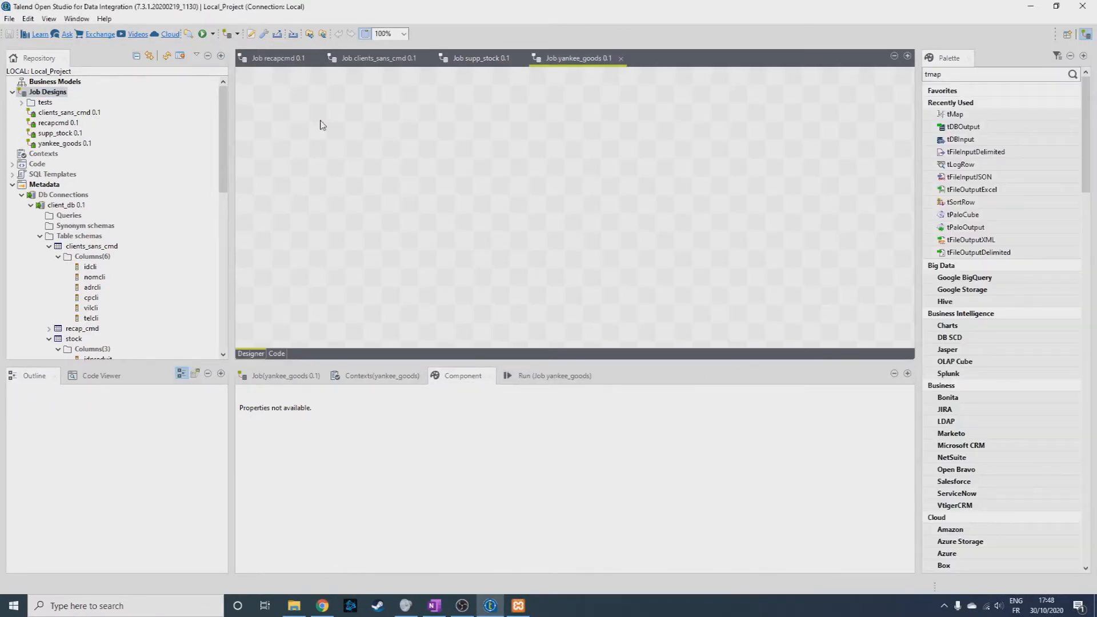
# Add the stores and transactions file definitions to the yankee_goods job as tFileInputDelimited components, with transactions below stores.
pyautogui.click(49, 247)
pyautogui.click(40, 237)
pyautogui.scroll(-1, 79, 250)
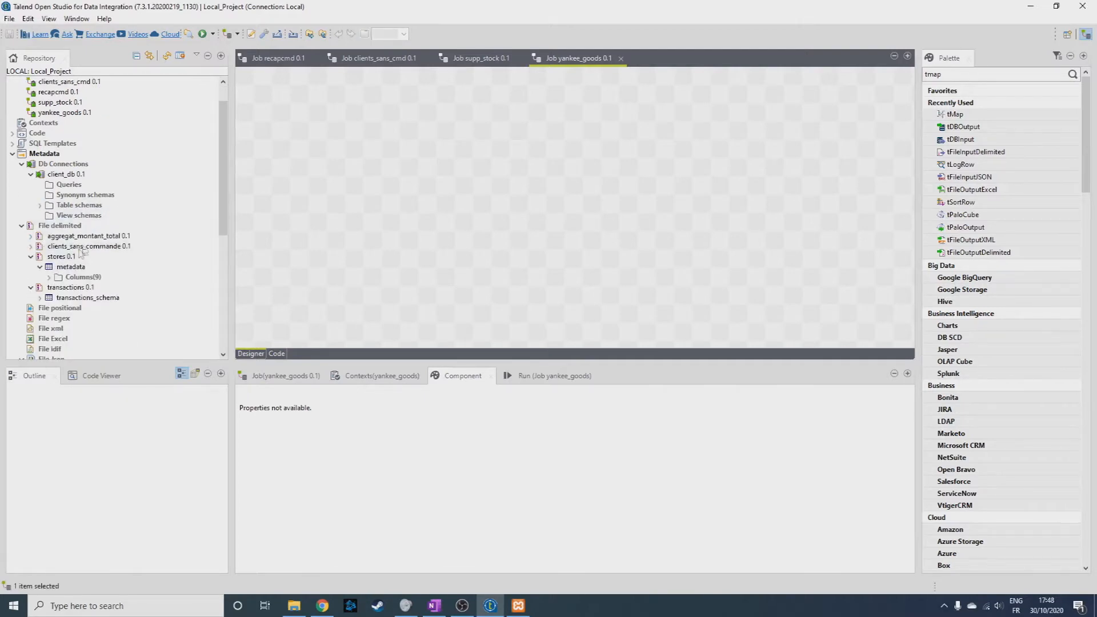
pyautogui.click(31, 257)
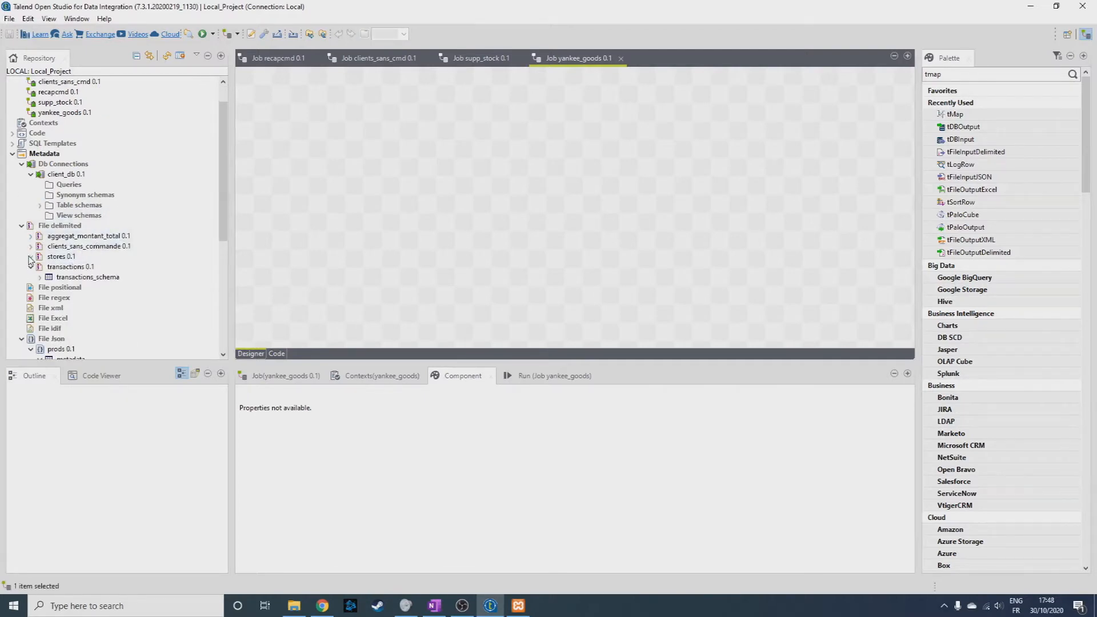
pyautogui.moveTo(56, 257); pyautogui.dragTo(314, 103)
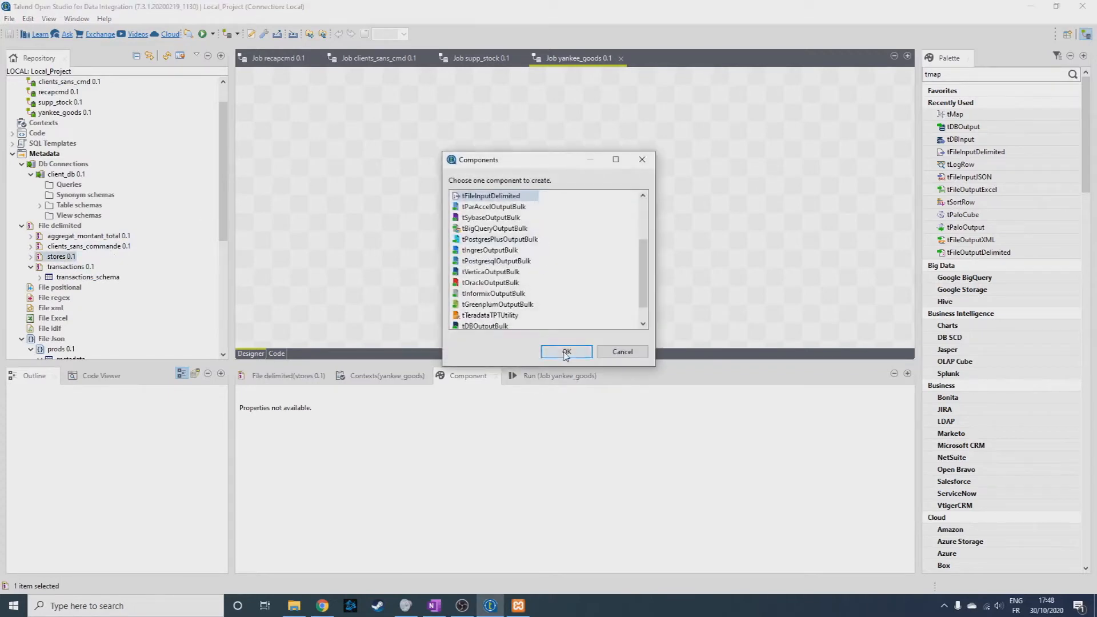
pyautogui.click(563, 352)
pyautogui.moveTo(67, 280); pyautogui.dragTo(336, 206)
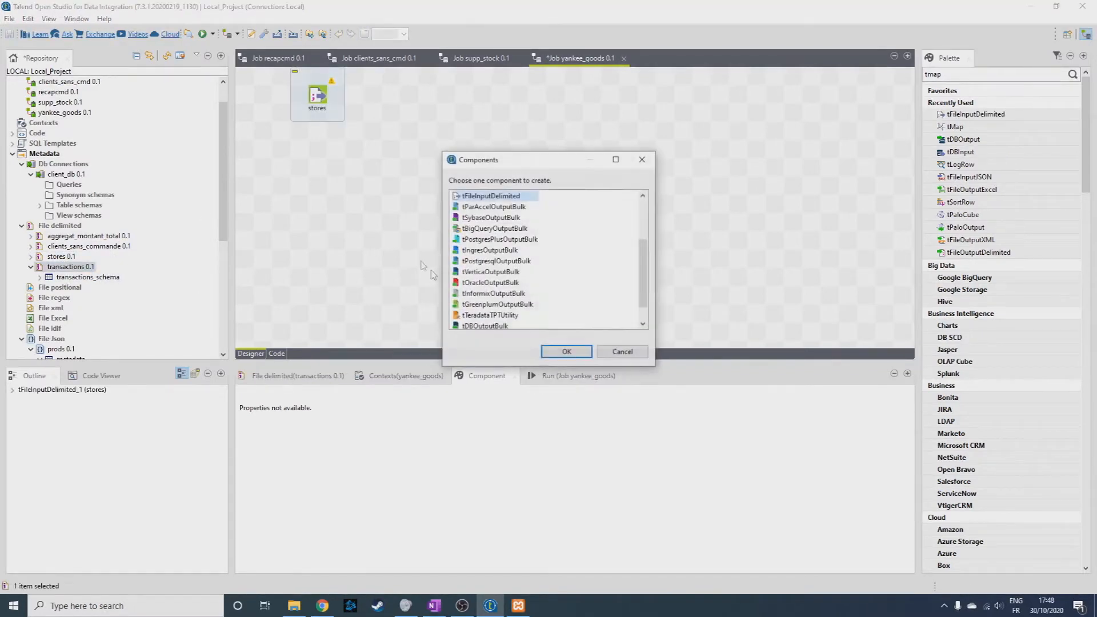
pyautogui.click(557, 351)
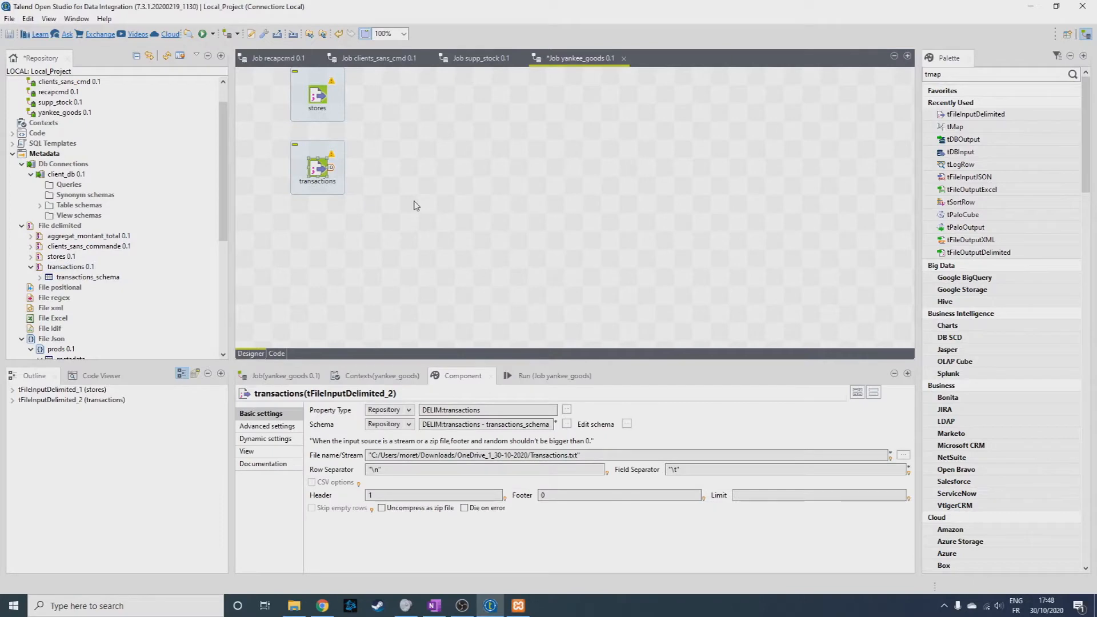
# Add a tMap component and link transactions to it as the main flow and stores as the lookup.
pyautogui.moveTo(955, 127); pyautogui.dragTo(463, 131)
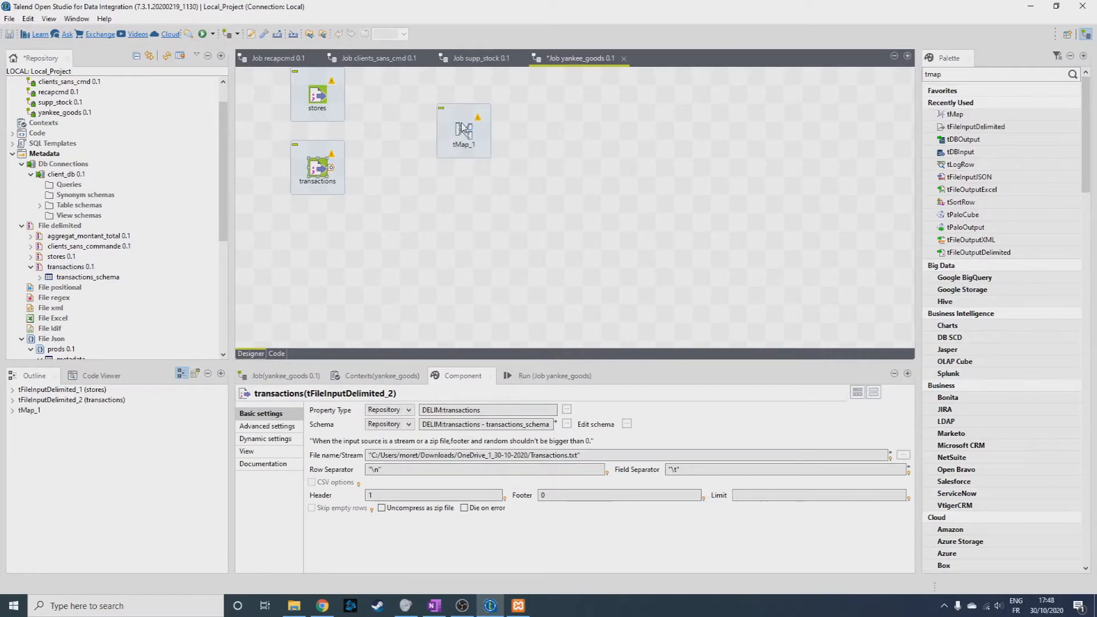
pyautogui.moveTo(331, 168); pyautogui.dragTo(460, 130)
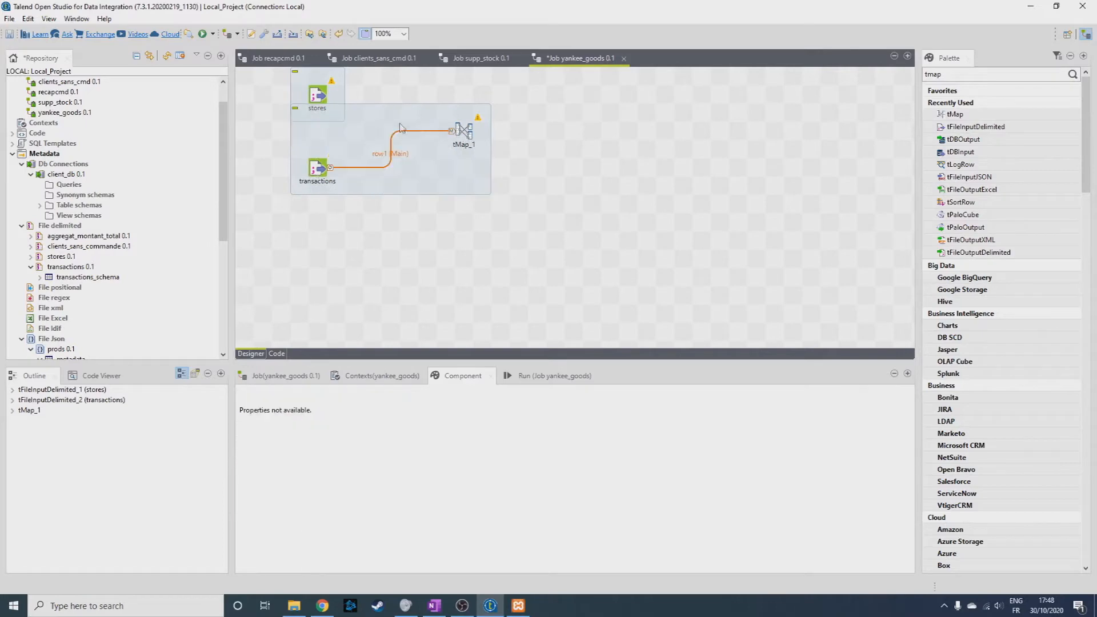
pyautogui.click(333, 96)
pyautogui.click(325, 96)
pyautogui.moveTo(327, 95); pyautogui.dragTo(461, 127)
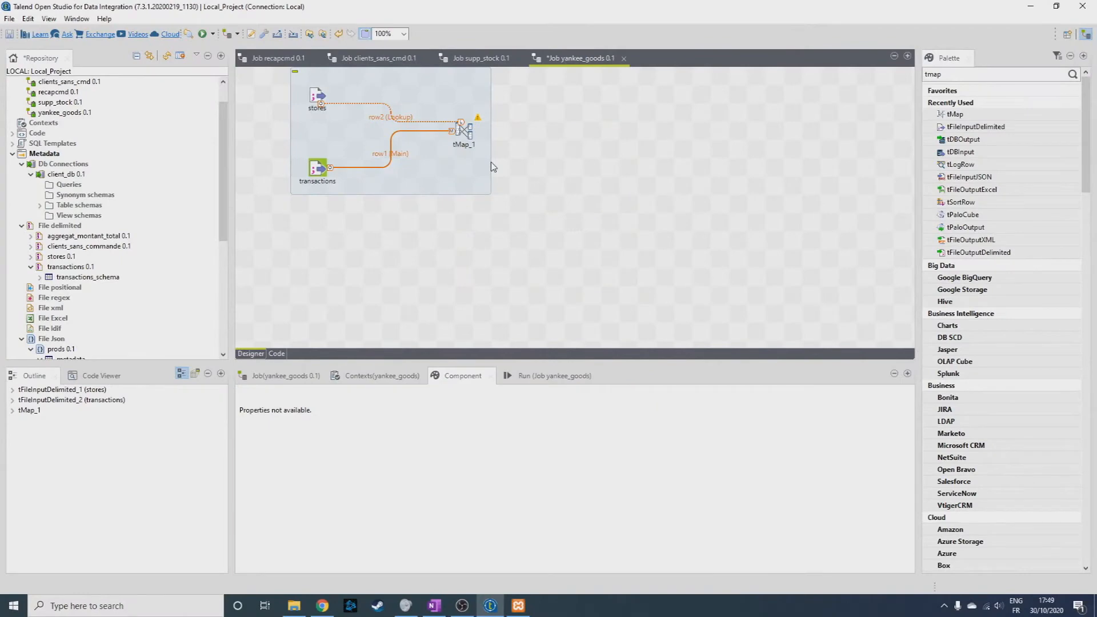
# Open the tMap editor and join the transactions' STORE_NUM to the stores' STORE_ID as the lookup expression key.
pyautogui.doubleClick(463, 131)
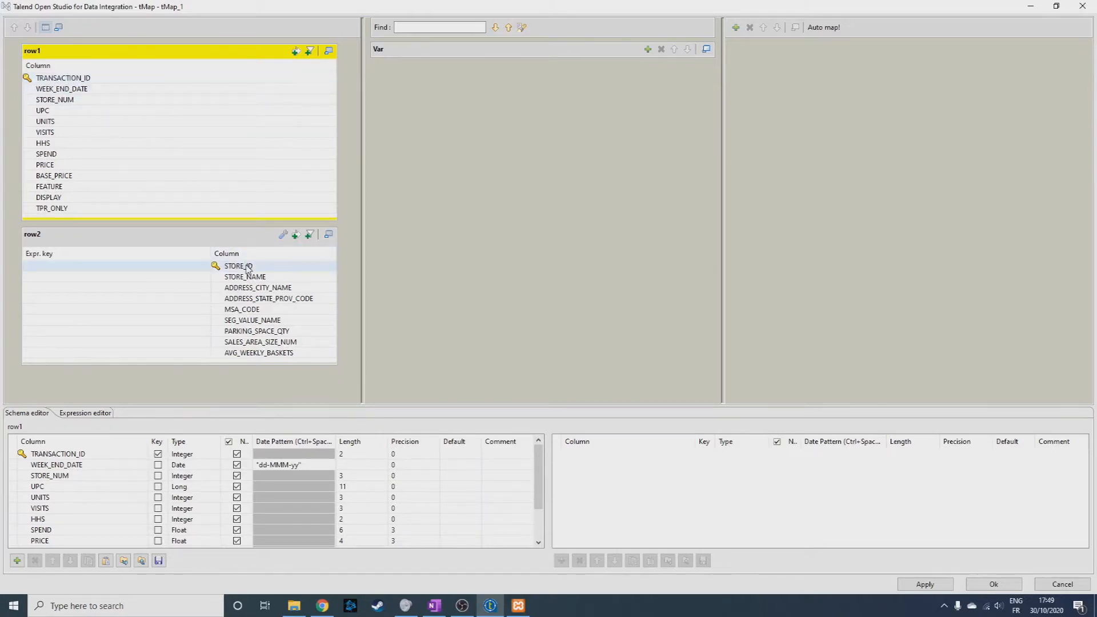
pyautogui.moveTo(52, 105); pyautogui.dragTo(173, 265)
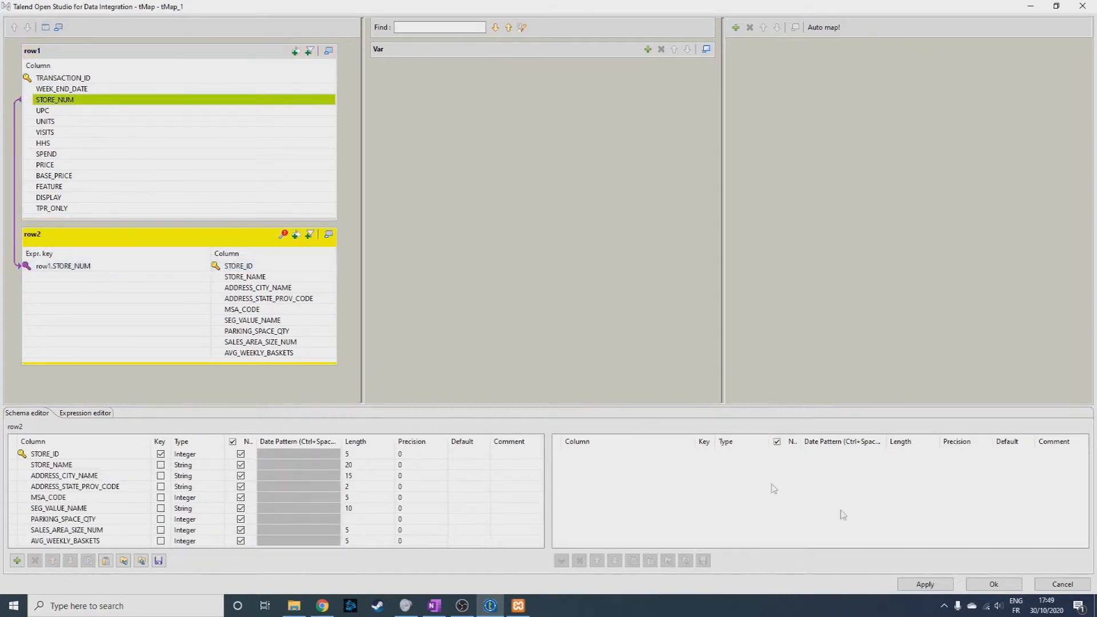
# Apply the tMap join and add a tLogRow component to the canvas beside the tMap.
pyautogui.click(944, 588)
pyautogui.click(993, 584)
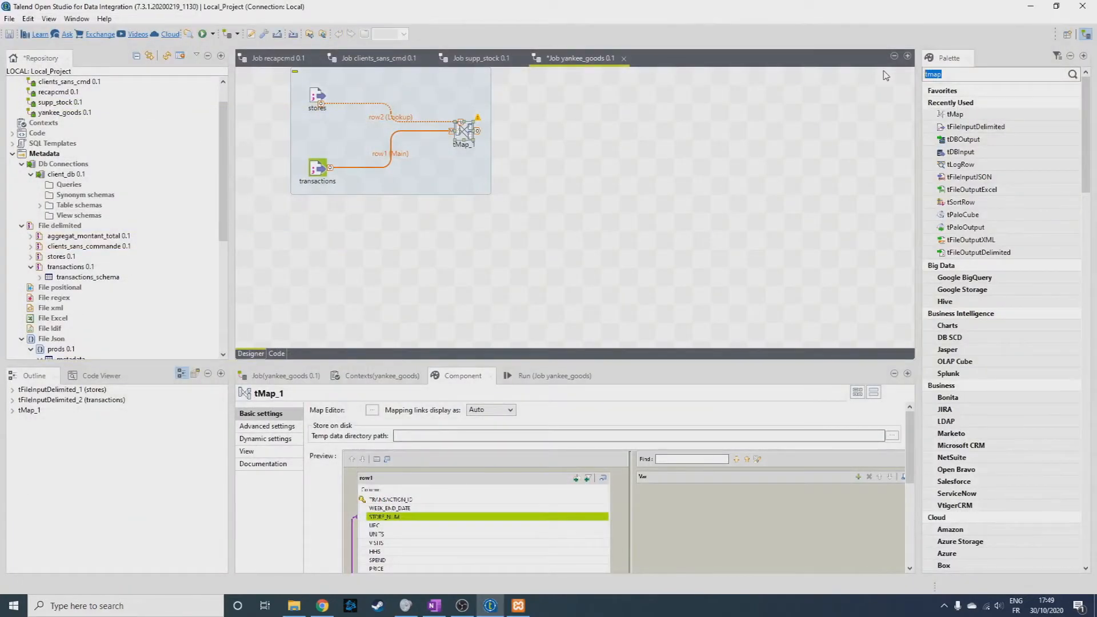
pyautogui.write('tlog')
pyautogui.press('Return')
pyautogui.click(969, 153)
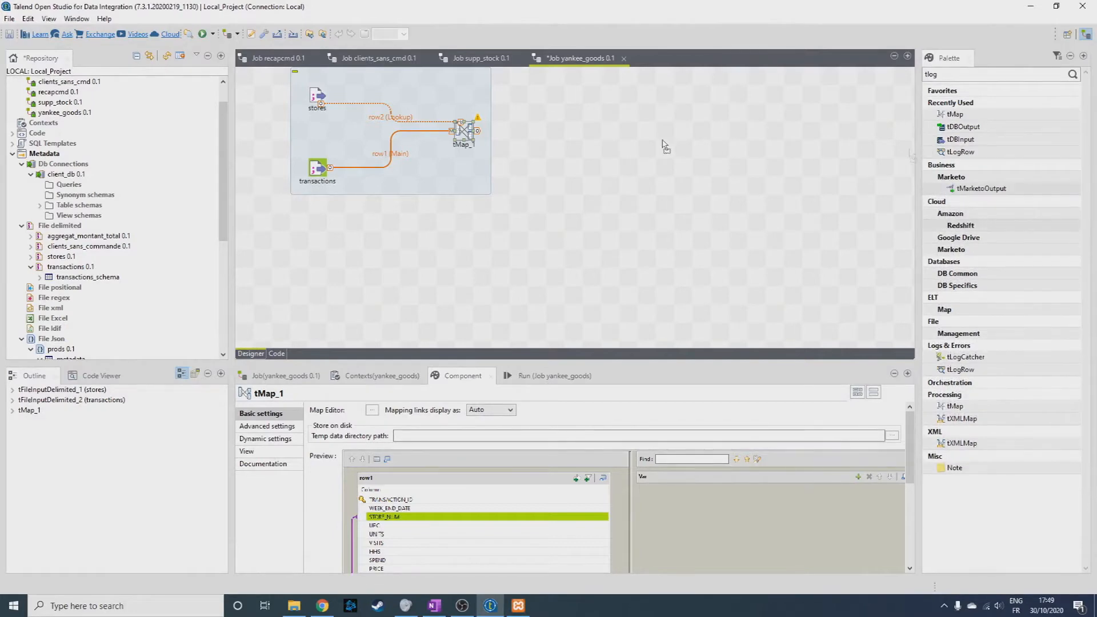
pyautogui.click(572, 132)
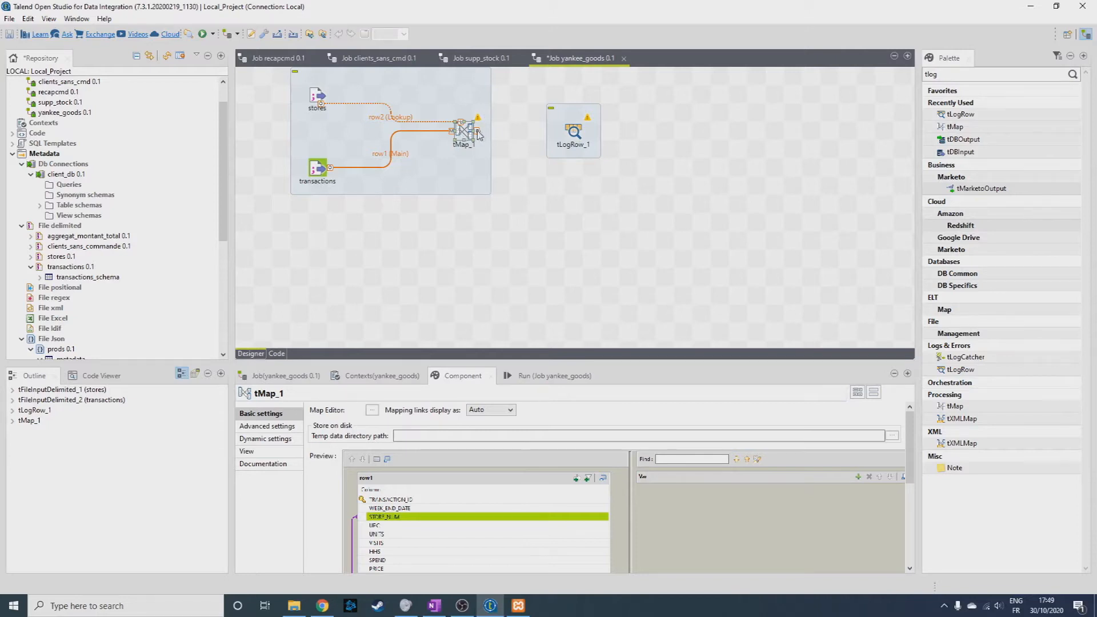
# Link the tMap to the tLogRow component through a new output named sales.
pyautogui.moveTo(483, 134); pyautogui.dragTo(574, 132)
pyautogui.write('sales')
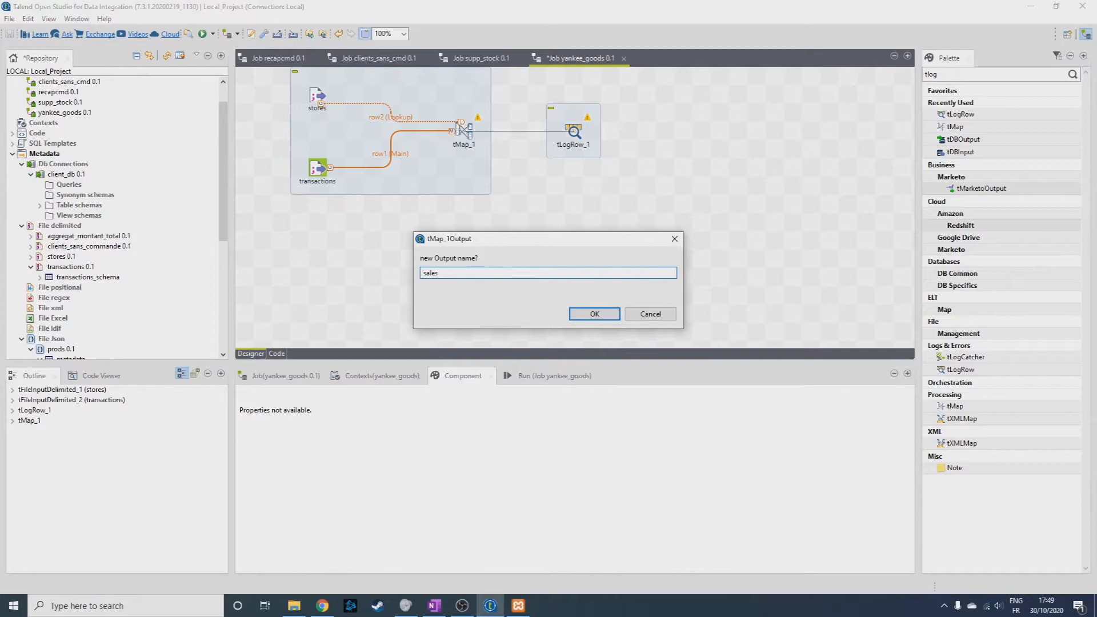
pyautogui.press('Return')
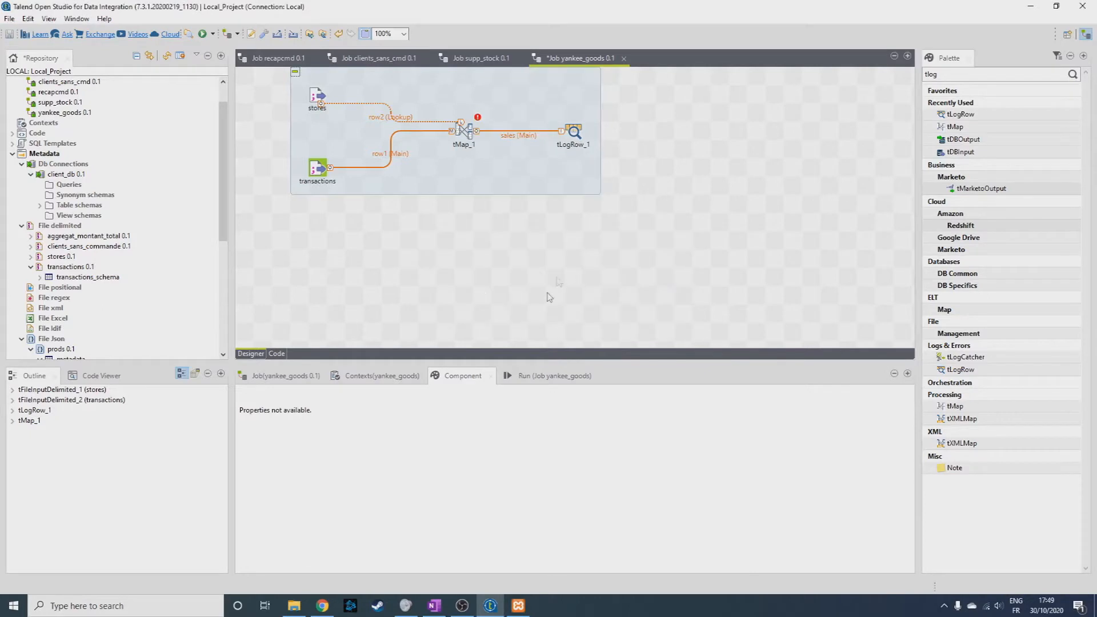
pyautogui.click(574, 132)
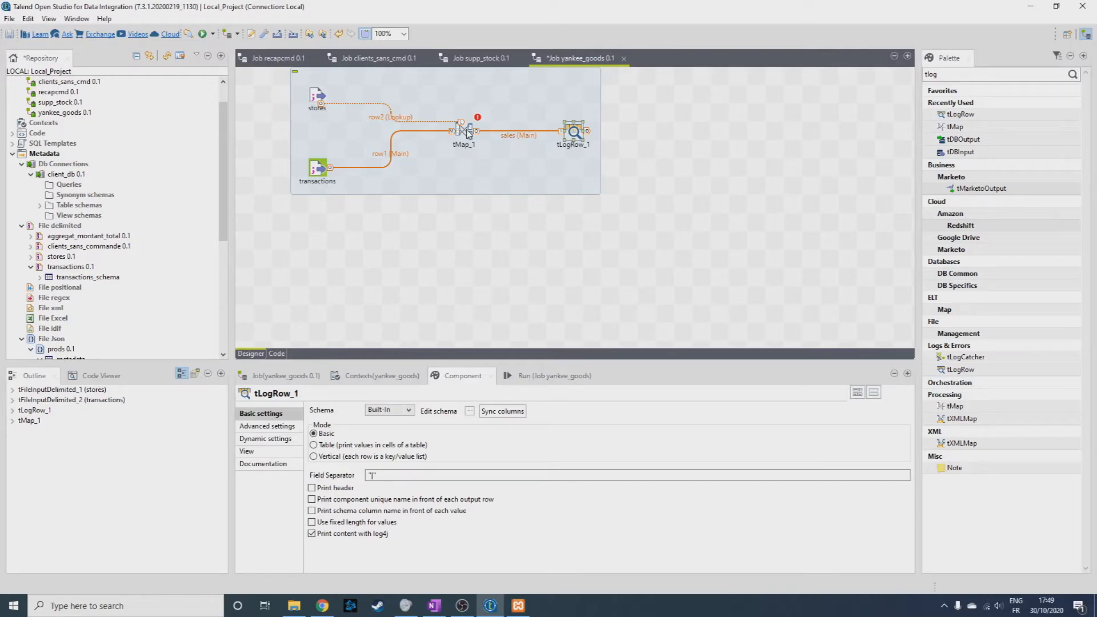
# Map STORE_NUM, VISITS and SPEND from row1 and STORE_NAME, PARKING_SPACE_QTY and SALES_AREA_SIZE_NUM from row2 to the tMap's sales output.
pyautogui.doubleClick(468, 133)
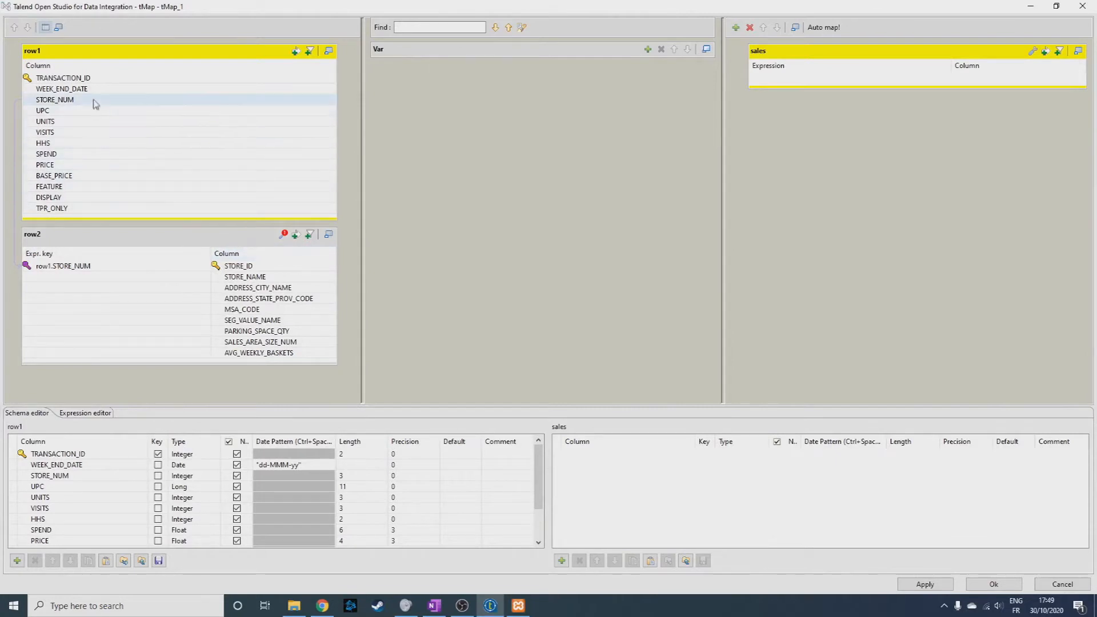
pyautogui.moveTo(92, 101); pyautogui.dragTo(860, 84)
pyautogui.moveTo(269, 277); pyautogui.dragTo(893, 89)
pyautogui.click(893, 86)
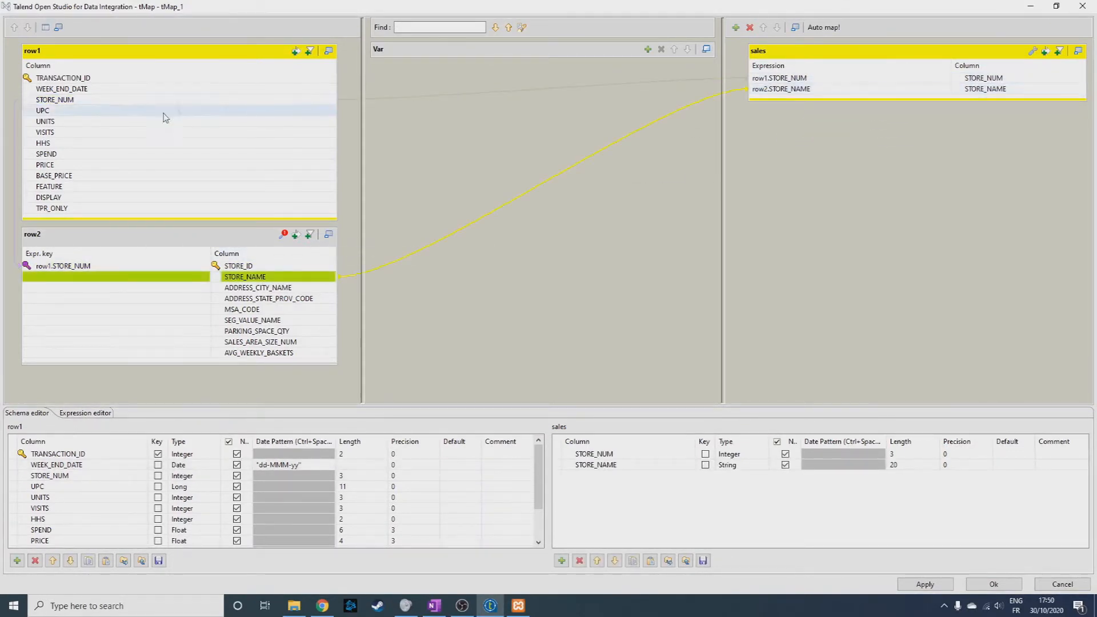
pyautogui.moveTo(172, 133); pyautogui.dragTo(847, 101)
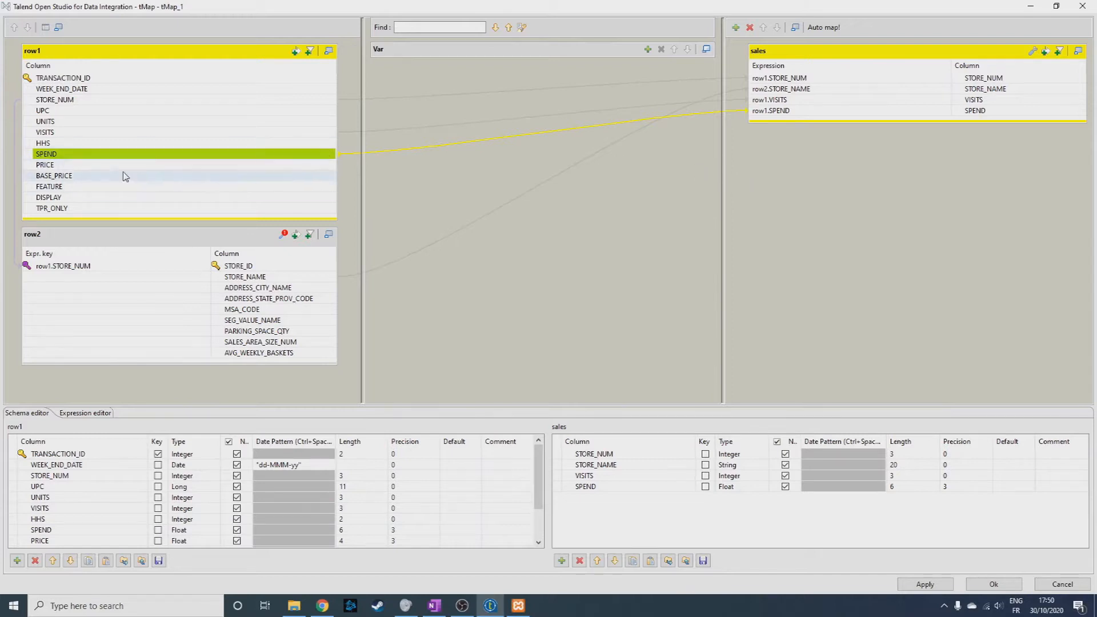
pyautogui.moveTo(284, 334); pyautogui.dragTo(840, 123)
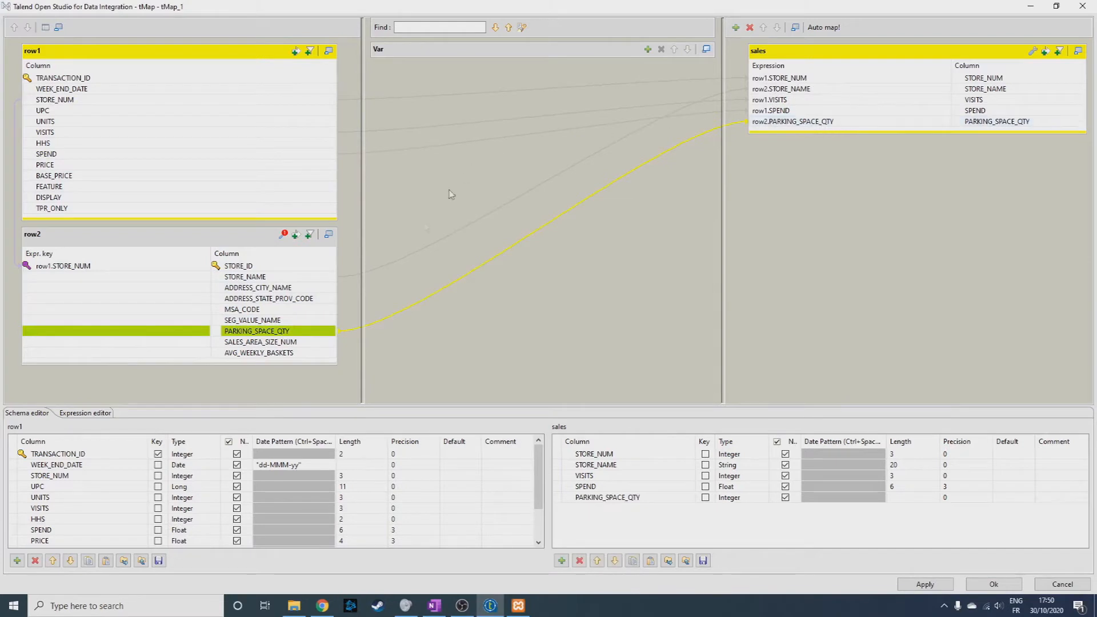
pyautogui.moveTo(260, 342)
pyautogui.mouseDown()
pyautogui.moveTo(793, 160)
pyautogui.moveTo(829, 133)
pyautogui.mouseUp()
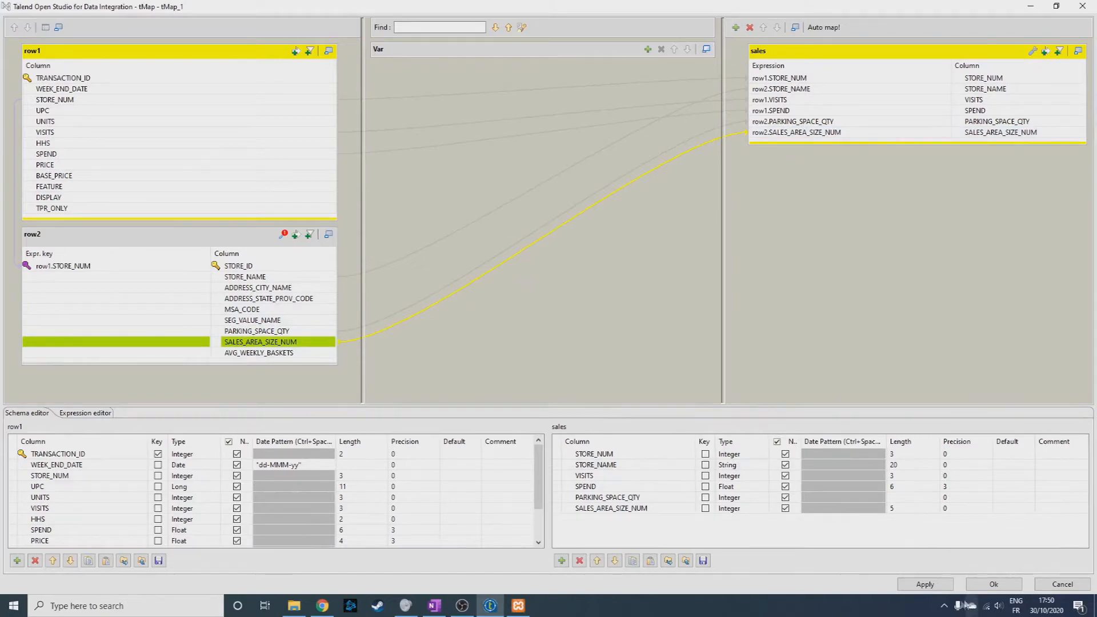
# Apply the sales output mapping, propagating its schema changes, and run the yankee_goods job.
pyautogui.click(925, 584)
pyautogui.click(992, 584)
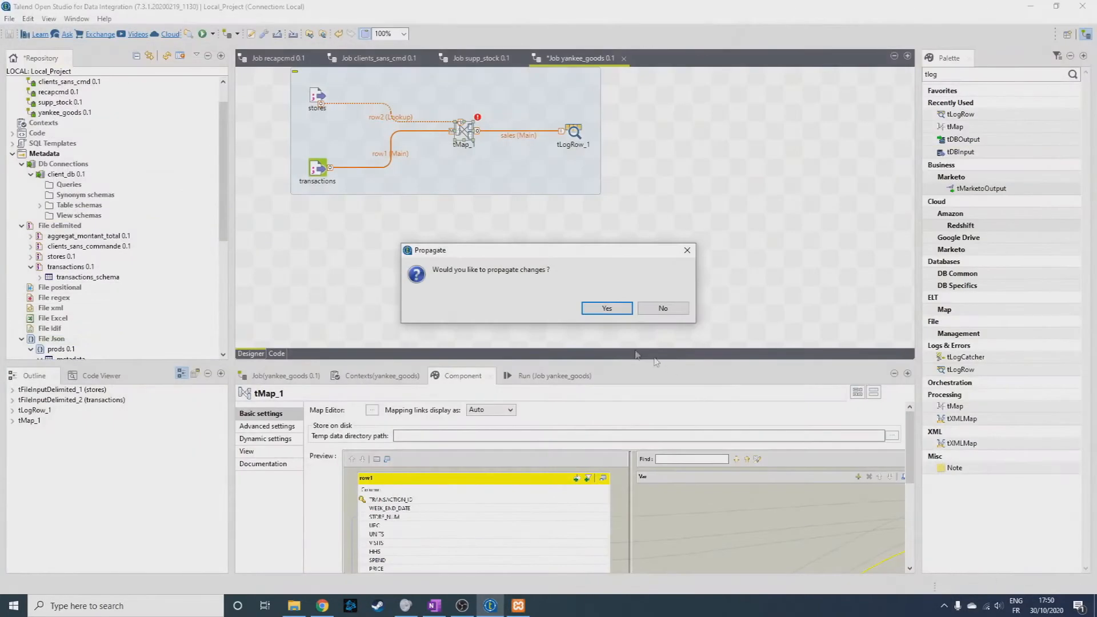
pyautogui.click(597, 311)
pyautogui.click(551, 376)
pyautogui.click(343, 423)
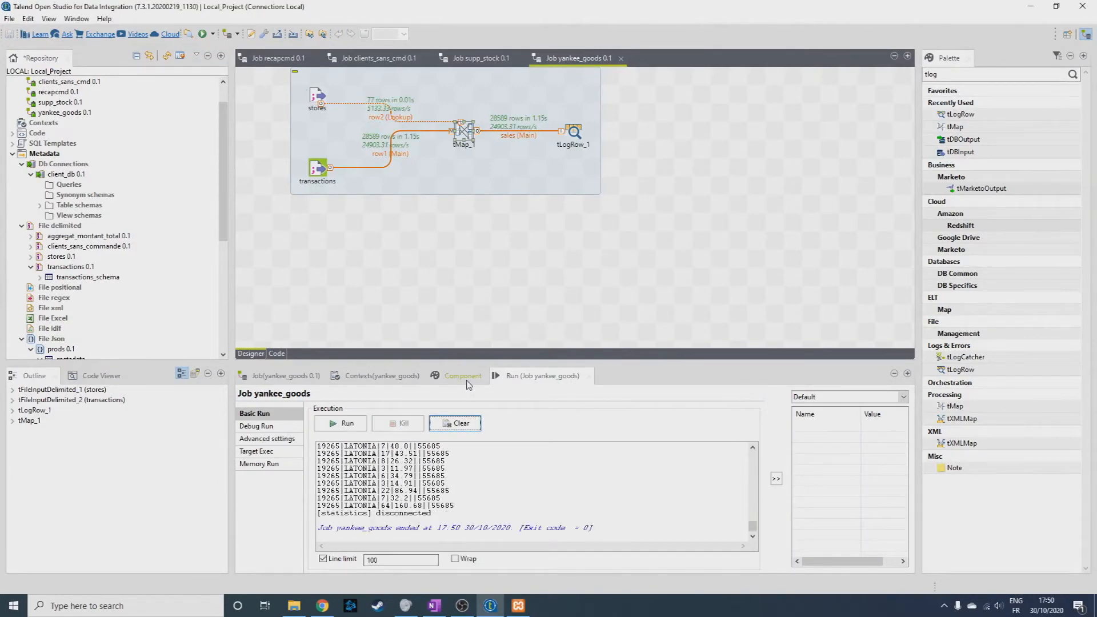
# Set the tLogRow's display mode to Table and rerun the job to check its output.
pyautogui.click(468, 379)
pyautogui.click(573, 131)
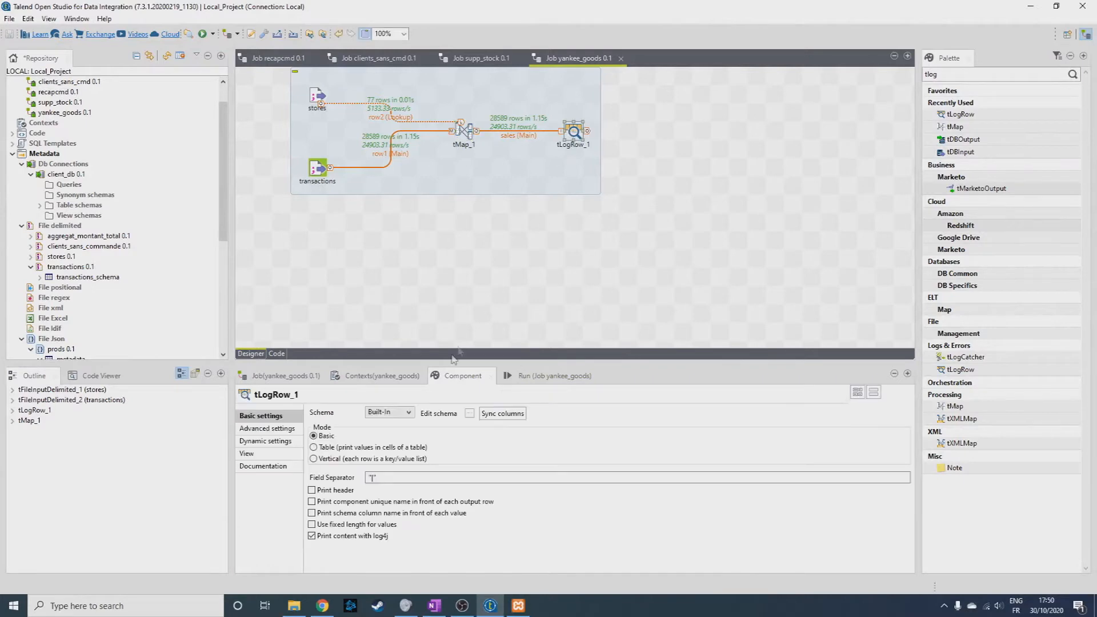
pyautogui.click(346, 449)
pyautogui.click(548, 376)
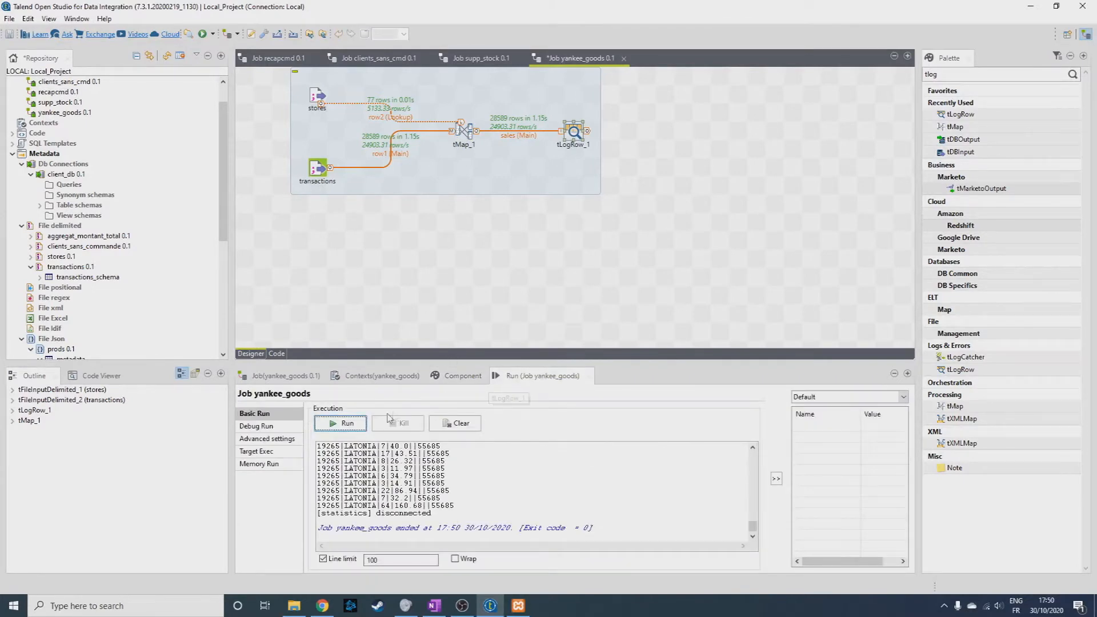
pyautogui.moveTo(753, 527)
pyautogui.mouseDown()
pyautogui.moveTo(746, 460)
pyautogui.moveTo(752, 532)
pyautogui.mouseUp()
pyautogui.click(342, 424)
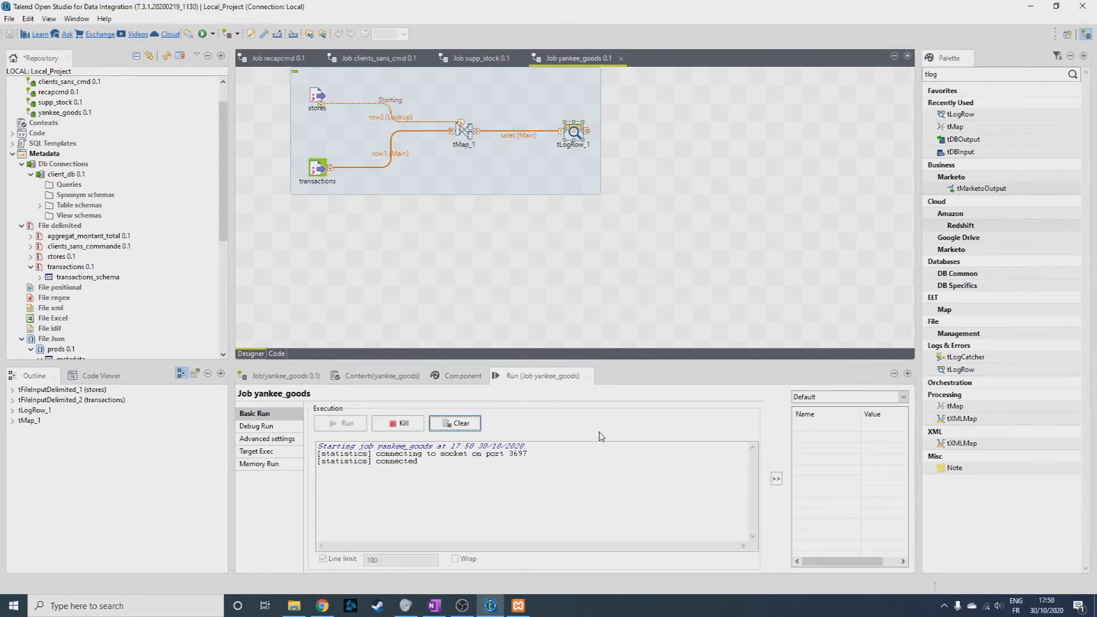
pyautogui.moveTo(753, 528)
pyautogui.mouseDown()
pyautogui.moveTo(752, 458)
pyautogui.moveTo(756, 531)
pyautogui.mouseUp()
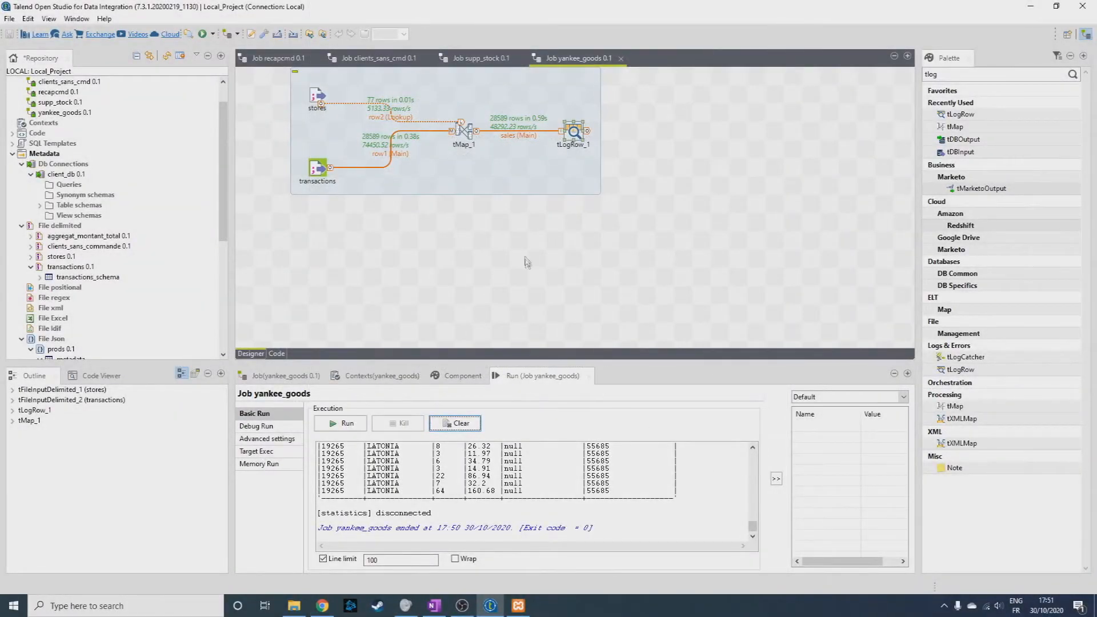
# Add a tMap variable whose expression joins row2.STORE_NAME, a "-" separator and row2.ADDRESS_CITY_NAME.
pyautogui.doubleClick(464, 130)
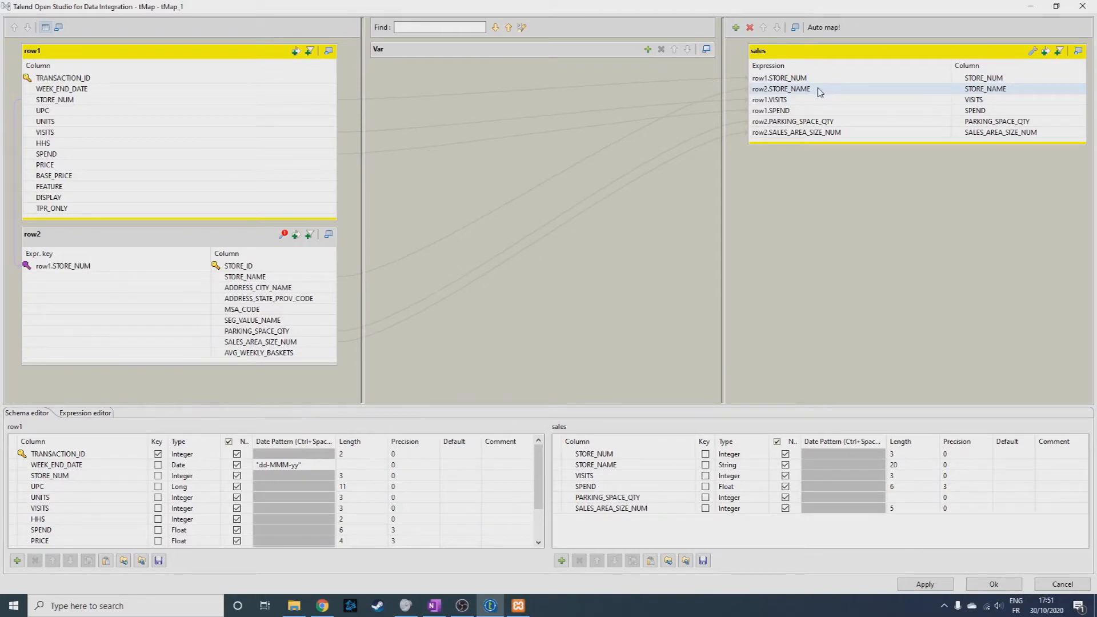
pyautogui.click(648, 50)
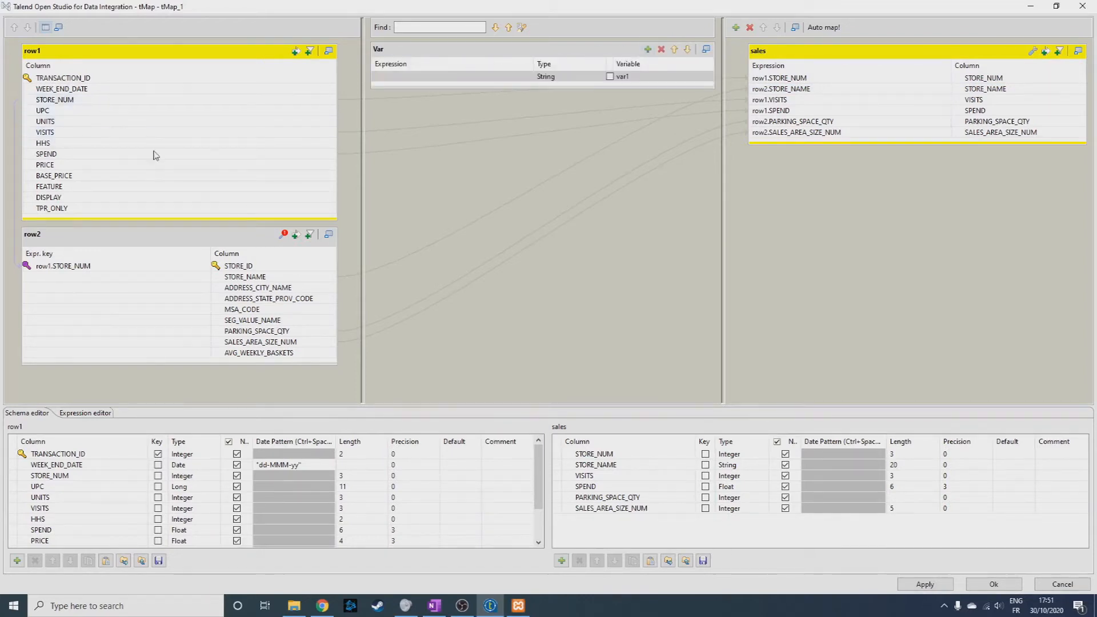
pyautogui.moveTo(234, 277); pyautogui.dragTo(429, 81)
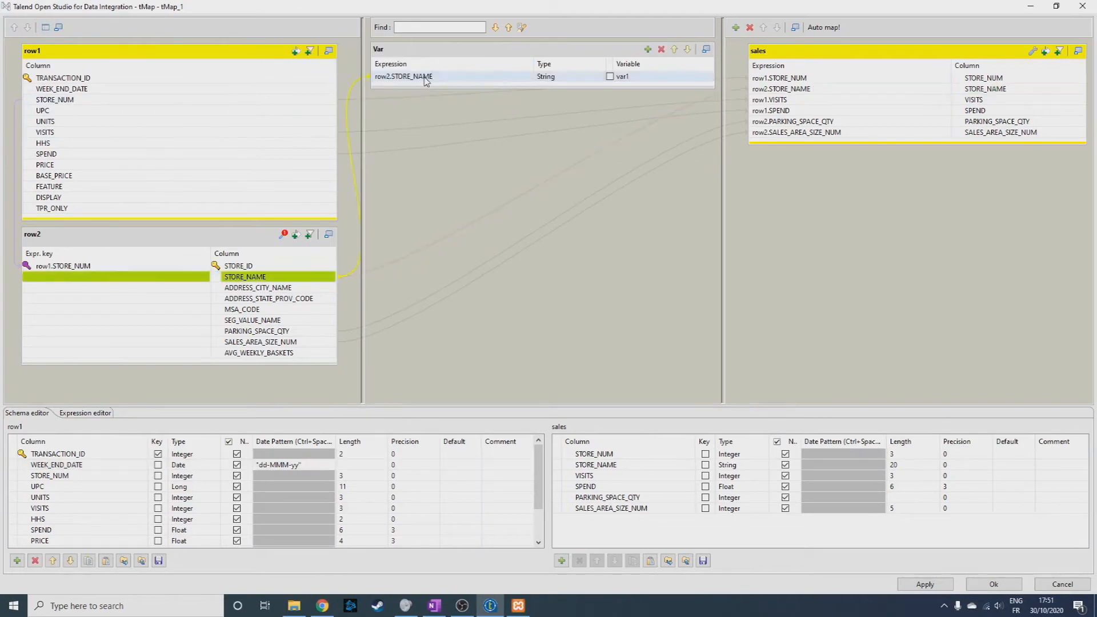
pyautogui.click(444, 80)
pyautogui.click(445, 80)
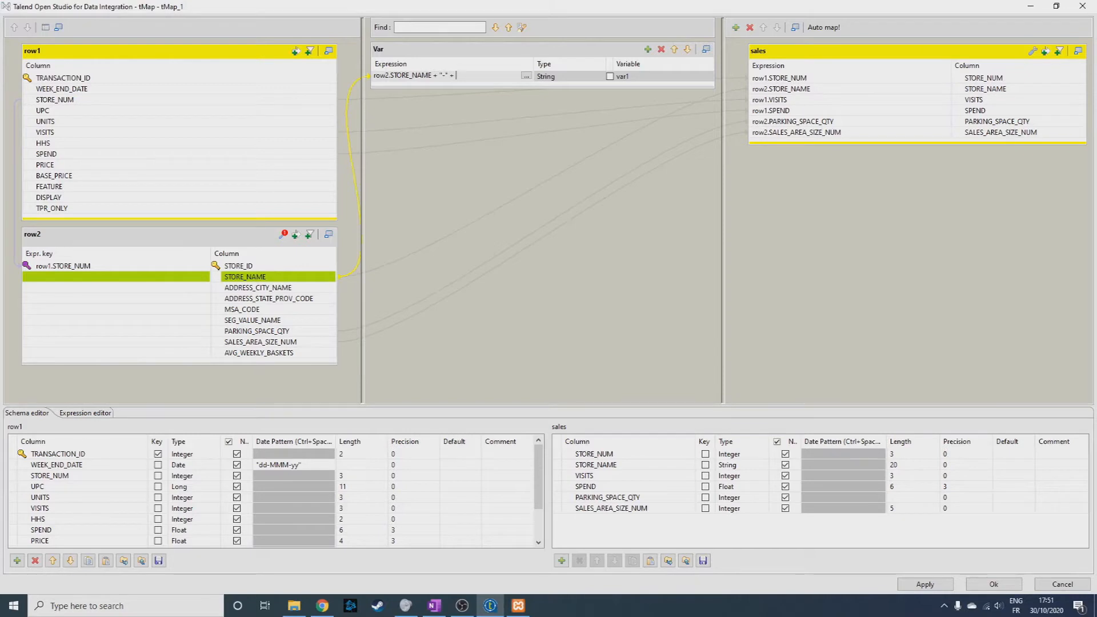
pyautogui.moveTo(258, 287); pyautogui.dragTo(467, 80)
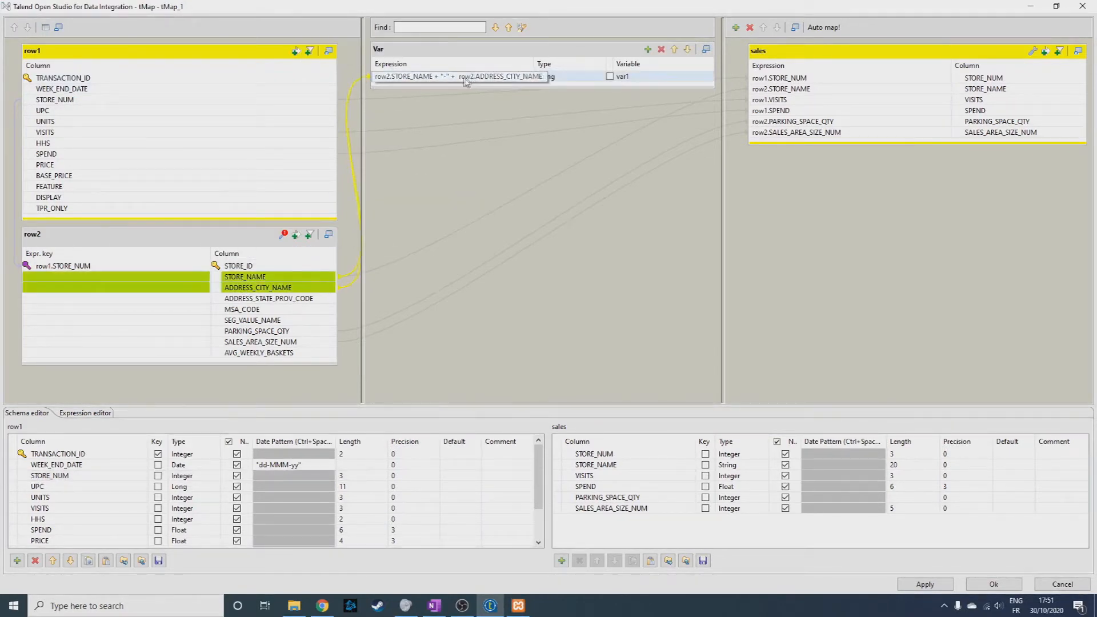
pyautogui.click(518, 78)
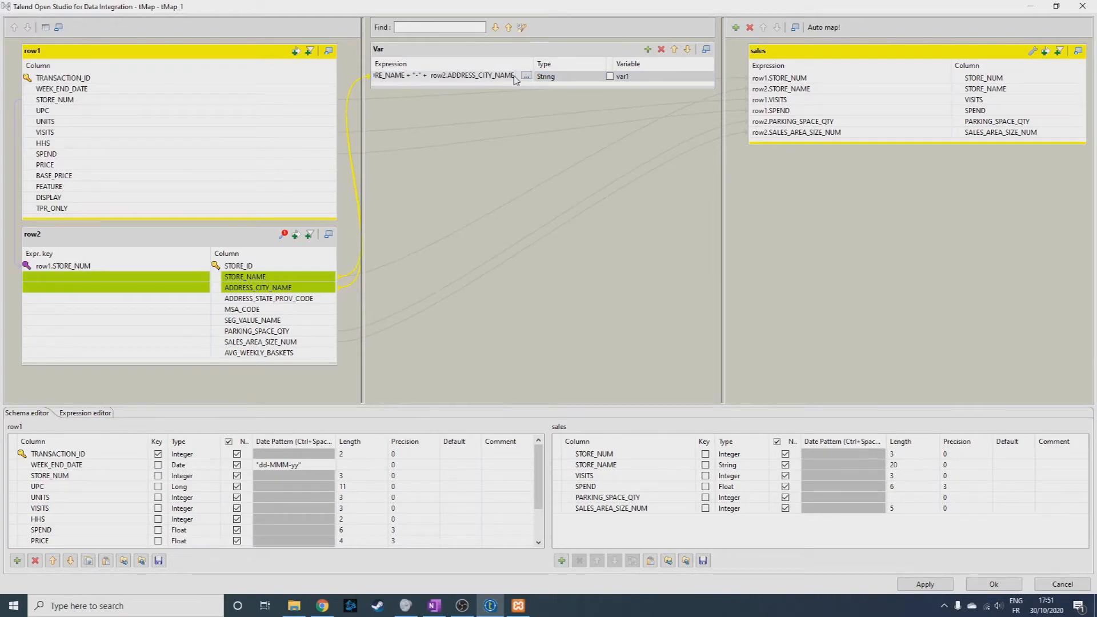
# Extend the variable's expression with row2.ADDRESS_STATE_PROV_CODE enclosed in parentheses, using " (" and ")".
pyautogui.write('+')
pyautogui.write('"')
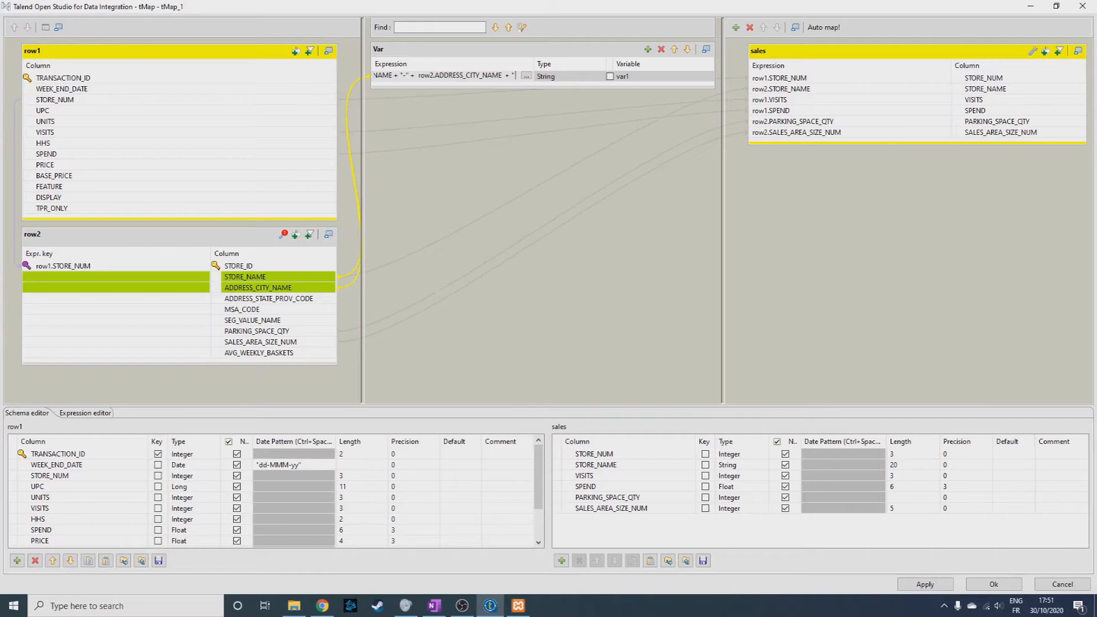
pyautogui.write(' (" +')
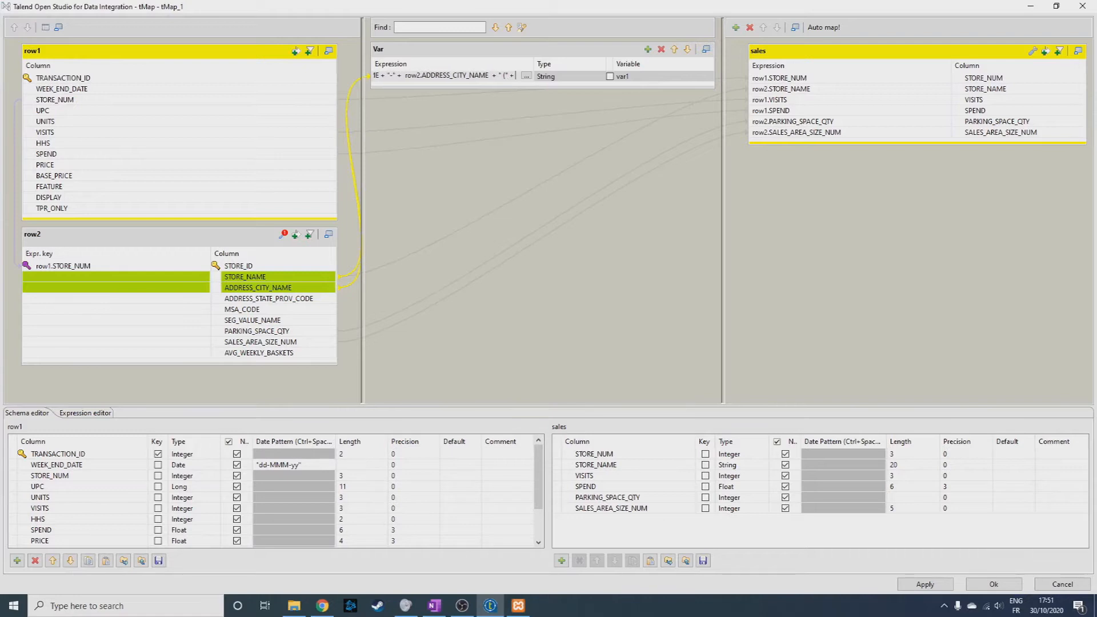
pyautogui.moveTo(269, 299); pyautogui.dragTo(515, 81)
pyautogui.click(516, 79)
pyautogui.click(516, 79)
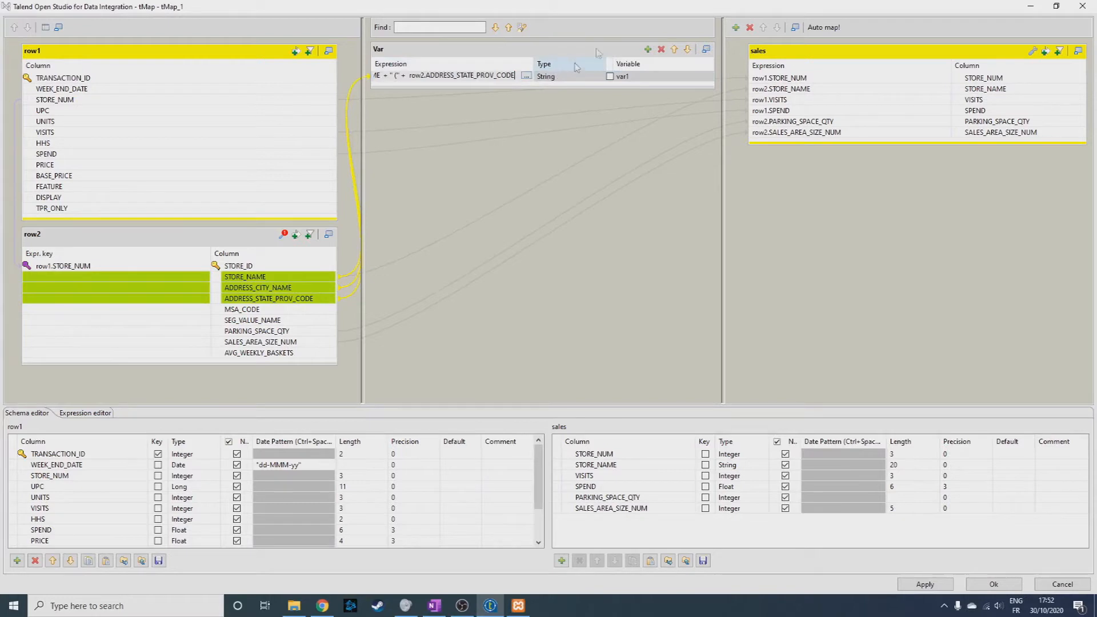
pyautogui.write('+")"')
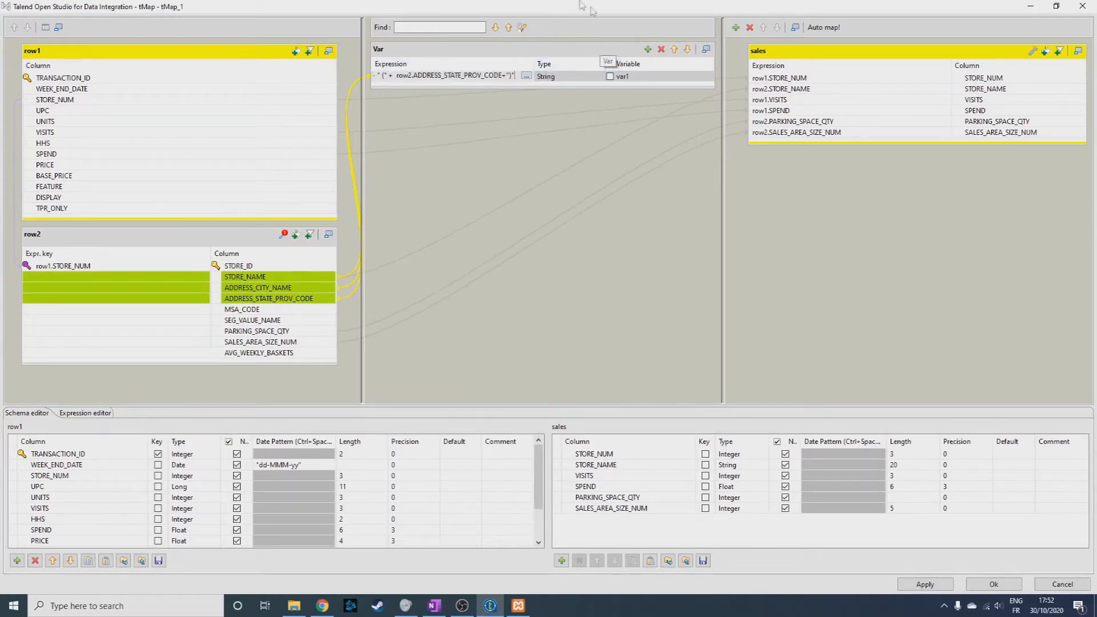
# Change the separator between the store name and city name in the variable's expression to " - ".
pyautogui.press('Left')
pyautogui.press('Left')
pyautogui.press('Left')
pyautogui.press('Left')
pyautogui.press('Left')
pyautogui.press('Left')
pyautogui.press('Left')
pyautogui.press('Left')
pyautogui.press('Left')
pyautogui.press('Left')
pyautogui.press('Left')
pyautogui.press('Left')
pyautogui.press('Left')
pyautogui.press('Left')
pyautogui.press('Left')
pyautogui.press('Left')
pyautogui.press('Left')
pyautogui.press('Left')
pyautogui.press('Left')
pyautogui.press('Left')
pyautogui.press('Left')
pyautogui.press('Left')
pyautogui.press('Left')
pyautogui.press('Left')
pyautogui.press('Left')
pyautogui.press('Left')
pyautogui.press('Left')
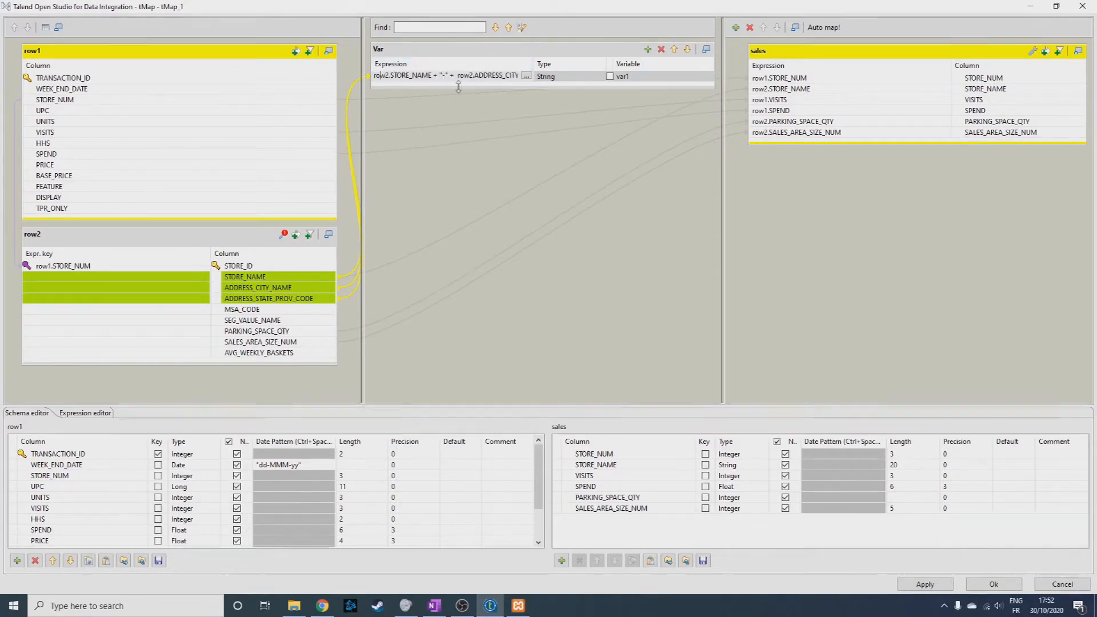
pyautogui.press('Right')
# Map the var1 variable to a new column in the sales output and move that column to first place.
pyautogui.moveTo(402, 75); pyautogui.dragTo(809, 65)
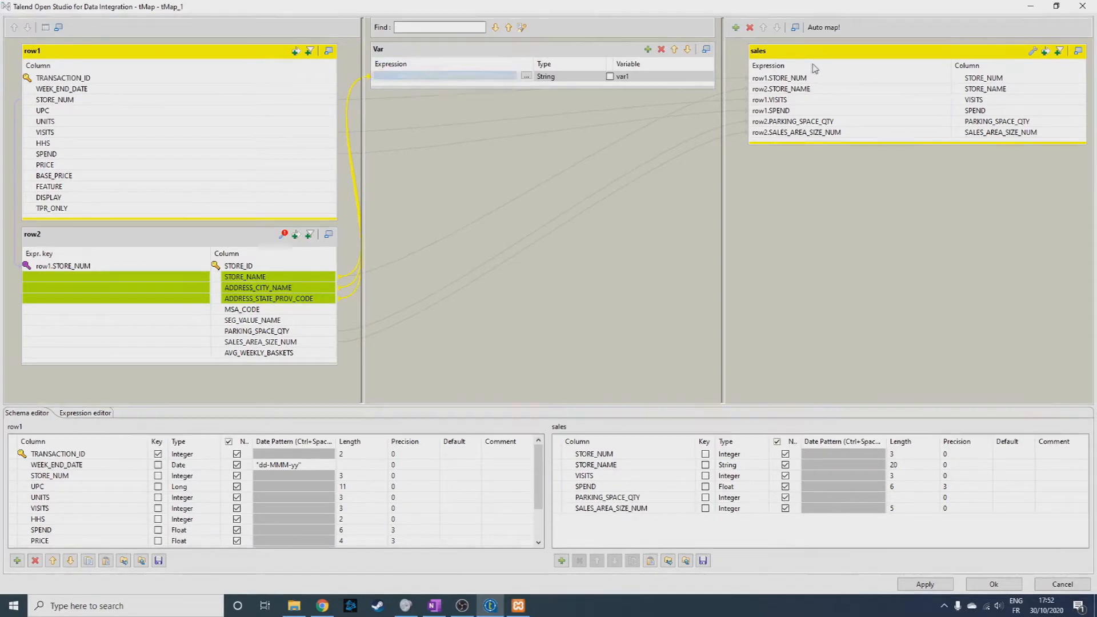
pyautogui.moveTo(642, 80)
pyautogui.mouseDown()
pyautogui.moveTo(834, 71)
pyautogui.moveTo(833, 142)
pyautogui.moveTo(800, 69)
pyautogui.moveTo(822, 144)
pyautogui.mouseUp()
pyautogui.click(821, 143)
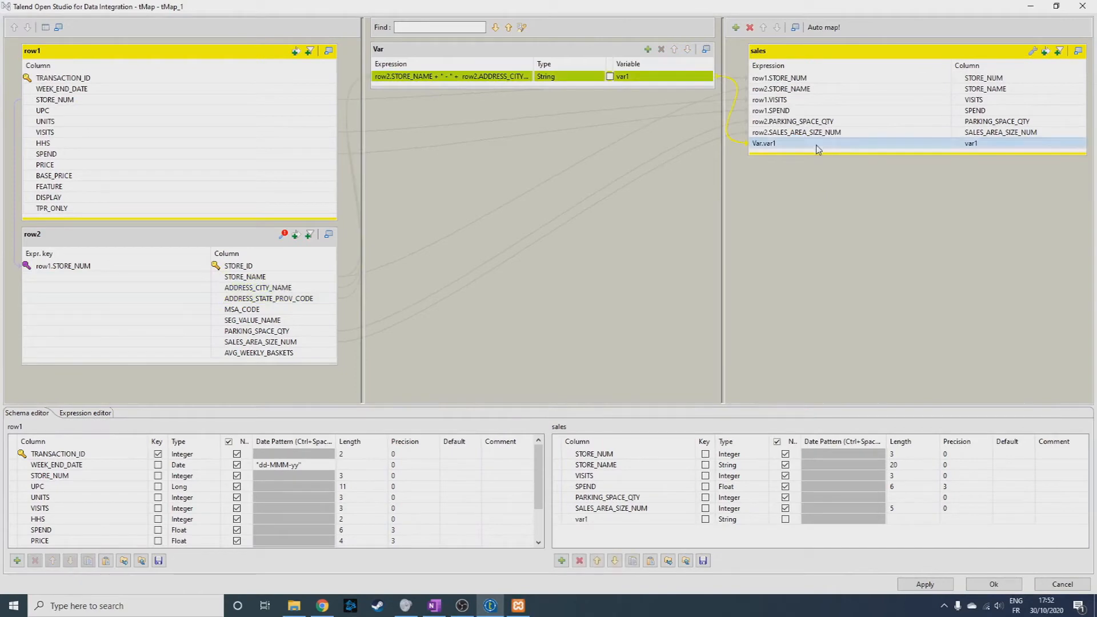
pyautogui.click(598, 561)
pyautogui.click(598, 561)
pyautogui.click(598, 561)
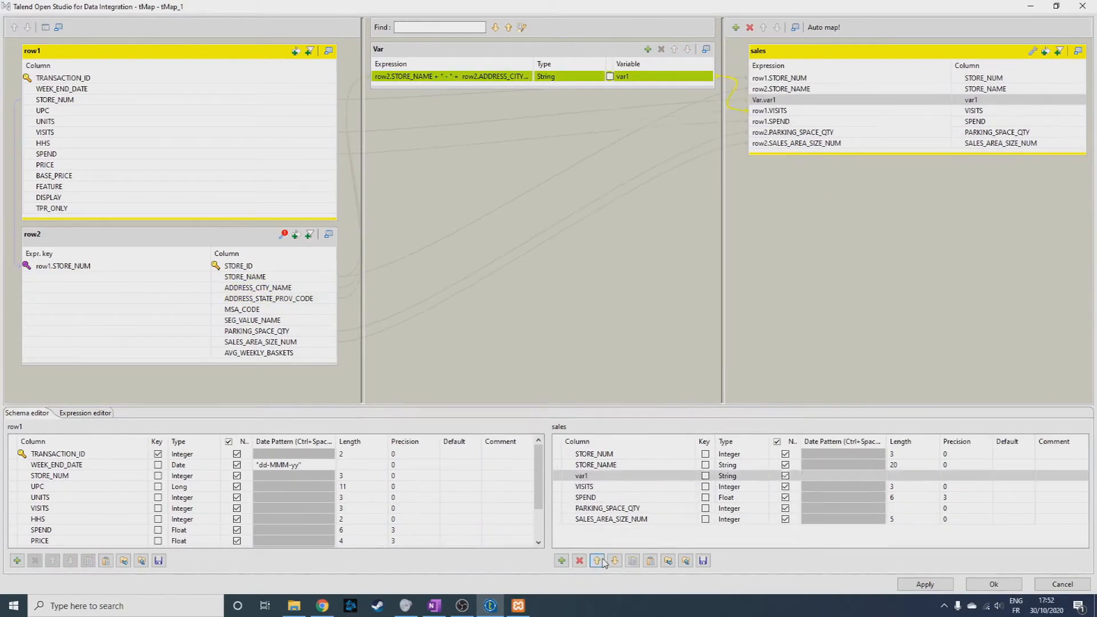
pyautogui.click(598, 561)
pyautogui.click(598, 561)
pyautogui.click(598, 560)
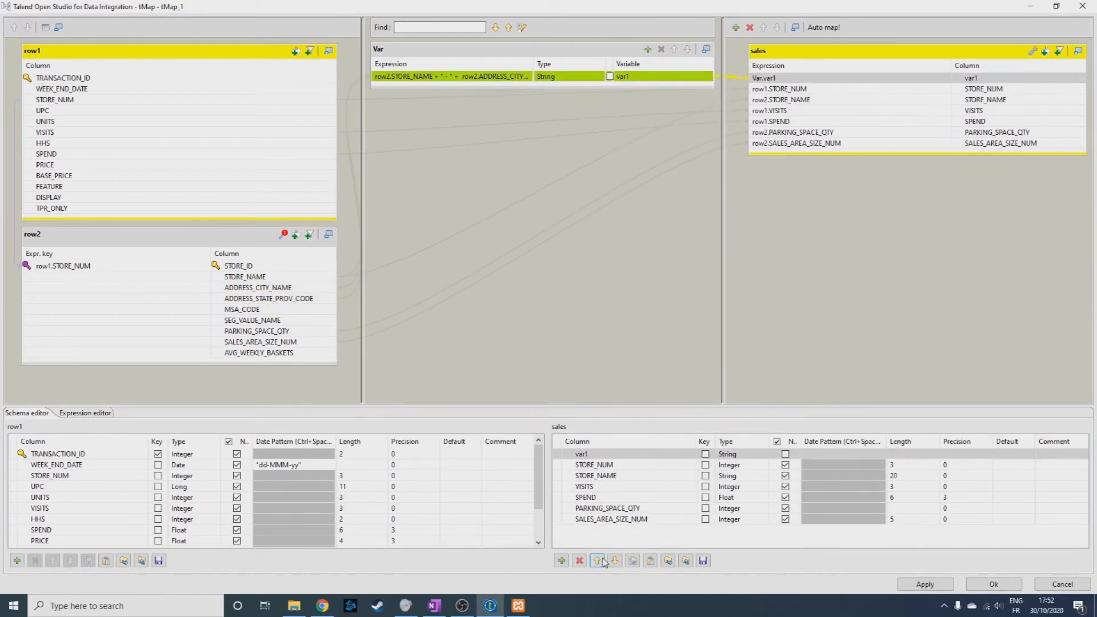
# Rename the tMap variable as STORE_NAME_new, accepting the update of its references.
pyautogui.click(620, 77)
pyautogui.write('STO')
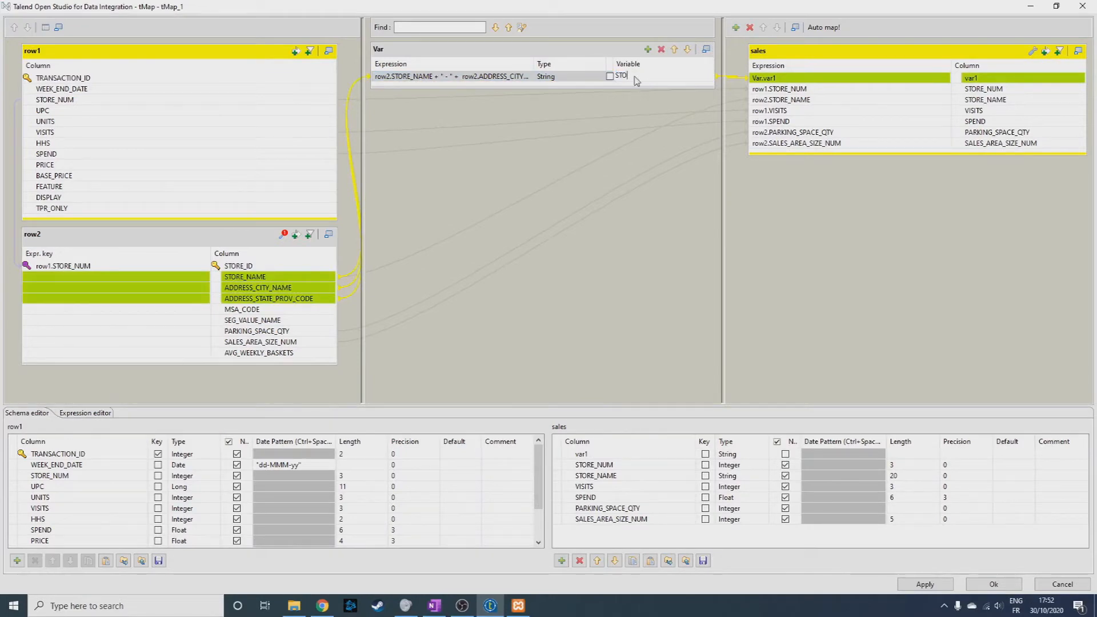
pyautogui.write('RE_NAME')
pyautogui.click(694, 82)
pyautogui.click(607, 308)
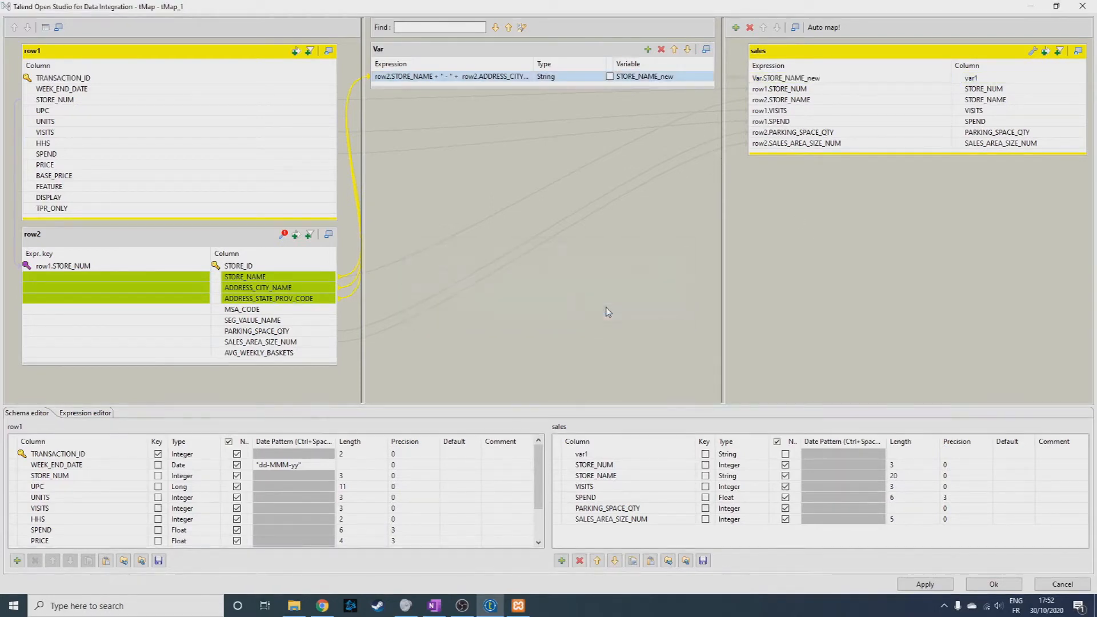
# Apply the tMap changes with schema propagation and rerun the yankee_goods job to check the combined store names.
pyautogui.click(800, 100)
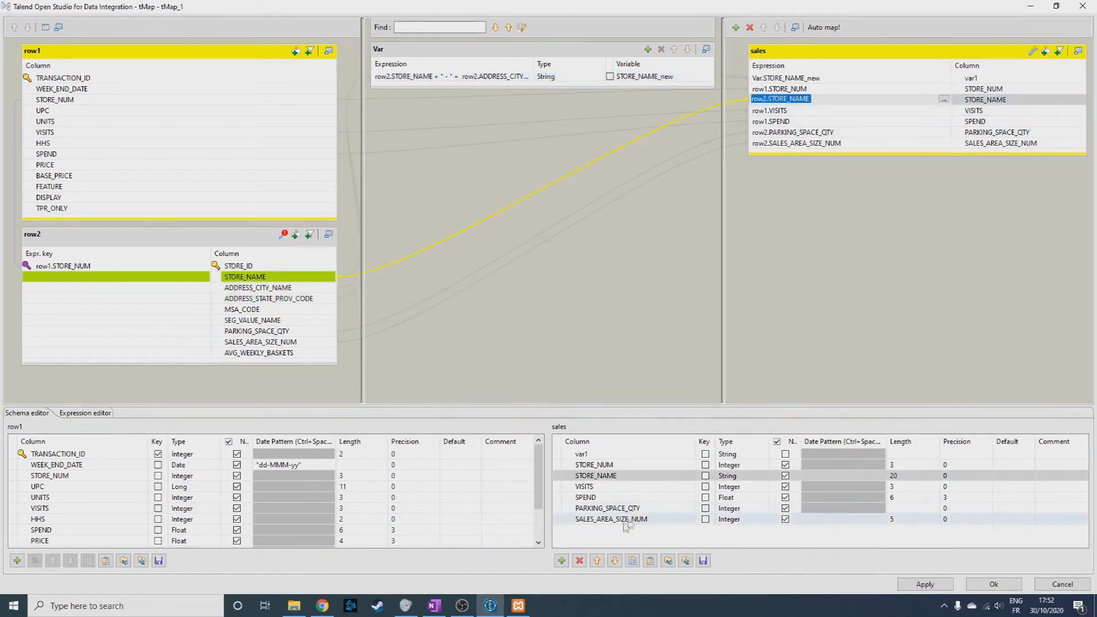
pyautogui.click(934, 587)
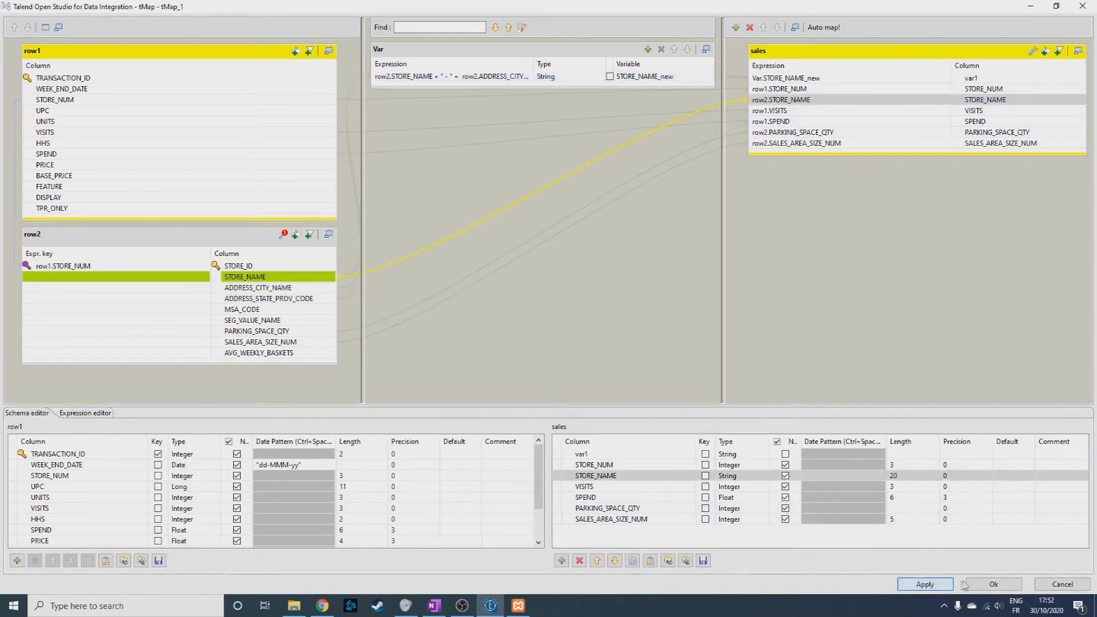
pyautogui.click(992, 585)
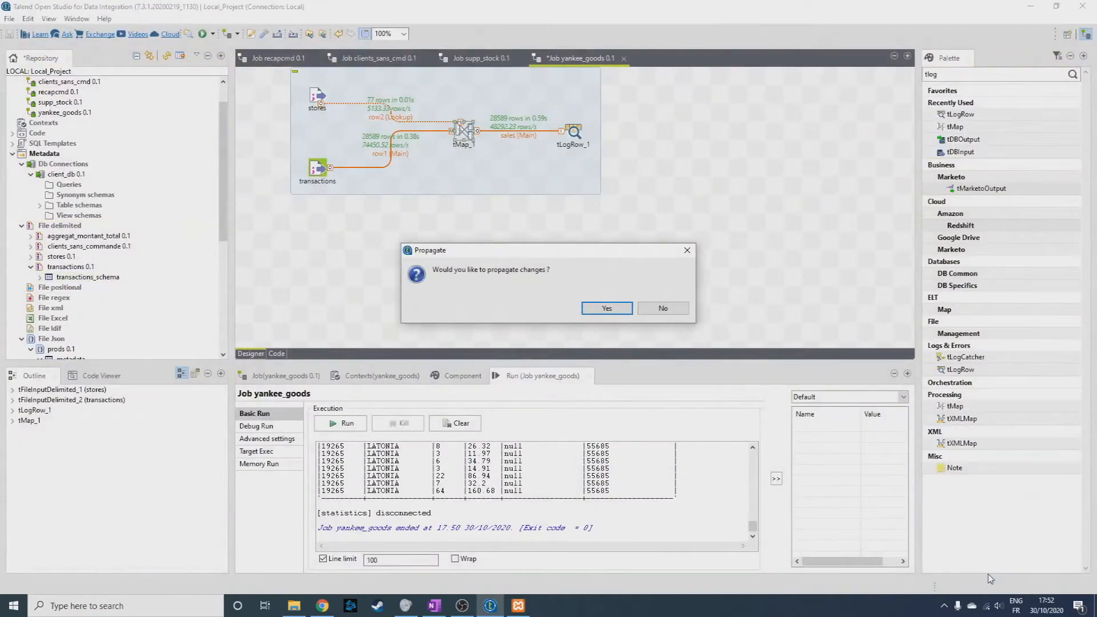
pyautogui.click(610, 308)
pyautogui.click(566, 129)
pyautogui.click(346, 424)
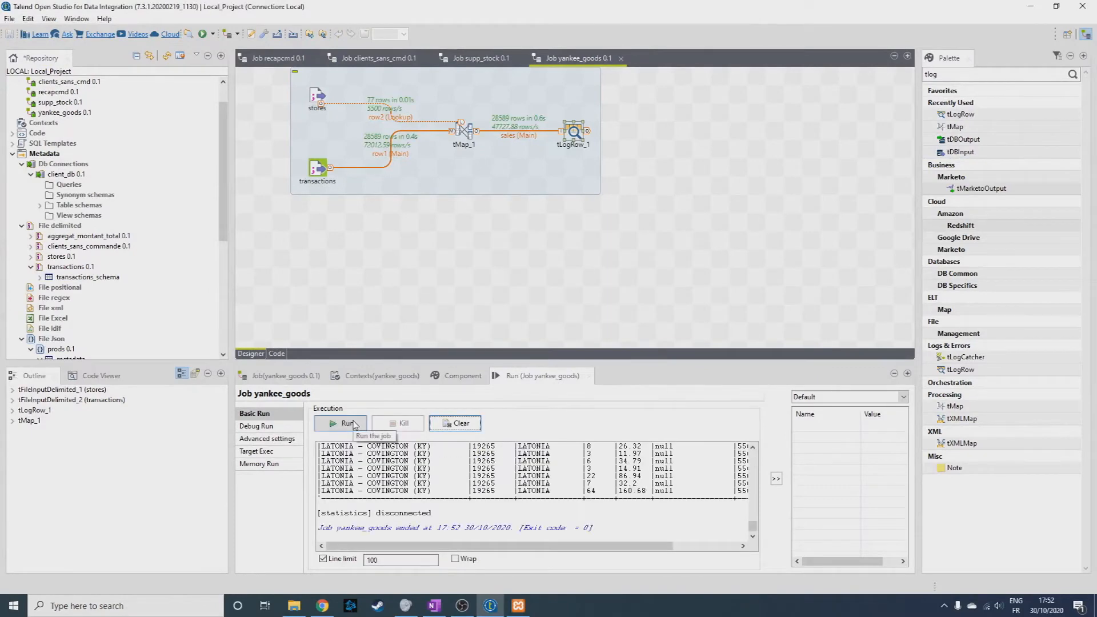
pyautogui.moveTo(753, 526); pyautogui.dragTo(754, 449)
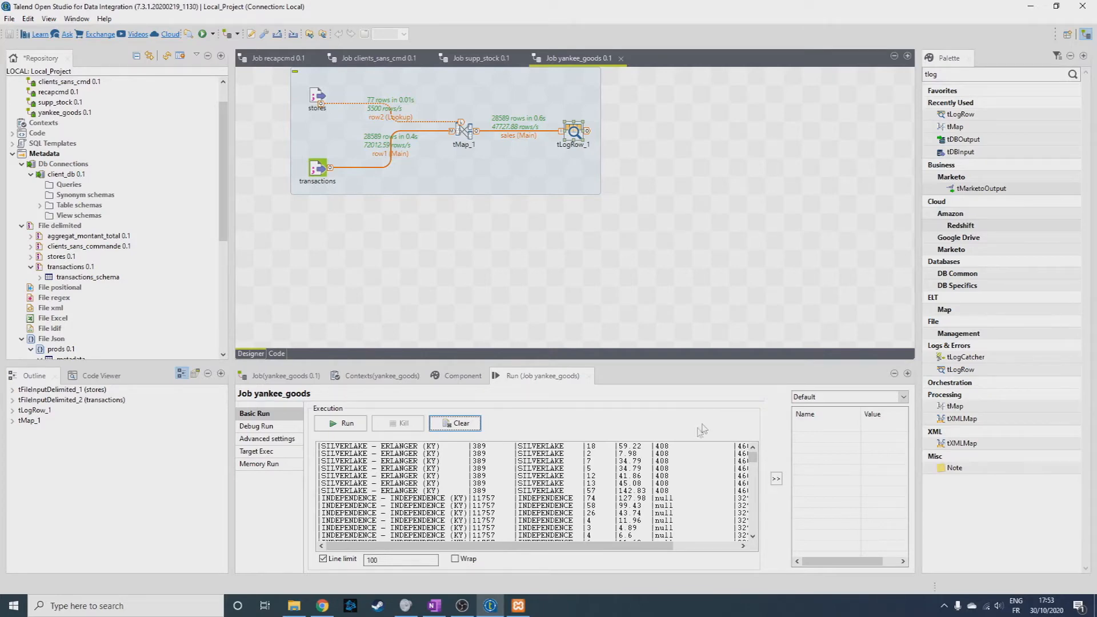
# Duplicate the yankee_goods job under the name yankee_goods_aggregate.
pyautogui.click(30, 268)
pyautogui.scroll(1, 219, 200)
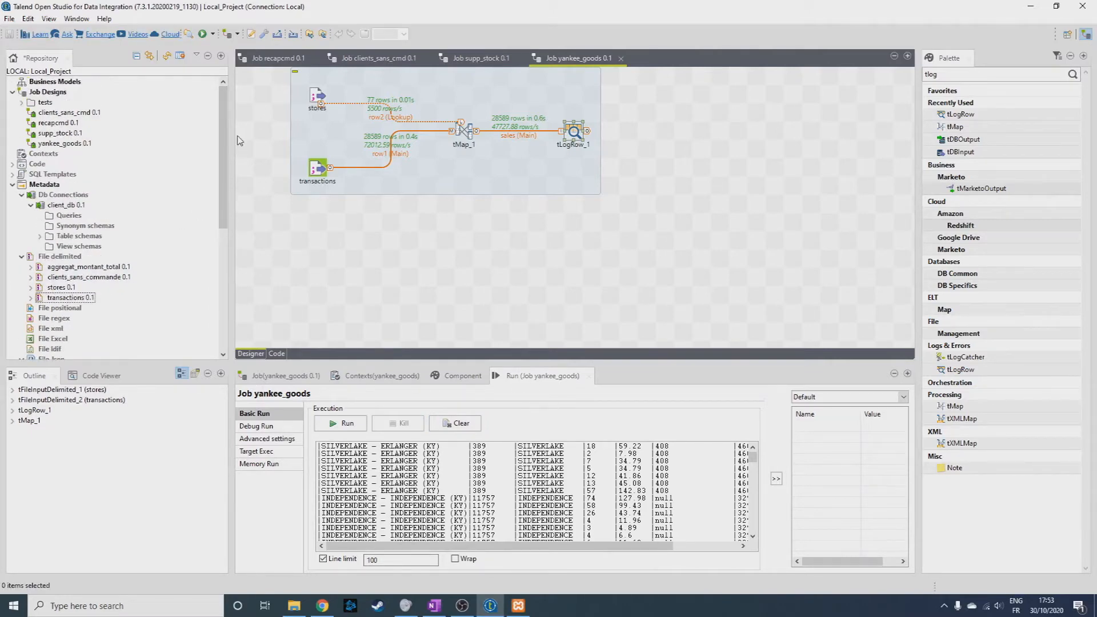
pyautogui.rightClick(76, 147)
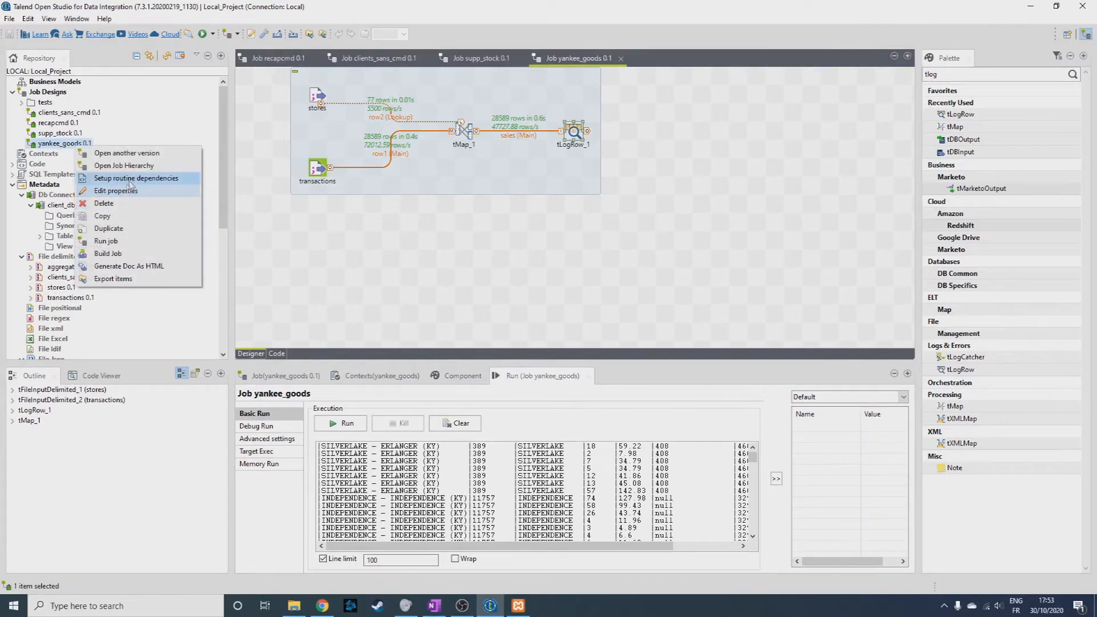
pyautogui.click(109, 228)
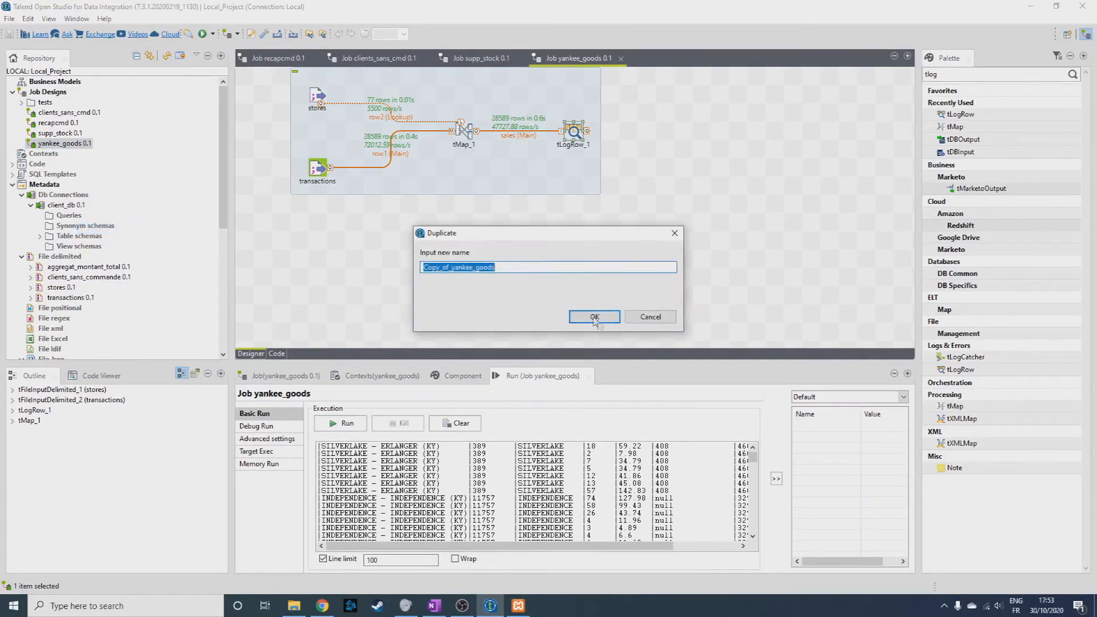
pyautogui.write('yankee_g')
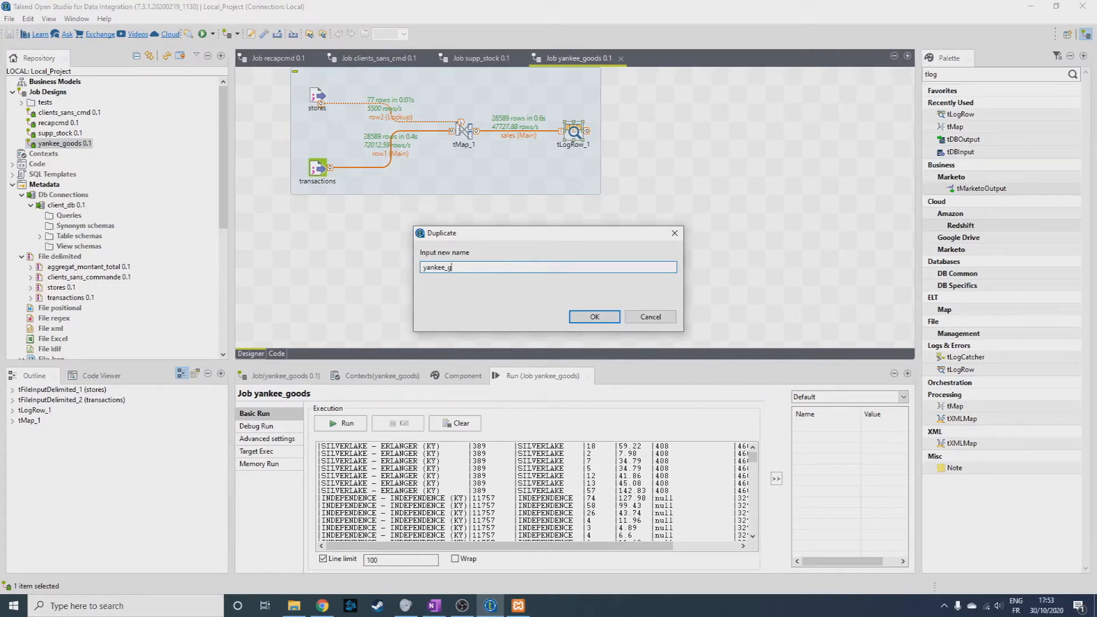
pyautogui.write('oods')
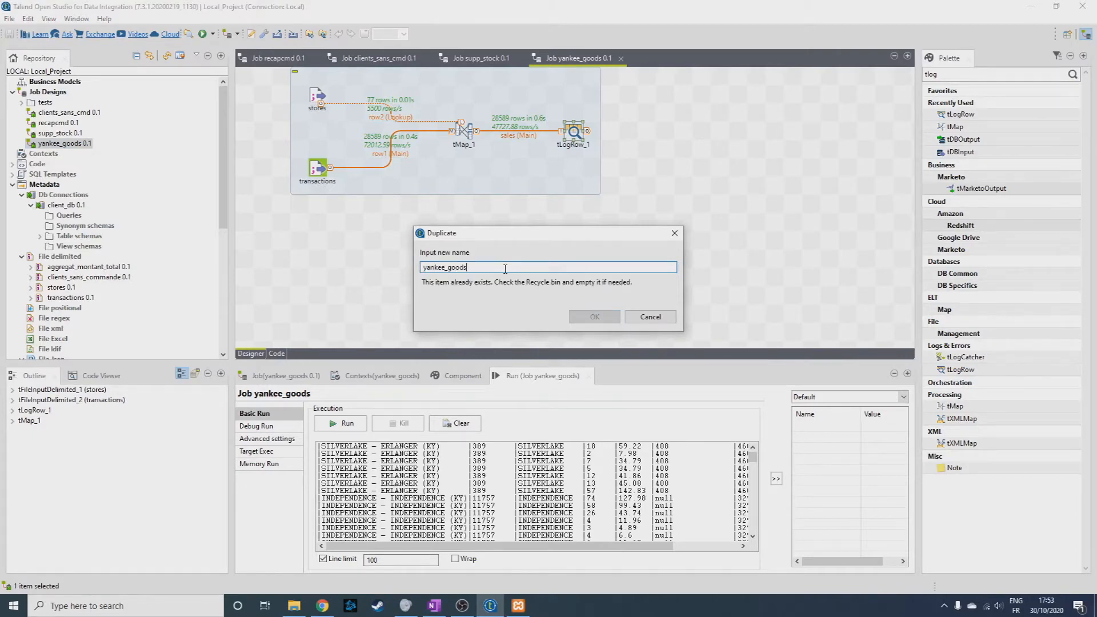
pyautogui.write('_aggregate')
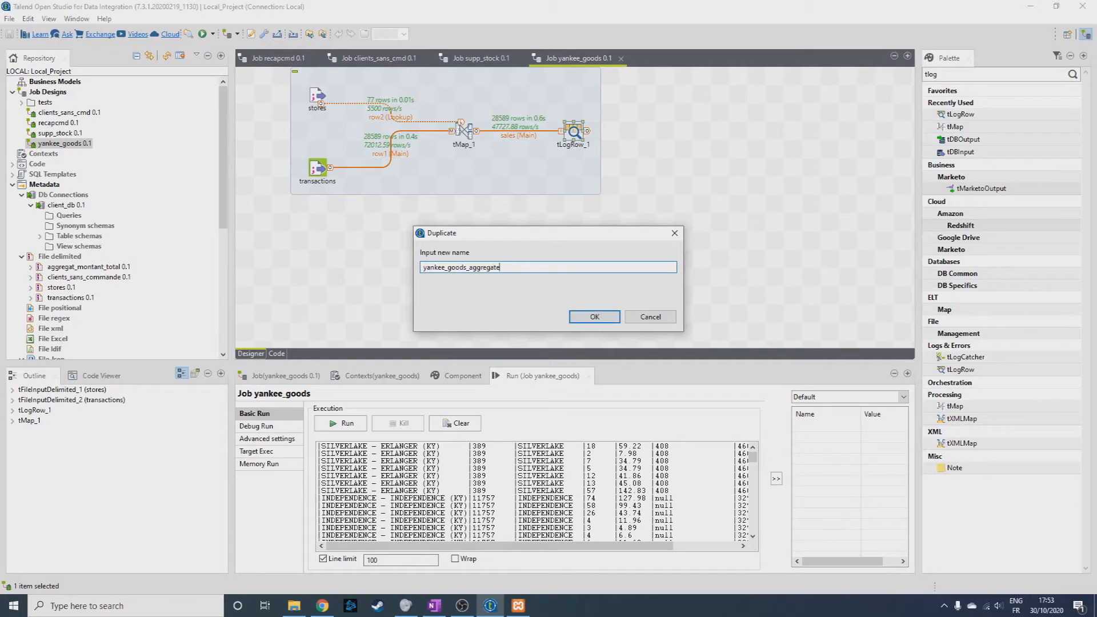
pyautogui.press('Return')
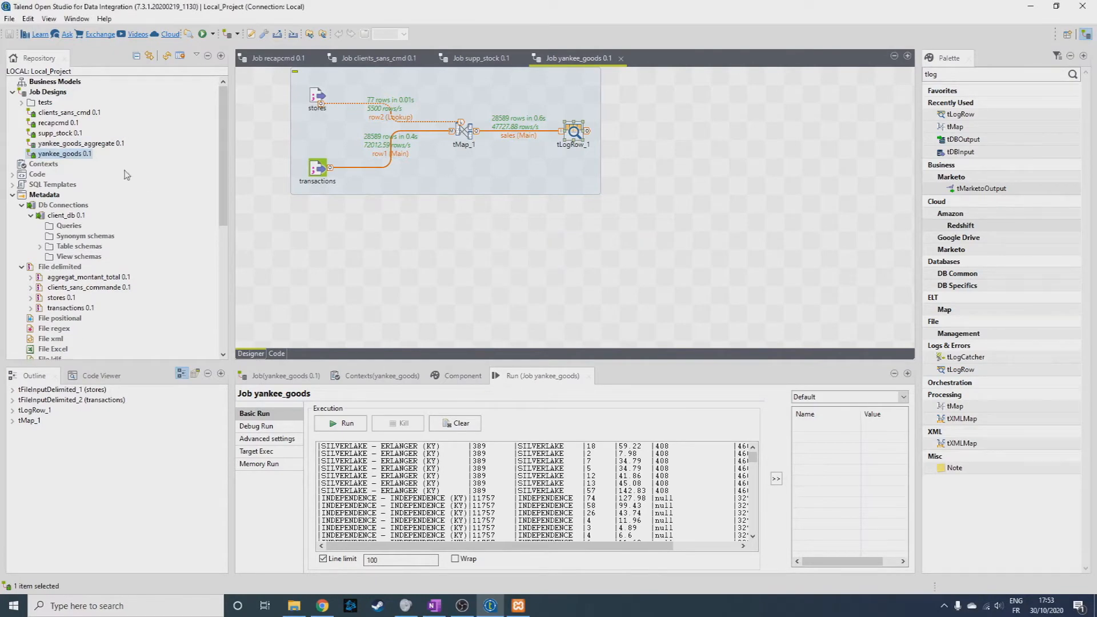
# In the yankee_goods_aggregate job, add a tAggregateRow component and link the tLogRow to it.
pyautogui.click(100, 145)
pyautogui.doubleClick(101, 145)
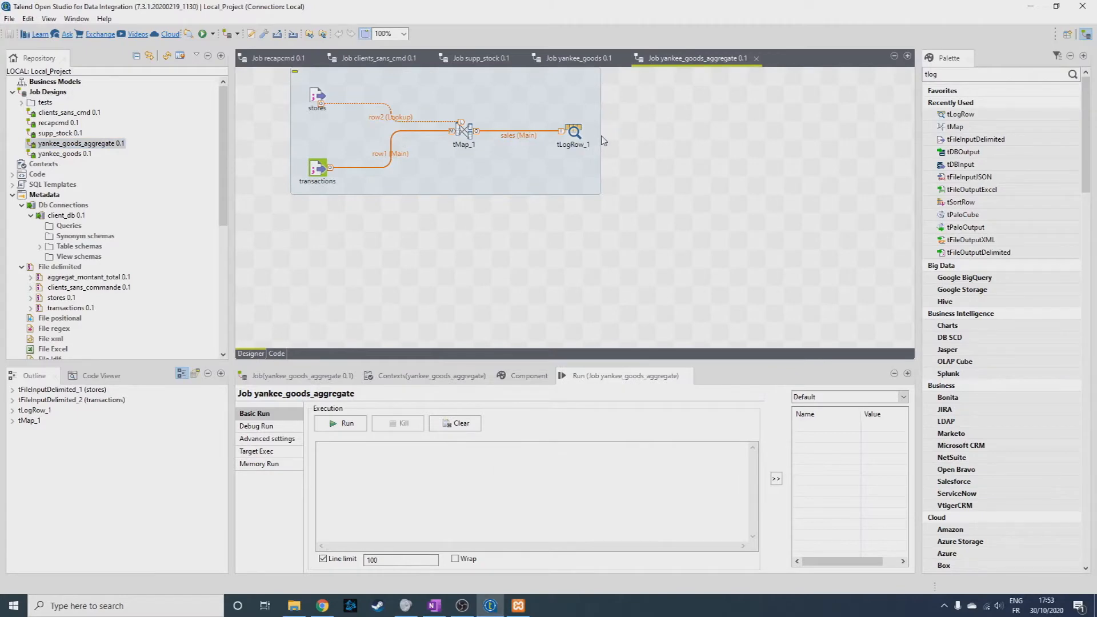
pyautogui.click(952, 75)
pyautogui.write('aggregate')
pyautogui.press('Return')
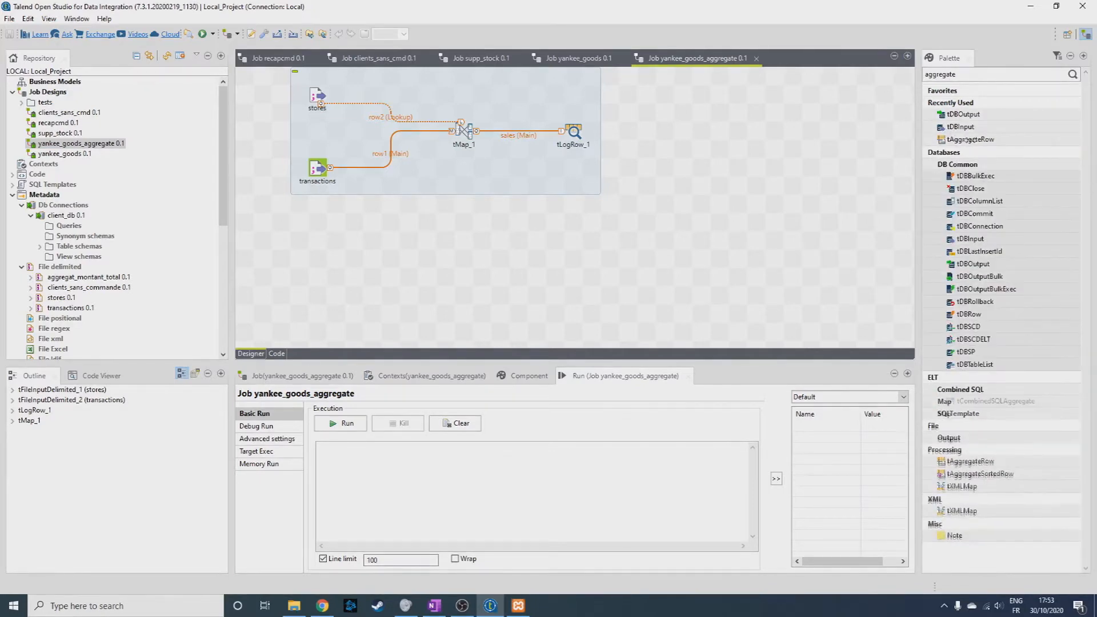
pyautogui.moveTo(972, 141); pyautogui.dragTo(646, 142)
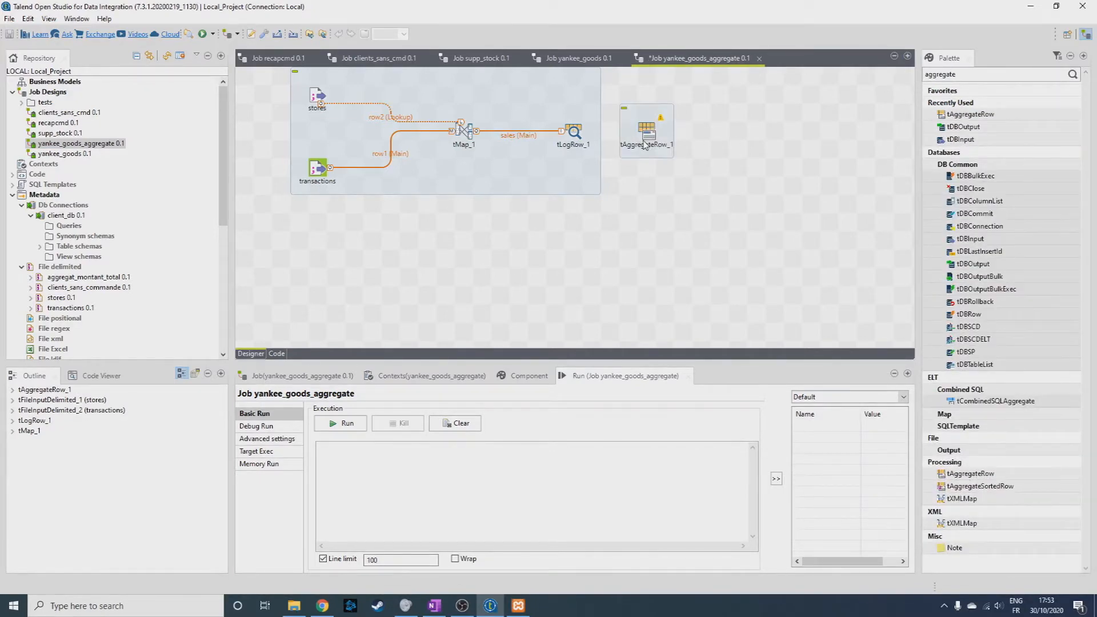
pyautogui.moveTo(586, 131); pyautogui.dragTo(650, 135)
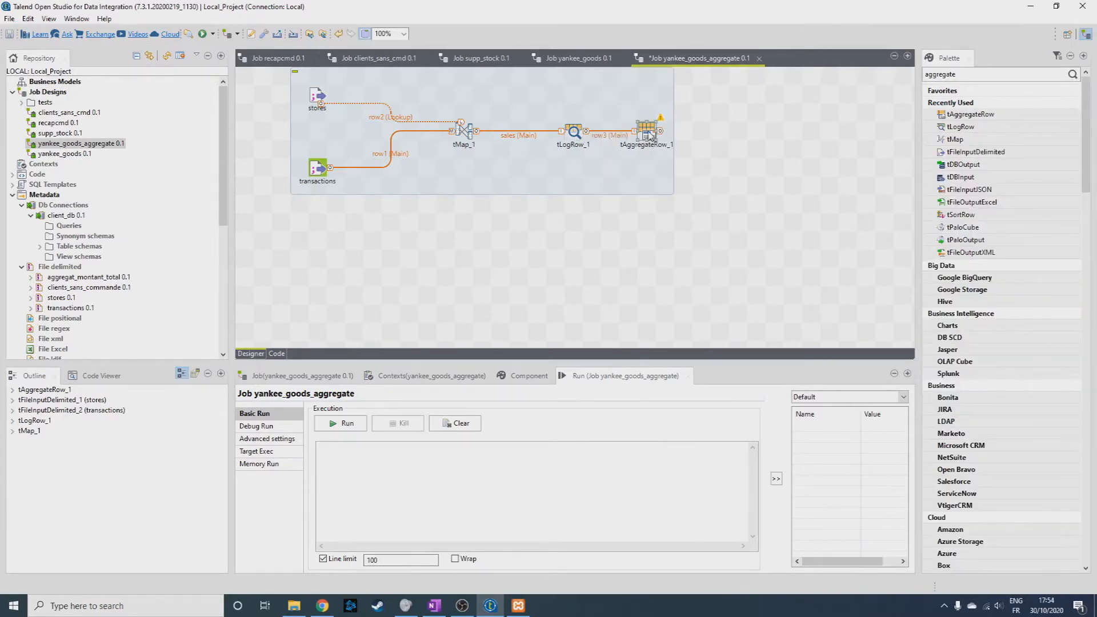
# In the tAggregateRow schema, copy the STORE_NUM and STORE_NAME input columns to the output.
pyautogui.doubleClick(650, 135)
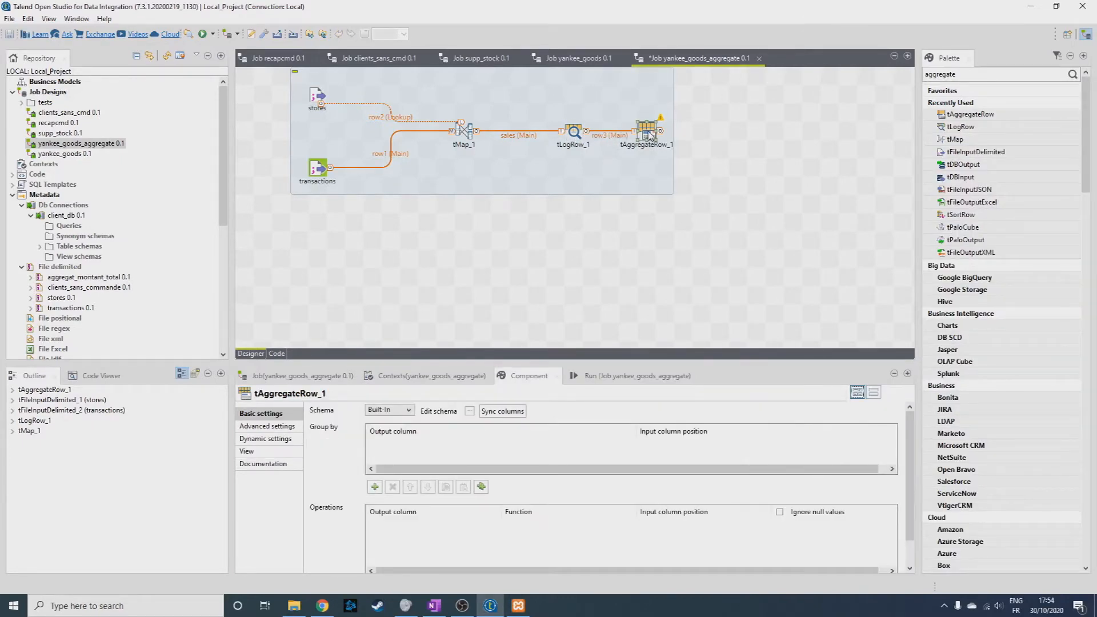
pyautogui.click(469, 411)
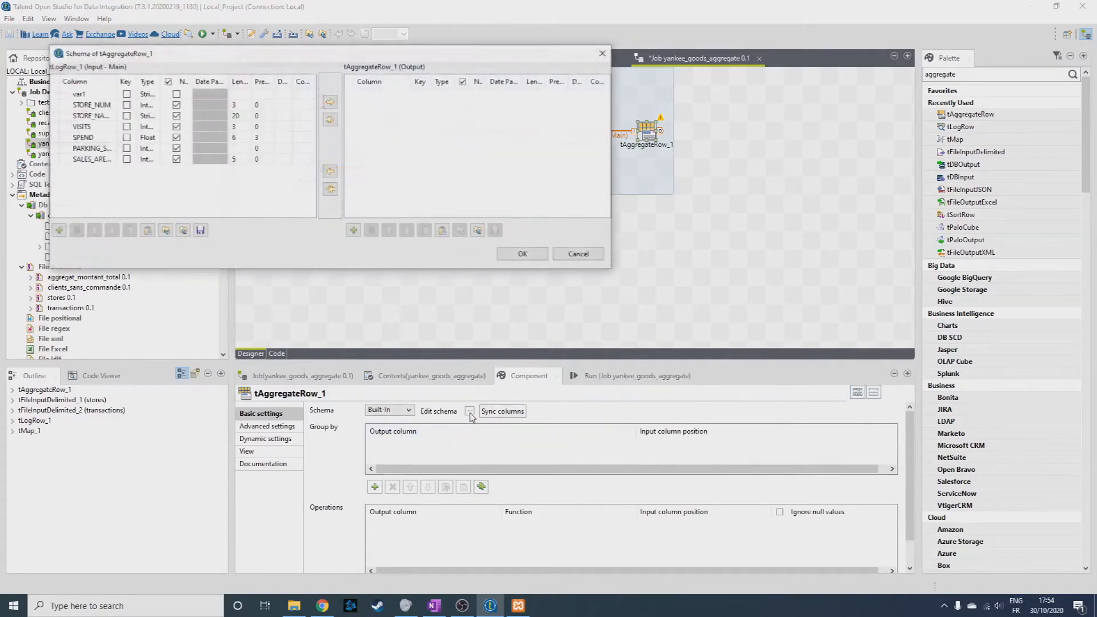
pyautogui.click(91, 107)
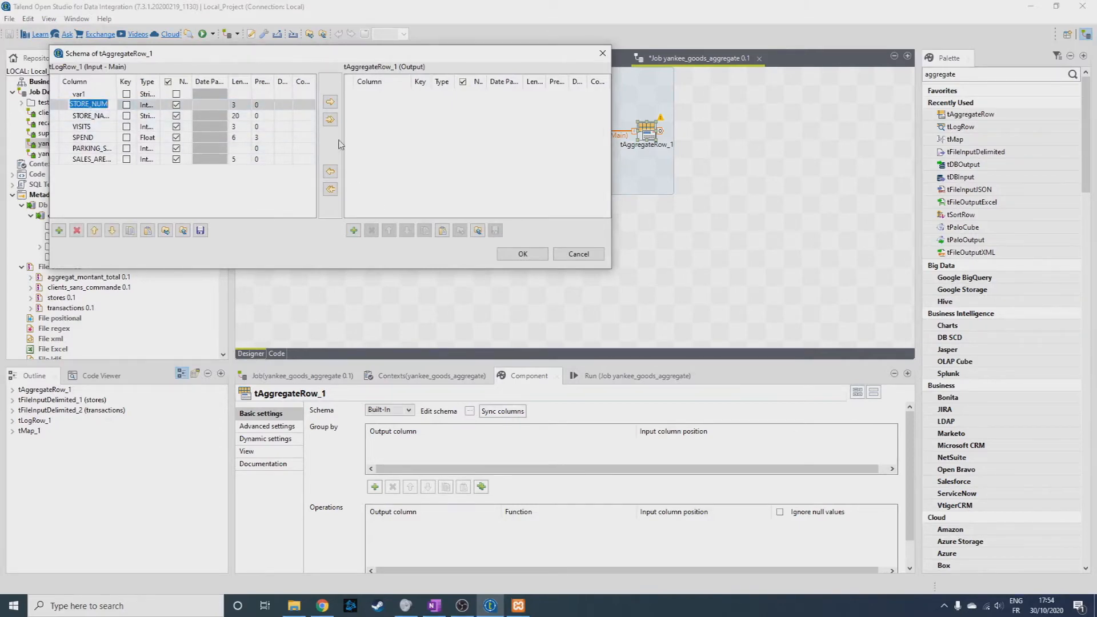
pyautogui.click(330, 102)
pyautogui.click(303, 117)
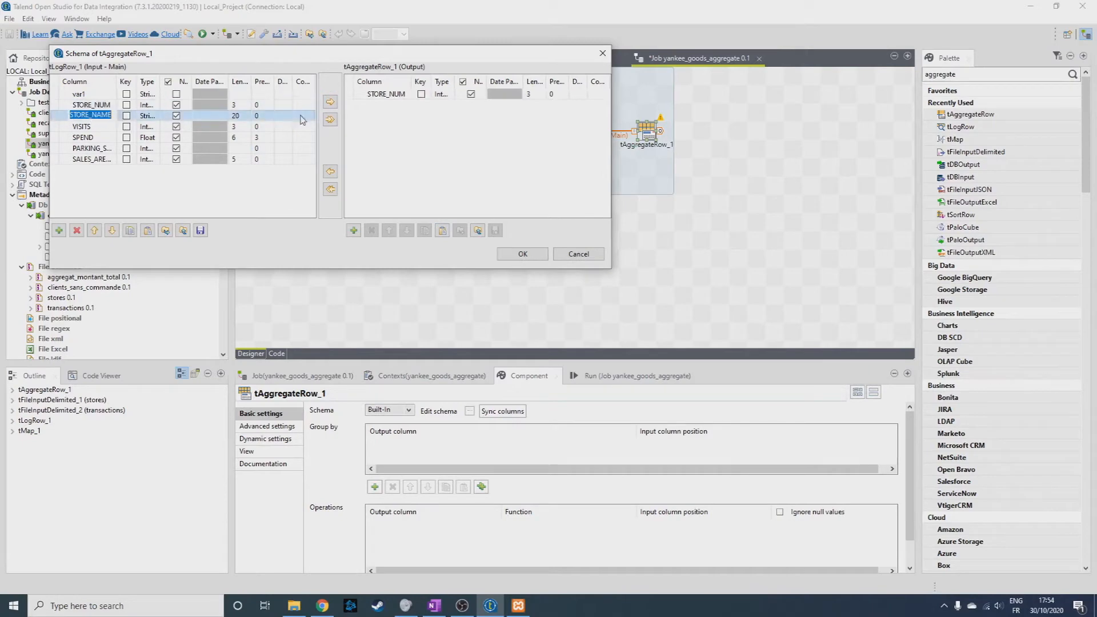
pyautogui.click(330, 101)
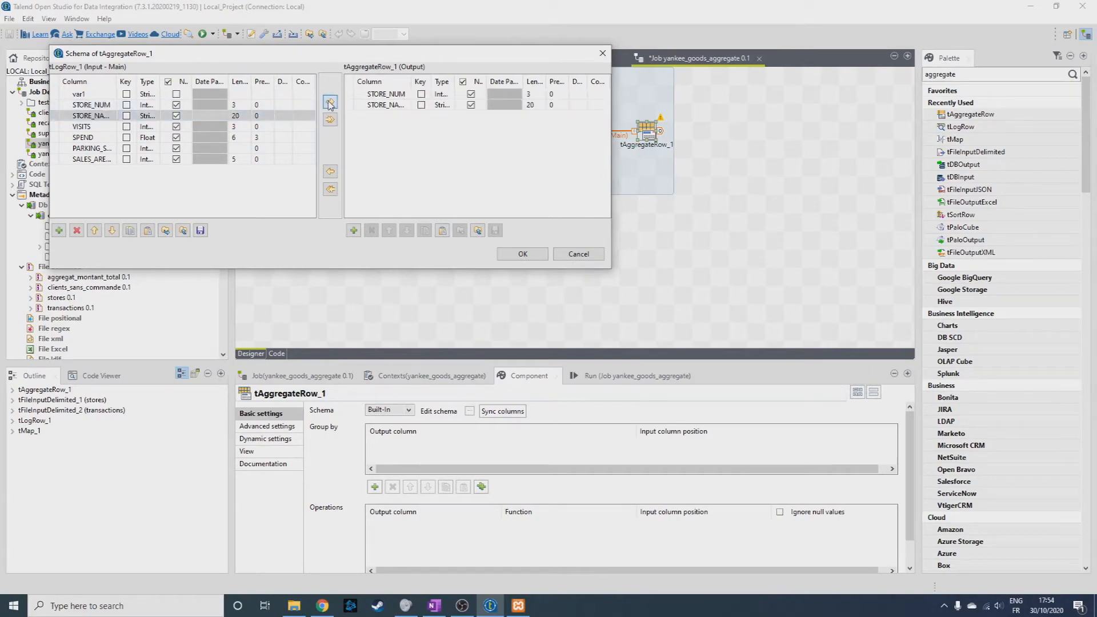
pyautogui.moveTo(411, 82)
pyautogui.mouseDown()
pyautogui.moveTo(450, 82)
pyautogui.moveTo(427, 83)
pyautogui.mouseUp()
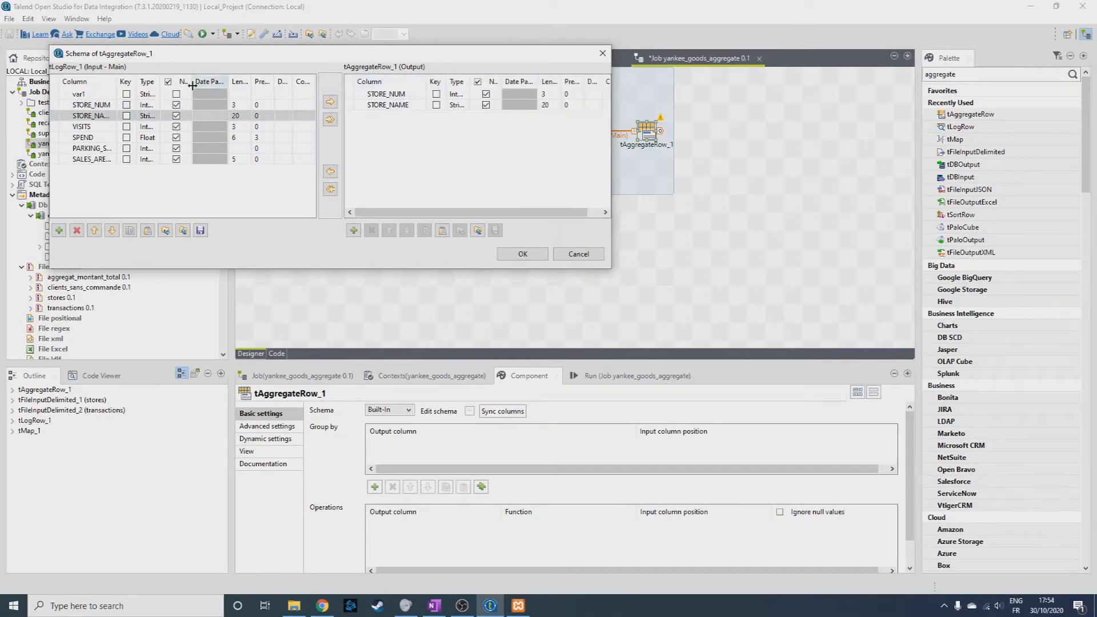
pyautogui.moveTo(117, 82); pyautogui.dragTo(164, 81)
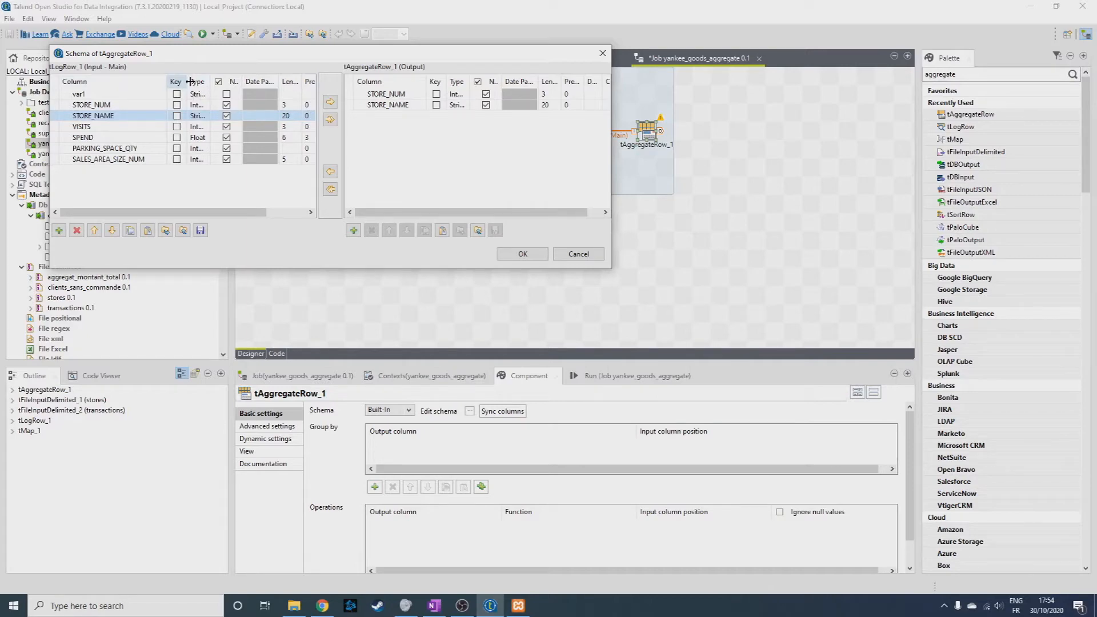
# Add a GLOBAL_SALES output column of type Float, mark STORE_NUM as the key, and accept the schema.
pyautogui.click(354, 230)
pyautogui.write('GLOBAL_SALES')
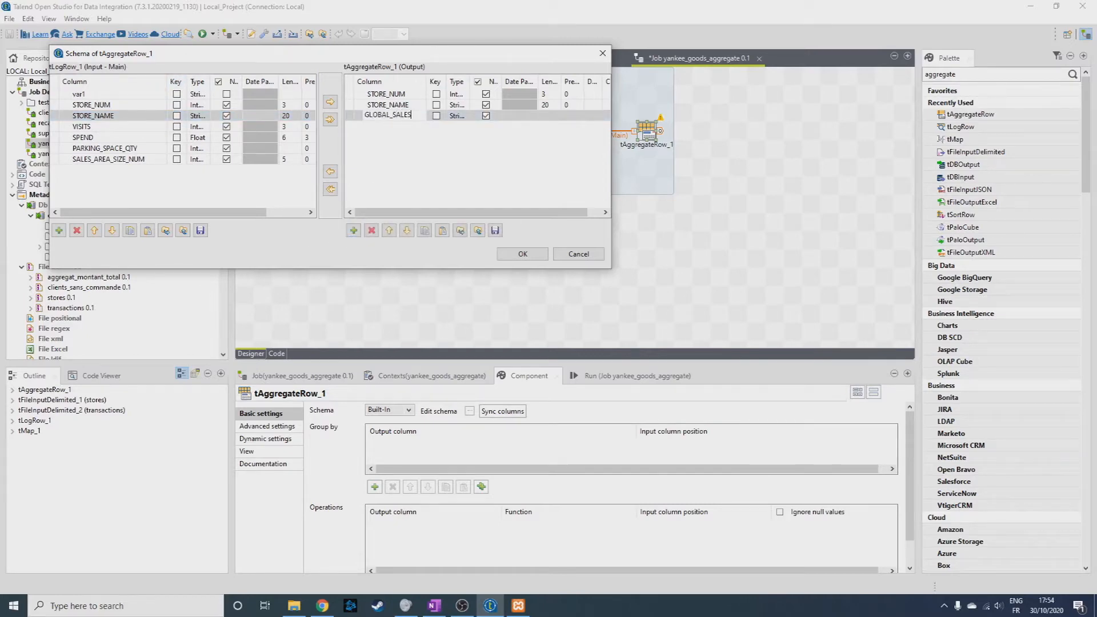
pyautogui.click(472, 149)
pyautogui.moveTo(472, 81); pyautogui.dragTo(507, 81)
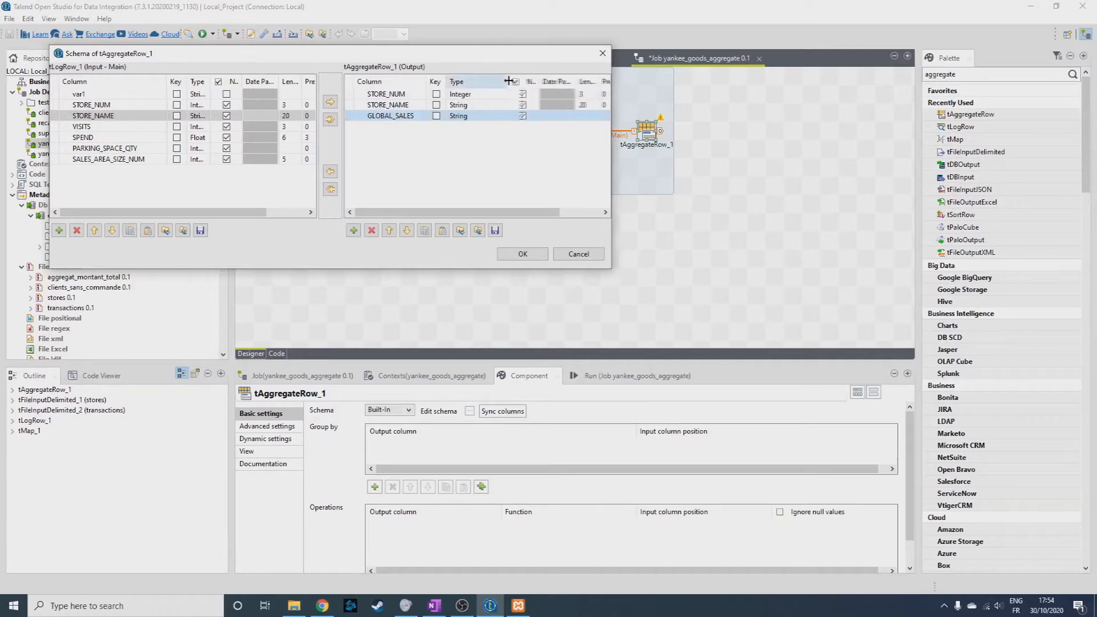
pyautogui.click(437, 94)
pyautogui.click(504, 117)
pyautogui.click(504, 117)
pyautogui.click(503, 116)
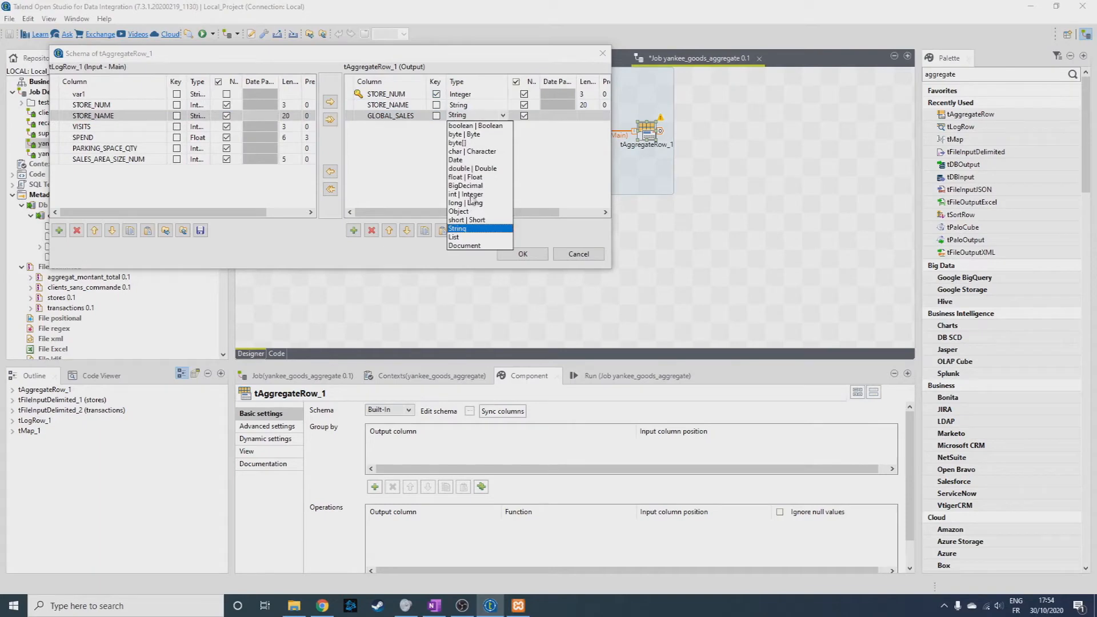
pyautogui.click(471, 176)
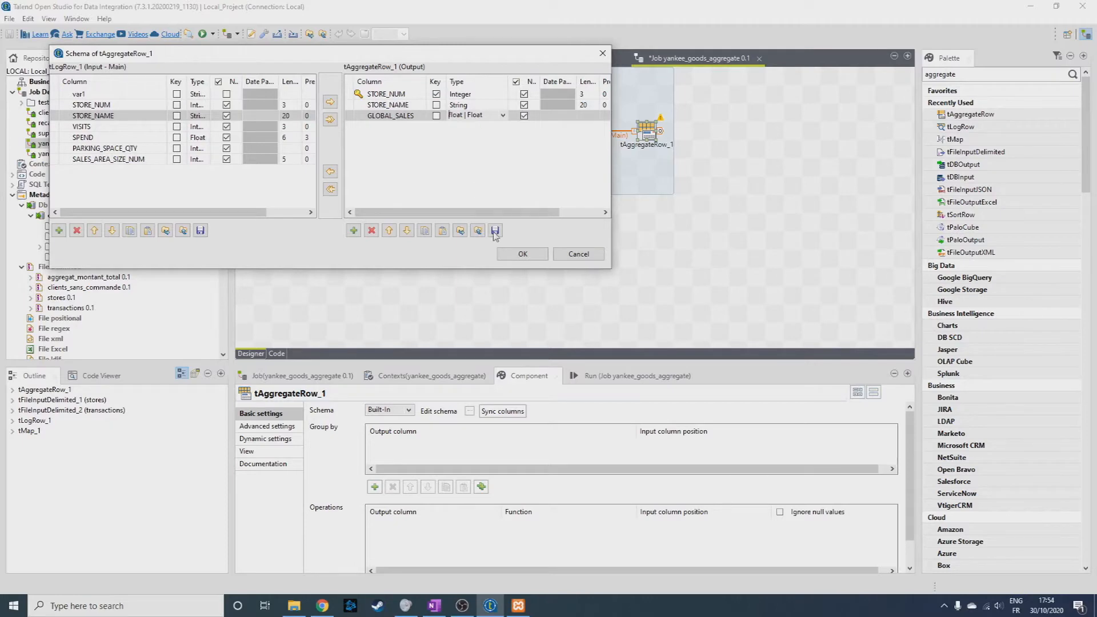
pyautogui.click(523, 254)
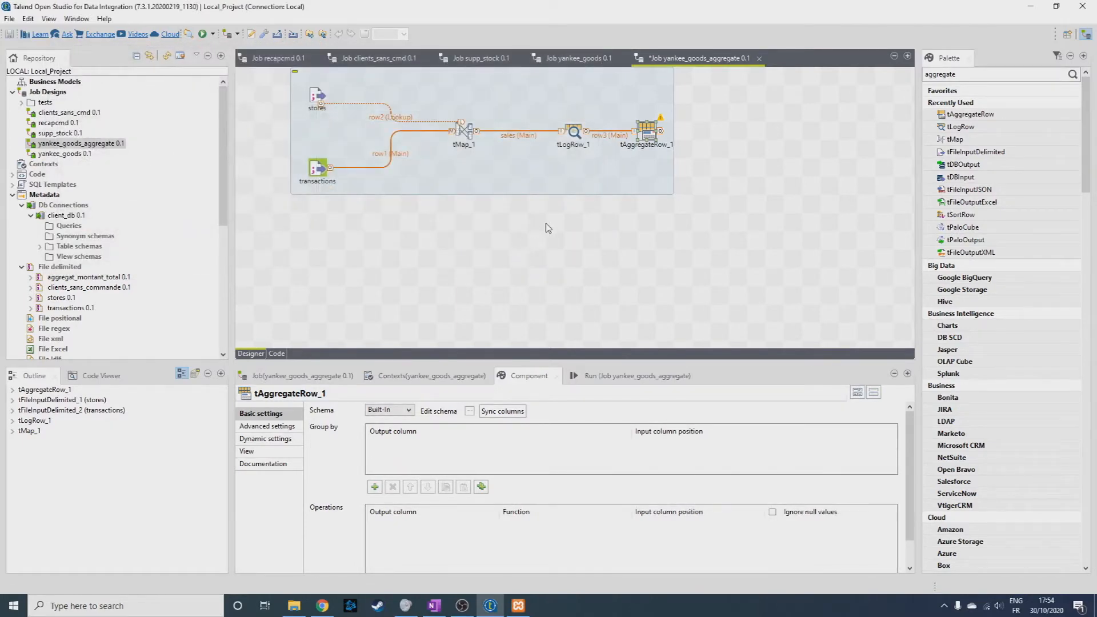
# Group tAggregateRow by STORE_NUM and STORE_NAME, and compute GLOBAL_SALES as the sum of STORE_NUM, ignoring null values.
pyautogui.click(375, 487)
pyautogui.click(375, 487)
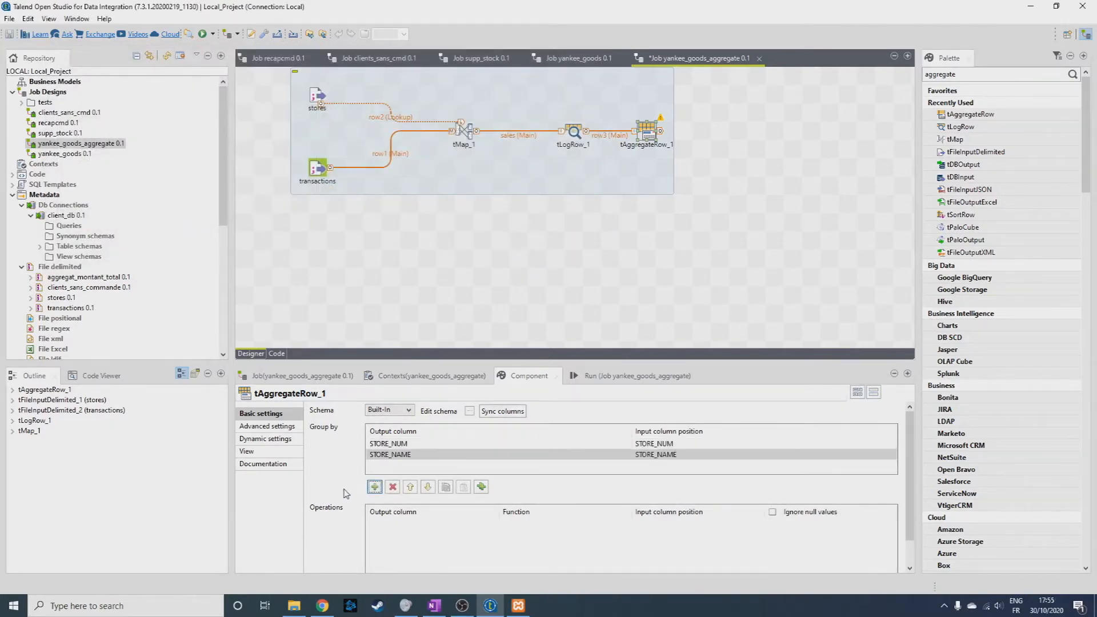
pyautogui.scroll(-1, 369, 530)
pyautogui.click(375, 559)
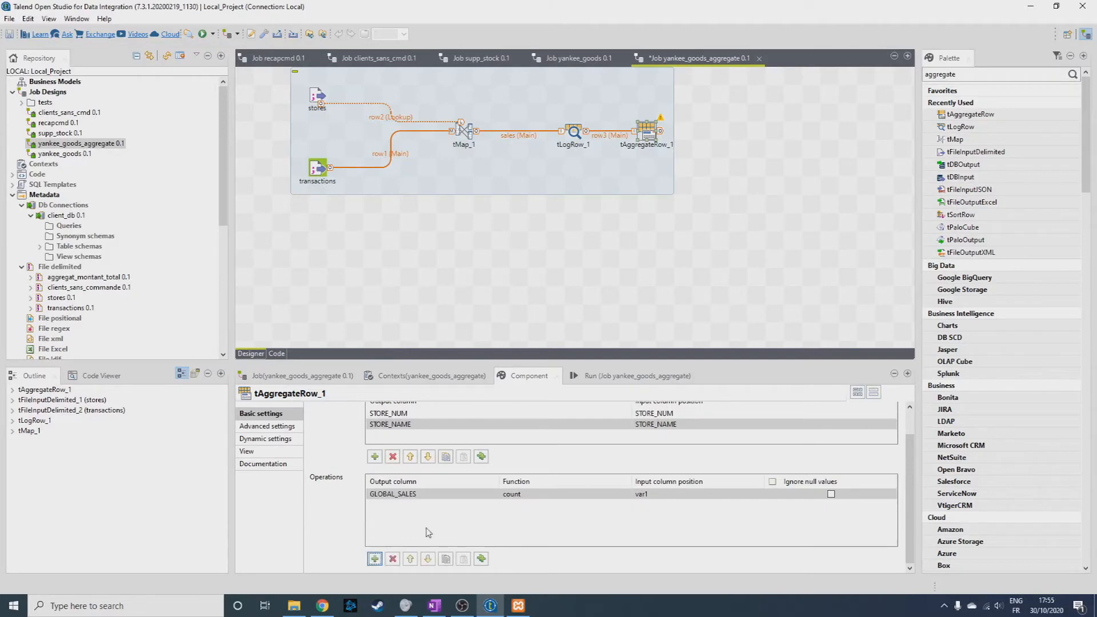
pyautogui.click(625, 499)
pyautogui.click(627, 493)
pyautogui.click(510, 414)
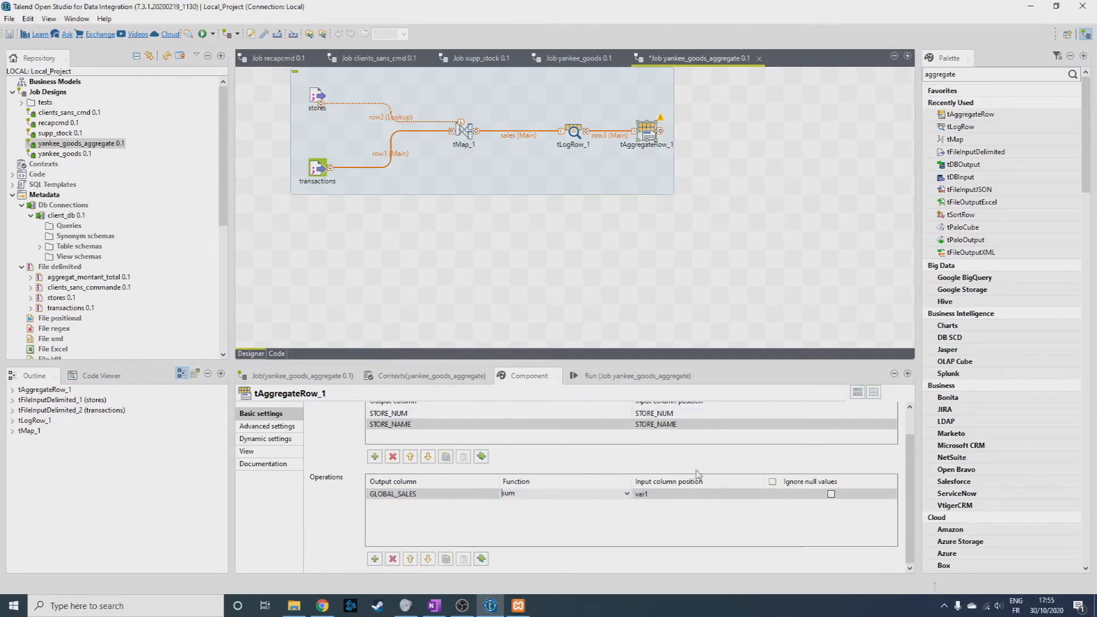
pyautogui.click(757, 495)
pyautogui.click(759, 495)
pyautogui.click(714, 515)
pyautogui.click(831, 494)
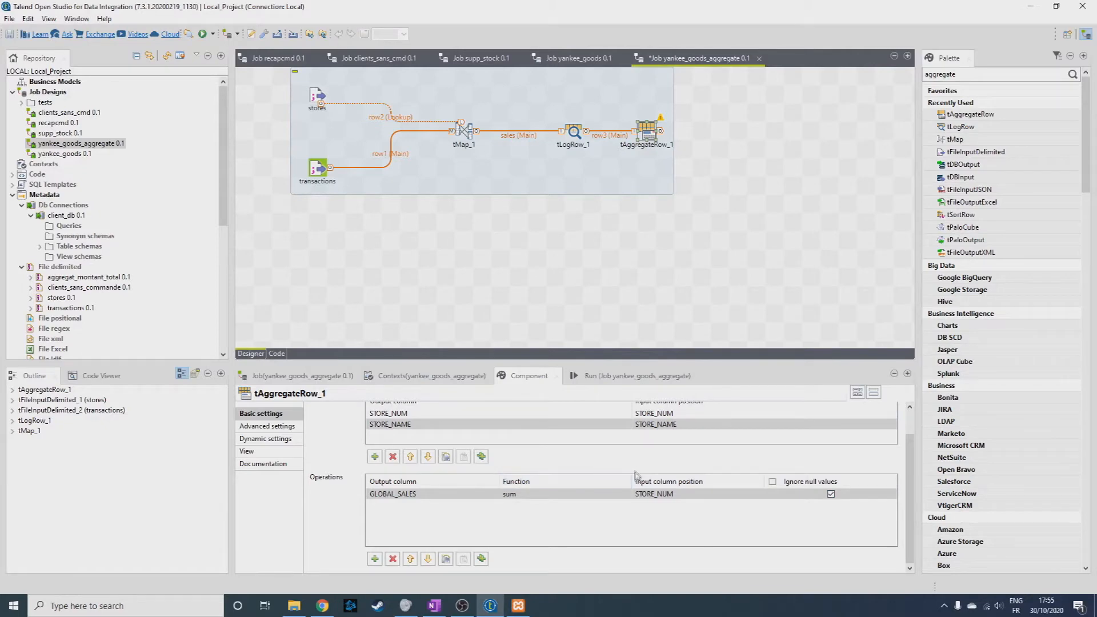
# Add a tSortRow component after tAggregateRow and link the aggregated rows to it.
pyautogui.moveTo(994, 75); pyautogui.dragTo(895, 74)
pyautogui.write('s')
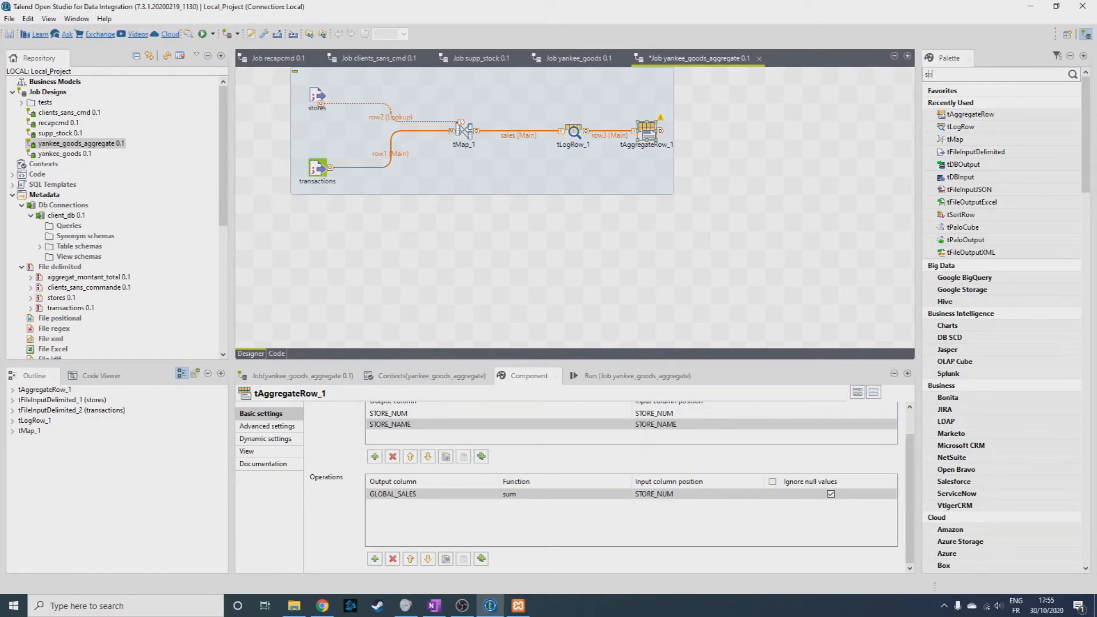
pyautogui.write('ort')
pyautogui.press('Return')
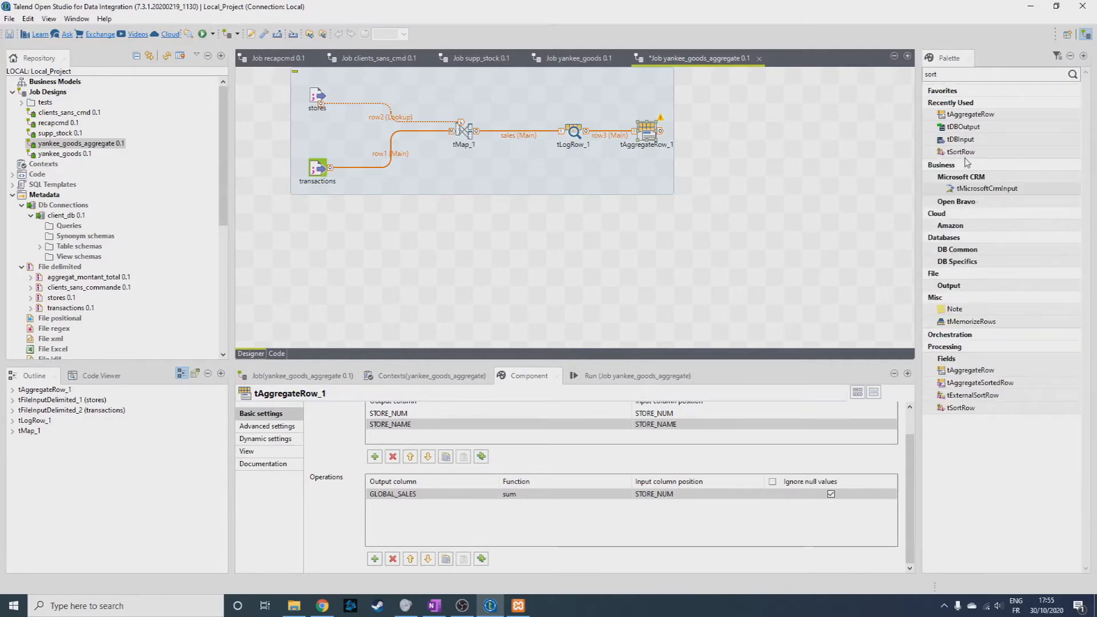
pyautogui.moveTo(966, 152); pyautogui.dragTo(718, 135)
pyautogui.click(722, 135)
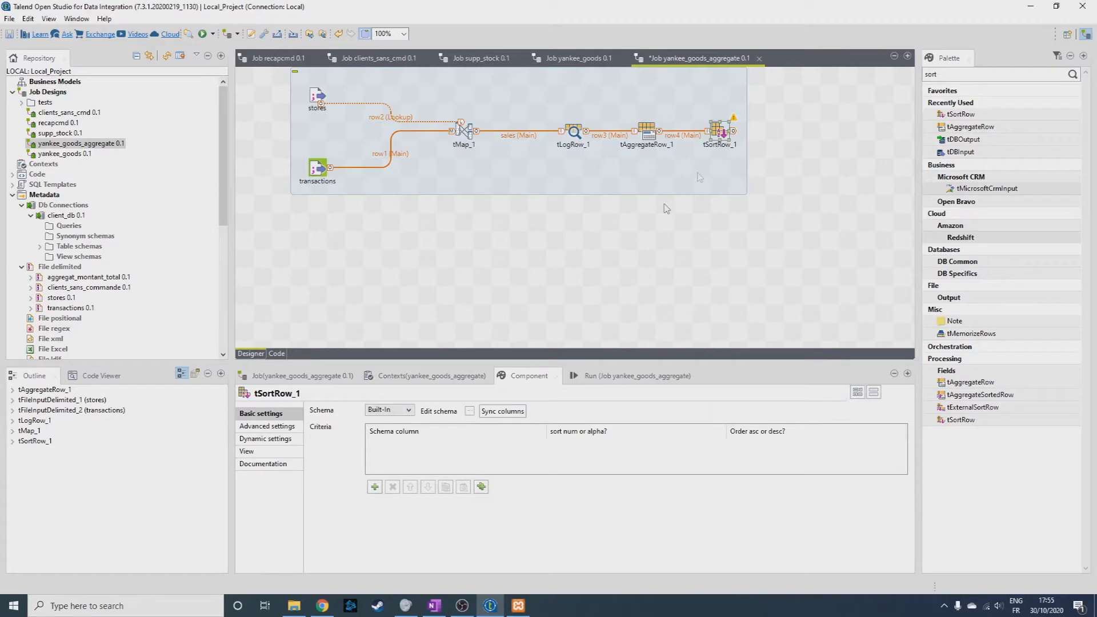
# Add a tSortRow criterion that sorts GLOBAL_SALES numerically in descending order.
pyautogui.click(374, 486)
pyautogui.click(538, 445)
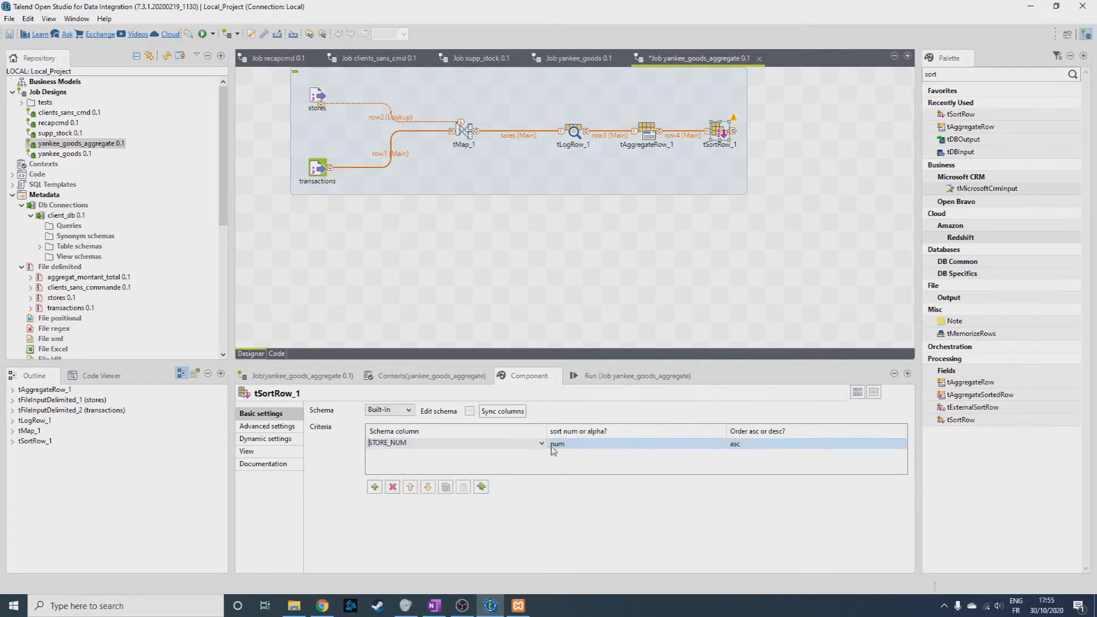
pyautogui.click(542, 444)
pyautogui.click(440, 469)
pyautogui.click(777, 444)
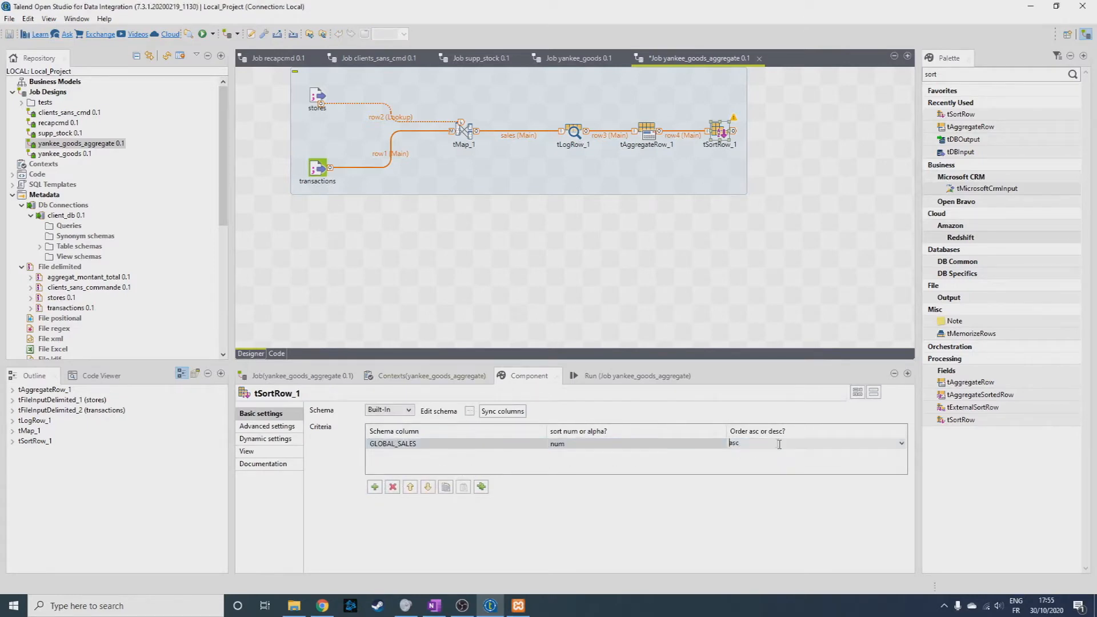
pyautogui.click(903, 444)
pyautogui.click(802, 464)
pyautogui.click(673, 215)
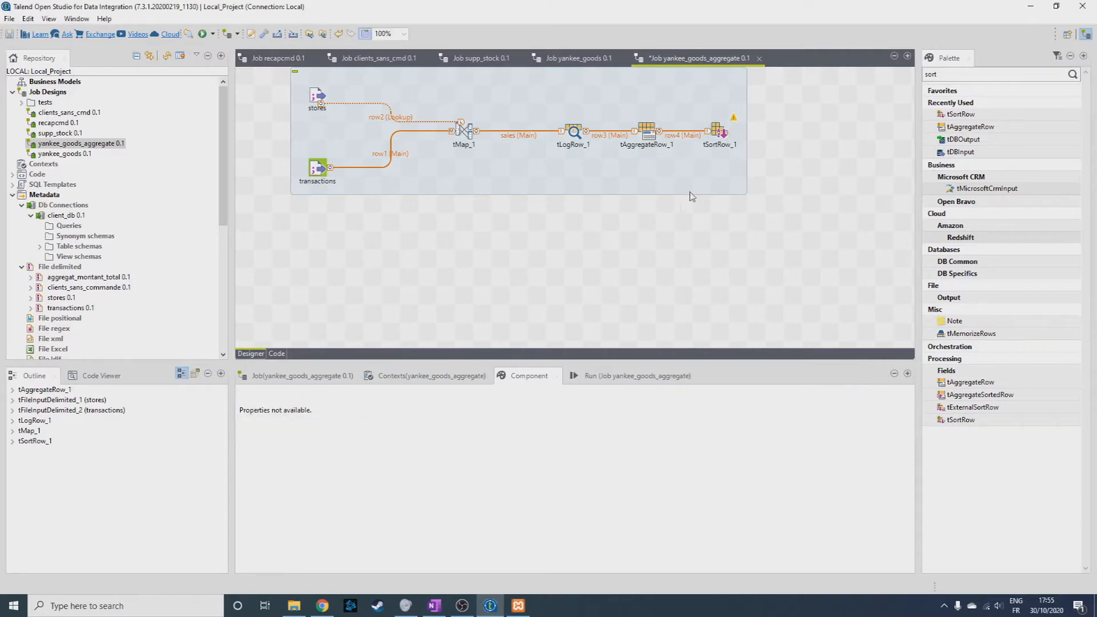
pyautogui.click(723, 134)
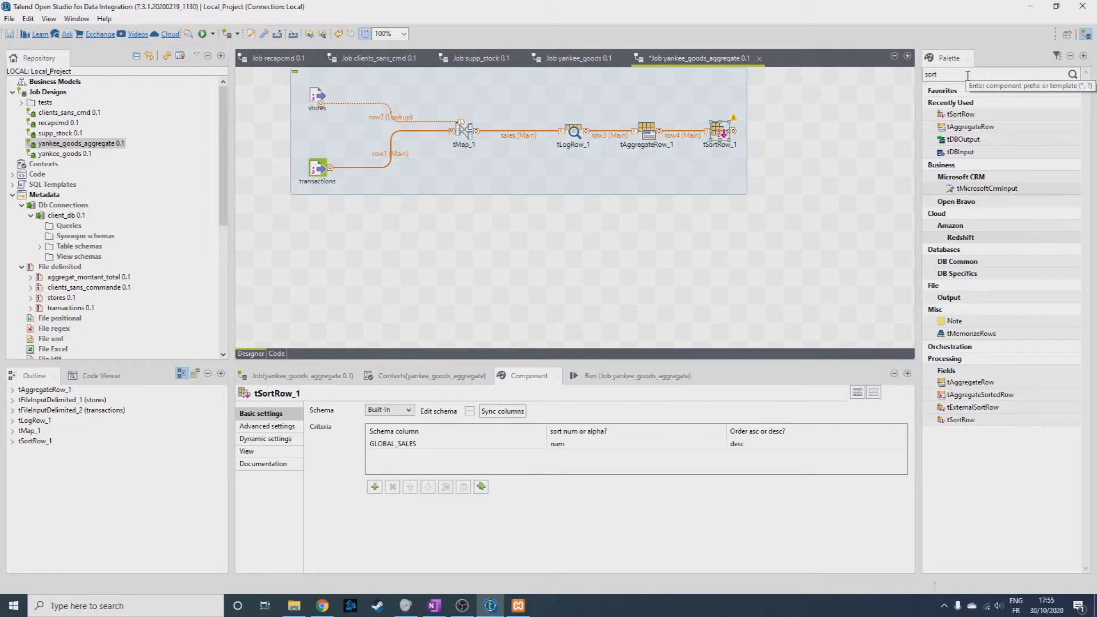
# Add a tFileOutputExcel component after tSortRow and link the sorted rows to it.
pyautogui.moveTo(968, 76); pyautogui.dragTo(873, 75)
pyautogui.write('fileoutput')
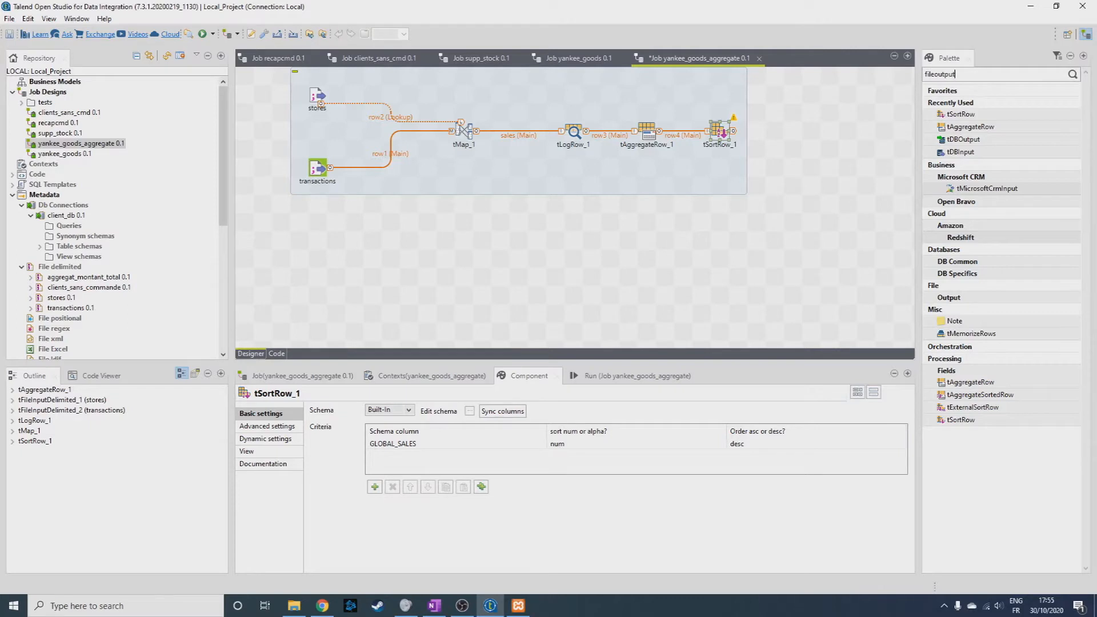
pyautogui.press('Return')
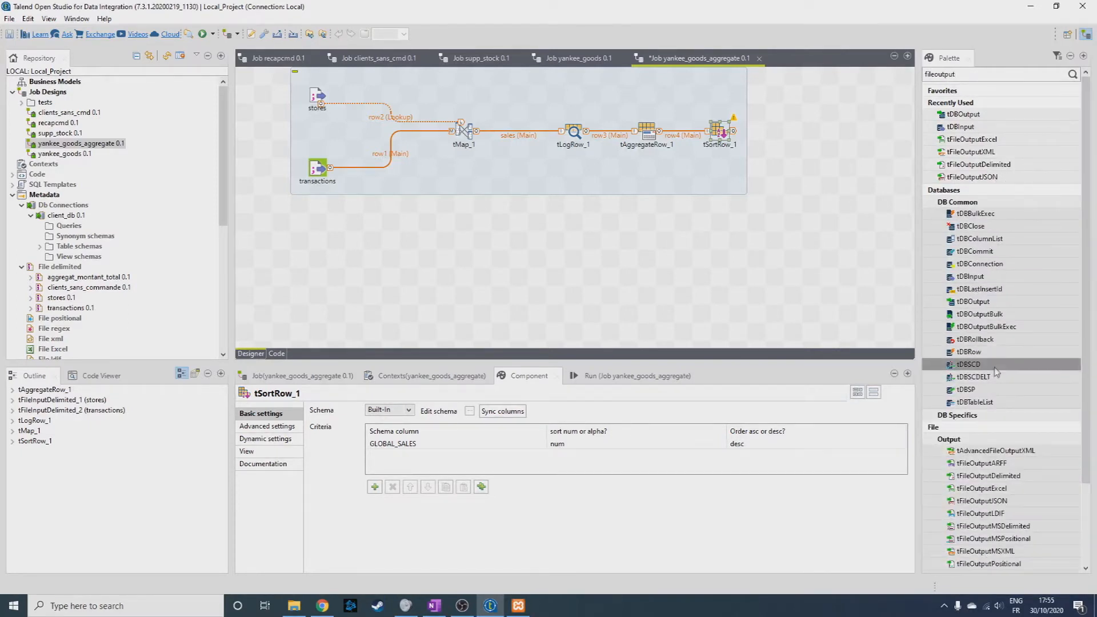
pyautogui.scroll(-3, 994, 421)
pyautogui.scroll(-1, 994, 421)
pyautogui.moveTo(982, 392); pyautogui.dragTo(799, 135)
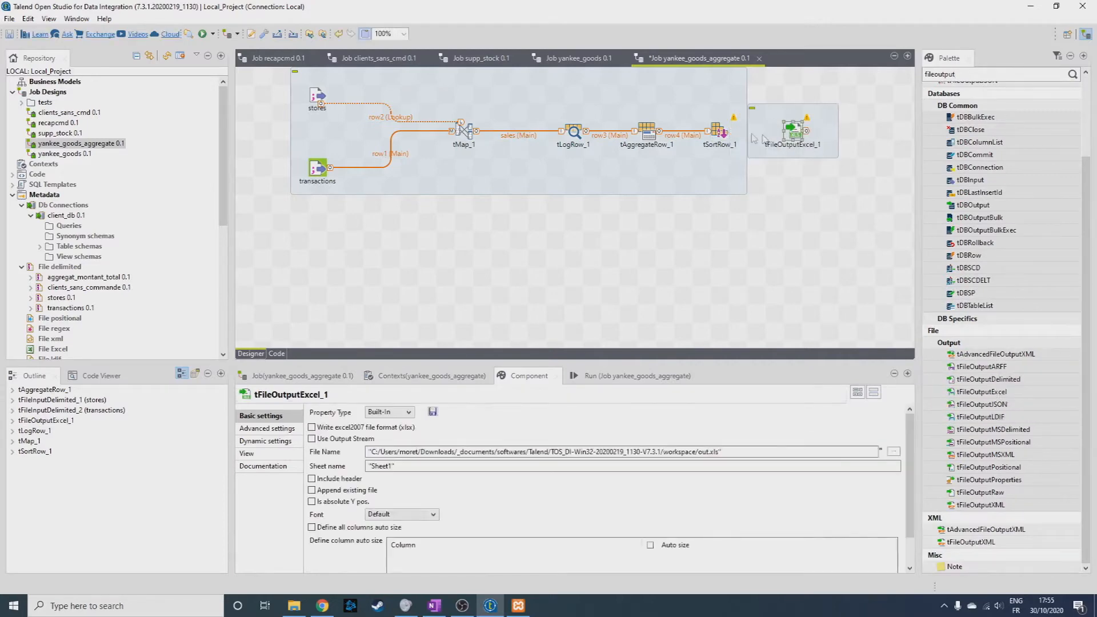
pyautogui.click(726, 130)
pyautogui.moveTo(732, 131); pyautogui.dragTo(796, 131)
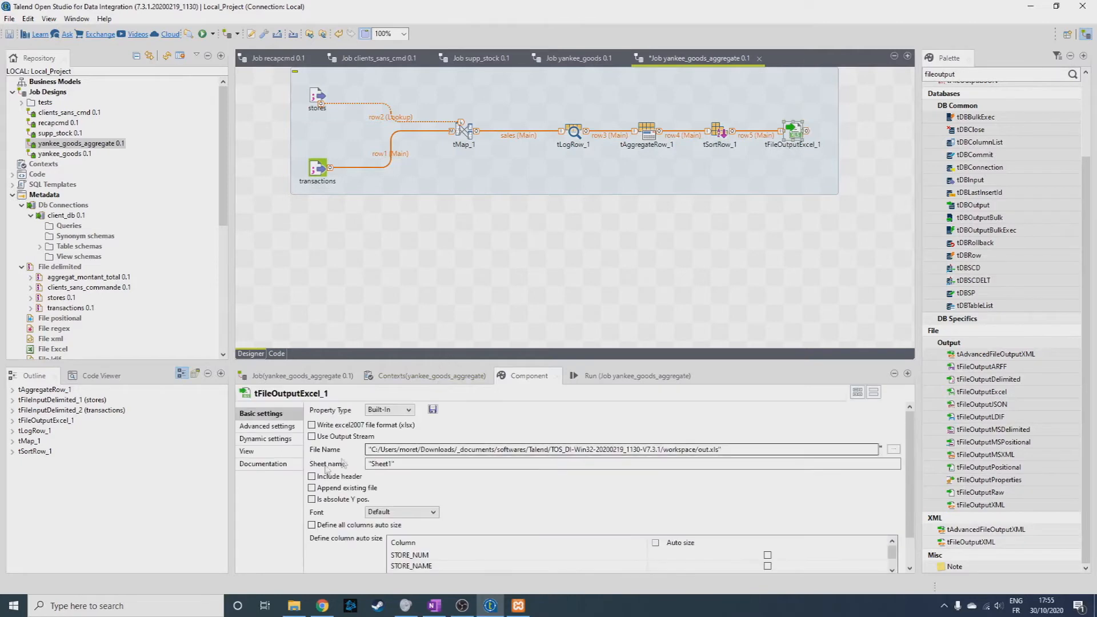
# Set tFileOutputExcel to write Excel 2007 format with a header, and name the output file YankeeAggregate in the workspace folder.
pyautogui.click(329, 425)
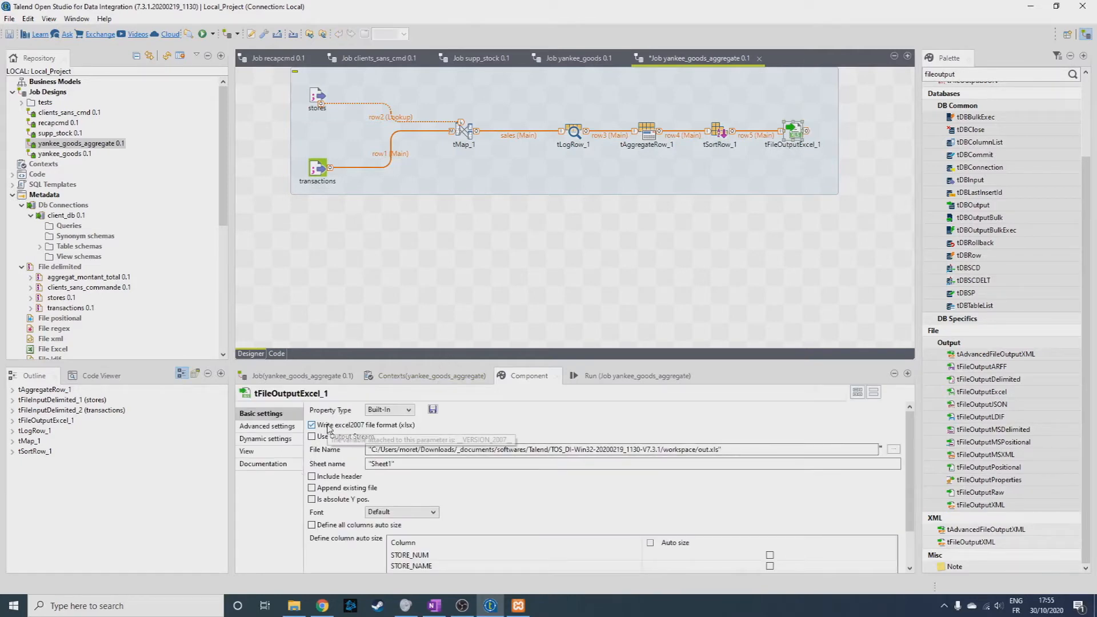
pyautogui.click(318, 479)
pyautogui.scroll(-1, 543, 475)
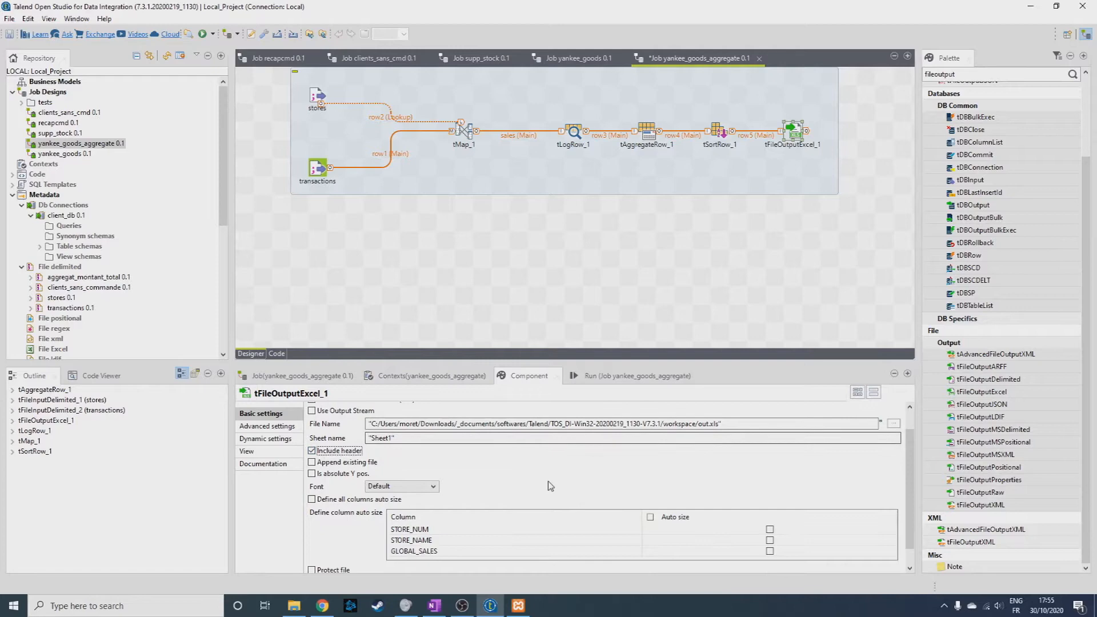
pyautogui.click(715, 425)
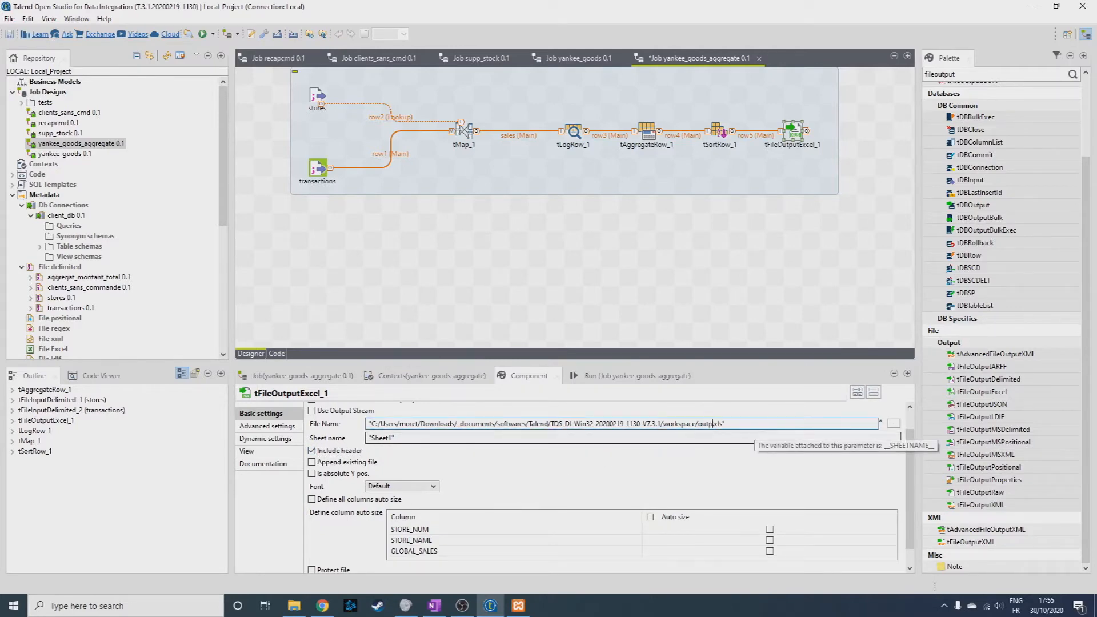
pyautogui.write('Yankee')
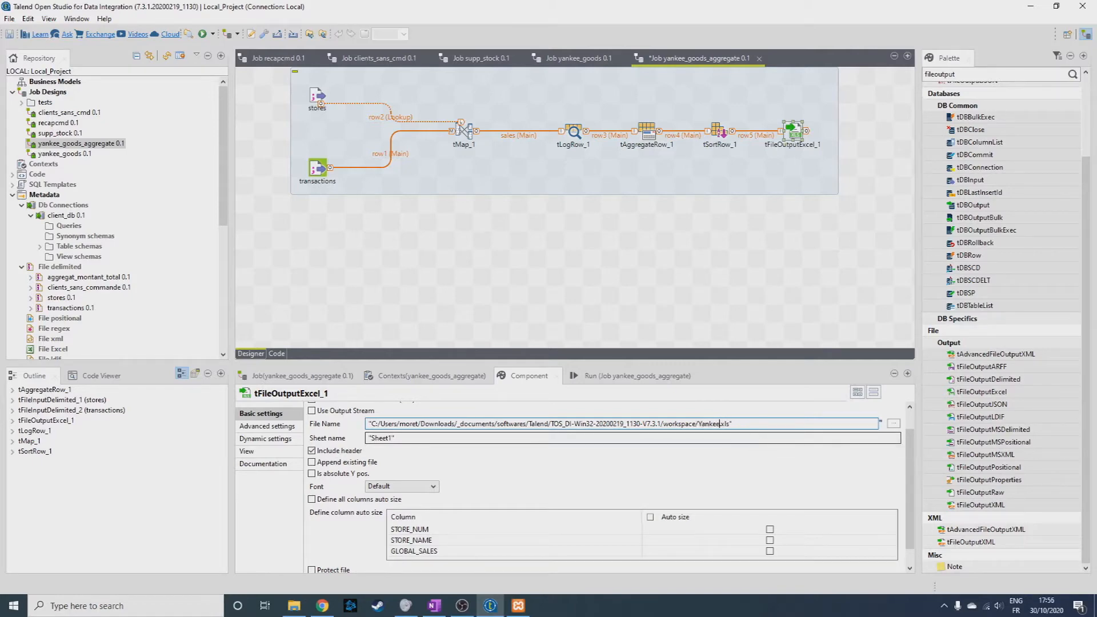
pyautogui.write('Aggregate')
pyautogui.scroll(-1, 629, 448)
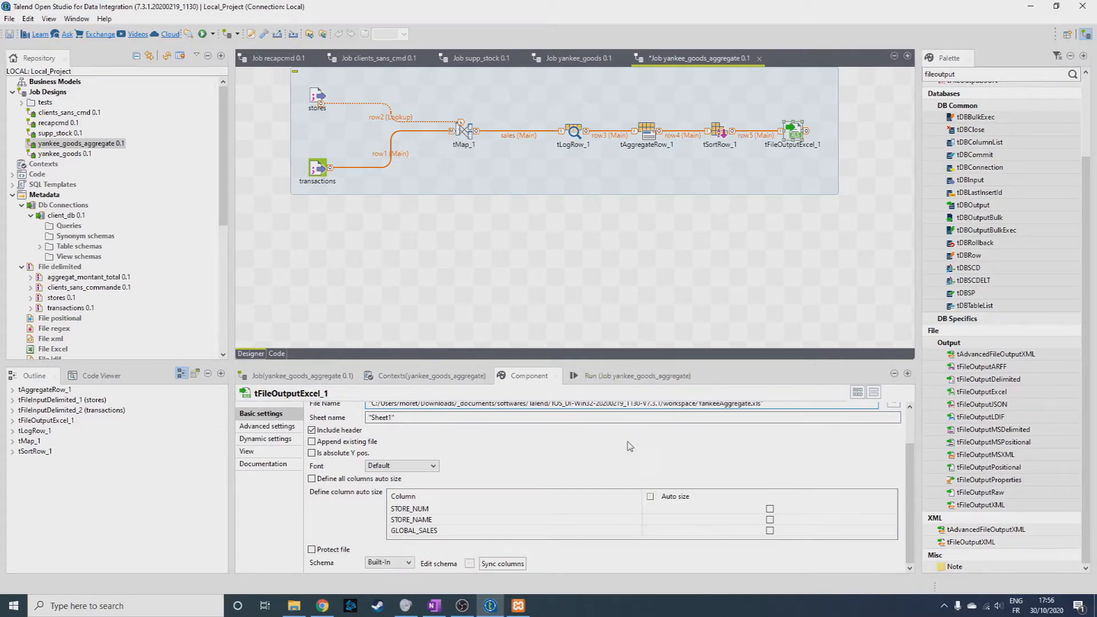
pyautogui.scroll(2, 608, 441)
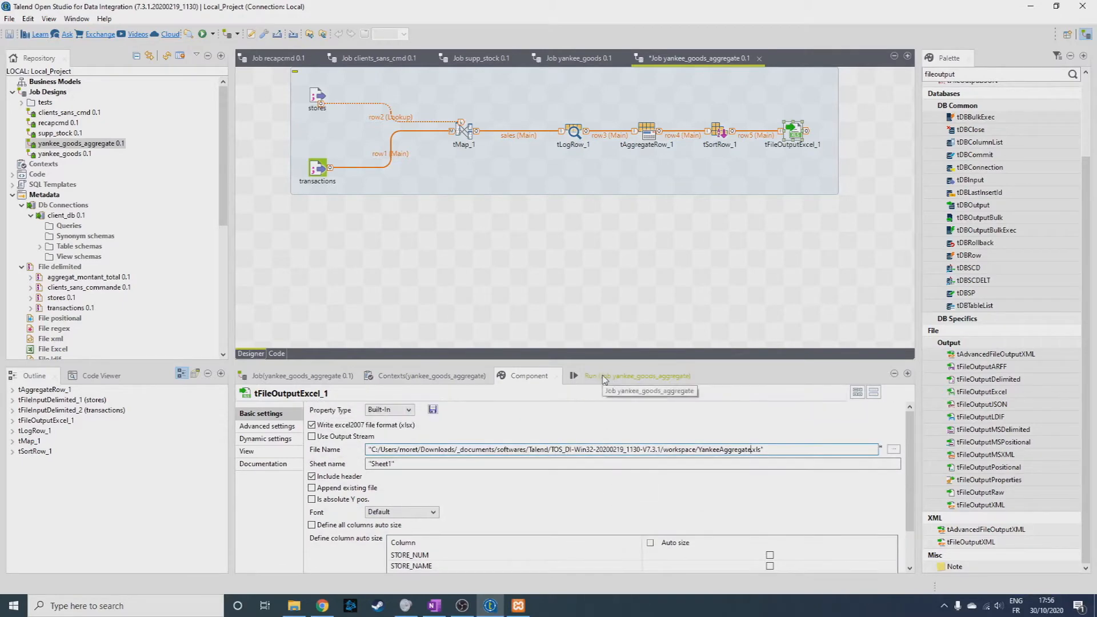
# Run the yankee_goods_aggregate job, and in Excel fit the widths of columns A to C of the YankeeAggregate workbook to their content.
pyautogui.click(604, 377)
pyautogui.click(350, 424)
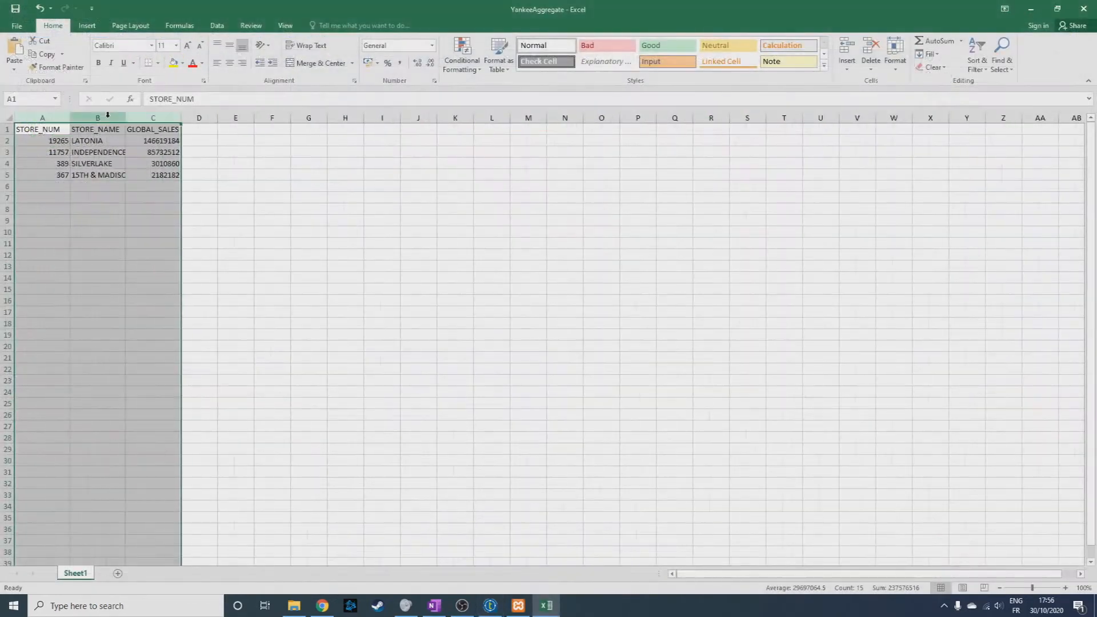
pyautogui.moveTo(55, 119); pyautogui.dragTo(153, 118)
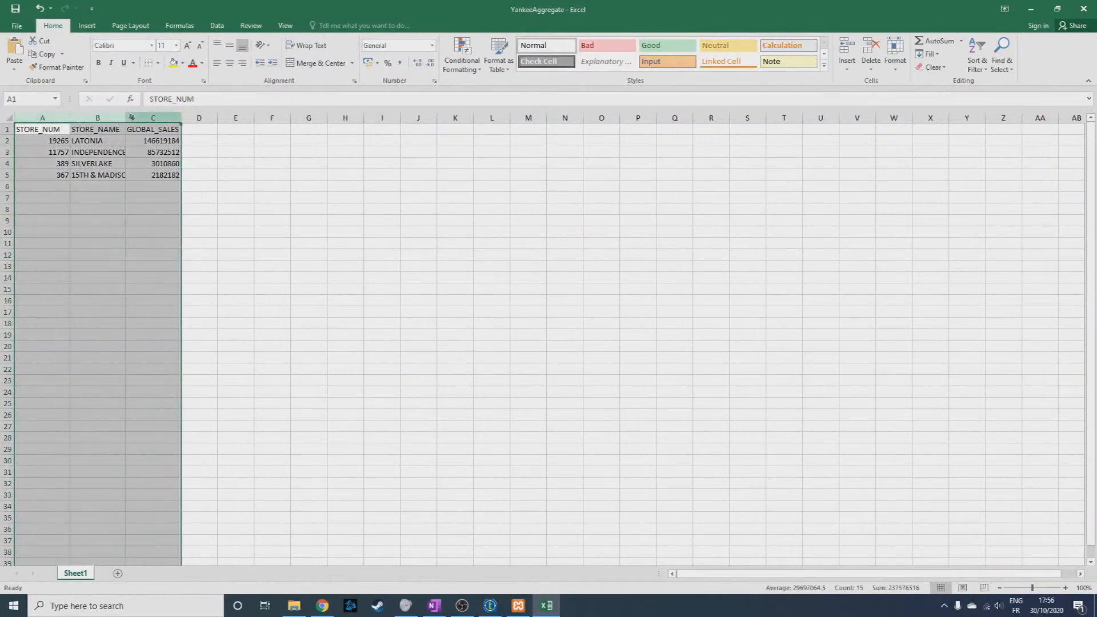
pyautogui.doubleClick(182, 118)
pyautogui.click(331, 175)
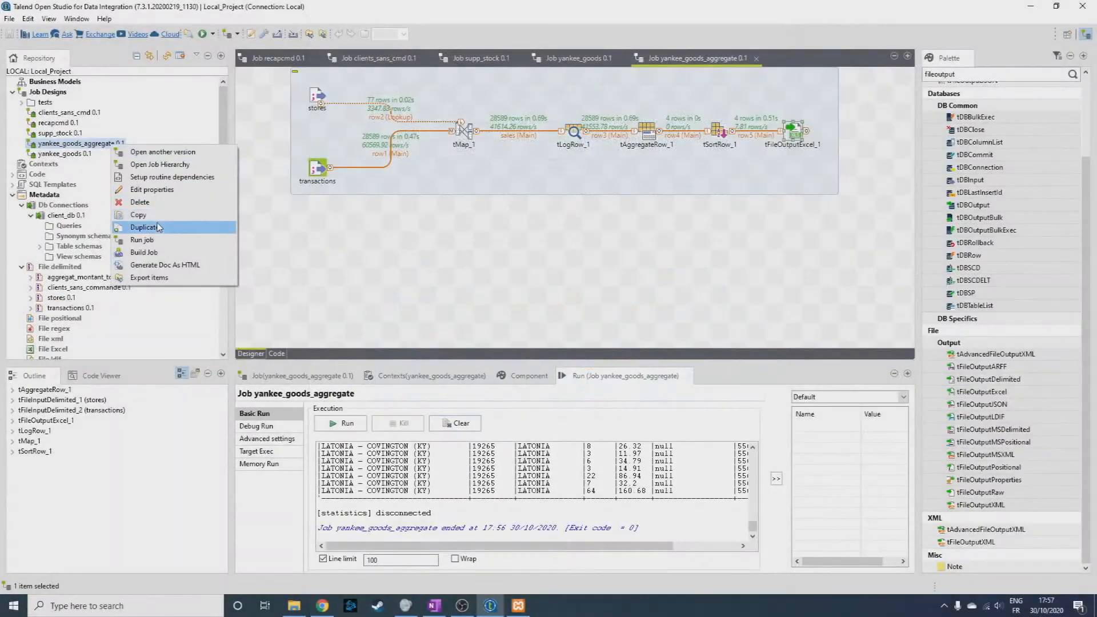
# Duplicate the yankee_goods_aggregate job as Copy_of_yankee_goods_aggregate_part2.
pyautogui.click(159, 227)
pyautogui.click(542, 266)
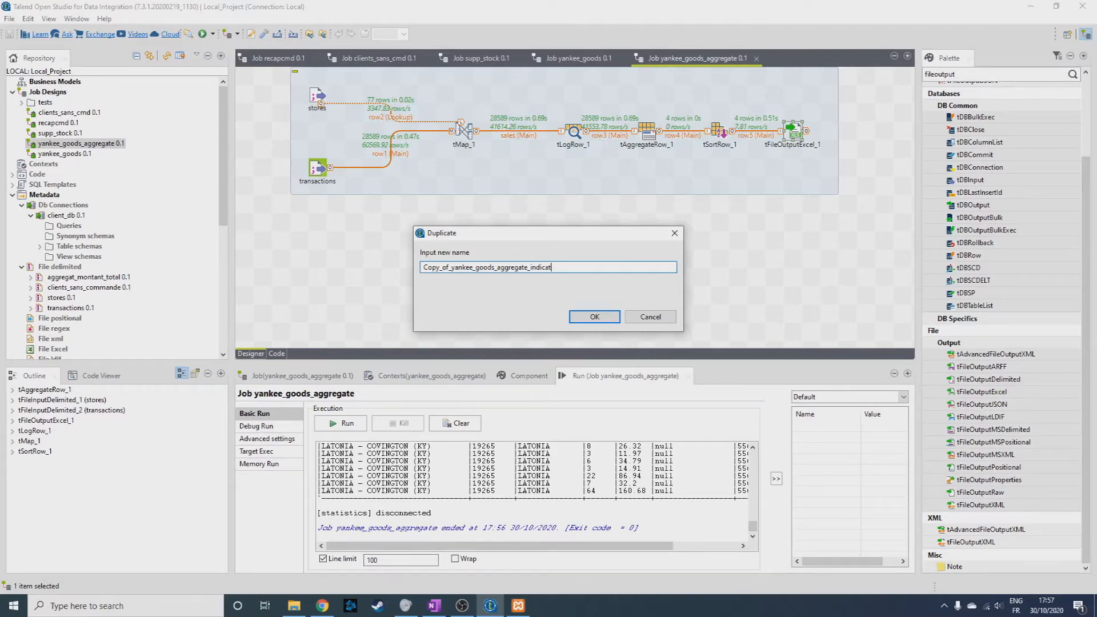
pyautogui.press('BackSpace')
pyautogui.press('BackSpace')
pyautogui.press('BackSpace')
pyautogui.press('BackSpace')
pyautogui.press('BackSpace')
pyautogui.press('BackSpace')
pyautogui.press('BackSpace')
pyautogui.press('BackSpace')
pyautogui.press('Return')
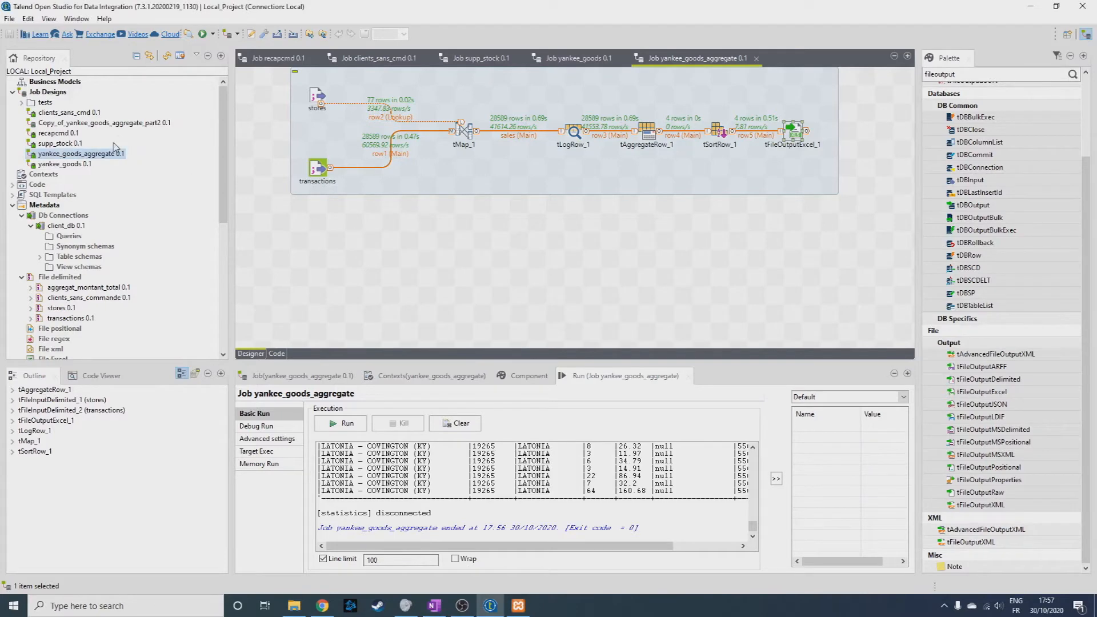
# Rename the duplicated job to yankee_goods_aggregate_part2.
pyautogui.click(122, 125)
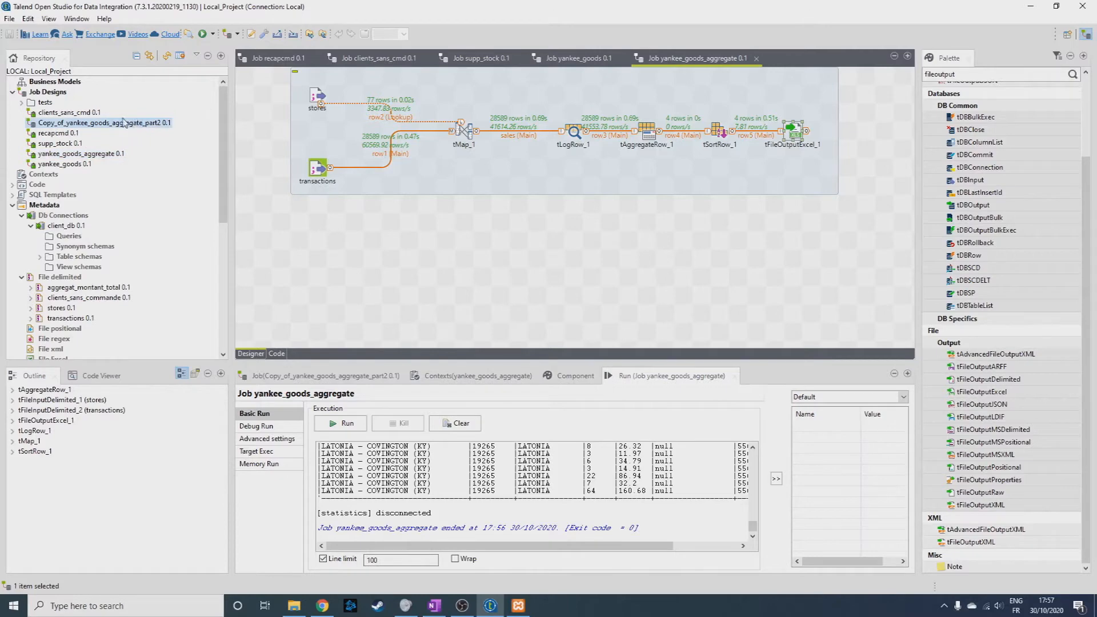
pyautogui.rightClick(122, 122)
pyautogui.click(147, 188)
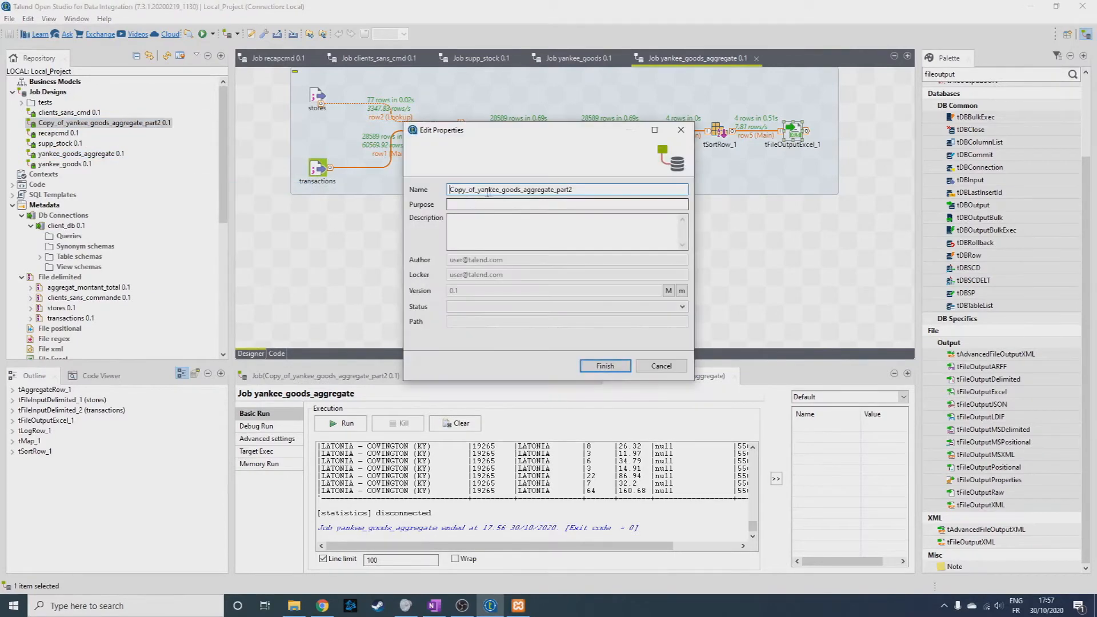
pyautogui.moveTo(479, 189); pyautogui.dragTo(399, 187)
pyautogui.press('BackSpace')
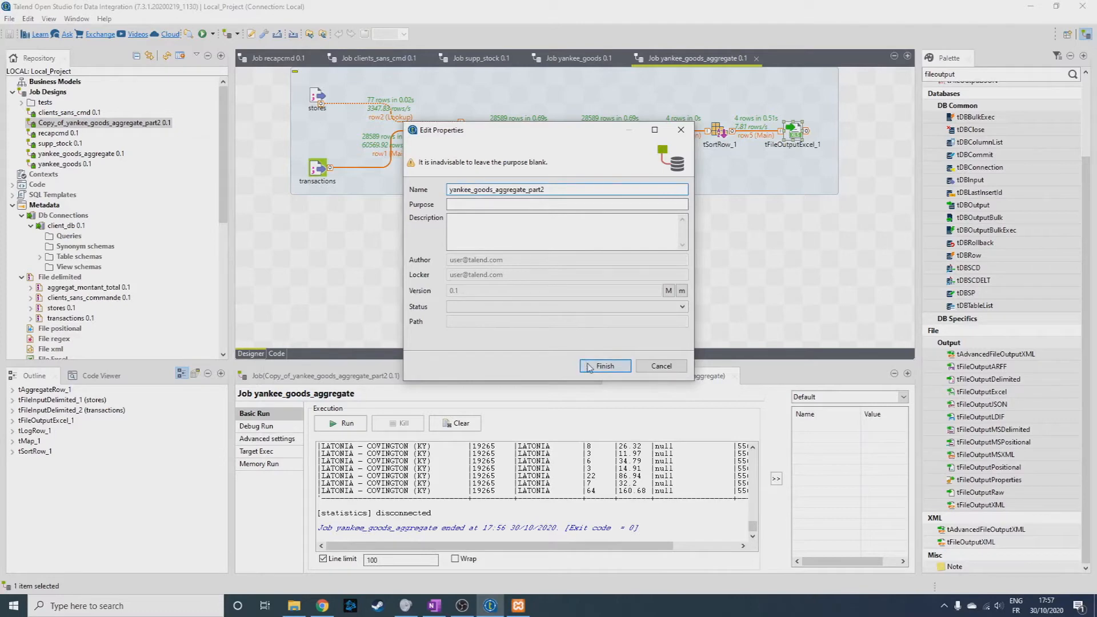
pyautogui.click(605, 366)
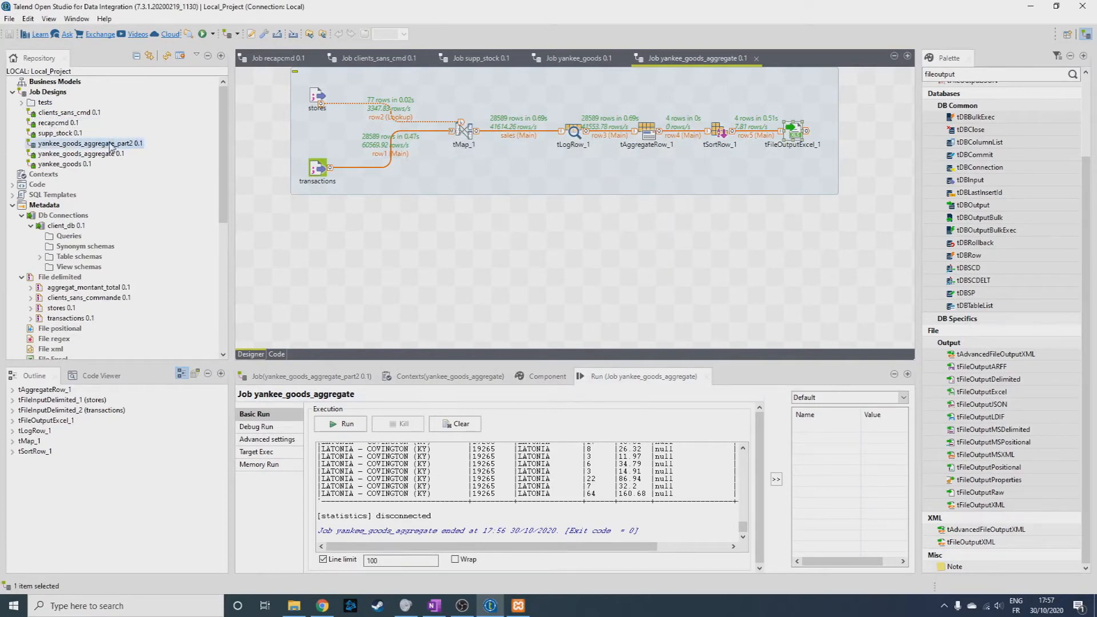
# Open the yankee_goods_aggregate_part2 job and delete its tFileOutputExcel component.
pyautogui.doubleClick(120, 144)
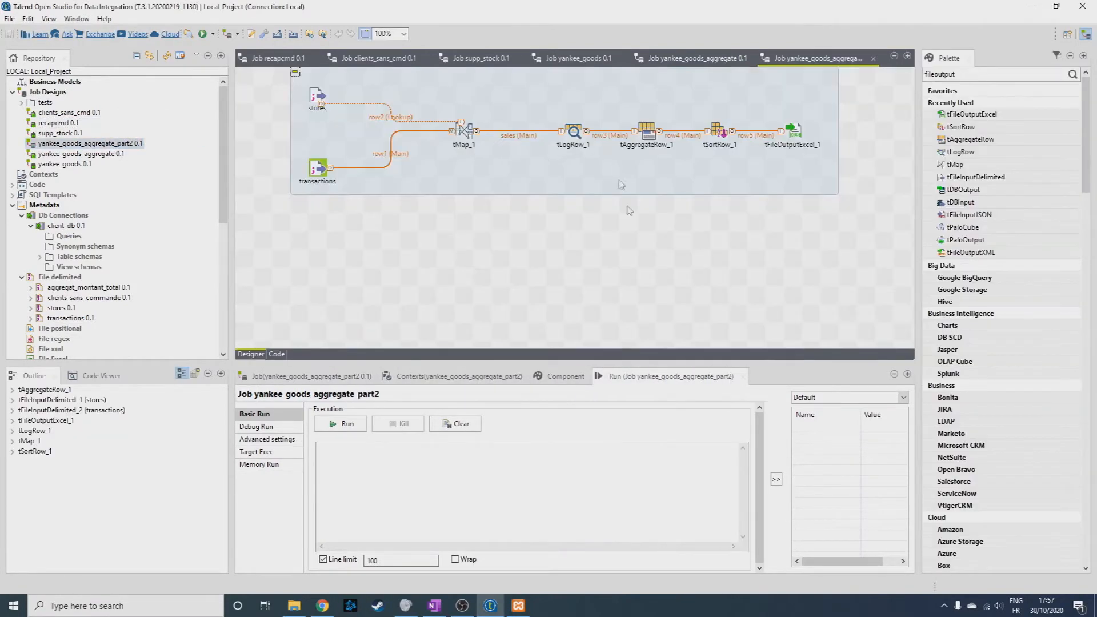
pyautogui.click(795, 135)
pyautogui.press('Delete')
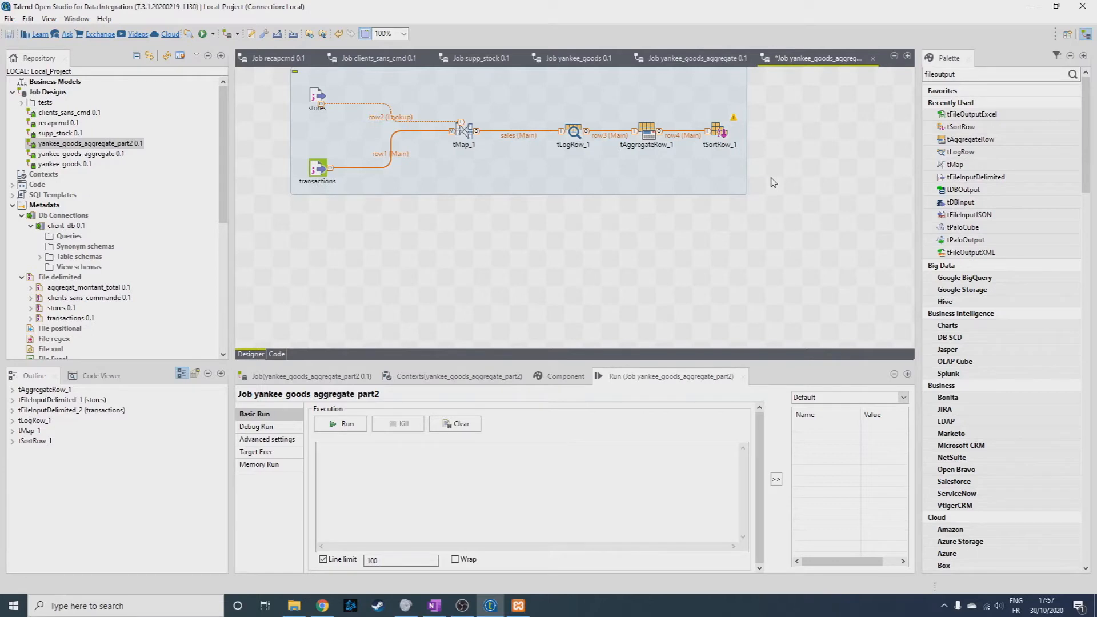
# Find the tMap component in the palette and place it on the canvas below tSortRow_1.
pyautogui.moveTo(984, 74); pyautogui.dragTo(863, 67)
pyautogui.press('BackSpace')
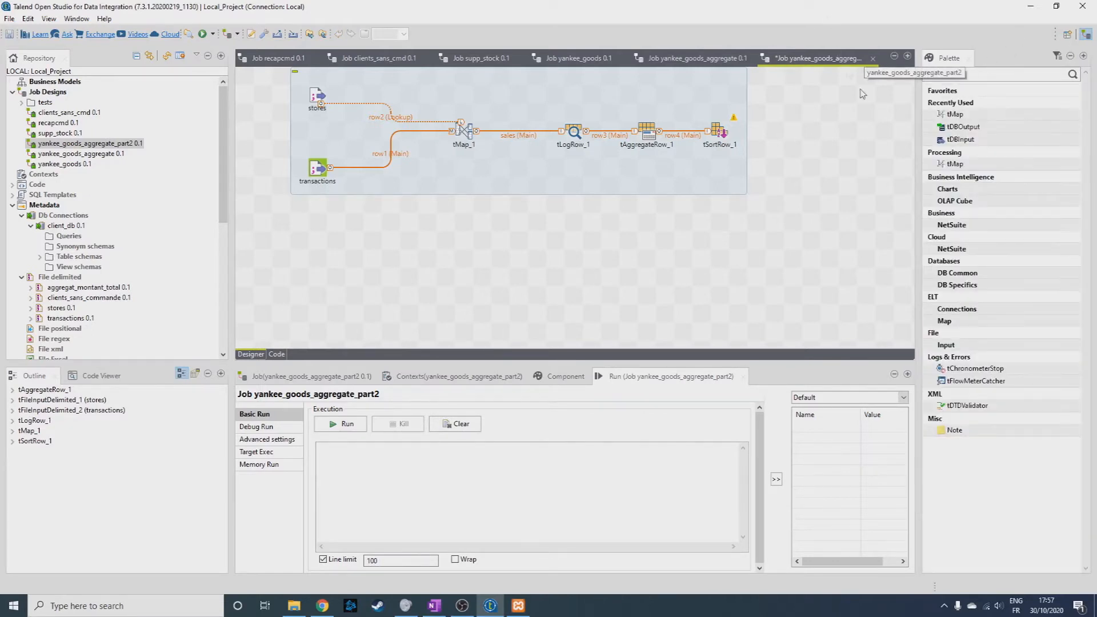
pyautogui.click(751, 209)
pyautogui.click(953, 115)
pyautogui.click(656, 246)
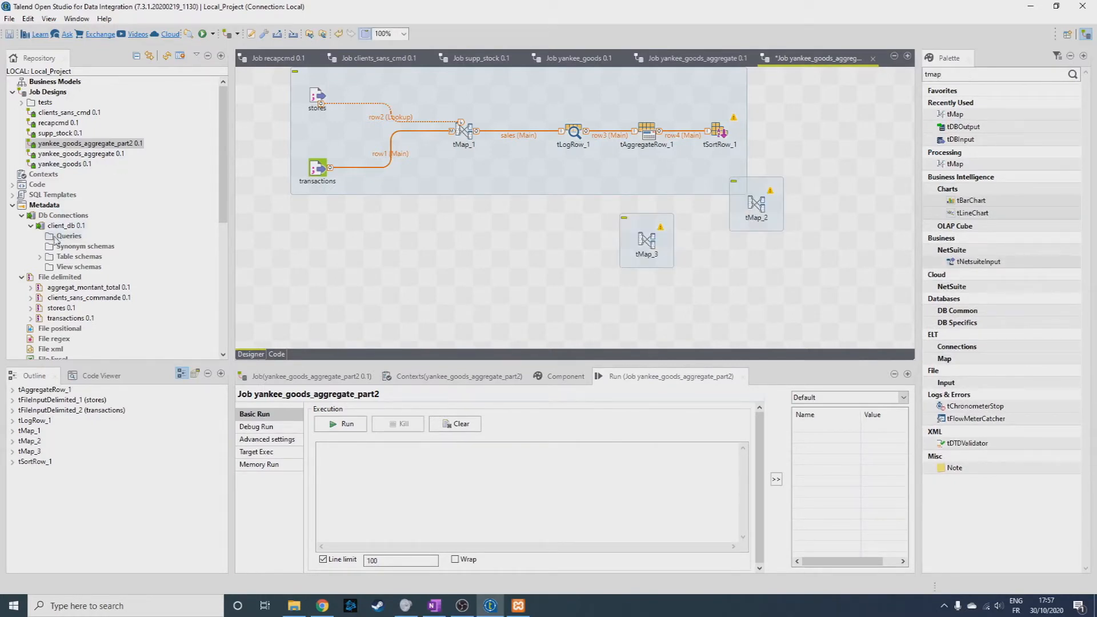
# Add the stores delimited file to the job as a tFileInputDelimited component and delete the surplus tMap_3.
pyautogui.moveTo(61, 309); pyautogui.dragTo(532, 262)
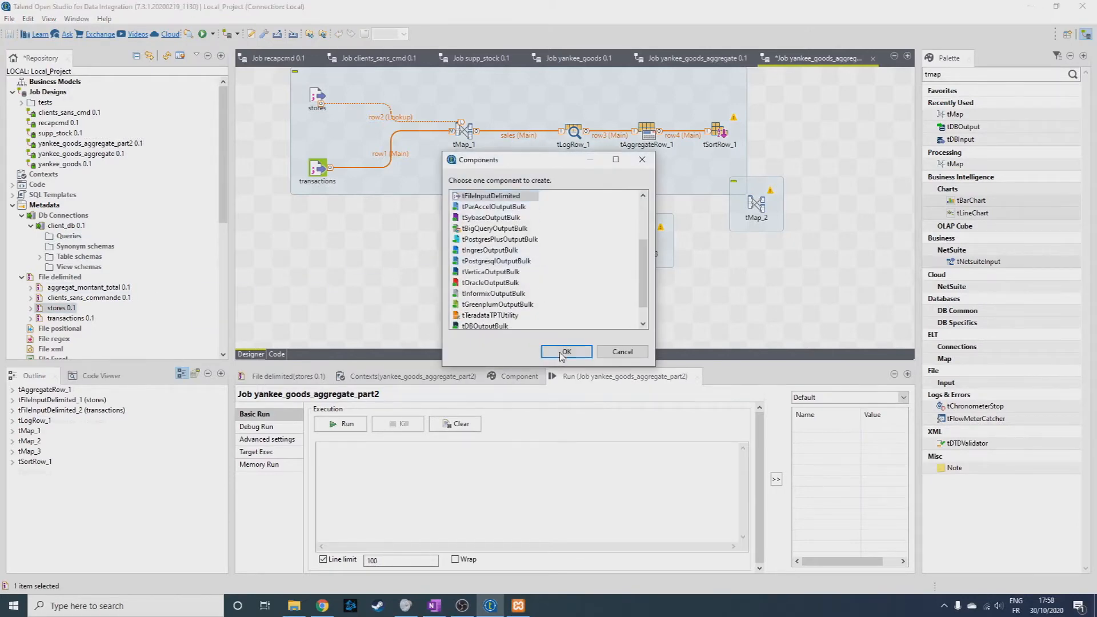
pyautogui.click(563, 352)
pyautogui.click(651, 243)
pyautogui.press('Delete')
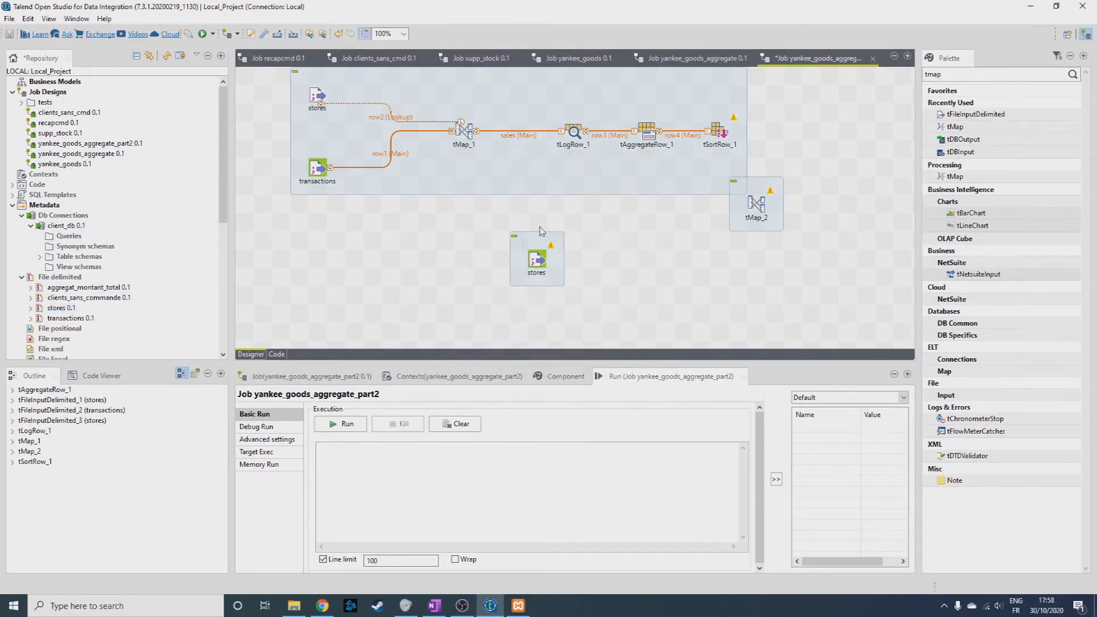
# Link tSortRow_1 to tMap_2 as the main flow and the new stores input to it as a lookup.
pyautogui.moveTo(760, 209); pyautogui.dragTo(742, 227)
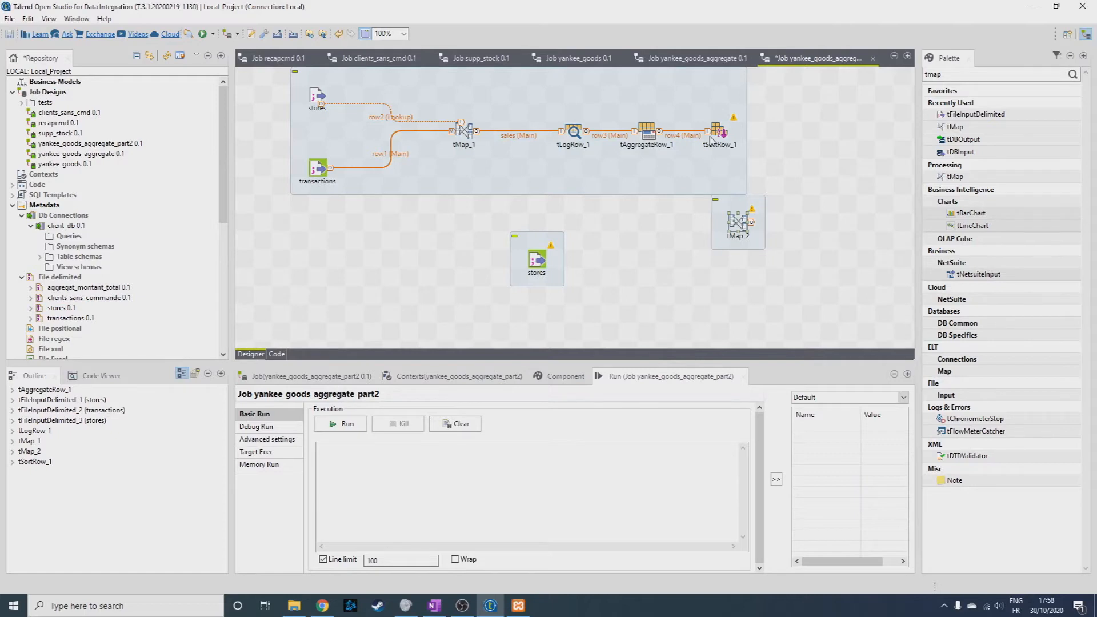
pyautogui.moveTo(734, 131); pyautogui.dragTo(738, 226)
pyautogui.moveTo(556, 260); pyautogui.dragTo(736, 228)
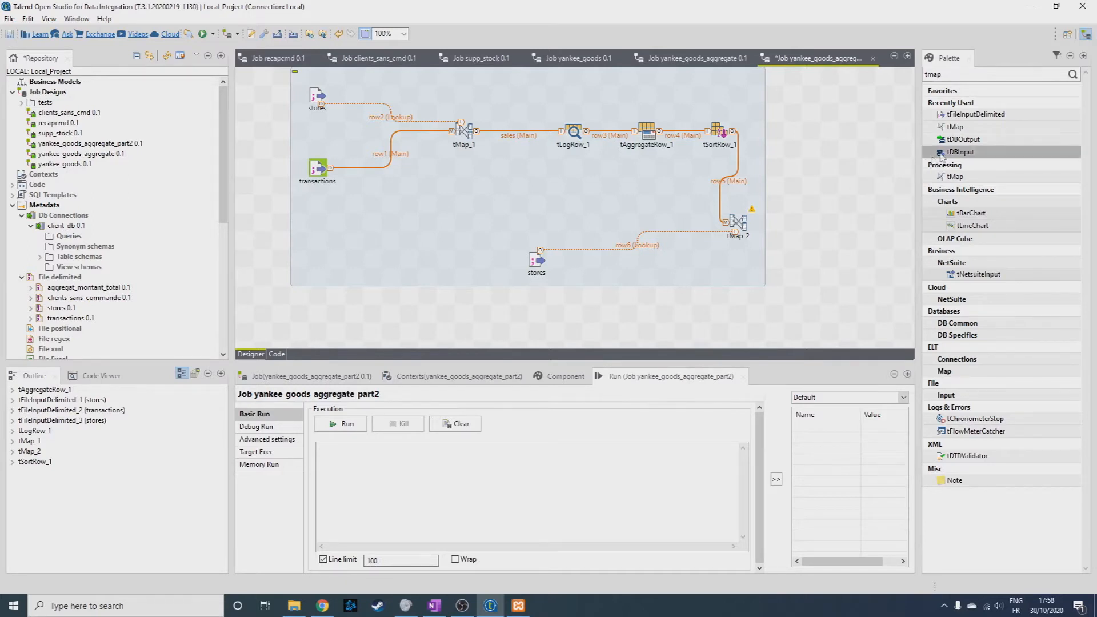
# Search the component palette for "sort".
pyautogui.moveTo(972, 77); pyautogui.dragTo(910, 86)
pyautogui.write('sor')
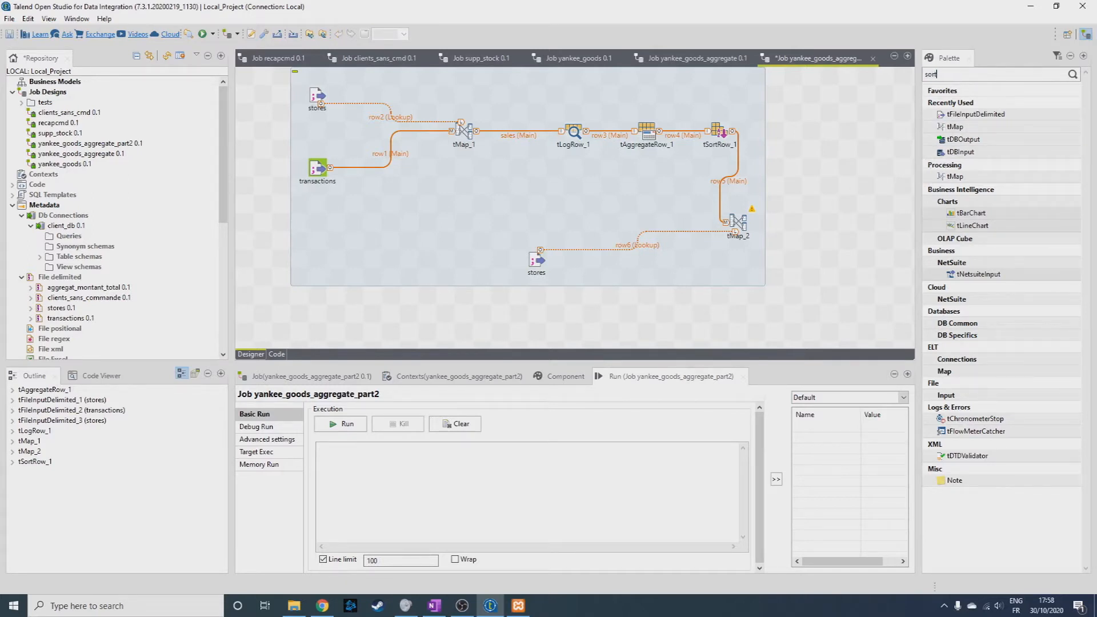
pyautogui.write('t')
# Create two outputs named spend_ratio and avg_basket in the tMap_2 editor.
pyautogui.doubleClick(738, 223)
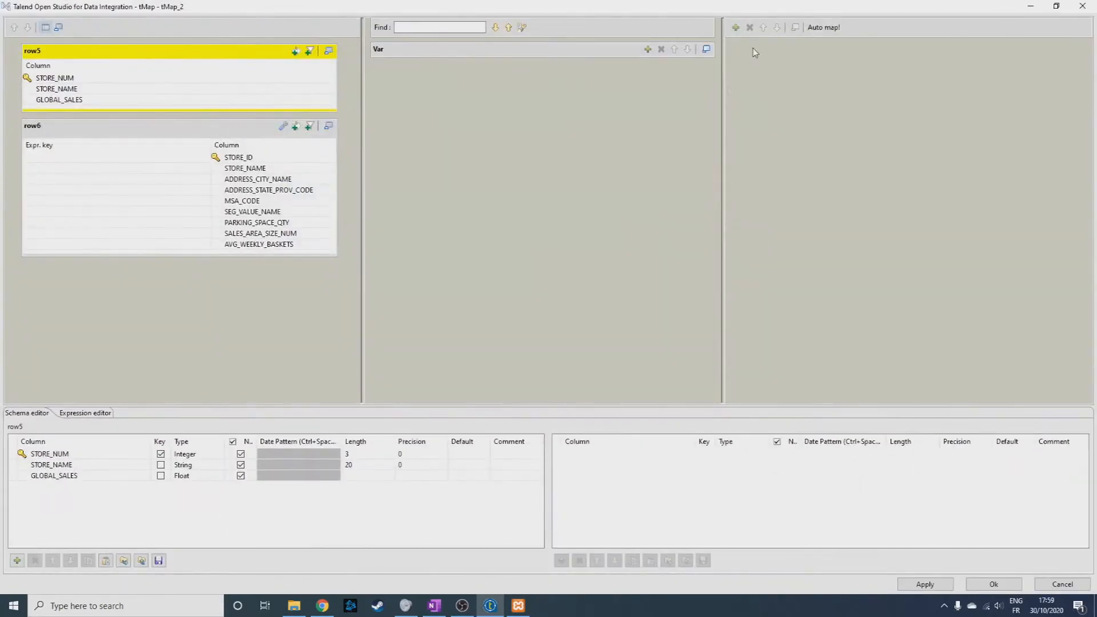
pyautogui.click(736, 27)
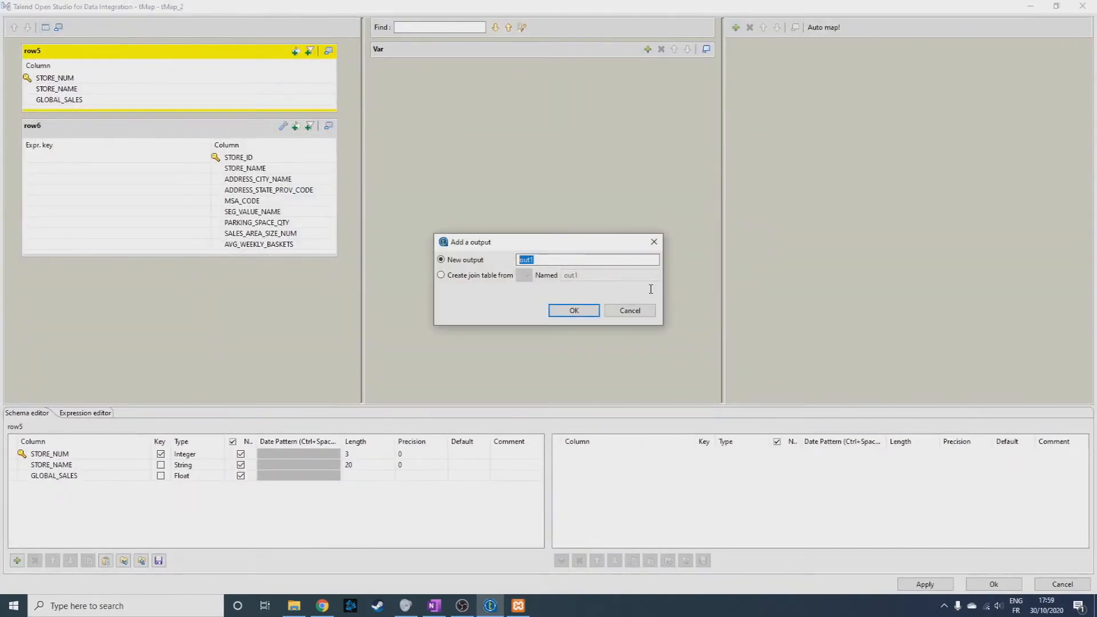
pyautogui.write('spend_ratio')
pyautogui.press('Return')
pyautogui.click(736, 27)
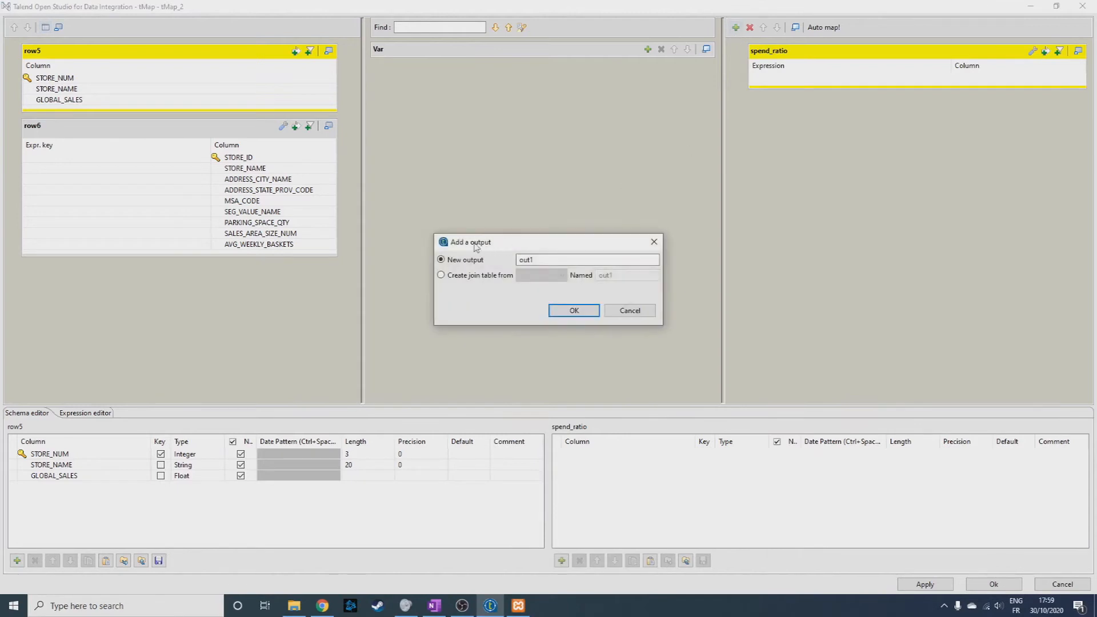
pyautogui.write('avg_basket')
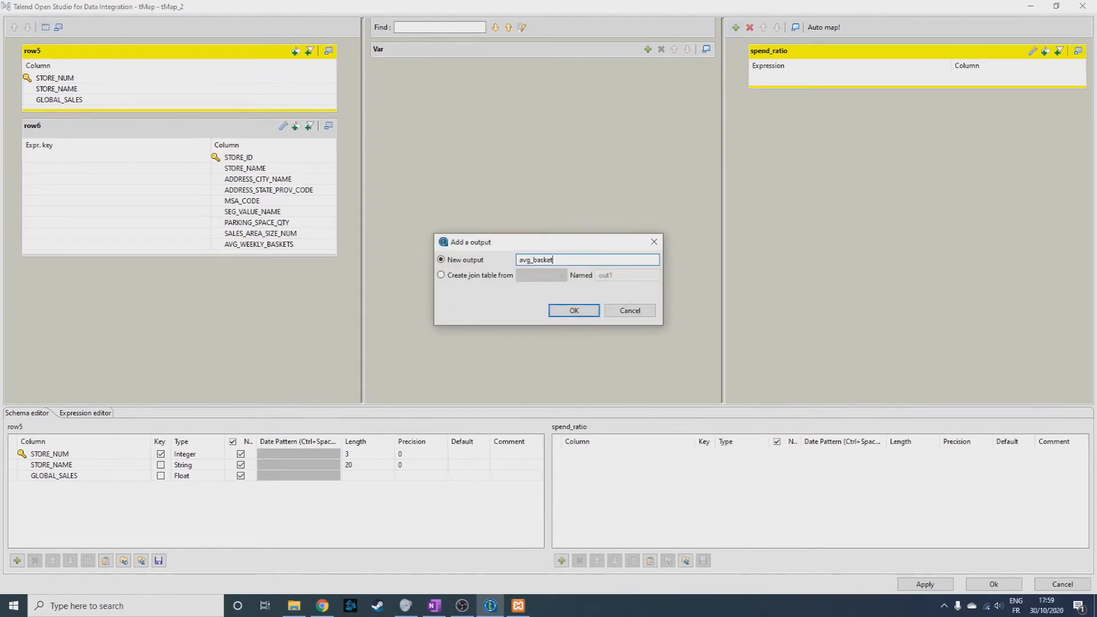
pyautogui.press('Return')
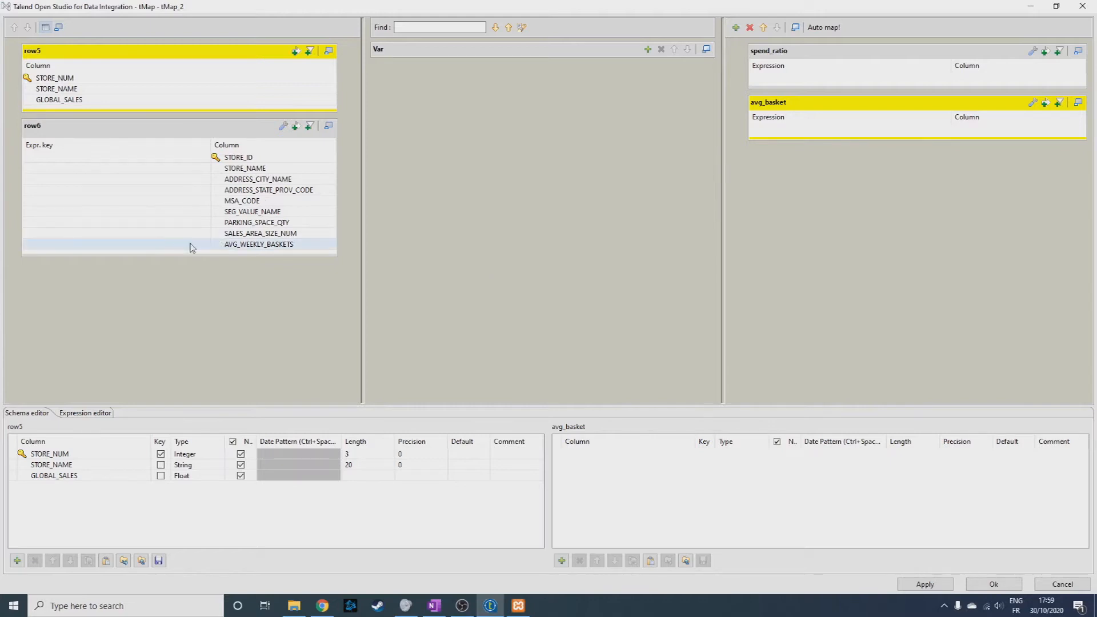
# Map STORE_NUM and STORE_NAME from row5 to both the spend_ratio and avg_basket outputs.
pyautogui.moveTo(91, 79); pyautogui.dragTo(818, 79)
pyautogui.moveTo(56, 89); pyautogui.dragTo(871, 86)
pyautogui.moveTo(240, 78); pyautogui.dragTo(839, 147)
pyautogui.moveTo(127, 89); pyautogui.dragTo(852, 159)
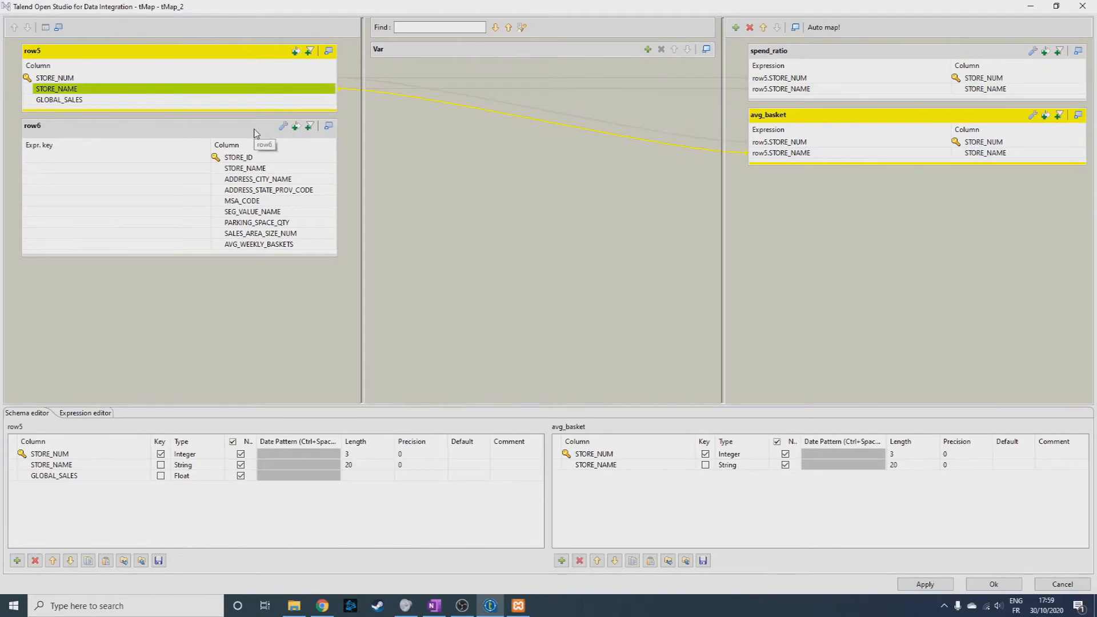
# Add GLOBAL_SALES to spend_ratio with the expression row5.GLOBAL_SALES / row6.SALES_AREA_SIZE_NUM.
pyautogui.moveTo(103, 101)
pyautogui.mouseDown()
pyautogui.moveTo(754, 109)
pyautogui.moveTo(754, 96)
pyautogui.mouseUp()
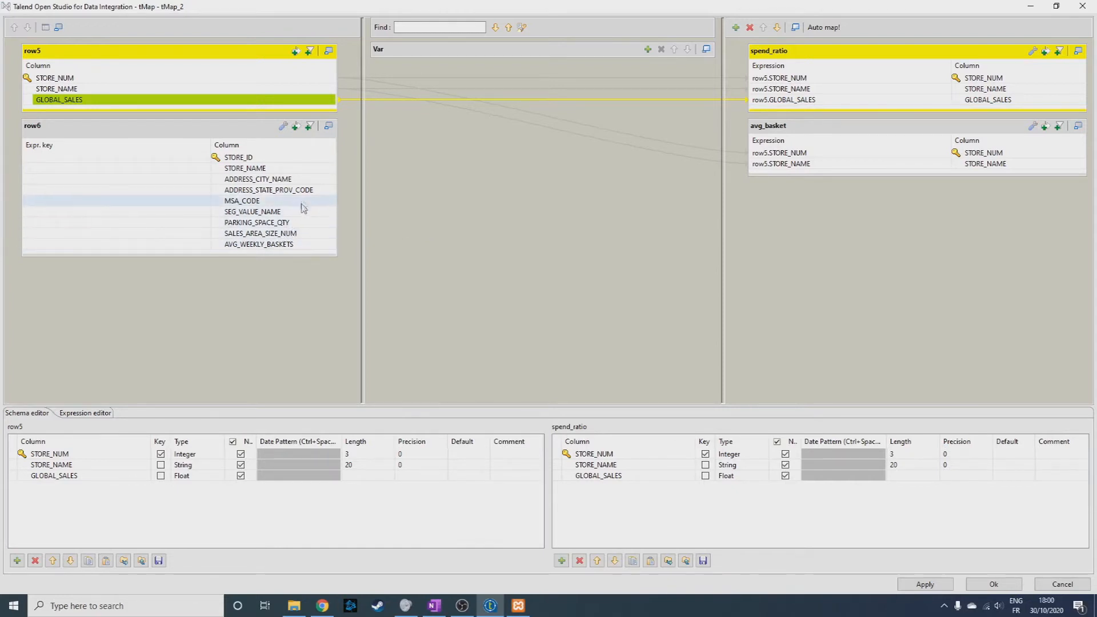
pyautogui.moveTo(303, 233); pyautogui.dragTo(869, 100)
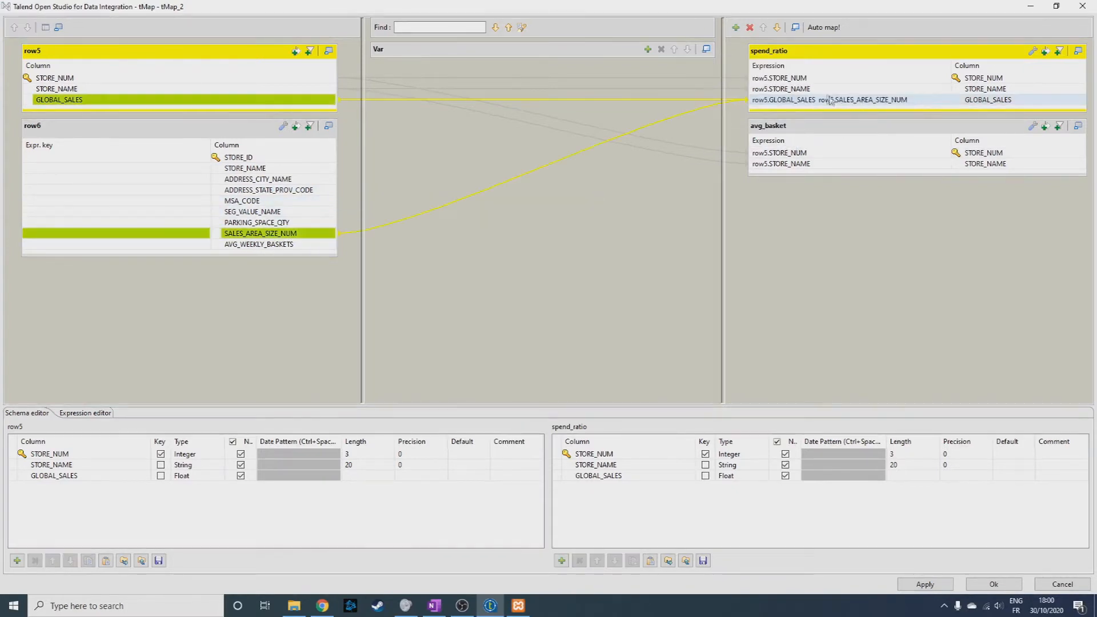
pyautogui.click(818, 100)
pyautogui.click(817, 101)
pyautogui.write('/')
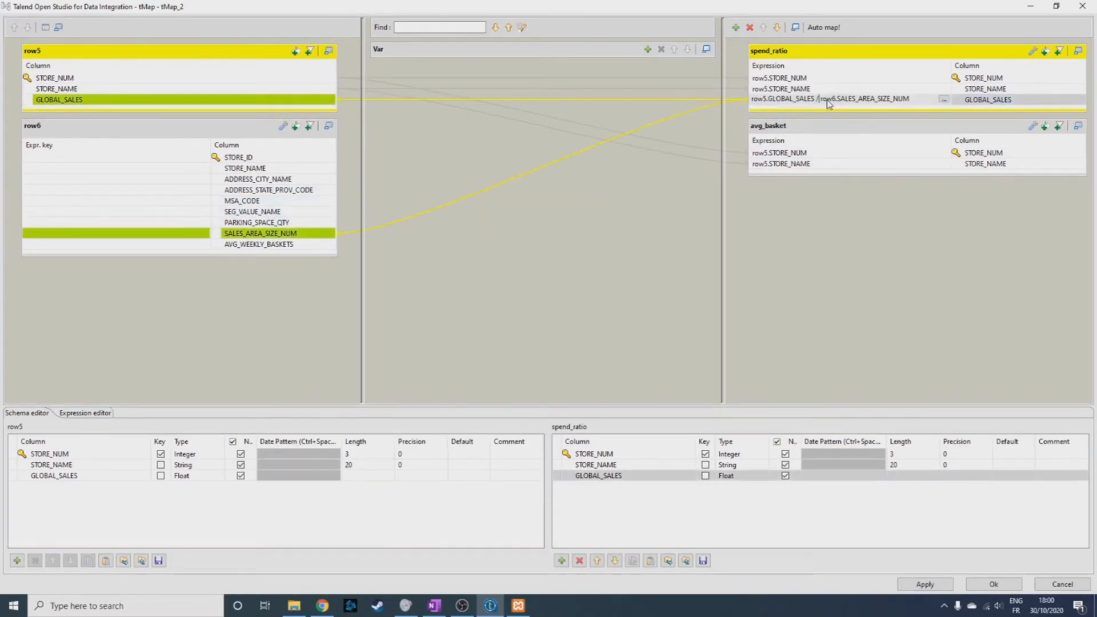
pyautogui.press('Return')
# Add GLOBAL_SALES to avg_basket with the expression row5.GLOBAL_SALES / (row6.AVG_WEEKLY_BASKETS*2), and save the tMap_2 mapping.
pyautogui.moveTo(115, 102); pyautogui.dragTo(818, 174)
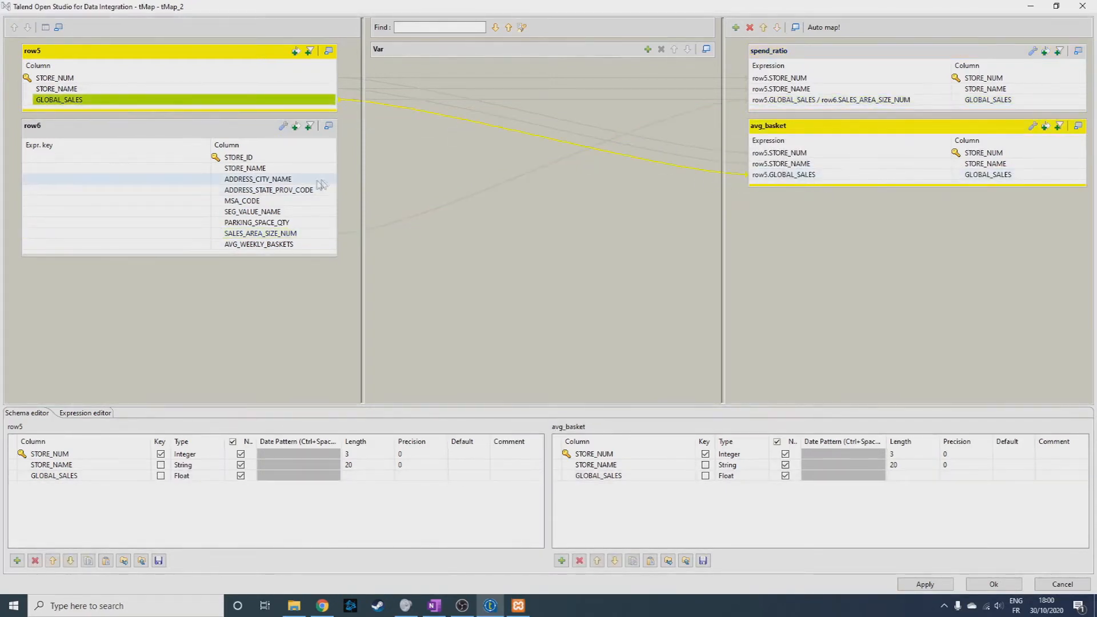
pyautogui.moveTo(279, 247); pyautogui.dragTo(814, 176)
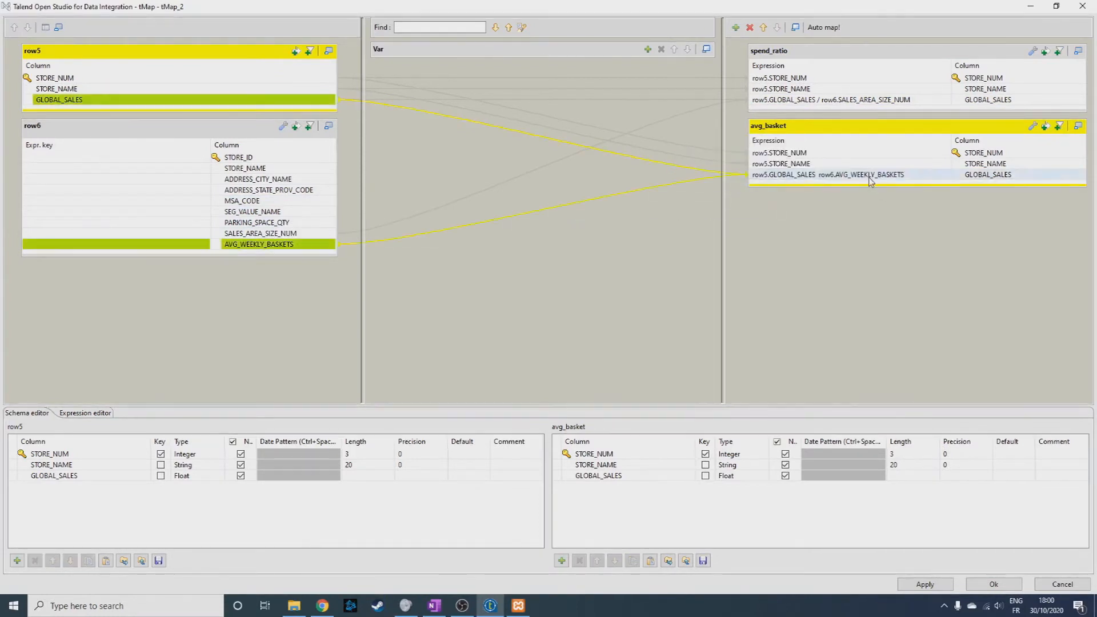
pyautogui.click(813, 178)
pyautogui.click(820, 175)
pyautogui.write('/ ')
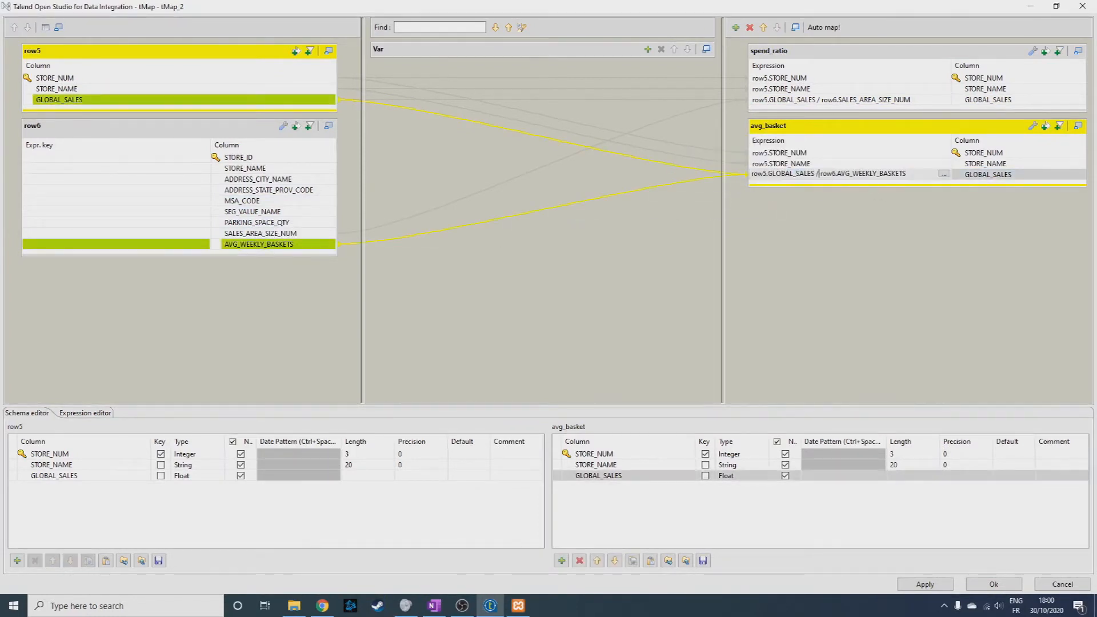
pyautogui.write('(')
pyautogui.press('Return')
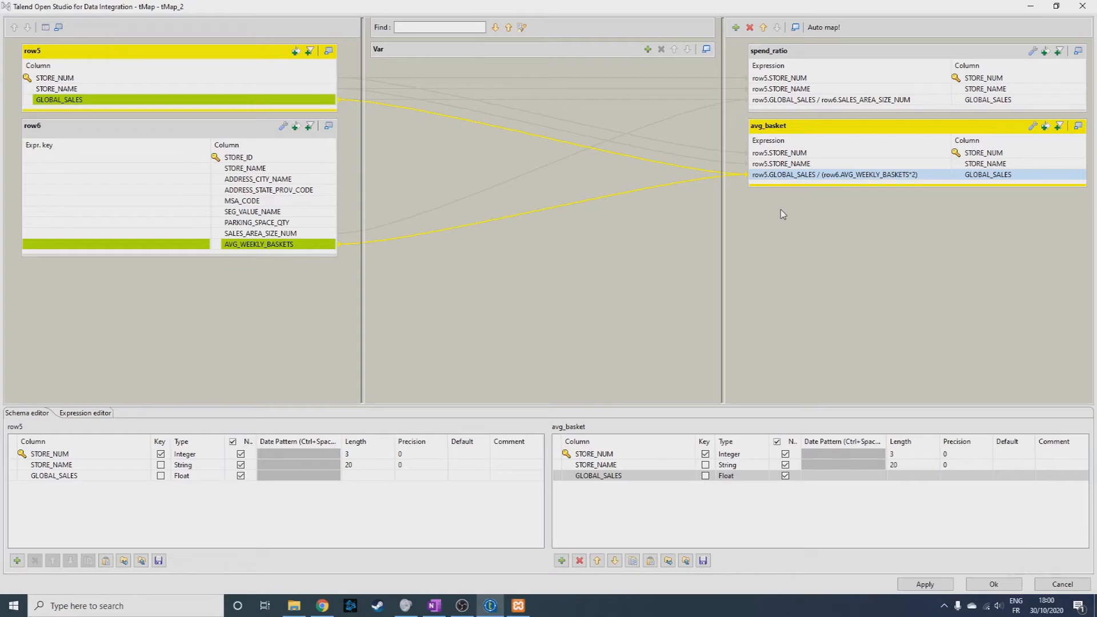
pyautogui.click(990, 587)
# Link the spend_ratio output of tMap_2 to a new tSortRow component.
pyautogui.rightClick(738, 224)
pyautogui.moveTo(800, 231)
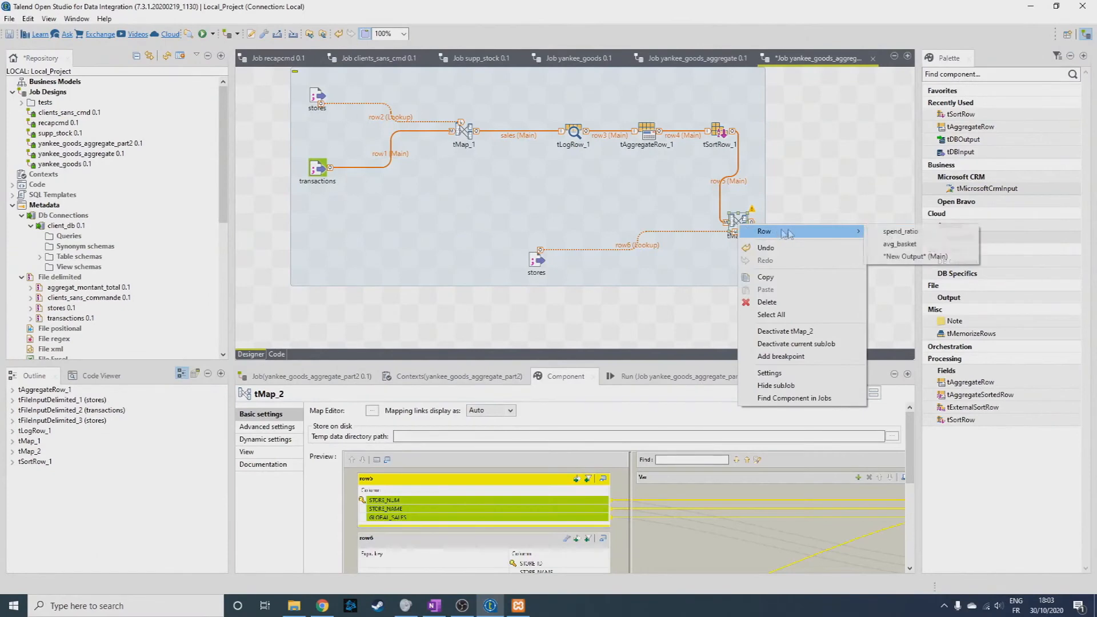
pyautogui.click(888, 232)
pyautogui.click(799, 183)
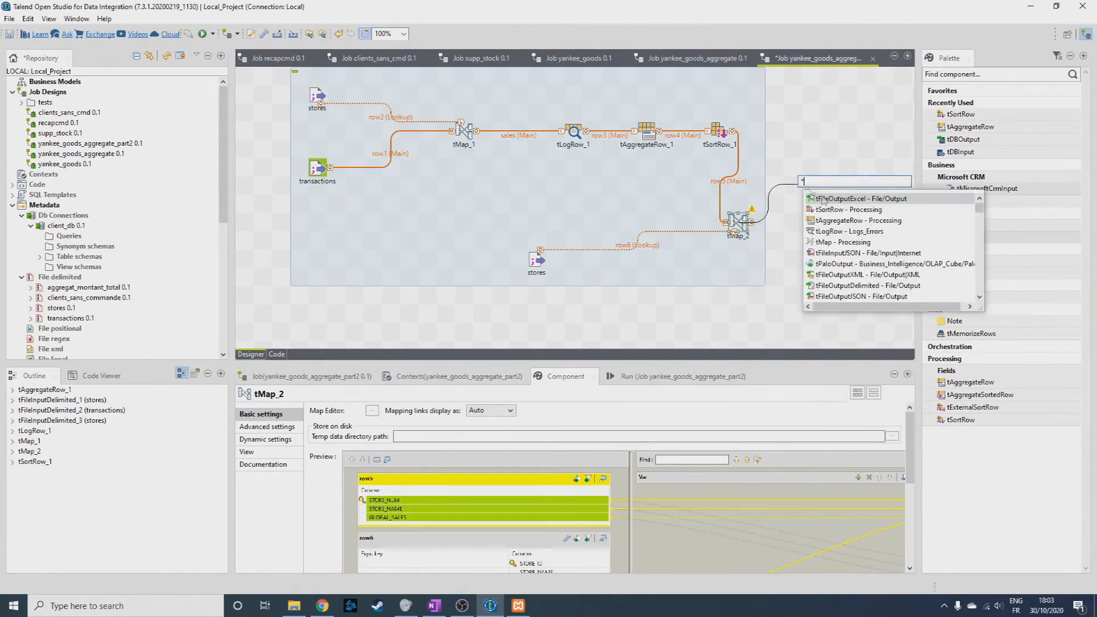
pyautogui.click(827, 213)
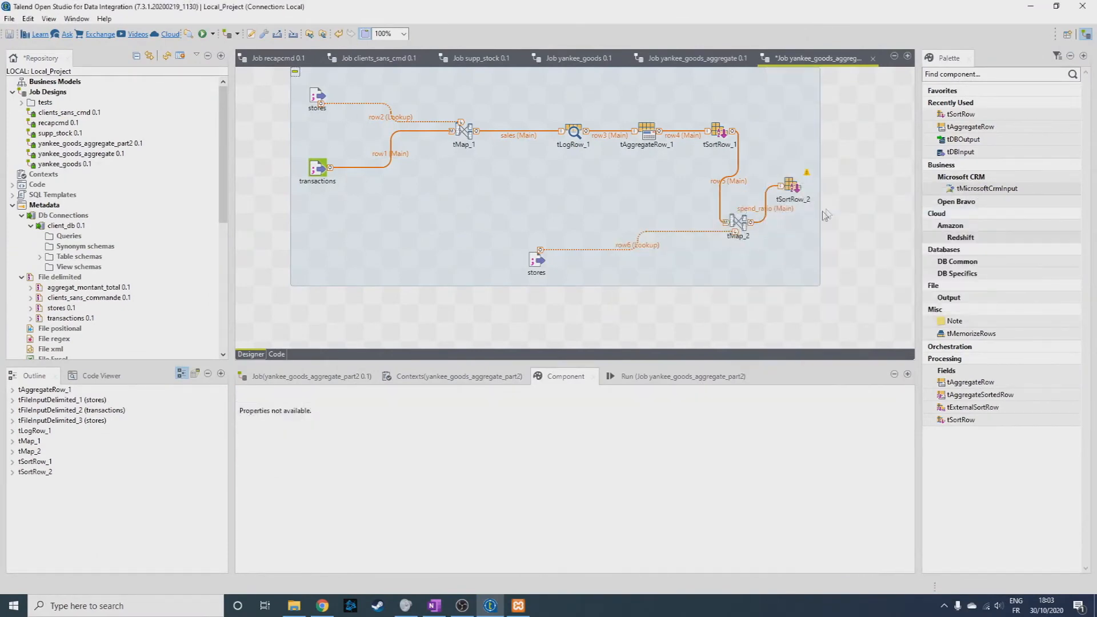
# Link the avg_basket output of tMap_2 to another new tSortRow component below the first.
pyautogui.rightClick(739, 226)
pyautogui.moveTo(780, 238)
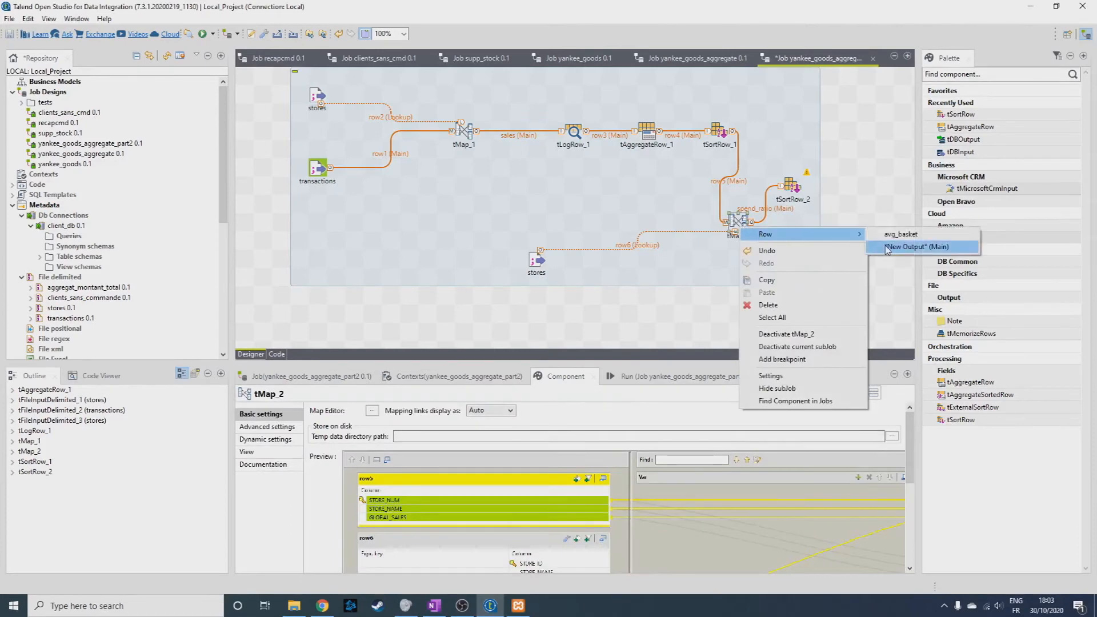
pyautogui.click(915, 246)
pyautogui.click(809, 259)
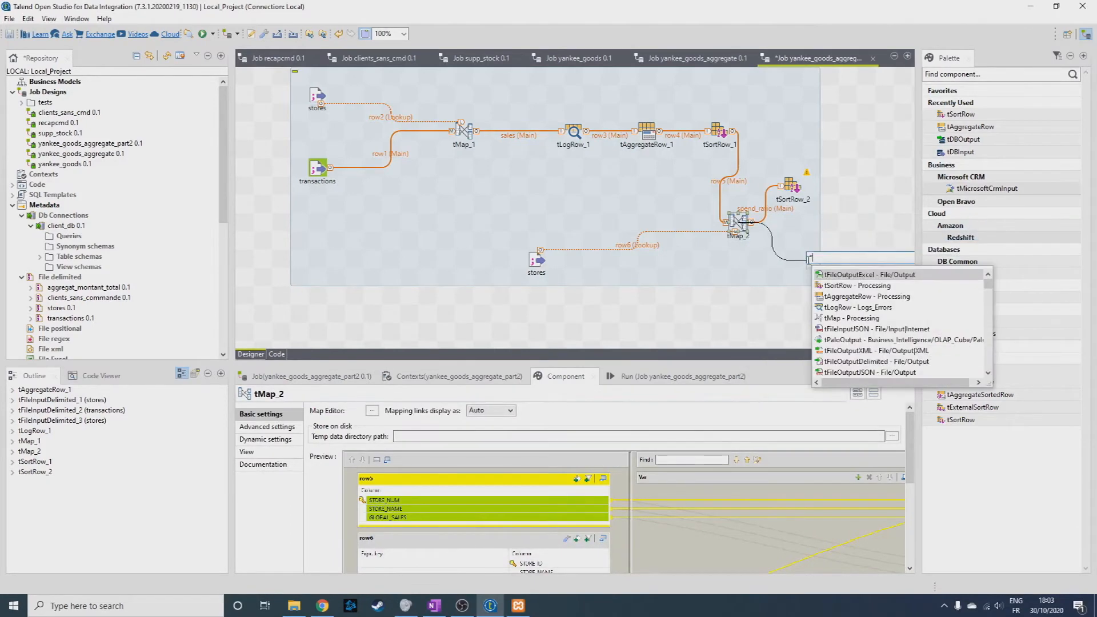
pyautogui.click(850, 286)
# Align tSortRow_2 above tSortRow_4 and display the basic settings of tSortRow_2.
pyautogui.moveTo(794, 188); pyautogui.dragTo(814, 188)
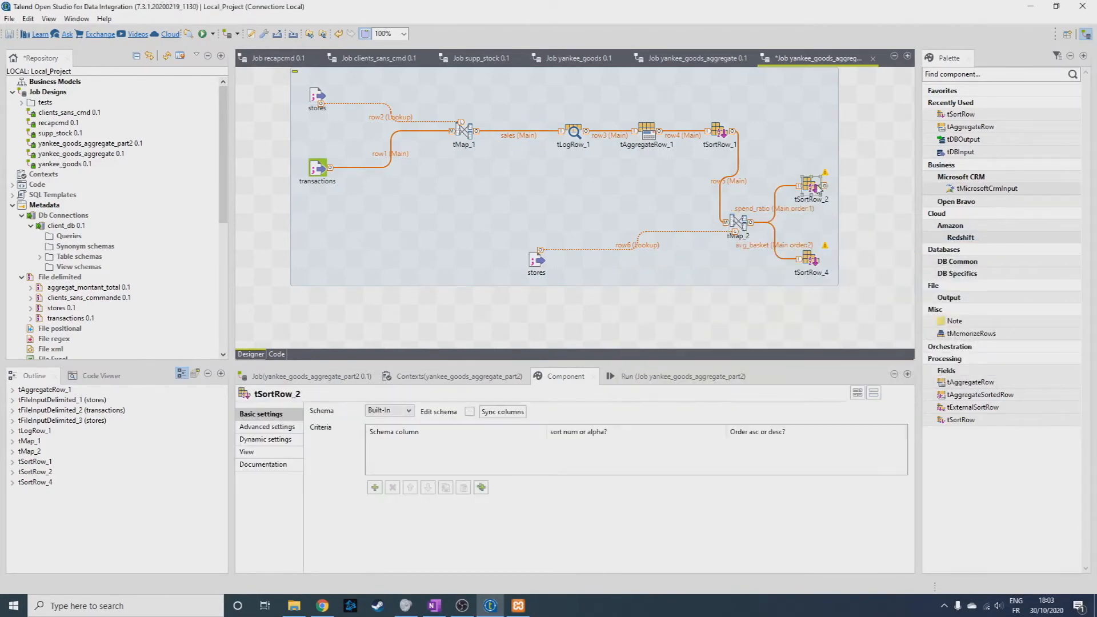
pyautogui.click(617, 376)
pyautogui.click(563, 376)
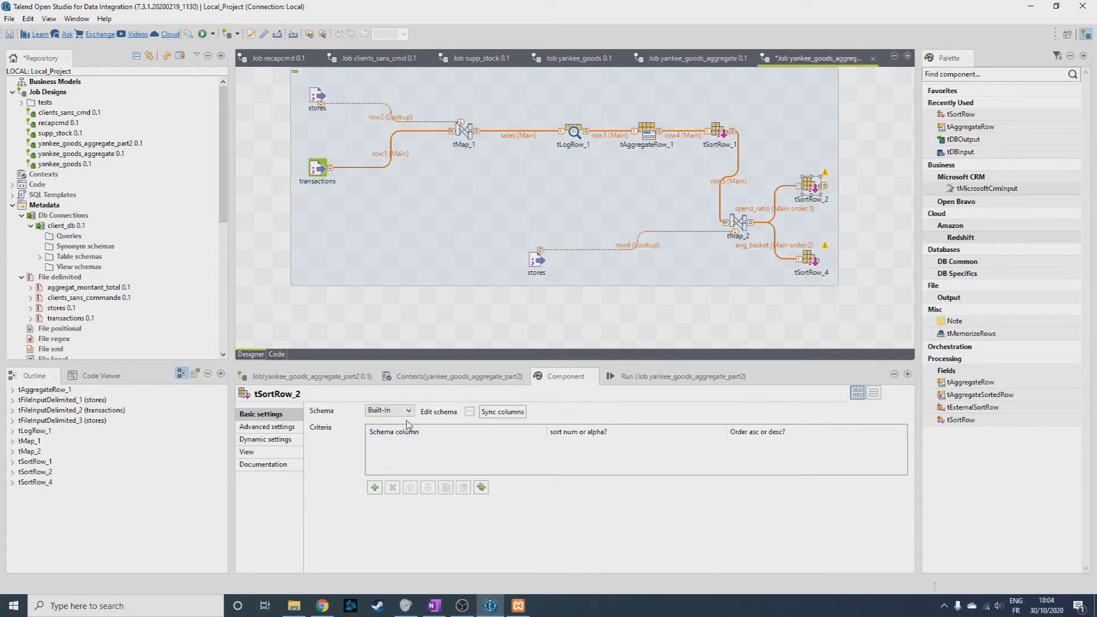
# Add a sort criterion to tSortRow_2 on GLOBAL_SALES, numeric, in descending order.
pyautogui.click(374, 488)
pyautogui.click(528, 448)
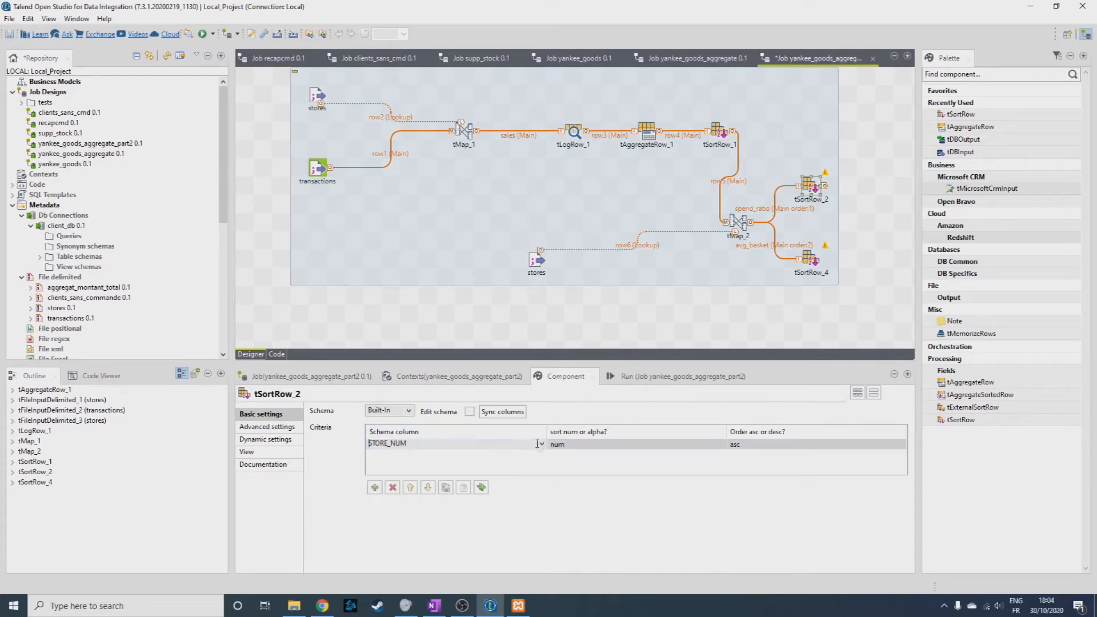
pyautogui.click(542, 444)
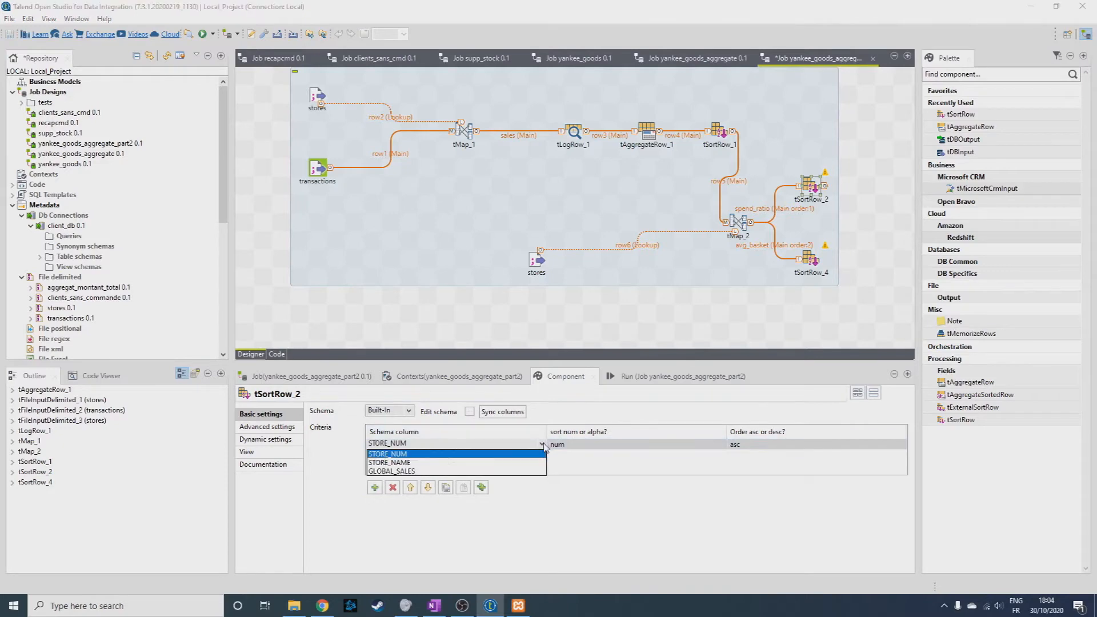
pyautogui.click(423, 471)
pyautogui.click(729, 445)
pyautogui.click(902, 446)
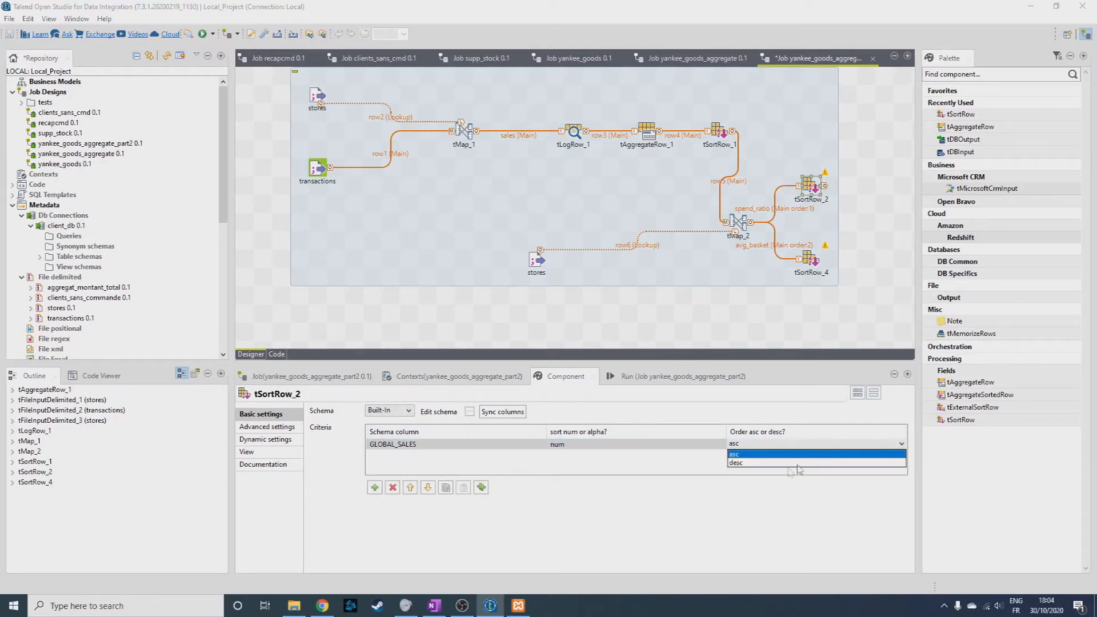
pyautogui.click(785, 463)
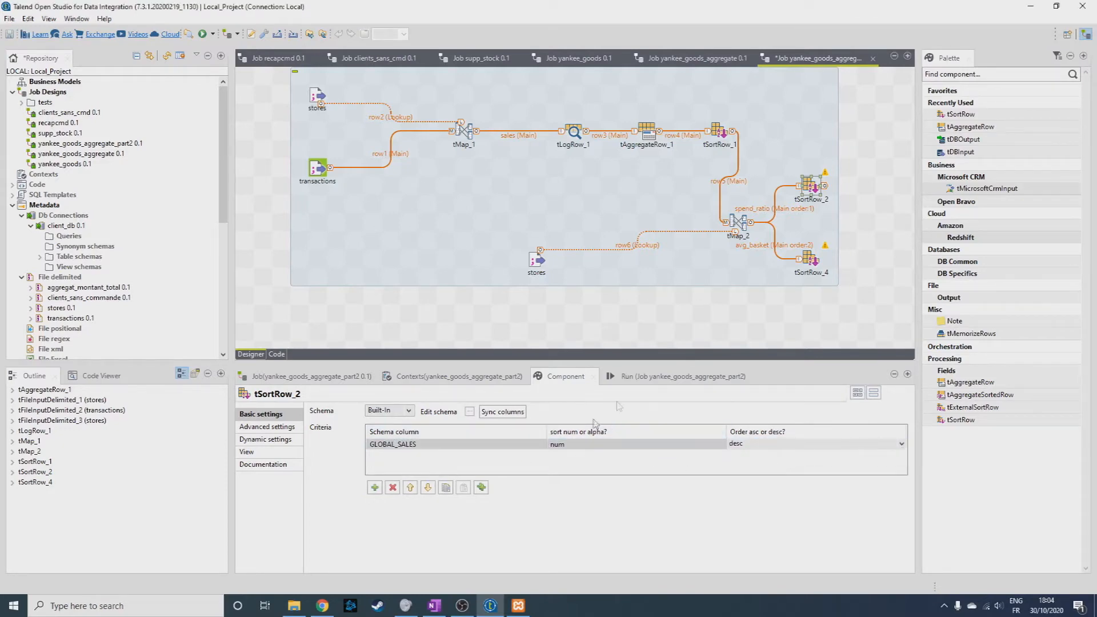
# Give tSortRow_4 a numeric sort criterion on GLOBAL_SALES in descending order.
pyautogui.click(809, 260)
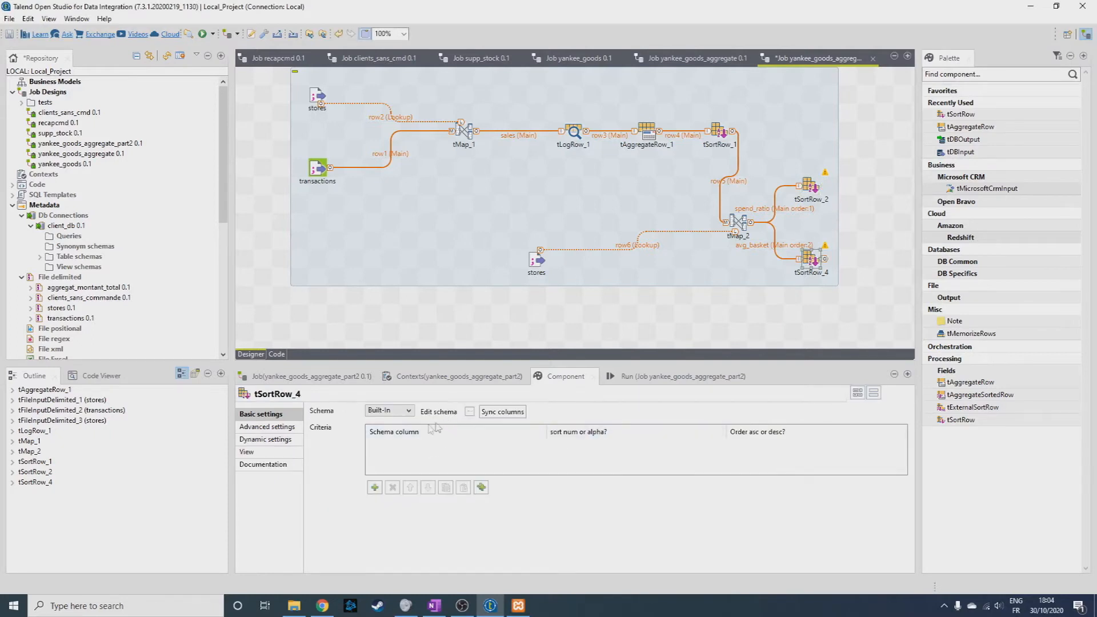
pyautogui.click(375, 488)
pyautogui.click(540, 448)
pyautogui.click(536, 451)
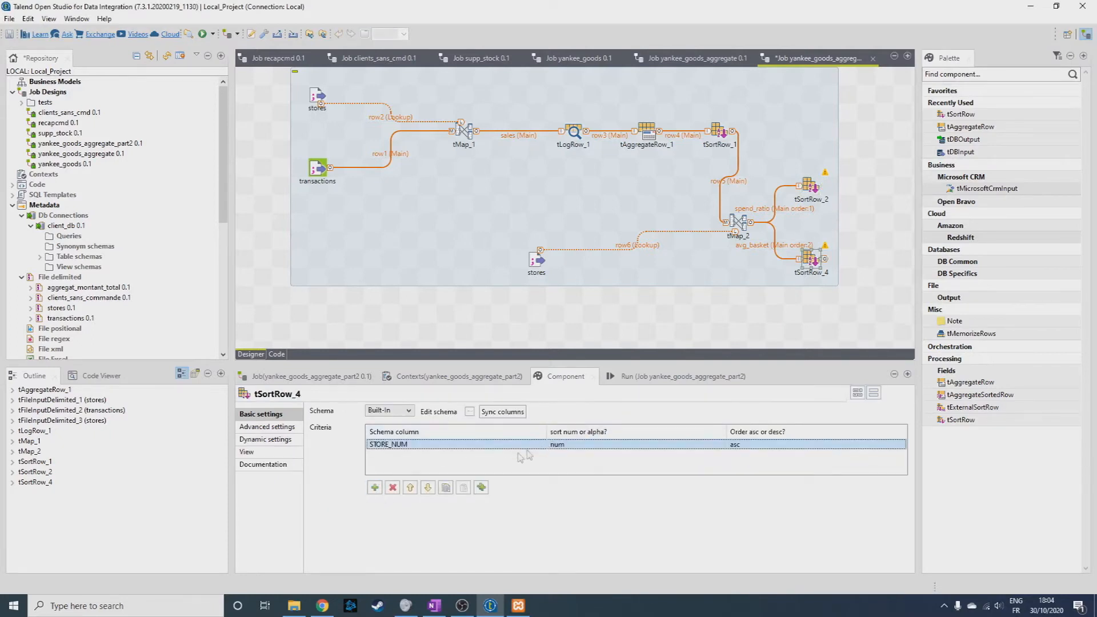
pyautogui.click(549, 444)
pyautogui.click(543, 445)
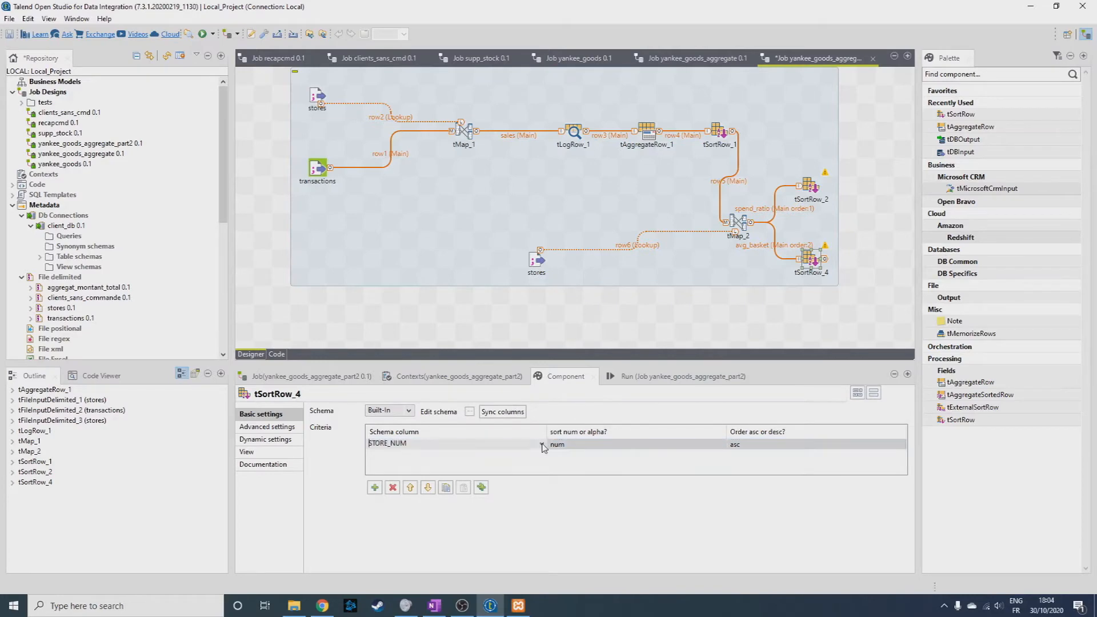
pyautogui.click(542, 449)
pyautogui.click(514, 467)
pyautogui.click(892, 444)
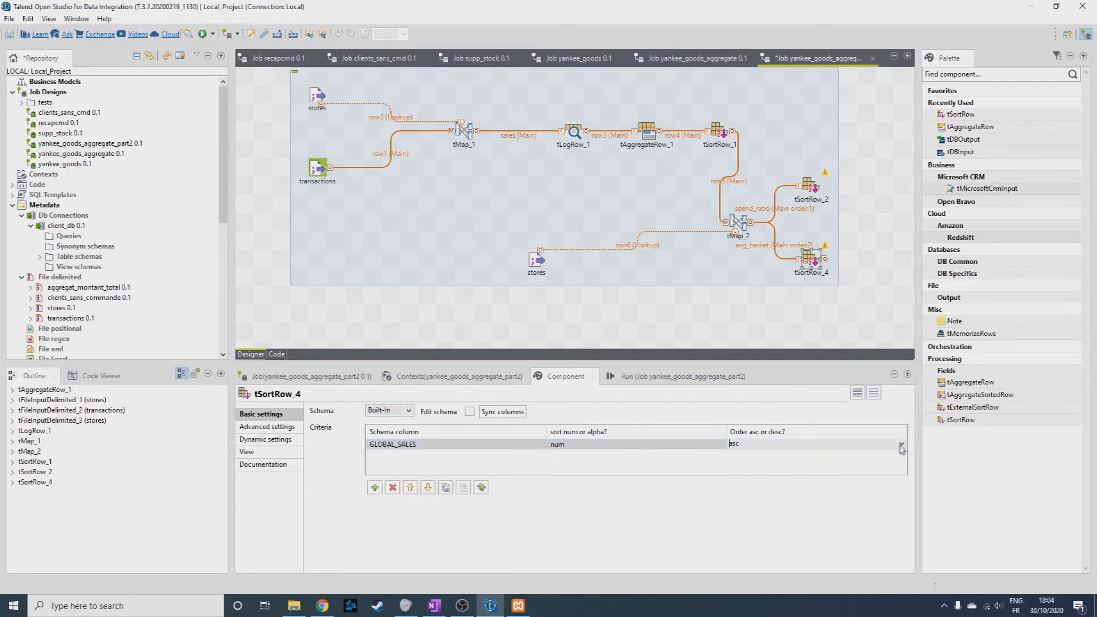
pyautogui.click(903, 444)
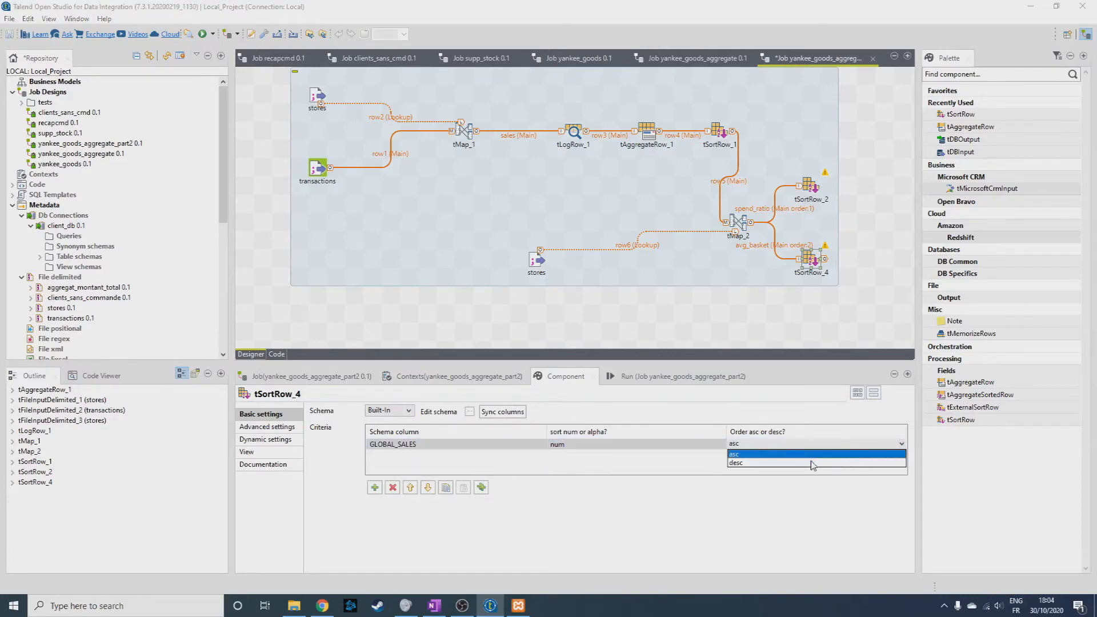
pyautogui.click(813, 464)
pyautogui.click(860, 253)
# Find the file output components and place two tFileOutputExcel components, one beside tSortRow_2 and one beside tSortRow_4.
pyautogui.click(983, 74)
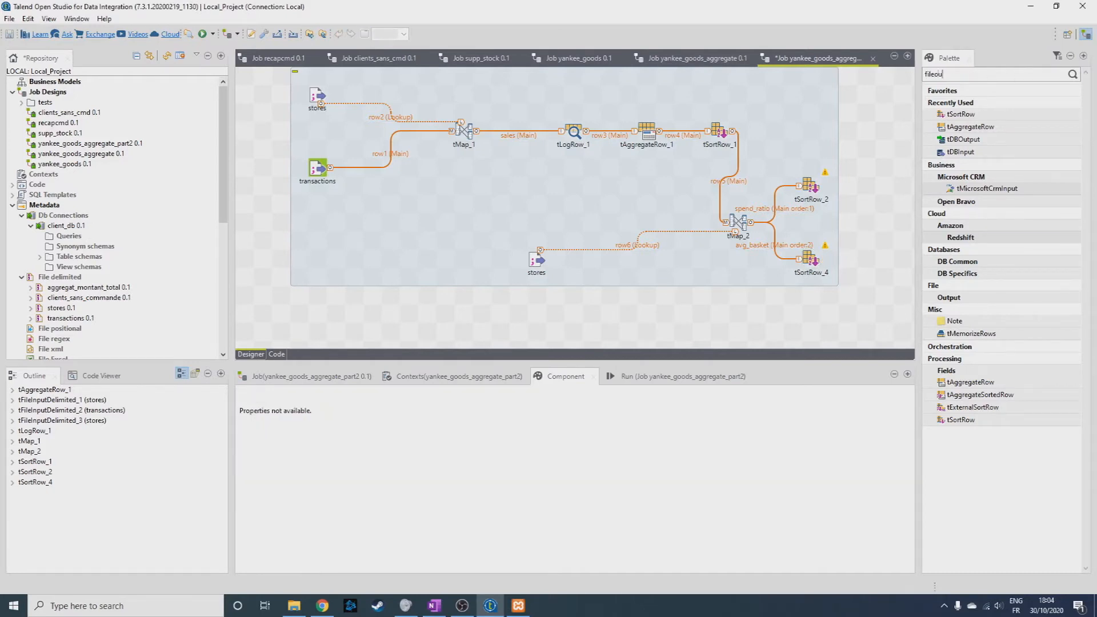
pyautogui.write('fileoutput')
pyautogui.press('Return')
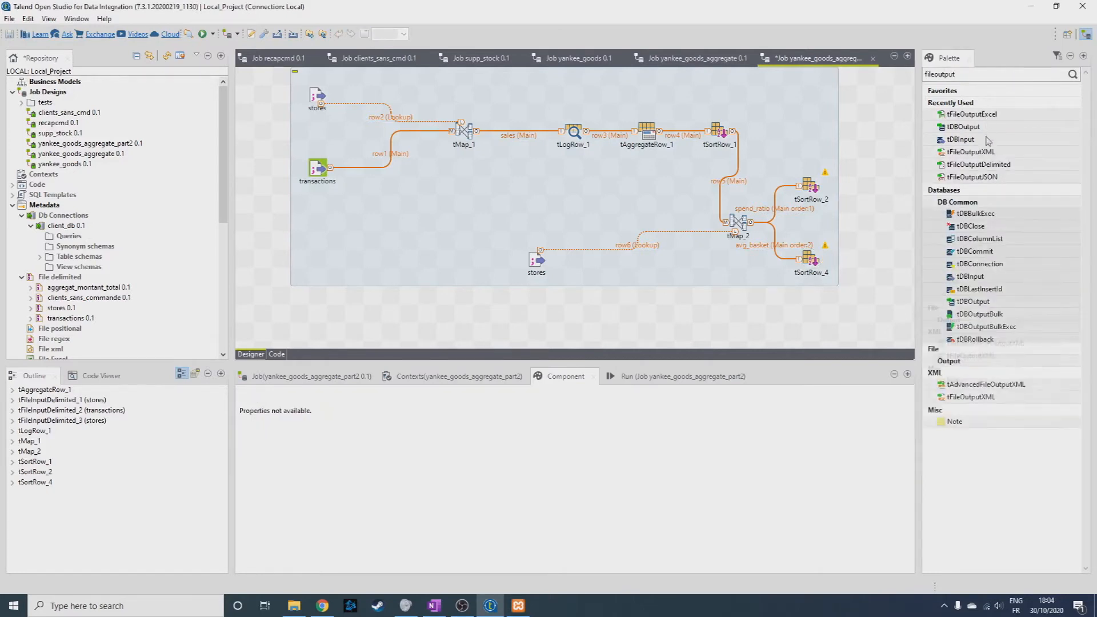
pyautogui.scroll(-2, 1000, 445)
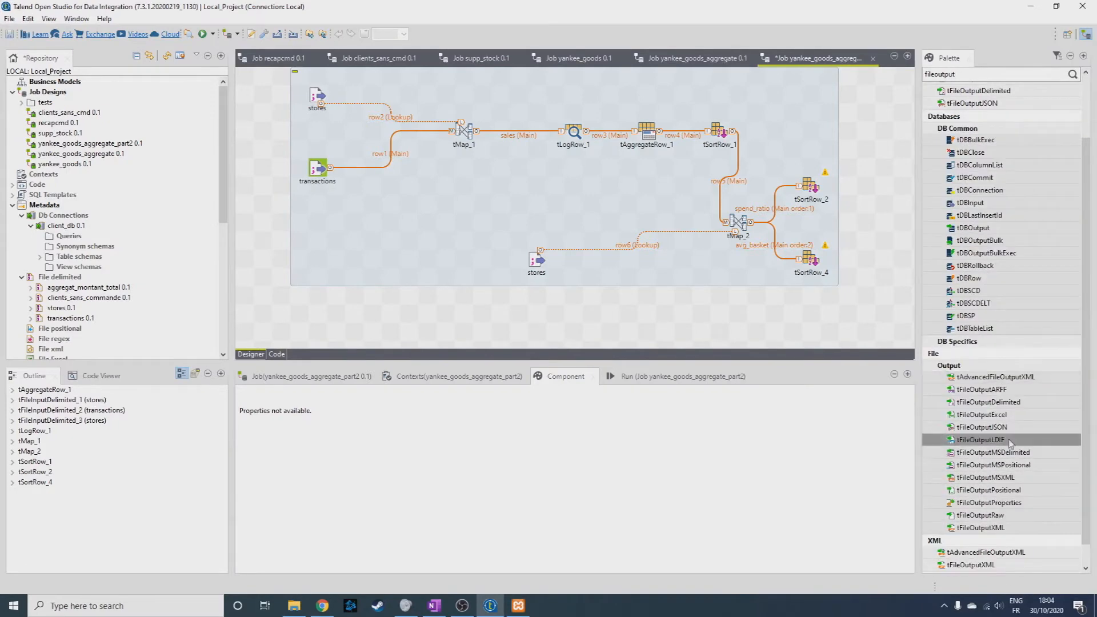
pyautogui.moveTo(864, 264); pyautogui.dragTo(866, 176)
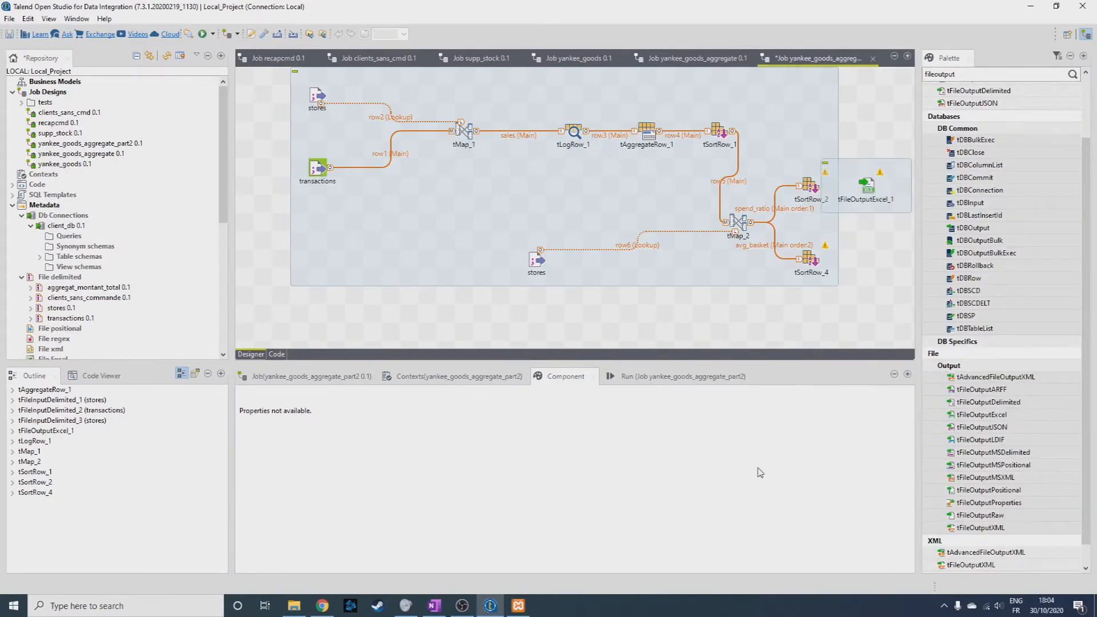
pyautogui.moveTo(982, 414); pyautogui.dragTo(867, 260)
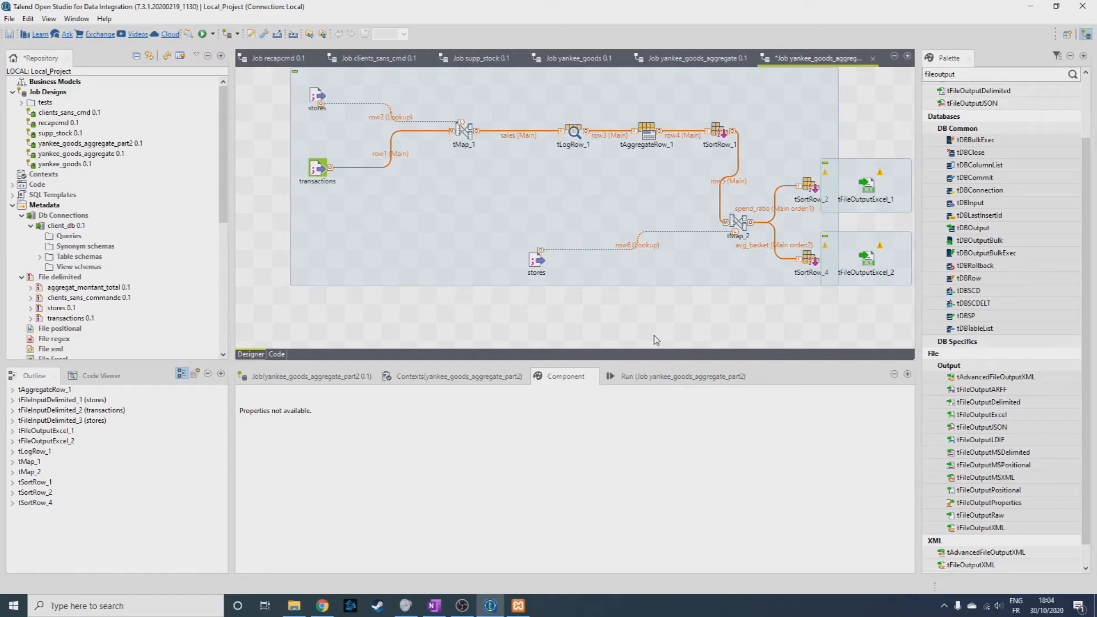
# Space the two Excel outputs away from the sorts, and link tSortRow_2 to tFileOutputExcel_1 and tSortRow_4 to tFileOutputExcel_2.
pyautogui.moveTo(857, 193); pyautogui.dragTo(884, 204)
pyautogui.moveTo(853, 261); pyautogui.dragTo(869, 262)
pyautogui.click(814, 154)
pyautogui.click(796, 187)
pyautogui.moveTo(809, 188); pyautogui.dragTo(871, 192)
pyautogui.click(795, 259)
pyautogui.moveTo(809, 259); pyautogui.dragTo(871, 254)
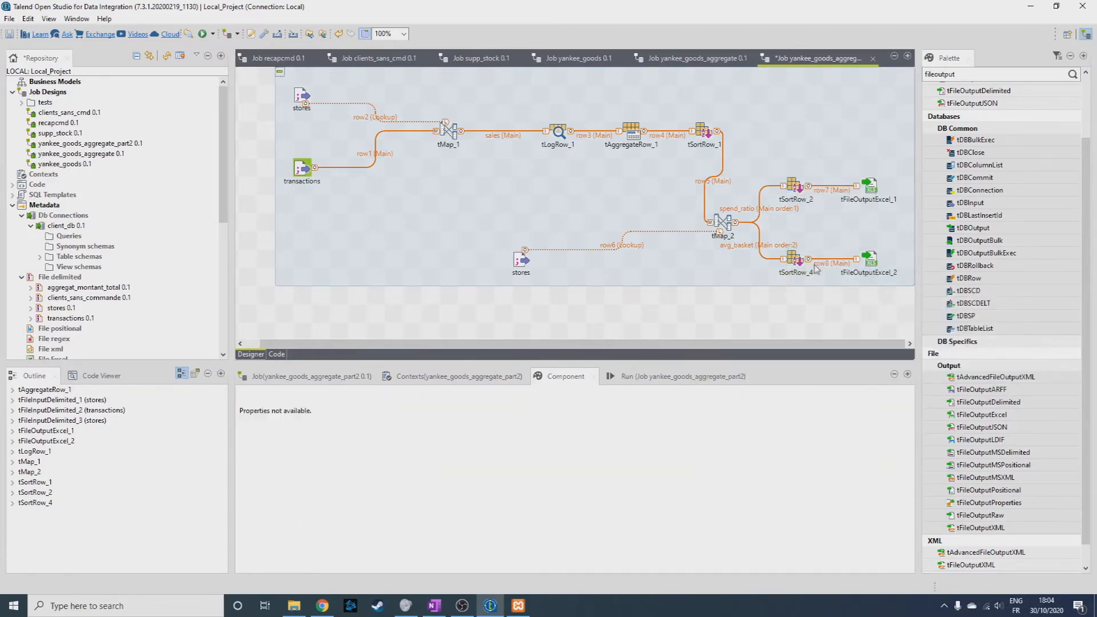
# Set tFileOutputExcel_1 to write excel2007 format with a header, and name its output file spend_ratio in the workspace folder.
pyautogui.click(870, 186)
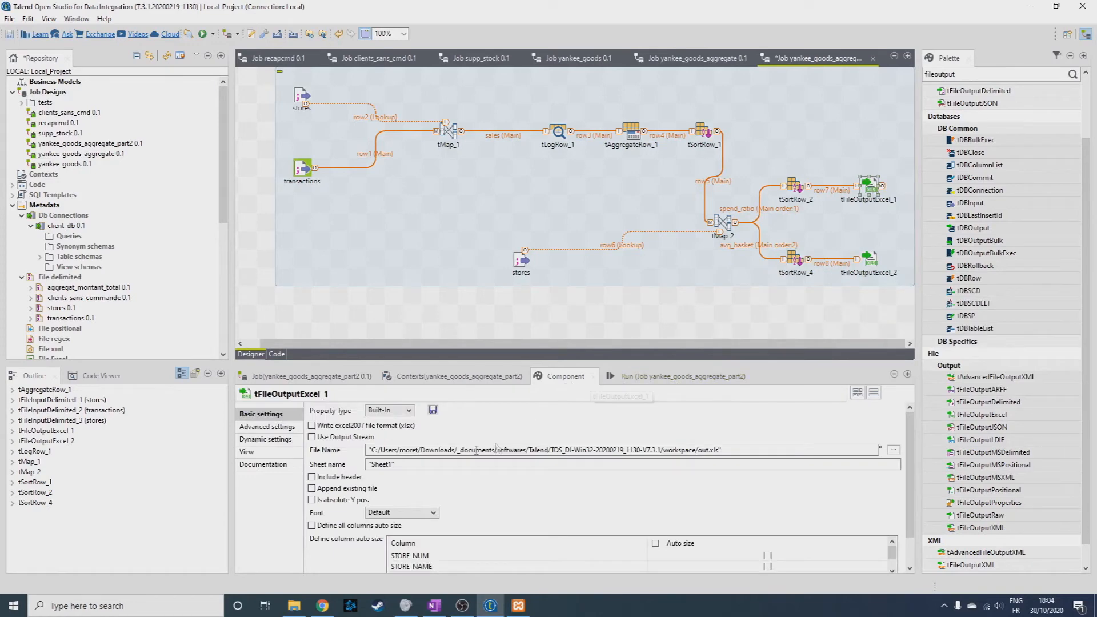
pyautogui.click(312, 477)
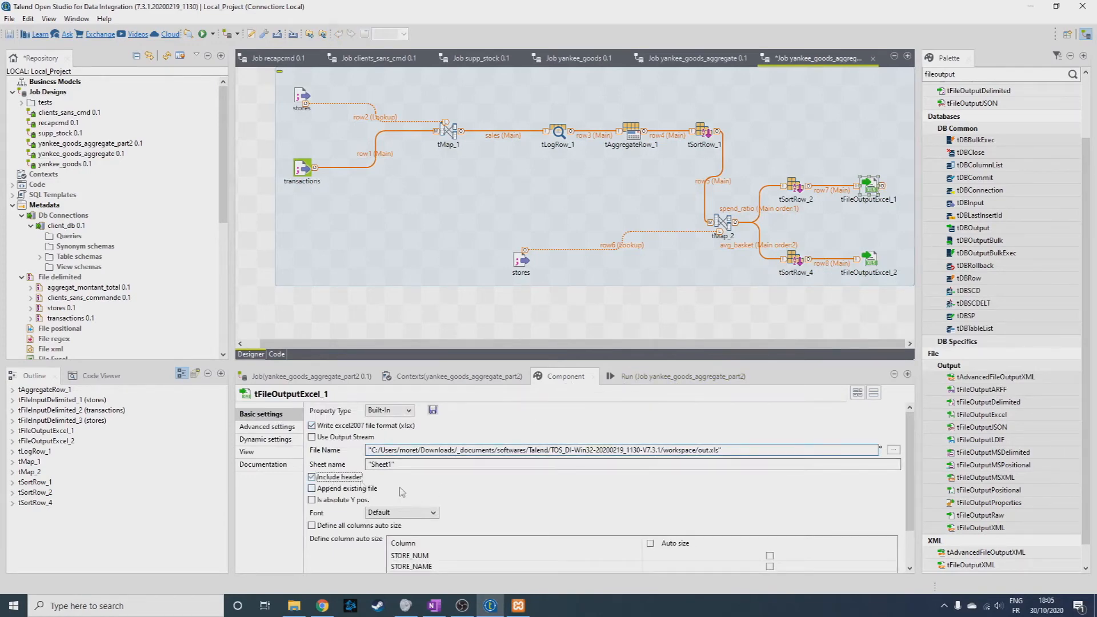
pyautogui.scroll(-2, 481, 521)
pyautogui.scroll(1, 695, 431)
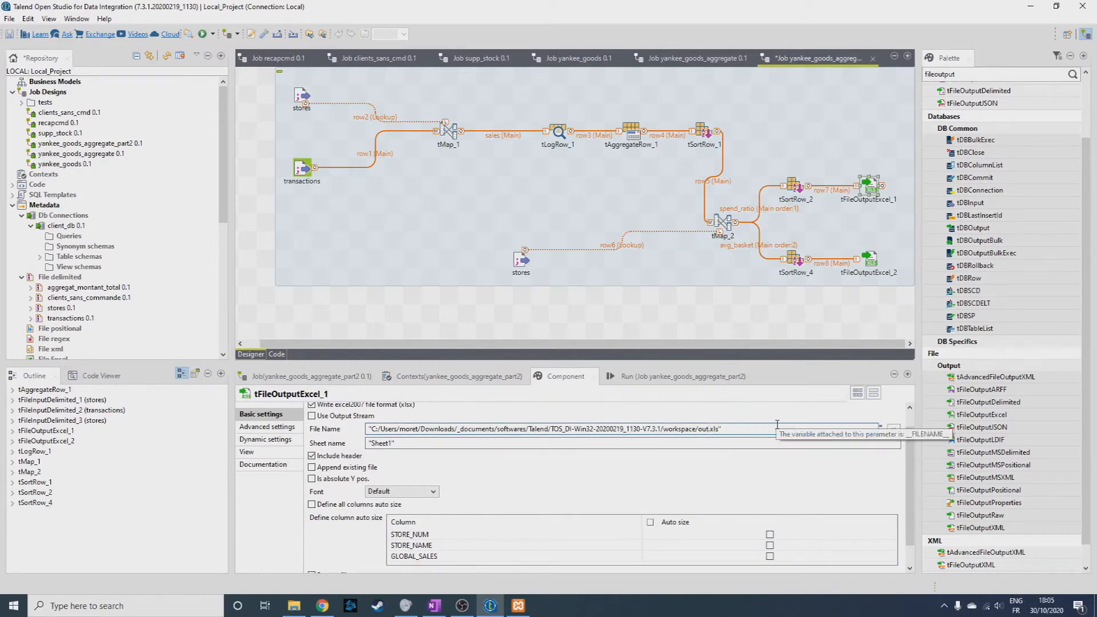
pyautogui.press('BackSpace')
pyautogui.press('BackSpace')
pyautogui.press('BackSpace')
pyautogui.write('sp')
# Set tFileOutputExcel_2 to excel2007 format with a header included, and name its output file avg_basket in the workspace folder.
pyautogui.click(871, 261)
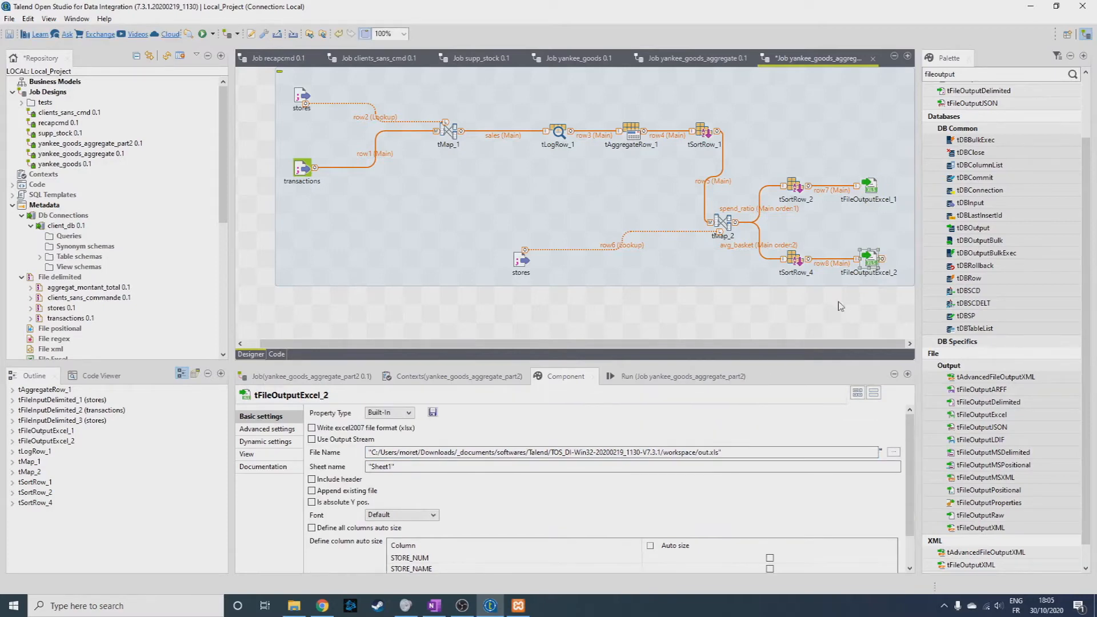
pyautogui.click(354, 430)
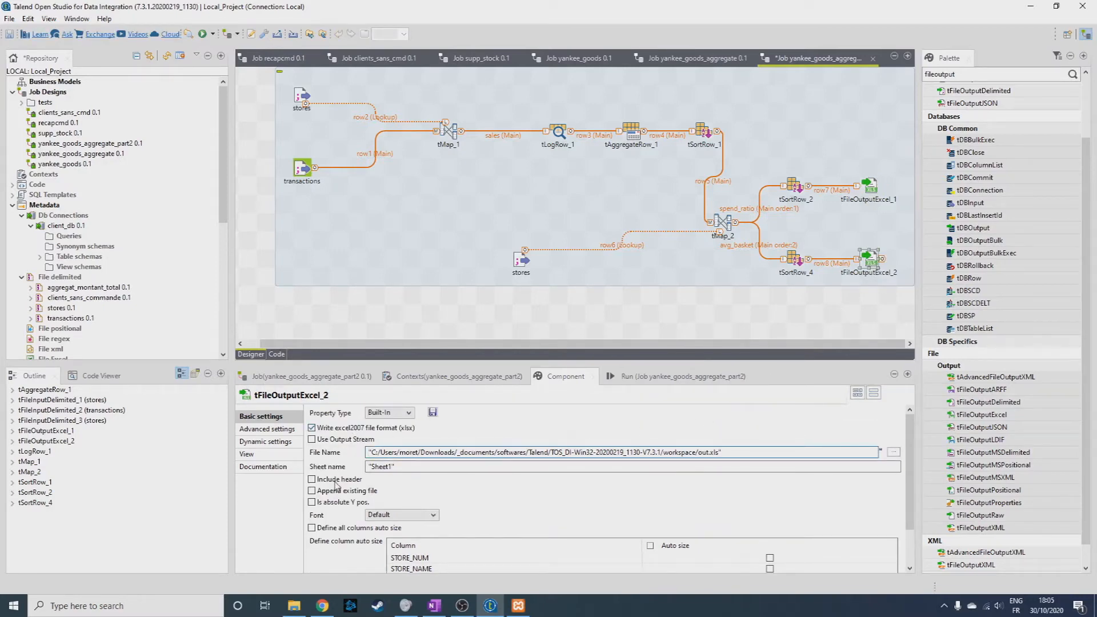
pyautogui.click(337, 480)
pyautogui.scroll(-1, 336, 480)
pyautogui.click(715, 426)
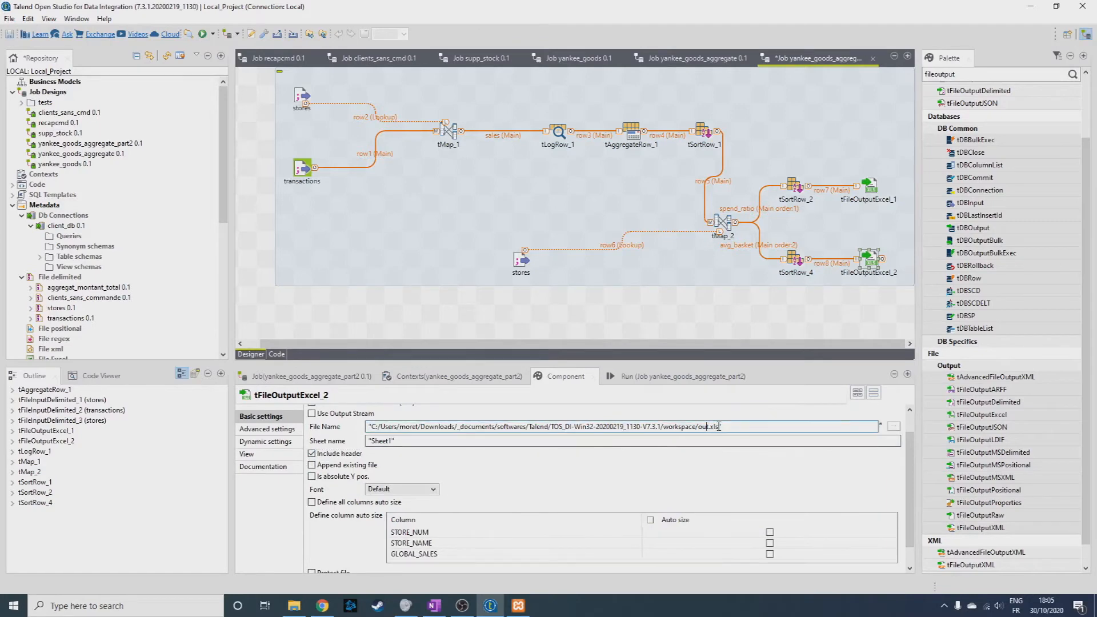
pyautogui.press('BackSpace')
pyautogui.press('BackSpace')
pyautogui.write('avg_ba')
# Run the yankee_goods_aggregate_part2 job.
pyautogui.click(542, 213)
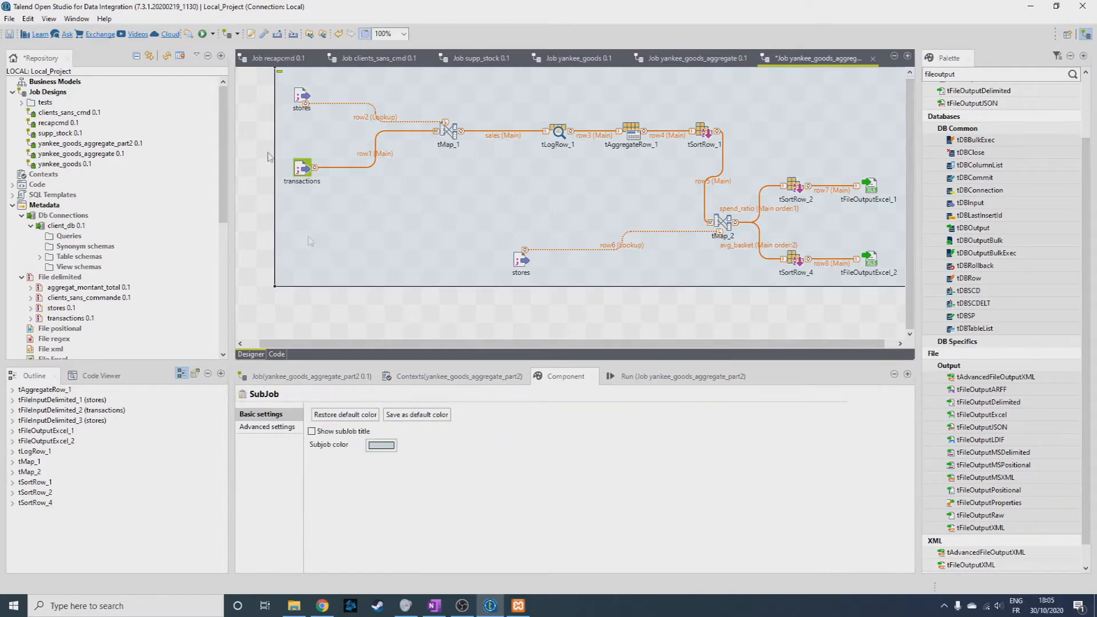
pyautogui.click(646, 376)
pyautogui.click(343, 424)
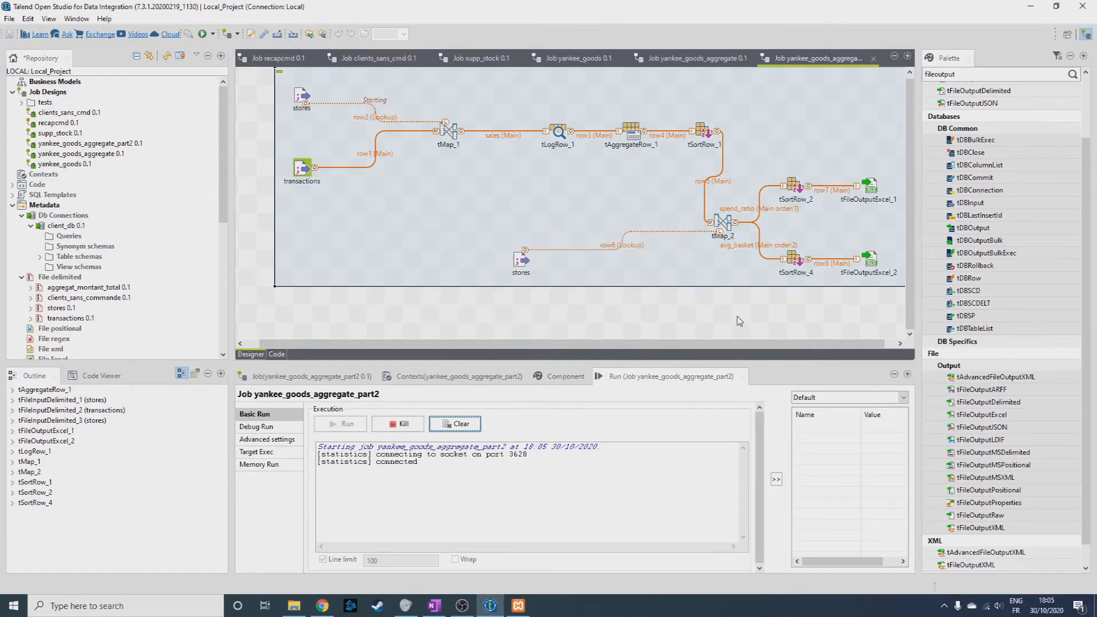
pyautogui.moveTo(735, 344); pyautogui.dragTo(745, 346)
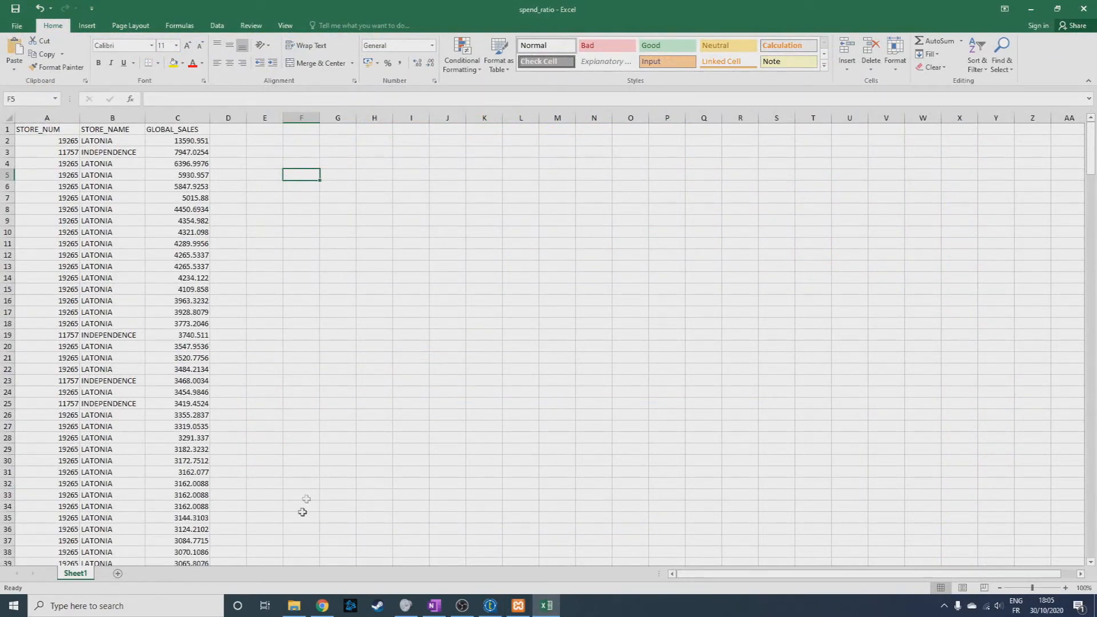
# Open the avg_basket file from the workspace folder in Excel and widen columns A to C to examine its sorted rows.
pyautogui.click(293, 606)
pyautogui.doubleClick(130, 123)
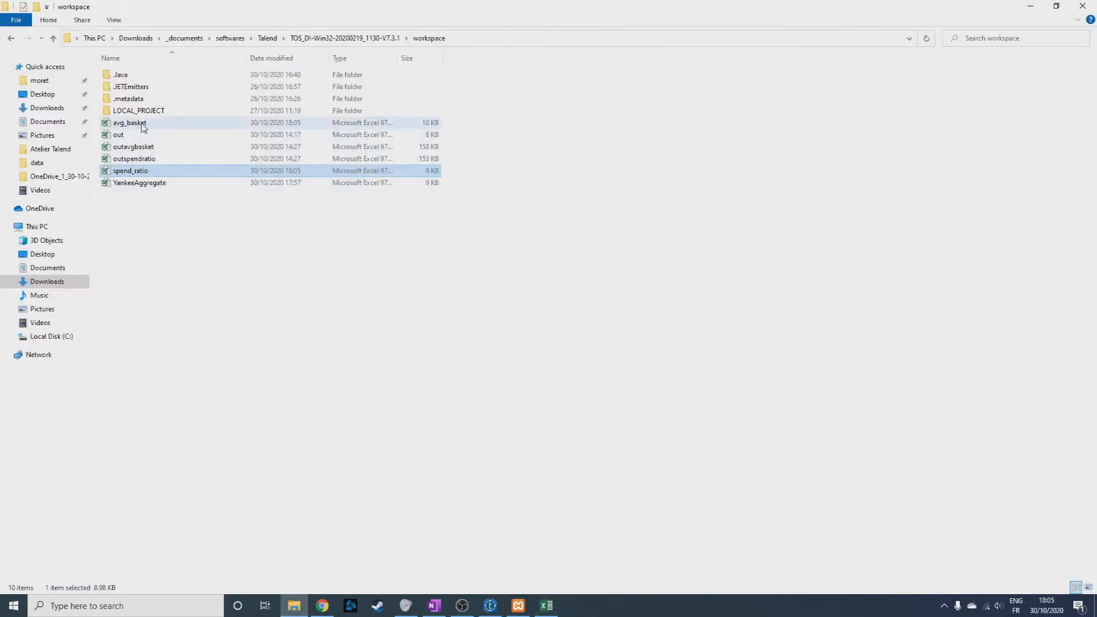
pyautogui.click(498, 331)
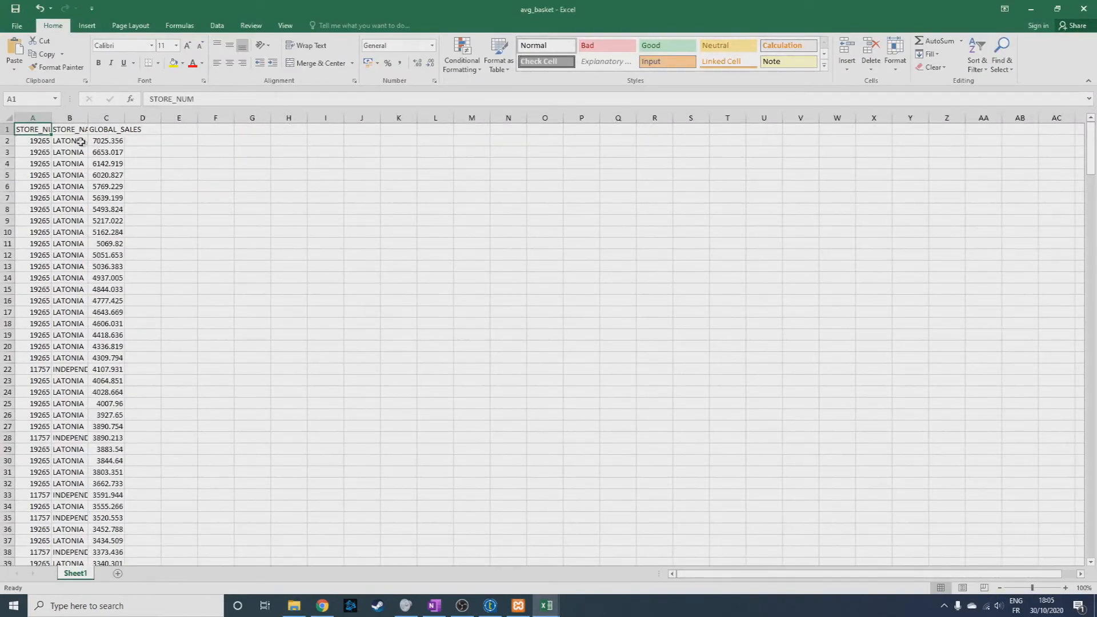
pyautogui.moveTo(35, 117); pyautogui.dragTo(84, 118)
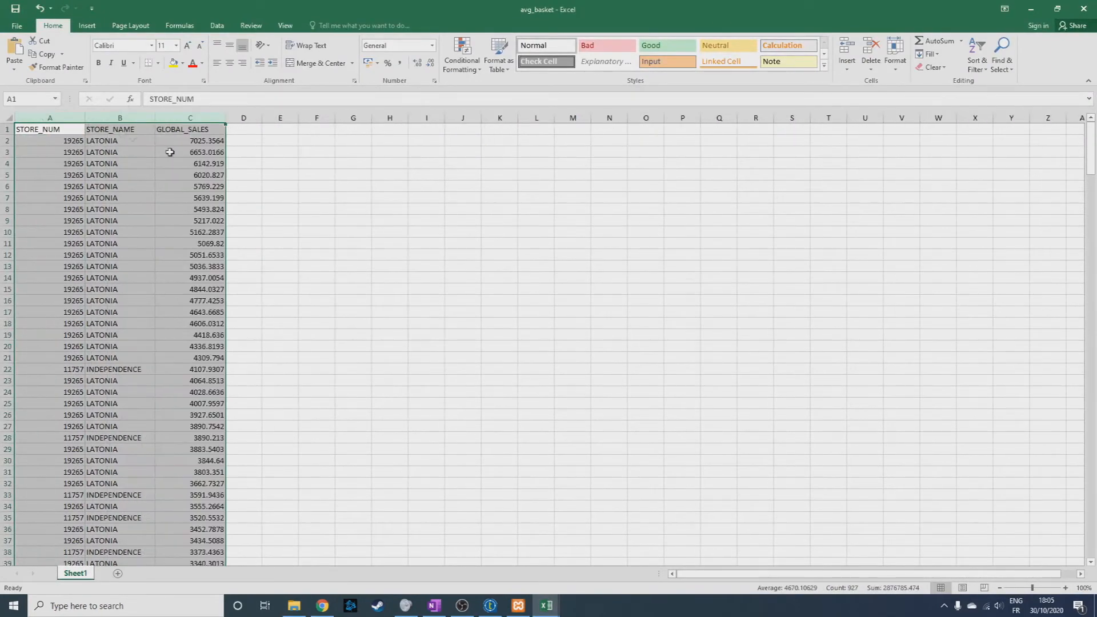
pyautogui.click(290, 187)
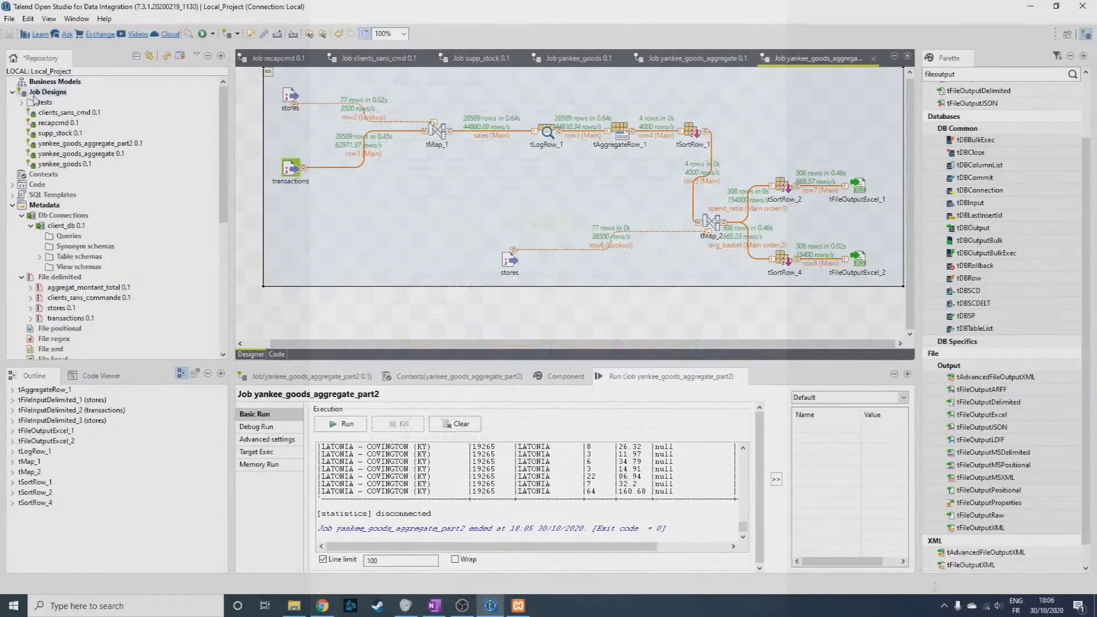
# Create a new job in Talend Open Studio named where_to_shop with the purpose "exercice 2" and the description "-".
pyautogui.rightClick(53, 101)
pyautogui.click(55, 105)
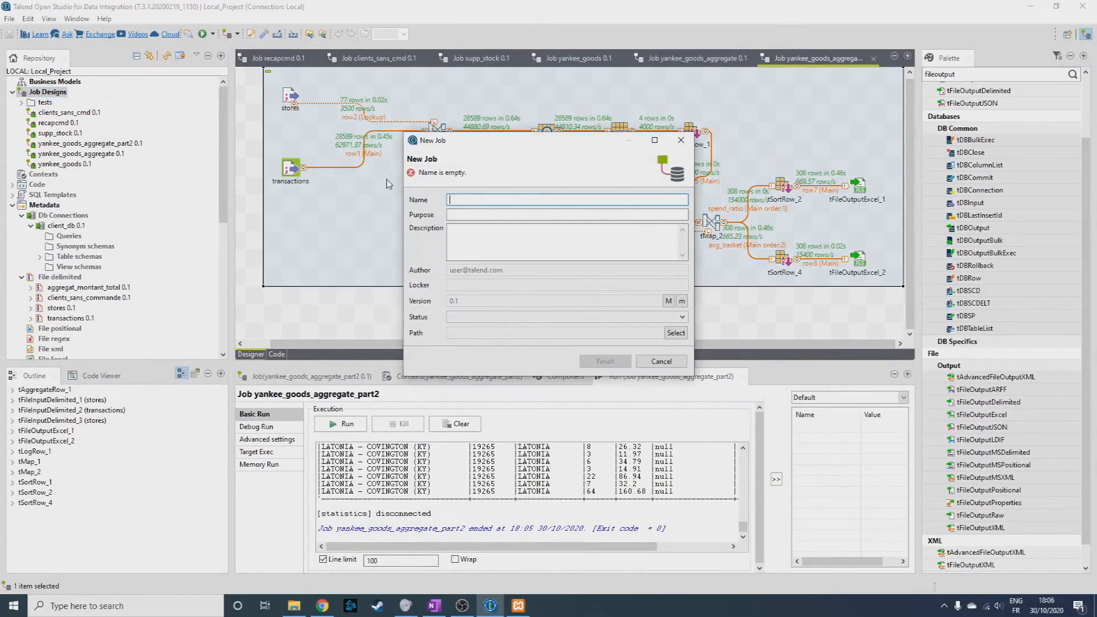
pyautogui.write('where_to_shop')
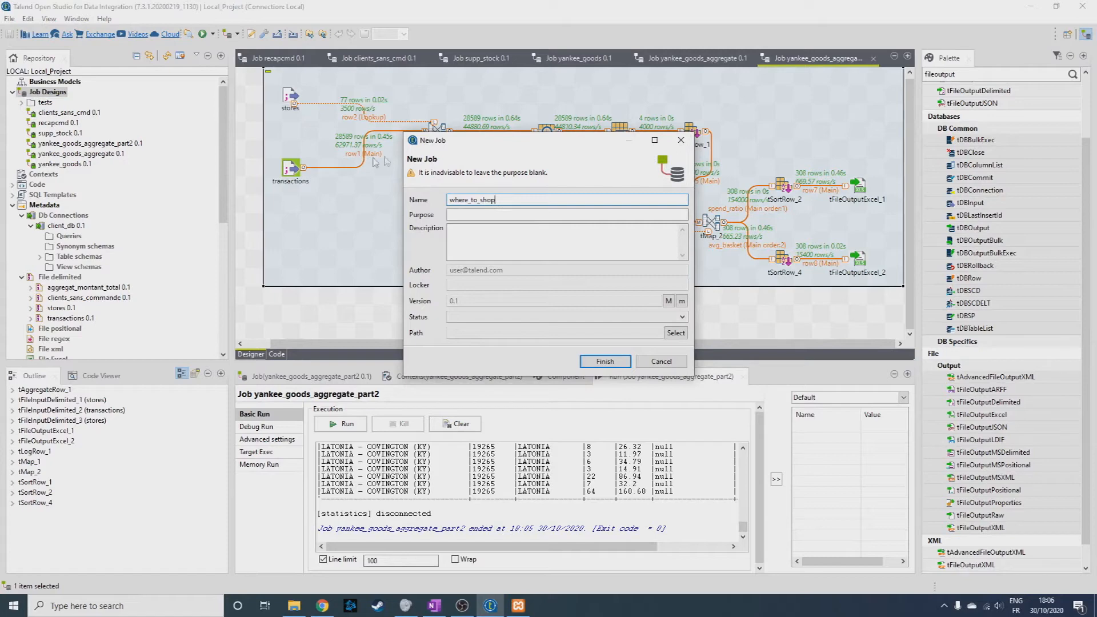
pyautogui.press('Tab')
pyautogui.write('exer')
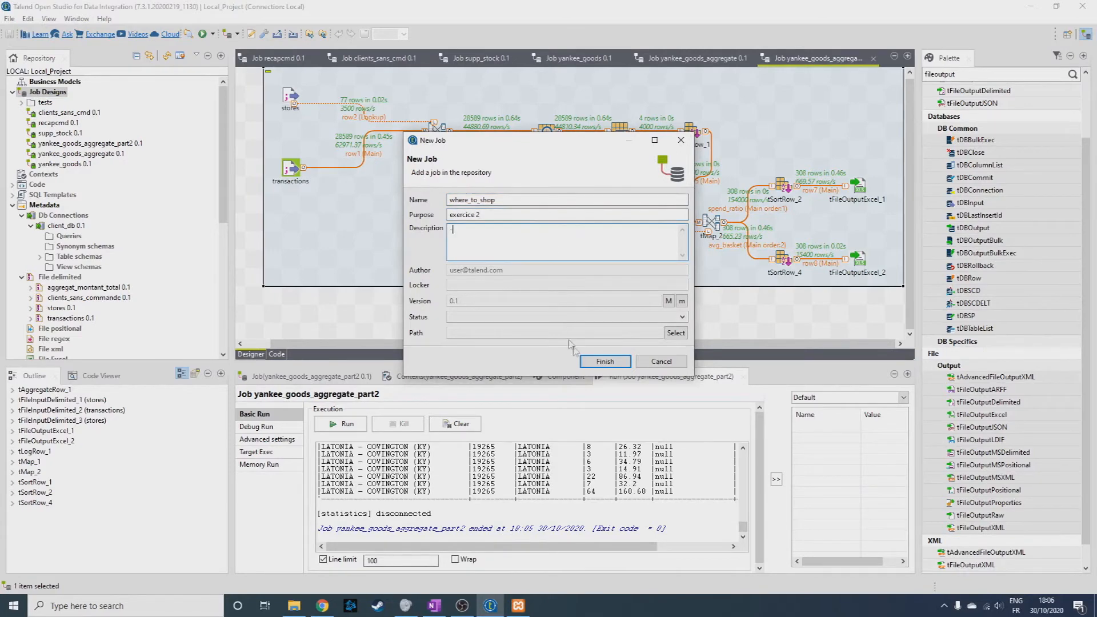
pyautogui.click(605, 361)
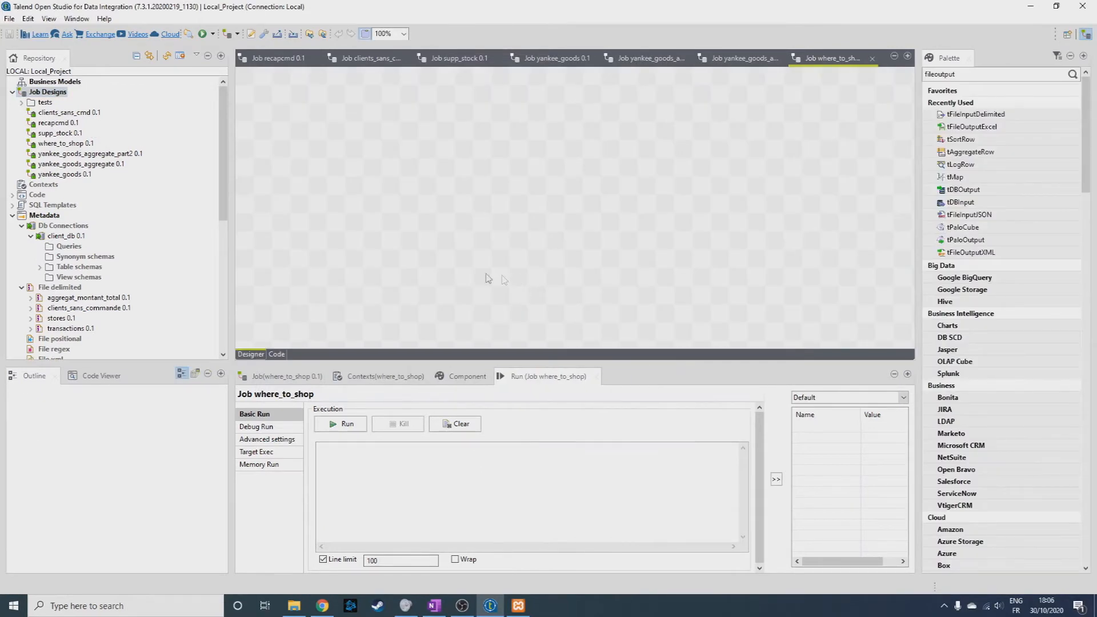
# Place the stores delimited file metadata in the where_to_shop job as a tFileInputDelimited component.
pyautogui.moveTo(58, 318); pyautogui.dragTo(300, 137)
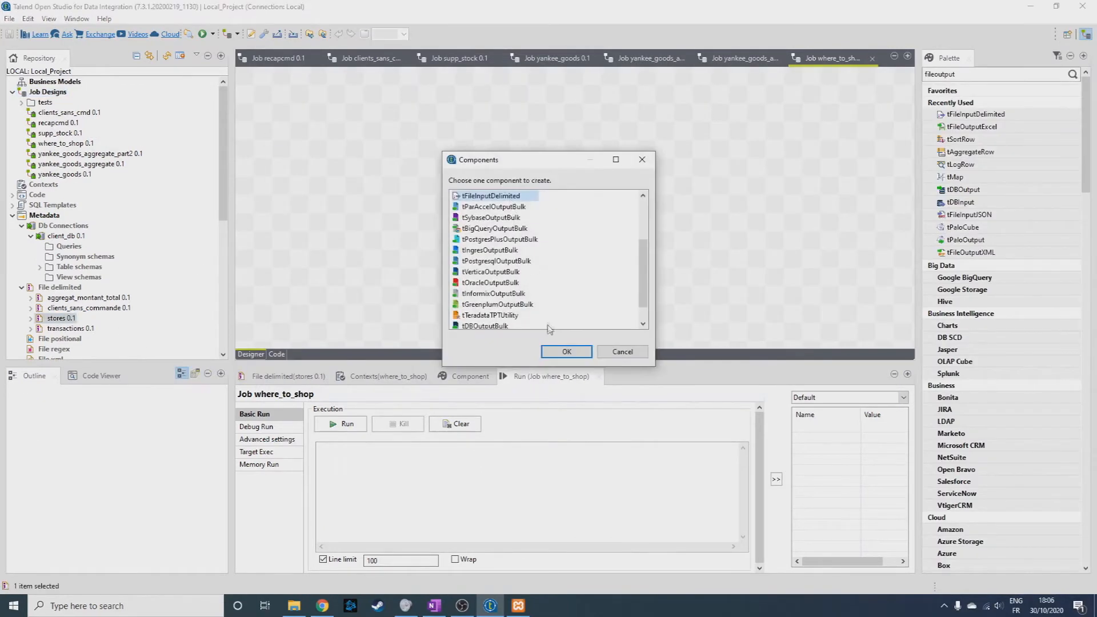
pyautogui.click(566, 352)
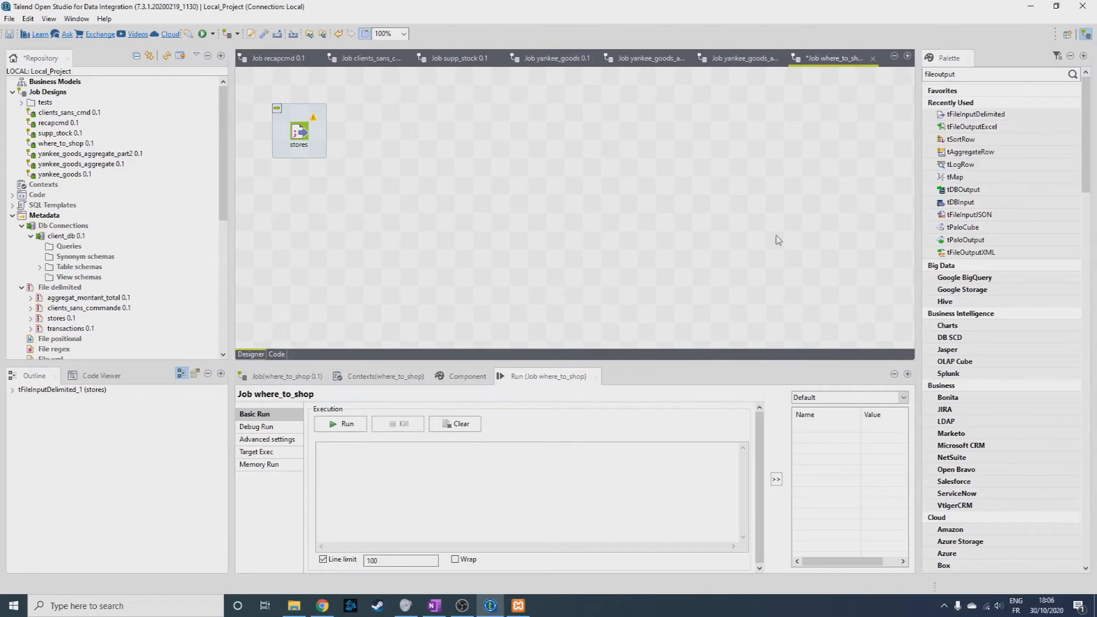
# Add a tMap component beside stores in the where_to_shop job and connect the stores main row to it.
pyautogui.click(965, 74)
pyautogui.write('tmap')
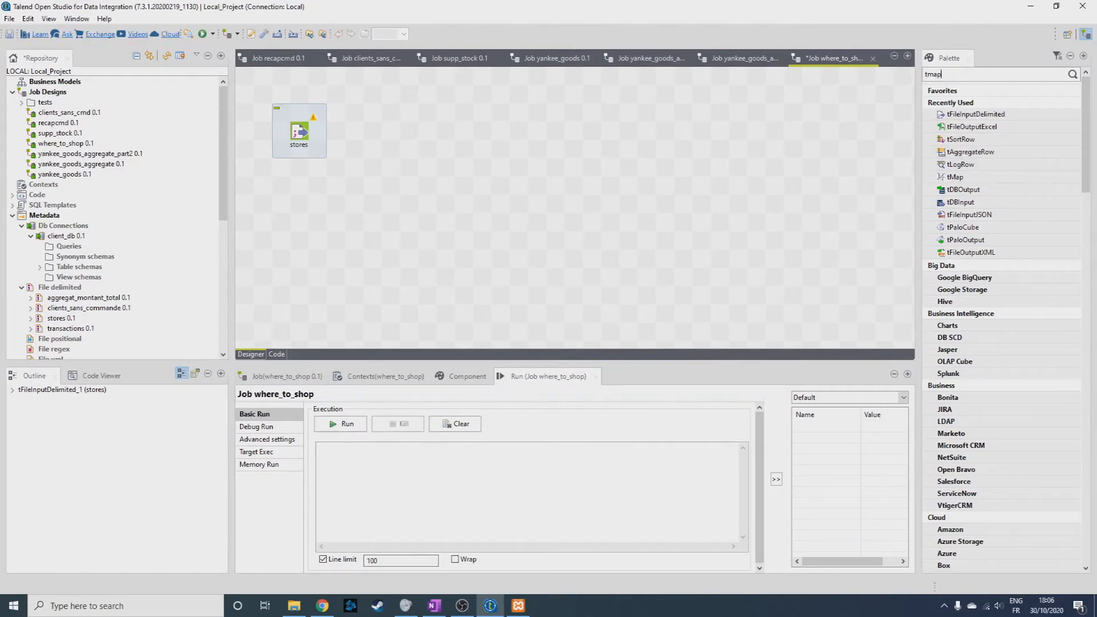
pyautogui.press('Return')
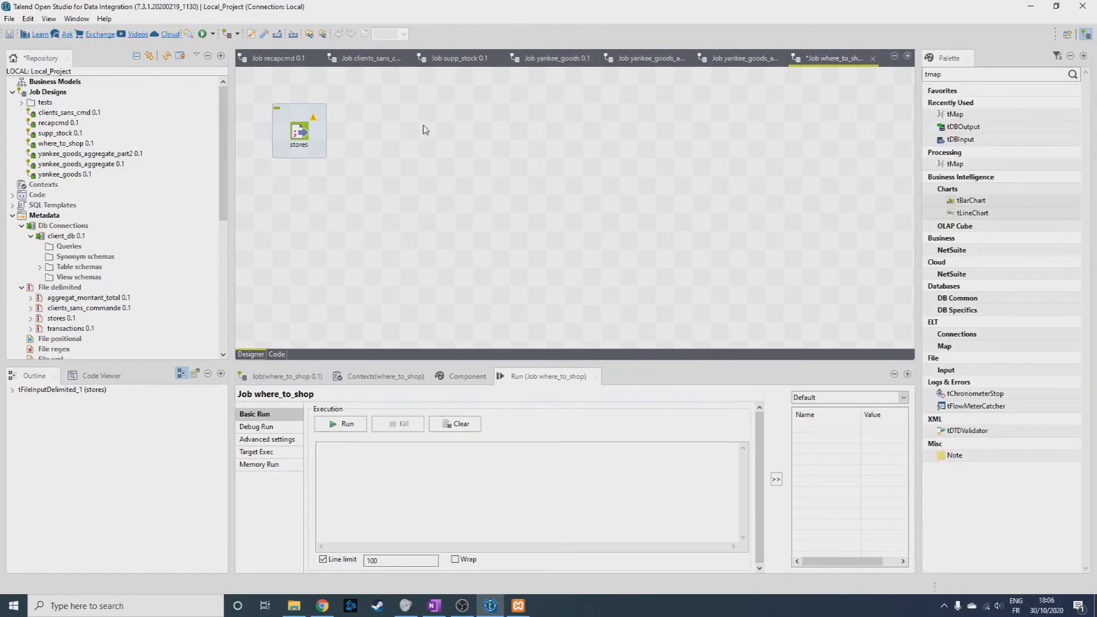
pyautogui.click(963, 114)
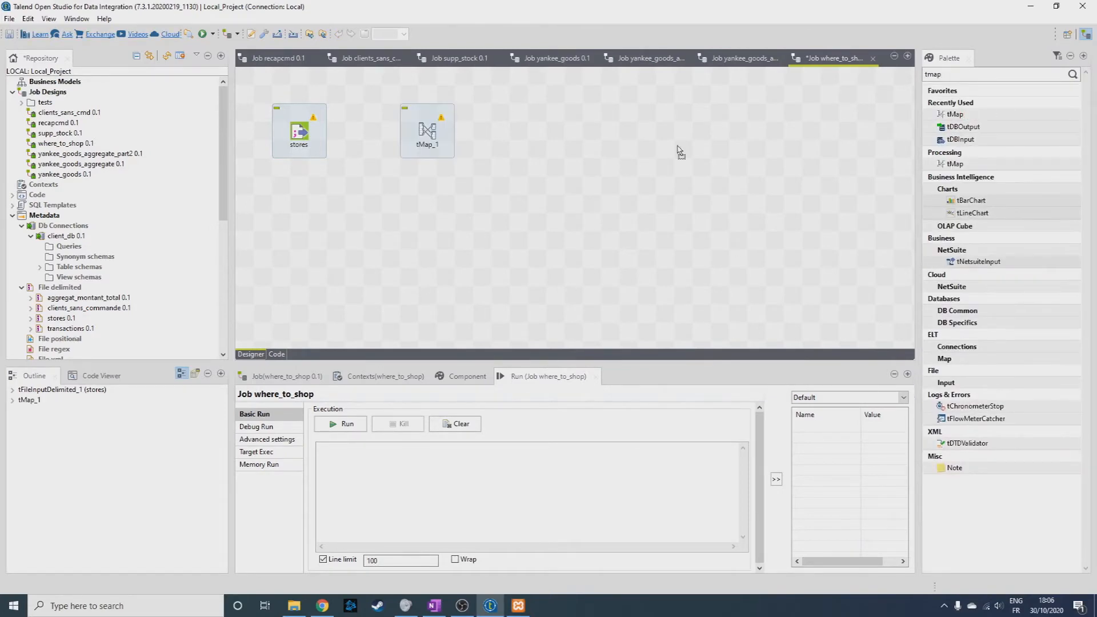
pyautogui.click(567, 155)
pyautogui.click(573, 148)
pyautogui.press('Delete')
pyautogui.moveTo(441, 141); pyautogui.dragTo(404, 142)
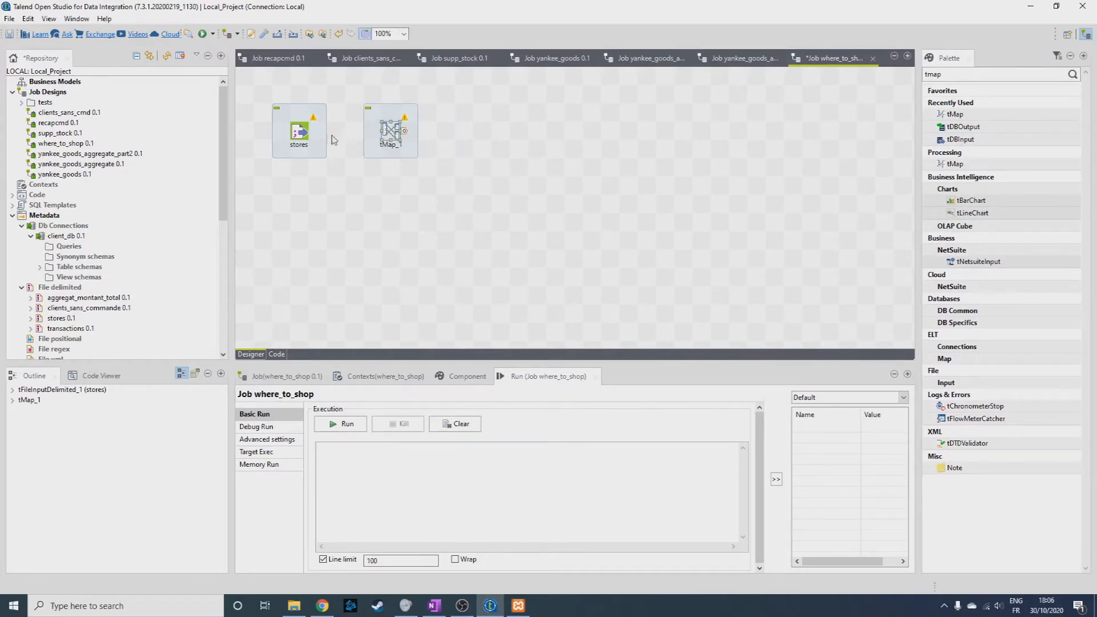
pyautogui.moveTo(309, 131); pyautogui.dragTo(392, 134)
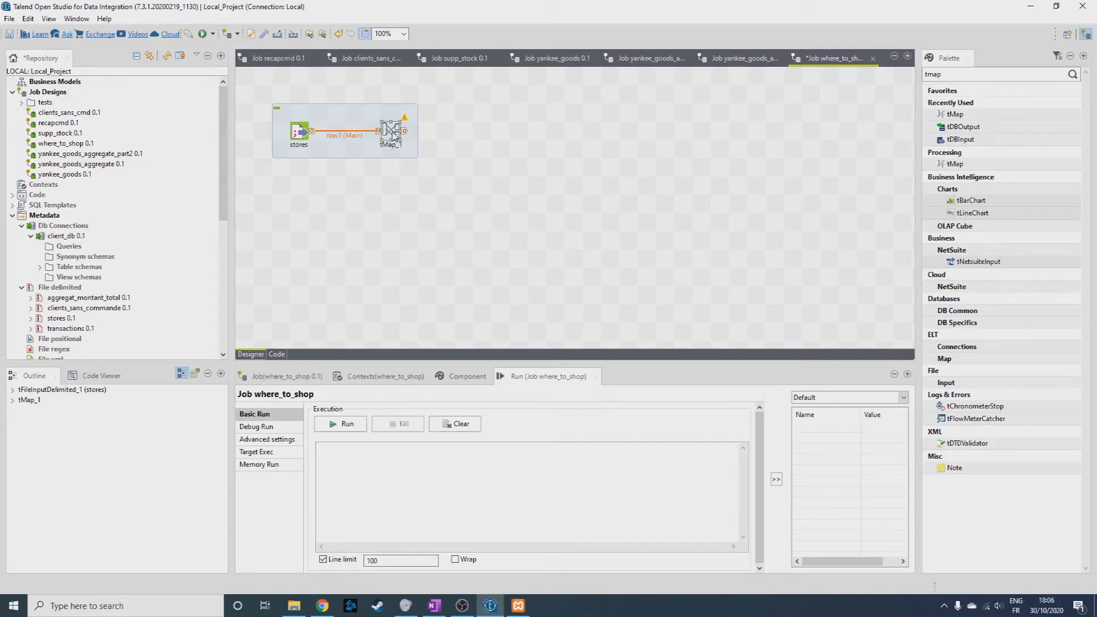
# In the tMap, create a new output table named park_filter and map all row1 columns into it.
pyautogui.doubleClick(392, 135)
pyautogui.click(157, 79)
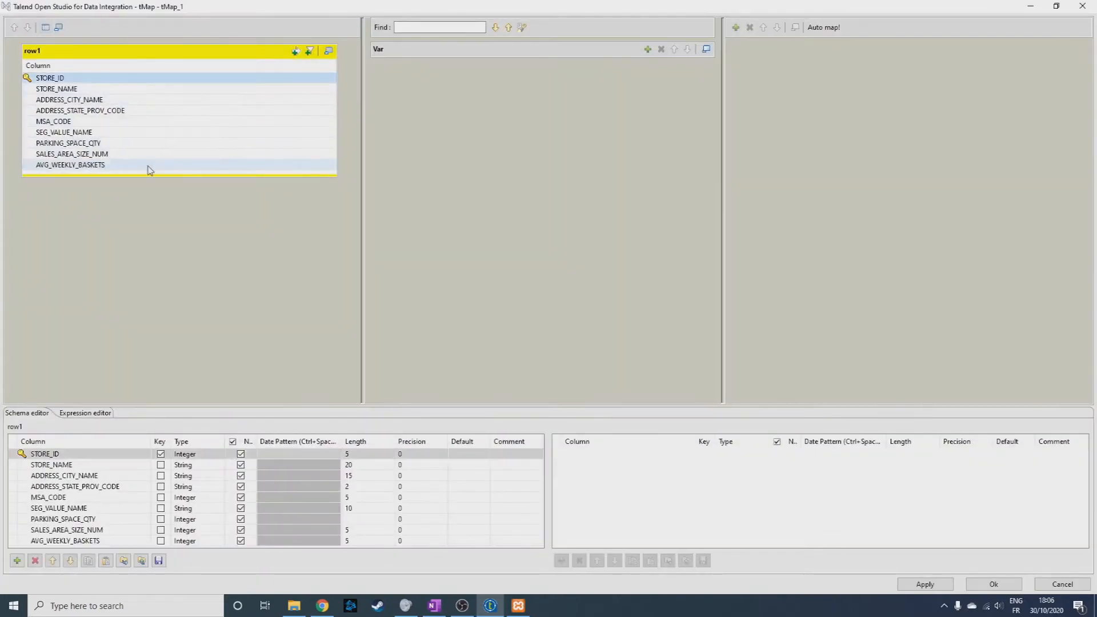
pyautogui.keyDown('shift'); pyautogui.click(149, 169); pyautogui.keyUp('shift')
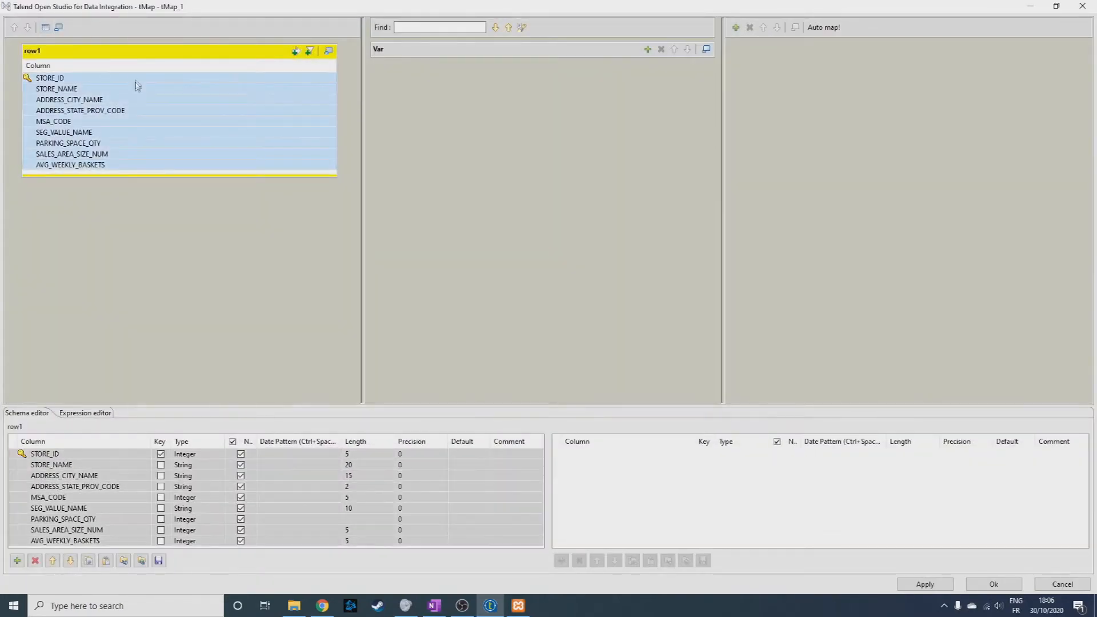
pyautogui.click(736, 27)
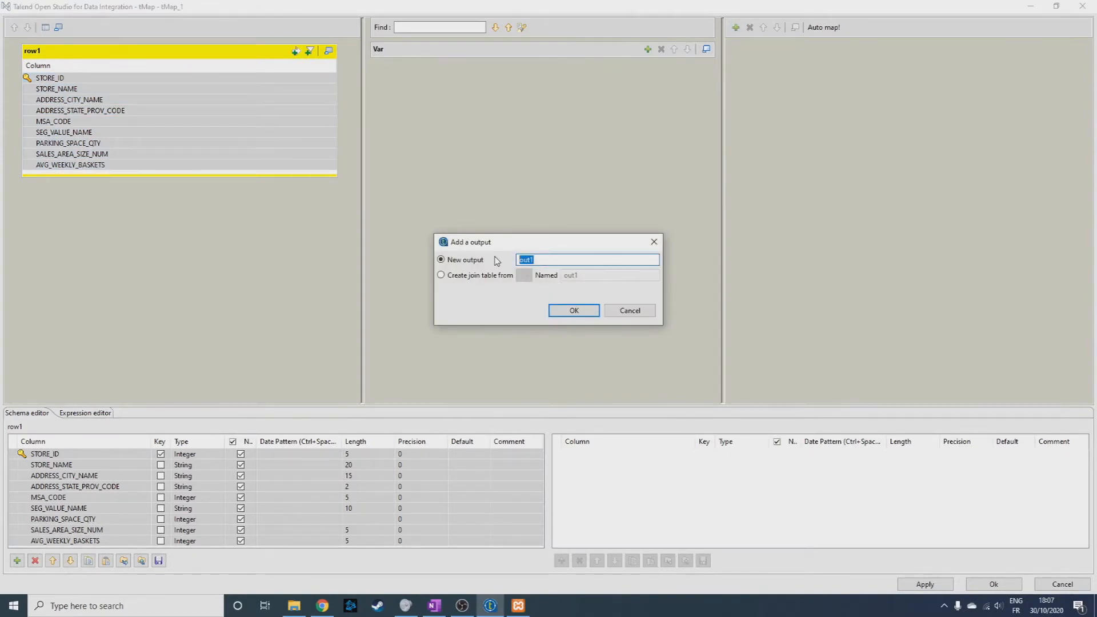
pyautogui.write('park_filter')
pyautogui.press('Return')
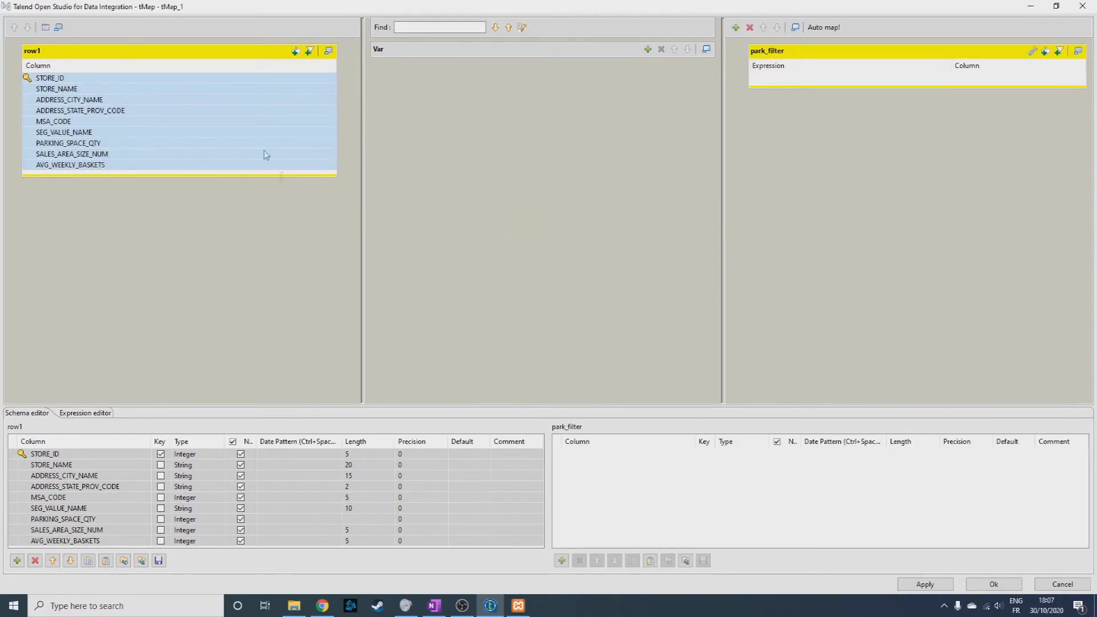
pyautogui.moveTo(176, 81); pyautogui.dragTo(809, 87)
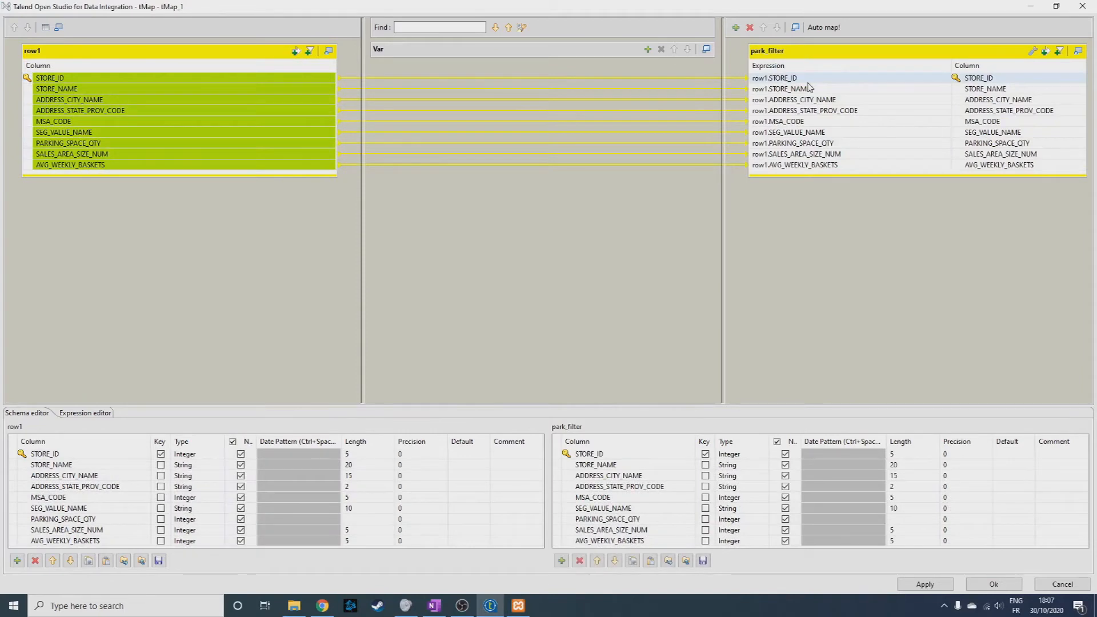
# Add the filter expression row1.PARKING_SPACE_QTY != null to the park_filter output and accept the mapping.
pyautogui.click(1044, 52)
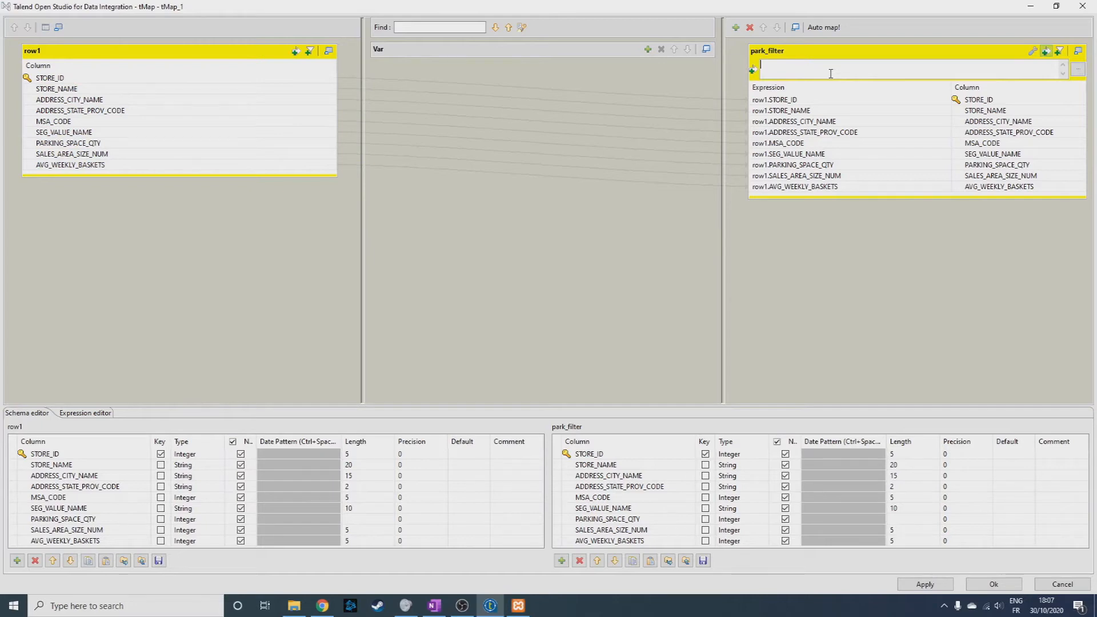
pyautogui.moveTo(66, 143); pyautogui.dragTo(854, 68)
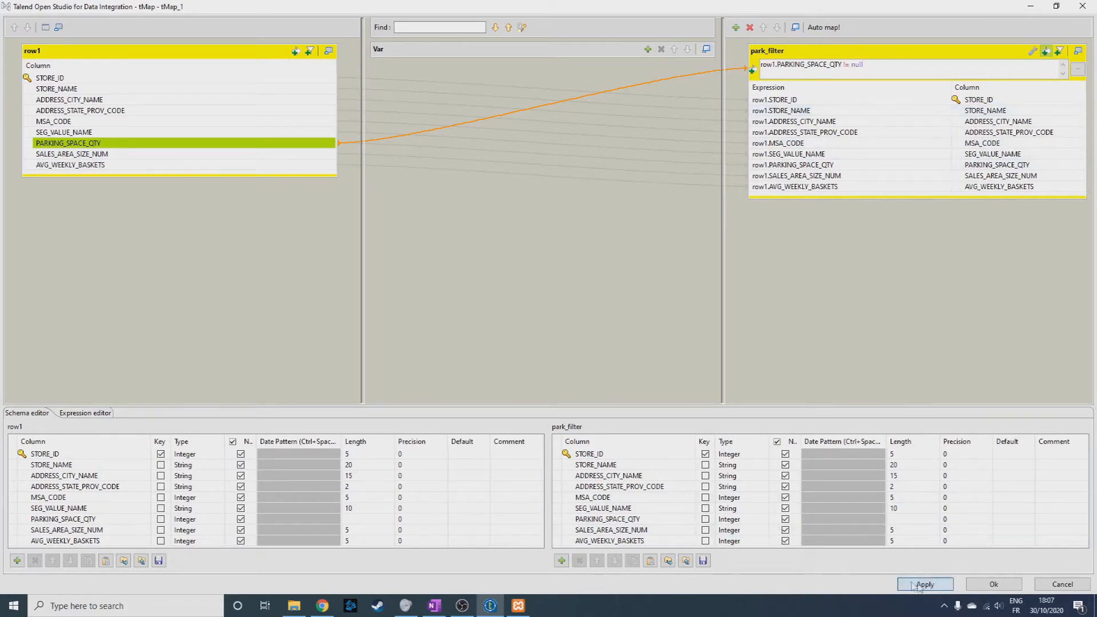
pyautogui.click(994, 584)
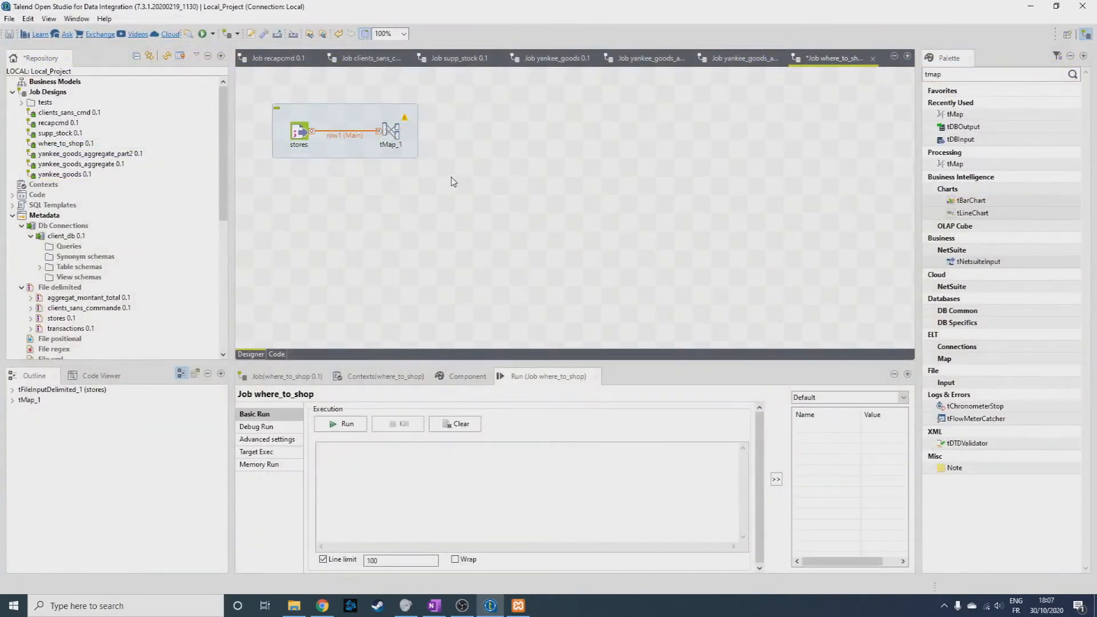
# Connect the tMap's park_filter output to a new tLogRow component placed after it.
pyautogui.moveTo(1010, 75); pyautogui.dragTo(895, 81)
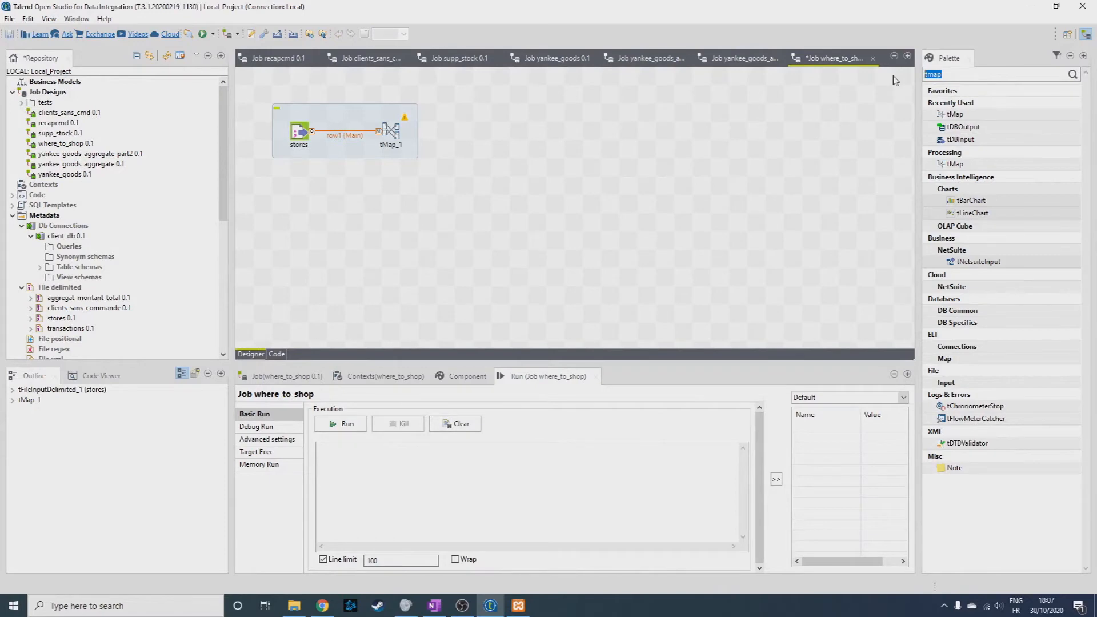
pyautogui.write('log')
pyautogui.rightClick(388, 129)
pyautogui.moveTo(411, 138)
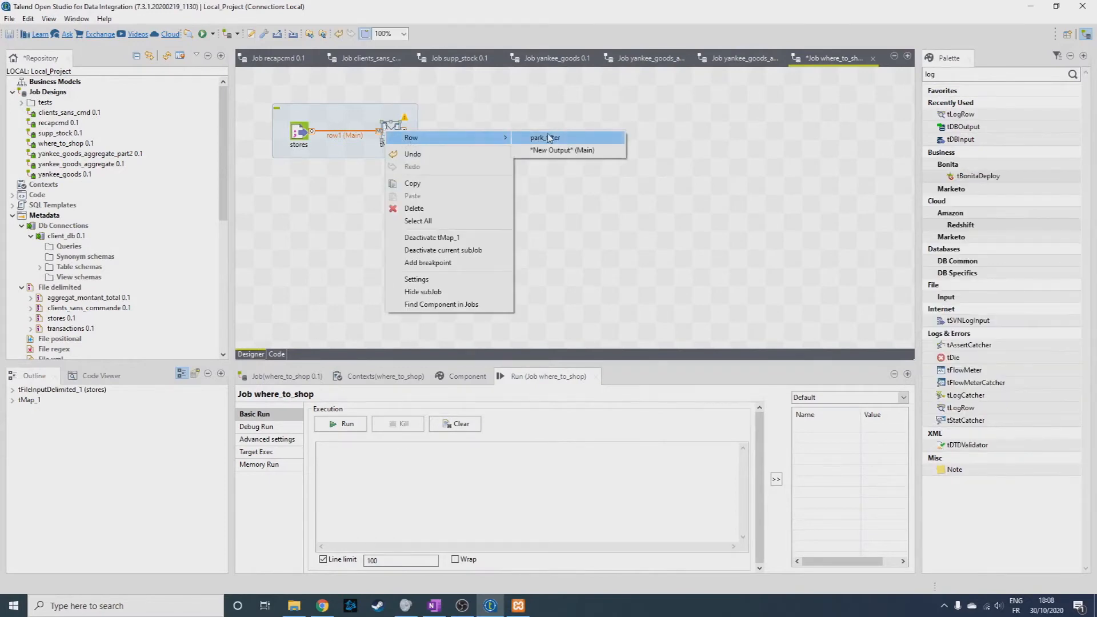
pyautogui.click(543, 137)
pyautogui.click(486, 139)
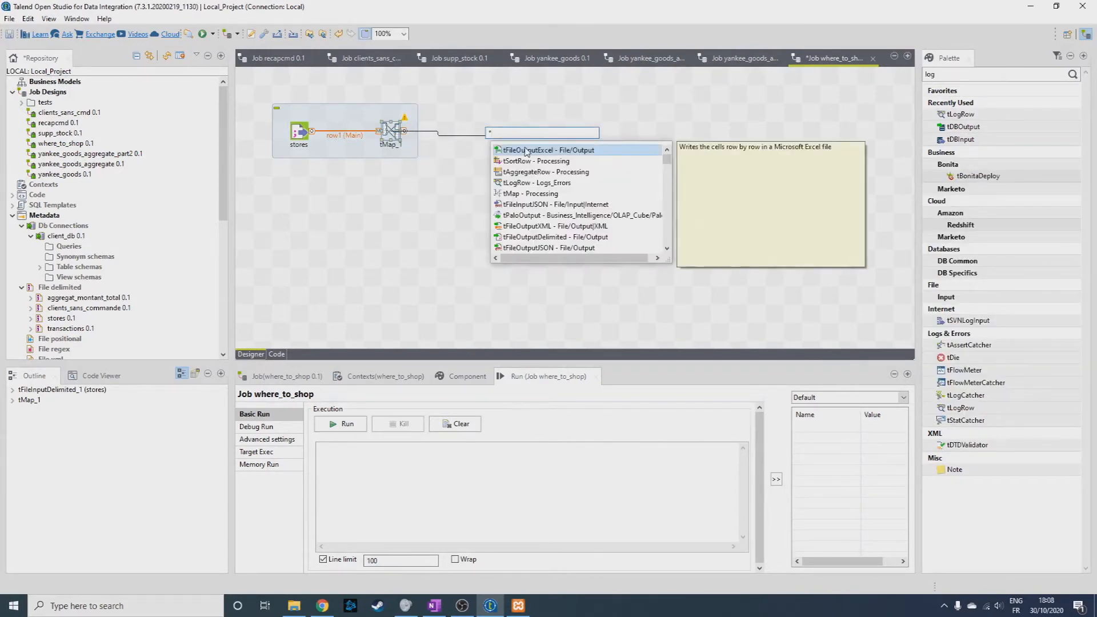
pyautogui.write('log')
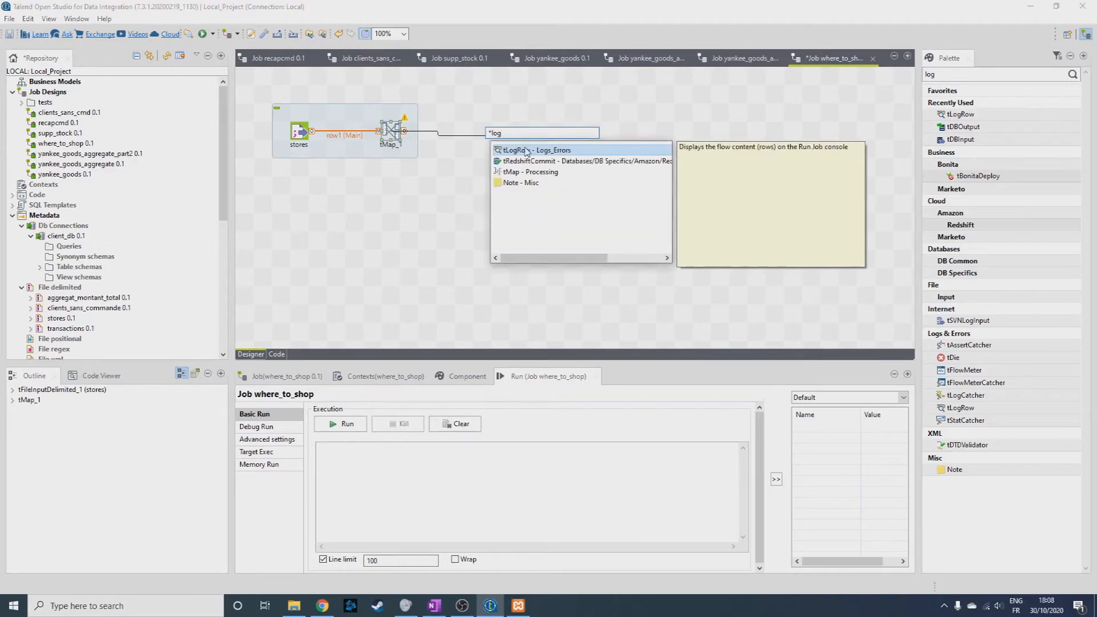
pyautogui.doubleClick(526, 150)
# Check the tLogRow settings, run the where_to_shop job and examine the filtered stores in its output.
pyautogui.click(482, 135)
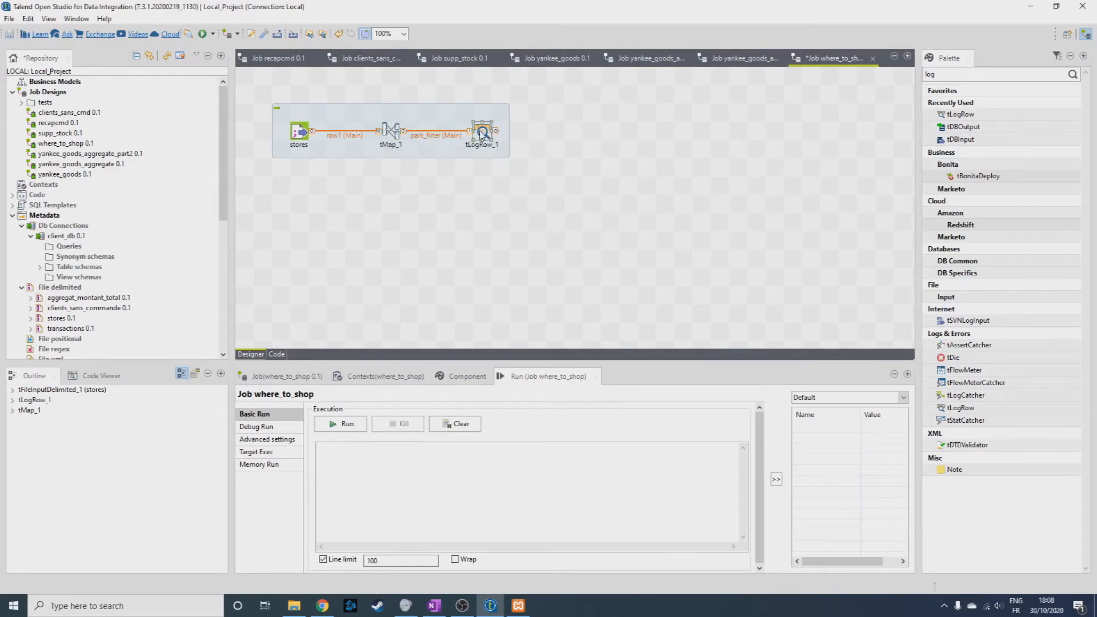
pyautogui.doubleClick(482, 135)
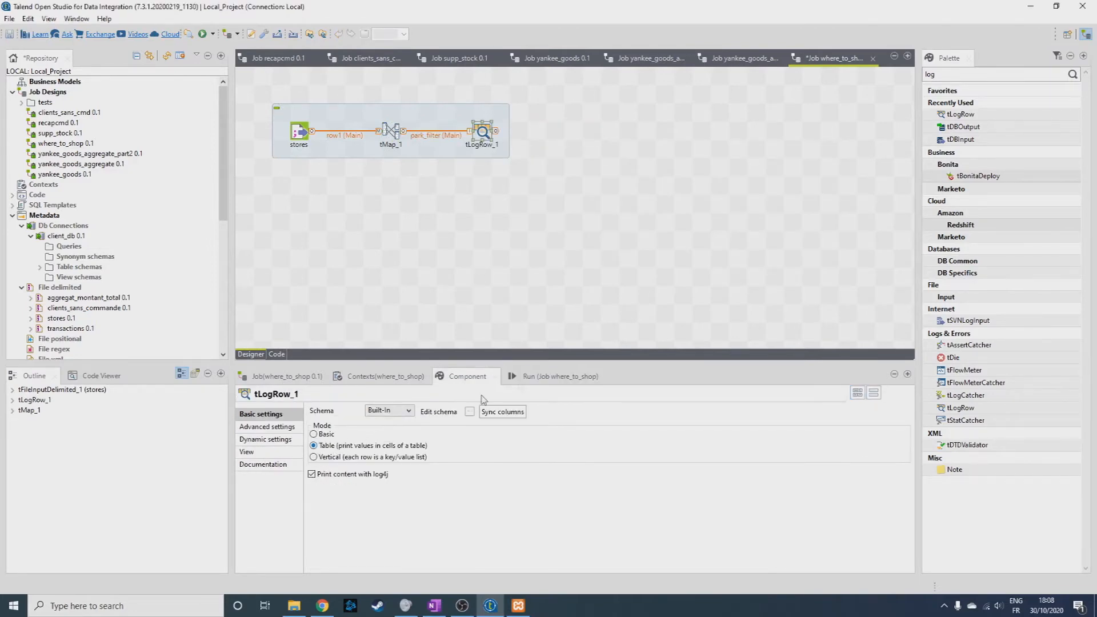
pyautogui.click(558, 376)
pyautogui.click(343, 424)
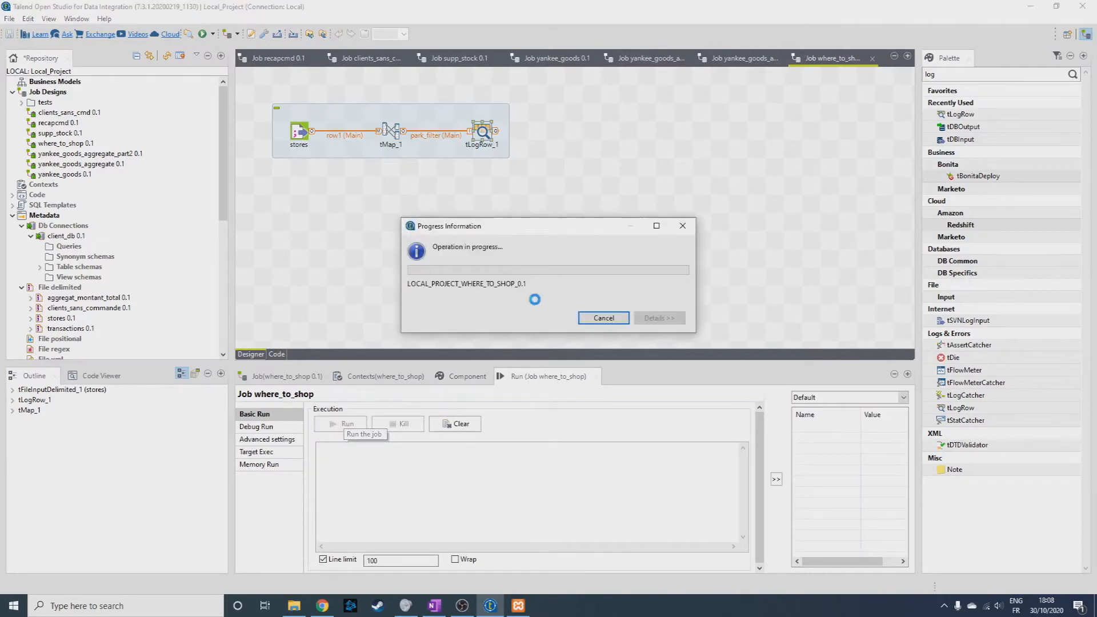
pyautogui.moveTo(746, 520); pyautogui.dragTo(753, 469)
pyautogui.moveTo(562, 545)
pyautogui.mouseDown()
pyautogui.moveTo(724, 544)
pyautogui.moveTo(557, 546)
pyautogui.mouseUp()
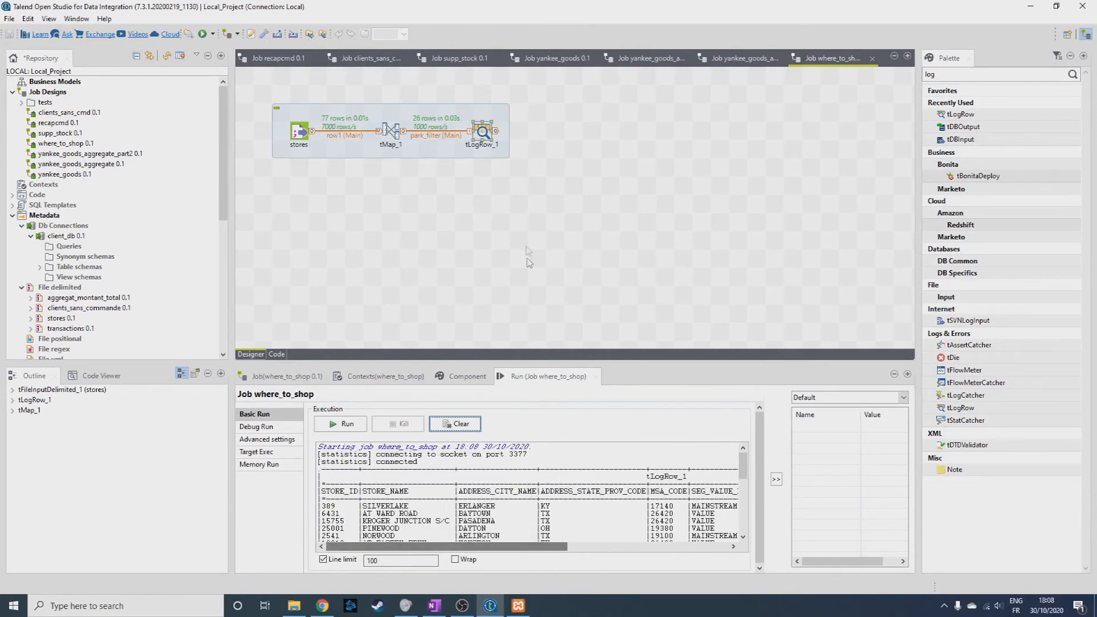
# Add a second tLogRow at the end of the job and a tSortRow between the two tLogRow components.
pyautogui.click(707, 88)
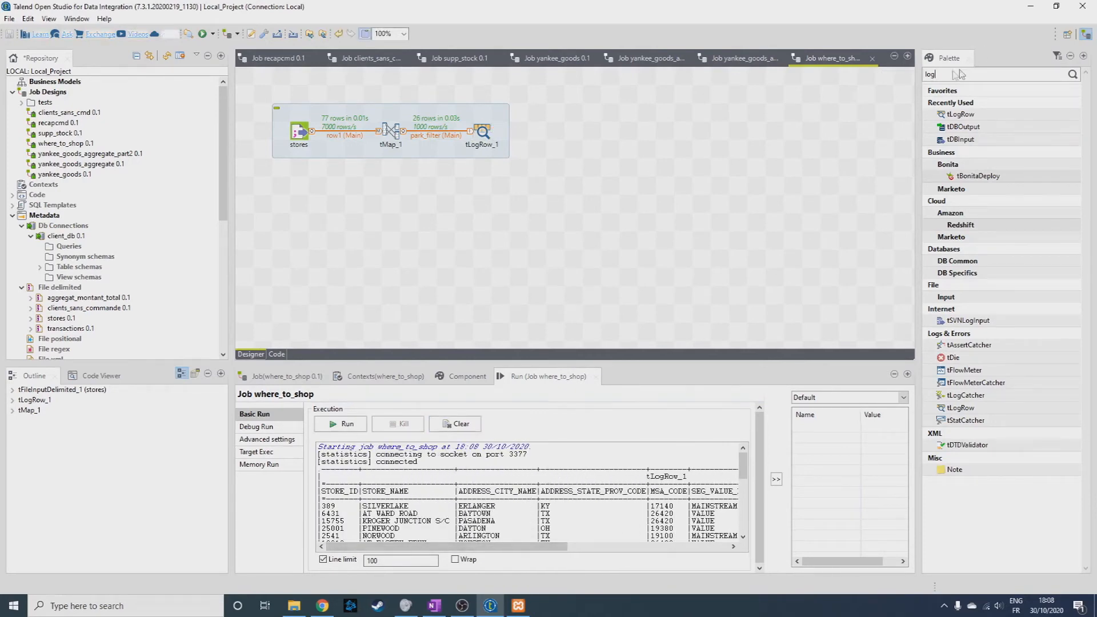
pyautogui.moveTo(960, 114); pyautogui.dragTo(695, 143)
pyautogui.moveTo(942, 76); pyautogui.dragTo(909, 81)
pyautogui.write('sort')
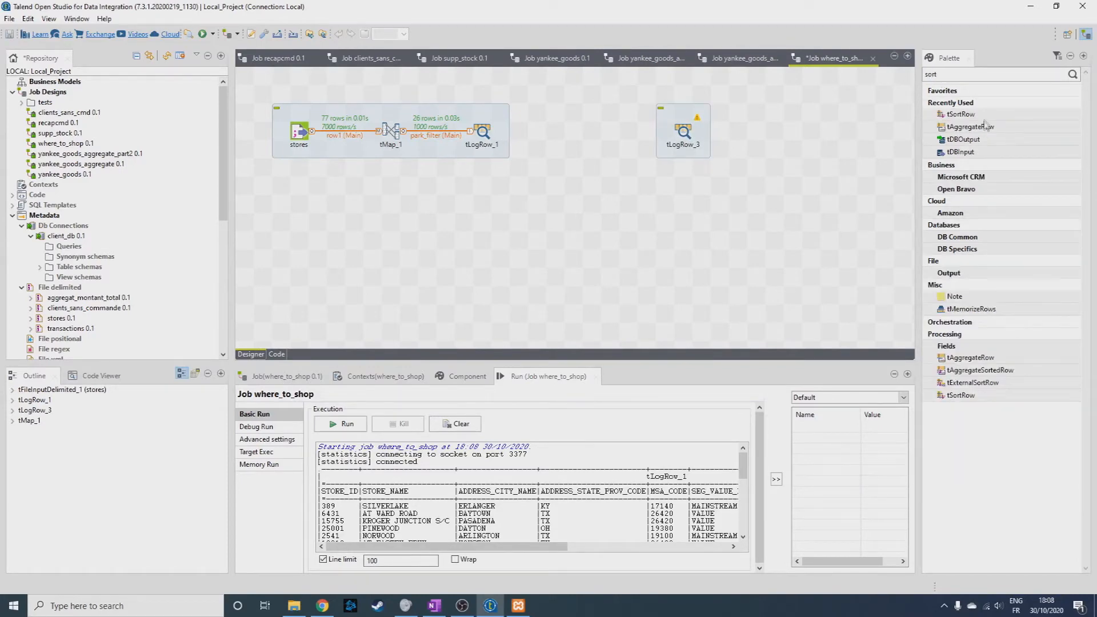
pyautogui.moveTo(967, 116); pyautogui.dragTo(596, 136)
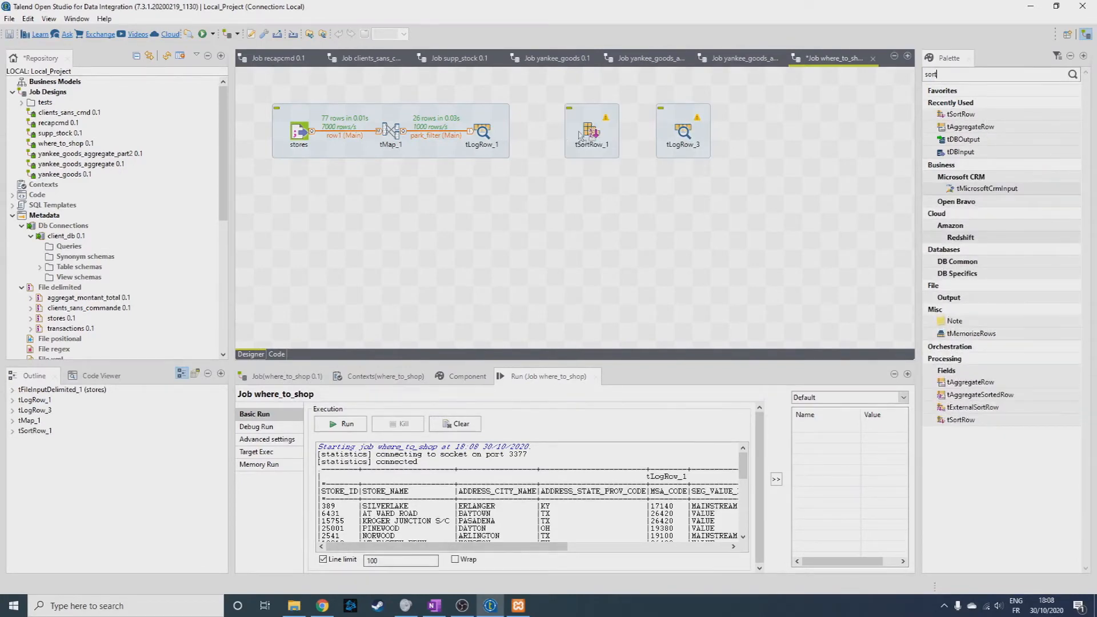
# Connect the first tLogRow to the tSortRow and the tSortRow to the second tLogRow with main rows.
pyautogui.click(486, 134)
pyautogui.moveTo(496, 131); pyautogui.dragTo(591, 134)
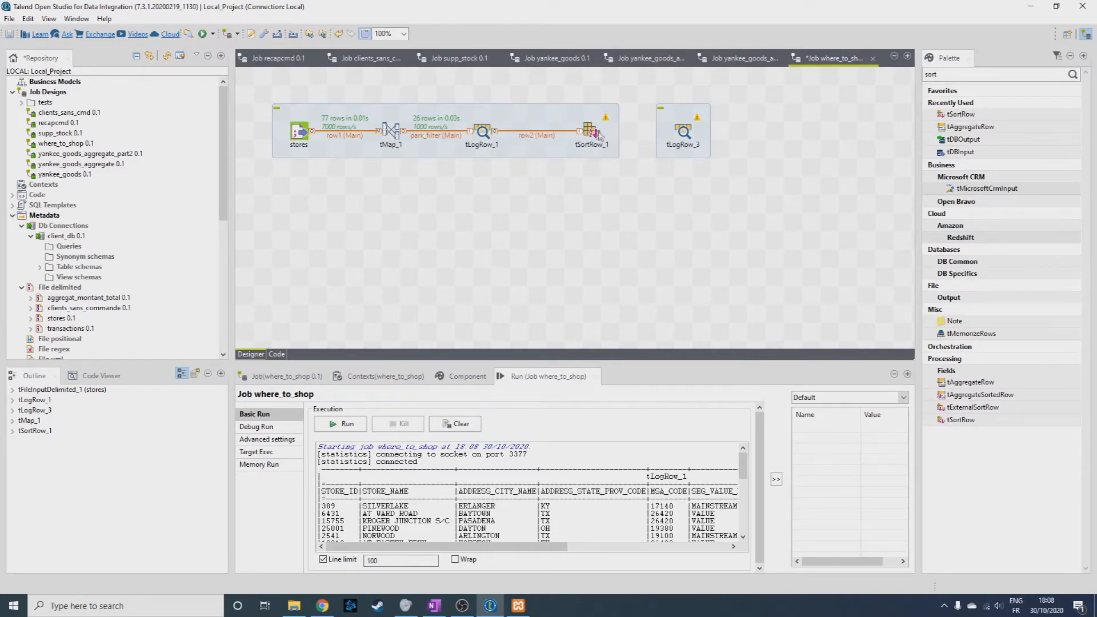
pyautogui.click(637, 134)
pyautogui.moveTo(639, 131); pyautogui.dragTo(683, 134)
# Add a sort criterion to the tSortRow on PARKING_SPACE_QTY, sorted as num in desc order.
pyautogui.click(595, 134)
pyautogui.doubleClick(595, 136)
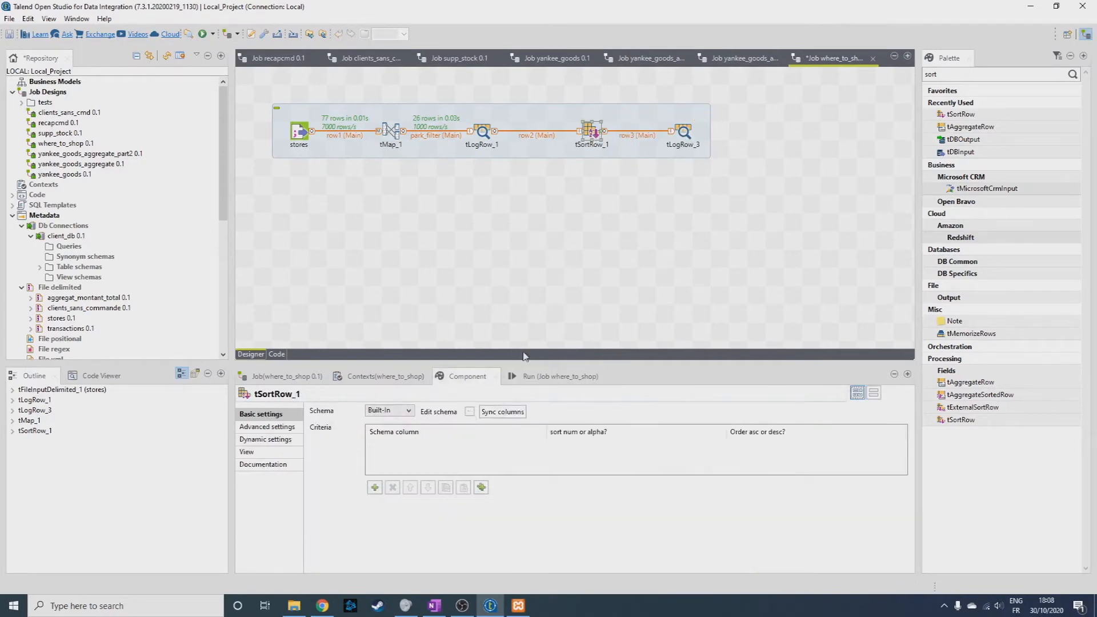
pyautogui.click(374, 488)
pyautogui.click(457, 444)
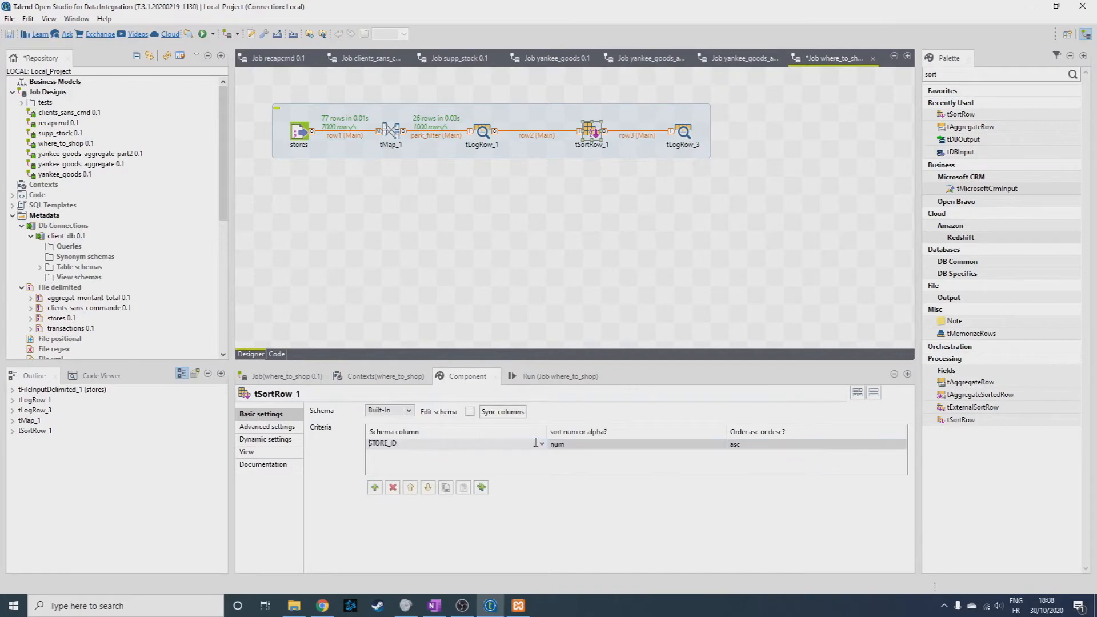
pyautogui.click(542, 444)
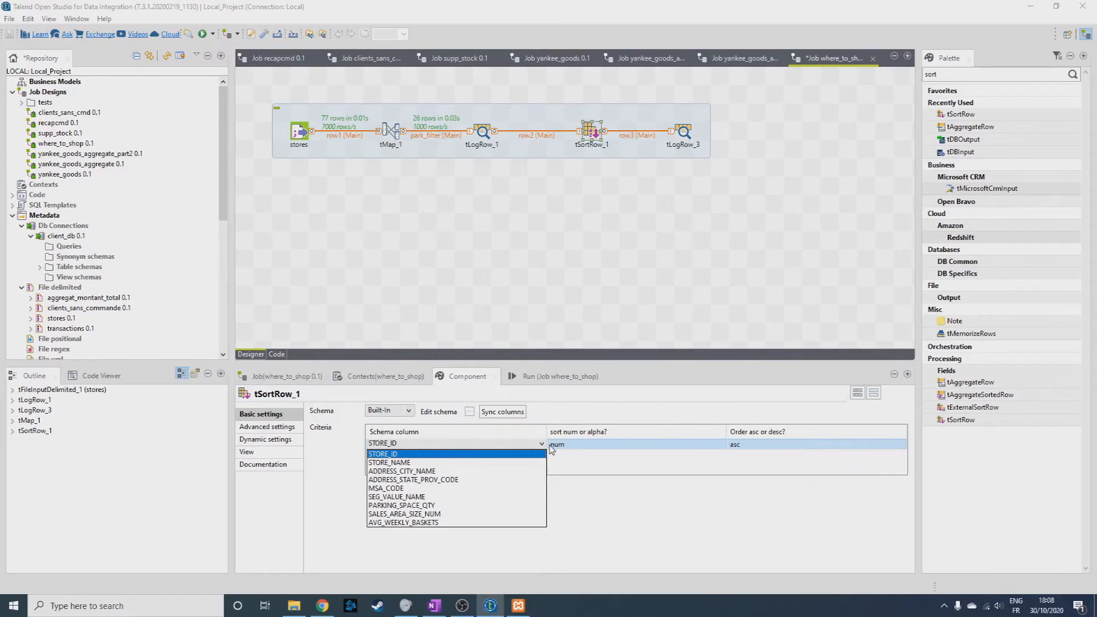
pyautogui.click(406, 506)
pyautogui.click(860, 447)
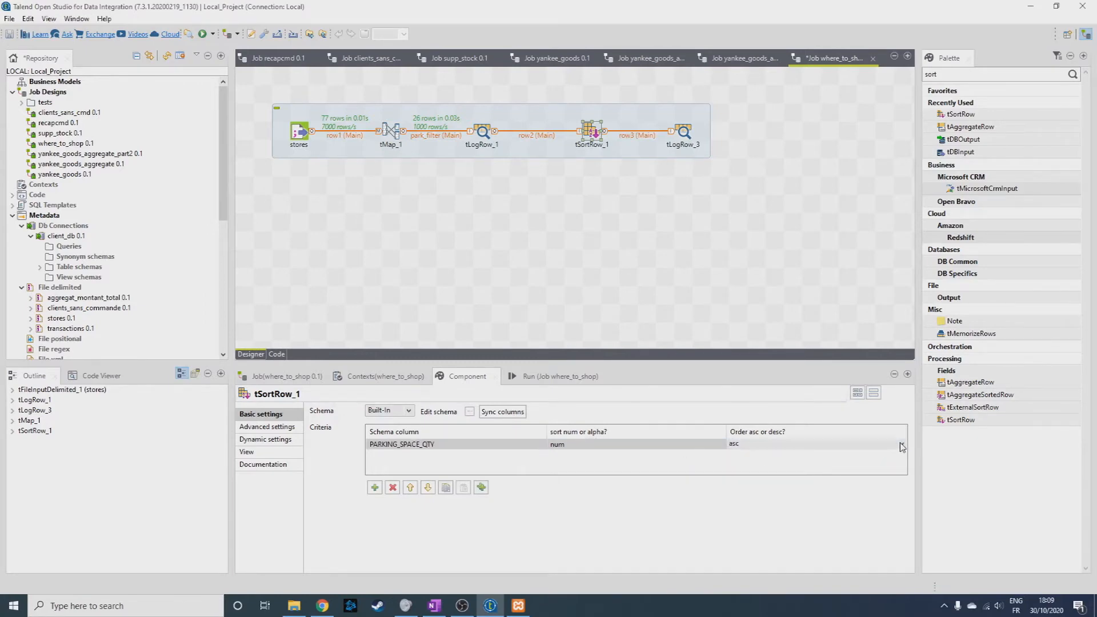
pyautogui.click(902, 446)
pyautogui.click(792, 470)
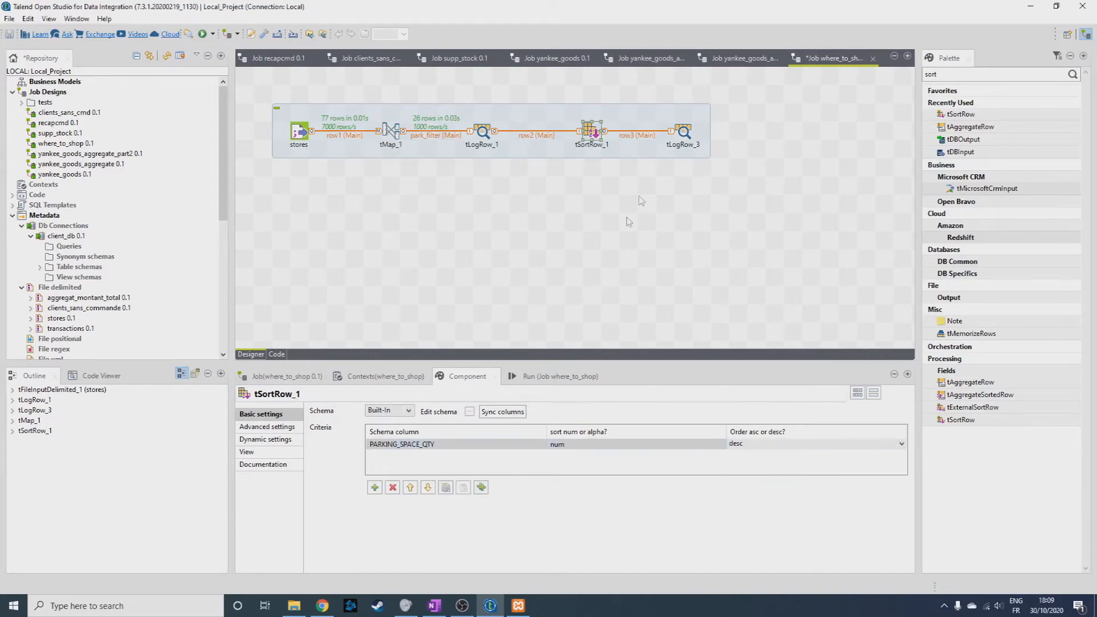
# Set the second tLogRow to Table mode and run the where_to_shop job.
pyautogui.click(684, 133)
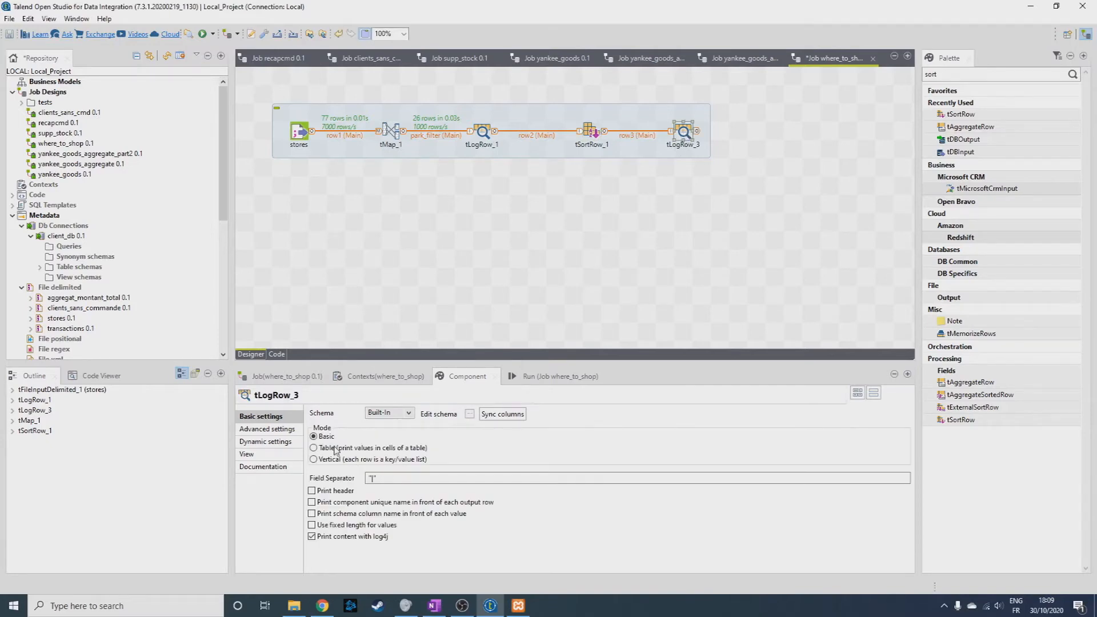
pyautogui.click(336, 449)
pyautogui.click(552, 376)
pyautogui.click(348, 424)
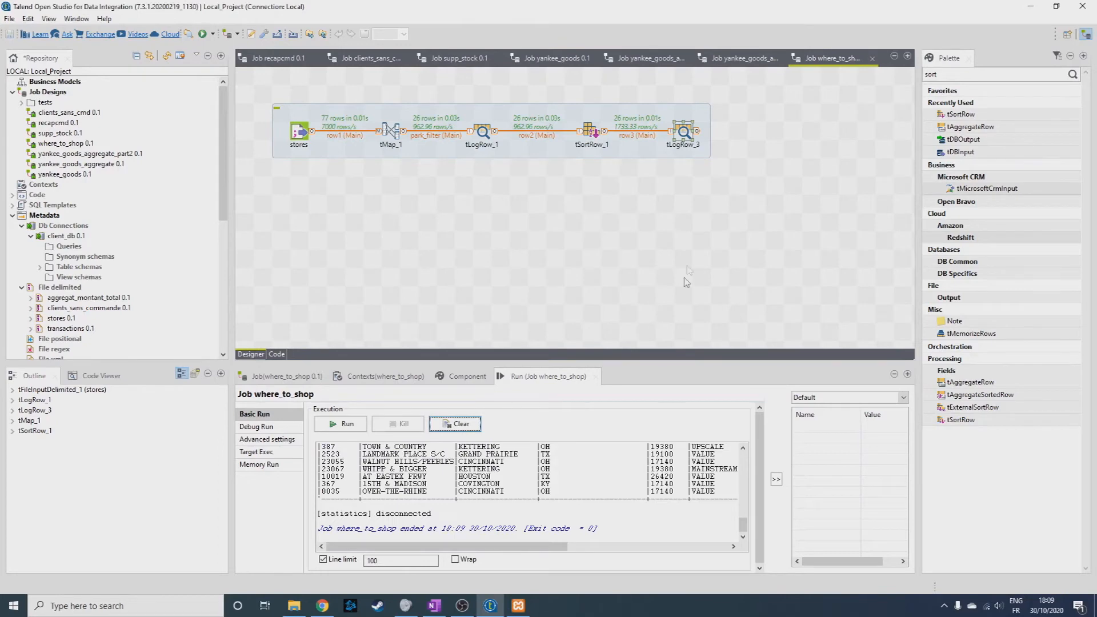
# Examine the sorted rows and the PARKING_SPACE_QTY column in the second tLogRow's output.
pyautogui.moveTo(743, 525); pyautogui.dragTo(758, 464)
pyautogui.scroll(-5, 519, 536)
pyautogui.moveTo(520, 546); pyautogui.dragTo(705, 540)
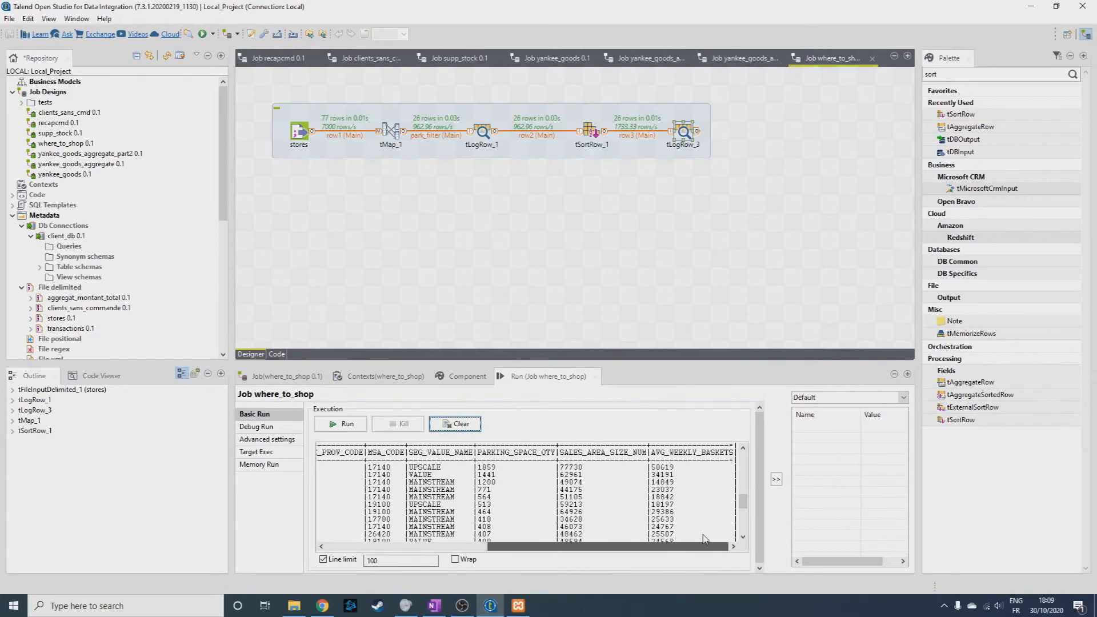
pyautogui.moveTo(743, 502)
pyautogui.mouseDown()
pyautogui.moveTo(743, 522)
pyautogui.moveTo(743, 497)
pyautogui.mouseUp()
pyautogui.moveTo(611, 544); pyautogui.dragTo(449, 546)
pyautogui.click(441, 228)
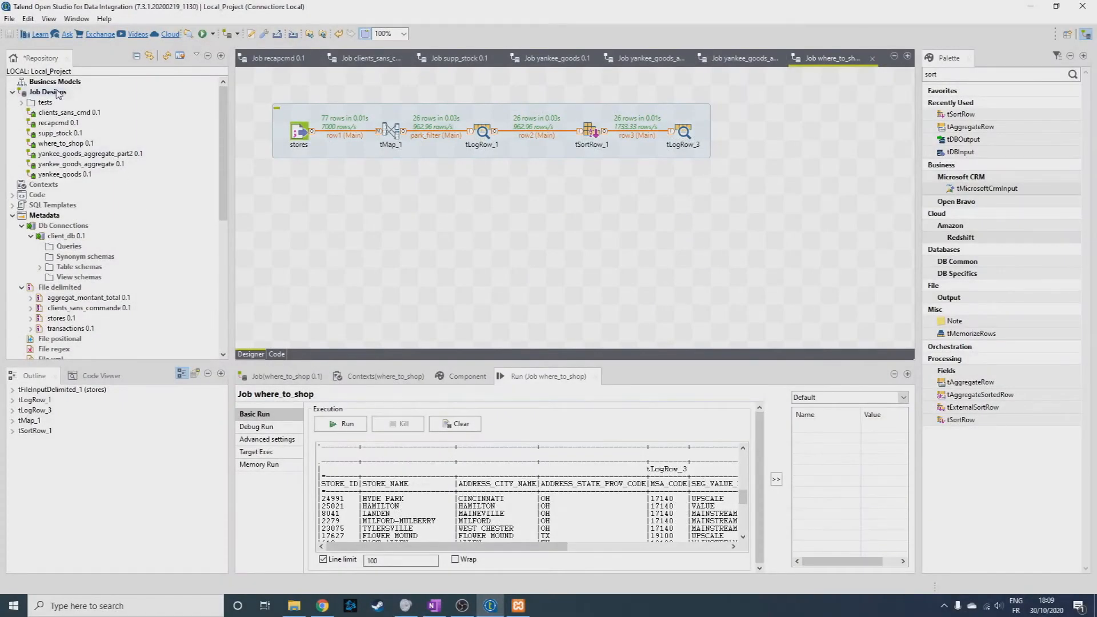
# Create a new job named yankee_goods_by_year with the purpose "exercice 2" and the description "-".
pyautogui.rightClick(58, 93)
pyautogui.click(77, 100)
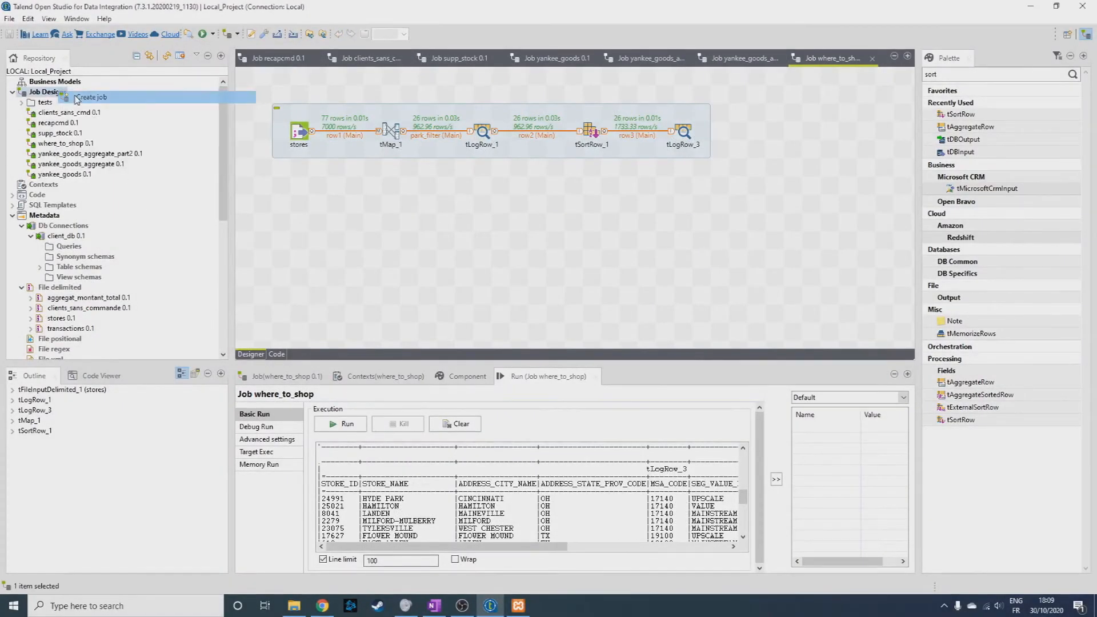
pyautogui.write('yankee_goods_by_year')
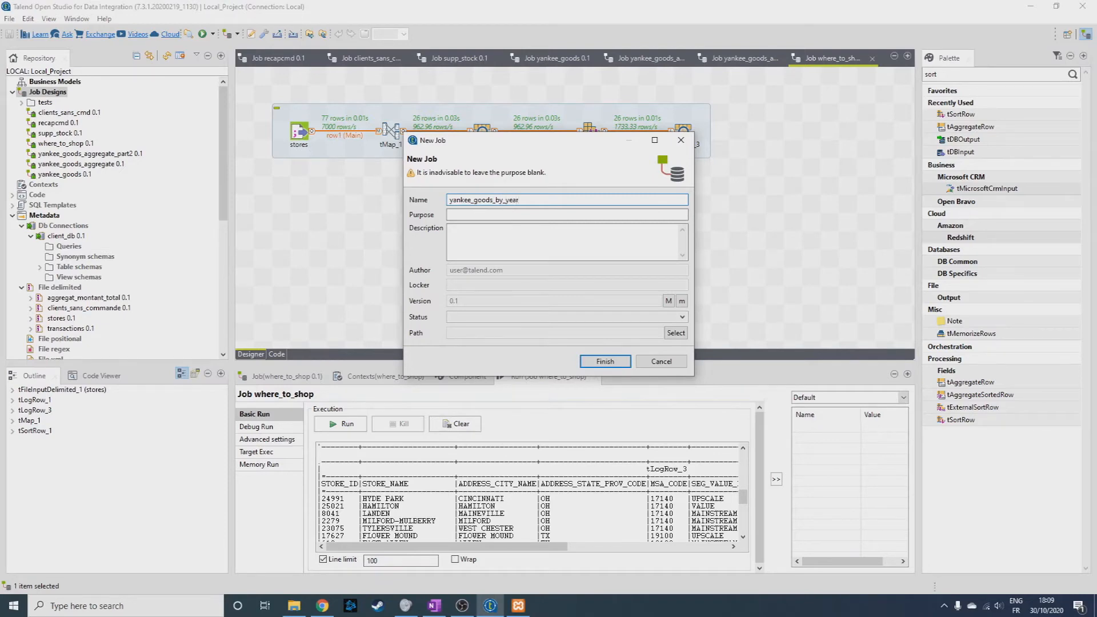
pyautogui.click(479, 214)
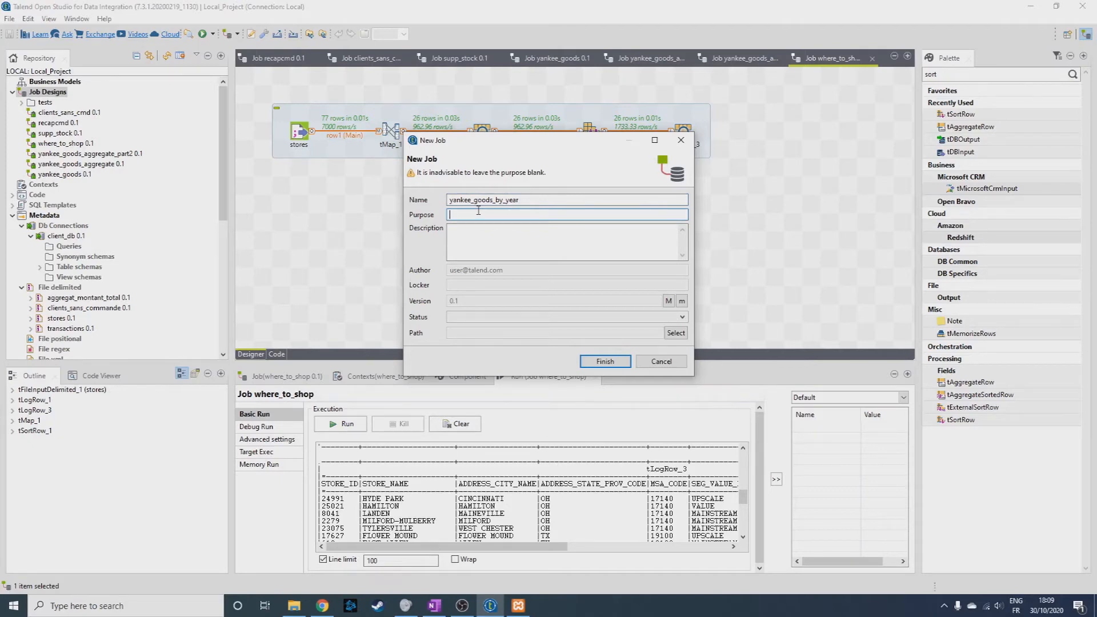
pyautogui.write('exercice')
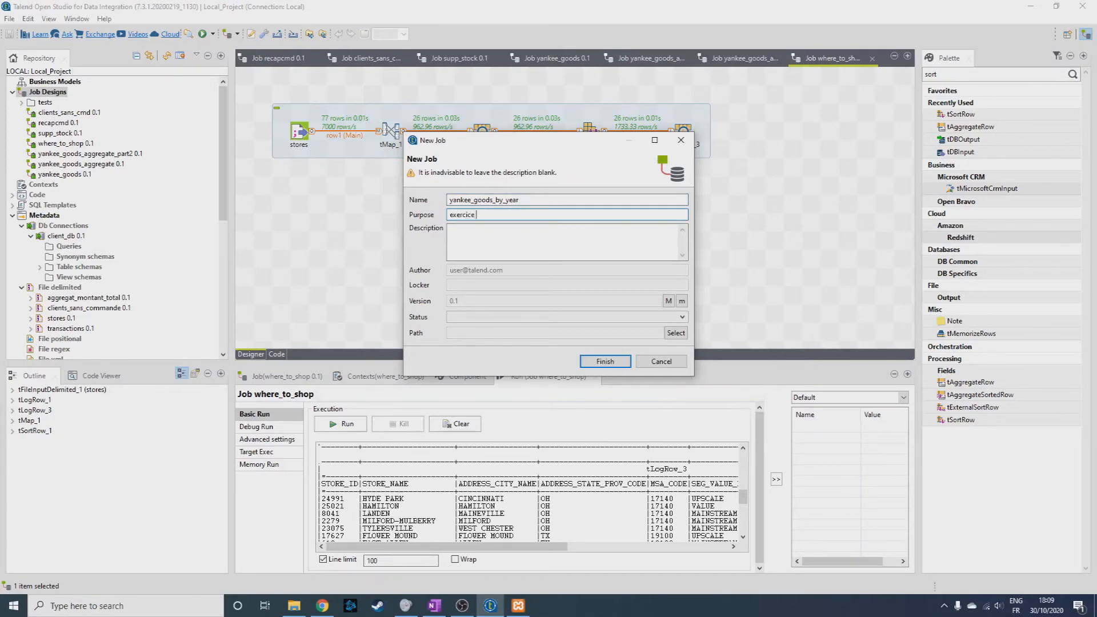
pyautogui.write(' 2')
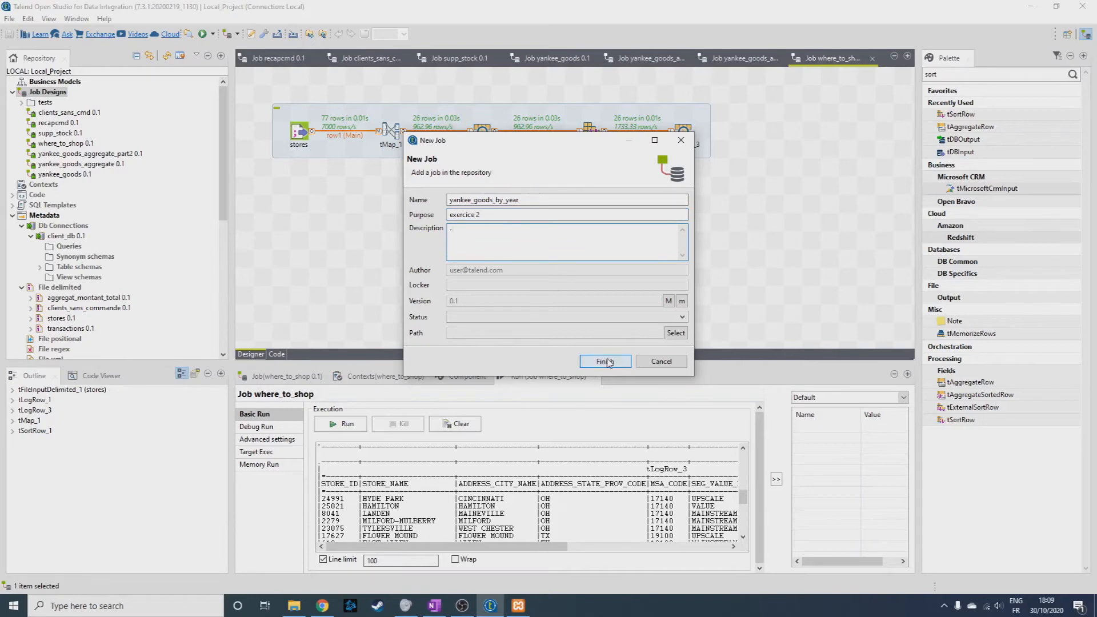
pyautogui.click(605, 361)
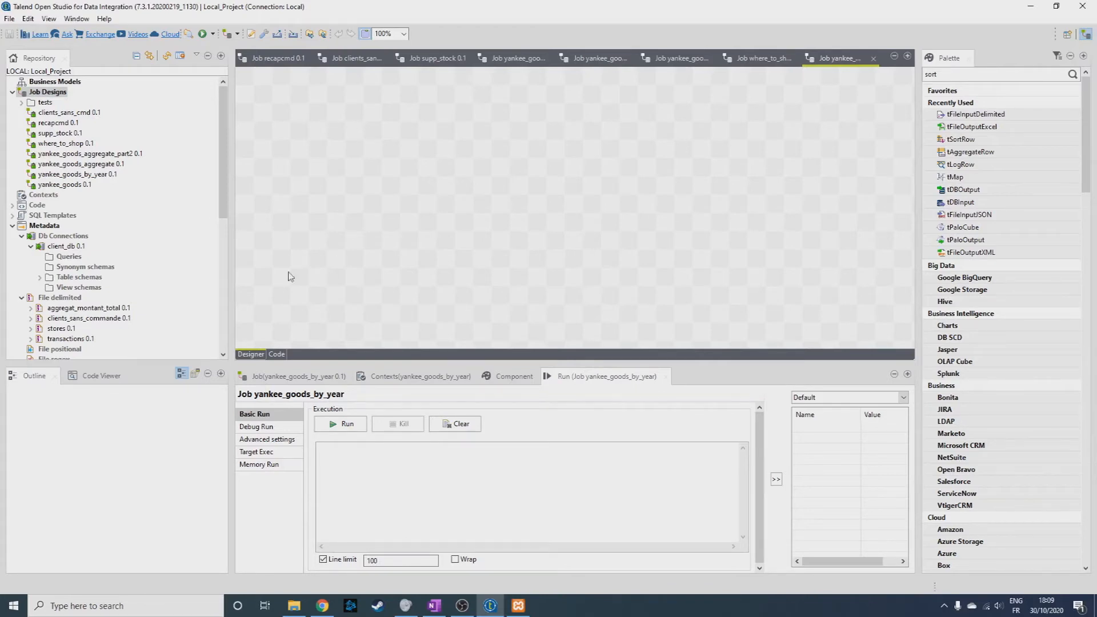
# Add the stores and transactions delimited-file metadata to the job canvas as tFileInputDelimited components.
pyautogui.moveTo(61, 328); pyautogui.dragTo(312, 146)
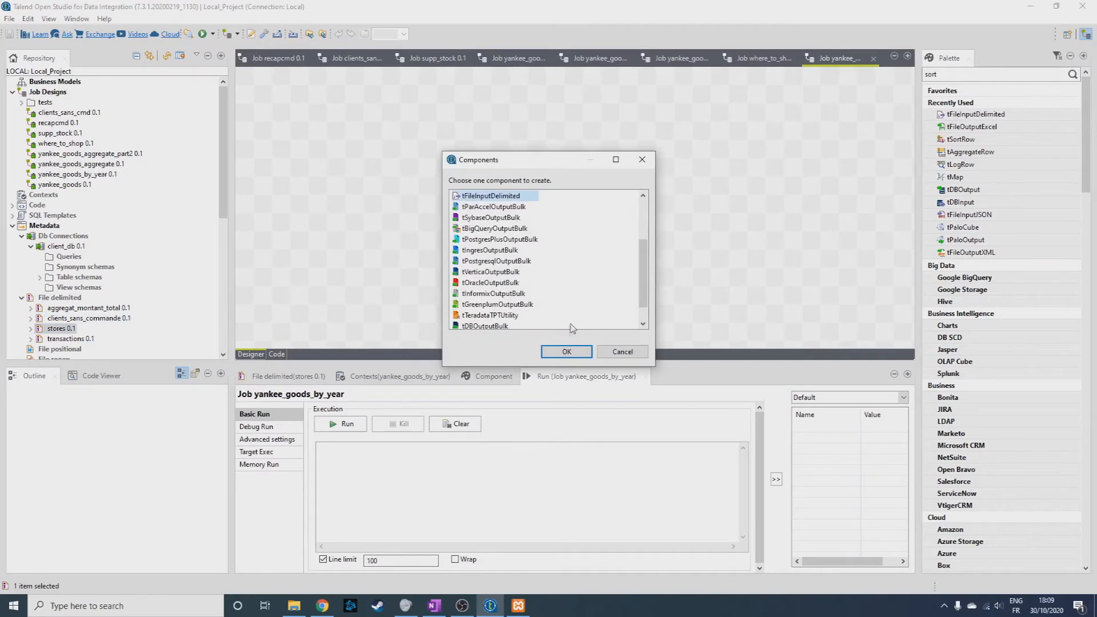
pyautogui.click(563, 352)
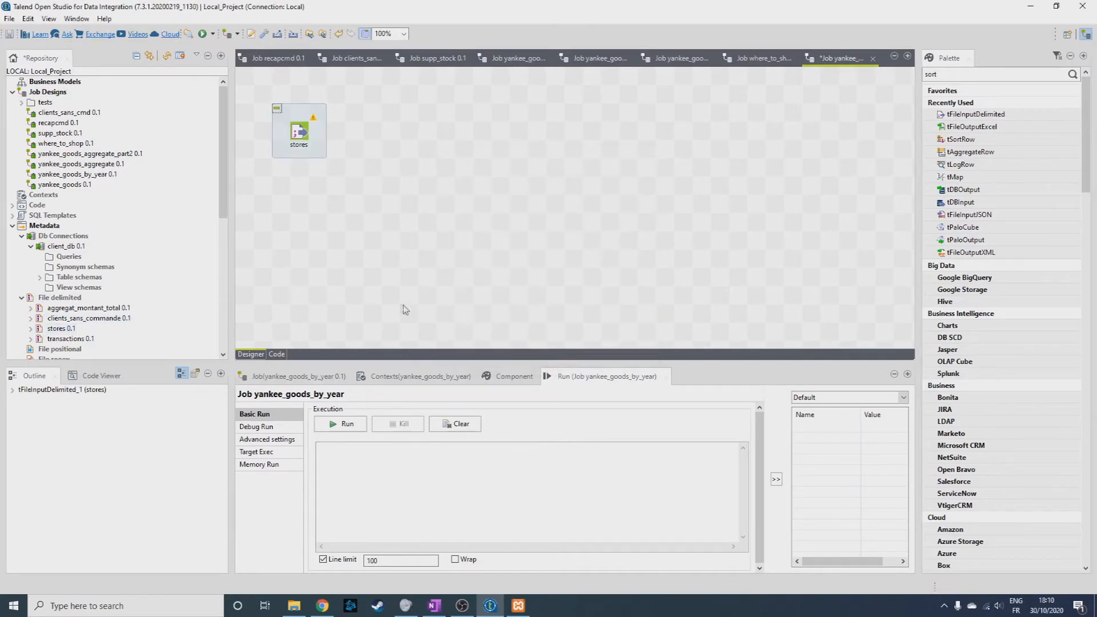
pyautogui.moveTo(66, 339); pyautogui.dragTo(547, 291)
pyautogui.click(565, 351)
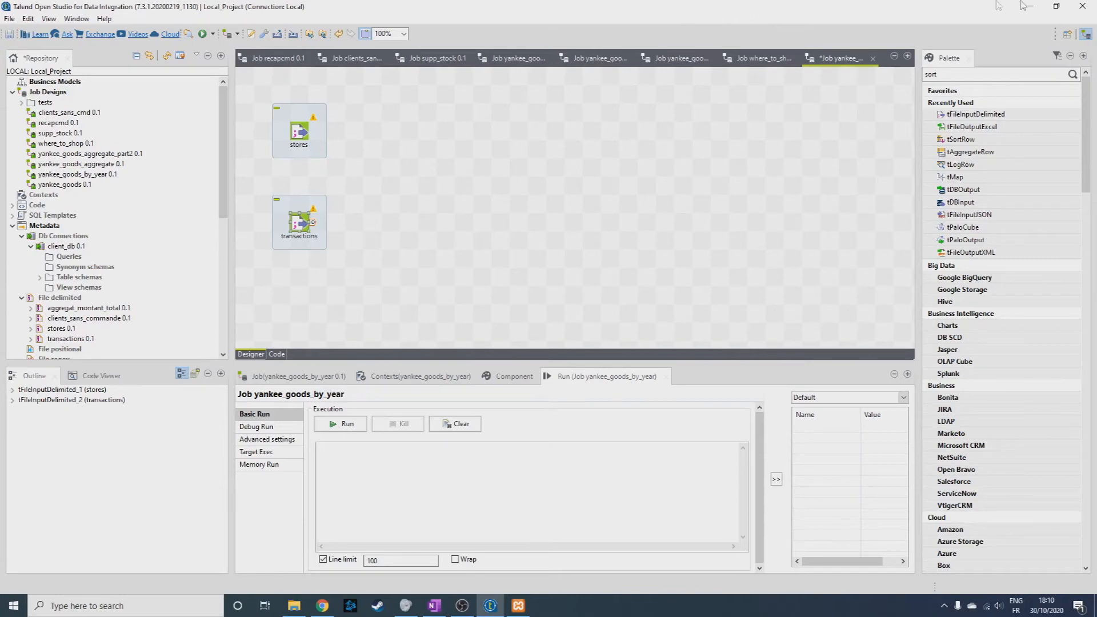
# Add a tMap beside the two inputs and connect transactions as its main row and stores as its lookup.
pyautogui.moveTo(957, 74); pyautogui.dragTo(915, 76)
pyautogui.write('map')
pyautogui.press('Return')
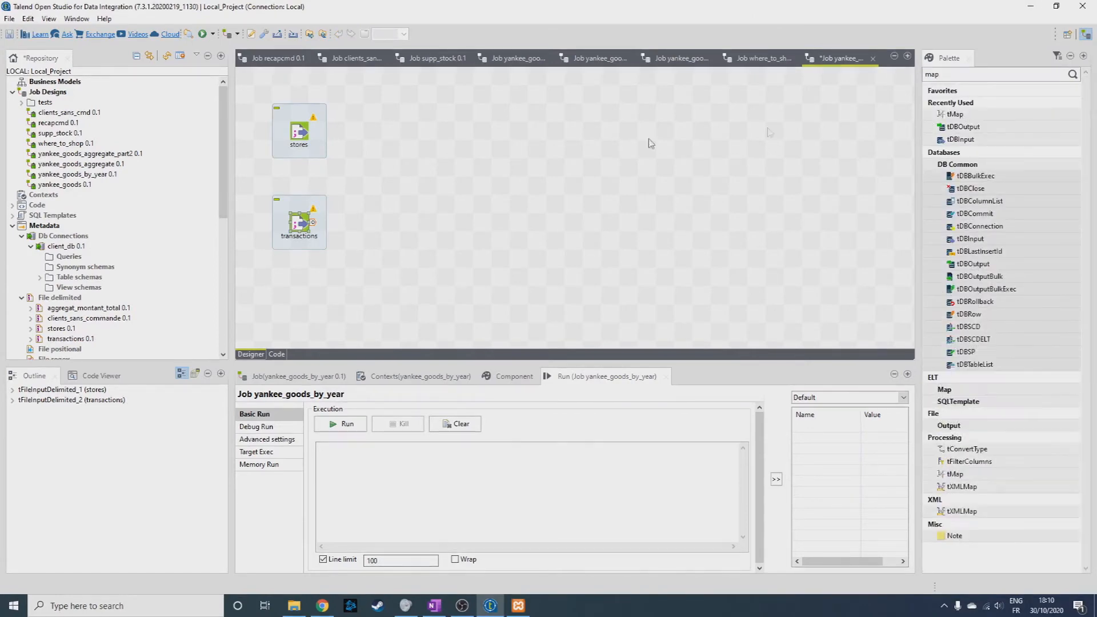
pyautogui.click(372, 160)
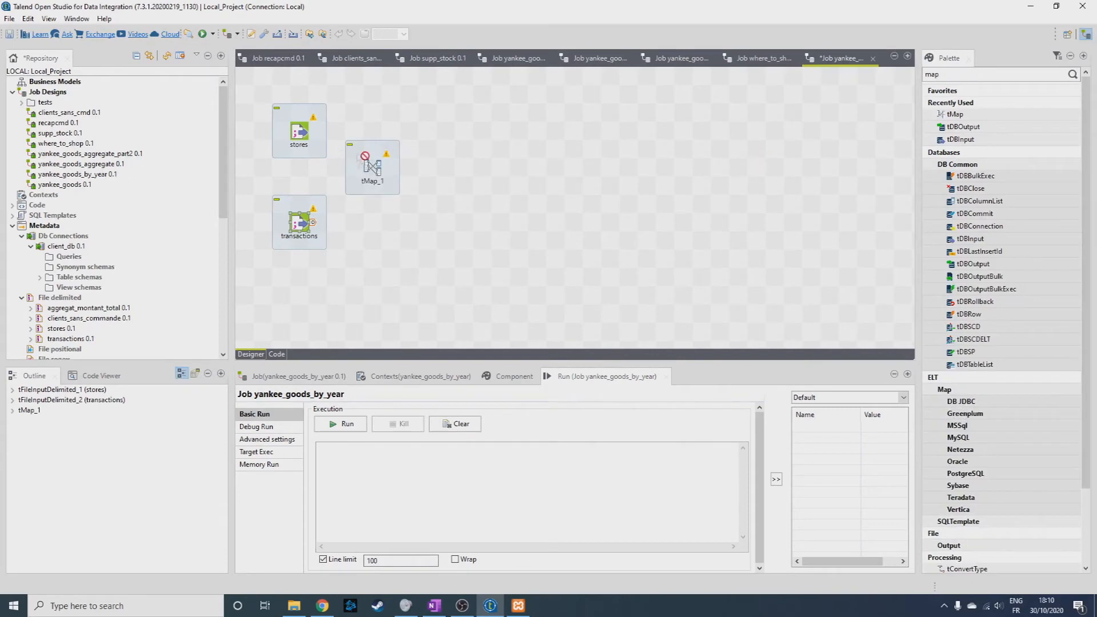
pyautogui.moveTo(313, 227); pyautogui.dragTo(372, 169)
pyautogui.moveTo(313, 132); pyautogui.dragTo(373, 172)
# Join the tMap inputs by mapping row1.STORE_NUM to the STORE_ID key of row2, and apply the mapping.
pyautogui.doubleClick(374, 171)
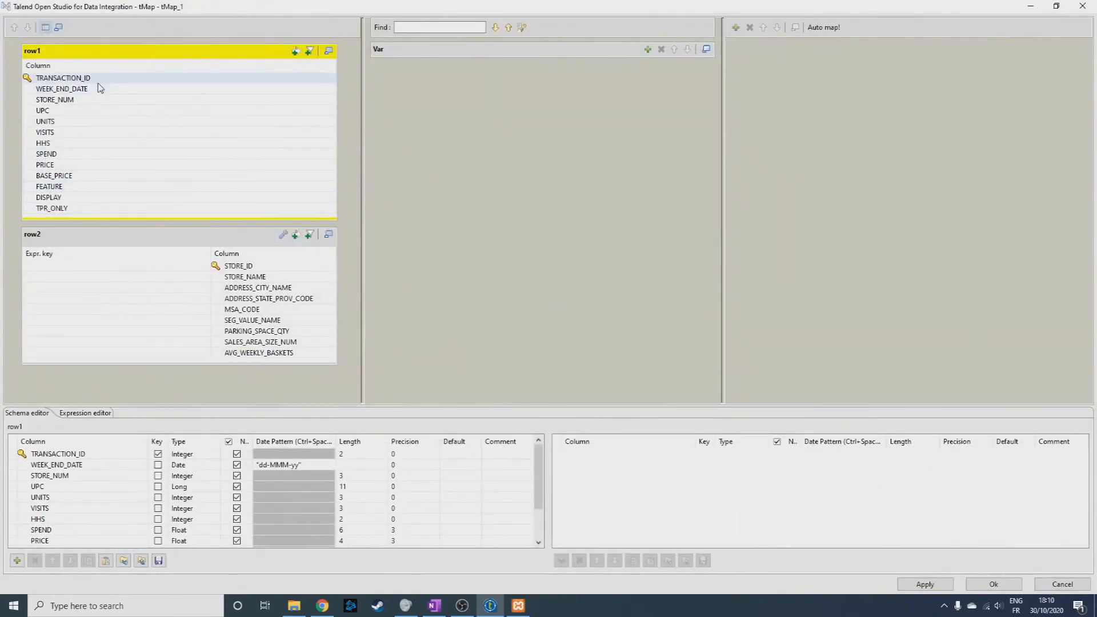
pyautogui.moveTo(73, 100); pyautogui.dragTo(142, 269)
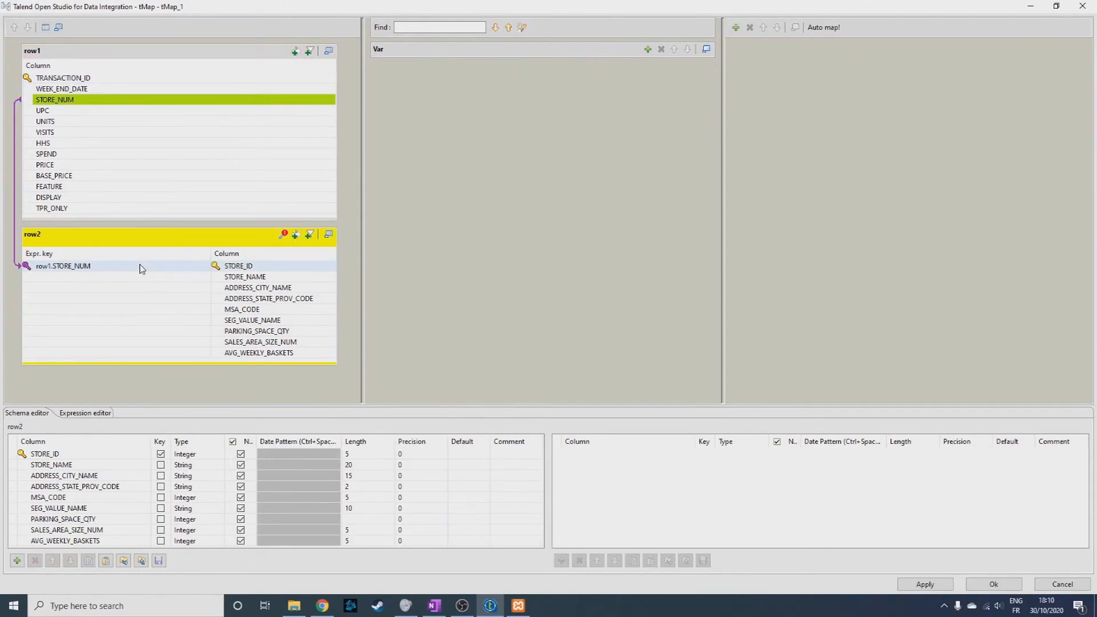
pyautogui.click(926, 584)
pyautogui.click(994, 585)
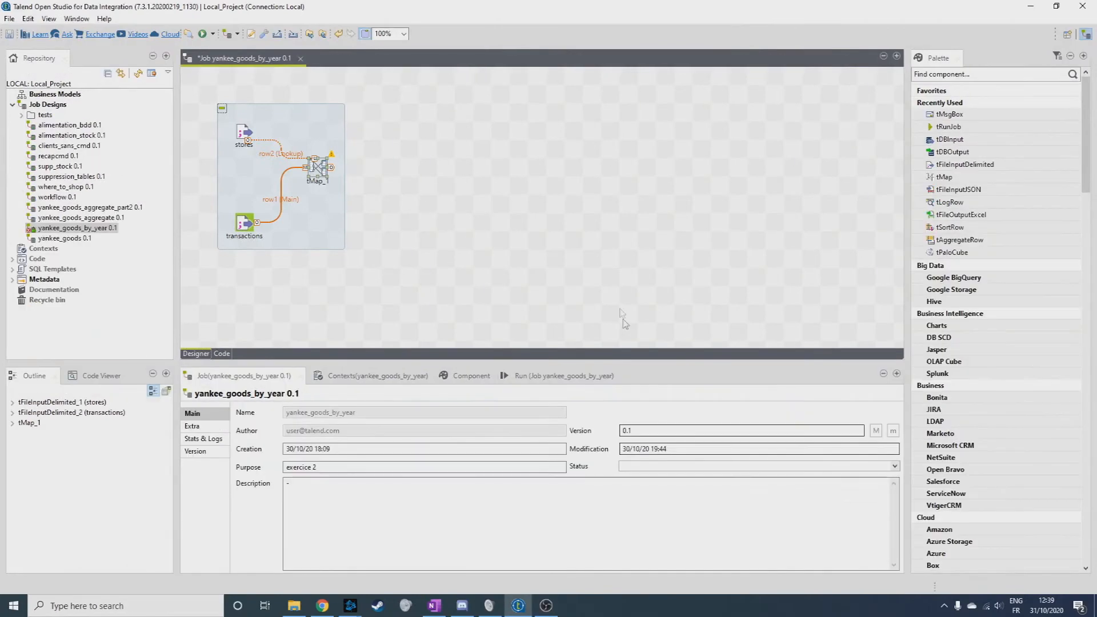
# Reopen the tMap's mapping and add a new output table named sales_2009.
pyautogui.doubleClick(317, 167)
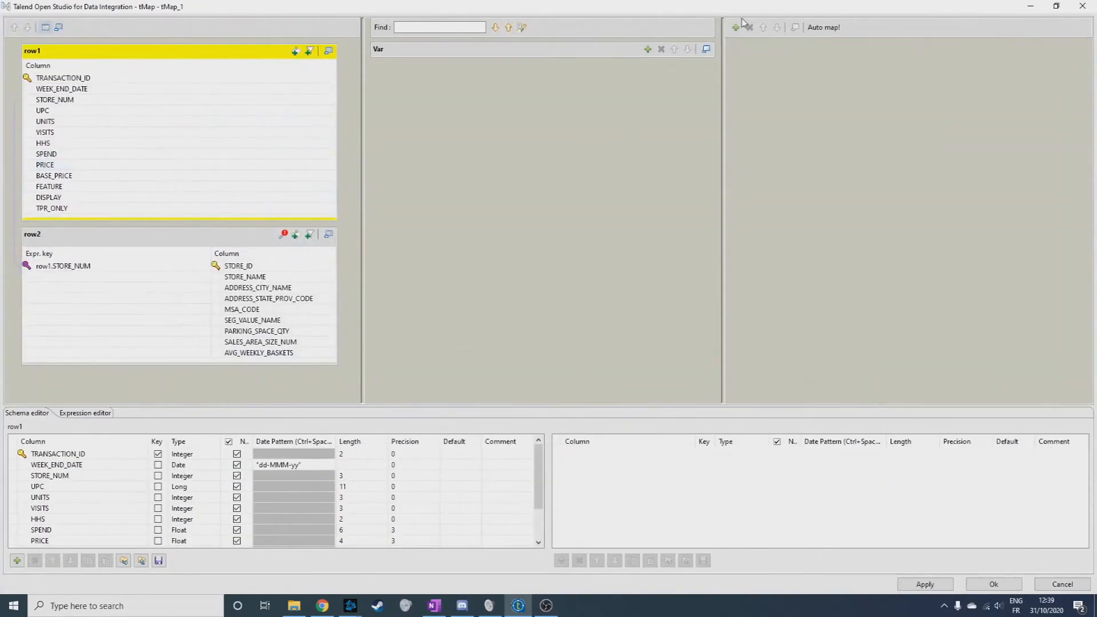
pyautogui.click(736, 27)
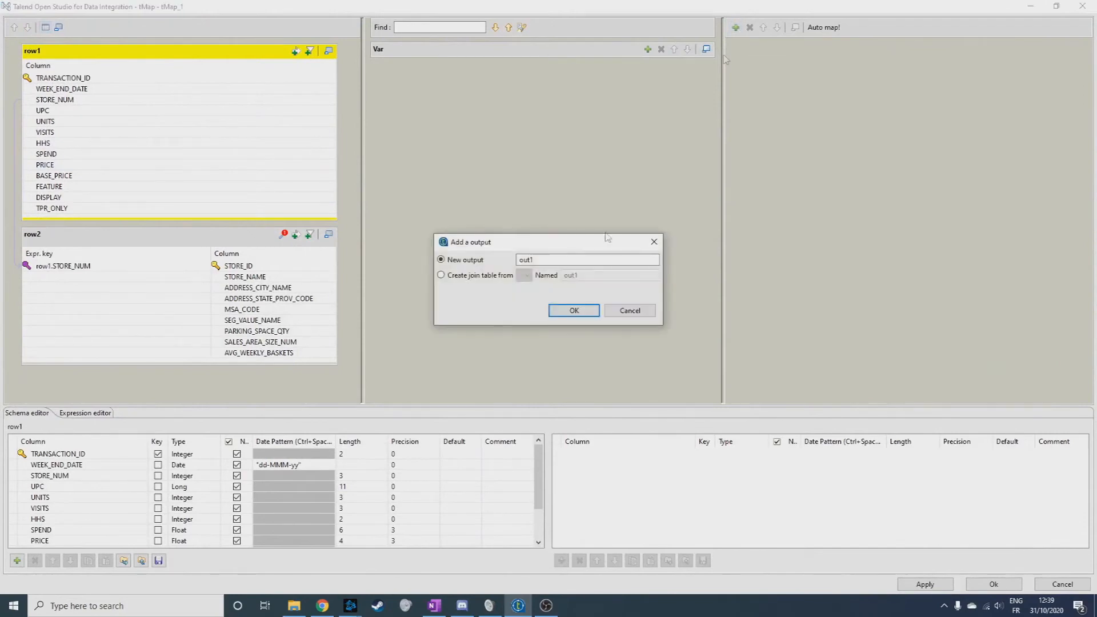
pyautogui.doubleClick(537, 260)
pyautogui.write('sales_2009')
pyautogui.press('Return')
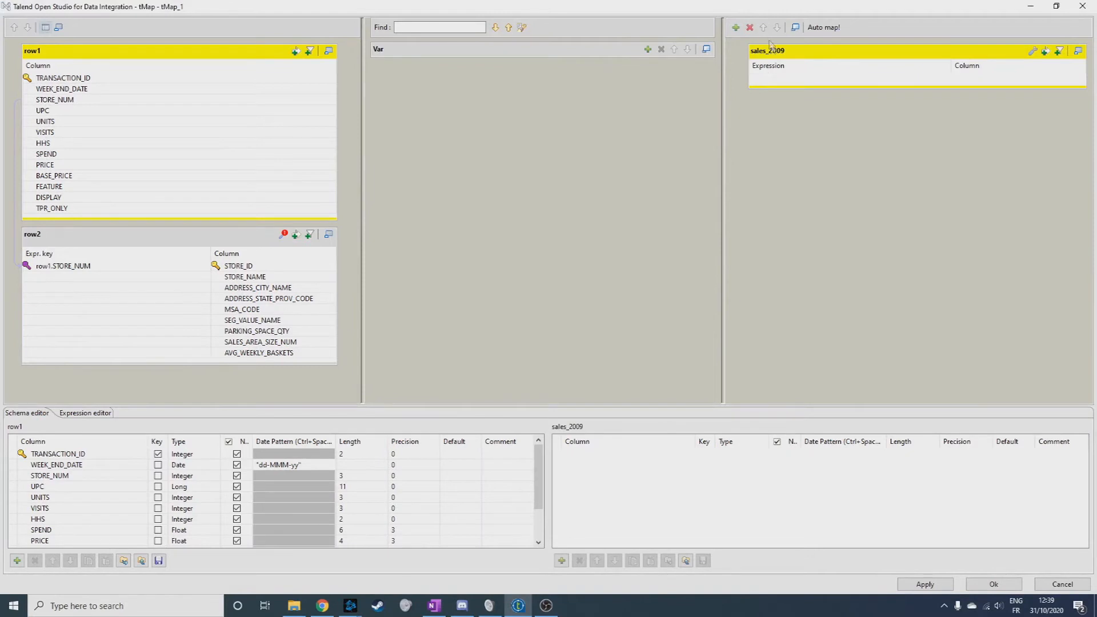
# Add a second tMap output table named sales_2010.
pyautogui.click(736, 28)
pyautogui.doubleClick(543, 259)
pyautogui.write('sa')
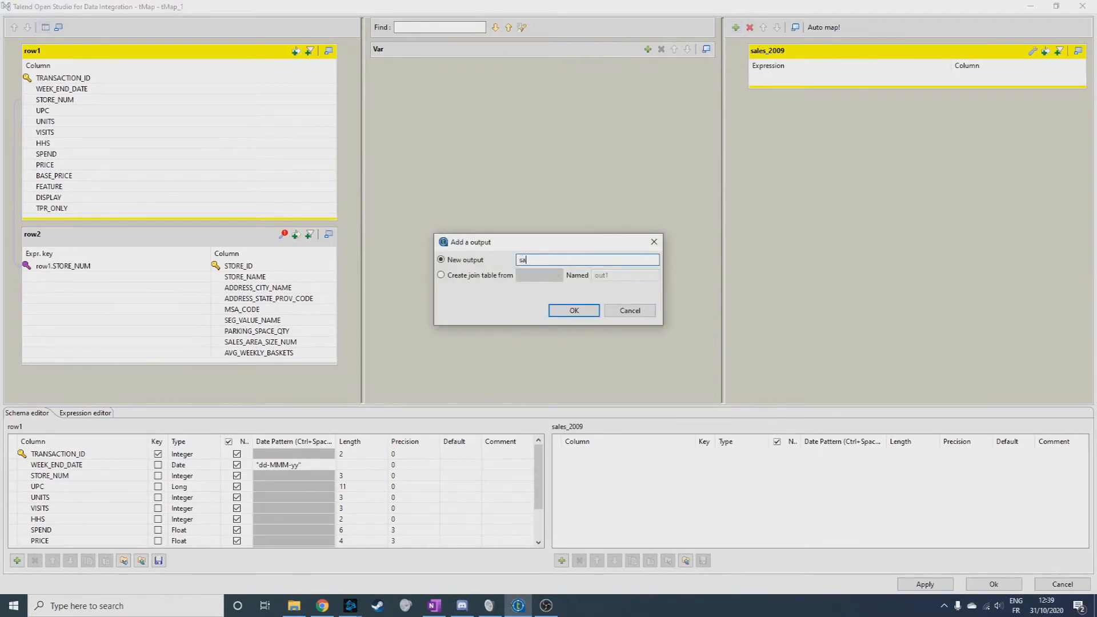
pyautogui.write('les_2010')
pyautogui.press('Return')
# Add a third tMap output table named other_sales.
pyautogui.click(736, 28)
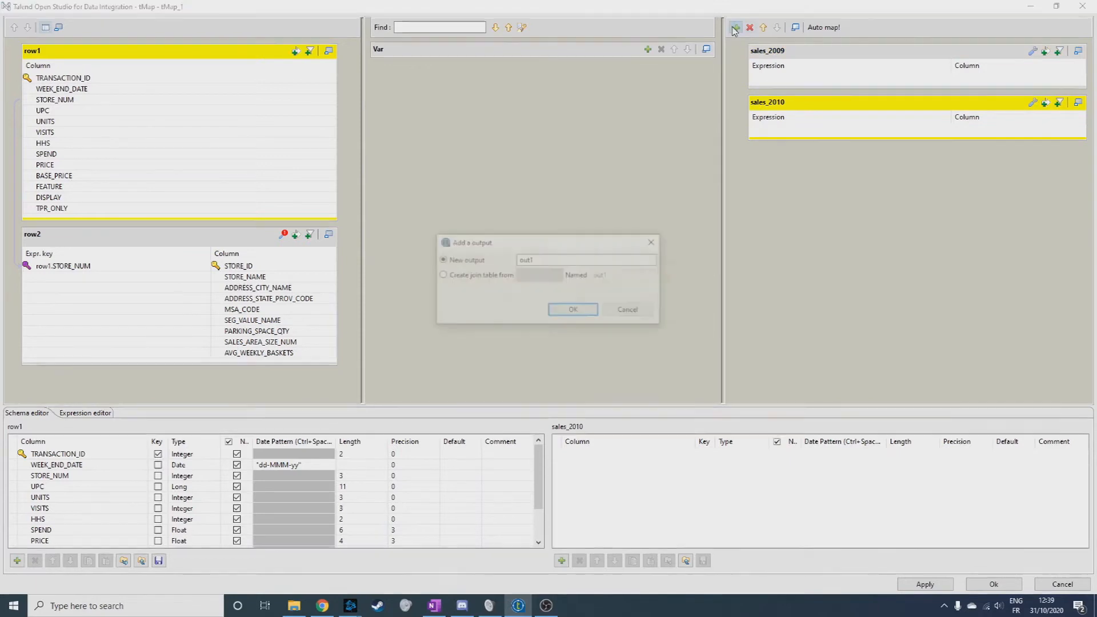
pyautogui.click(465, 261)
pyautogui.write('ot')
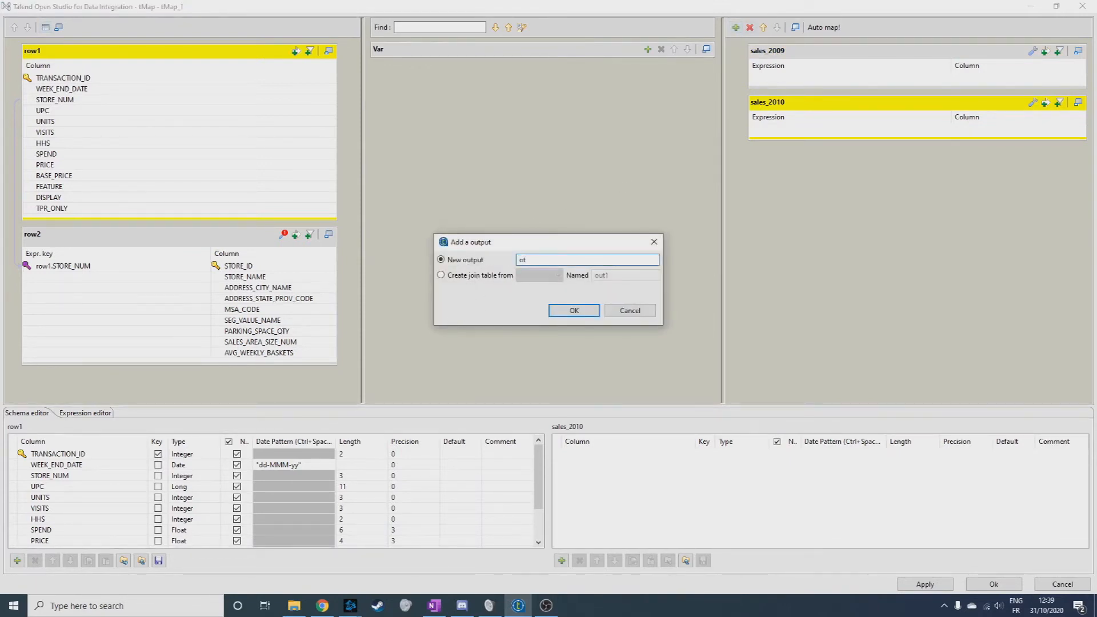
pyautogui.write('her_sales')
pyautogui.press('Return')
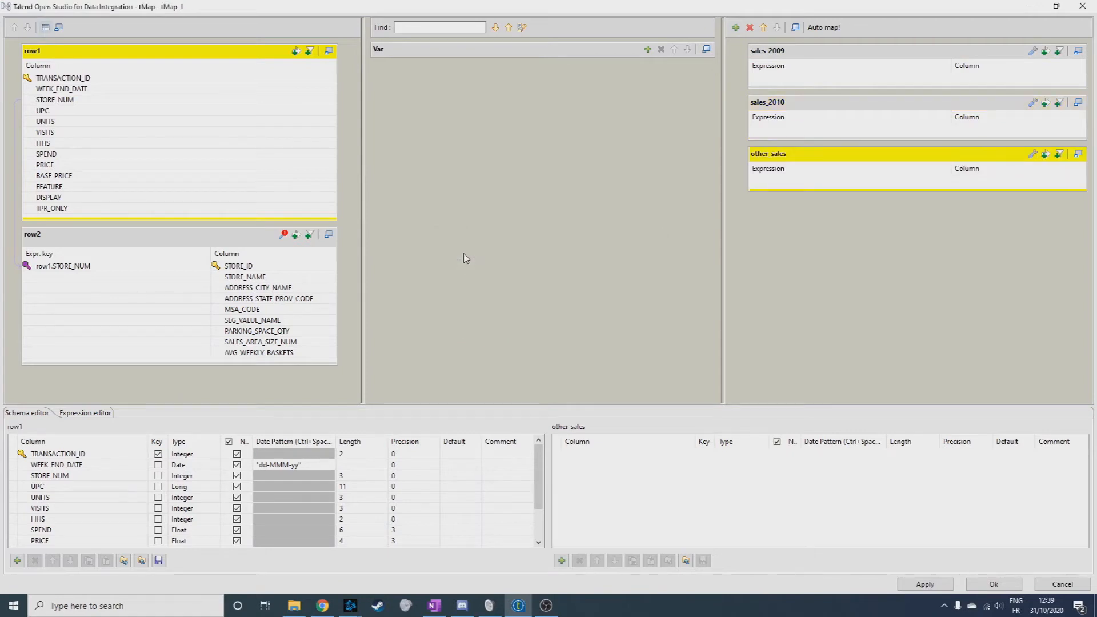
pyautogui.click(61, 90)
pyautogui.click(77, 79)
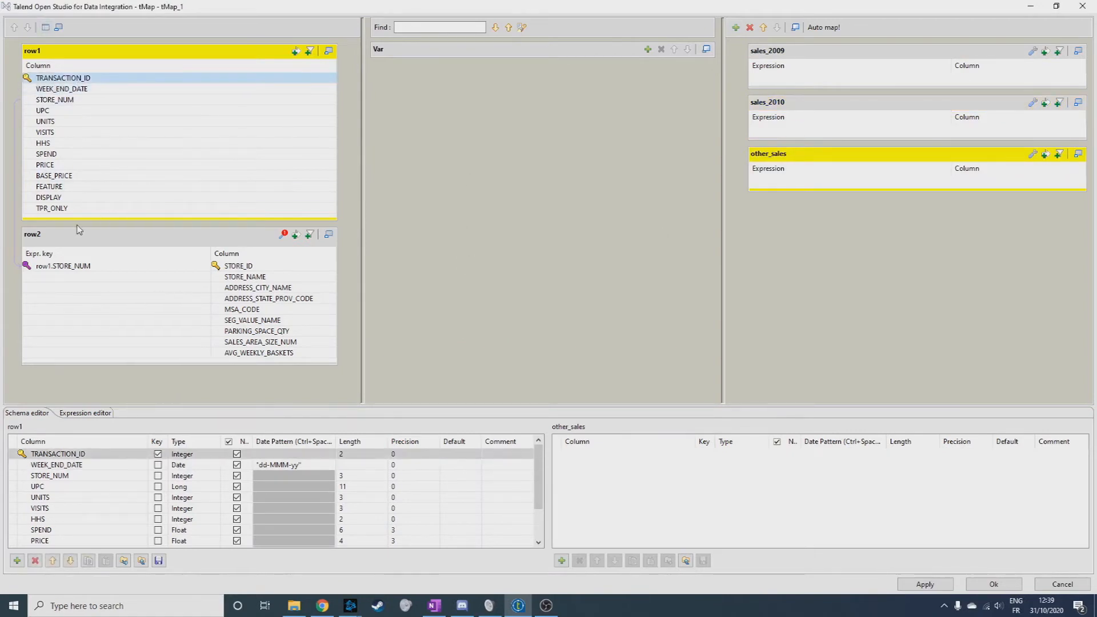
pyautogui.keyDown('shift'); pyautogui.click(79, 209); pyautogui.keyUp('shift')
pyautogui.moveTo(102, 84)
pyautogui.mouseDown()
pyautogui.moveTo(720, 118)
pyautogui.moveTo(799, 84)
pyautogui.mouseUp()
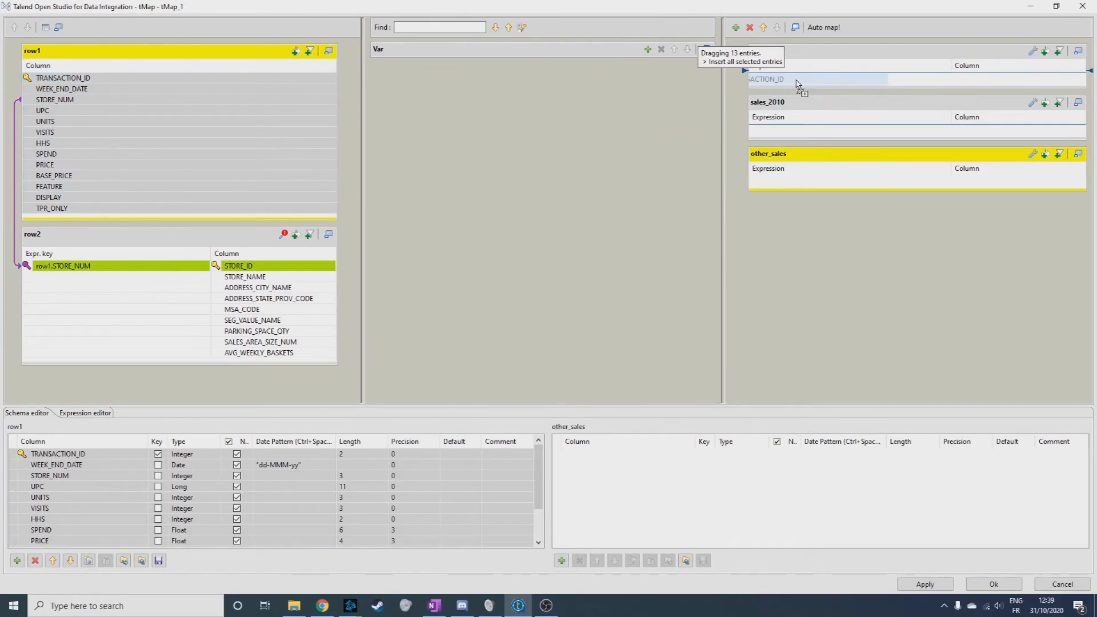
pyautogui.moveTo(797, 84)
pyautogui.mouseDown()
pyautogui.moveTo(149, 87)
pyautogui.moveTo(800, 82)
pyautogui.mouseUp()
# Map row1.TRANSACTION_ID, row2.STORE_NAME and row1.SPEND to the sales_2009 output.
pyautogui.click(129, 80)
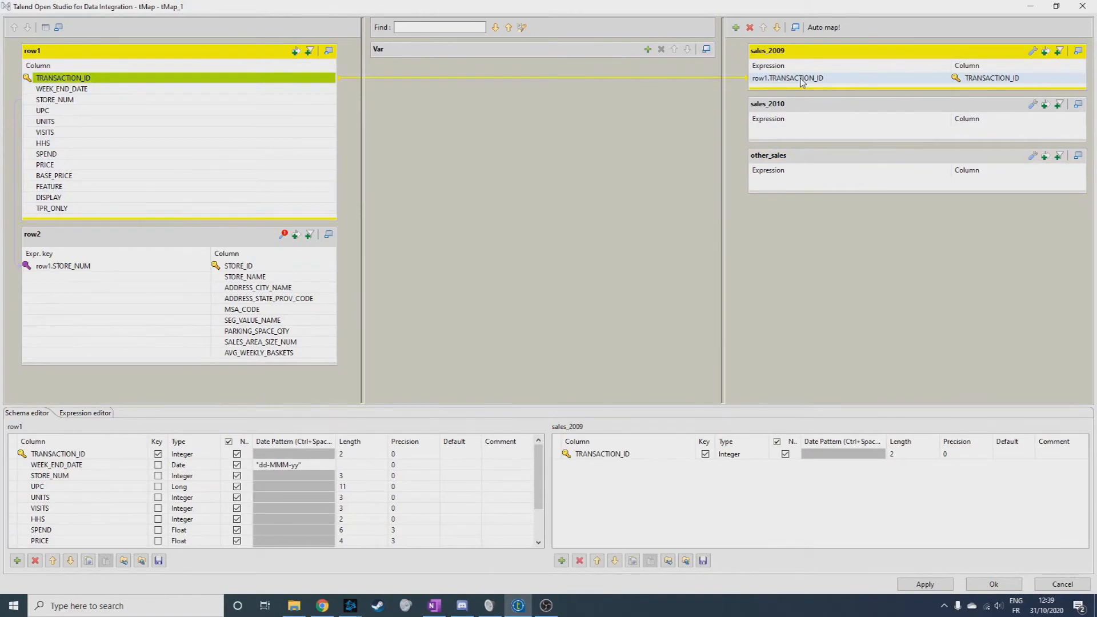
pyautogui.moveTo(261, 282); pyautogui.dragTo(850, 90)
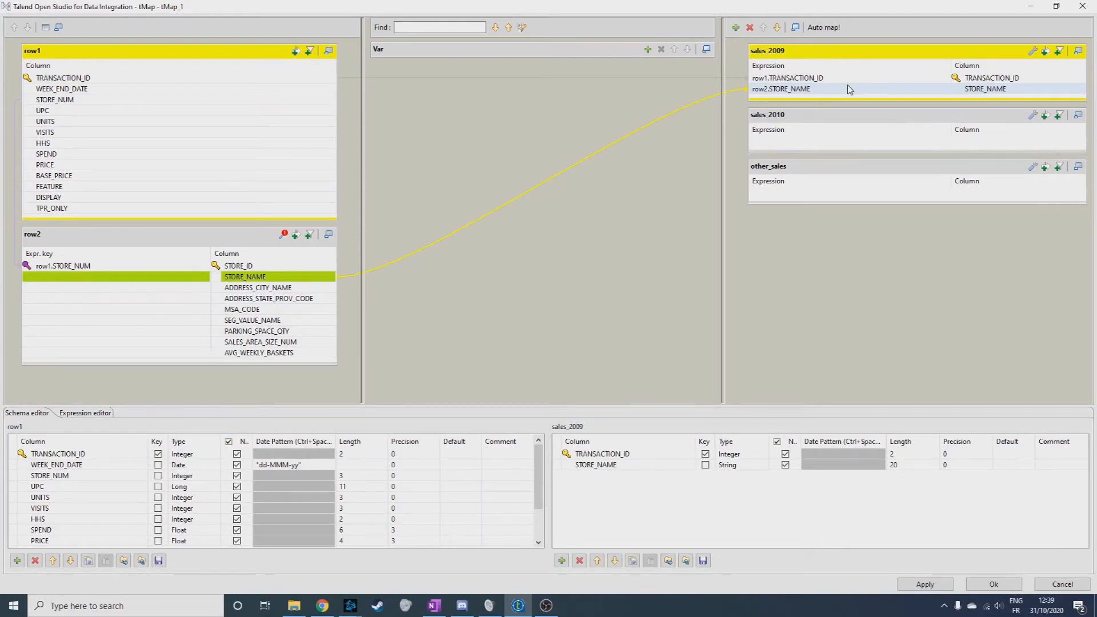
pyautogui.moveTo(80, 155); pyautogui.dragTo(833, 101)
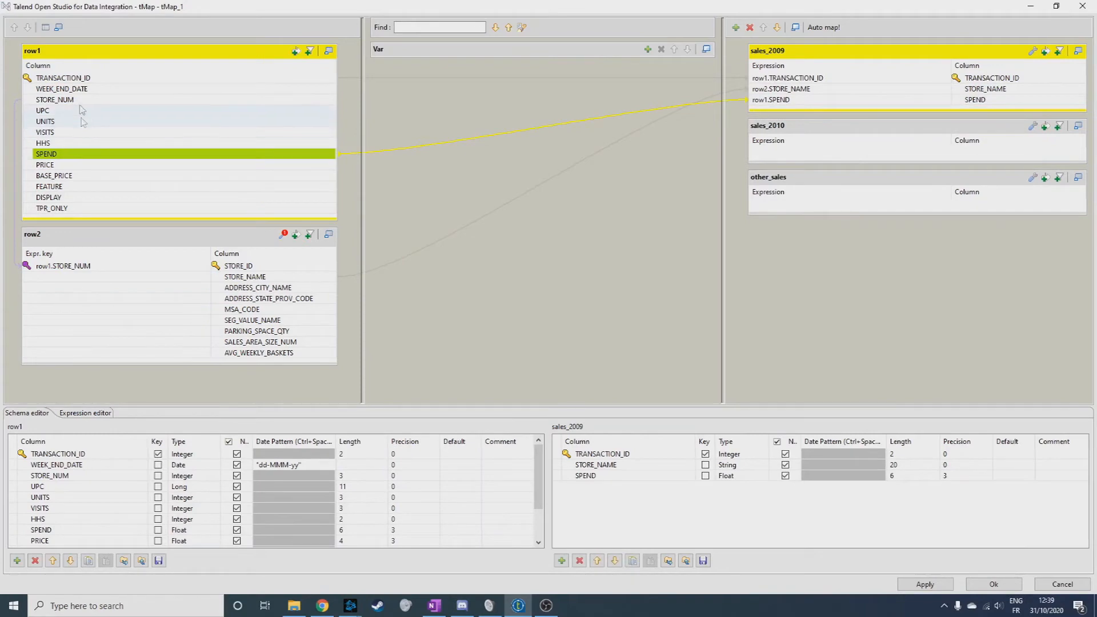
# Map row1.TRANSACTION_ID, row2.STORE_NAME and row1.SPEND to the sales_2010 output.
pyautogui.moveTo(80, 77); pyautogui.dragTo(849, 152)
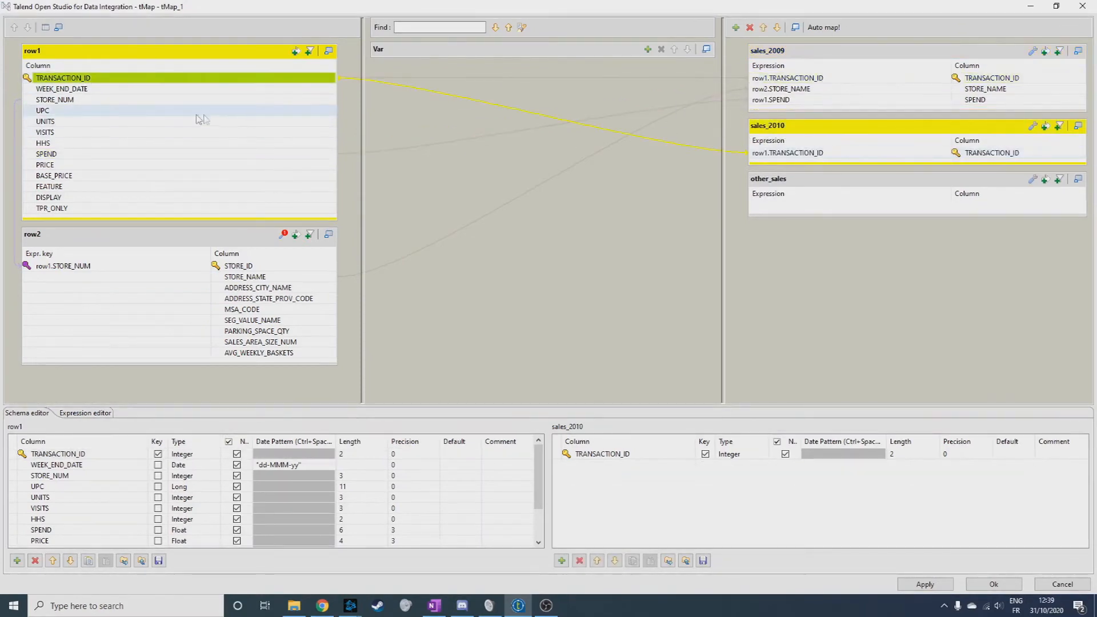
pyautogui.moveTo(246, 277); pyautogui.dragTo(844, 165)
pyautogui.moveTo(45, 154); pyautogui.dragTo(835, 174)
# Map row1.TRANSACTION_ID, row2.STORE_NAME and row1.SPEND to the other_sales output.
pyautogui.moveTo(63, 78); pyautogui.dragTo(756, 227)
pyautogui.moveTo(258, 280); pyautogui.dragTo(825, 239)
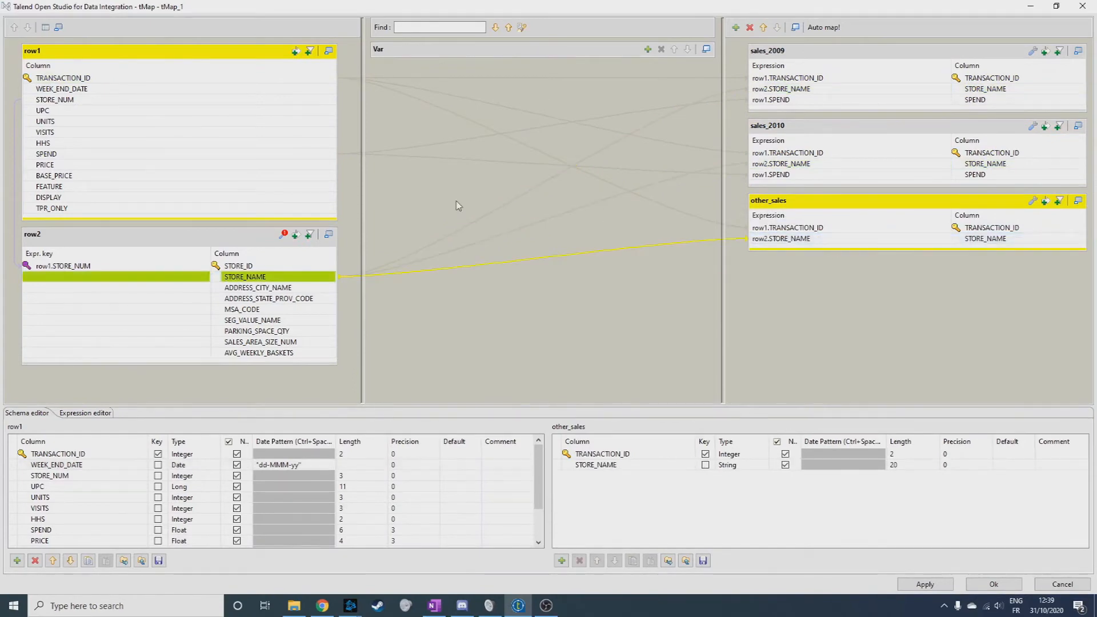
pyautogui.moveTo(85, 153)
pyautogui.mouseDown()
pyautogui.moveTo(833, 233)
pyautogui.moveTo(836, 250)
pyautogui.mouseUp()
# Add the filter expression TalendDate.getPartOfDate("YEAR", row1.WEEK_END_DATE)==2009 to the sales_2009 output.
pyautogui.click(872, 60)
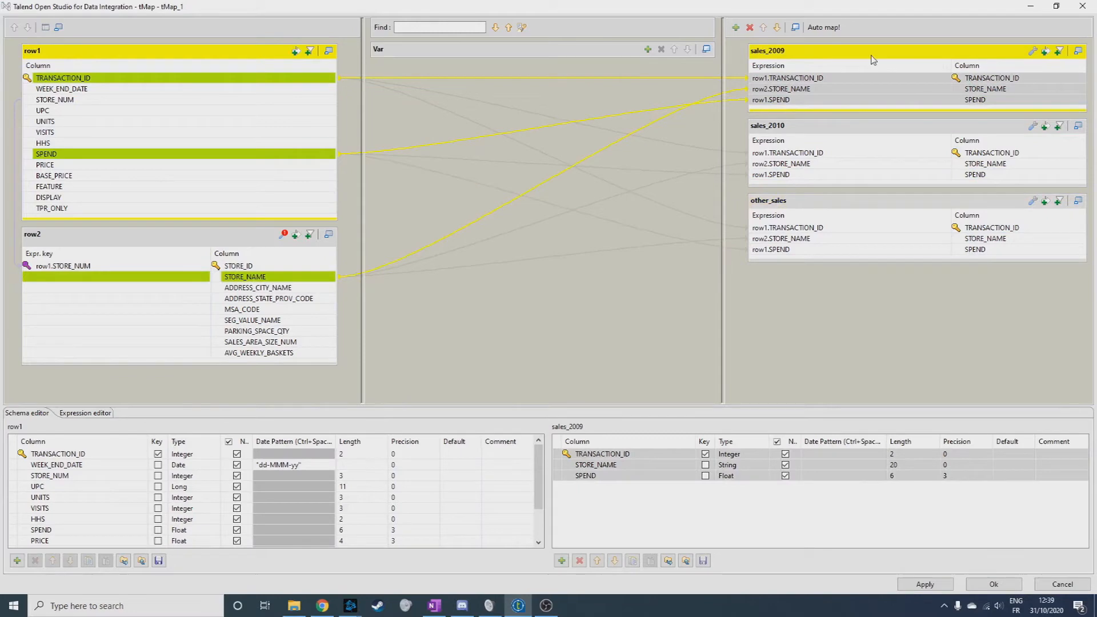
pyautogui.click(1046, 51)
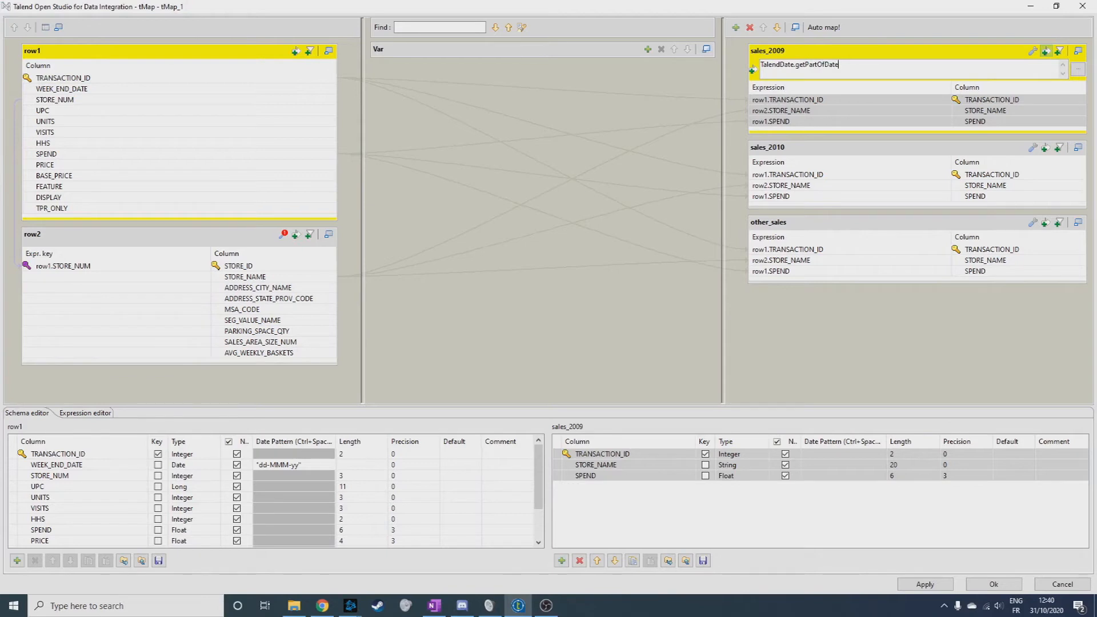
pyautogui.write('("YEAR",')
pyautogui.moveTo(160, 89)
pyautogui.mouseDown()
pyautogui.moveTo(901, 68)
pyautogui.moveTo(881, 66)
pyautogui.mouseUp()
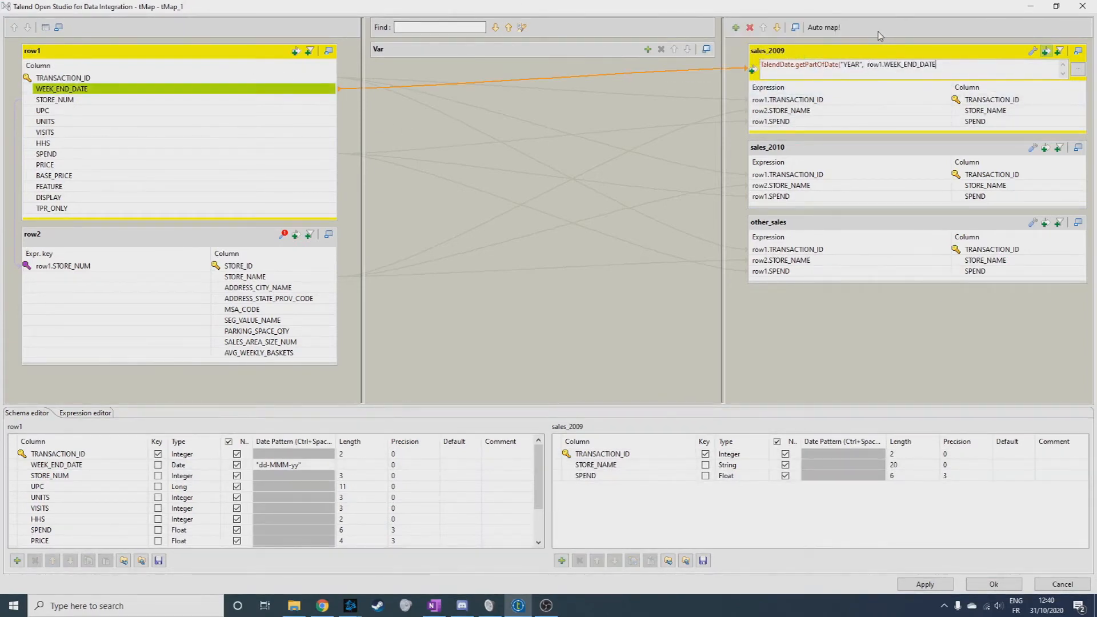
pyautogui.press('BackSpace')
pyautogui.click(986, 69)
# Copy the sales_2009 filter expression to the sales_2010 output and change its year to 2010.
pyautogui.click(1046, 148)
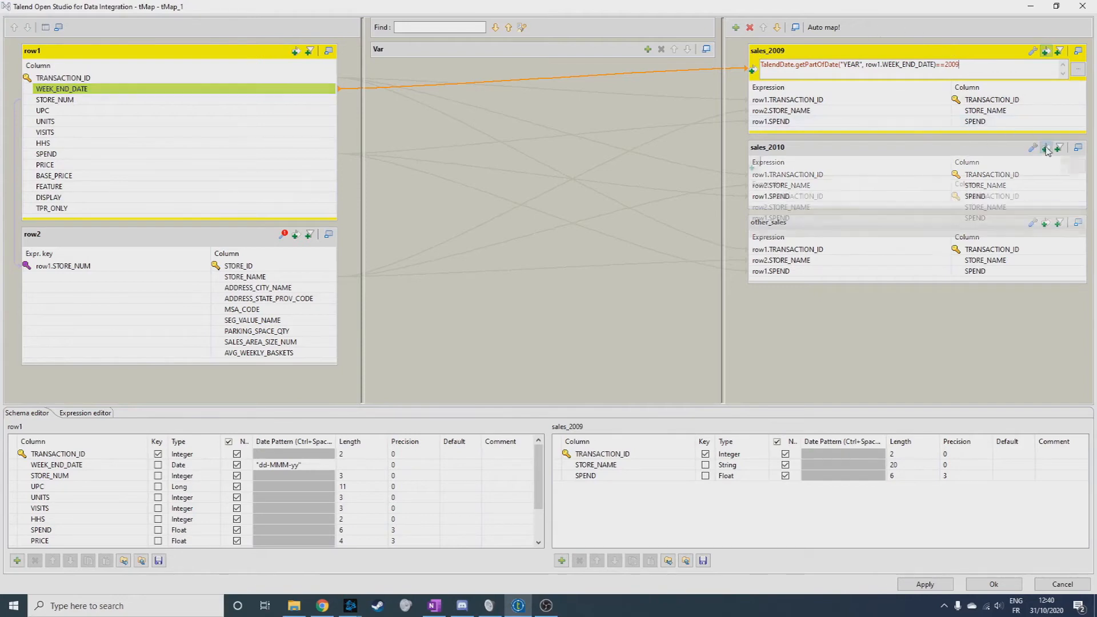
pyautogui.moveTo(969, 64); pyautogui.dragTo(749, 65)
pyautogui.hotkey('ctrl', 'c')
pyautogui.click(797, 162)
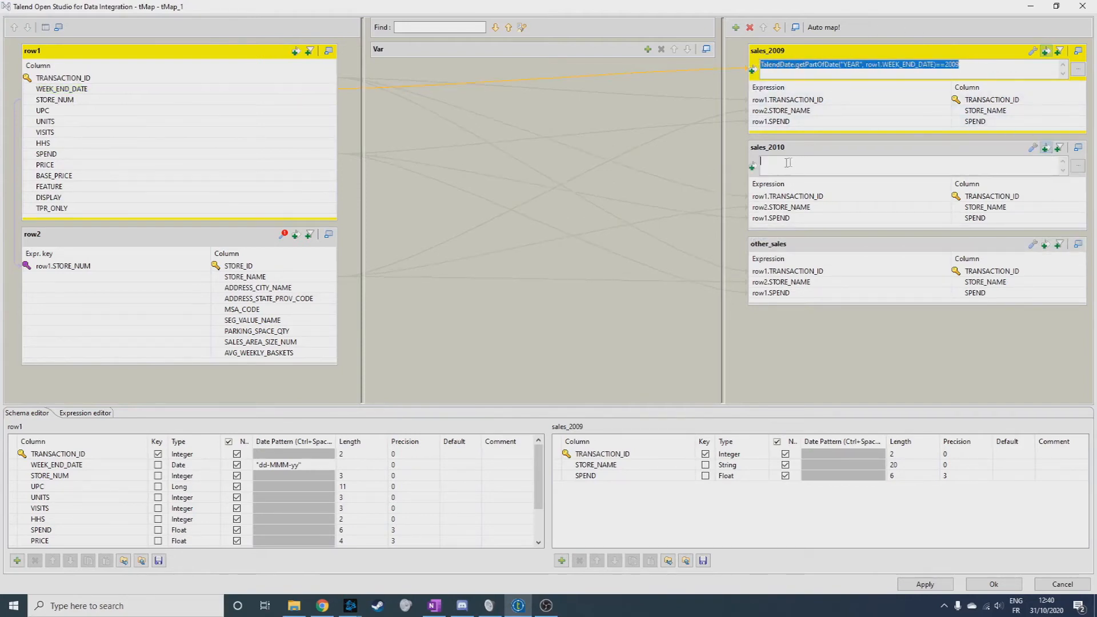
pyautogui.hotkey('ctrl', 'v')
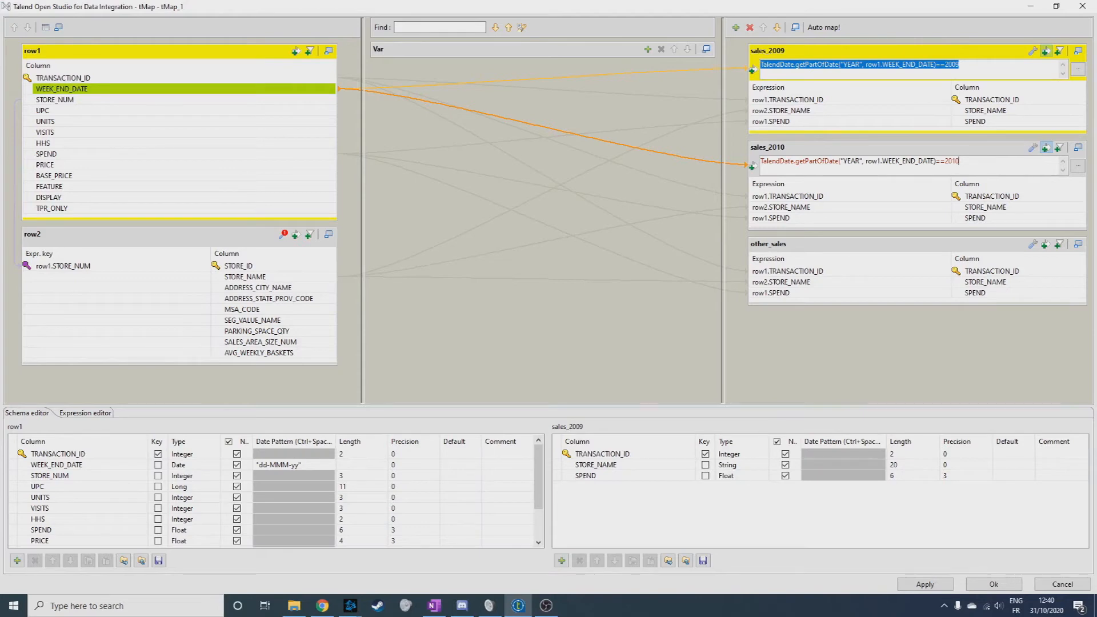
# Set Catch output reject to true for the other_sales output.
pyautogui.click(1033, 244)
pyautogui.click(1080, 271)
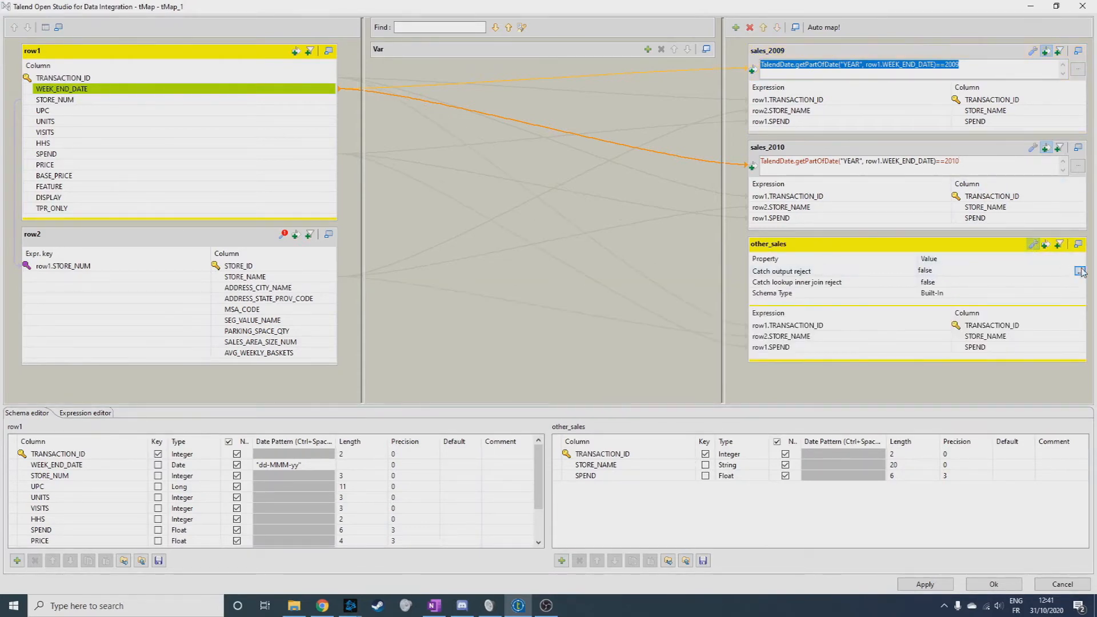
pyautogui.click(520, 262)
pyautogui.click(520, 312)
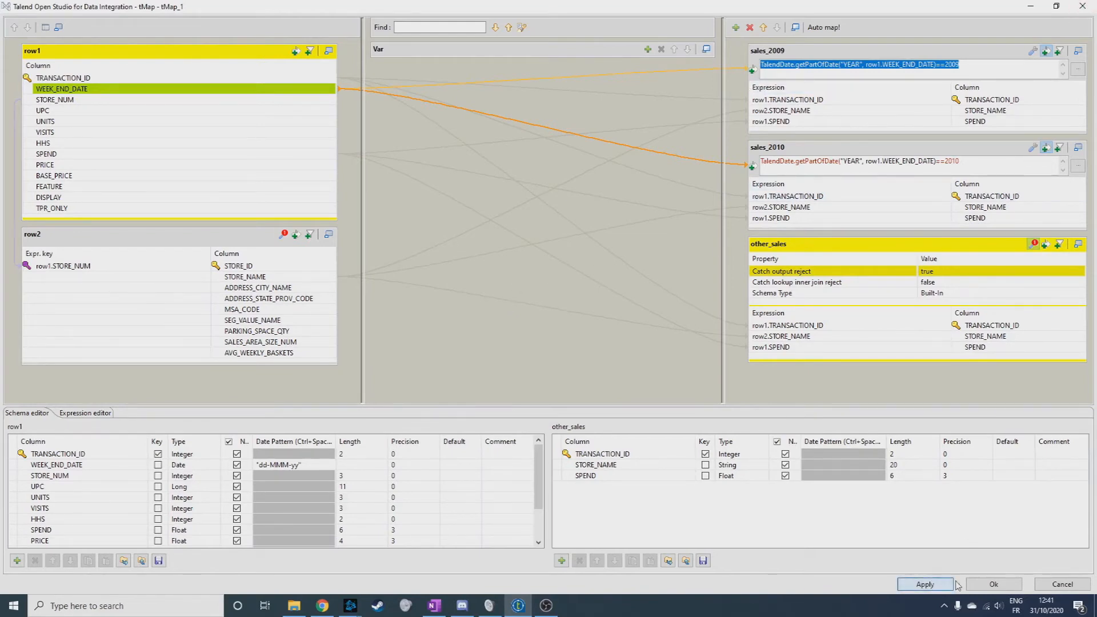
# Accept the tMap_1 mapping and connect its sales_2009 output to a new tFileOutputDelimited component.
pyautogui.click(975, 584)
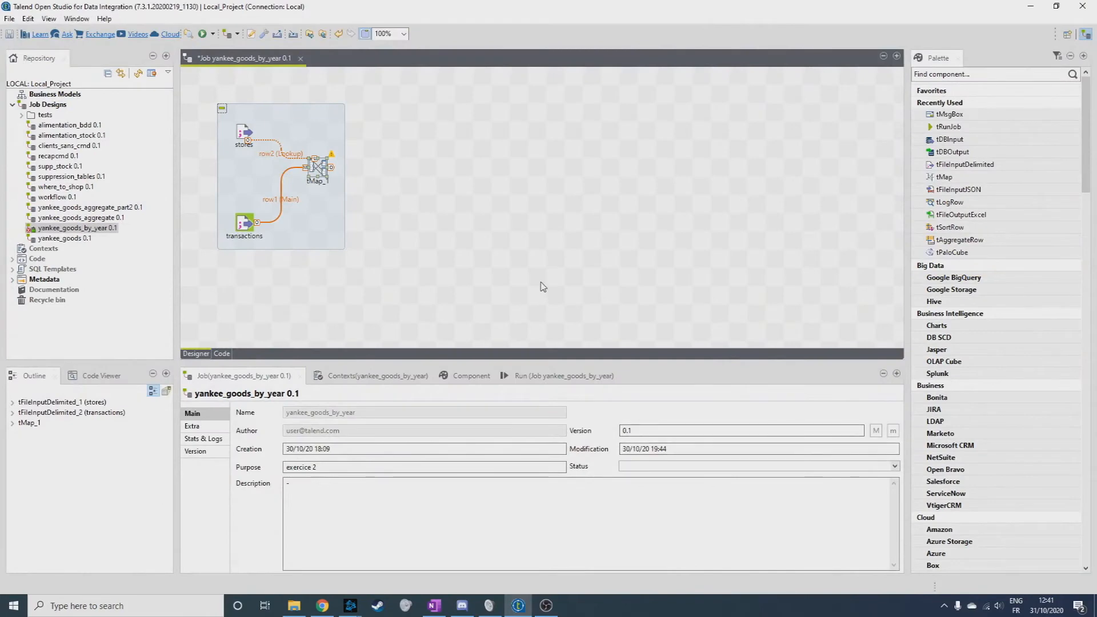
pyautogui.rightClick(318, 167)
pyautogui.moveTo(366, 173)
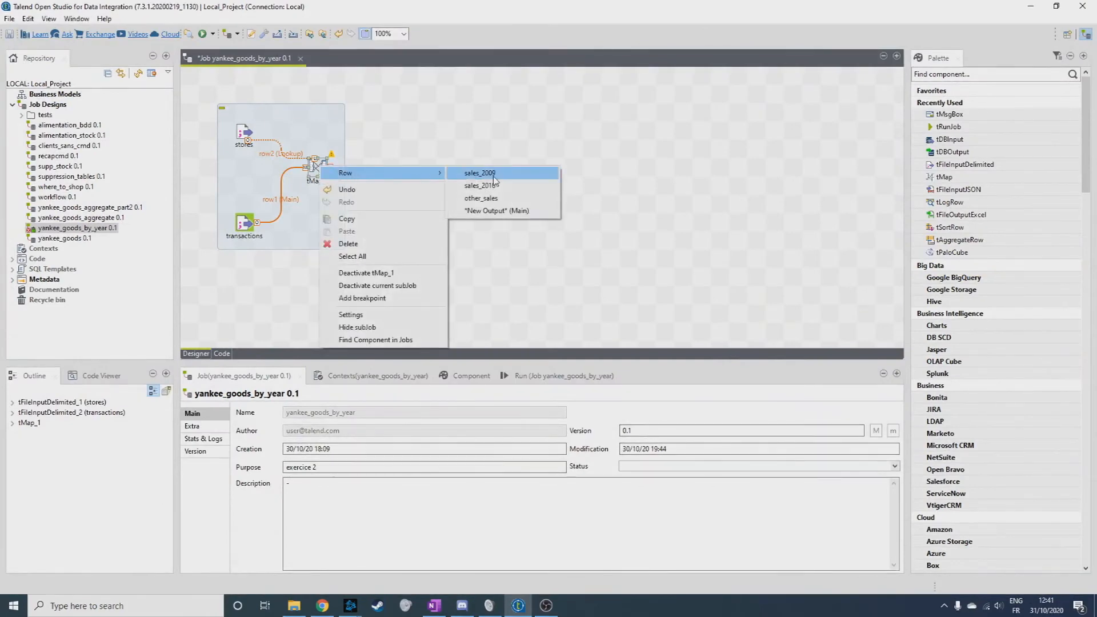
pyautogui.click(493, 175)
pyautogui.click(479, 132)
pyautogui.write('t')
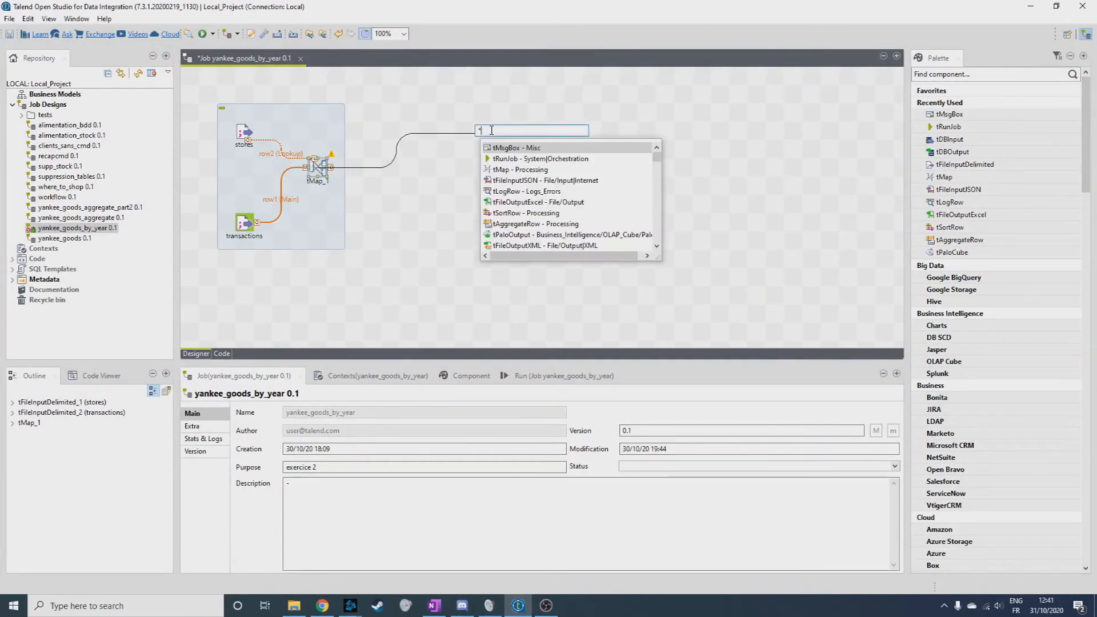
pyautogui.write('delim')
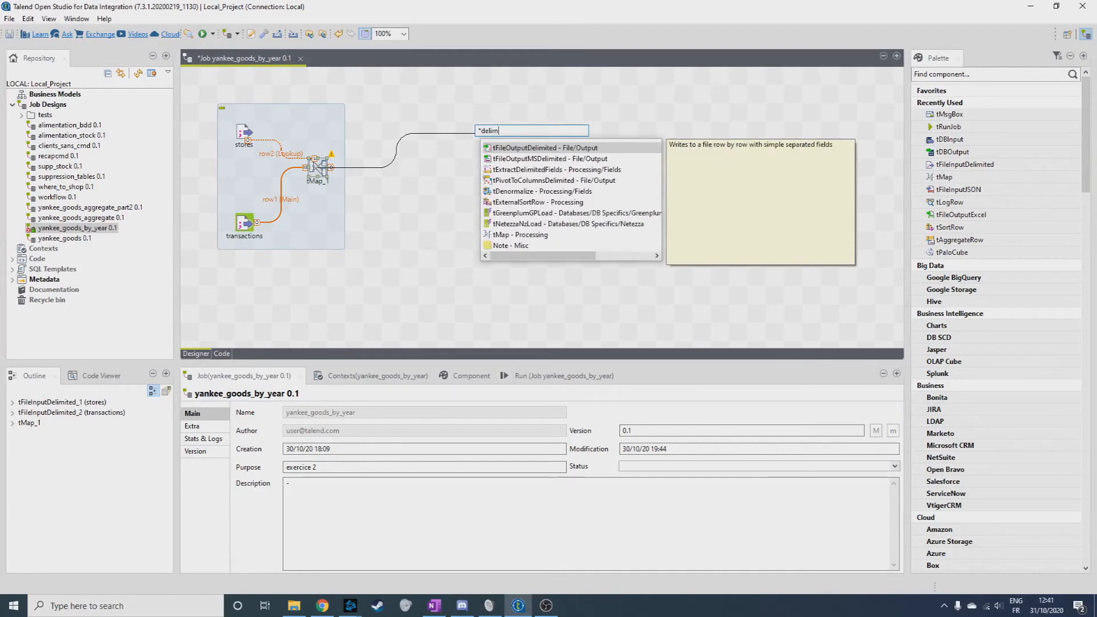
pyautogui.doubleClick(537, 148)
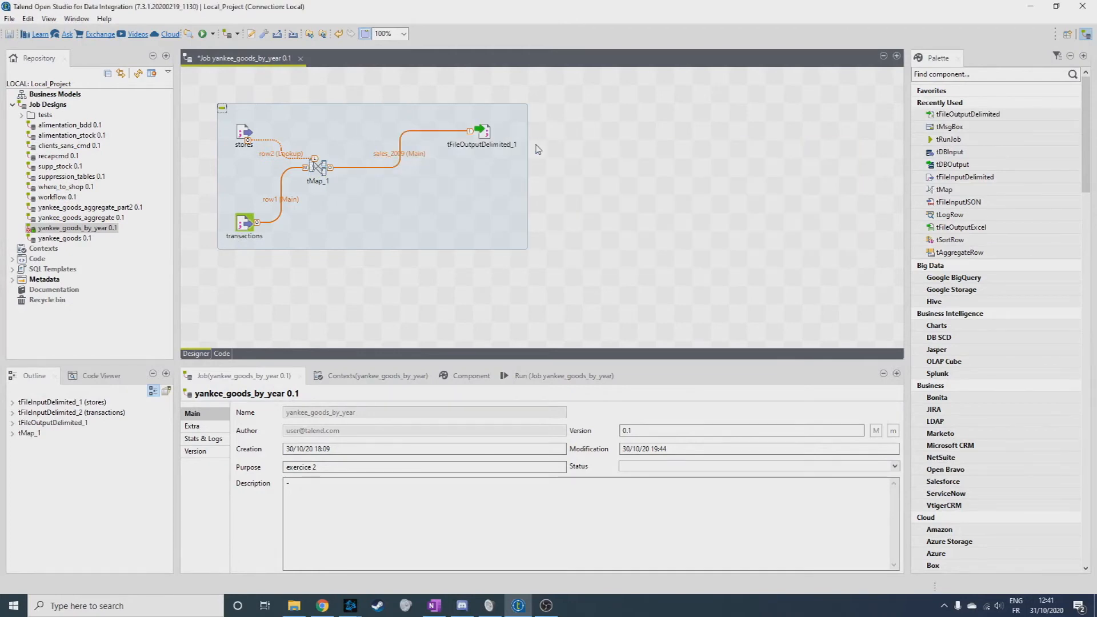
# Connect the sales_2010 output of tMap_1 to a second tFileOutputDelimited component below the first.
pyautogui.rightClick(316, 167)
pyautogui.moveTo(345, 175)
pyautogui.click(494, 199)
pyautogui.click(489, 177)
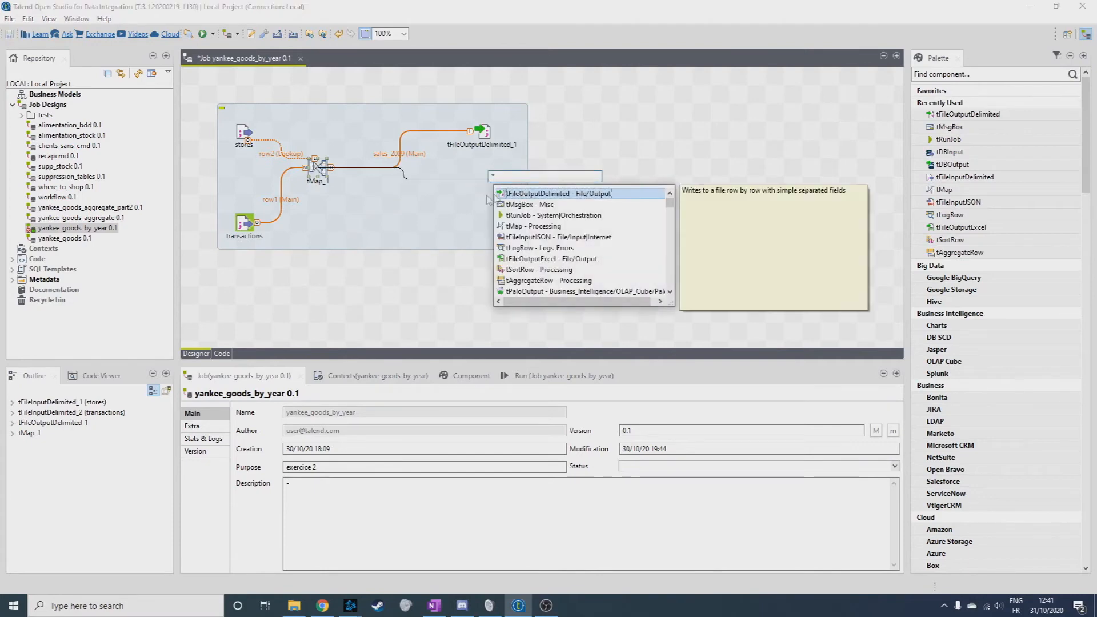
pyautogui.doubleClick(523, 194)
# Connect the other_sales output of tMap_1 to a third tFileOutputDelimited component below the second.
pyautogui.rightClick(324, 170)
pyautogui.moveTo(347, 175)
pyautogui.click(474, 197)
pyautogui.click(489, 227)
pyautogui.doubleClick(523, 243)
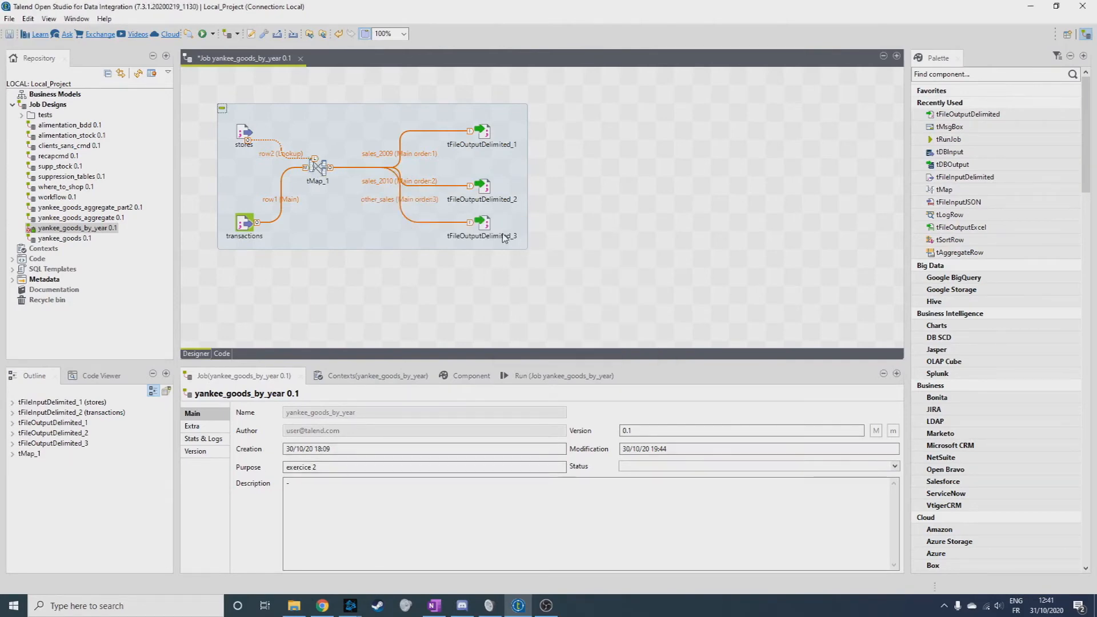
# Rearrange the three tFileOutputDelimited components, moving them farther from tMap_1 and lowering the third one.
pyautogui.moveTo(483, 223); pyautogui.dragTo(500, 240)
pyautogui.moveTo(483, 186); pyautogui.dragTo(518, 185)
pyautogui.moveTo(483, 131); pyautogui.dragTo(501, 131)
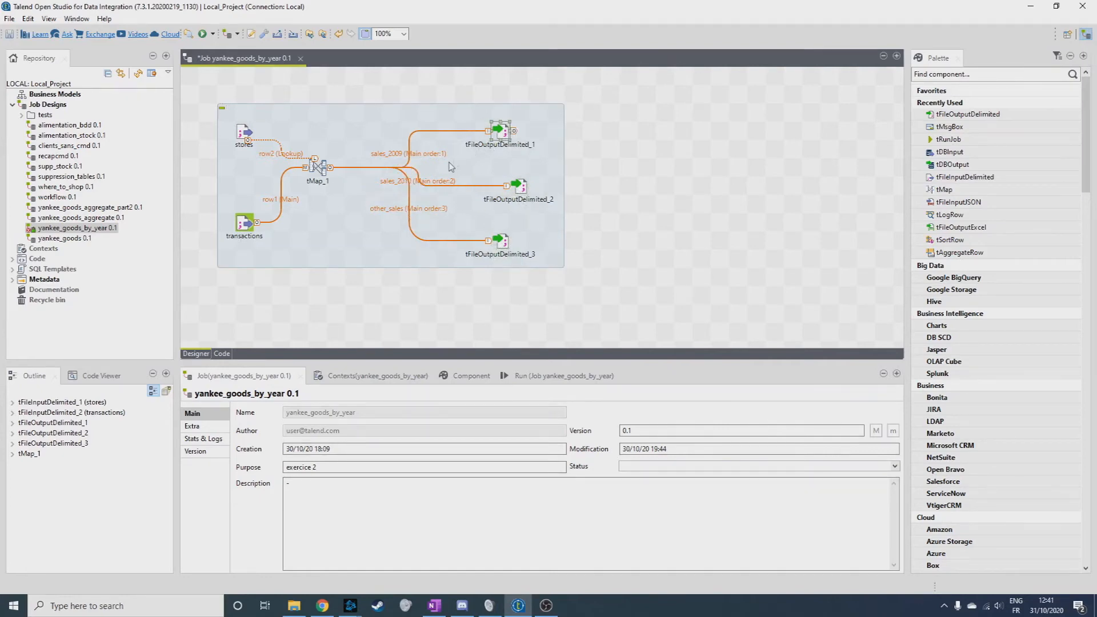
# Set the output file of tFileOutputDelimited_1 to sales2009.csv in the workspace folder.
pyautogui.doubleClick(501, 132)
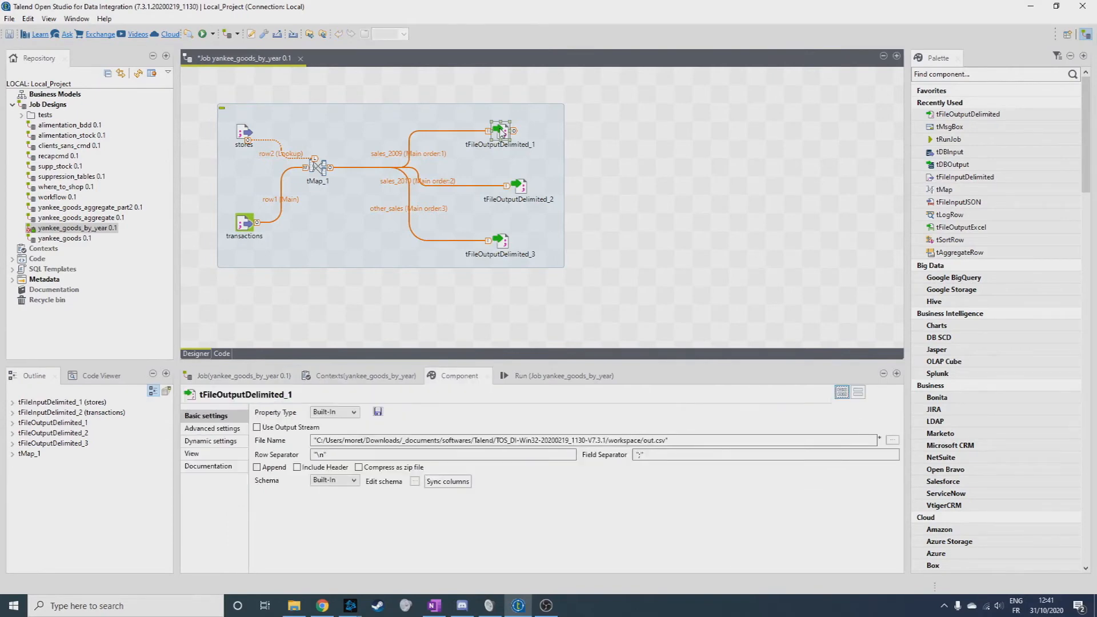
pyautogui.click(657, 440)
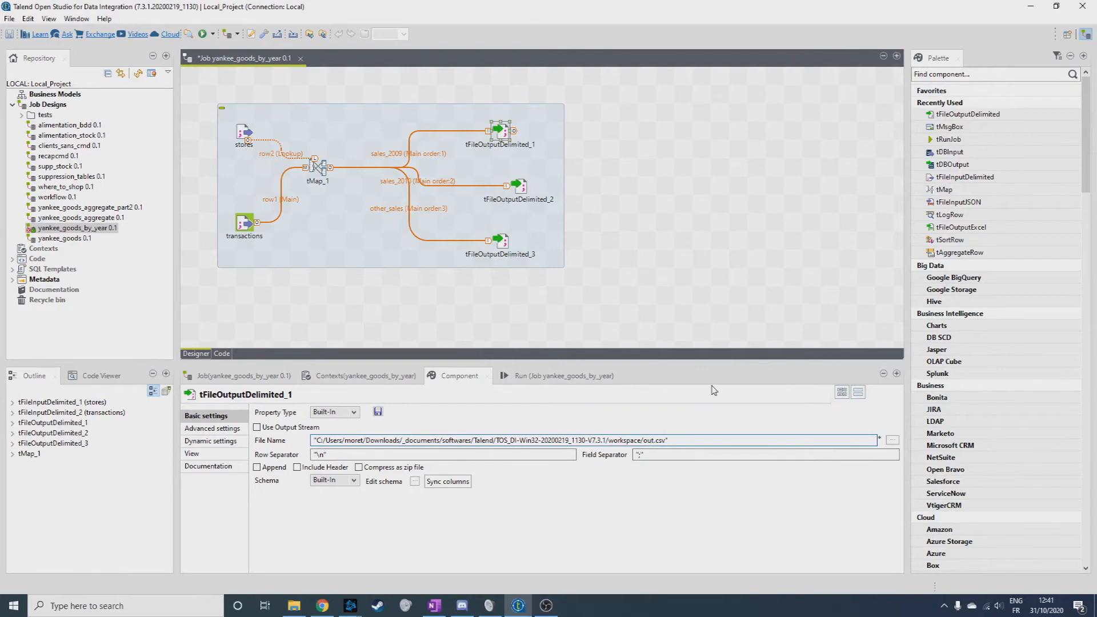
pyautogui.write('sales2009')
# Set the output file of tFileOutputDelimited_2 to sales2010.csv in the workspace folder.
pyautogui.click(518, 184)
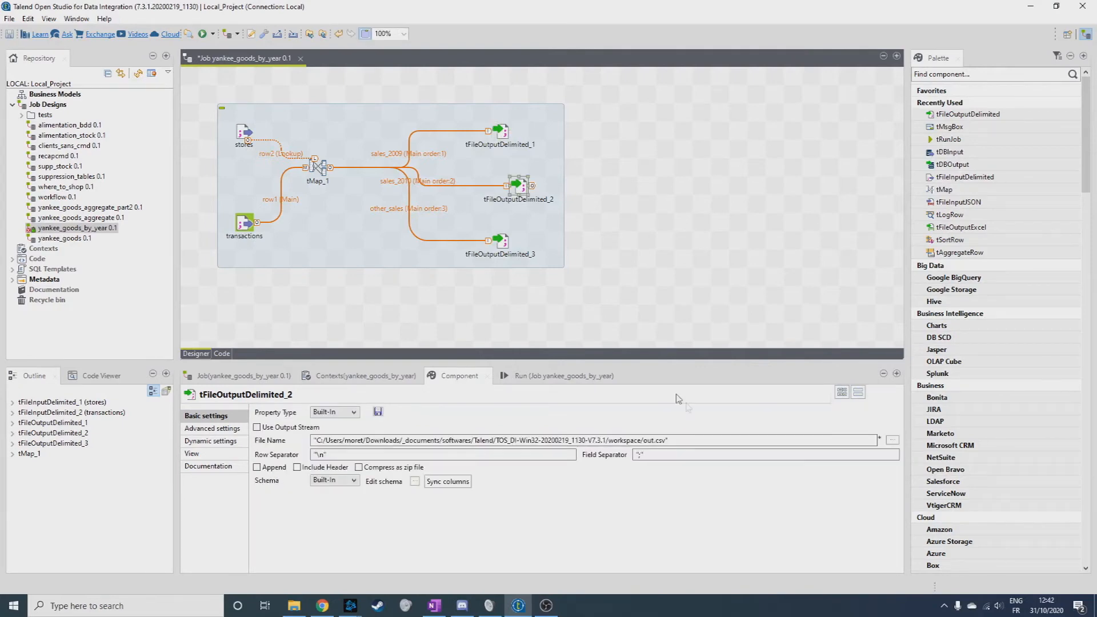
pyautogui.press('BackSpace')
pyautogui.write('sales_2010')
# Set the output file of tFileOutputDelimited_3 to othersales.csv in the workspace folder.
pyautogui.click(499, 241)
pyautogui.click(645, 439)
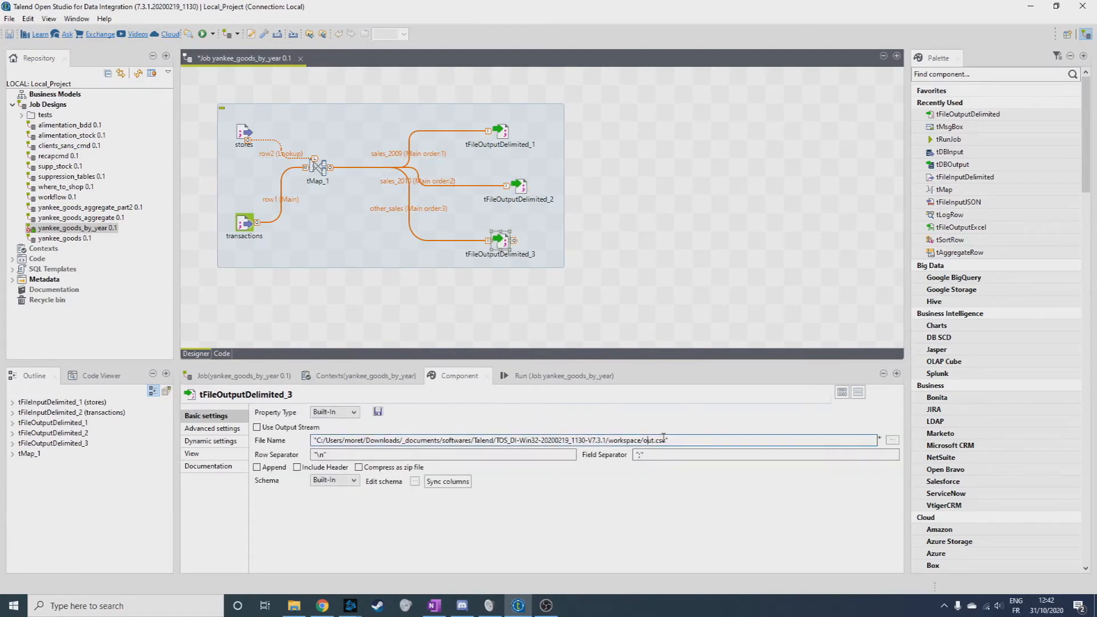
pyautogui.write('ther_sales')
# Run the yankee_goods_by_year job.
pyautogui.click(601, 230)
pyautogui.click(552, 376)
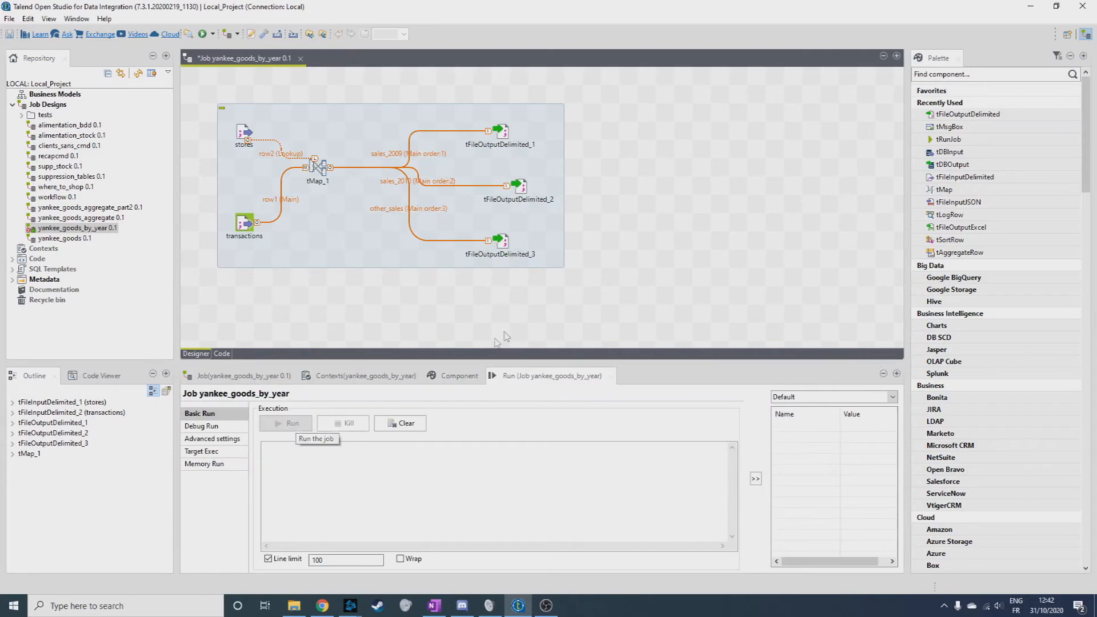
pyautogui.click(287, 423)
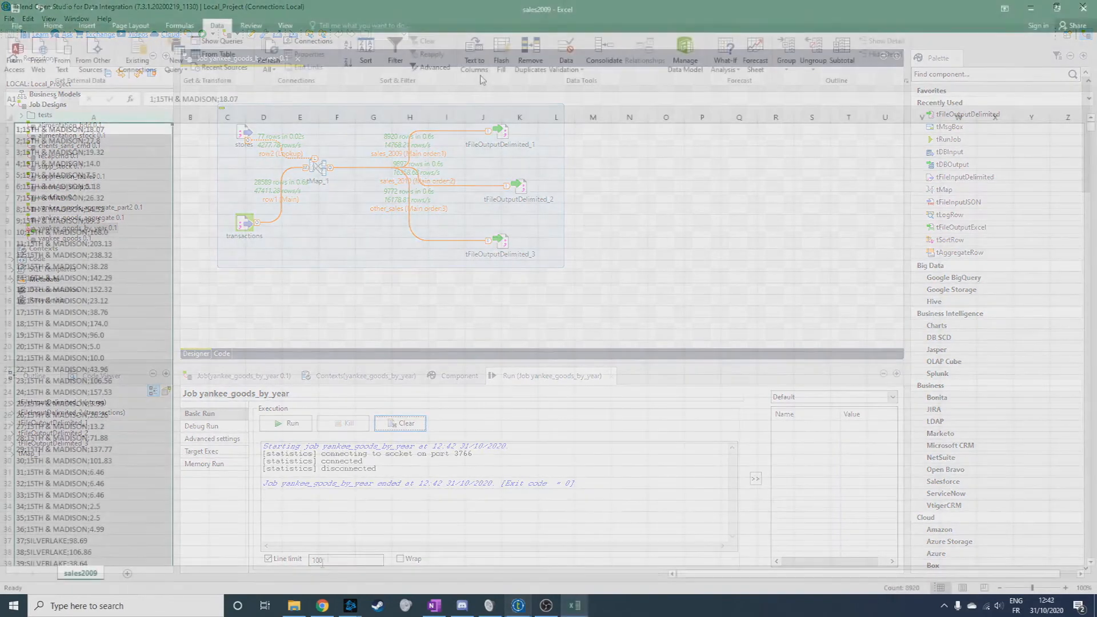
# Split column A of the sales2009 workbook into separate columns using the semicolon delimiter in addition to Tab.
pyautogui.click(483, 73)
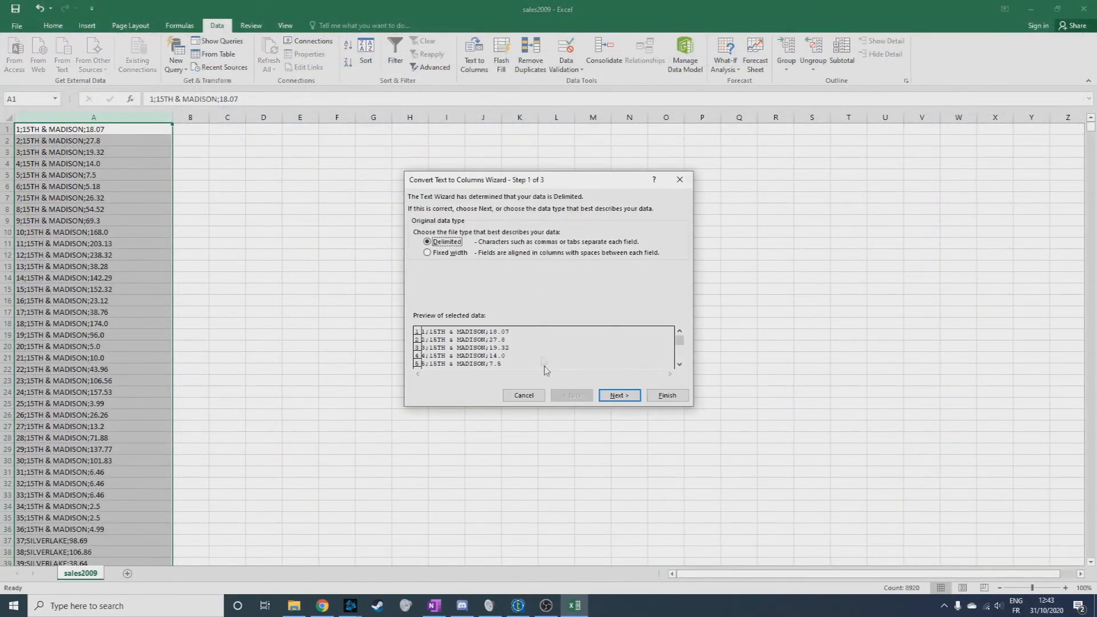
pyautogui.click(619, 396)
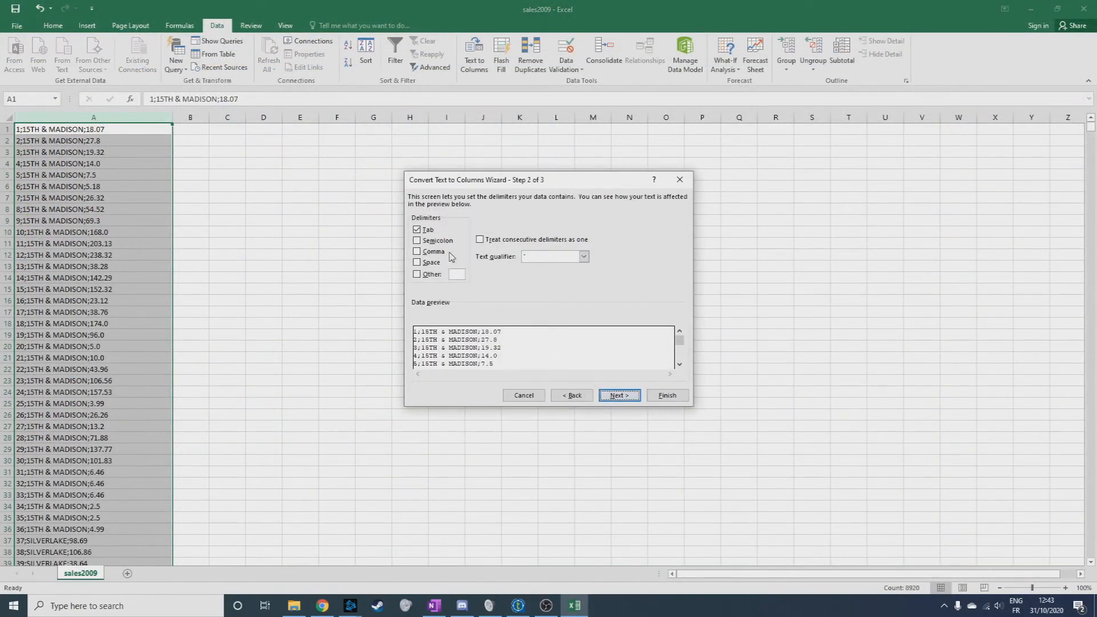
pyautogui.click(431, 244)
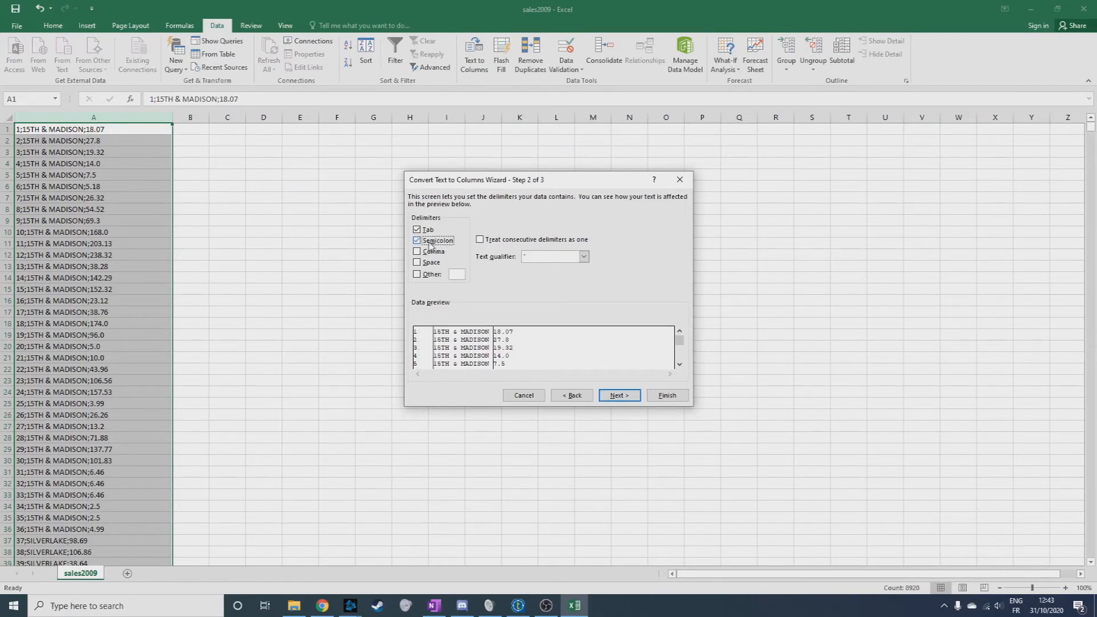
pyautogui.click(620, 395)
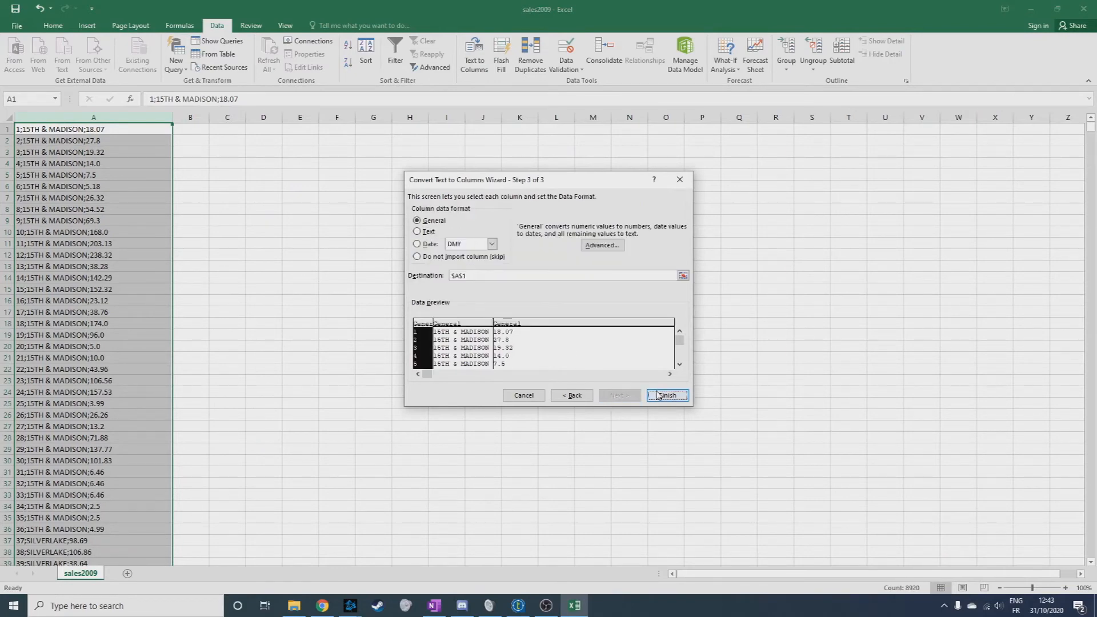
pyautogui.click(667, 395)
# Widen columns A to C of the sales2009 sheet.
pyautogui.moveTo(173, 119); pyautogui.dragTo(233, 117)
pyautogui.click(82, 118)
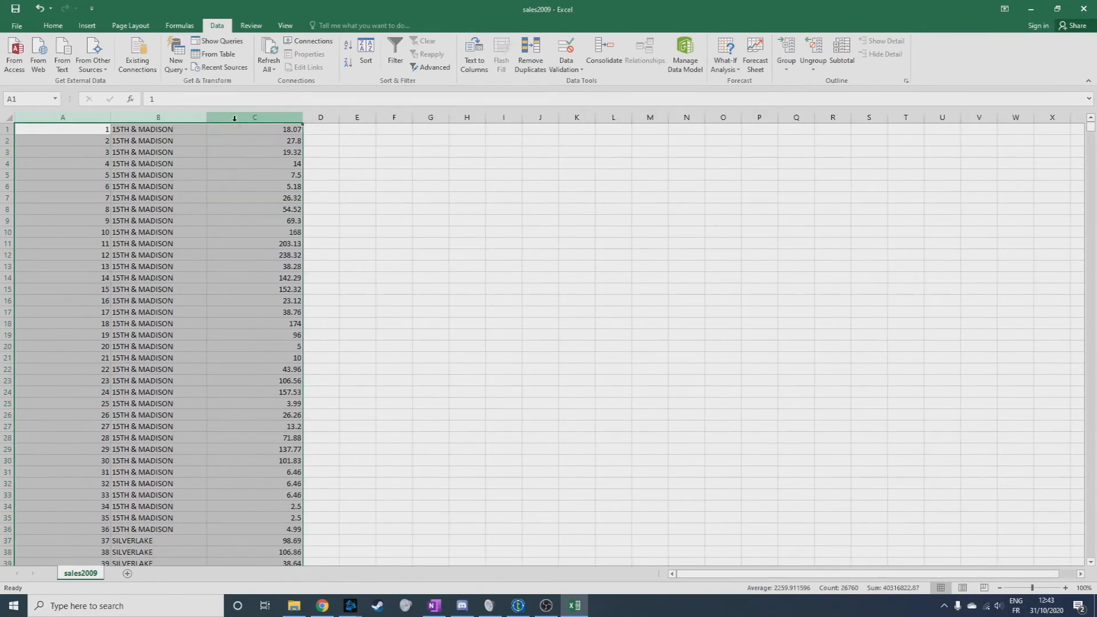
pyautogui.click(315, 198)
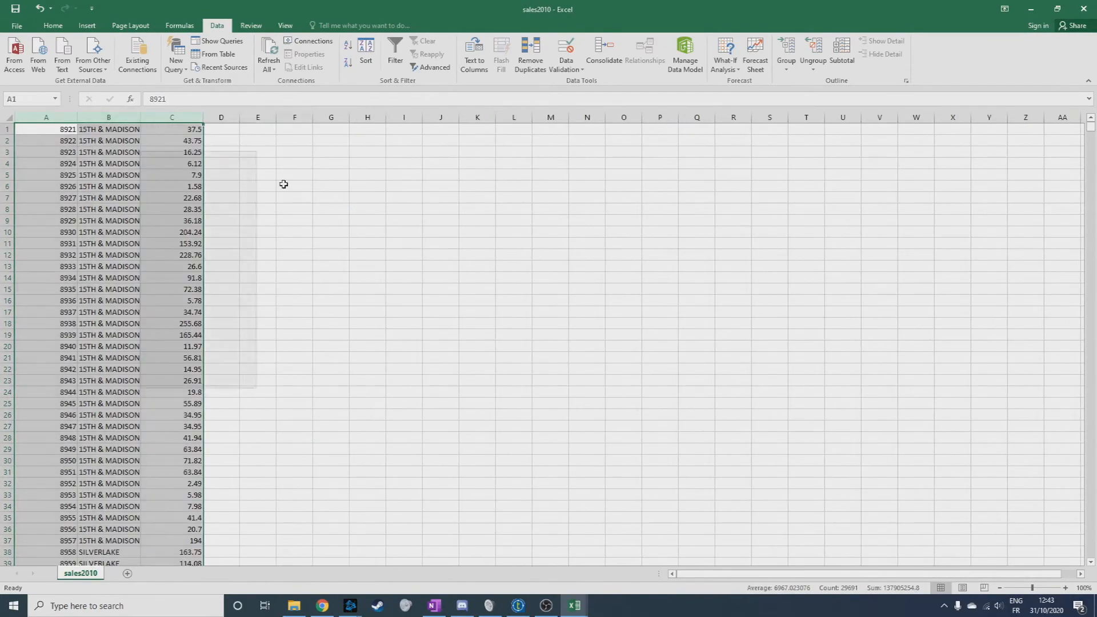
# Widen column B of the sales2010 sheet.
pyautogui.click(284, 186)
pyautogui.moveTo(143, 117); pyautogui.dragTo(163, 117)
pyautogui.click(277, 164)
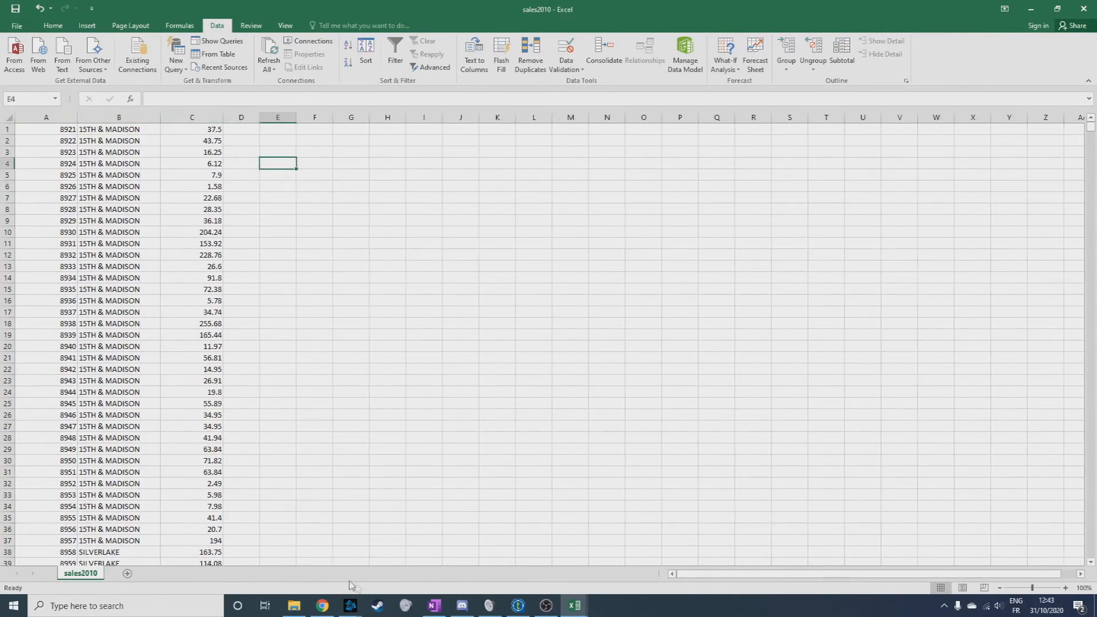
# Open the othersales file from the workspace folder in Excel and examine its rows.
pyautogui.click(295, 607)
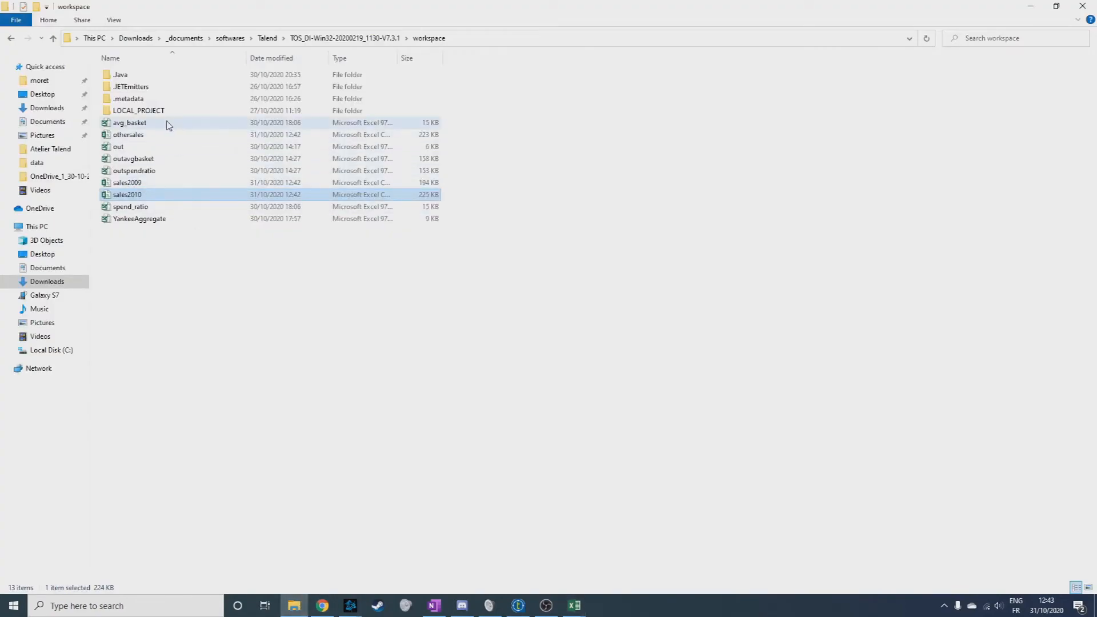
pyautogui.doubleClick(154, 139)
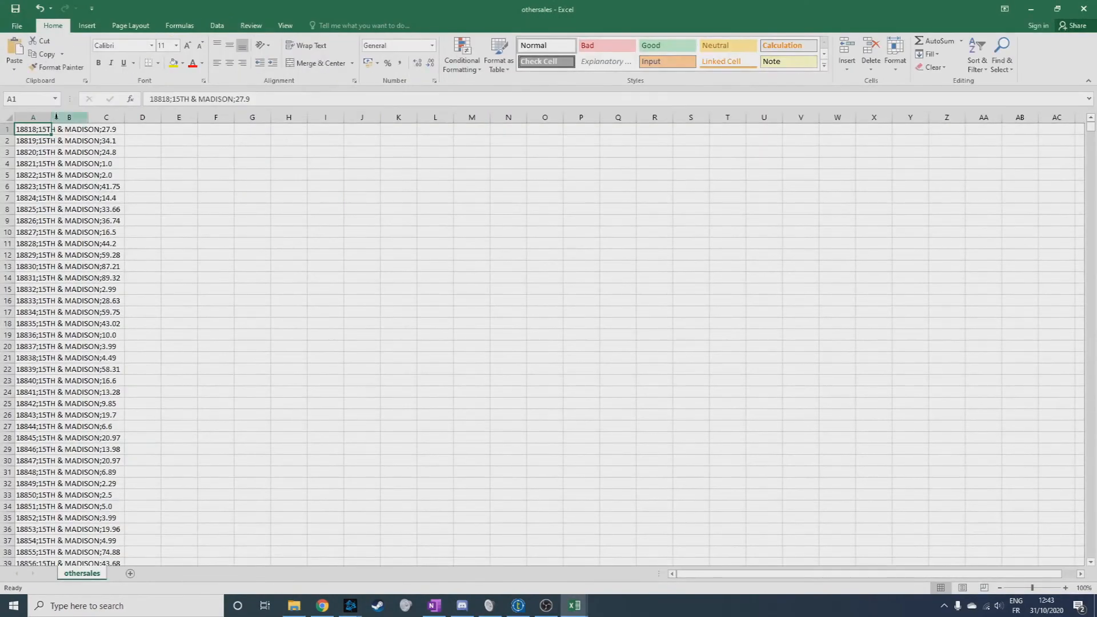
pyautogui.moveTo(32, 117); pyautogui.dragTo(107, 118)
pyautogui.click(497, 516)
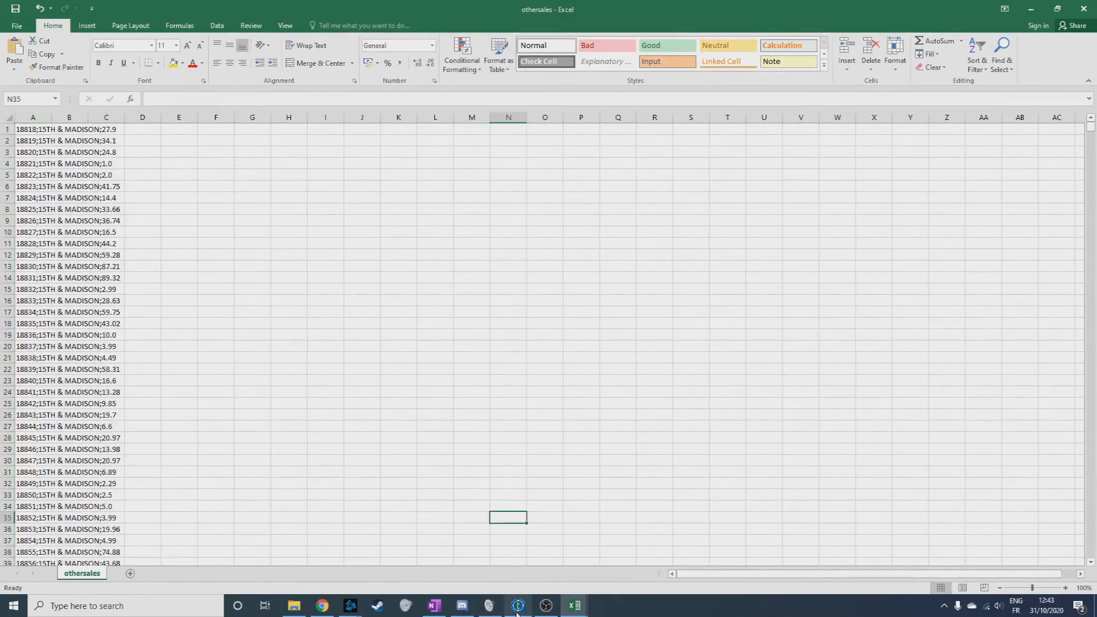
# Switch back to Talend and turn on Include Header for tFileOutputDelimited_3.
pyautogui.click(518, 604)
pyautogui.click(459, 378)
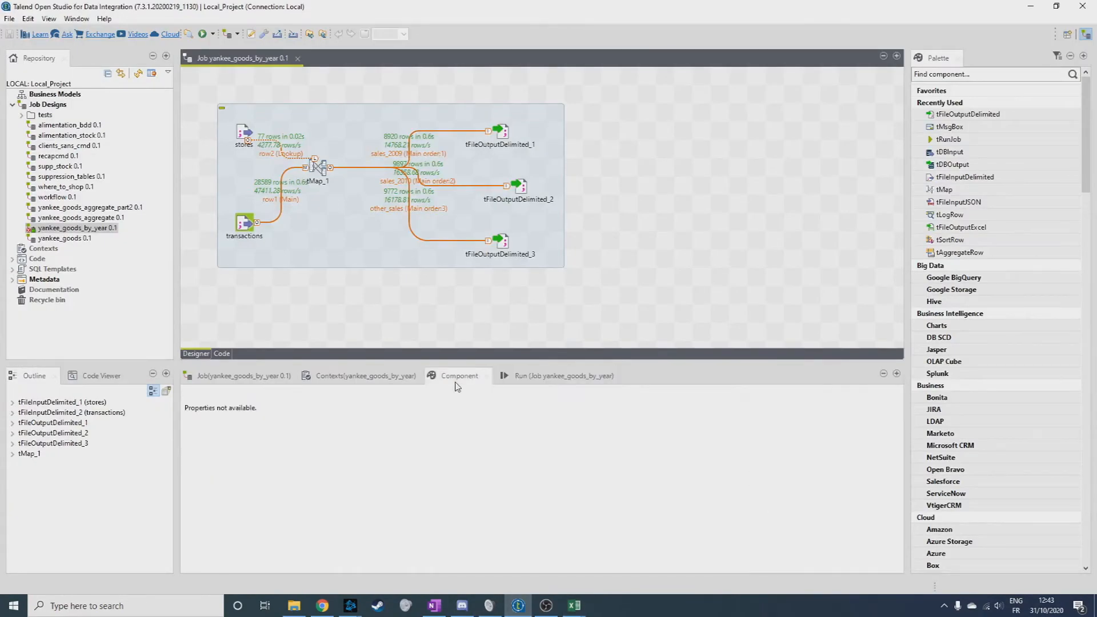
pyautogui.click(500, 242)
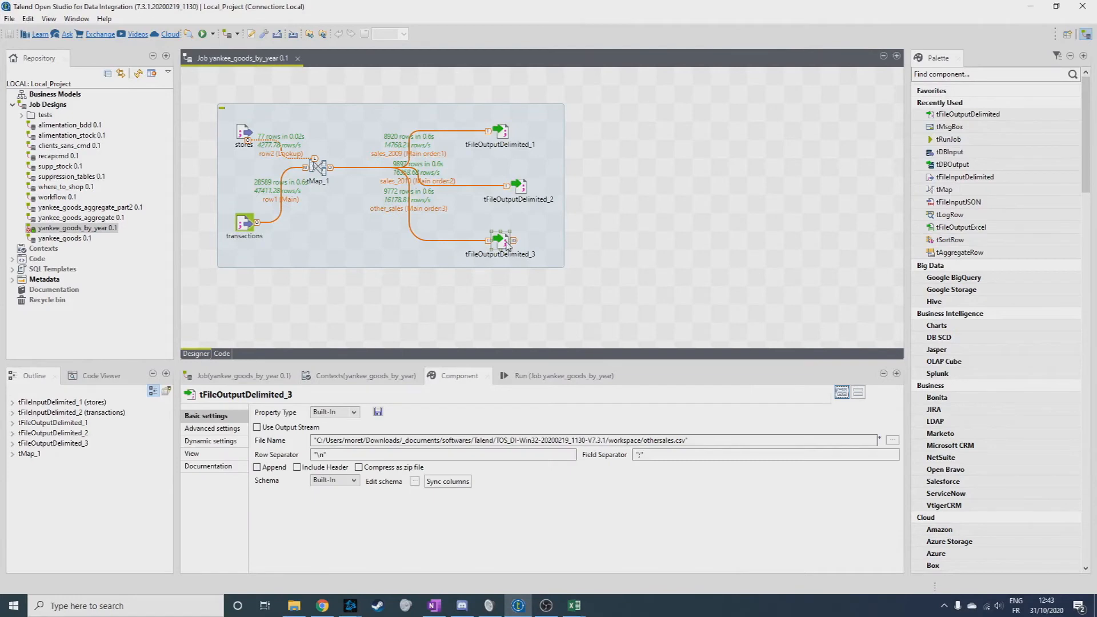
pyautogui.click(297, 467)
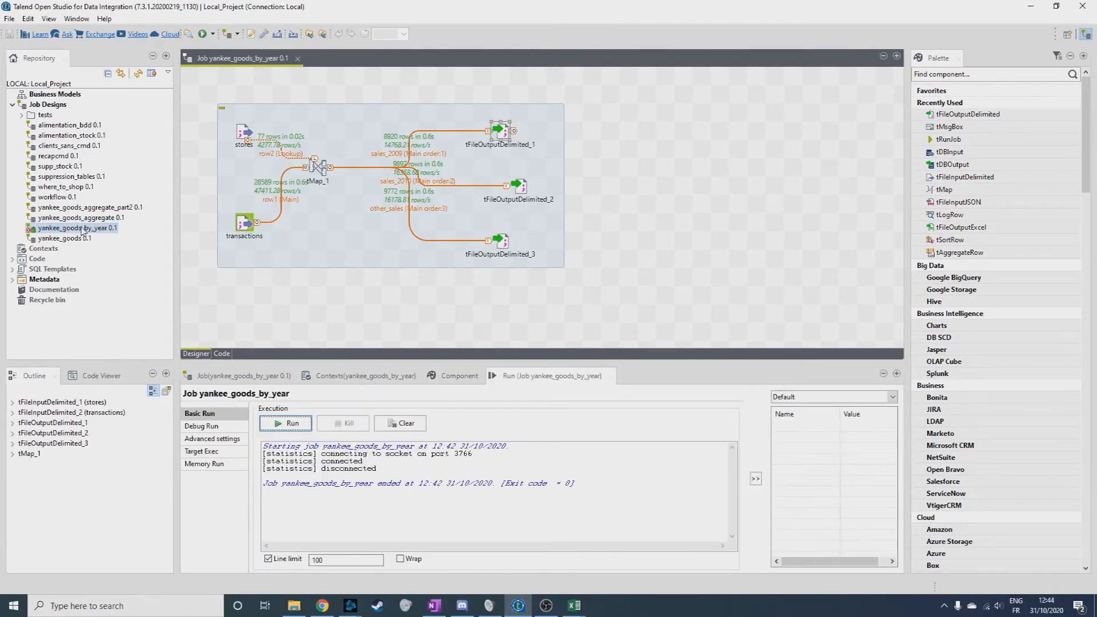
# Duplicate the yankee_goods_by_year job under the name yankee_goods_by_year_db.
pyautogui.rightClick(84, 230)
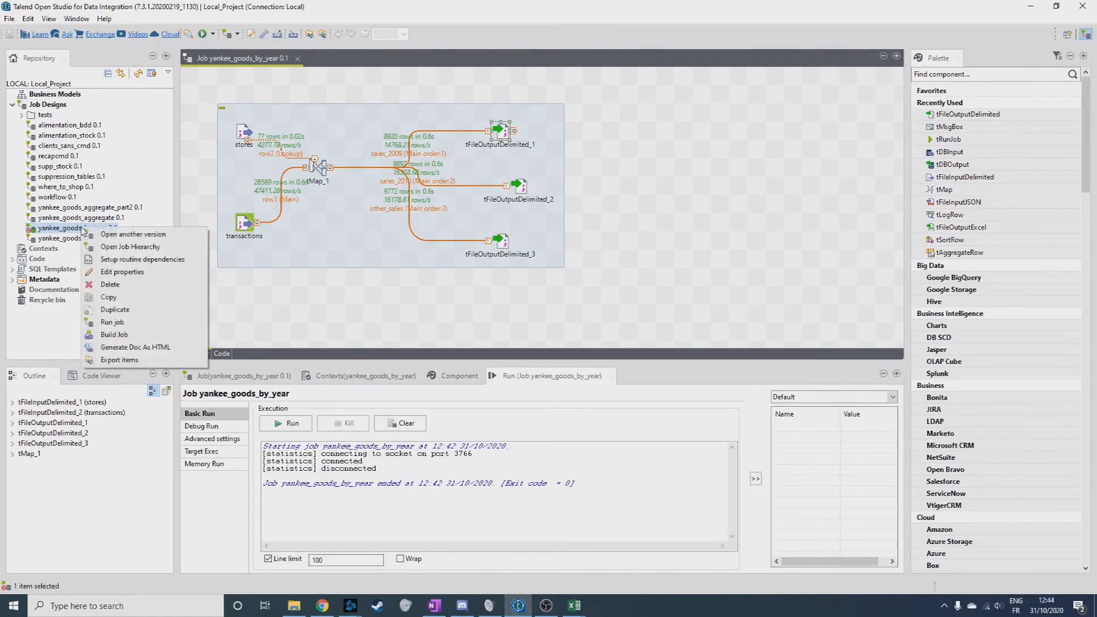
pyautogui.click(132, 309)
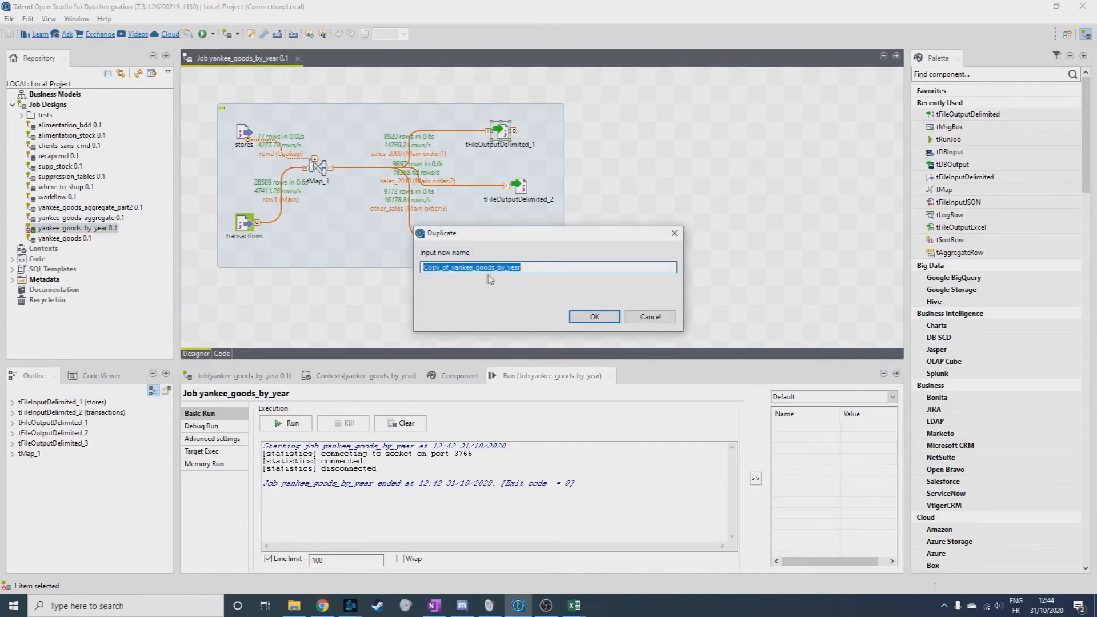
pyautogui.click(465, 268)
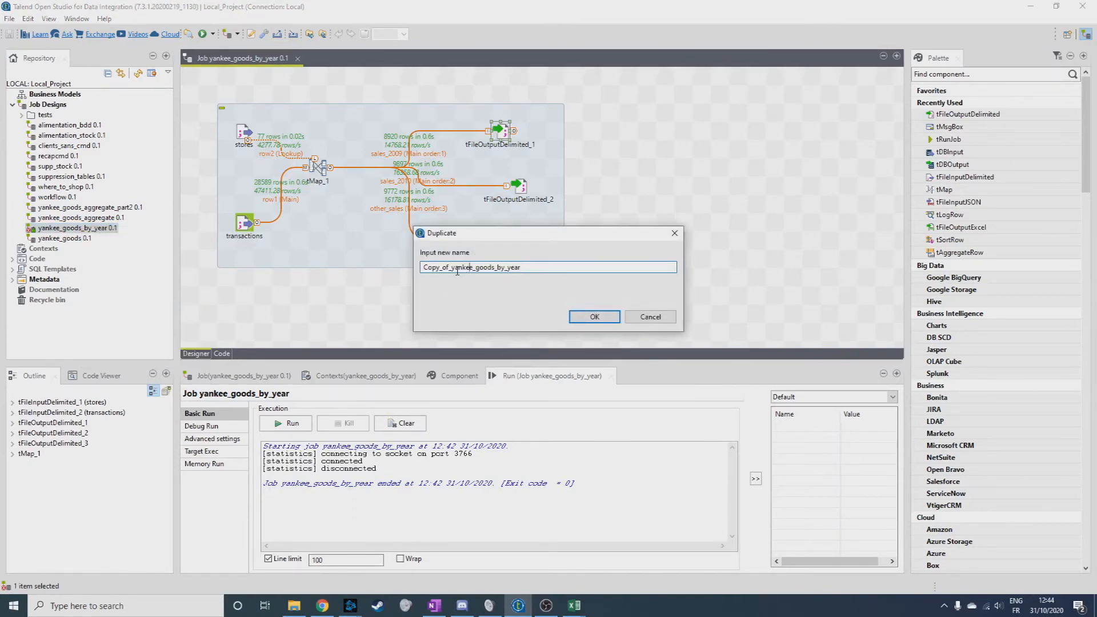
pyautogui.moveTo(454, 269); pyautogui.dragTo(424, 268)
pyautogui.press('BackSpace')
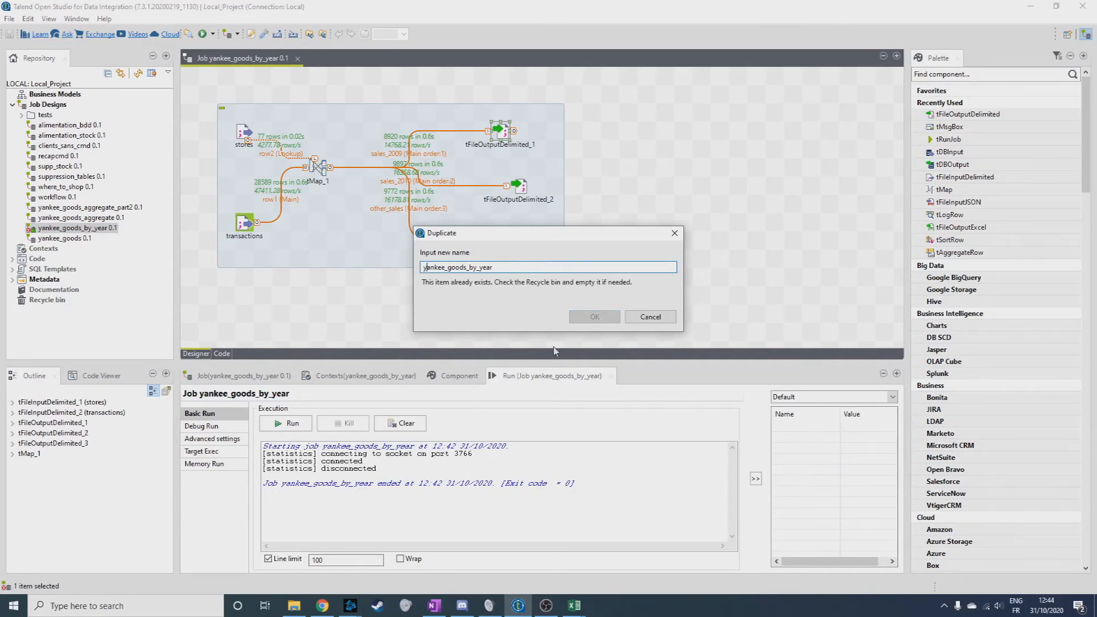
pyautogui.write('_db')
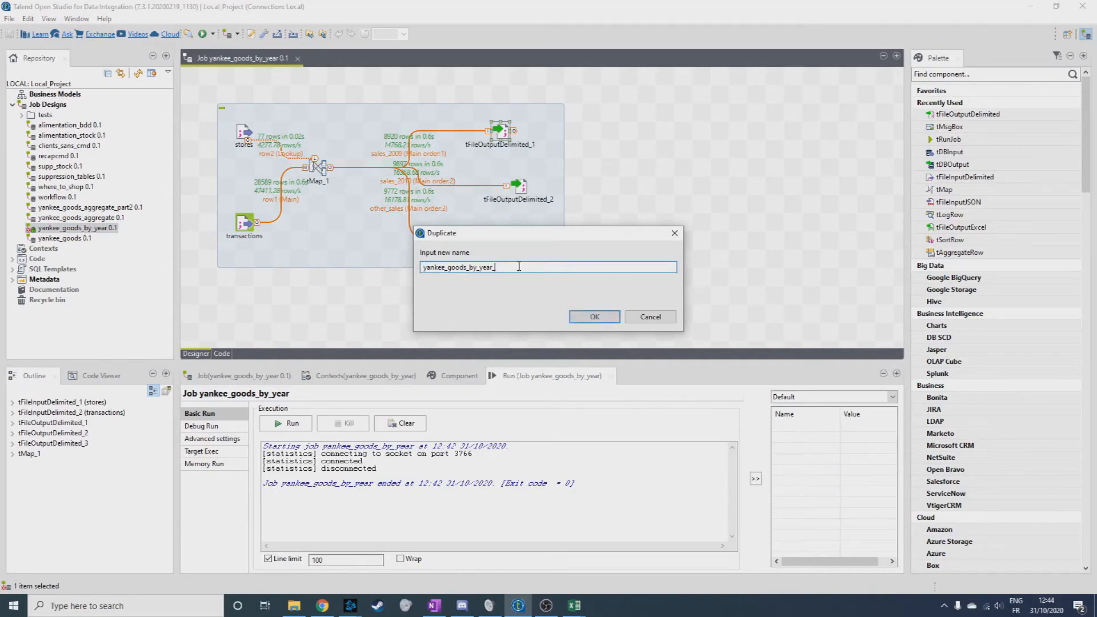
pyautogui.click(594, 316)
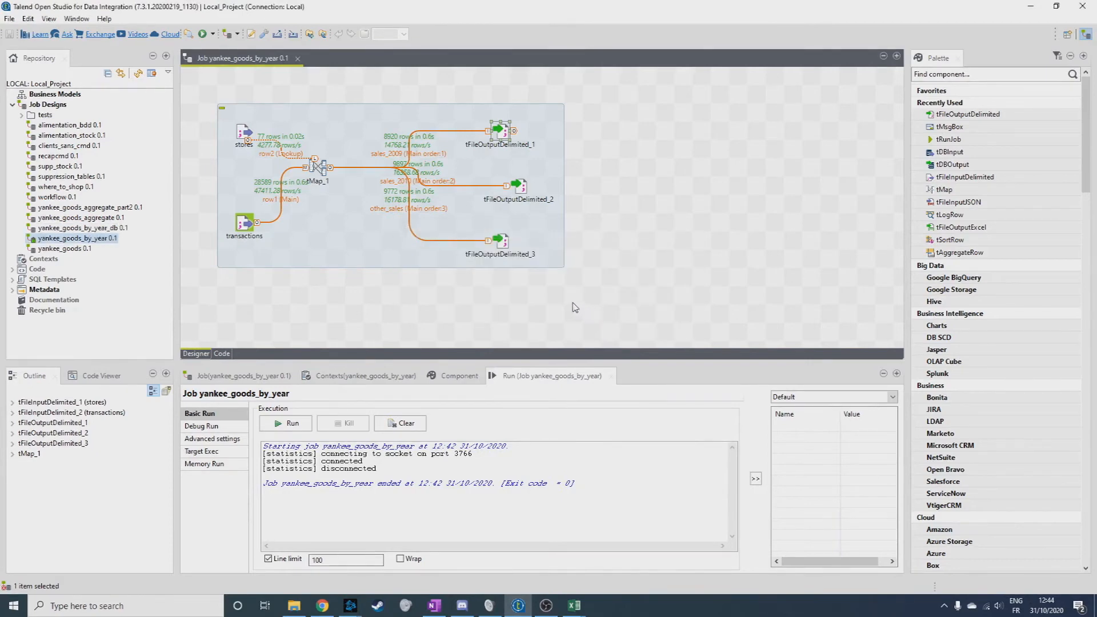
# Open the yankee_goods_by_year_db job and delete its three tFileOutputDelimited components.
pyautogui.click(109, 229)
pyautogui.doubleClick(109, 229)
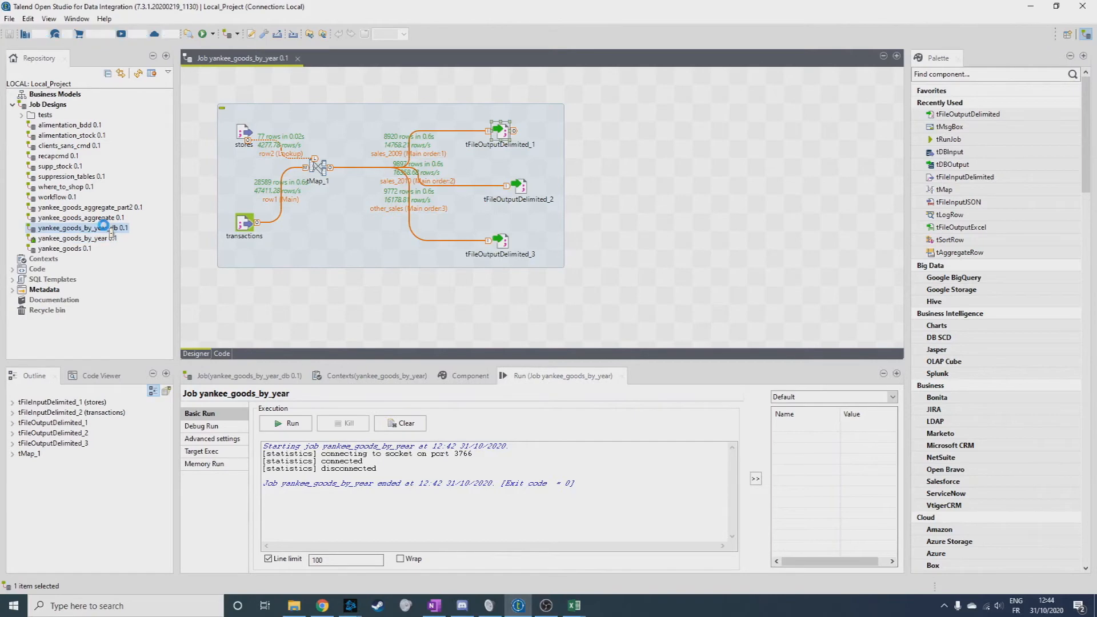
pyautogui.click(499, 131)
pyautogui.press('Delete')
pyautogui.click(518, 186)
pyautogui.press('Delete')
pyautogui.click(499, 242)
pyautogui.press('Delete')
# Switch to phpMyAdmin, create a database named breakfast with the utf8mb4_general_ci collation, and open it.
pyautogui.click(205, 163)
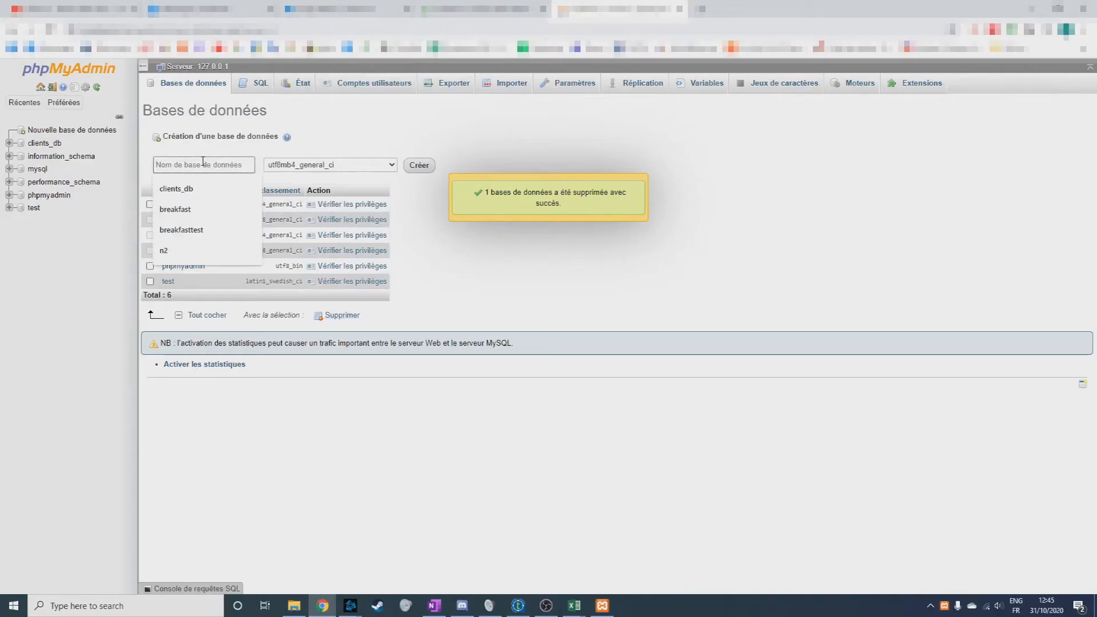
pyautogui.click(181, 209)
pyautogui.click(428, 173)
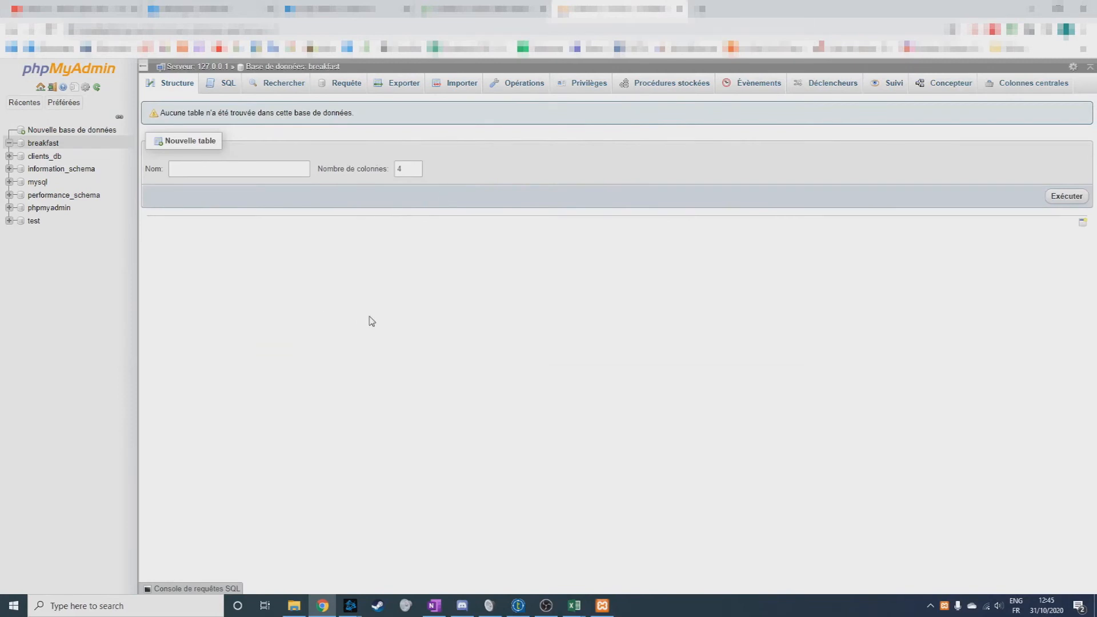
pyautogui.click(36, 143)
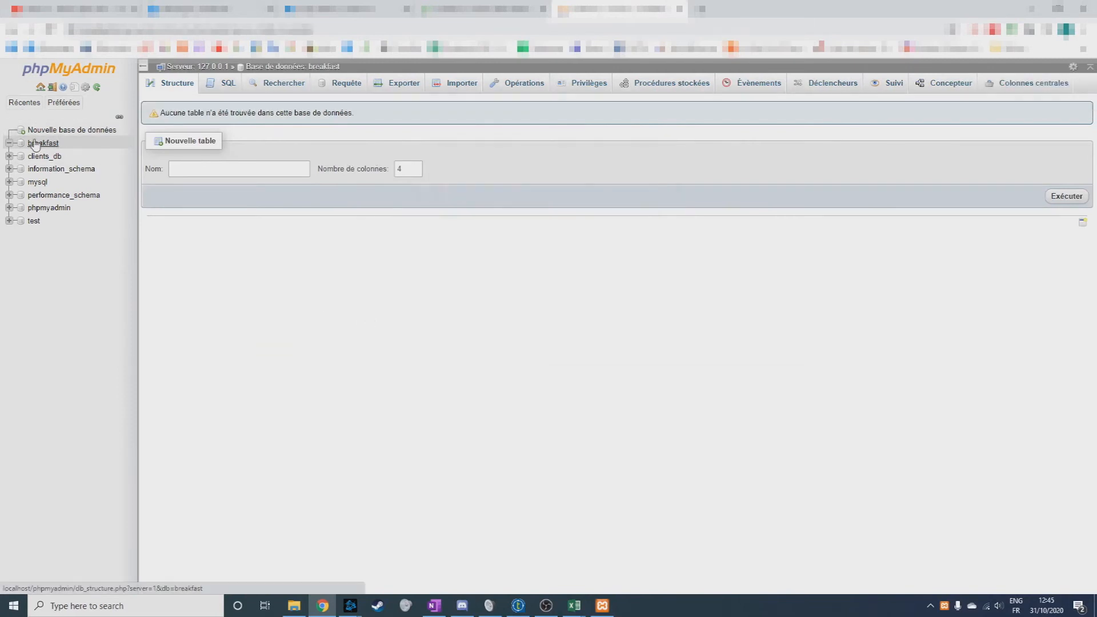
pyautogui.click(53, 131)
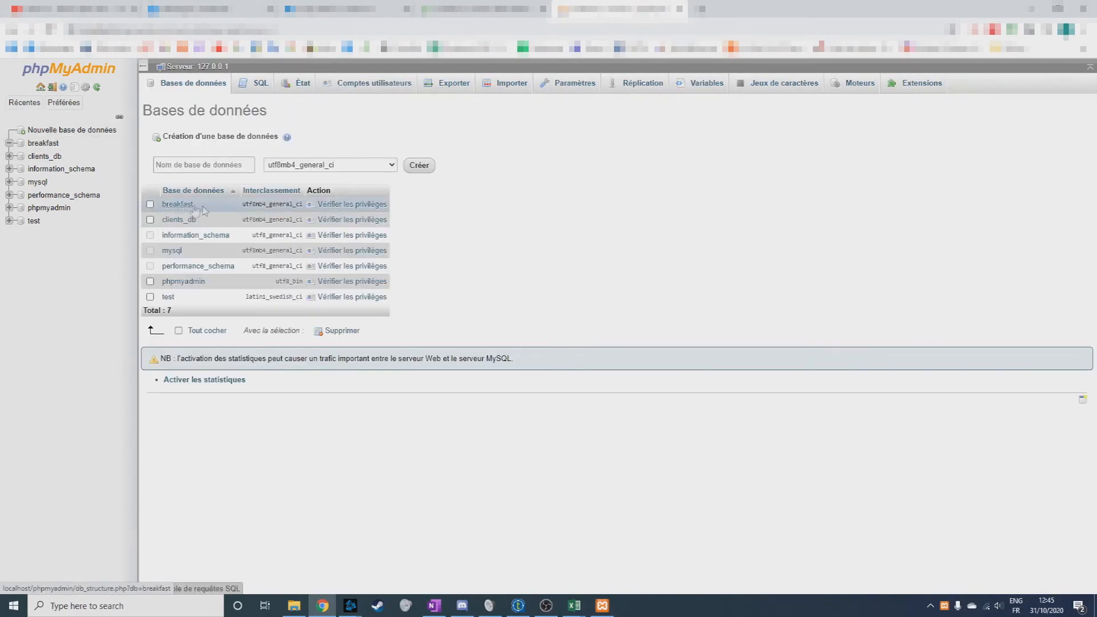
pyautogui.click(179, 205)
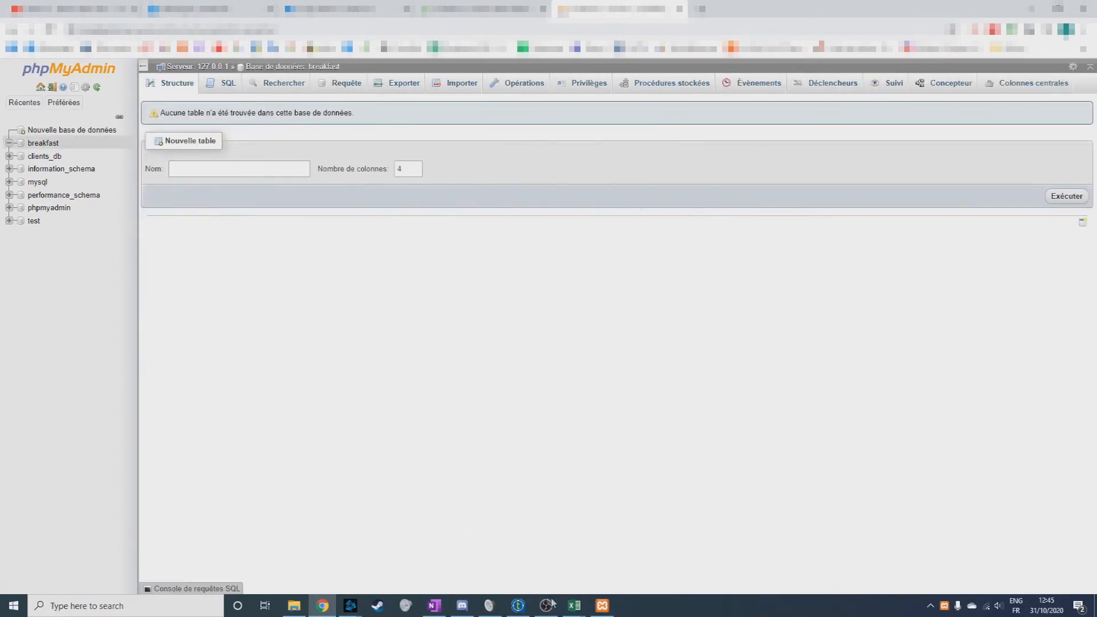
# Switch back to Talend and start a new database connection named breakfast with purpose exercice2 and description z.
pyautogui.click(519, 606)
pyautogui.rightClick(63, 166)
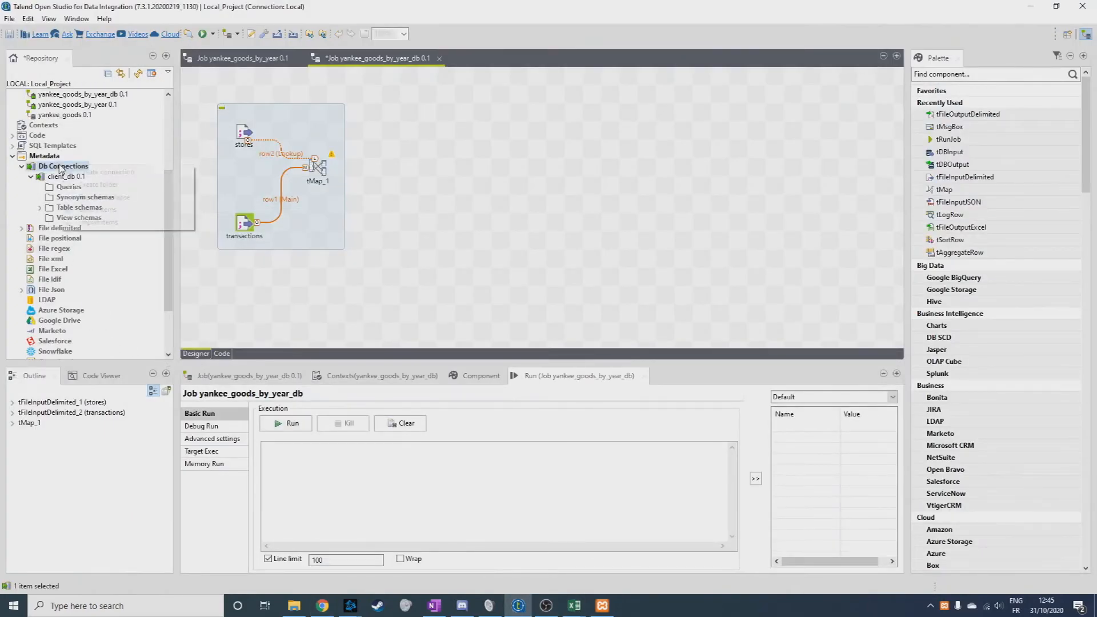
pyautogui.click(97, 170)
pyautogui.write('breakfast')
pyautogui.click(421, 94)
pyautogui.write('exercice2')
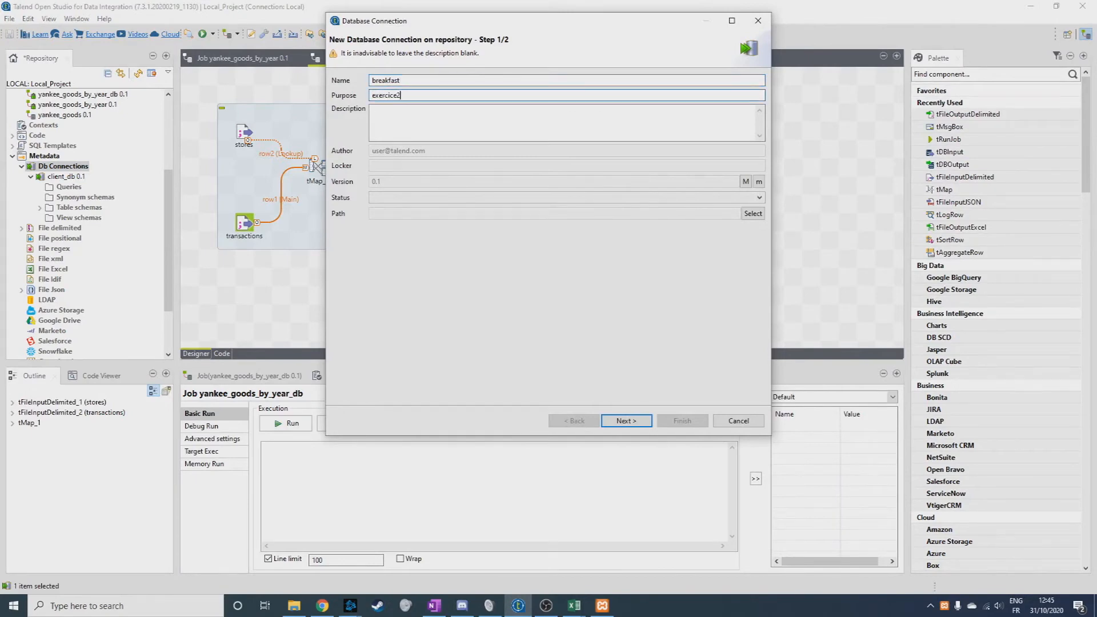
pyautogui.press('Tab')
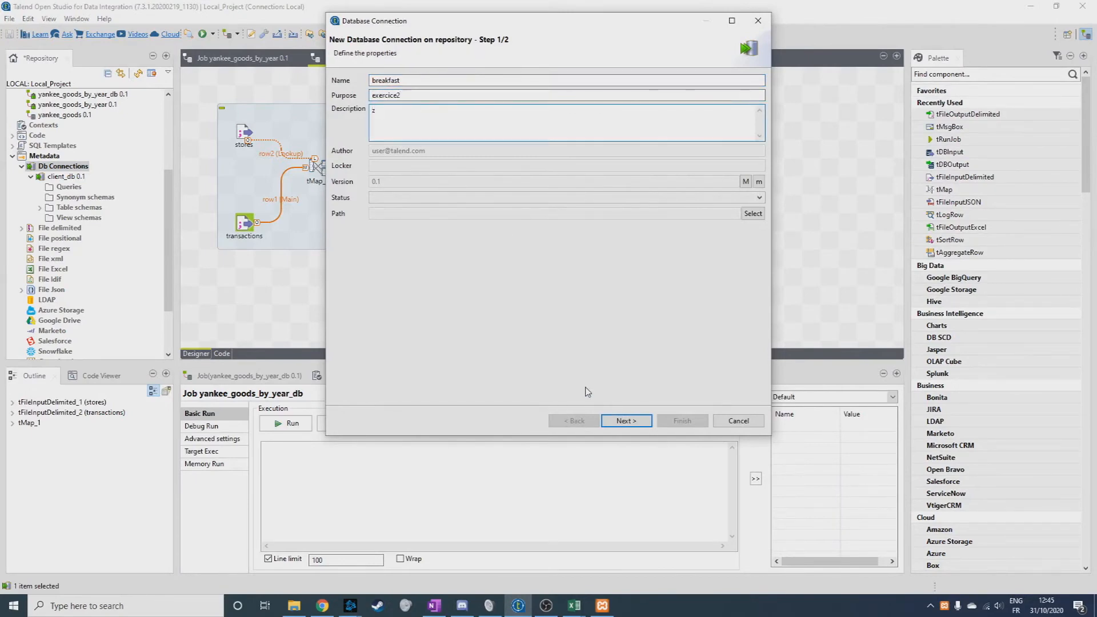
pyautogui.click(628, 421)
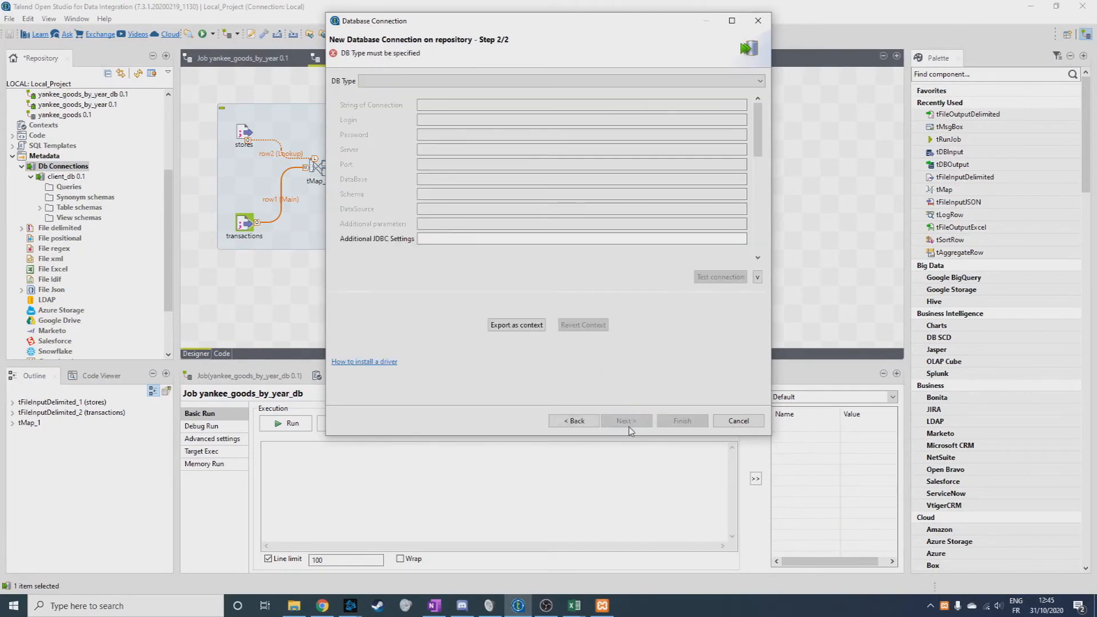
# Set the new connection's database type to MySQL and its version to MariaDB.
pyautogui.click(404, 81)
pyautogui.scroll(-5, 400, 114)
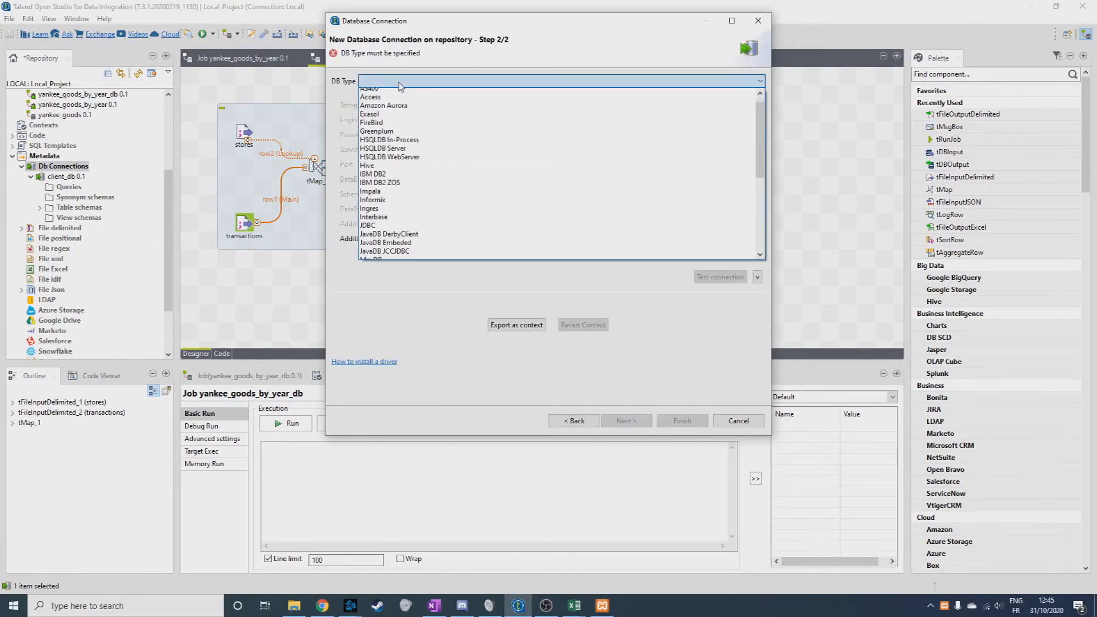
pyautogui.click(407, 114)
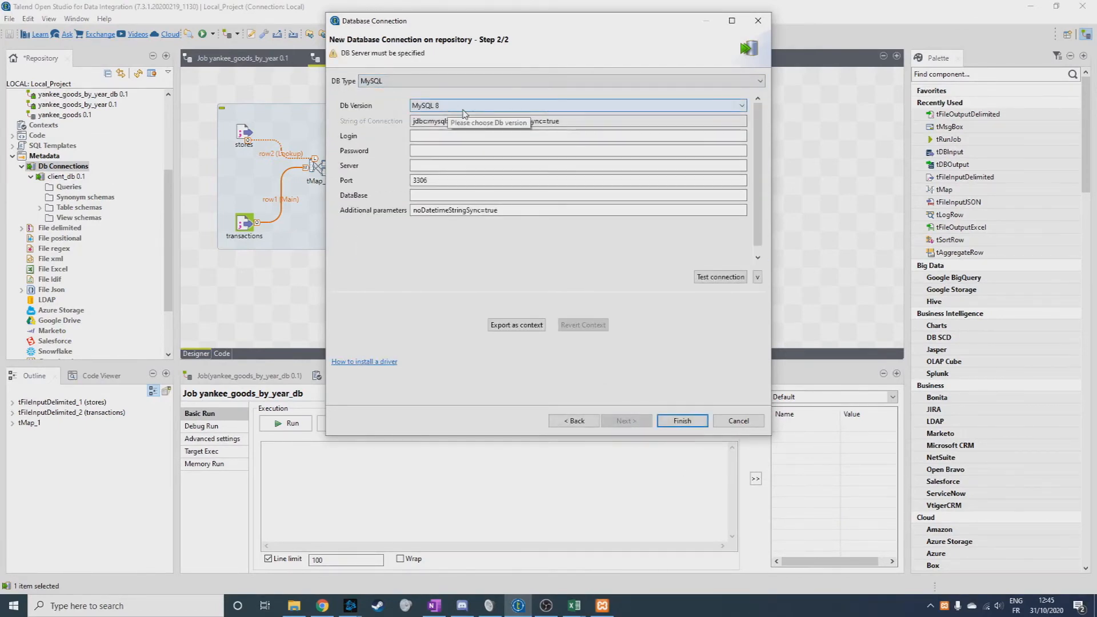
pyautogui.click(445, 105)
pyautogui.click(466, 140)
# Give the connection the login root, server localhost and database breakfast, and finish creating it.
pyautogui.click(465, 140)
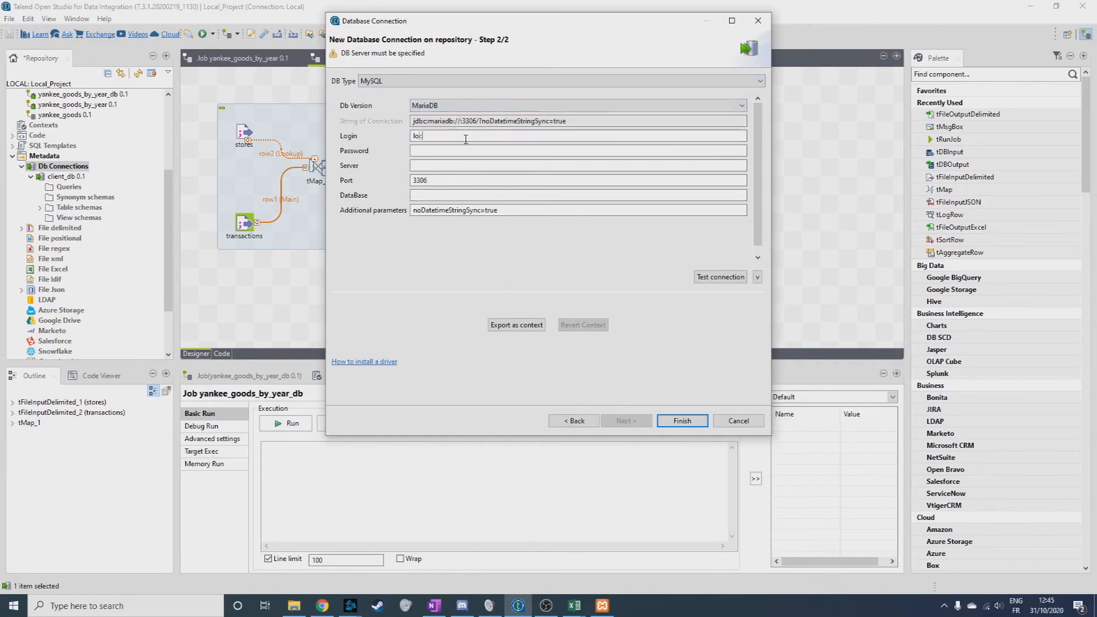
pyautogui.click(437, 163)
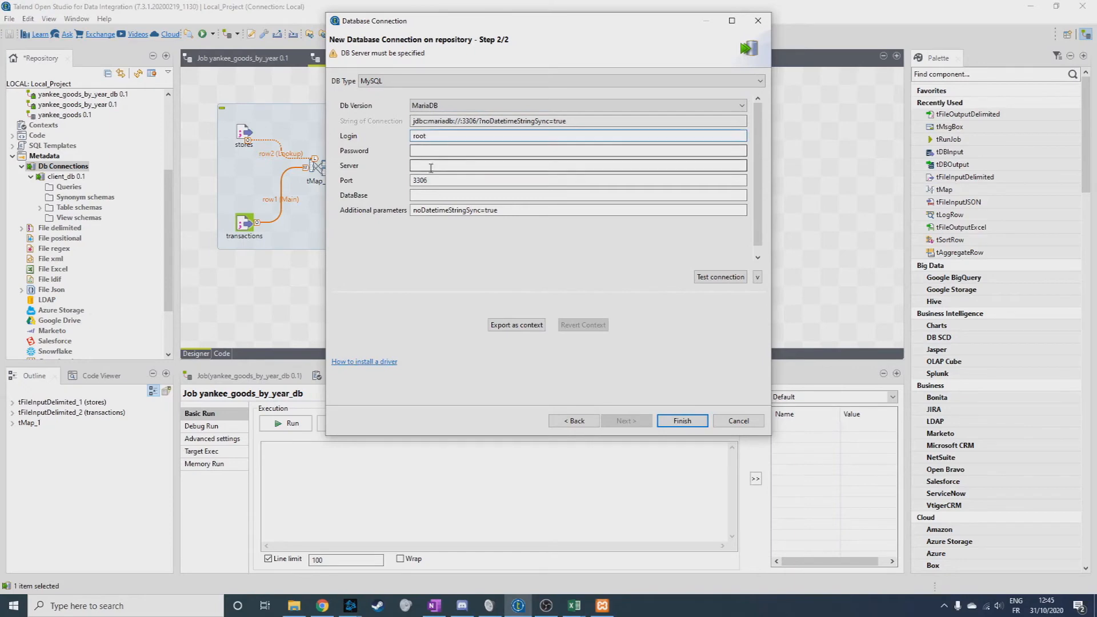
pyautogui.write('localhost')
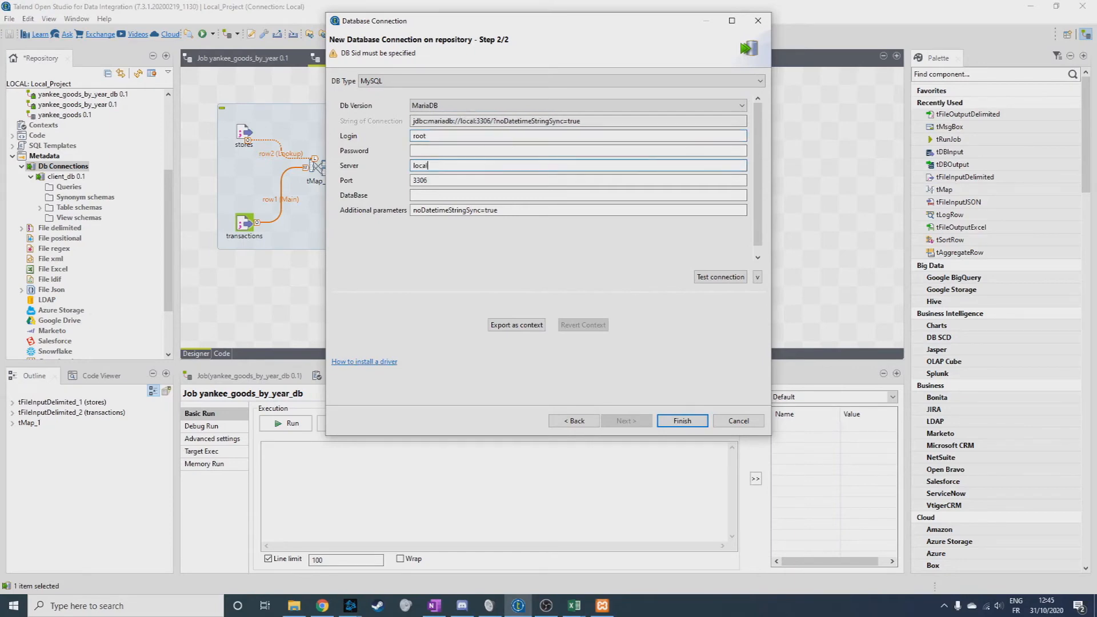
pyautogui.click(432, 191)
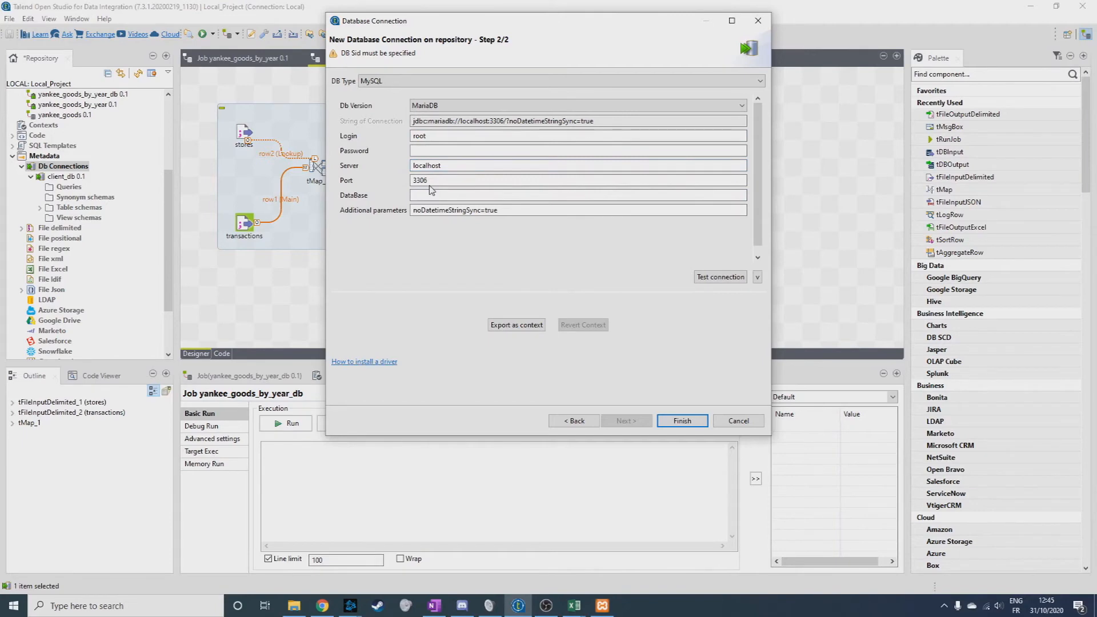
pyautogui.write('breakfast')
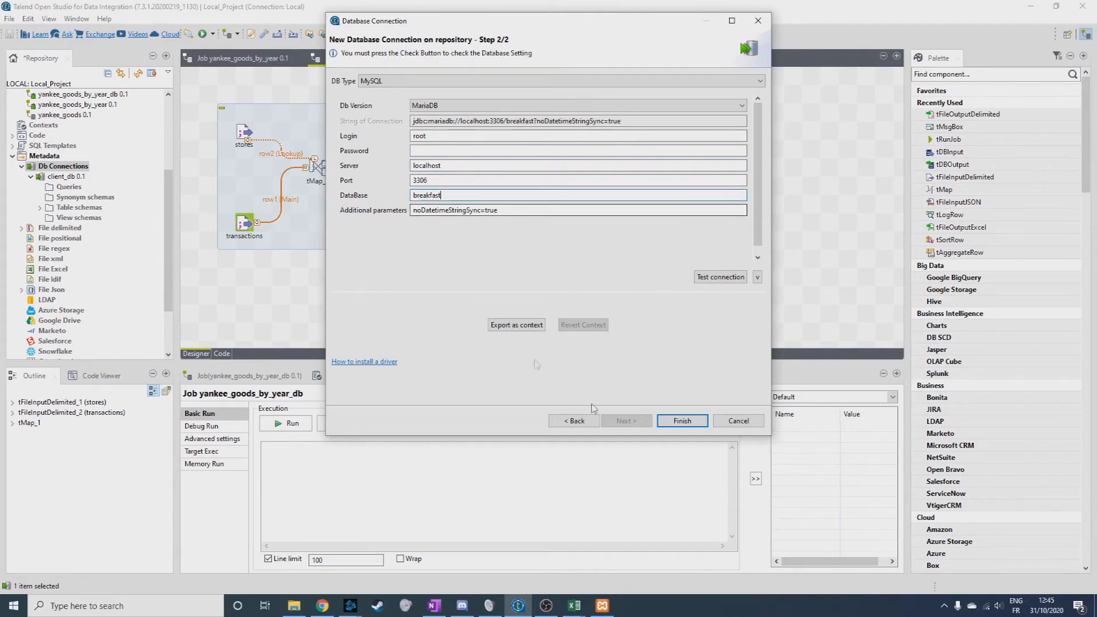
pyautogui.click(682, 421)
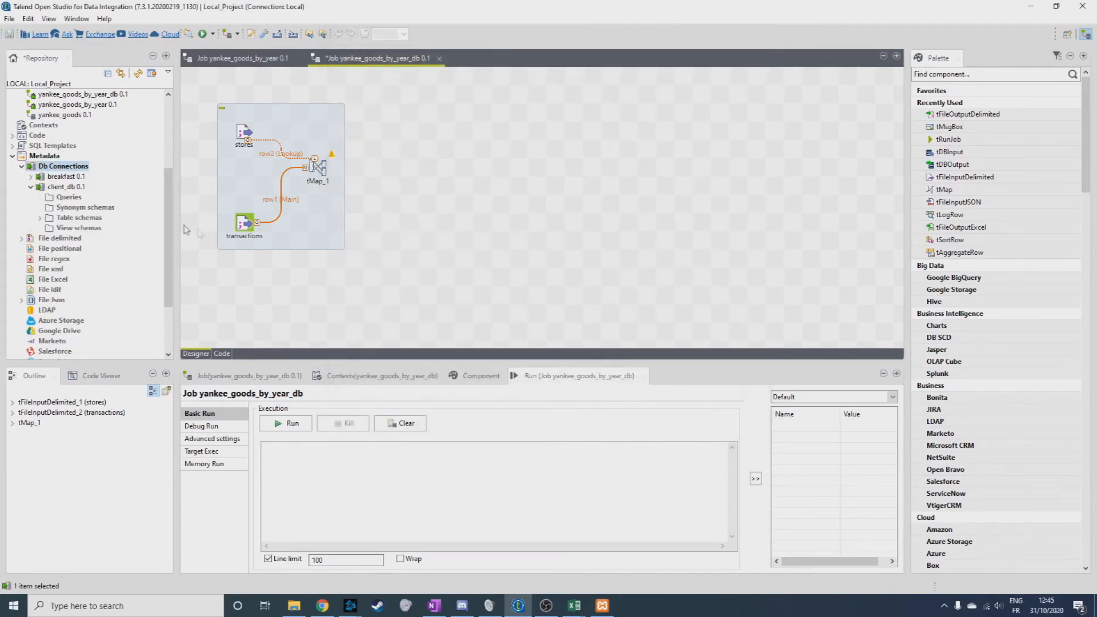
# Add three tDBOutput(MySQL) components from the breakfast connection to the job and align them in a column beside tMap_1.
pyautogui.moveTo(59, 179); pyautogui.dragTo(453, 201)
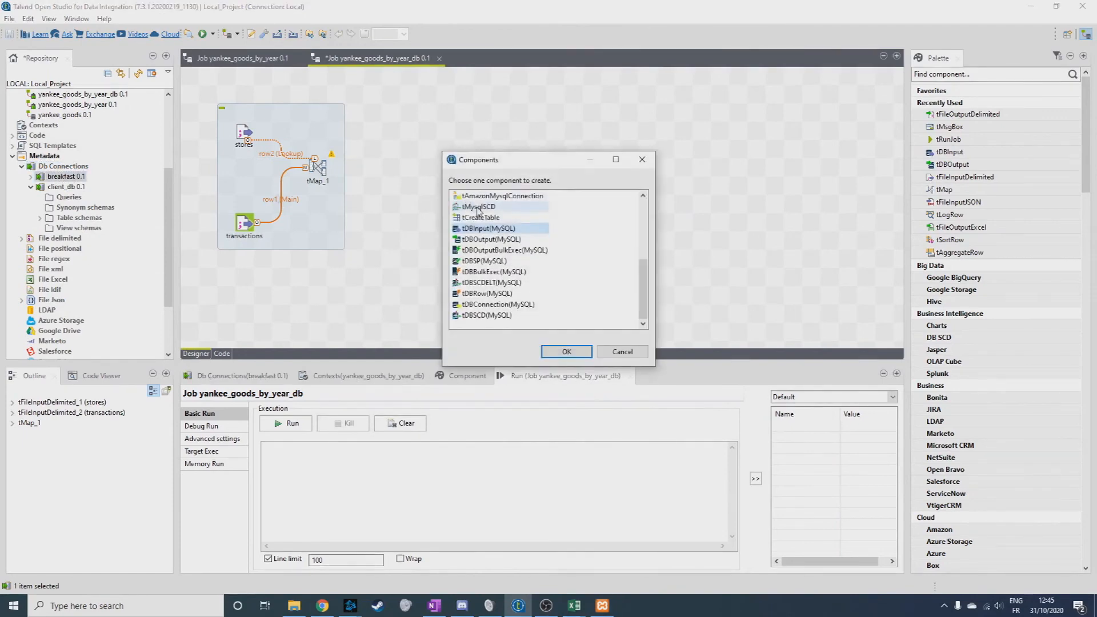
pyautogui.doubleClick(496, 241)
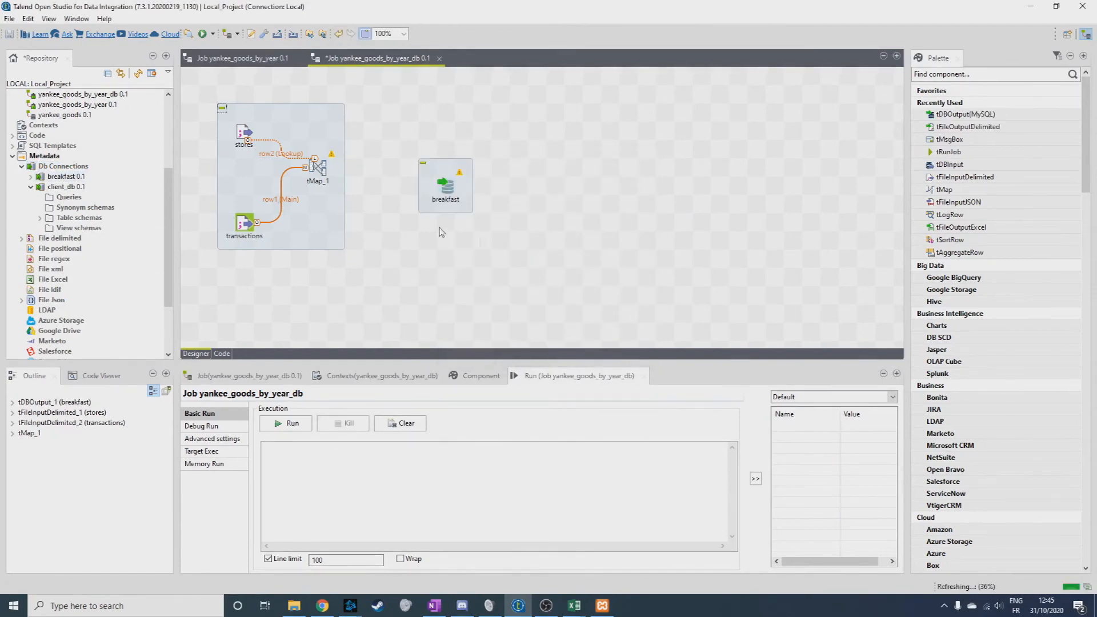
pyautogui.moveTo(59, 177); pyautogui.dragTo(456, 216)
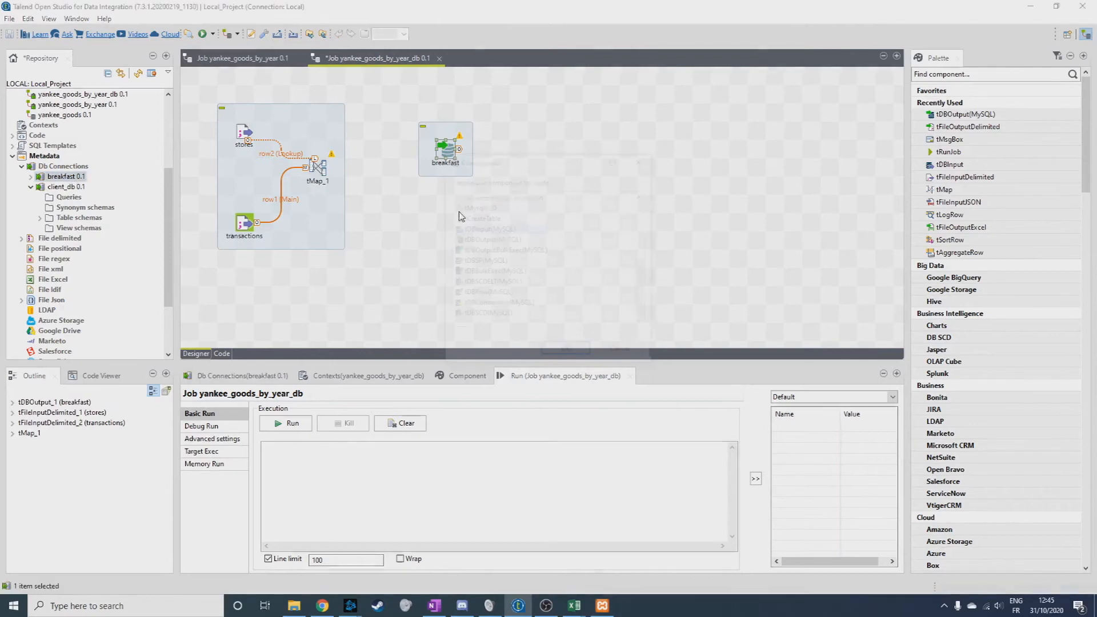
pyautogui.doubleClick(496, 241)
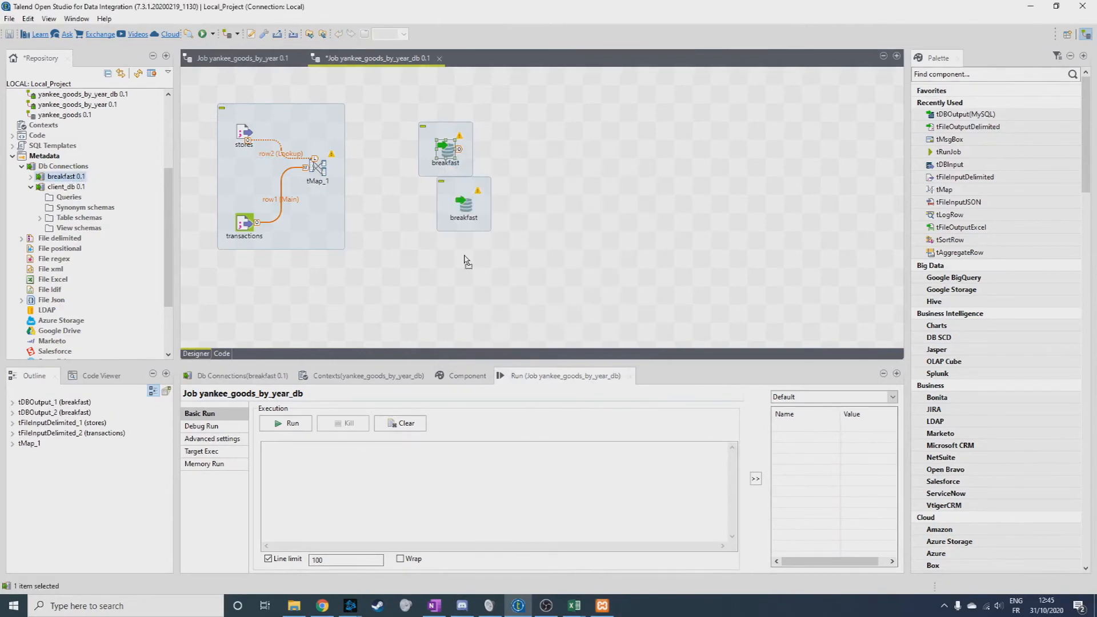
pyautogui.moveTo(59, 177); pyautogui.dragTo(454, 229)
pyautogui.click(511, 229)
pyautogui.doubleClick(509, 239)
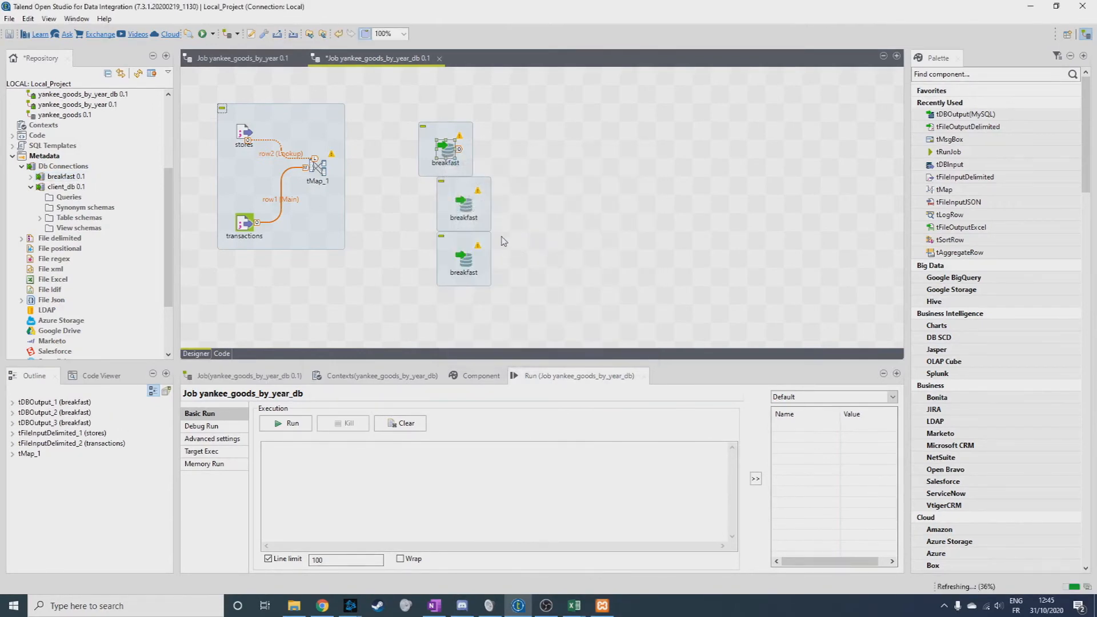
pyautogui.moveTo(463, 214); pyautogui.dragTo(449, 215)
pyautogui.moveTo(471, 265); pyautogui.dragTo(452, 284)
# Connect tMap_1's sales_2009, sales_2010 and other_sales outputs to the three breakfast components, in that order from top to bottom.
pyautogui.rightClick(320, 170)
pyautogui.moveTo(343, 172)
pyautogui.click(501, 176)
pyautogui.click(447, 137)
pyautogui.rightClick(316, 169)
pyautogui.moveTo(342, 171)
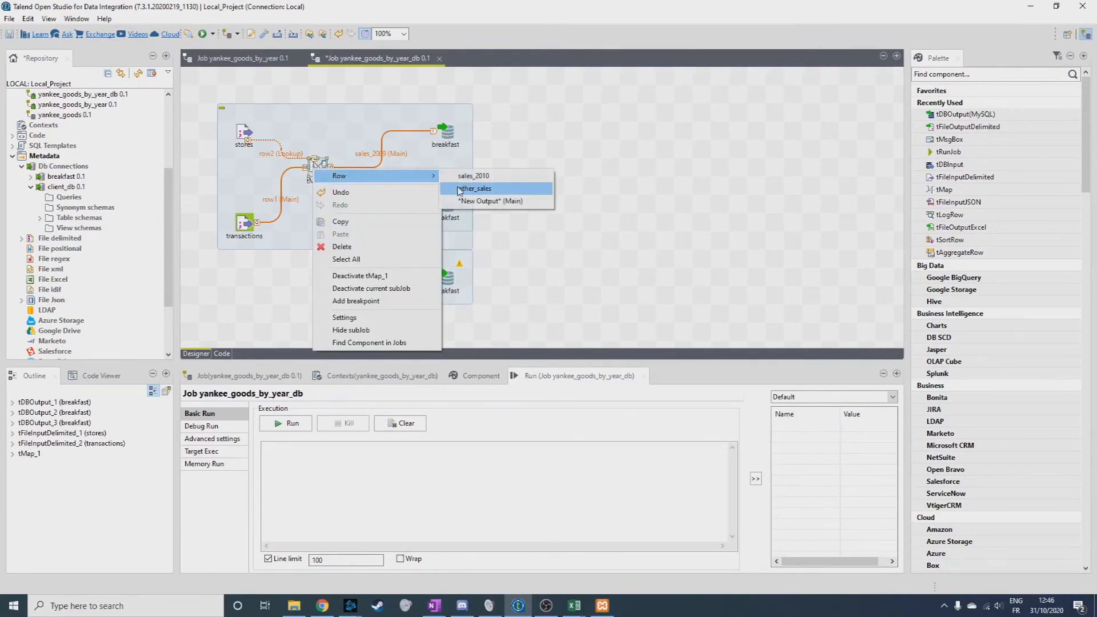
pyautogui.click(500, 176)
pyautogui.click(443, 206)
pyautogui.rightClick(318, 168)
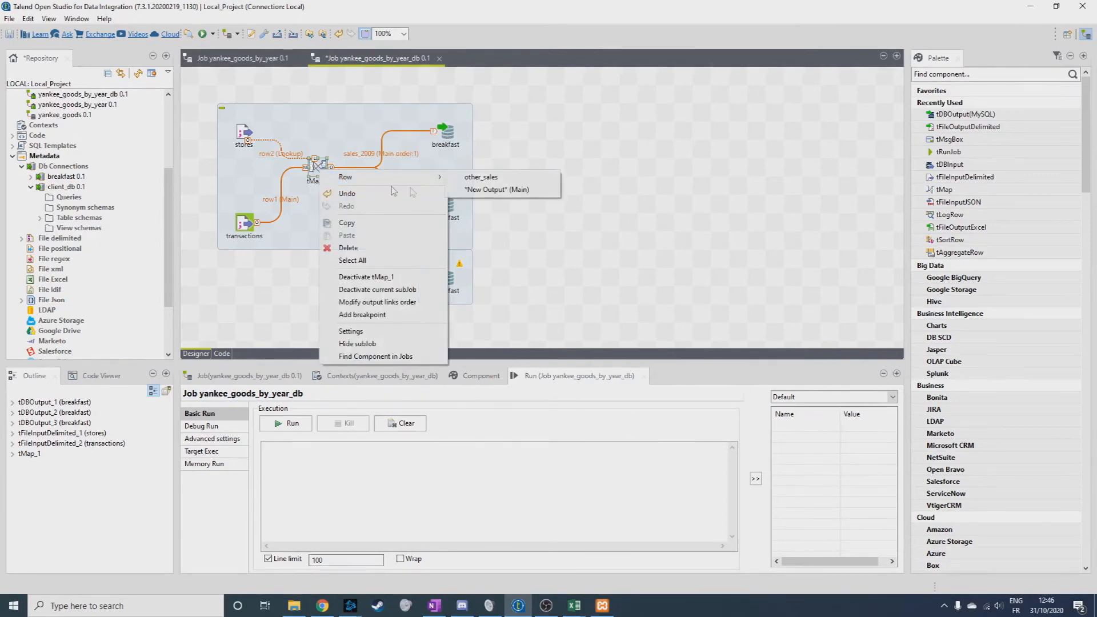
pyautogui.click(500, 176)
pyautogui.click(449, 280)
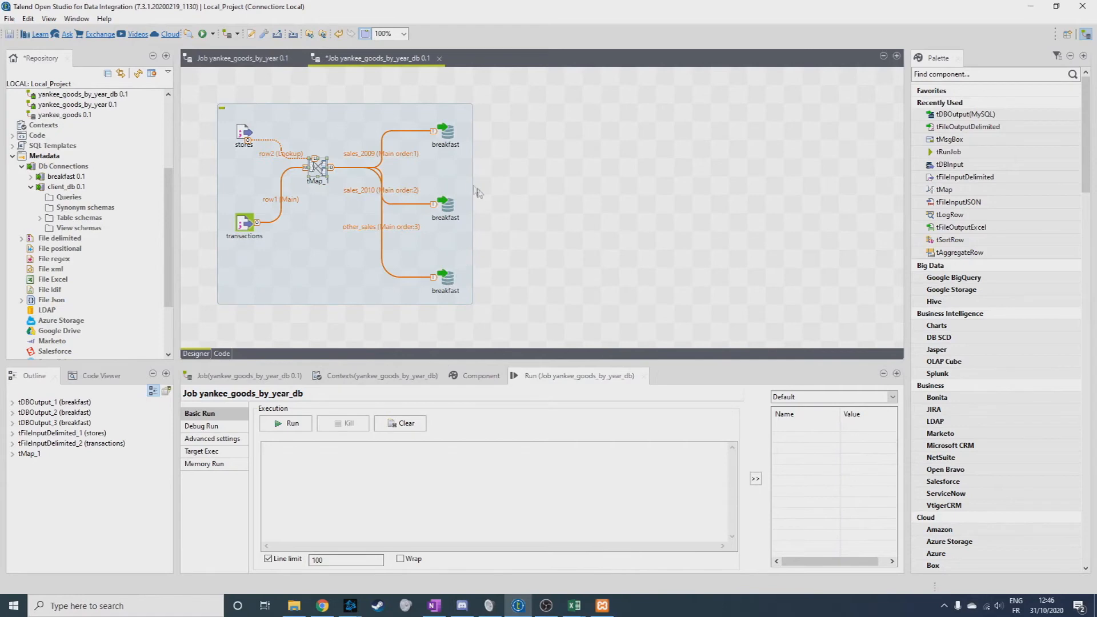
# Move the three breakfast output components farther from tMap_1 and line them up vertically.
pyautogui.moveTo(443, 211); pyautogui.dragTo(480, 194)
pyautogui.moveTo(446, 132); pyautogui.dragTo(501, 114)
pyautogui.moveTo(446, 279); pyautogui.dragTo(516, 281)
pyautogui.moveTo(502, 117); pyautogui.dragTo(484, 118)
pyautogui.moveTo(516, 278); pyautogui.dragTo(484, 280)
# Set tDBOutput_1's table to "sales_2009" and its action on table to Create table if does not exist.
pyautogui.click(483, 115)
pyautogui.doubleClick(483, 114)
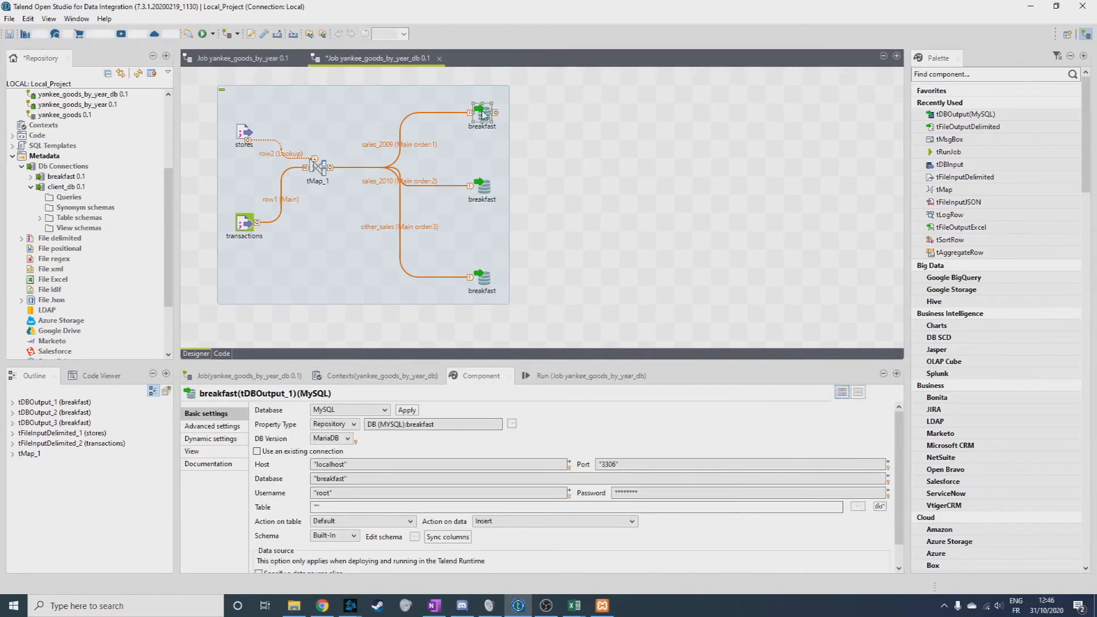
pyautogui.click(317, 507)
pyautogui.write('"sa')
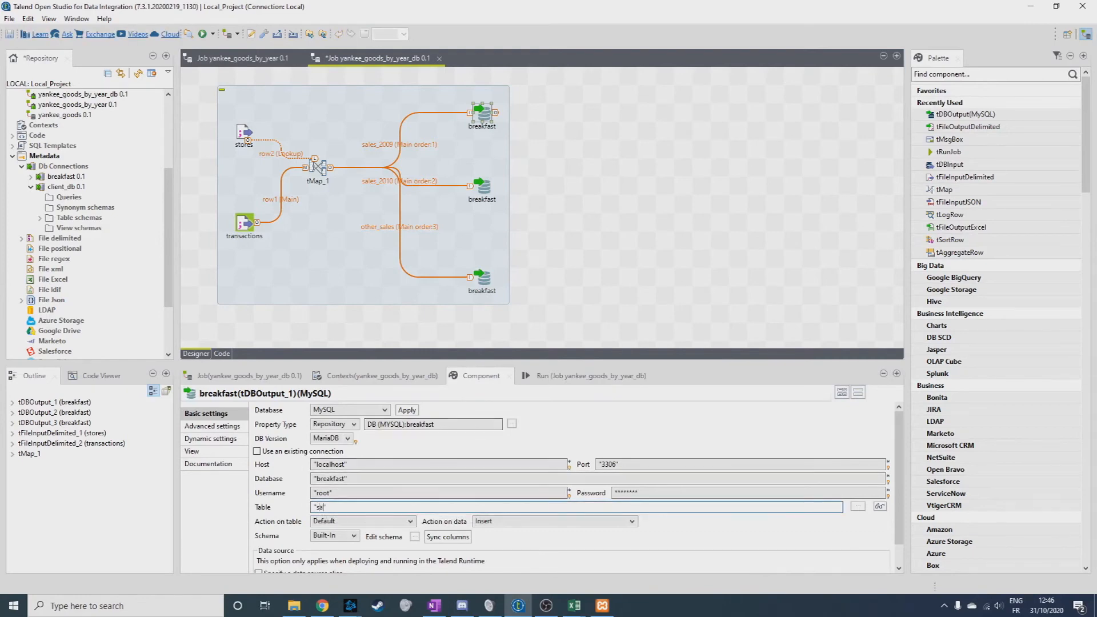
pyautogui.write('les_2009"')
pyautogui.click(378, 521)
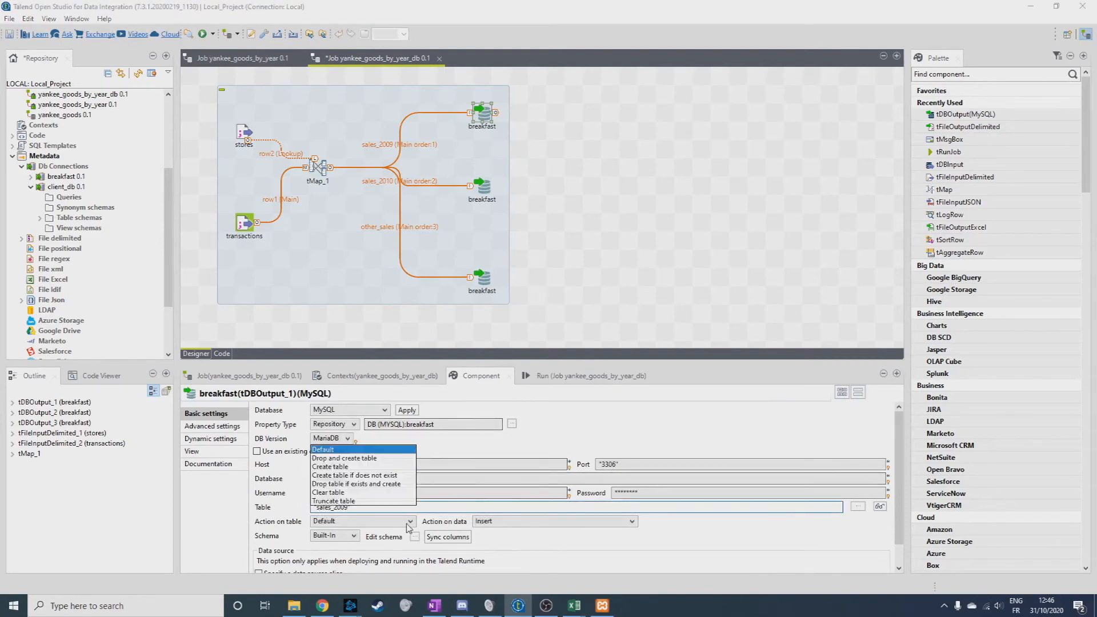
pyautogui.click(378, 476)
pyautogui.scroll(-1, 587, 558)
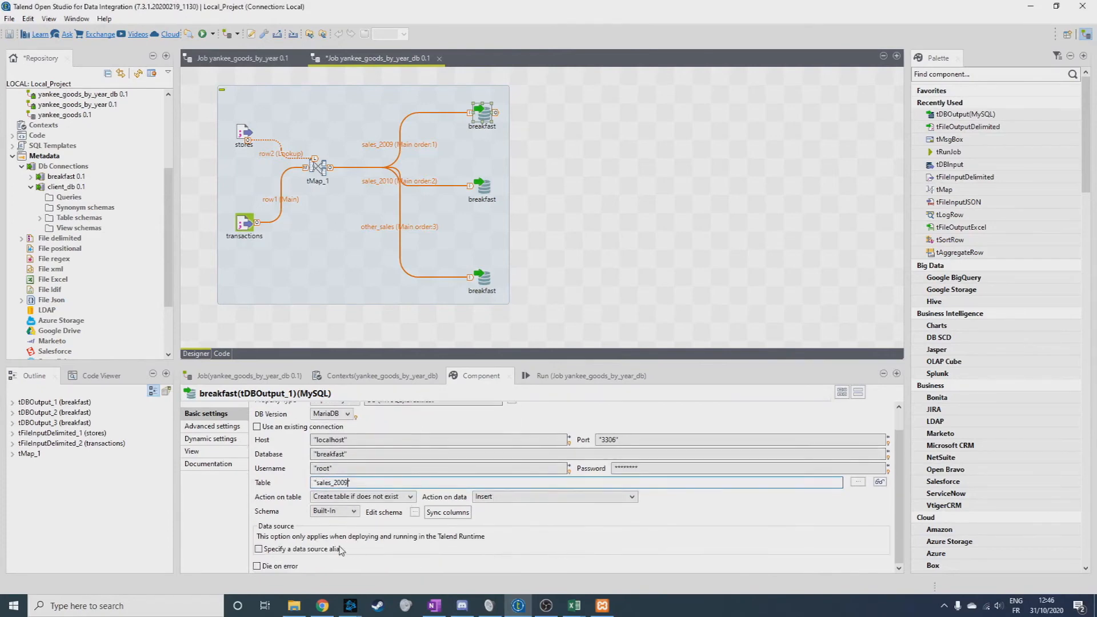
pyautogui.scroll(1, 349, 550)
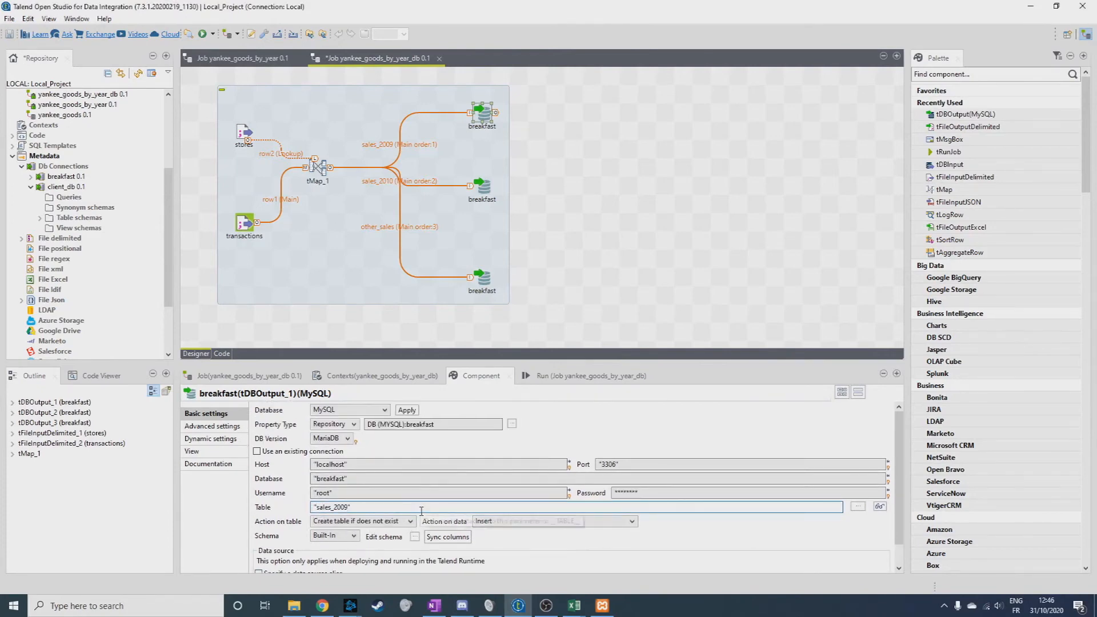
# Set the tables of tDBOutput_2 and tDBOutput_3 to "sales_2010" and "other_sales", each with Create table if does not exist.
pyautogui.click(484, 184)
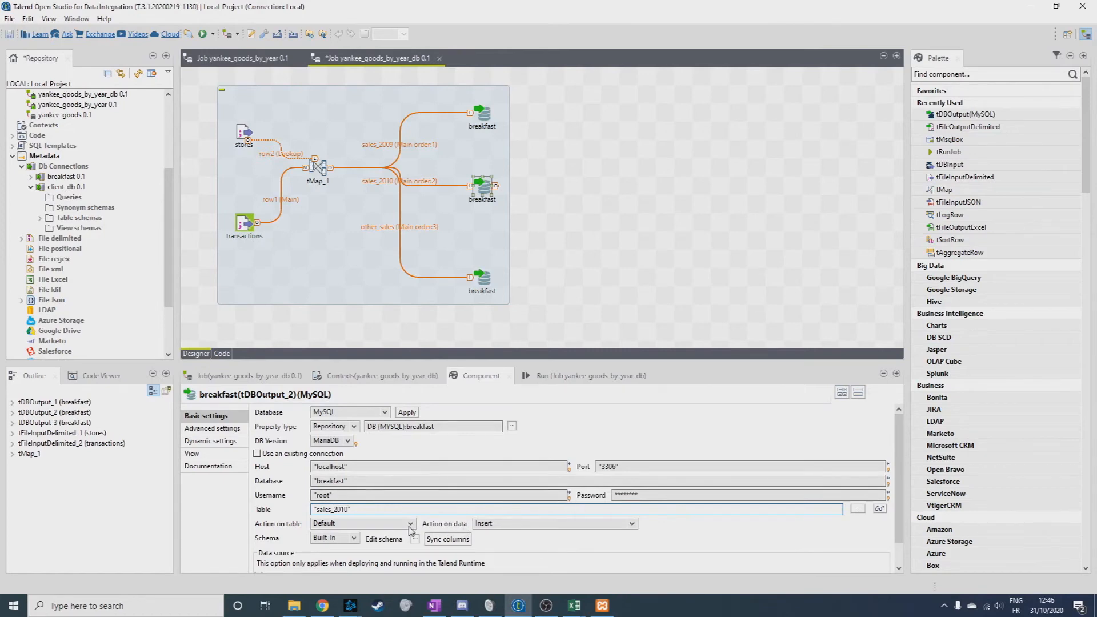
pyautogui.click(409, 524)
pyautogui.click(383, 483)
pyautogui.click(482, 277)
pyautogui.click(409, 524)
pyautogui.click(383, 483)
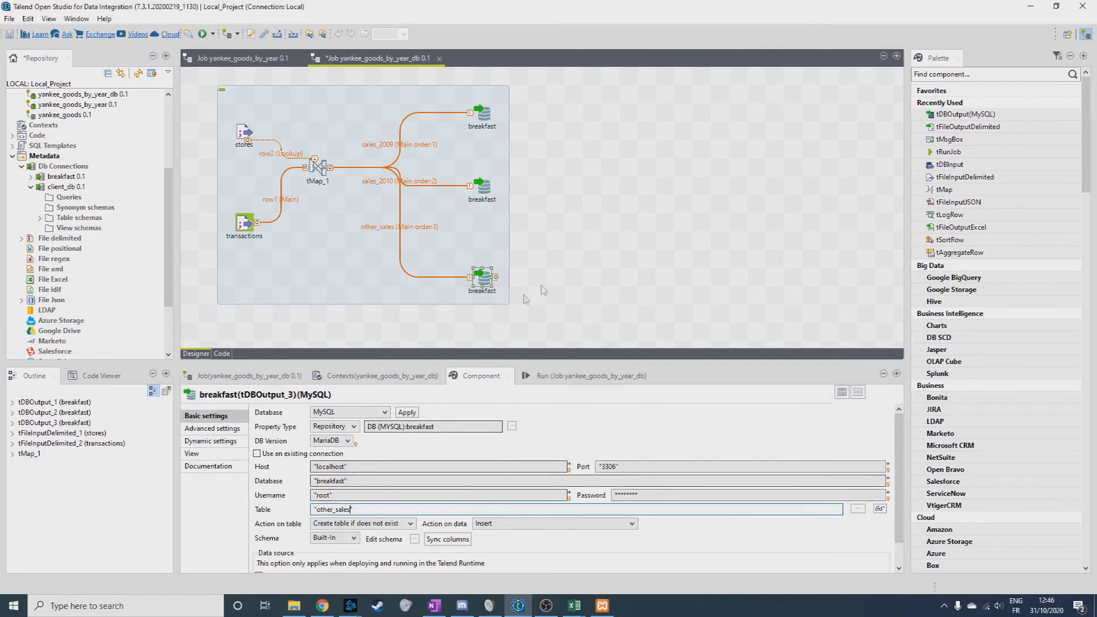
pyautogui.click(525, 299)
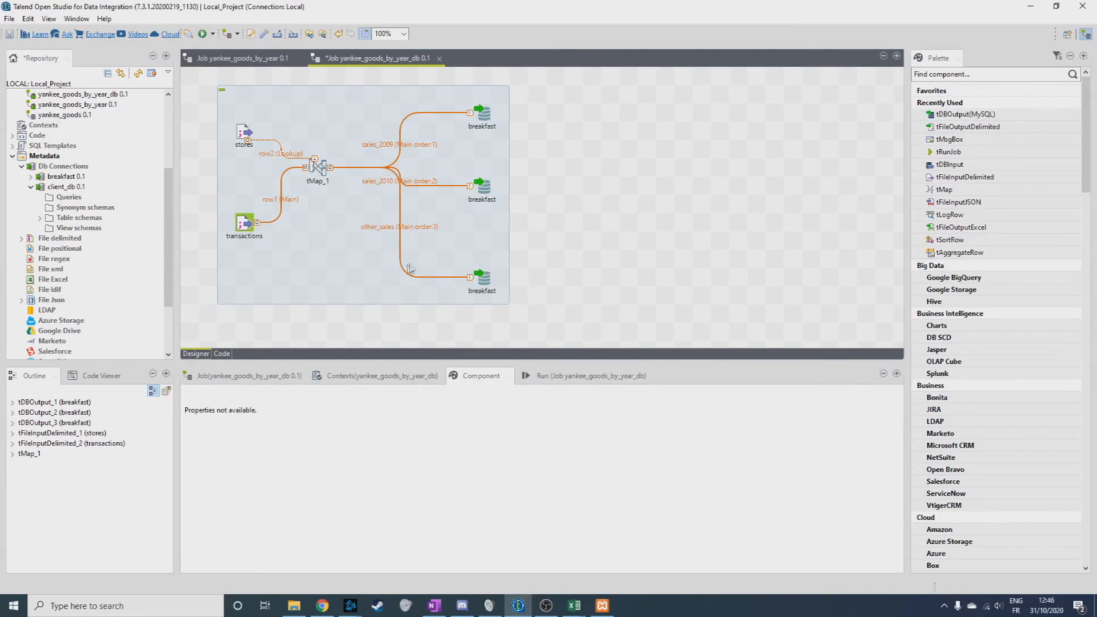
# Start a new File Json metadata entry named products and fill in its purpose.
pyautogui.moveTo(167, 209); pyautogui.dragTo(165, 223)
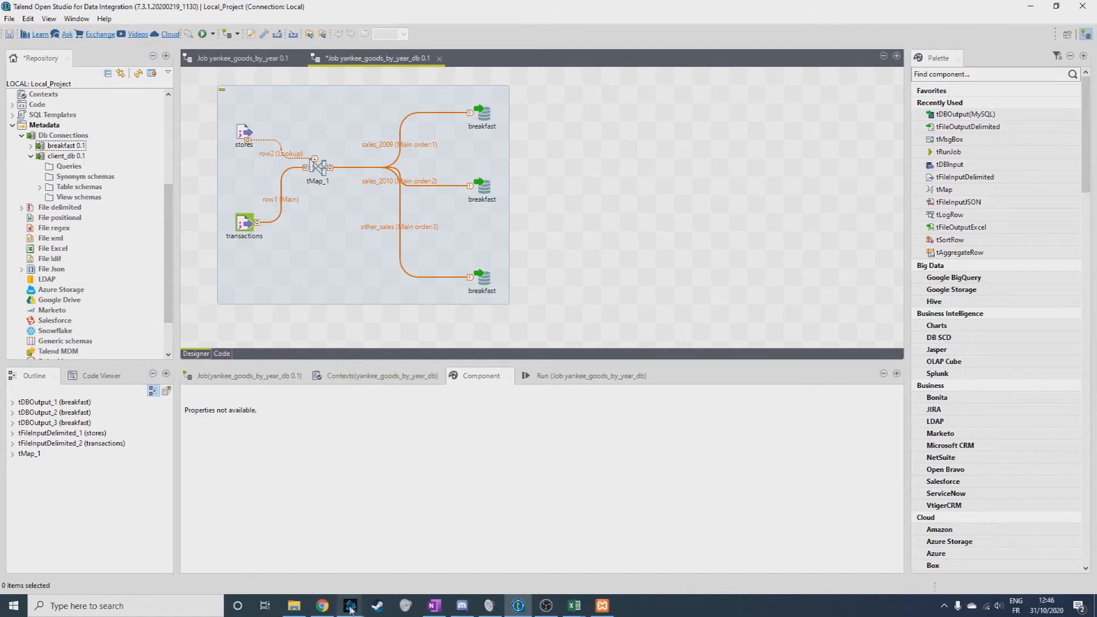
pyautogui.rightClick(52, 269)
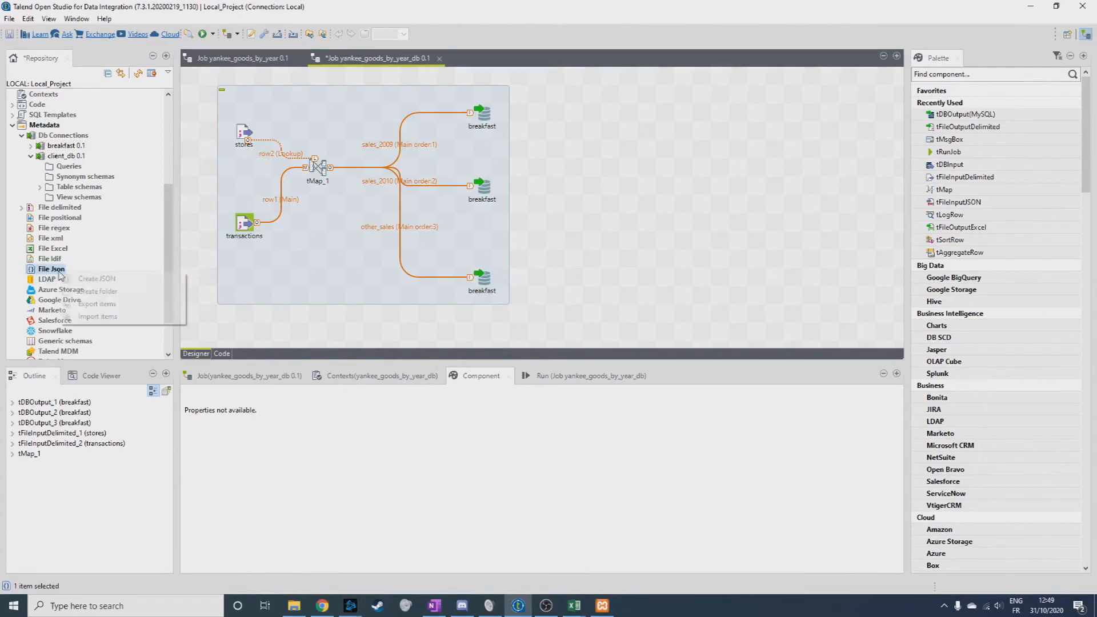
pyautogui.click(170, 279)
pyautogui.write('products')
pyautogui.press('Tab')
pyautogui.write('exer')
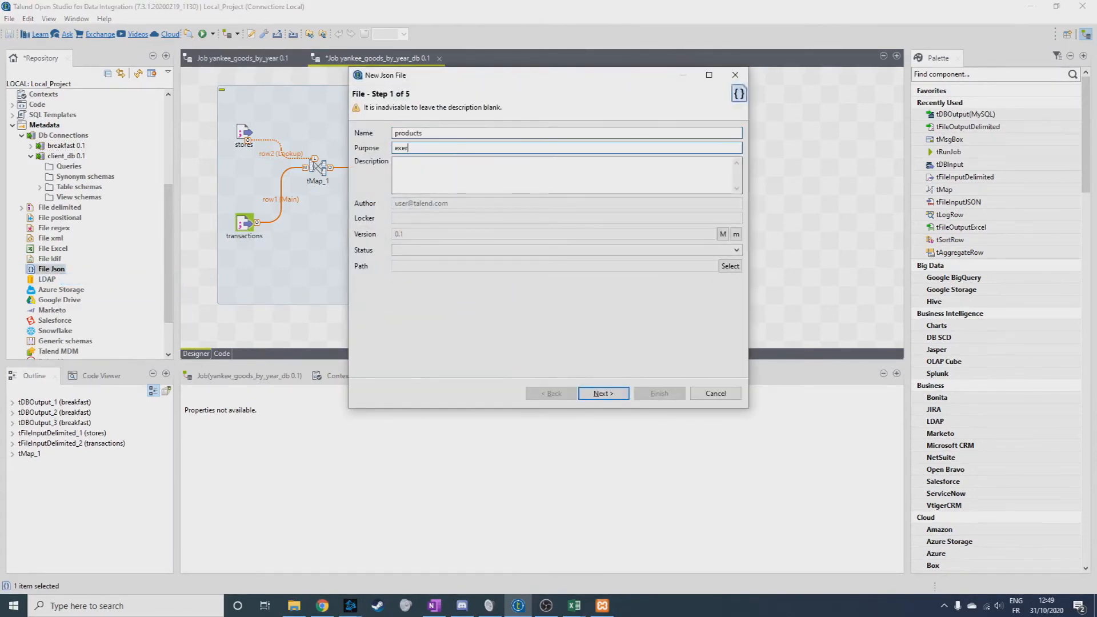
pyautogui.press('Return')
# Use talend-products.json from the OneDrive_1_30-10-2020 folder as the JSON source, read by JsonPath.
pyautogui.click(600, 394)
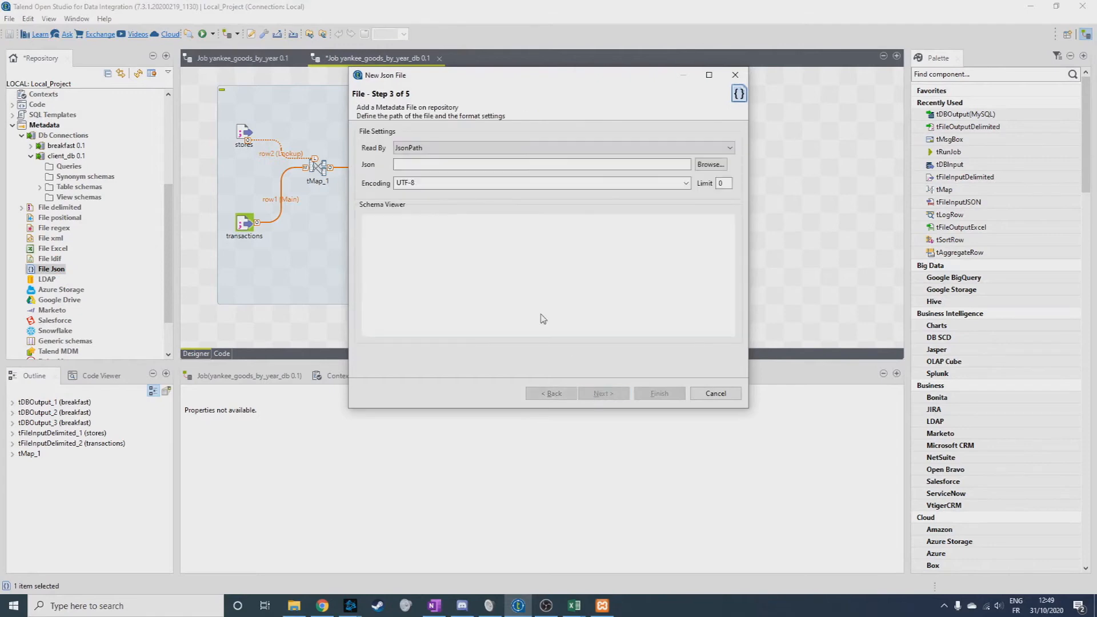
pyautogui.click(711, 165)
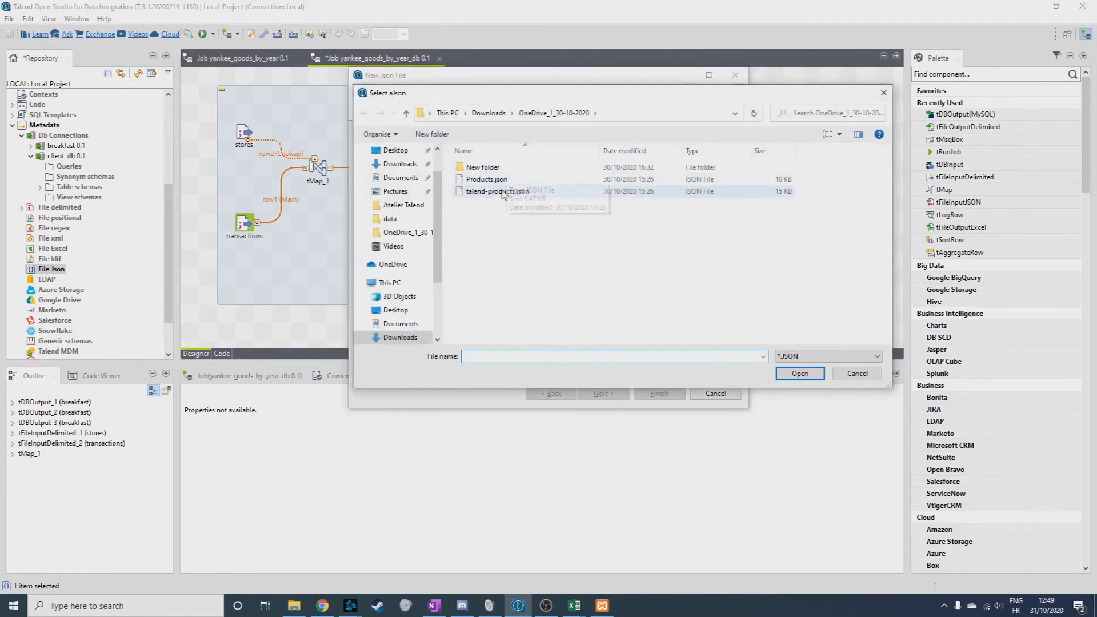
pyautogui.doubleClick(486, 190)
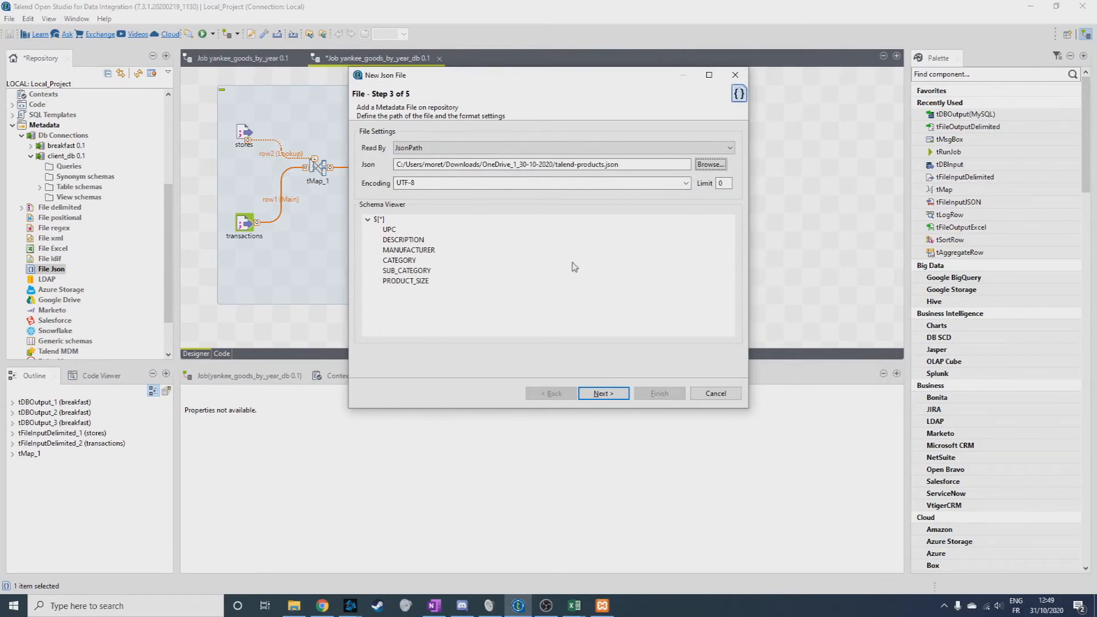
pyautogui.click(603, 394)
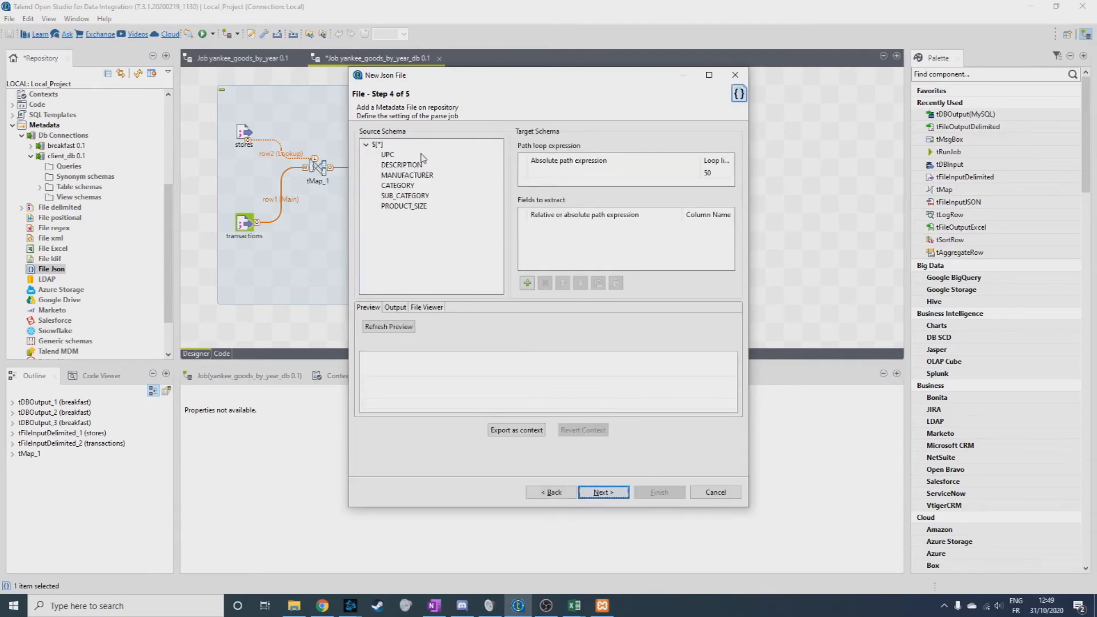
pyautogui.click(387, 155)
pyautogui.keyDown('shift'); pyautogui.click(404, 206); pyautogui.keyUp('shift')
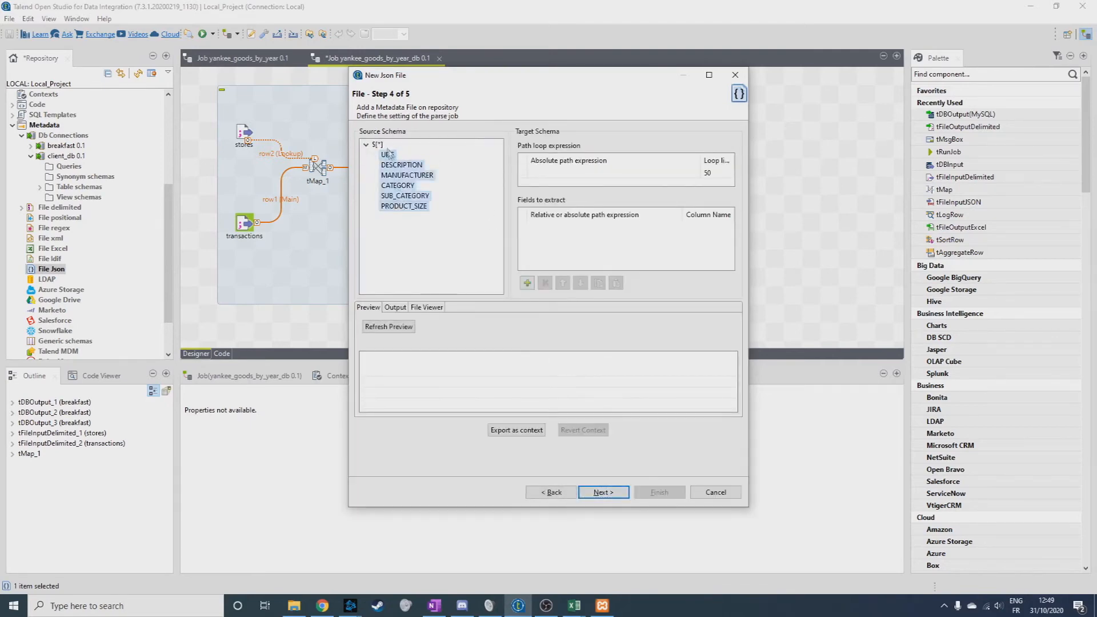
pyautogui.click(527, 282)
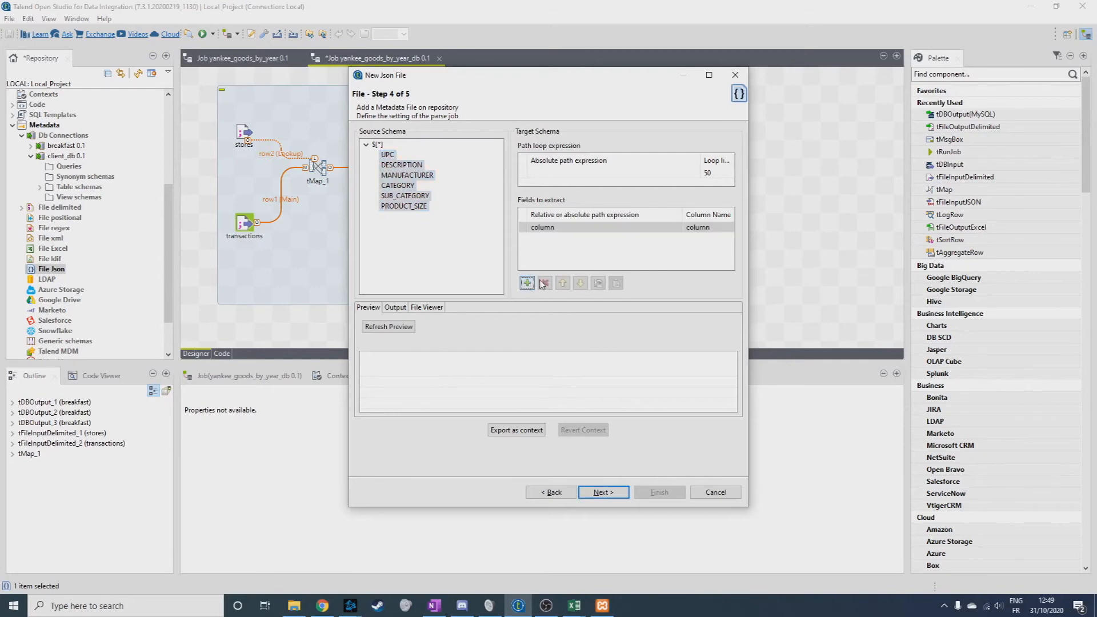
pyautogui.click(723, 227)
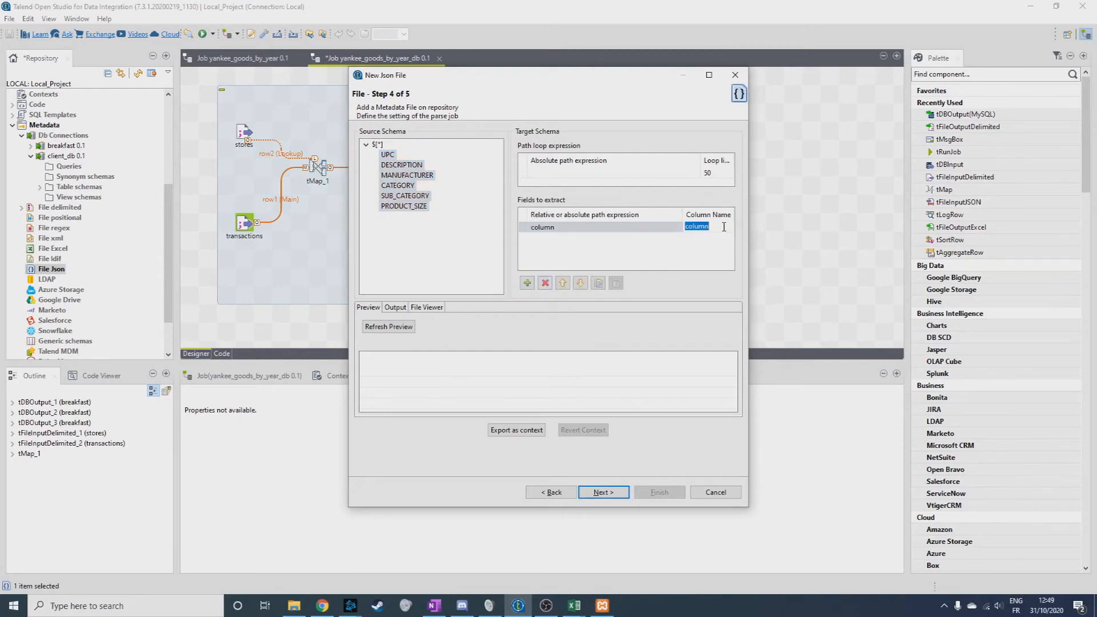
pyautogui.click(549, 283)
pyautogui.moveTo(424, 176); pyautogui.dragTo(569, 236)
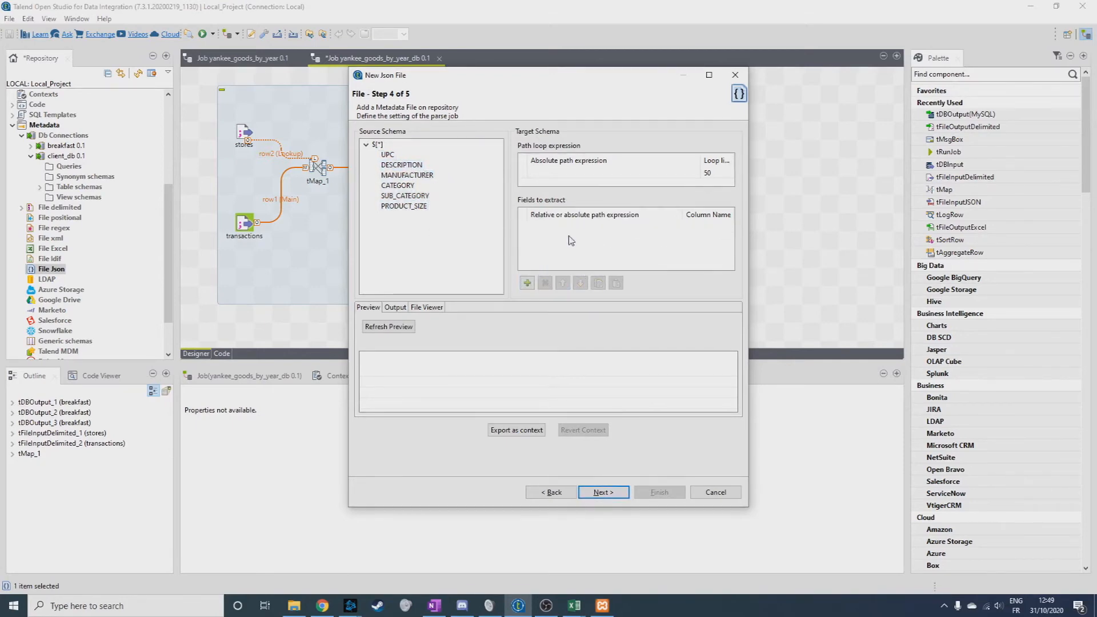
# Set the path loop expression to $[*], extract all six fields from UPC to PRODUCT_SIZE, and refresh the preview.
pyautogui.moveTo(378, 146); pyautogui.dragTo(606, 174)
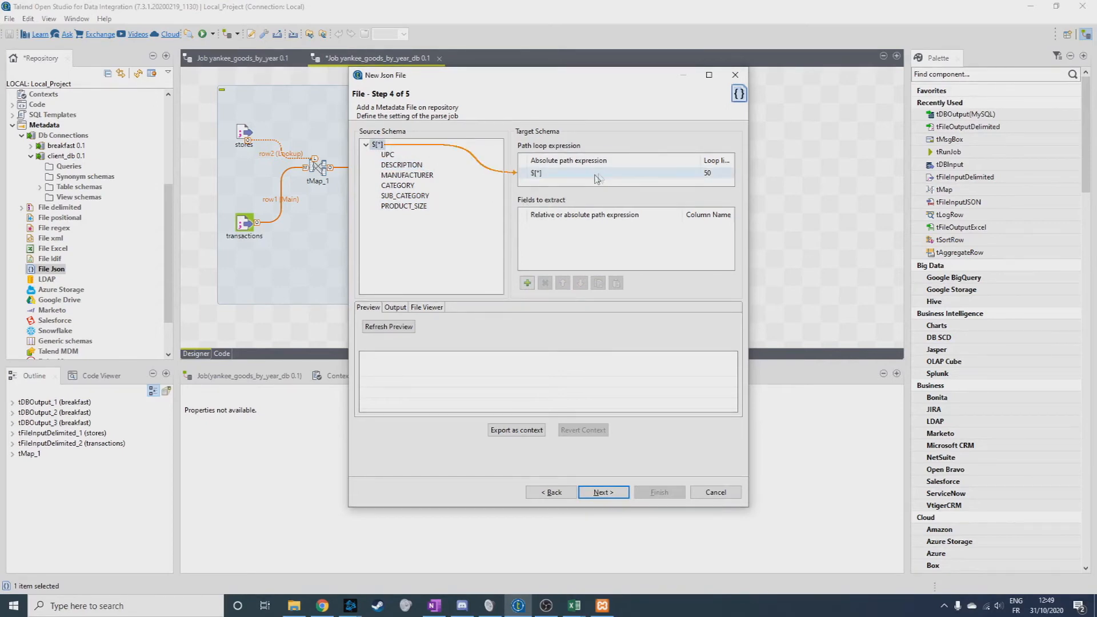
pyautogui.keyDown('shift'); pyautogui.click(404, 206); pyautogui.keyUp('shift')
pyautogui.moveTo(404, 206); pyautogui.dragTo(567, 247)
pyautogui.click(397, 329)
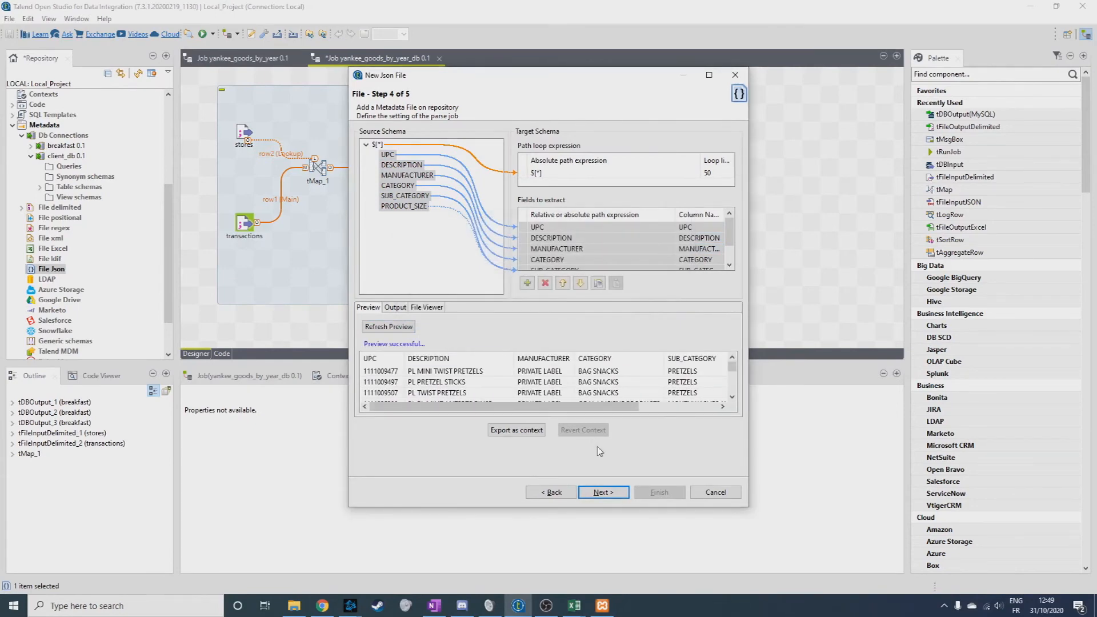
# Mark UPC as the key column of the metadata schema and finish creating the JSON metadata.
pyautogui.click(604, 492)
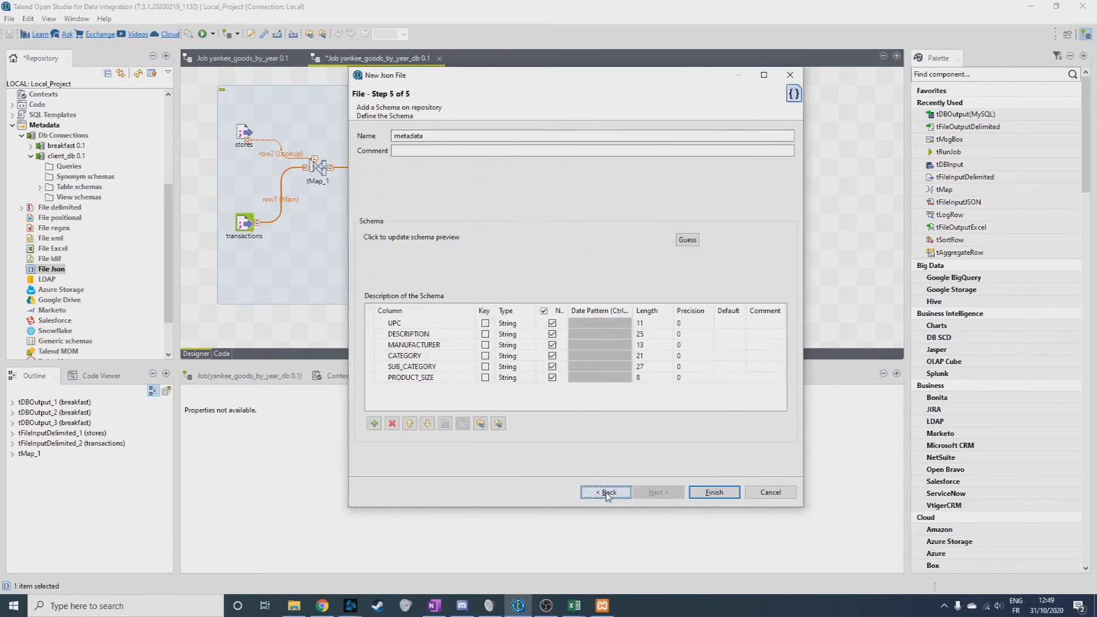
pyautogui.click(485, 322)
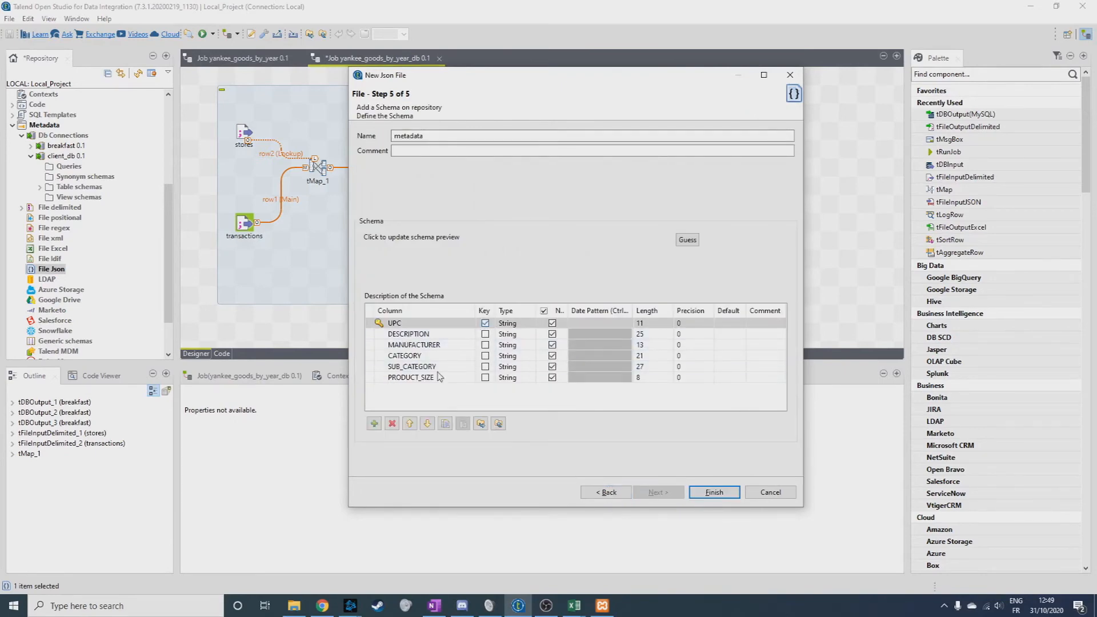
pyautogui.click(715, 493)
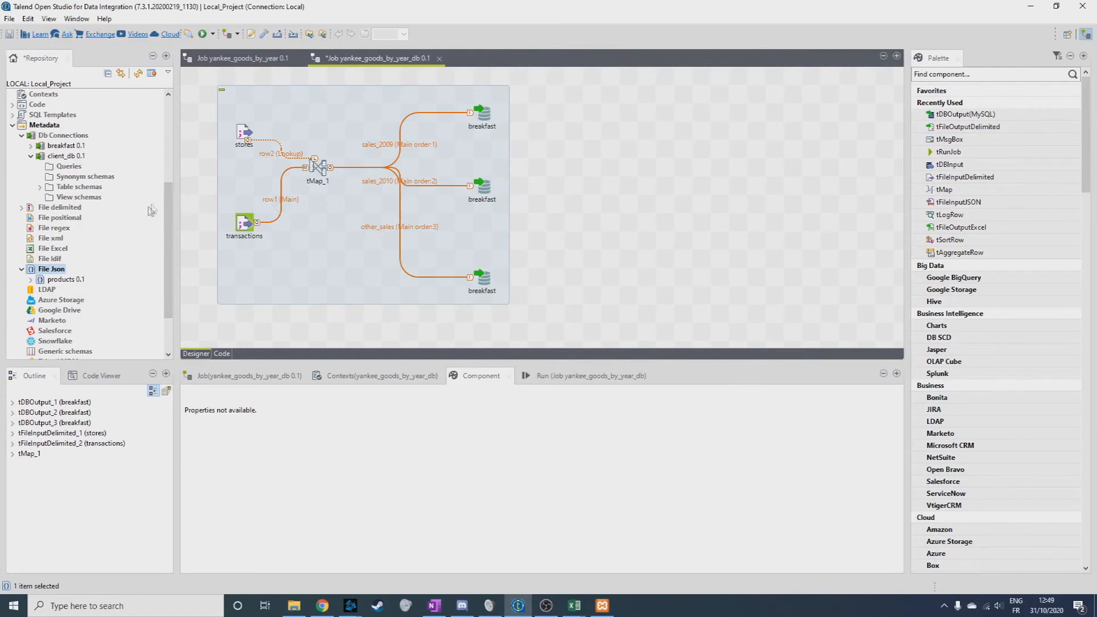
# Add the products JSON metadata to the job as a tFileInputJSON component below the existing subjob.
pyautogui.moveTo(168, 200)
pyautogui.mouseDown()
pyautogui.moveTo(165, 190)
pyautogui.moveTo(165, 211)
pyautogui.mouseUp()
pyautogui.moveTo(66, 259); pyautogui.dragTo(400, 312)
pyautogui.doubleClick(496, 206)
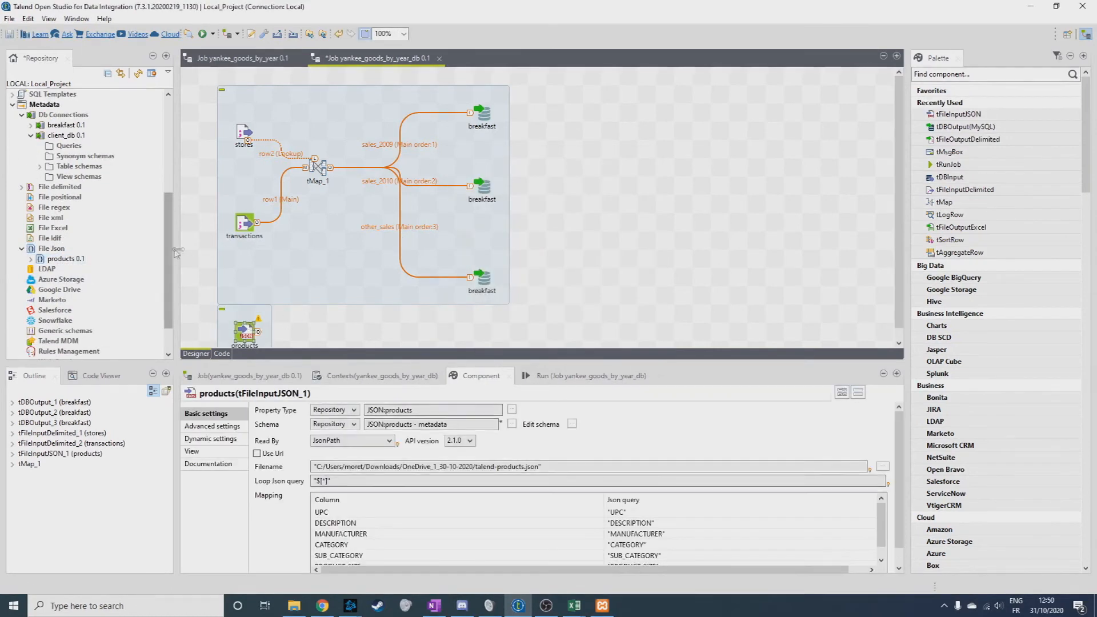
# Add the stores and transactions delimited metadata below the existing subjob as two more tFileInputDelimited components.
pyautogui.moveTo(169, 252); pyautogui.dragTo(169, 216)
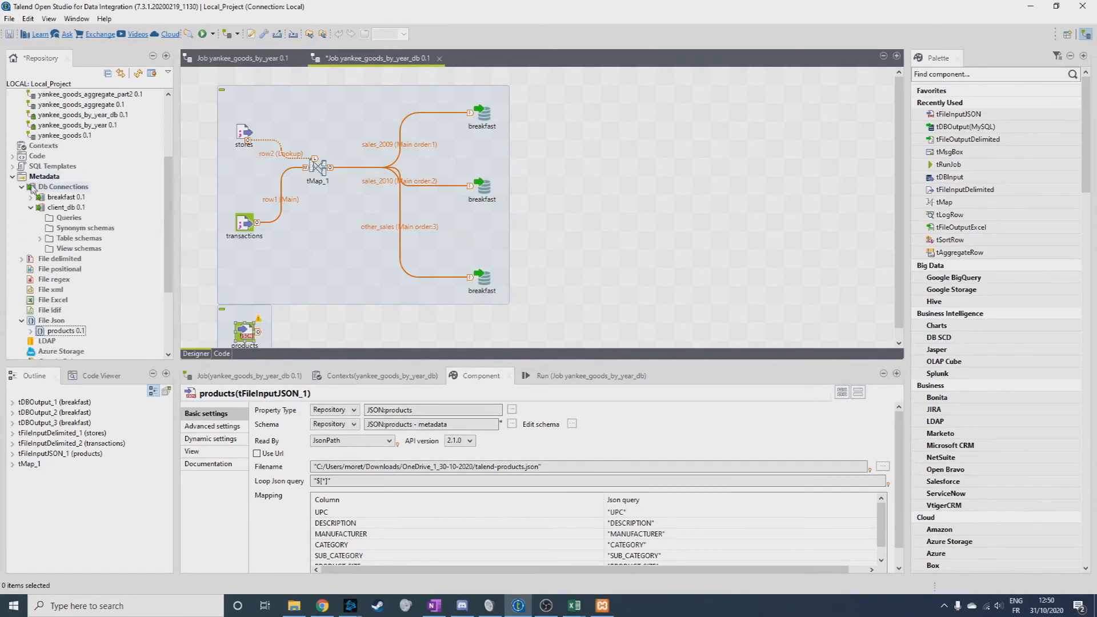
pyautogui.click(21, 259)
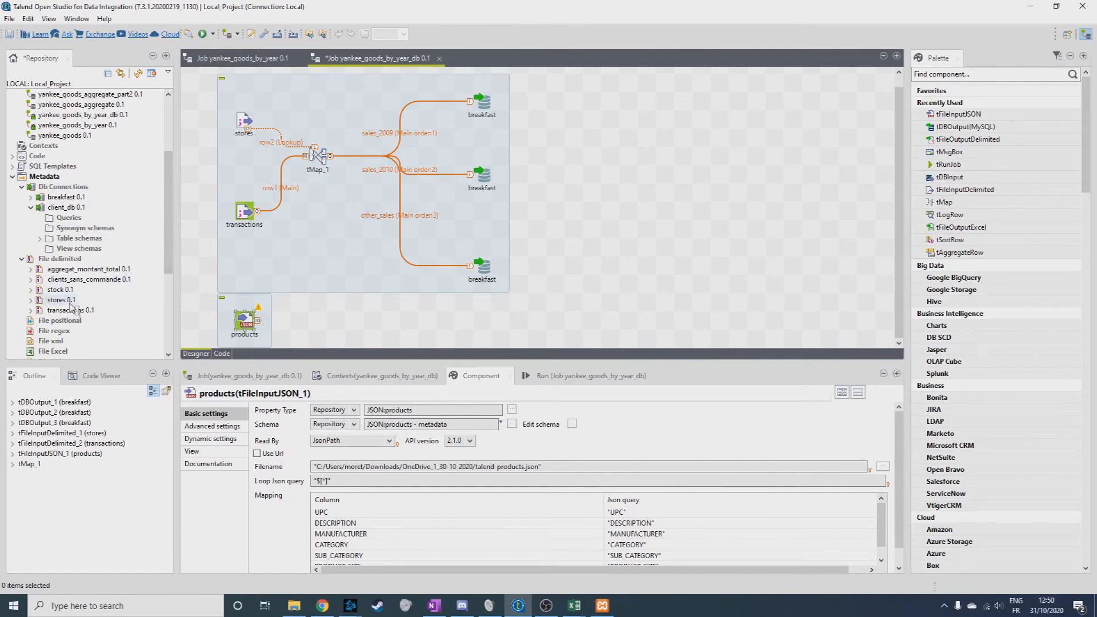
pyautogui.moveTo(54, 301); pyautogui.dragTo(414, 327)
pyautogui.moveTo(510, 317); pyautogui.dragTo(476, 317)
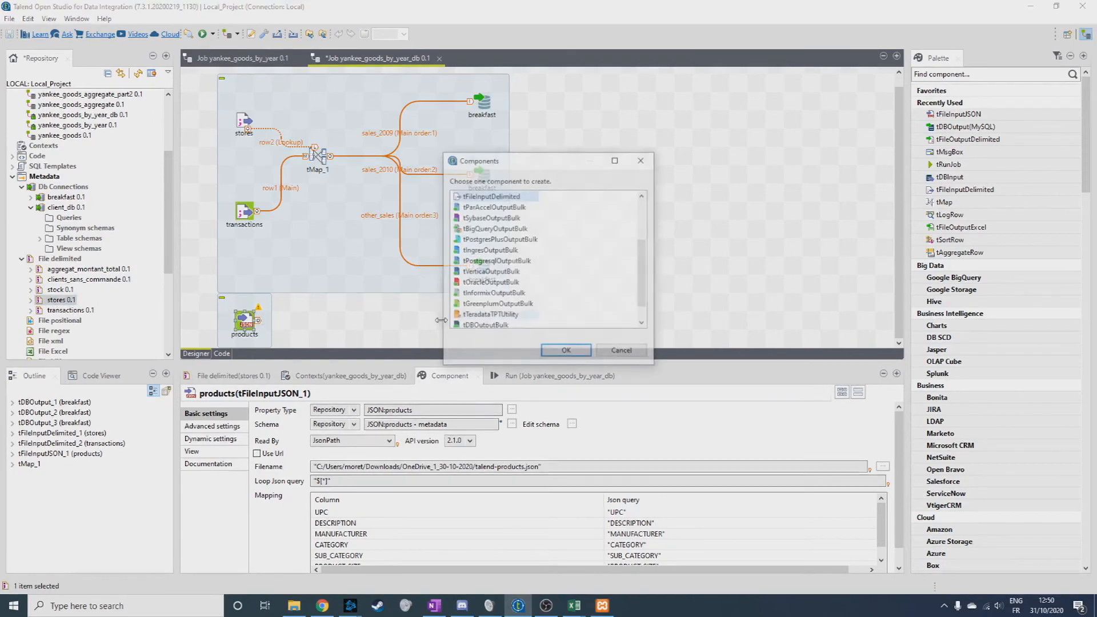
pyautogui.doubleClick(518, 197)
pyautogui.moveTo(68, 310); pyautogui.dragTo(582, 328)
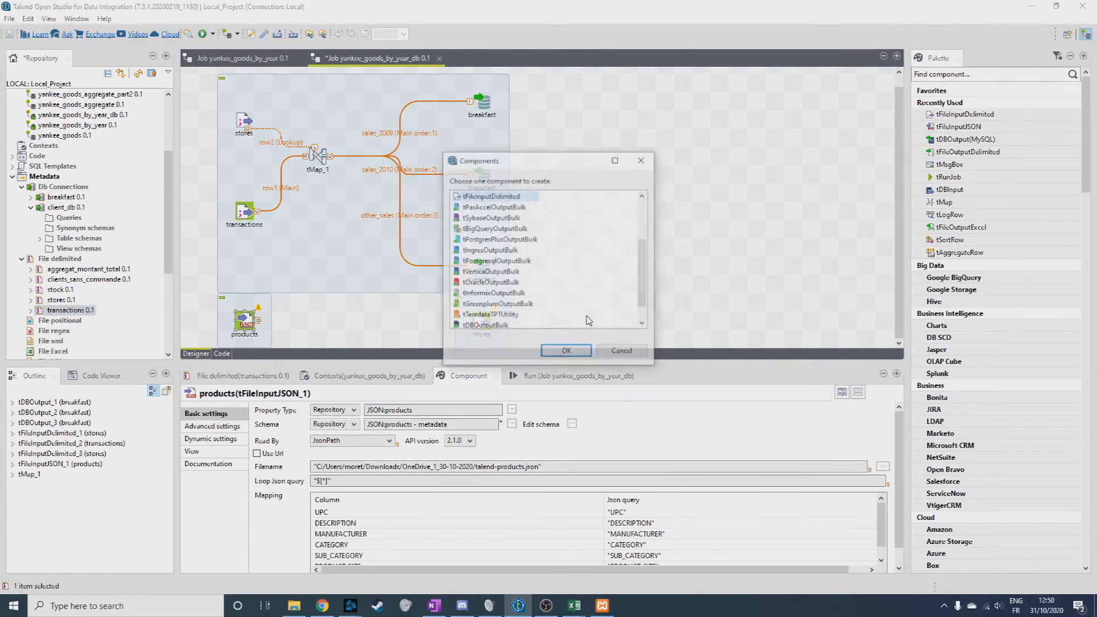
pyautogui.doubleClick(500, 197)
# Add three more tDBOutput(MySQL) components from the breakfast database connection for the new inputs.
pyautogui.moveTo(66, 197); pyautogui.dragTo(497, 232)
pyautogui.doubleClick(489, 240)
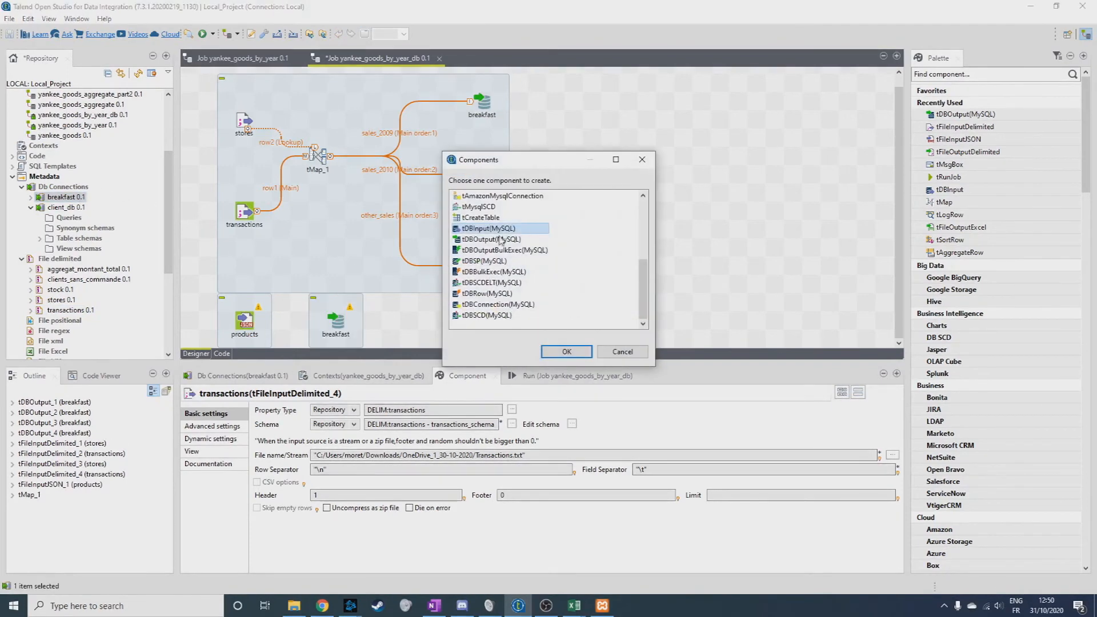
pyautogui.doubleClick(490, 239)
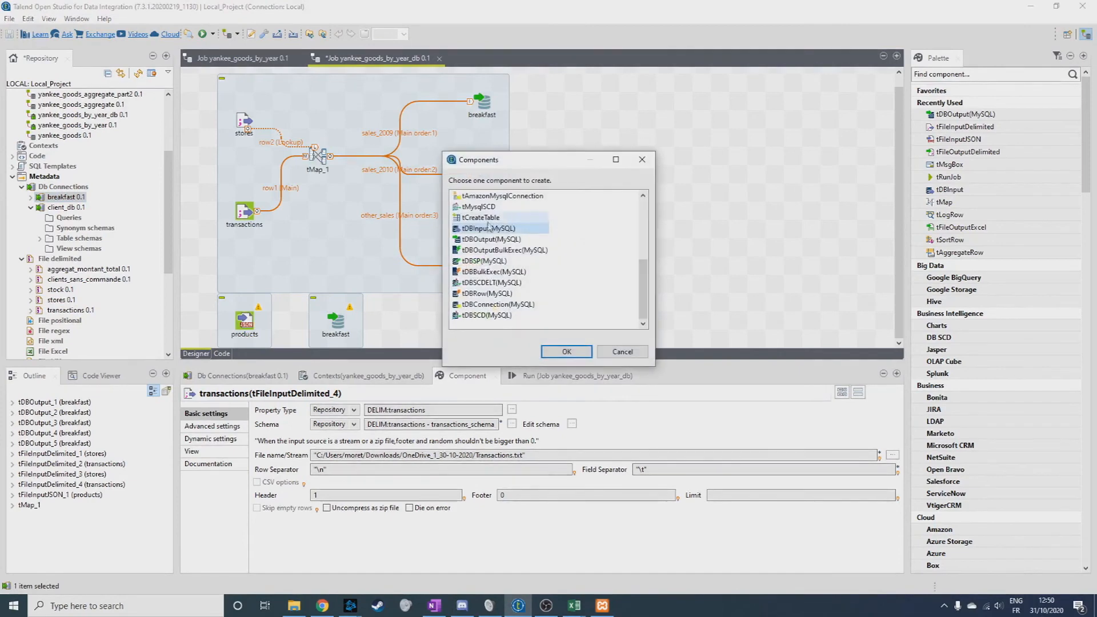
pyautogui.doubleClick(503, 239)
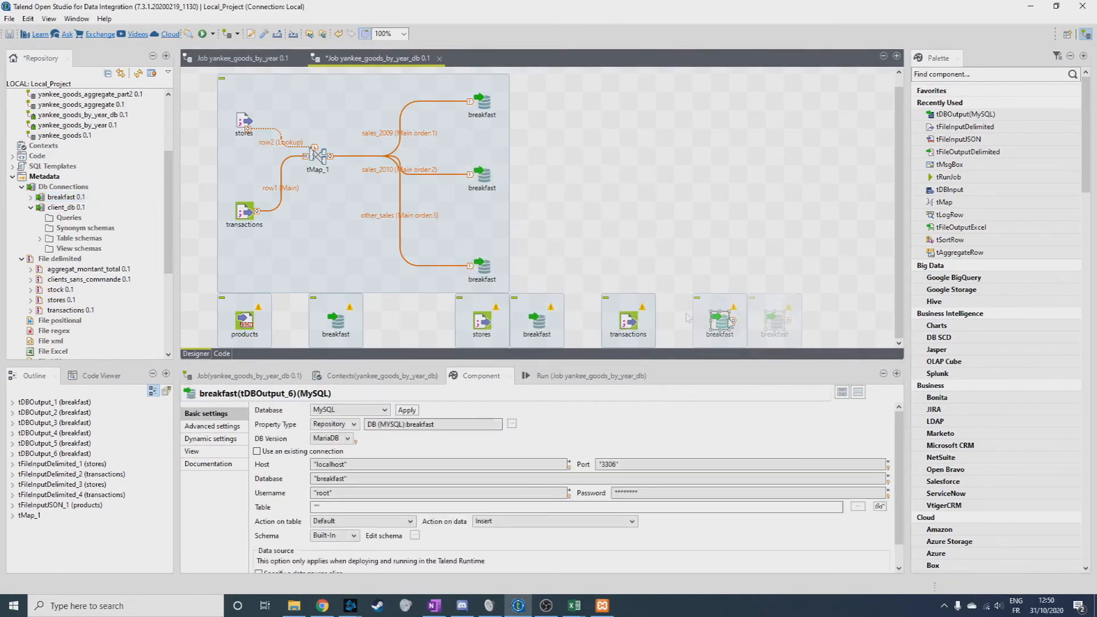
# Spread the new components out in one row so each input has a breakfast output beside it.
pyautogui.moveTo(729, 320); pyautogui.dragTo(783, 320)
pyautogui.moveTo(629, 321); pyautogui.dragTo(666, 321)
pyautogui.moveTo(540, 321); pyautogui.dragTo(577, 321)
pyautogui.moveTo(486, 325); pyautogui.dragTo(468, 325)
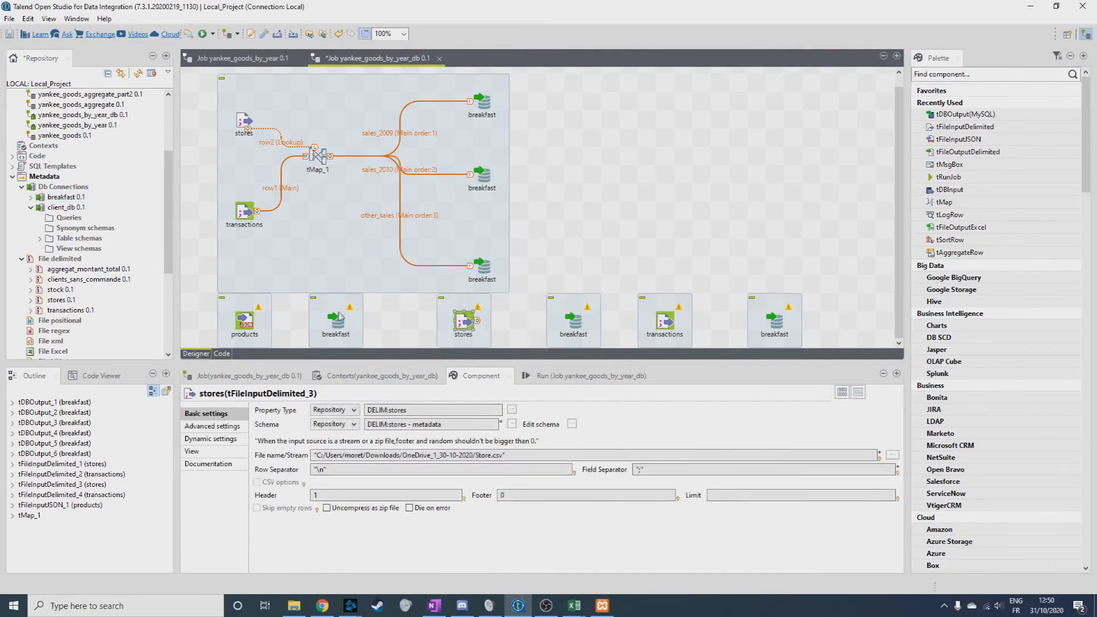
pyautogui.moveTo(338, 321); pyautogui.dragTo(358, 321)
# Connect products, stores and transactions each to the neighbouring breakfast output with a Main row.
pyautogui.click(256, 322)
pyautogui.moveTo(255, 322); pyautogui.dragTo(354, 321)
pyautogui.click(460, 326)
pyautogui.moveTo(460, 326); pyautogui.dragTo(574, 322)
pyautogui.click(668, 326)
pyautogui.moveTo(667, 326); pyautogui.dragTo(775, 321)
# Set tDBOutput_4's table to "products" with Create table if does not exist, and check its data and table action options.
pyautogui.click(356, 325)
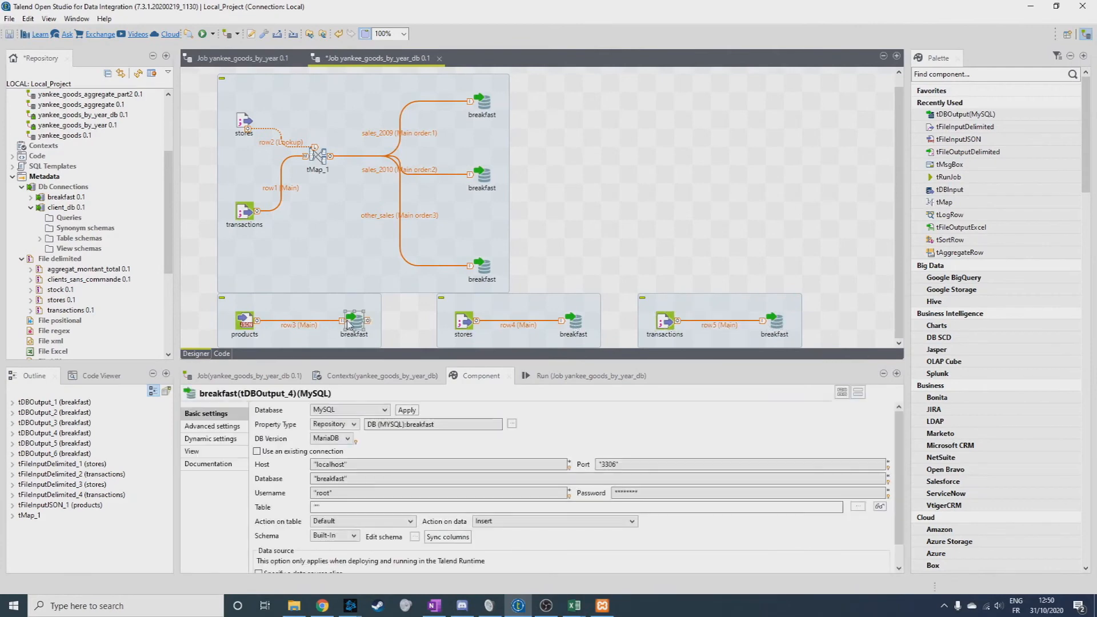
pyautogui.click(344, 507)
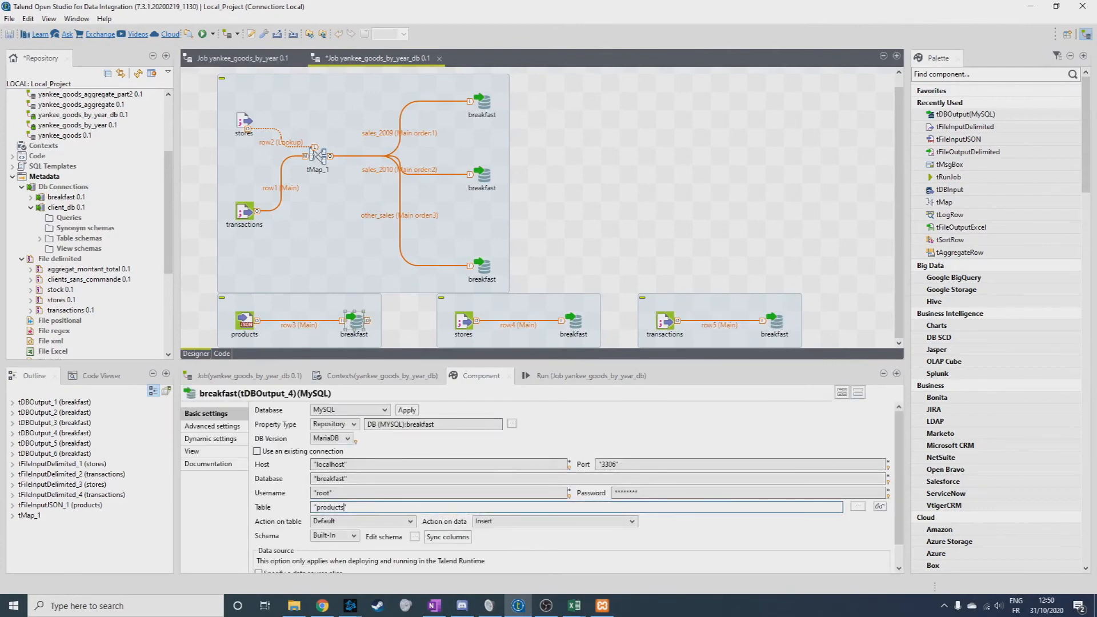
pyautogui.click(354, 519)
pyautogui.click(369, 478)
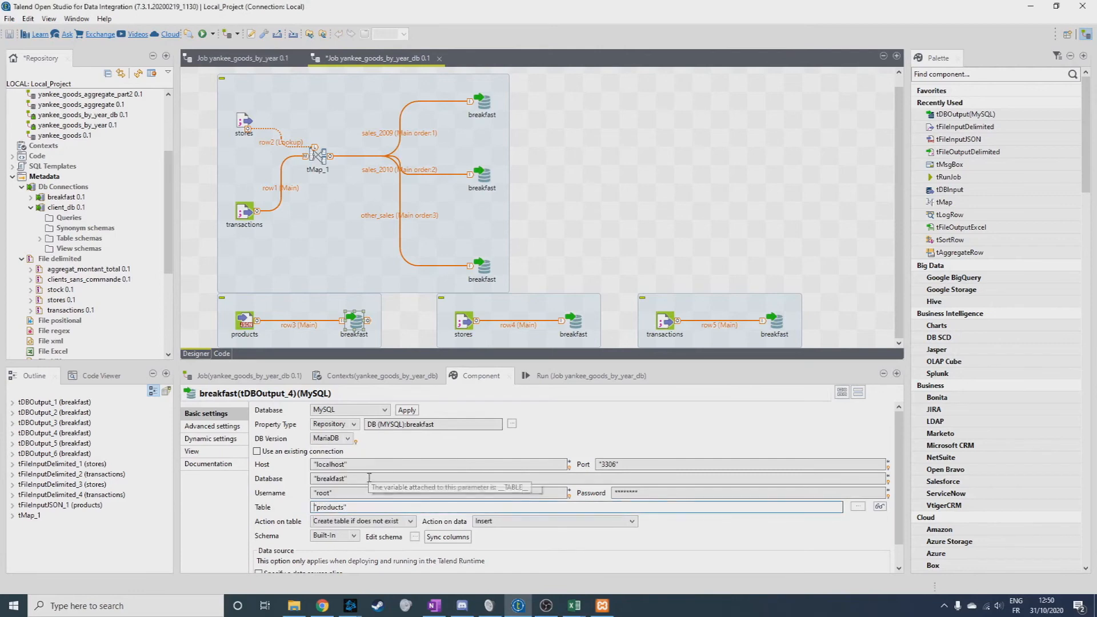
pyautogui.scroll(-1, 555, 548)
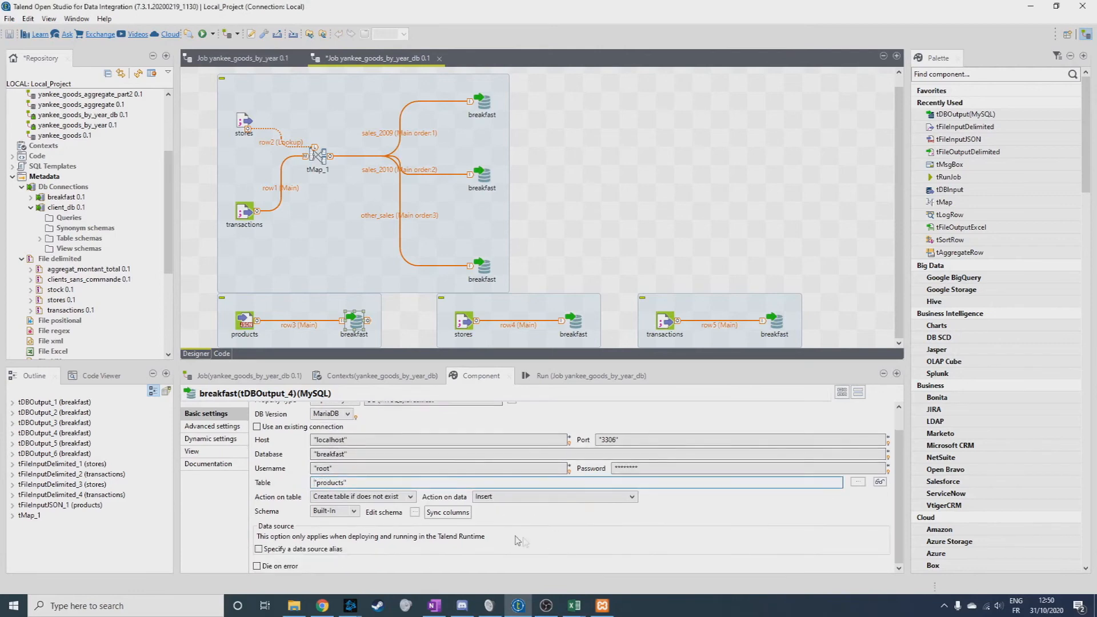
pyautogui.click(539, 497)
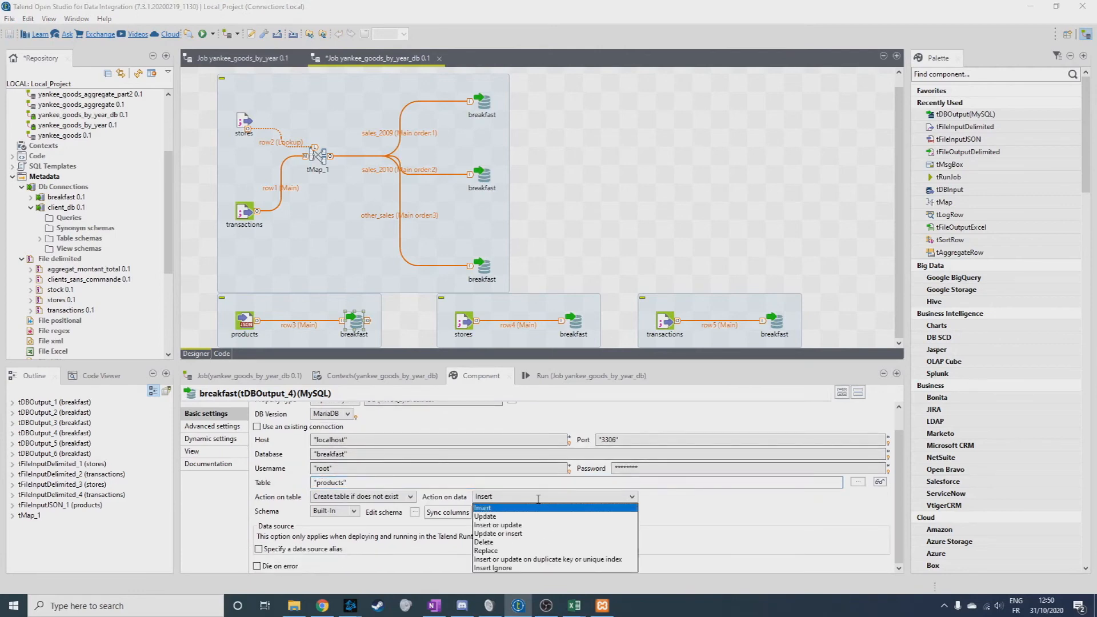
pyautogui.click(395, 496)
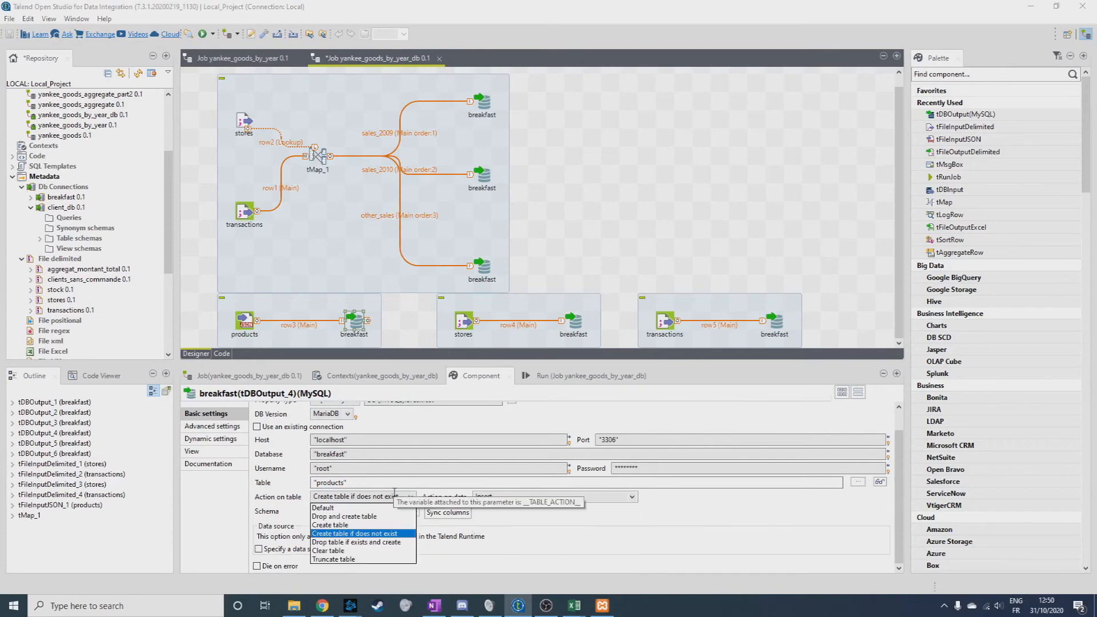
# Set the tables of tDBOutput_5 and tDBOutput_6 to "stores" and "transactions", each with Create table if does not exist.
pyautogui.click(574, 322)
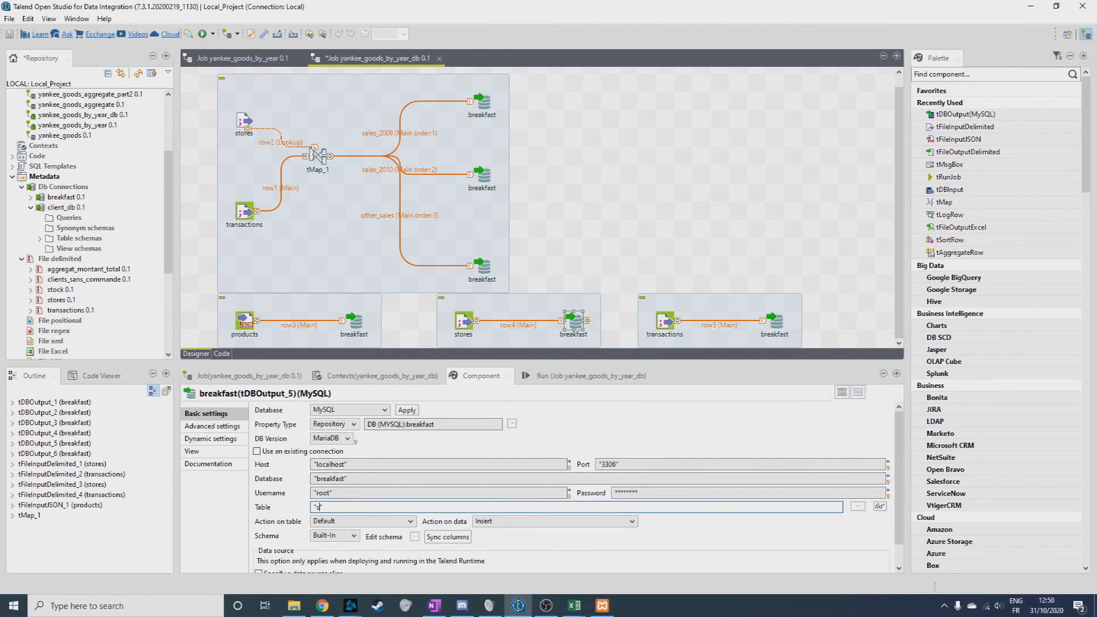
pyautogui.click(369, 521)
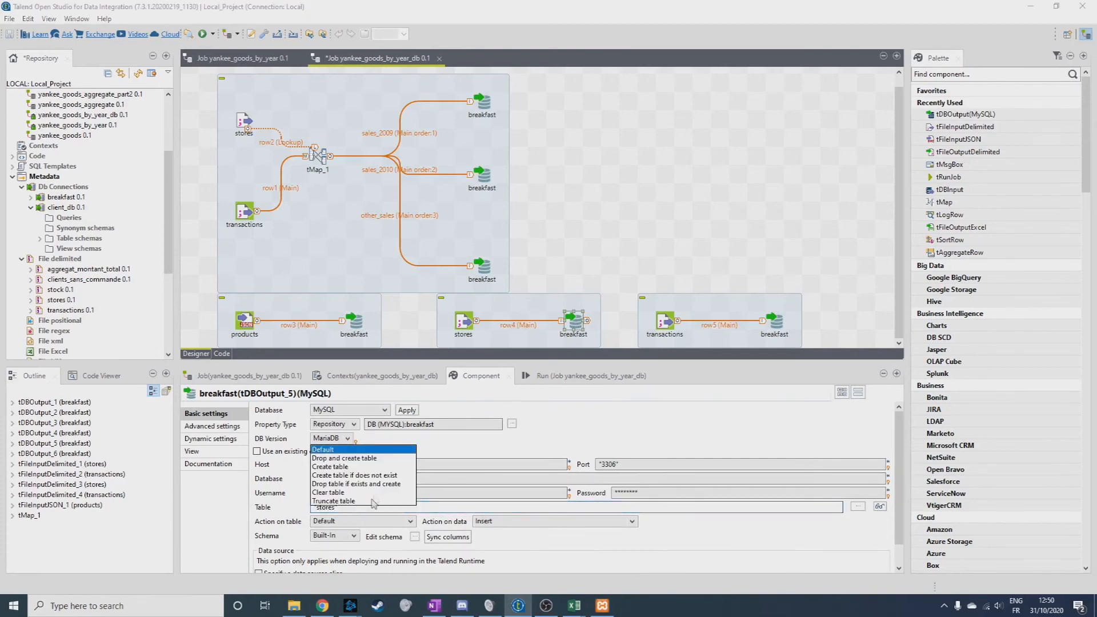
pyautogui.click(343, 406)
pyautogui.click(773, 324)
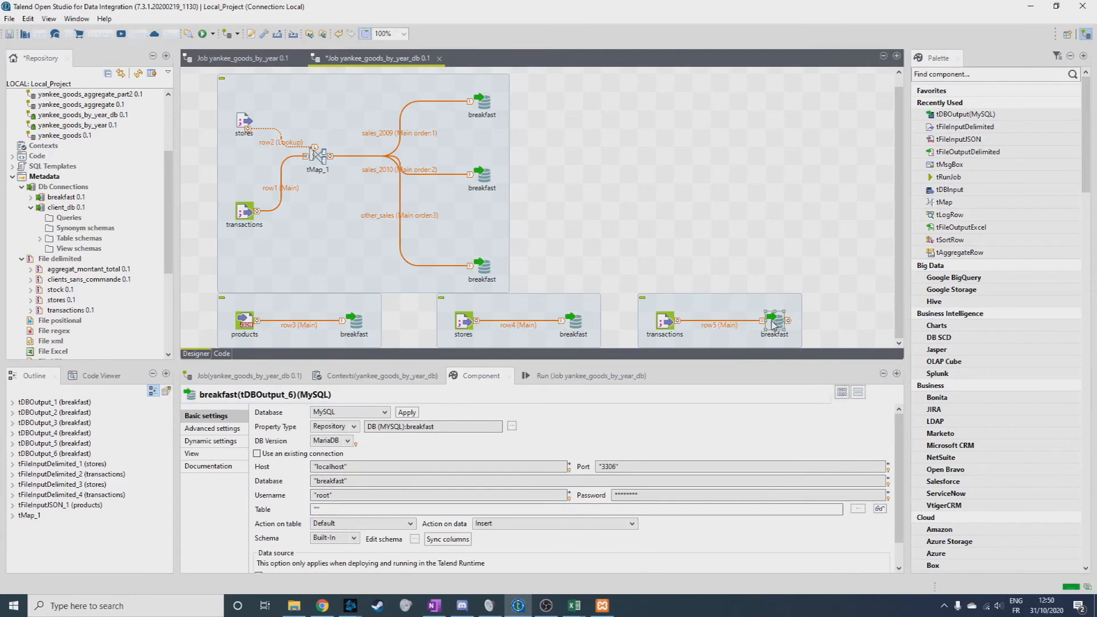
pyautogui.click(318, 510)
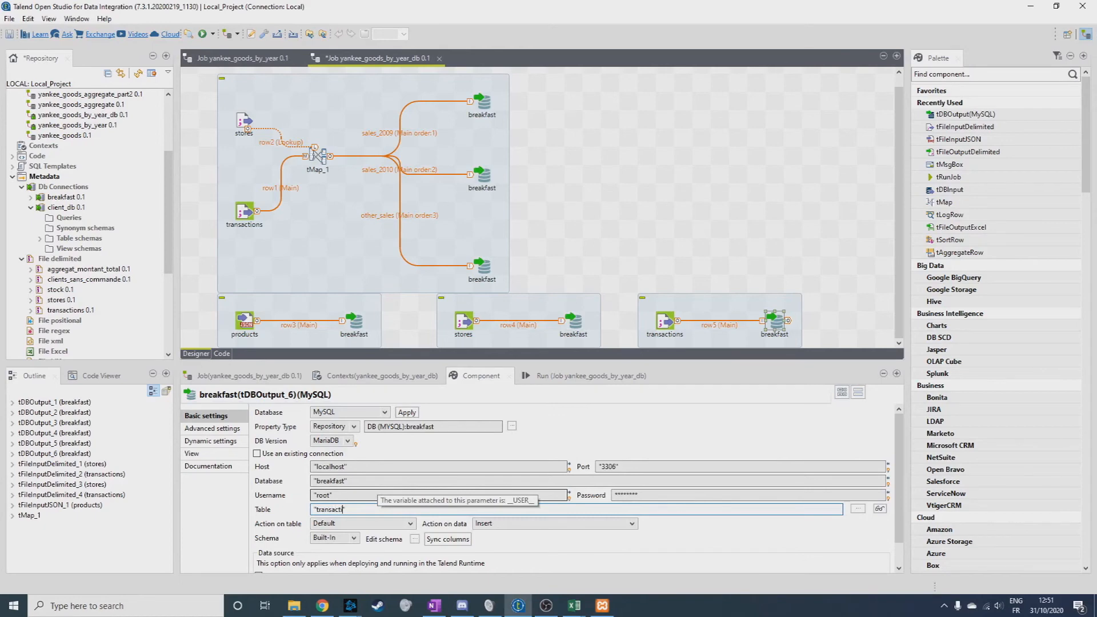
pyautogui.click(366, 524)
pyautogui.click(344, 480)
# In the schema of tDBOutput_1, set the length of all three sales_2009 input columns to 45.
pyautogui.click(482, 101)
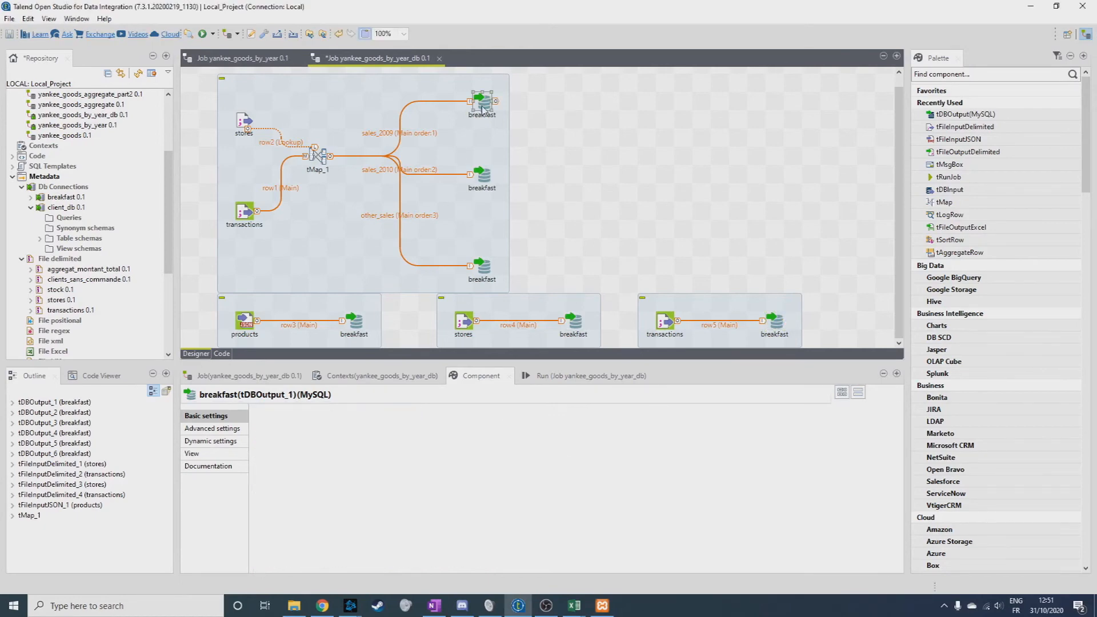
pyautogui.click(415, 539)
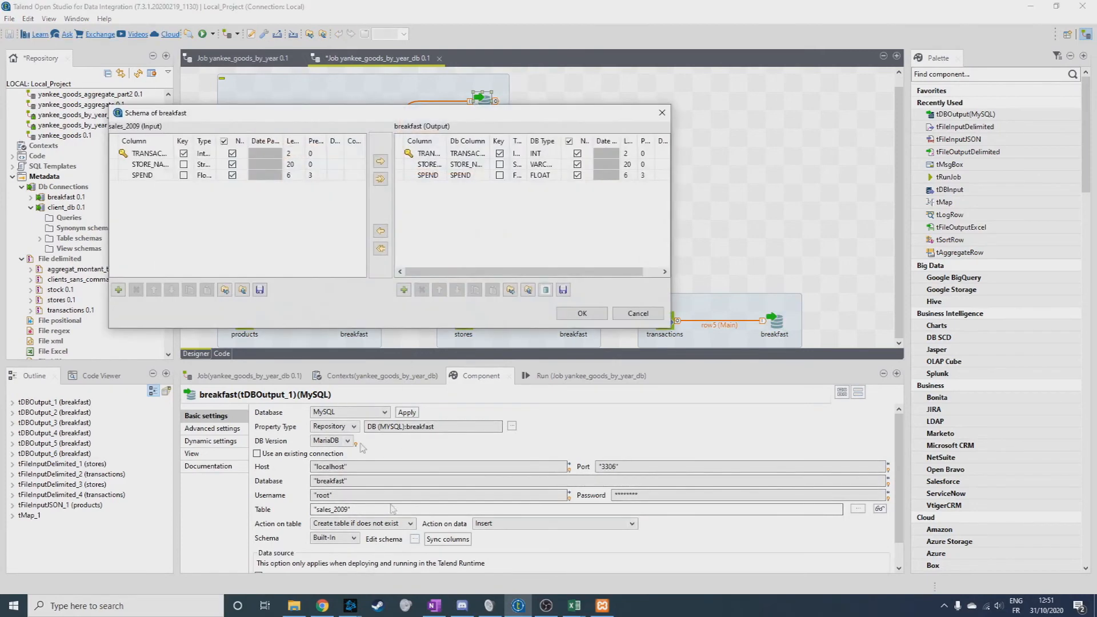
pyautogui.click(296, 154)
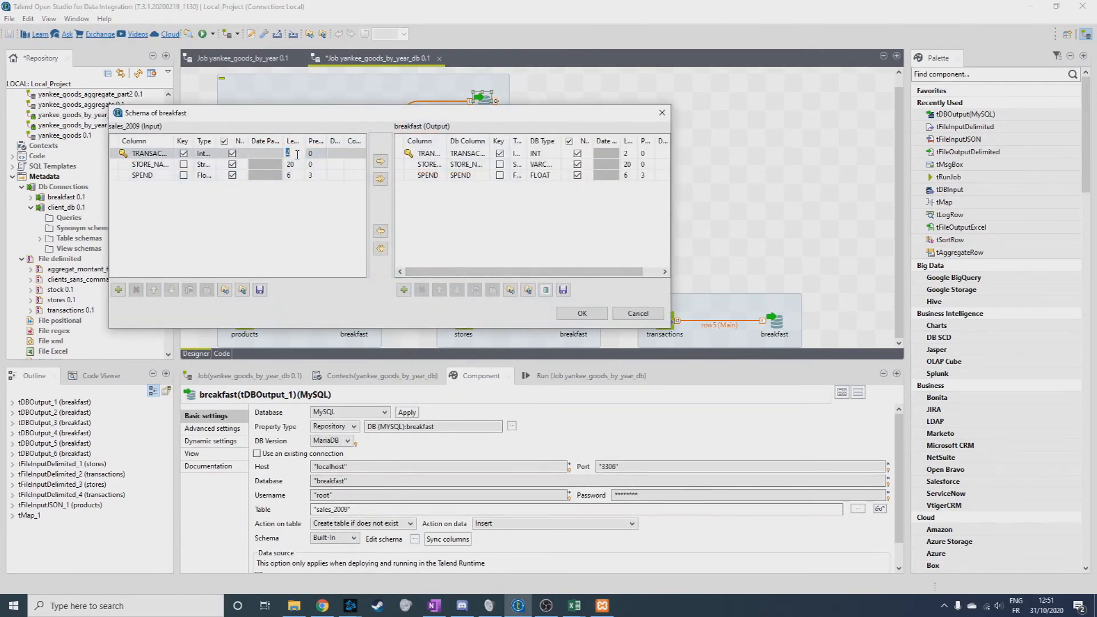
pyautogui.write('45')
pyautogui.click(295, 164)
pyautogui.write('45')
pyautogui.click(298, 176)
pyautogui.write('45')
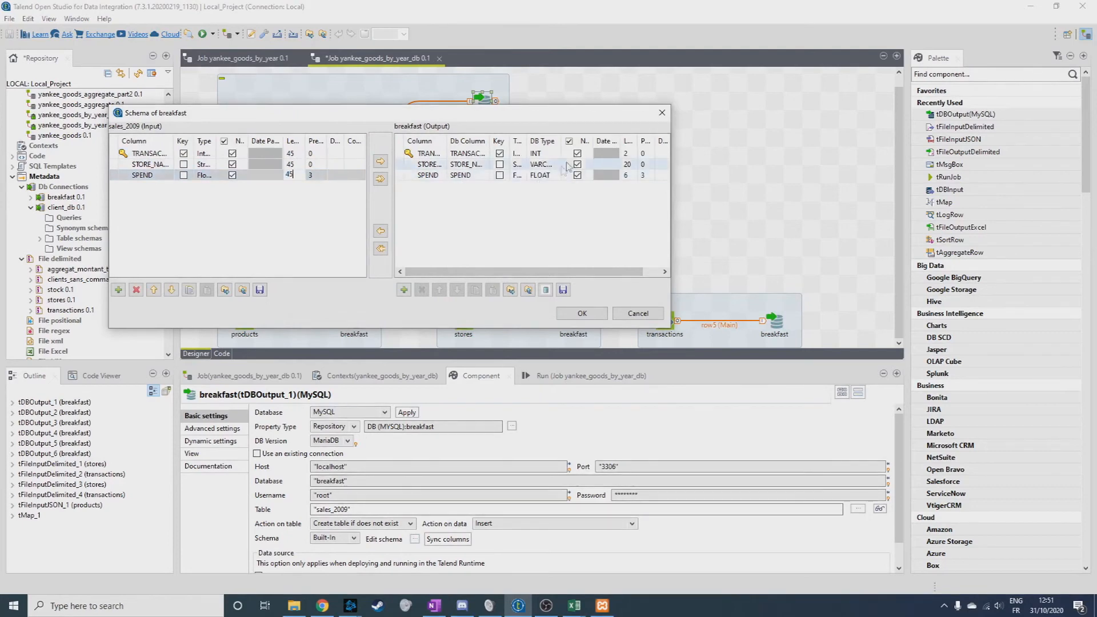
# Set the length of all three breakfast output columns in the sales_2009 schema to 45 and accept the schema.
pyautogui.click(627, 154)
pyautogui.write('45')
pyautogui.click(626, 165)
pyautogui.write('45')
pyautogui.click(626, 175)
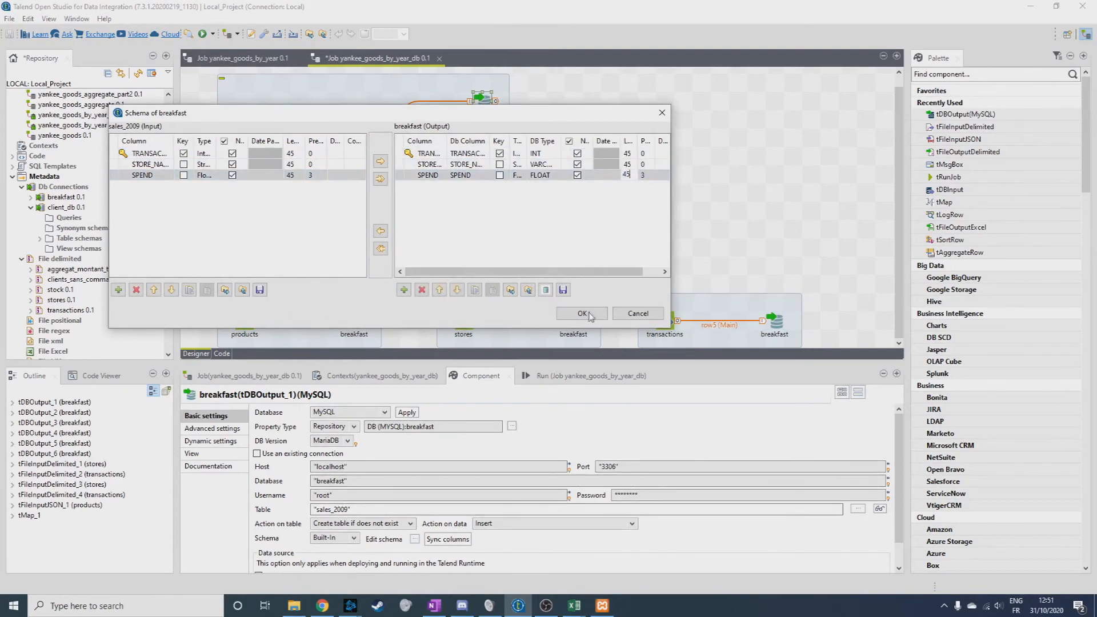
pyautogui.click(583, 313)
# In the schema of tDBOutput_2, set the length of all three sales_2010 input columns to 45.
pyautogui.click(482, 181)
pyautogui.click(415, 540)
pyautogui.click(289, 153)
pyautogui.write('45')
pyautogui.click(291, 164)
pyautogui.write('45')
pyautogui.click(292, 175)
# Set the length of all three breakfast output columns in the sales_2010 schema to 45 and accept the schema.
pyautogui.write('45')
pyautogui.click(627, 154)
pyautogui.write('45')
pyautogui.click(631, 166)
pyautogui.write('45')
pyautogui.click(628, 176)
pyautogui.write('4')
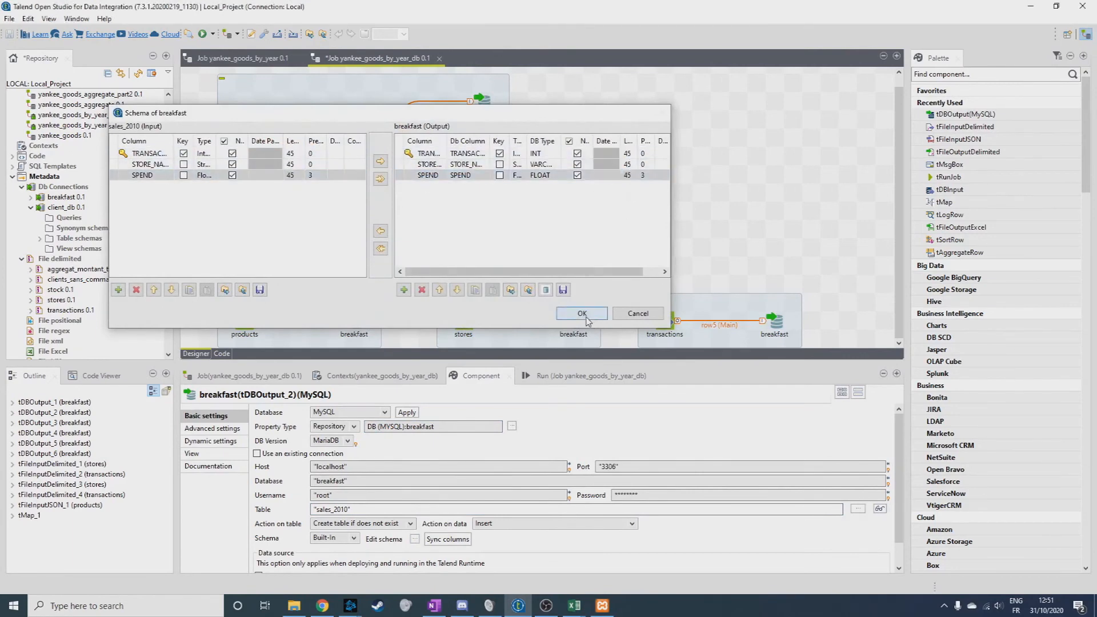
pyautogui.click(587, 320)
# In the schema of tDBOutput_3, set the length of all three other_sales input columns to 45.
pyautogui.click(483, 266)
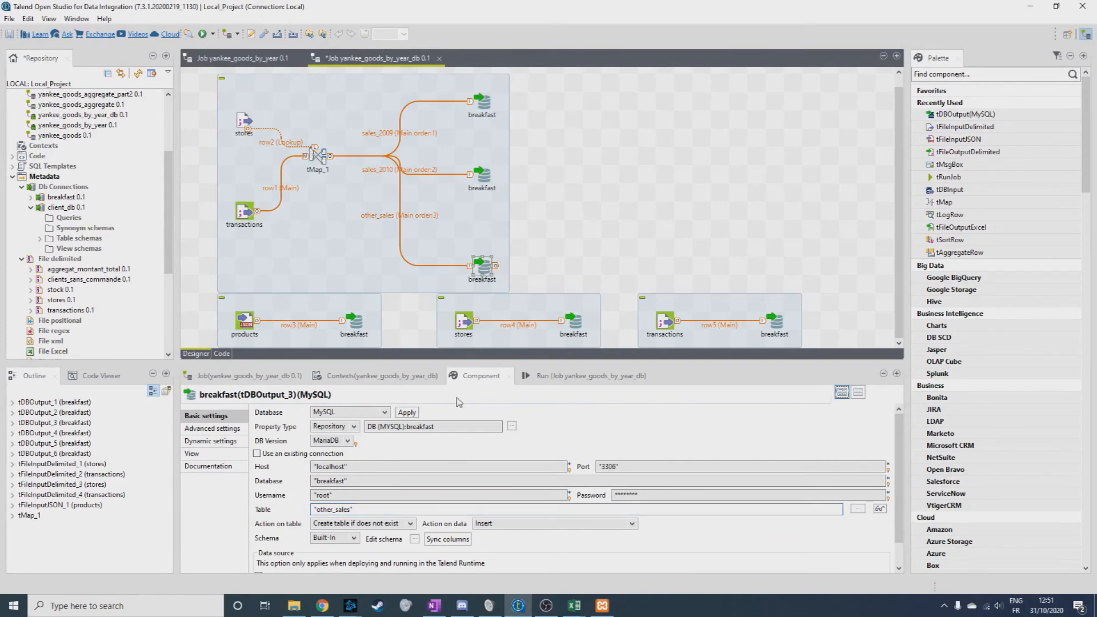
pyautogui.click(415, 539)
pyautogui.click(308, 169)
pyautogui.write('45')
pyautogui.click(312, 179)
pyautogui.write('45')
pyautogui.click(310, 190)
pyautogui.write('45')
# Set the lengths of the breakfast output columns in the other_sales schema to 45 and accept the schema.
pyautogui.click(642, 169)
pyautogui.write('45')
pyautogui.click(643, 180)
pyautogui.write('45')
pyautogui.click(597, 328)
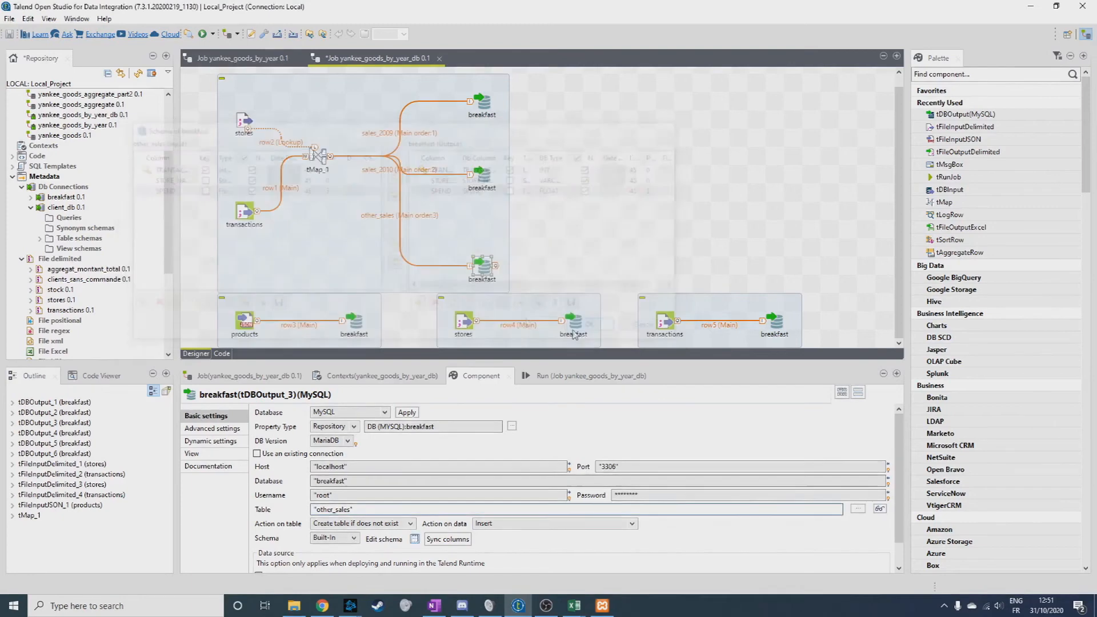
# In the schema of tDBOutput_4, set the length of all six products input columns to 45.
pyautogui.click(356, 323)
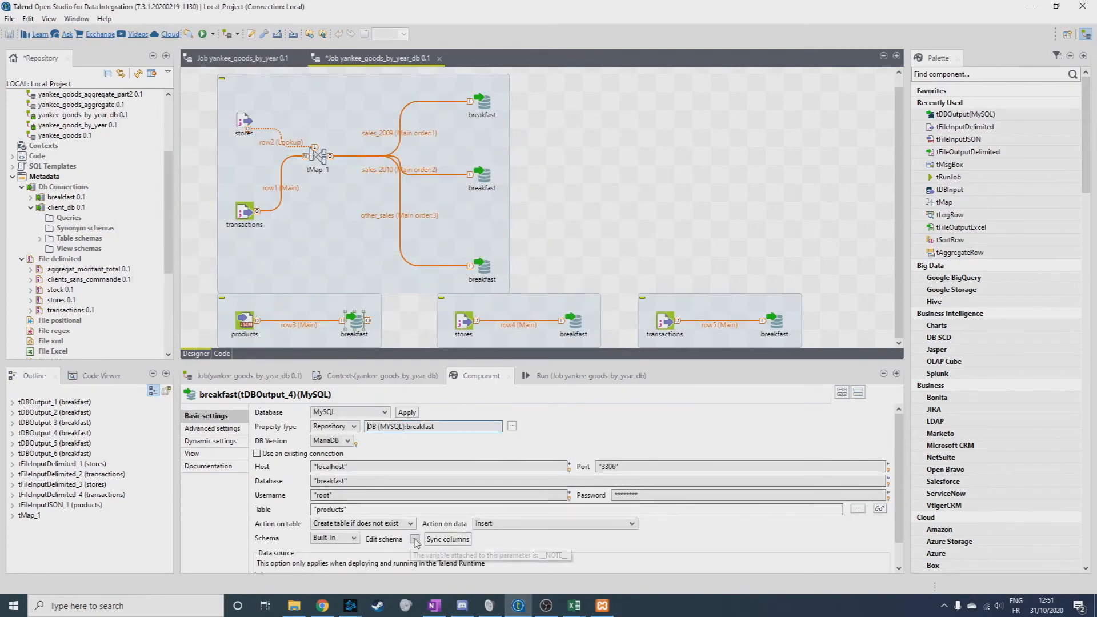
pyautogui.click(414, 540)
pyautogui.click(311, 169)
pyautogui.write('45')
pyautogui.click(312, 179)
pyautogui.write('45')
pyautogui.click(313, 191)
pyautogui.write('45')
pyautogui.click(314, 201)
pyautogui.write('45')
pyautogui.click(315, 211)
pyautogui.write('45')
pyautogui.click(314, 222)
# Set the lengths of the breakfast output columns in the products schema to 45 and accept the schema.
pyautogui.write('45')
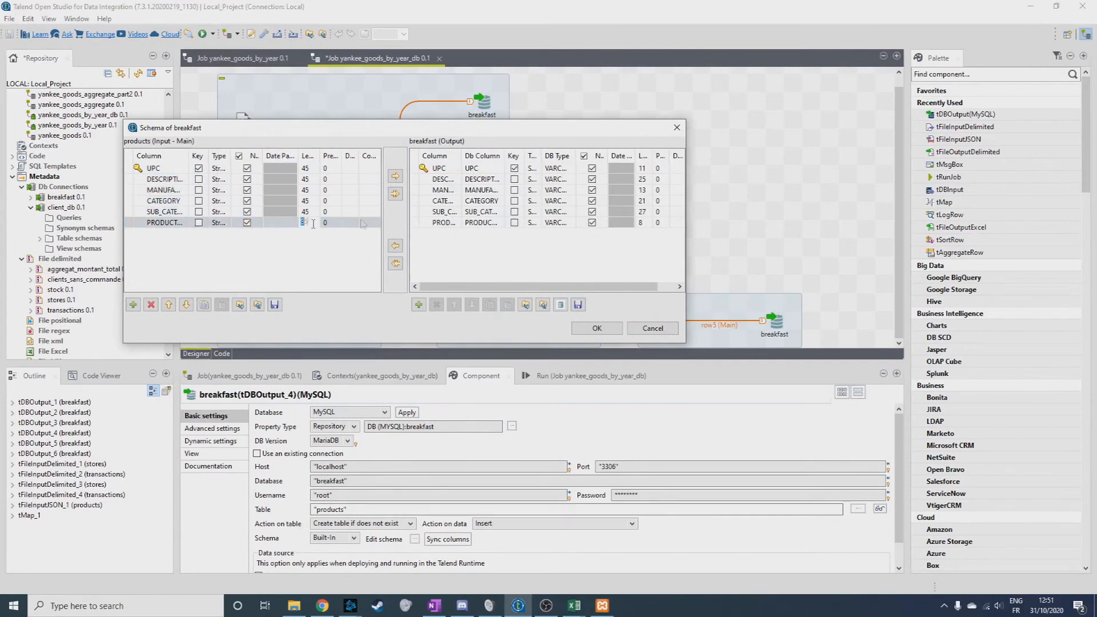
pyautogui.click(641, 168)
pyautogui.write('45')
pyautogui.click(641, 179)
pyautogui.write('45')
pyautogui.click(643, 190)
pyautogui.write('45')
pyautogui.click(643, 201)
# In the schema of tDBOutput_5, set the length of every breakfast output column for stores to 45.
pyautogui.write('45')
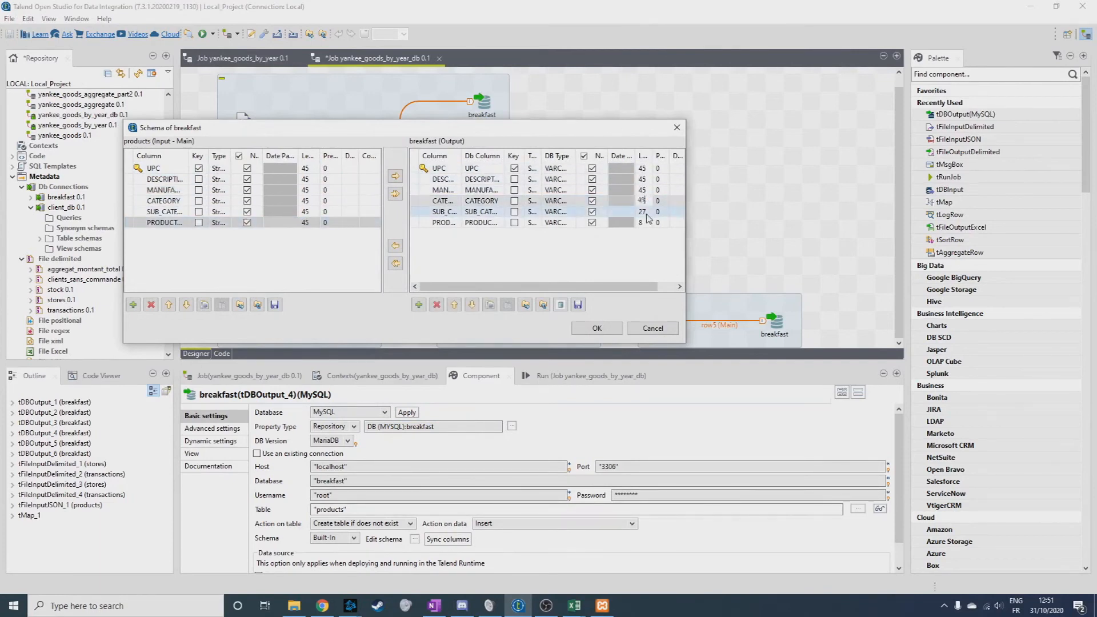
pyautogui.click(596, 328)
pyautogui.click(574, 323)
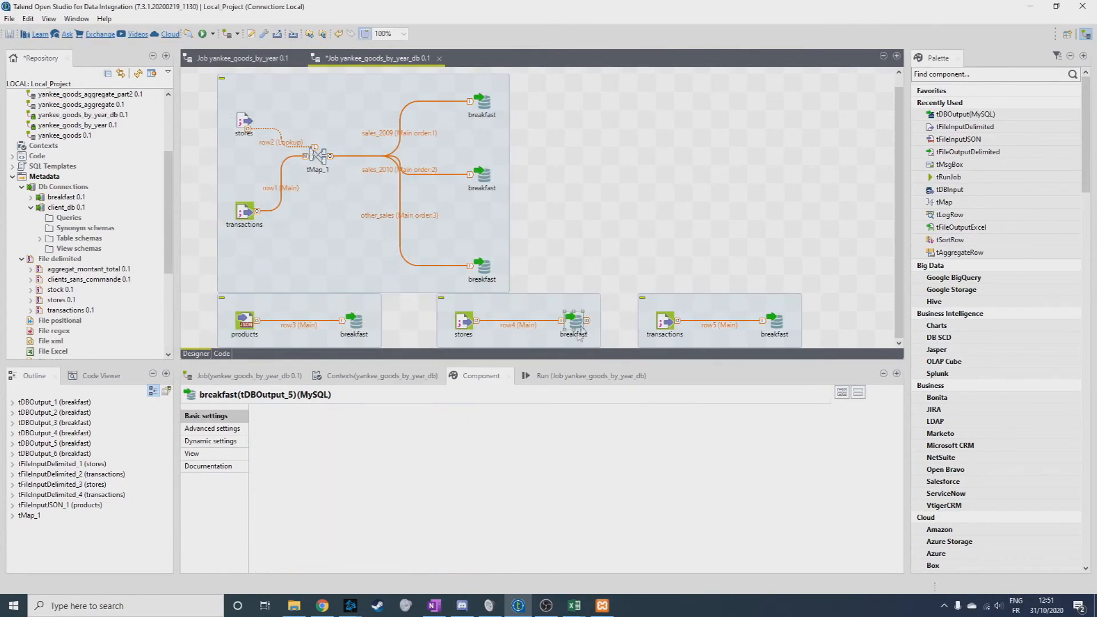
pyautogui.click(415, 538)
pyautogui.click(641, 168)
pyautogui.write('45')
pyautogui.click(642, 180)
pyautogui.write('45')
pyautogui.click(643, 190)
pyautogui.write('45')
pyautogui.click(642, 201)
pyautogui.write('45')
pyautogui.click(643, 212)
pyautogui.write('45')
pyautogui.click(642, 222)
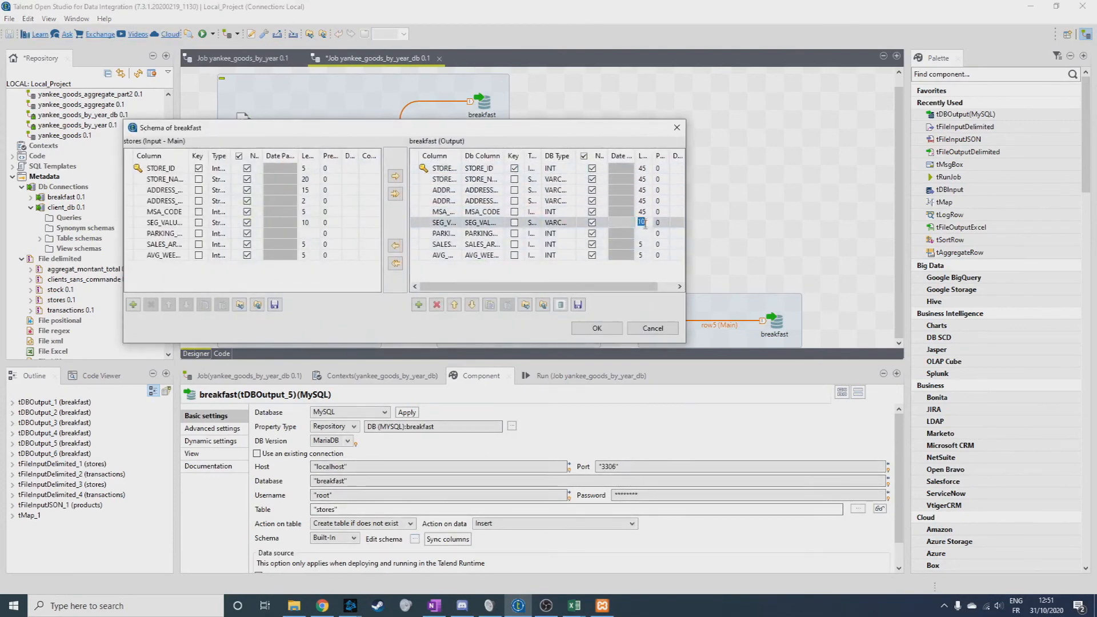
pyautogui.click(643, 246)
# Set the lengths of the stores input columns to 45 in the same schema and accept it.
pyautogui.write('45')
pyautogui.click(643, 256)
pyautogui.write('45')
pyautogui.click(311, 170)
pyautogui.write('45')
pyautogui.click(312, 180)
pyautogui.write('45')
pyautogui.click(312, 201)
pyautogui.write('45')
pyautogui.click(312, 212)
pyautogui.write('45')
pyautogui.click(311, 222)
pyautogui.write('45')
pyautogui.click(312, 234)
# In the schema of tDBOutput_6, set the lengths of the first seven transactions input columns, through HHS, to 45.
pyautogui.write('45')
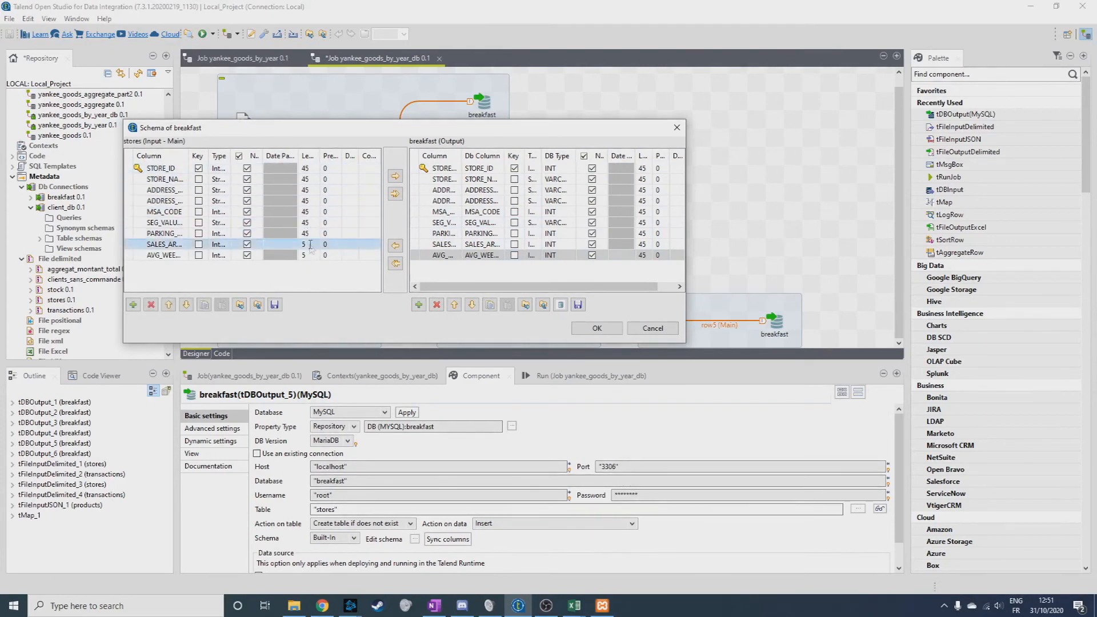
pyautogui.click(574, 330)
pyautogui.click(778, 327)
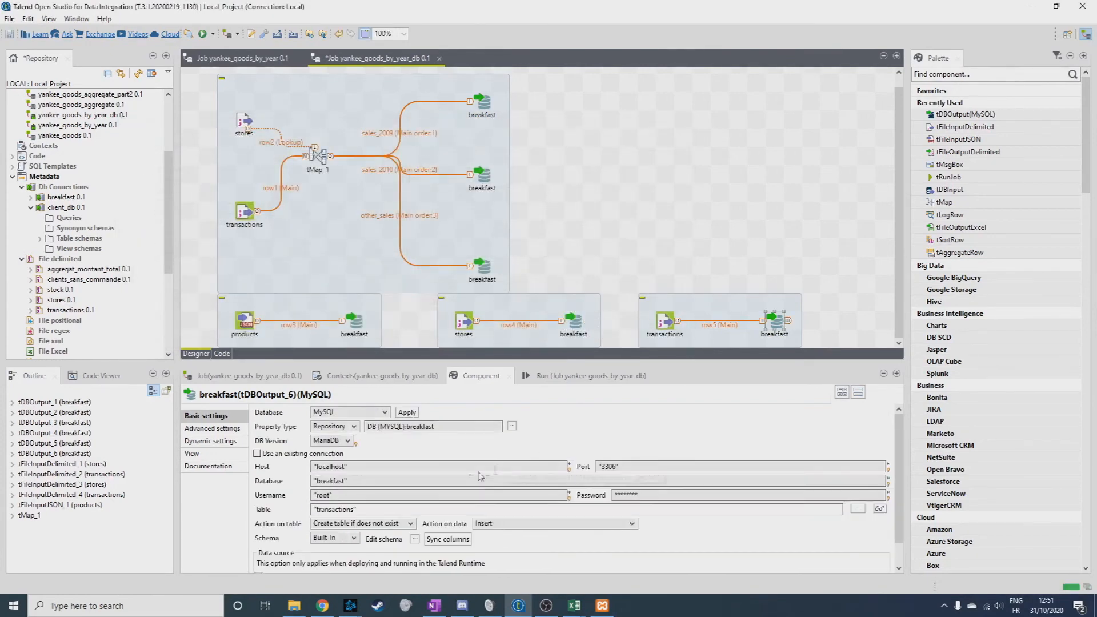
pyautogui.click(418, 540)
pyautogui.click(303, 169)
pyautogui.write('45')
pyautogui.click(303, 179)
pyautogui.write('45')
pyautogui.click(303, 191)
pyautogui.write('45')
pyautogui.click(303, 202)
pyautogui.write('45')
pyautogui.click(302, 213)
pyautogui.write('45')
pyautogui.click(303, 223)
# Set the lengths of the remaining transactions input columns, from SPEND through TPR_ONLY, to 45.
pyautogui.write('45')
pyautogui.click(302, 234)
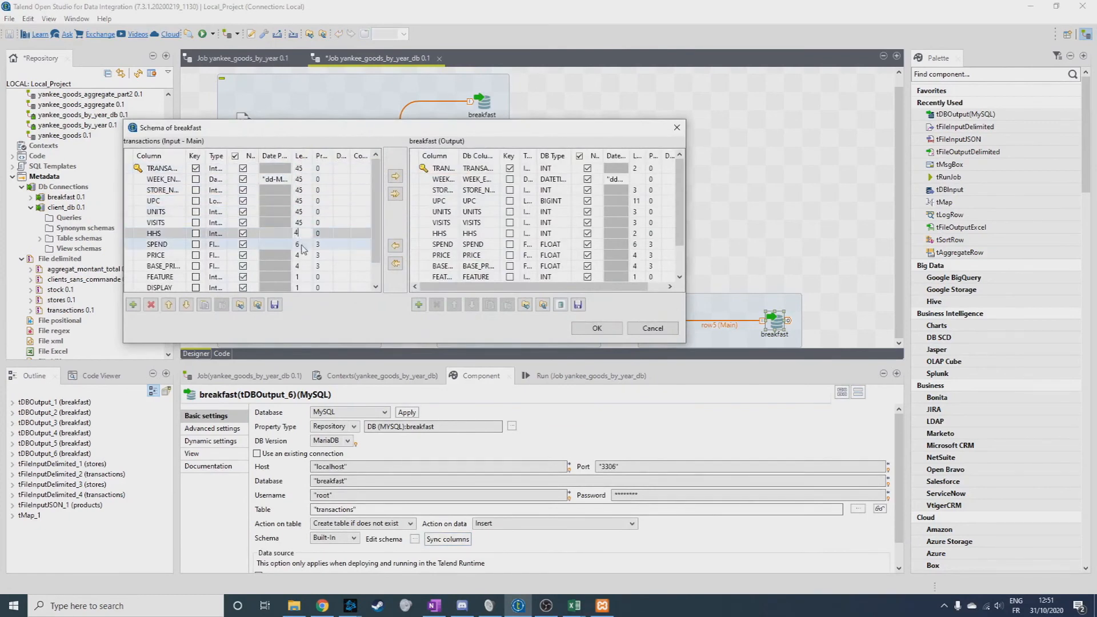
pyautogui.click(303, 267)
pyautogui.write('45')
pyautogui.click(302, 256)
pyautogui.write('45')
pyautogui.click(301, 287)
pyautogui.write('45')
pyautogui.click(301, 278)
# Set the lengths of the first seven breakfast output columns for transactions, through HHS, to 45.
pyautogui.write('45')
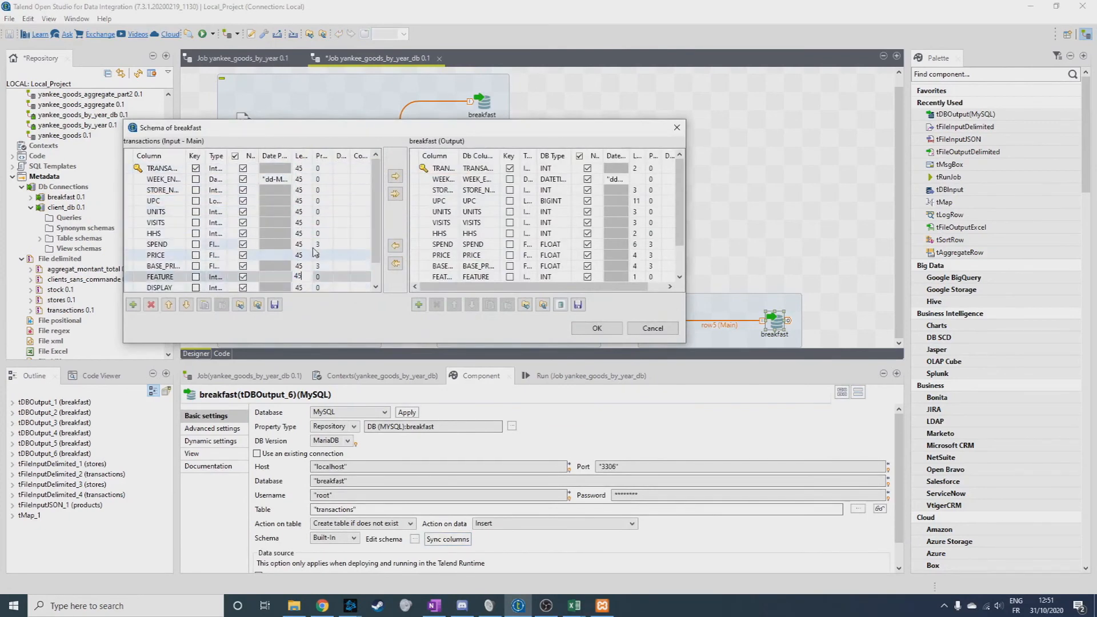
pyautogui.click(300, 277)
pyautogui.write('45')
pyautogui.click(636, 168)
pyautogui.write('45')
pyautogui.click(636, 179)
pyautogui.write('45')
pyautogui.click(635, 189)
pyautogui.write('45')
pyautogui.click(635, 201)
# Set the lengths of the remaining breakfast output columns for transactions, from SPEND onward, to 45 and accept the schema.
pyautogui.write('45')
pyautogui.click(635, 211)
pyautogui.write('45')
pyautogui.click(635, 222)
pyautogui.write('45')
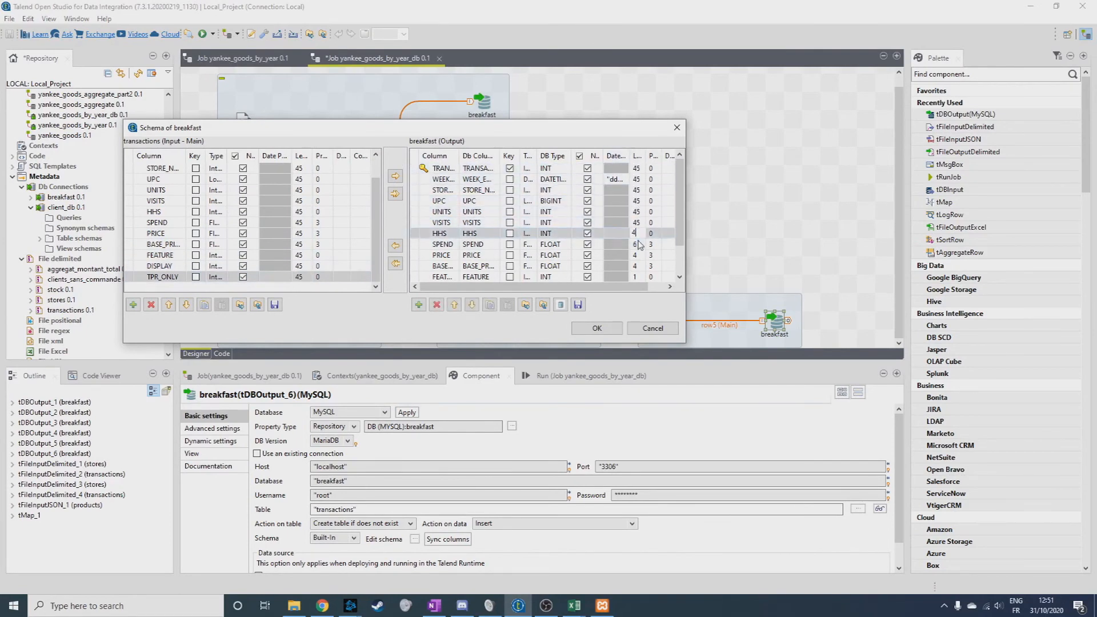
pyautogui.click(637, 257)
pyautogui.write('45')
pyautogui.click(637, 277)
pyautogui.write('45')
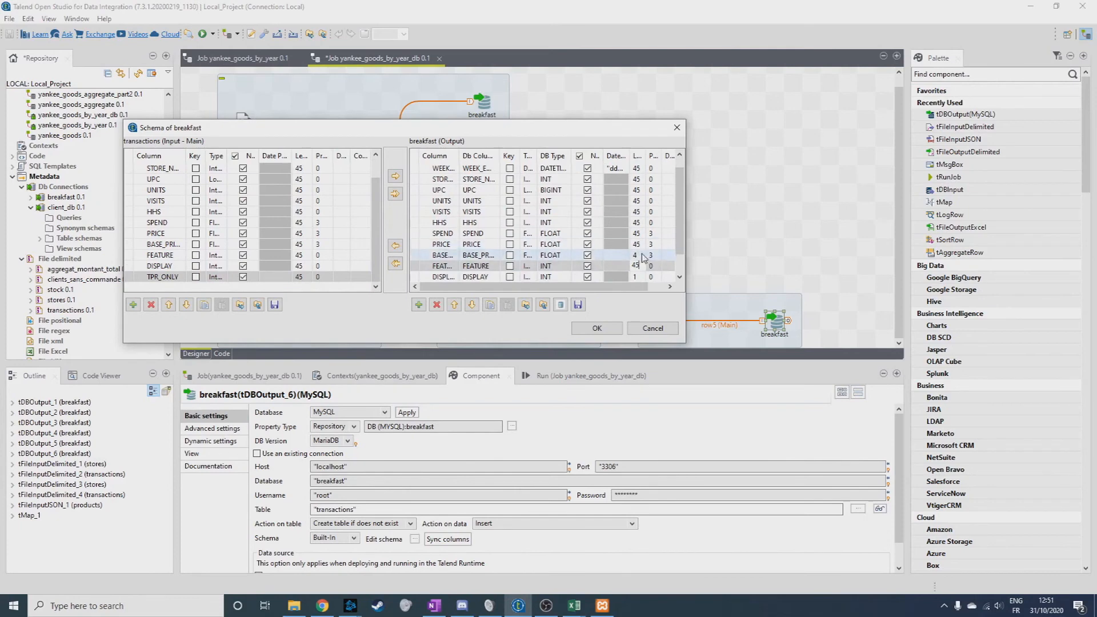
pyautogui.click(639, 256)
pyautogui.write('45')
pyautogui.scroll(-1, 641, 237)
pyautogui.click(640, 256)
pyautogui.write('45')
pyautogui.click(639, 266)
pyautogui.write('45')
pyautogui.scroll(1, 657, 267)
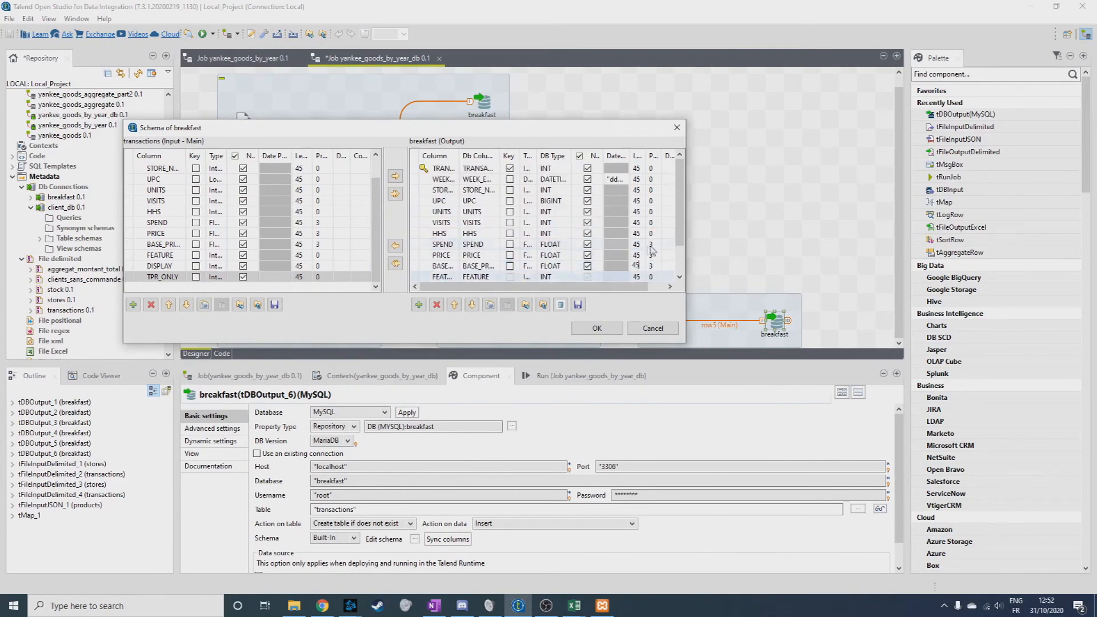
pyautogui.click(615, 332)
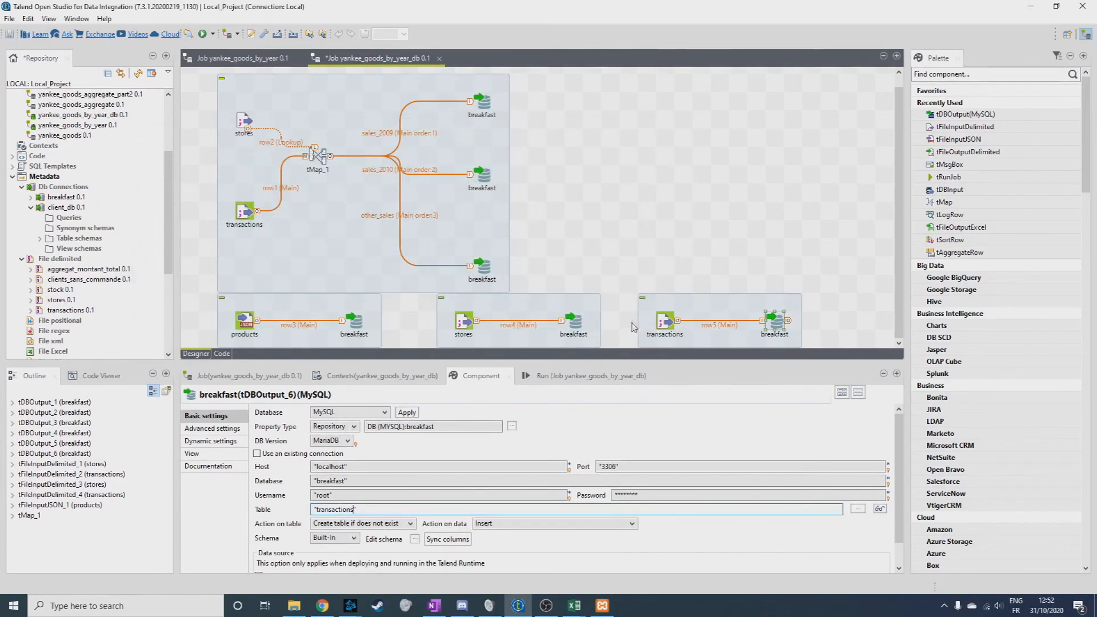
# Run the yankee_goods_by_year_db job.
pyautogui.click(577, 377)
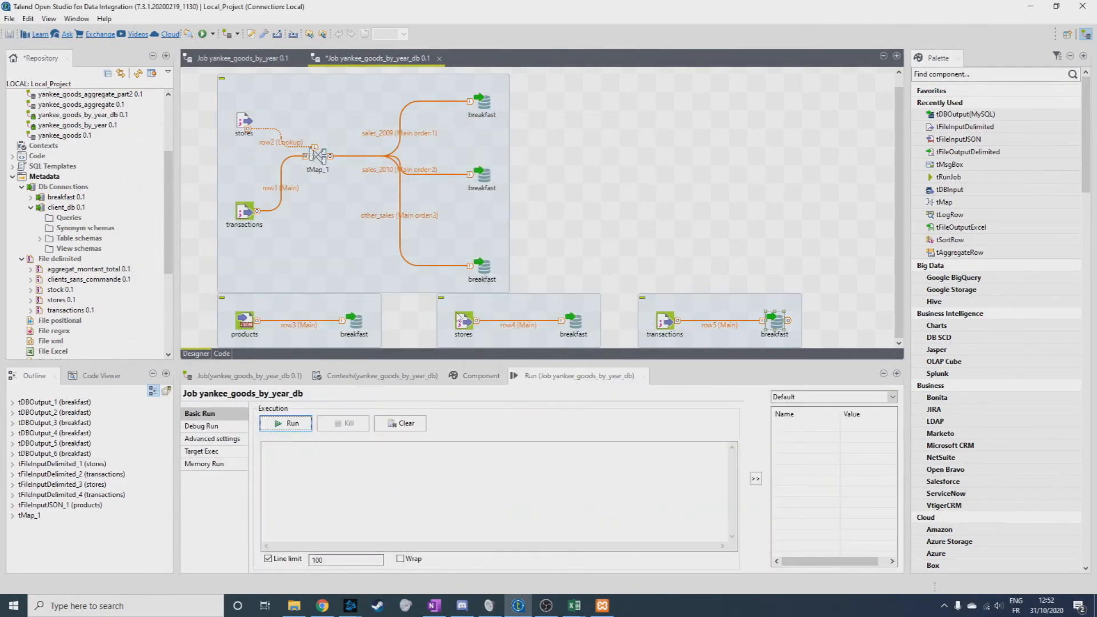
pyautogui.click(293, 424)
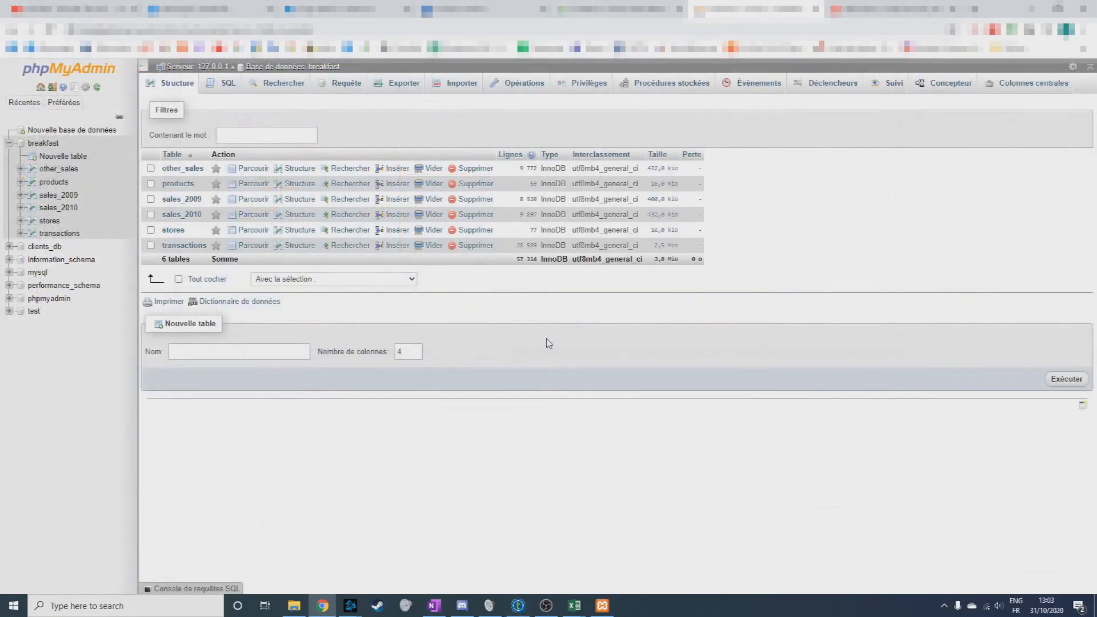
# In phpMyAdmin, browse the rows of the other_sales and sales_2009 tables in the breakfast database.
pyautogui.click(182, 168)
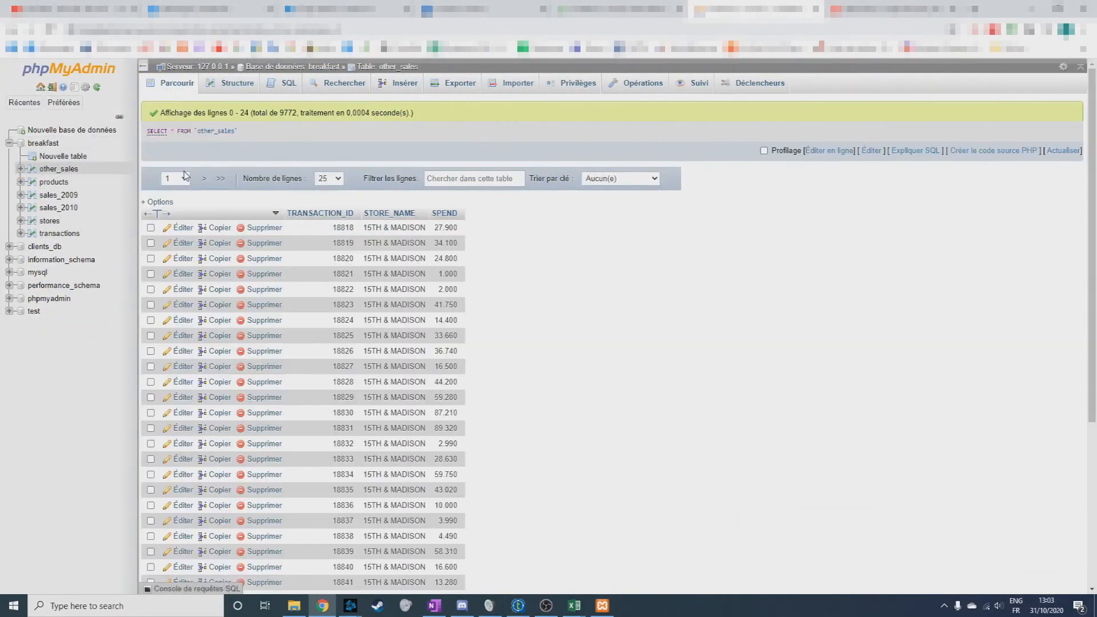
pyautogui.scroll(-3, 210, 229)
pyautogui.scroll(3, 211, 233)
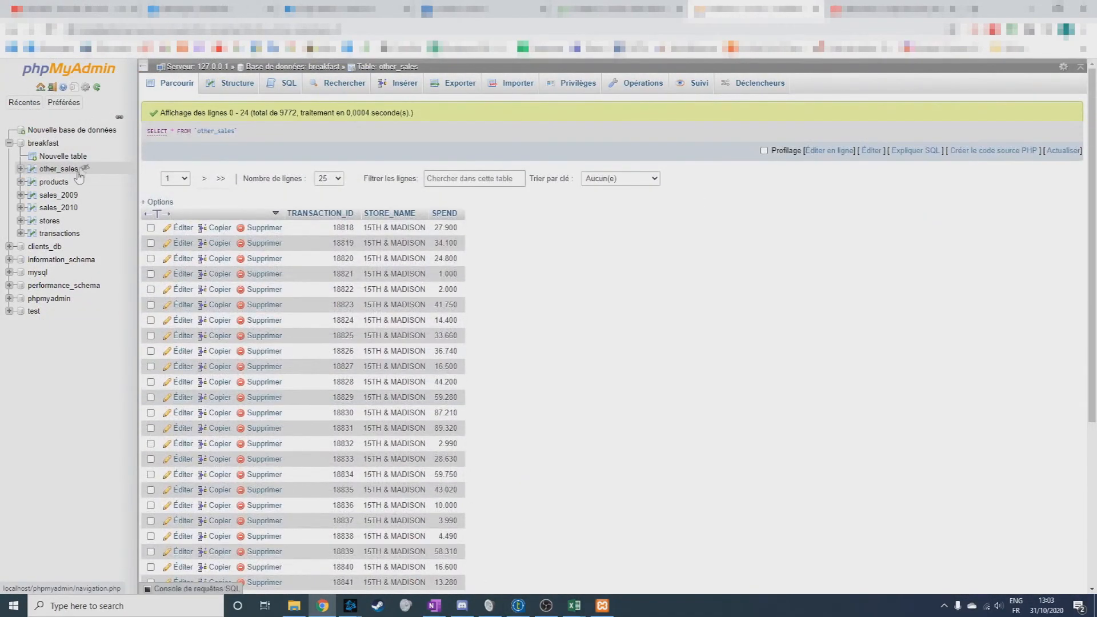
pyautogui.click(48, 144)
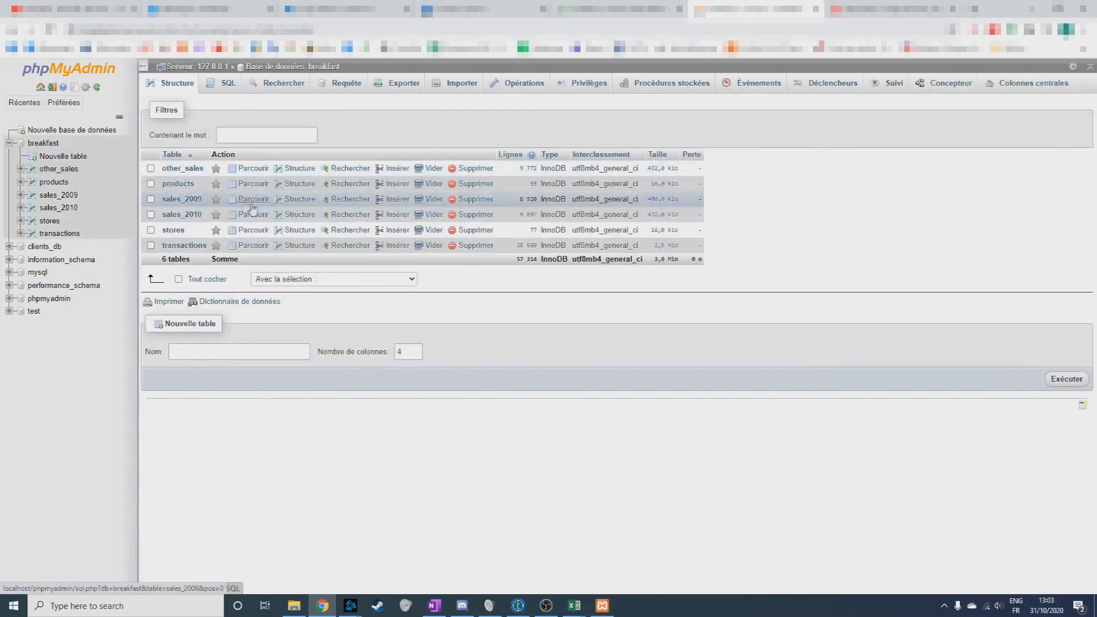
pyautogui.click(173, 194)
pyautogui.scroll(-5, 174, 223)
pyautogui.scroll(5, 174, 223)
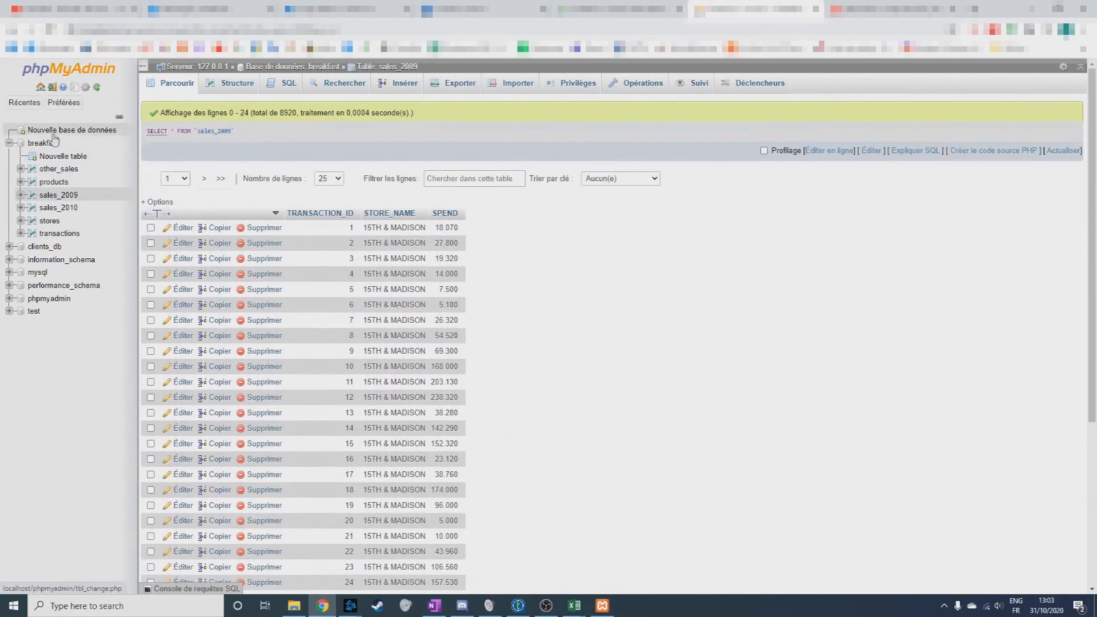
pyautogui.click(42, 143)
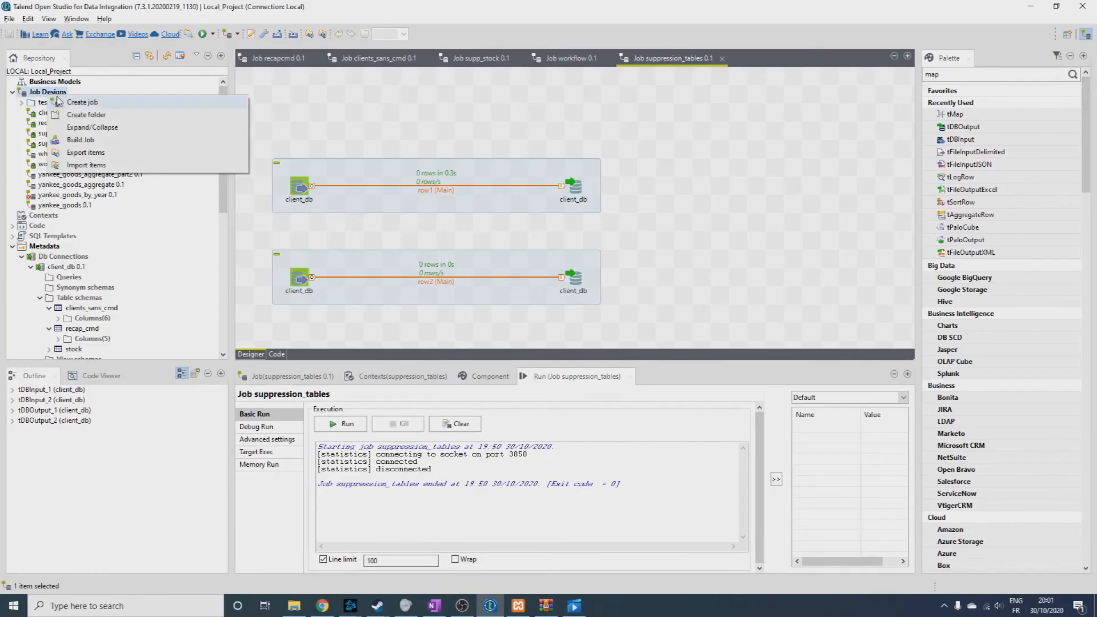
# In Talend, create a job named alimentation_stock with the purpose "exercice3" and the description "-".
pyautogui.click(135, 103)
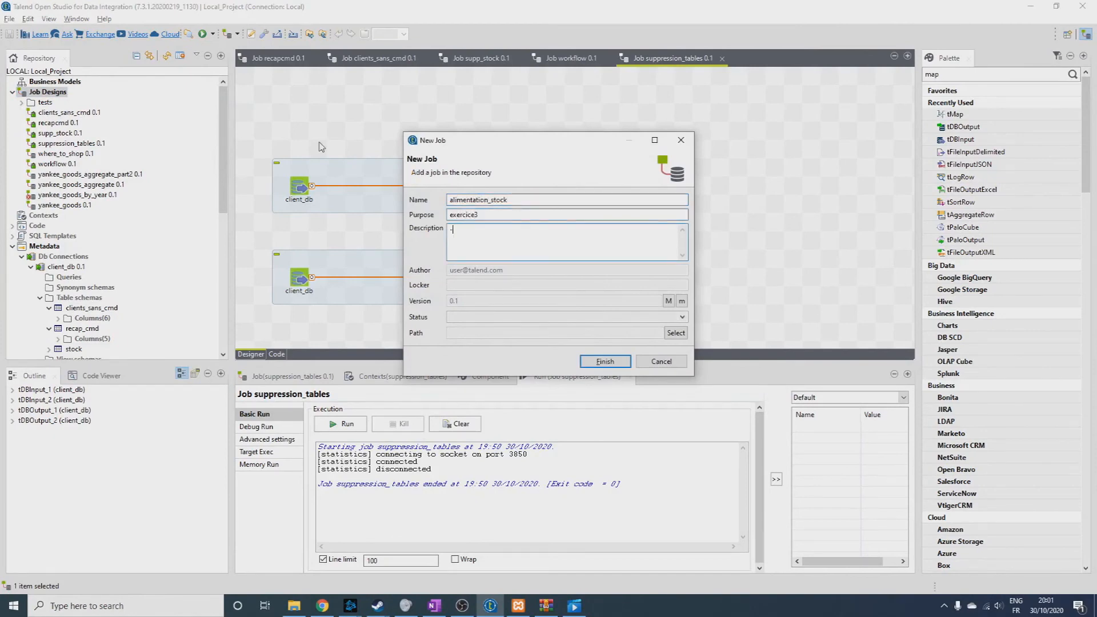
pyautogui.click(626, 365)
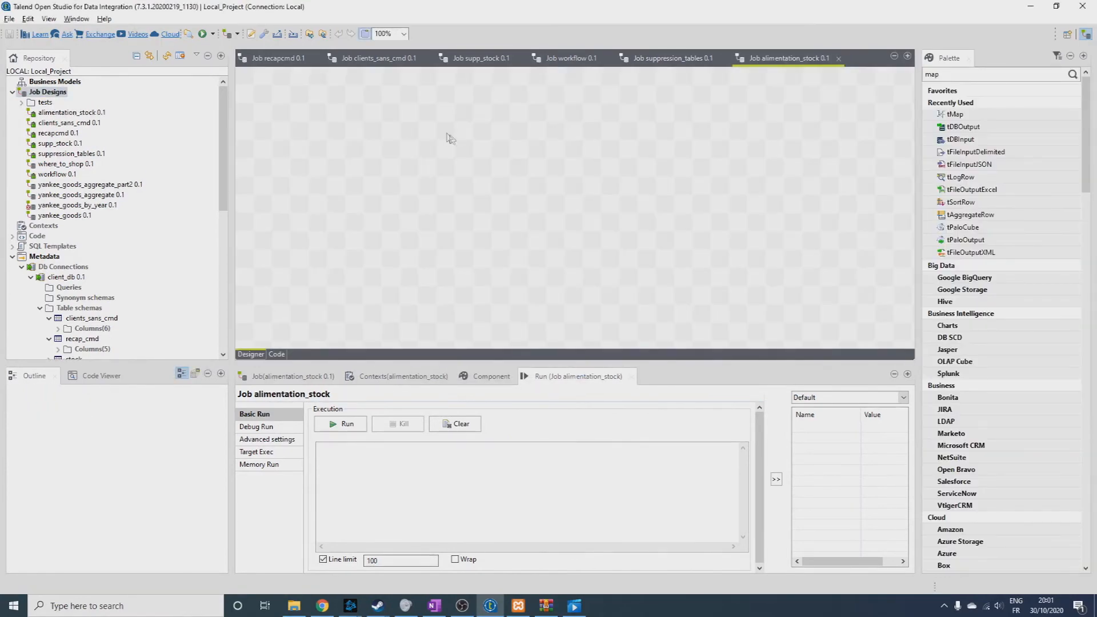
# Add the client_db connection to the job as a tDBInput(MySQL) and as a tDBOutput(MySQL), aligned side by side in one row.
pyautogui.scroll(-1, 134, 168)
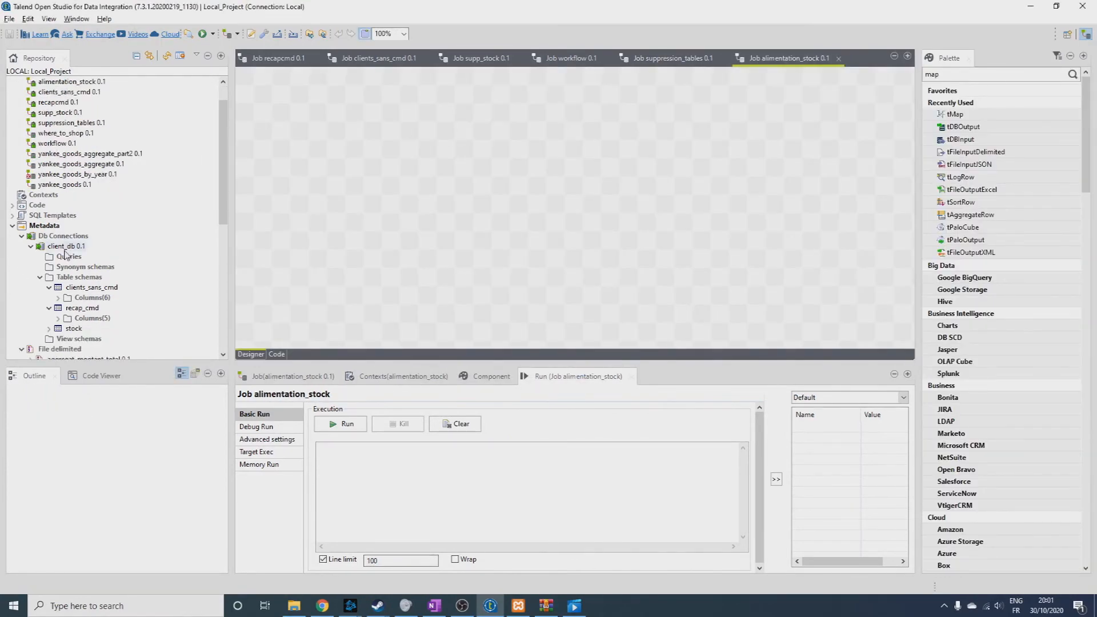
pyautogui.moveTo(66, 253); pyautogui.dragTo(306, 144)
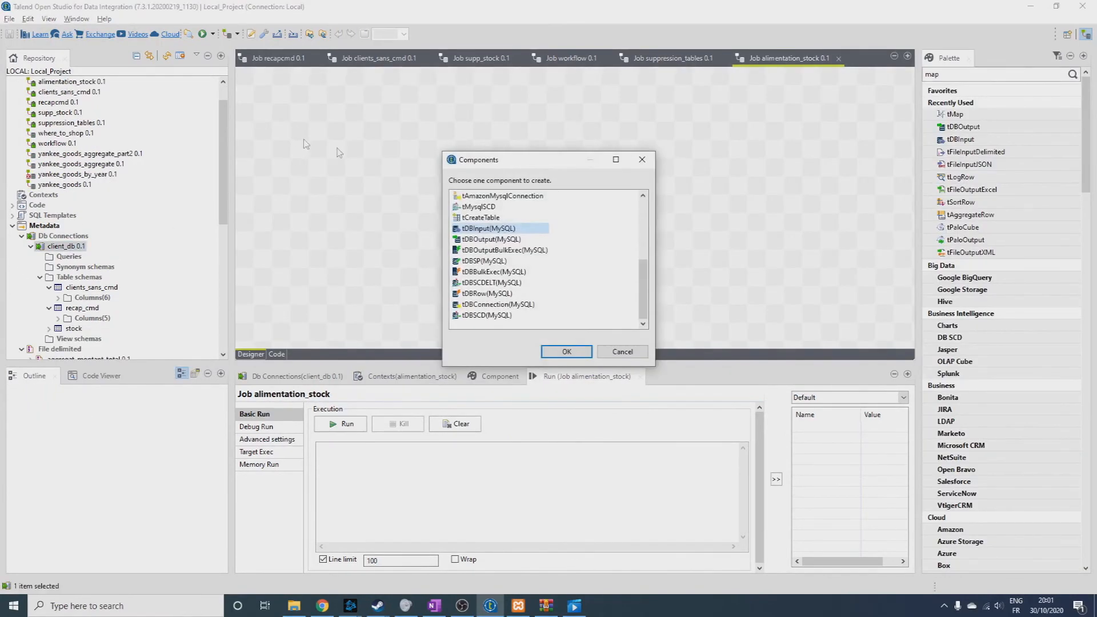
pyautogui.doubleClick(485, 229)
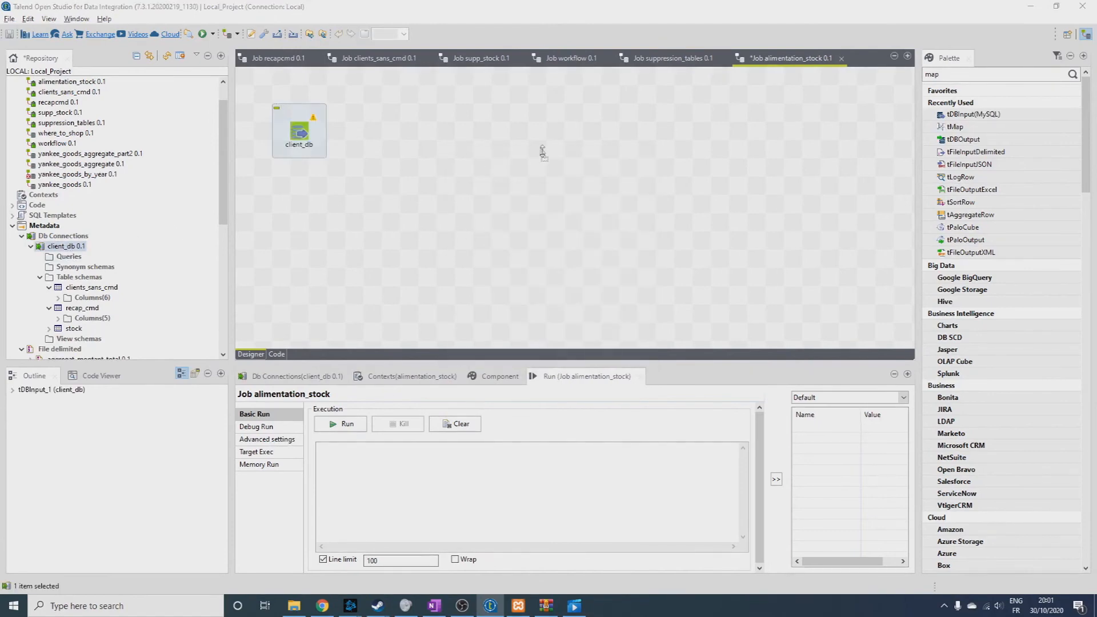
pyautogui.moveTo(543, 154); pyautogui.dragTo(541, 152)
pyautogui.doubleClick(503, 236)
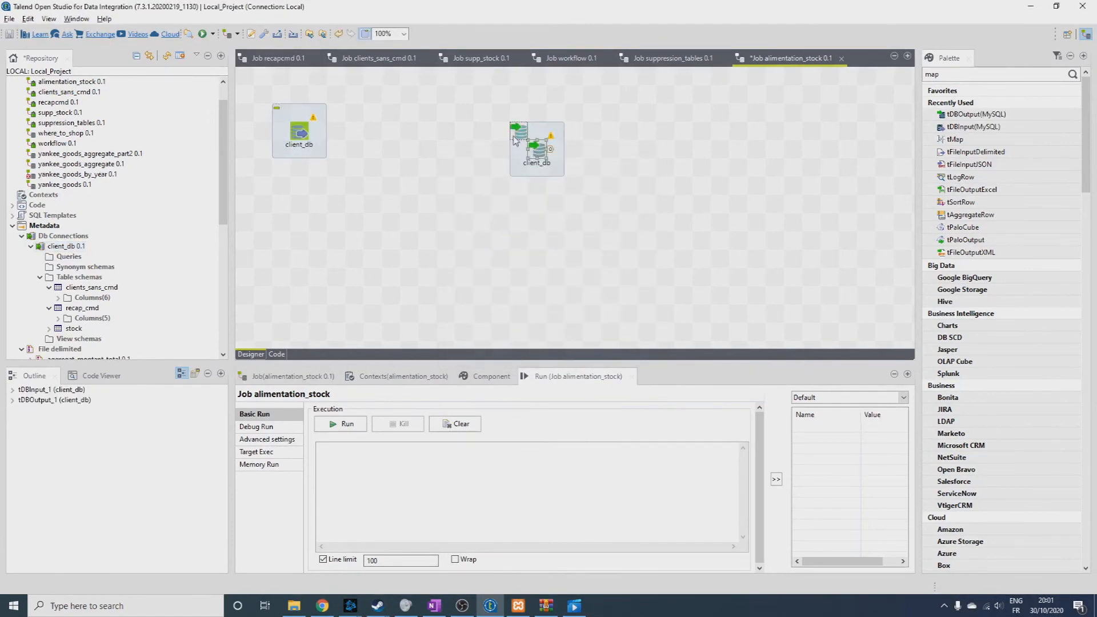
pyautogui.moveTo(521, 135); pyautogui.dragTo(520, 135)
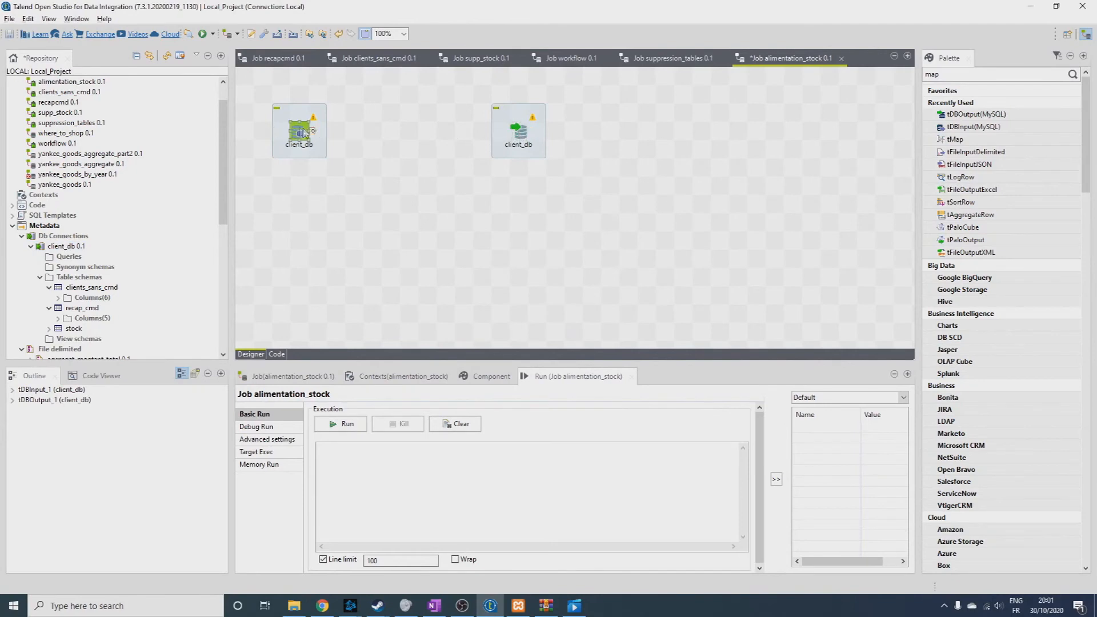
# Link the client_db input to the client_db output with a Main row and set its table to "stock" with the query "select * from stock".
pyautogui.moveTo(513, 137); pyautogui.dragTo(514, 138)
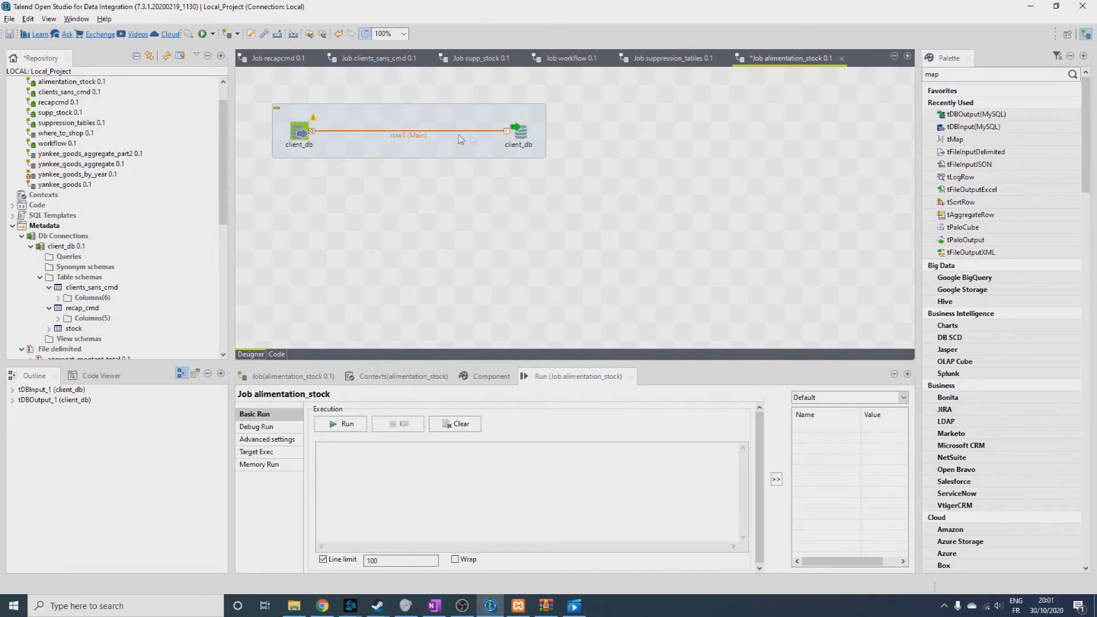
pyautogui.doubleClick(305, 133)
pyautogui.click(371, 509)
pyautogui.write('stock"')
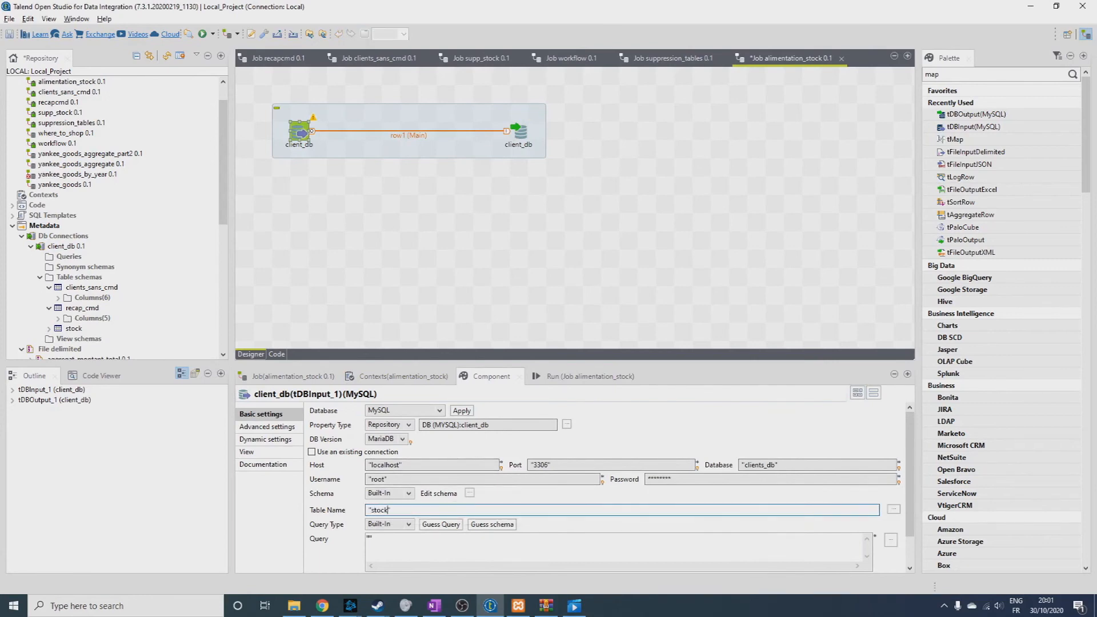
pyautogui.click(372, 540)
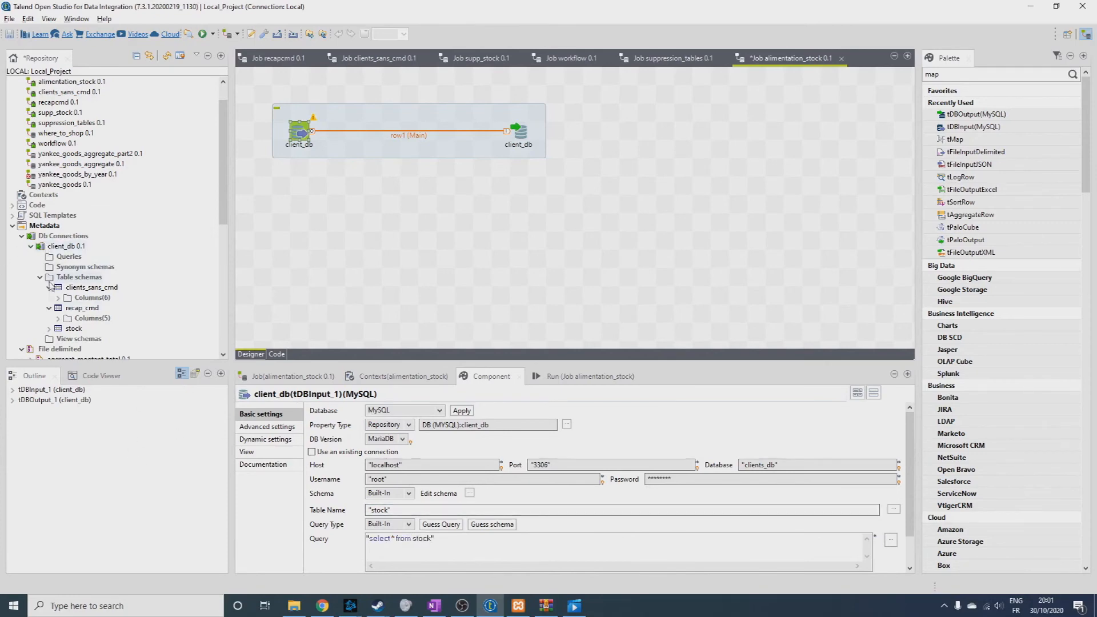
# Examine the column definitions of the stock table schema in the client_db metadata without changing it.
pyautogui.click(57, 339)
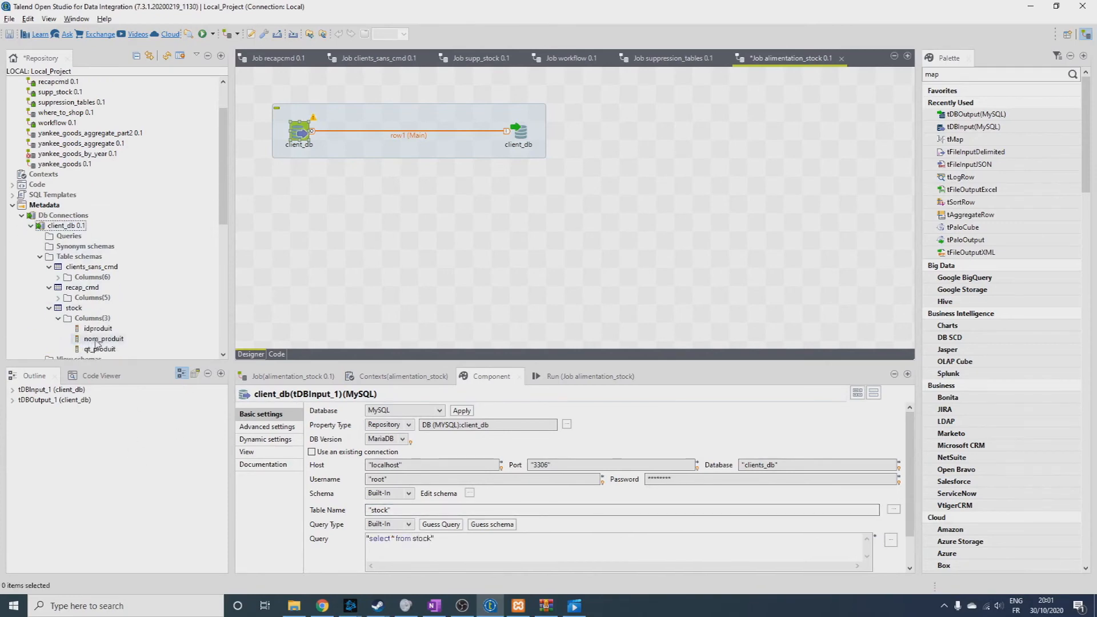
pyautogui.rightClick(96, 339)
pyautogui.click(122, 360)
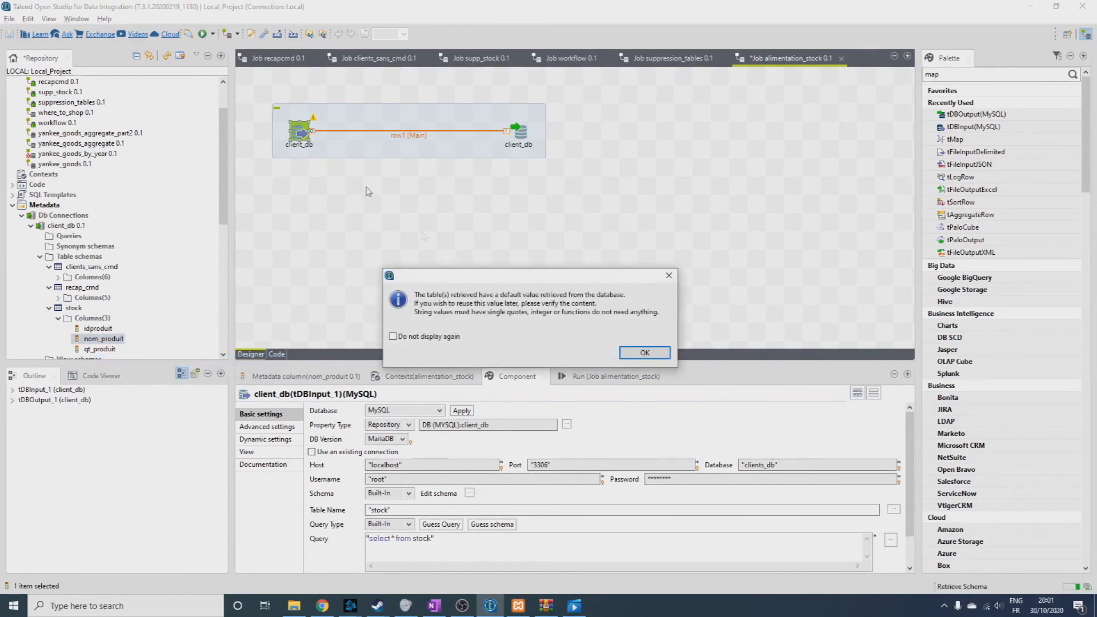
pyautogui.click(643, 353)
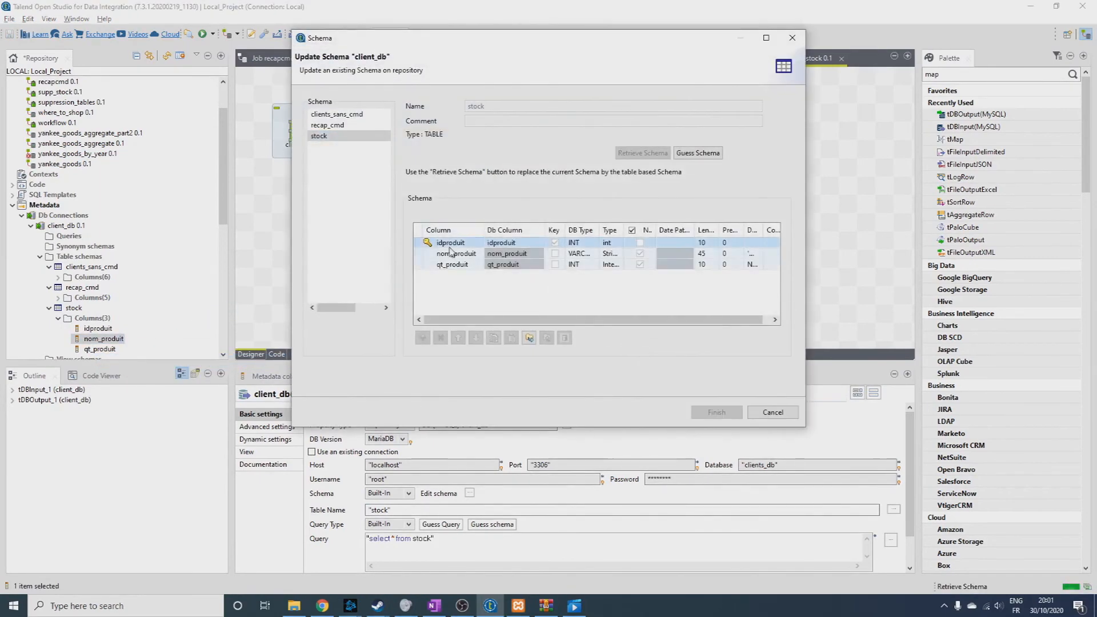
pyautogui.click(772, 412)
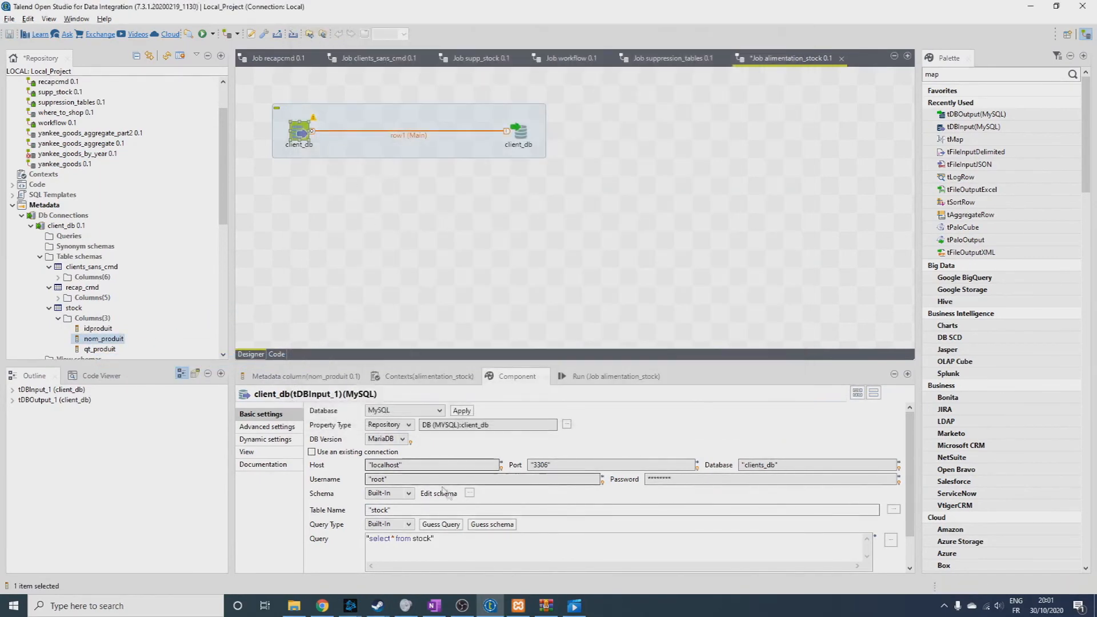
# Edit the built-in schema of the client_db input component and propagate the changes to the output.
pyautogui.click(469, 493)
pyautogui.click(280, 269)
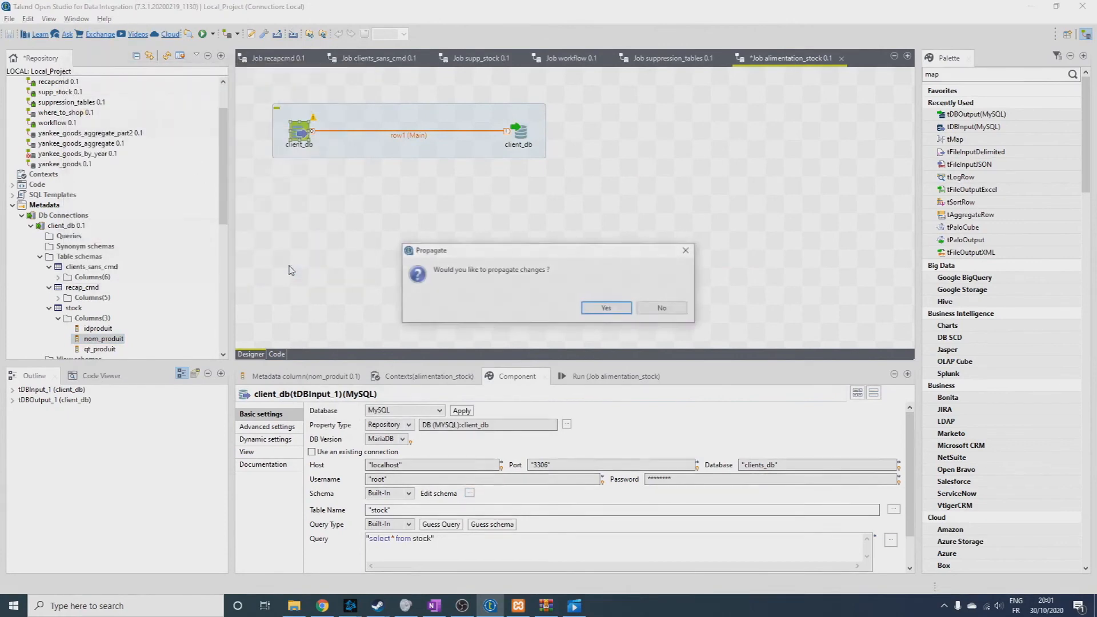
pyautogui.click(606, 311)
# Set the client_db output component's table to "stock" and its action on data to Delete.
pyautogui.click(518, 131)
pyautogui.click(381, 506)
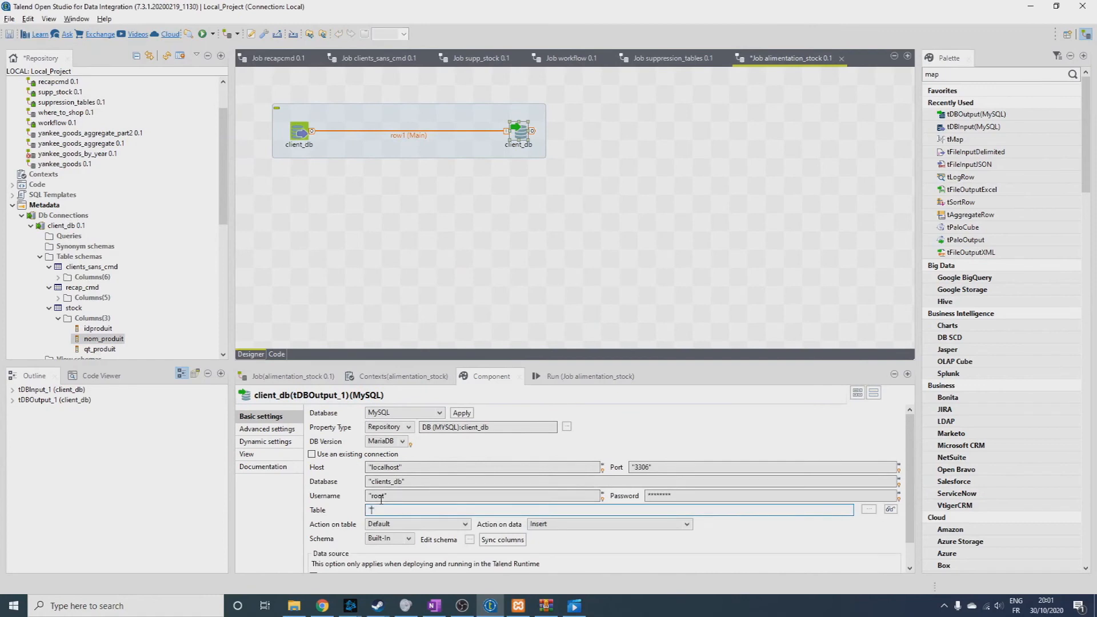
pyautogui.write('stock')
pyautogui.click(558, 522)
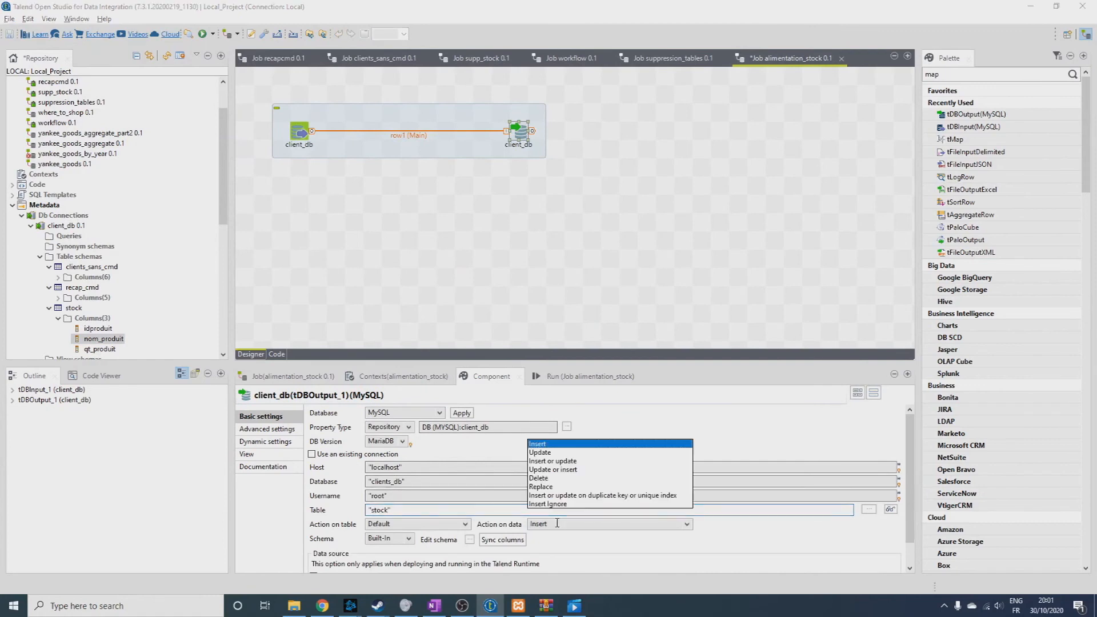
pyautogui.click(539, 479)
# Run the alimentation_stock job.
pyautogui.click(299, 136)
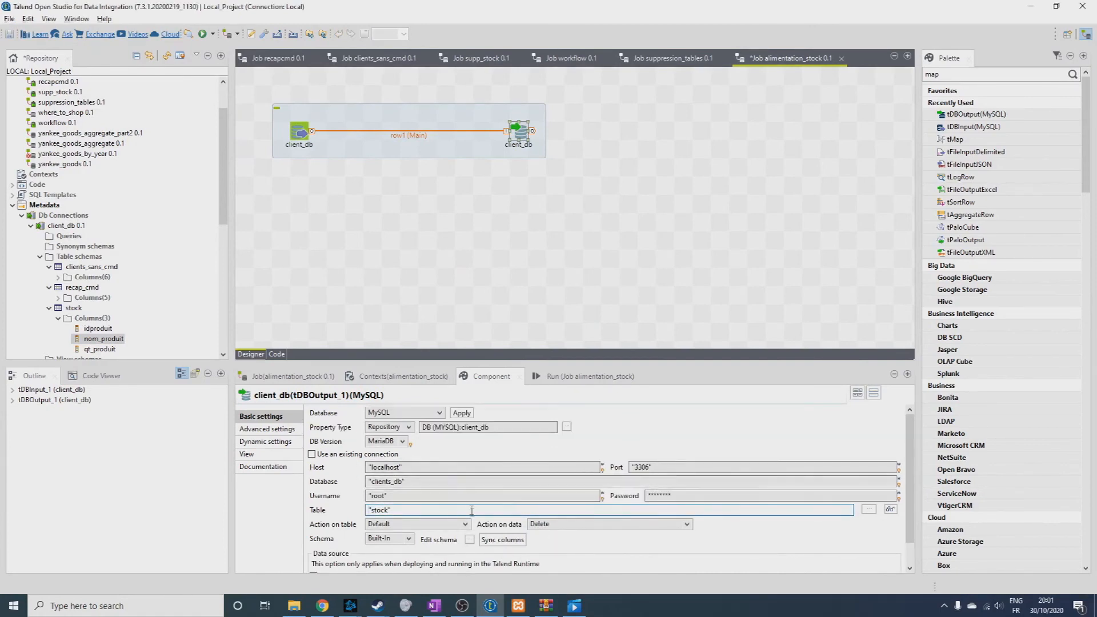
pyautogui.click(577, 376)
pyautogui.click(342, 423)
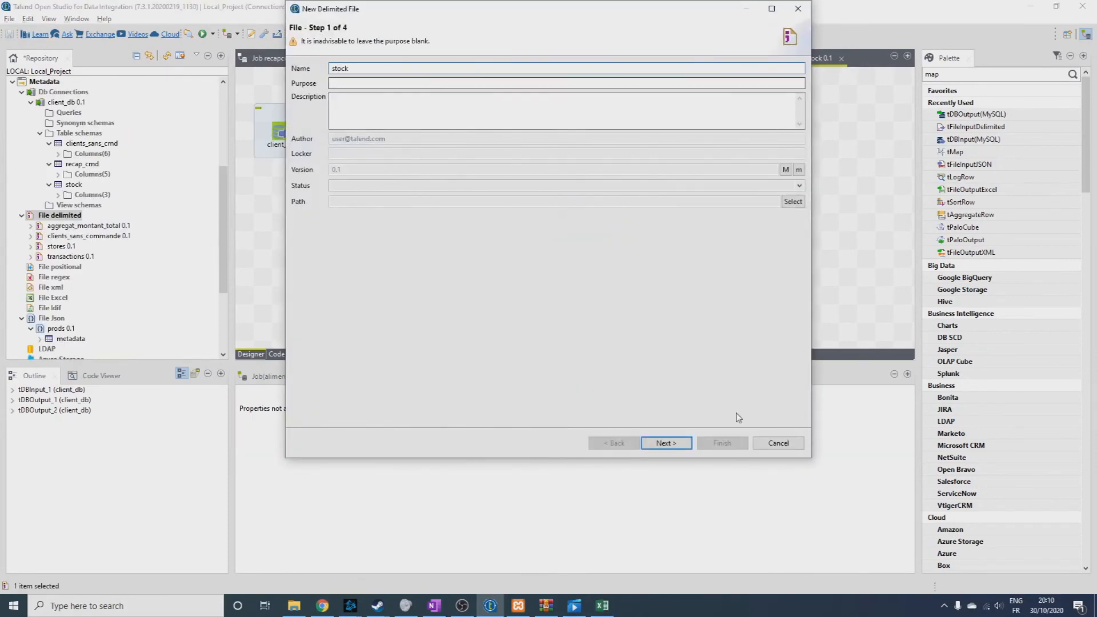
# Give the new stock delimited file metadata the purpose "exercice 3" and select the stock CSV file from OneDrive_1_30-10-2020 as its source.
pyautogui.click(417, 83)
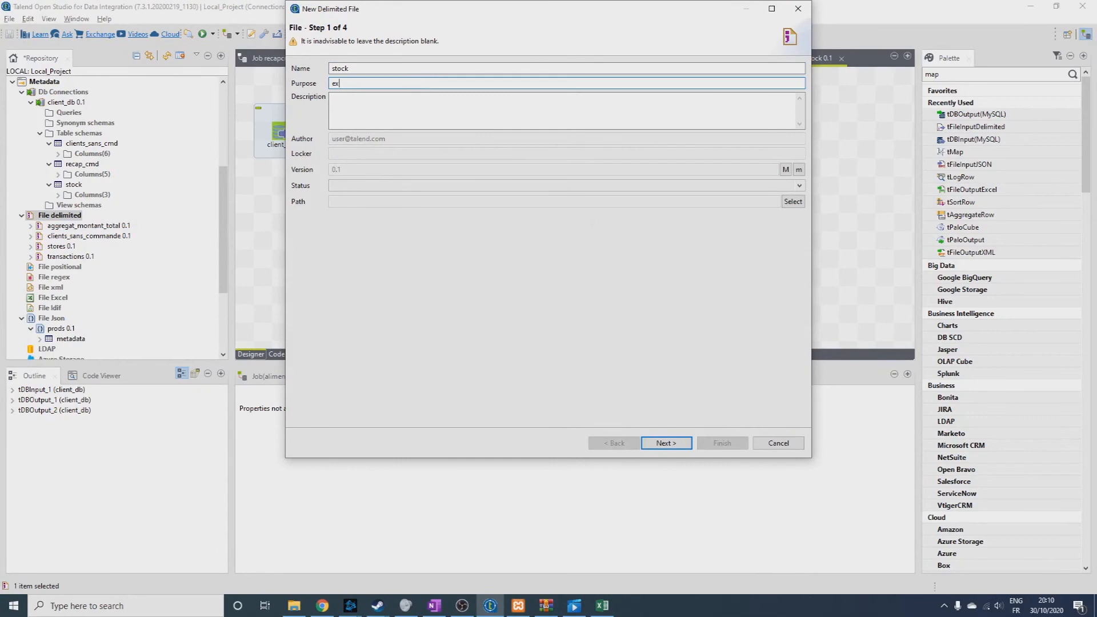
pyautogui.click(663, 442)
pyautogui.click(780, 99)
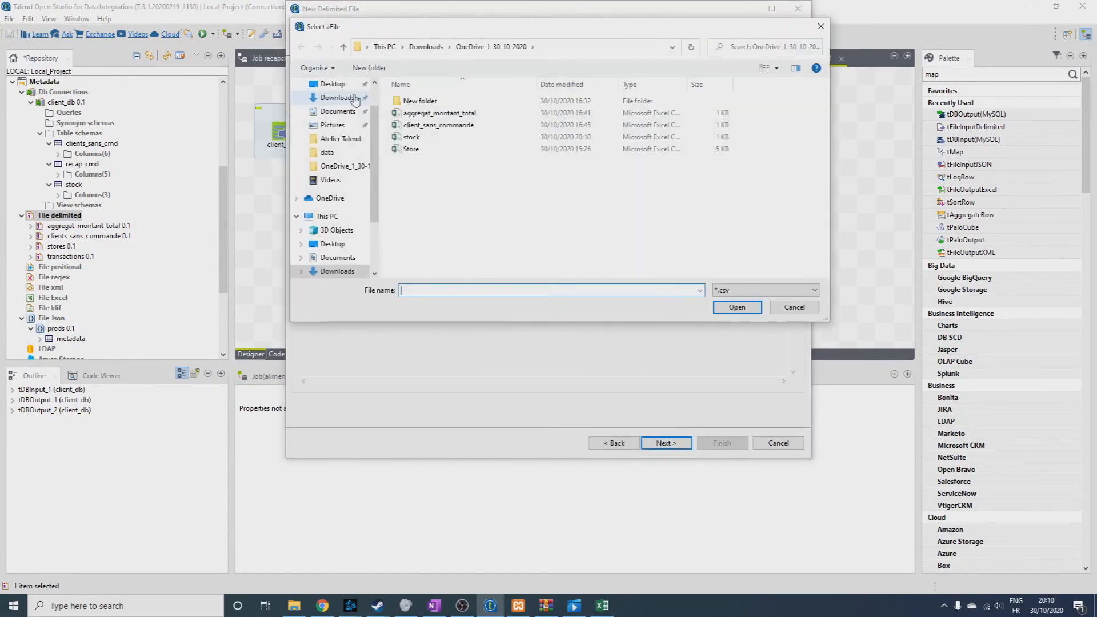
pyautogui.doubleClick(423, 137)
pyautogui.click(690, 444)
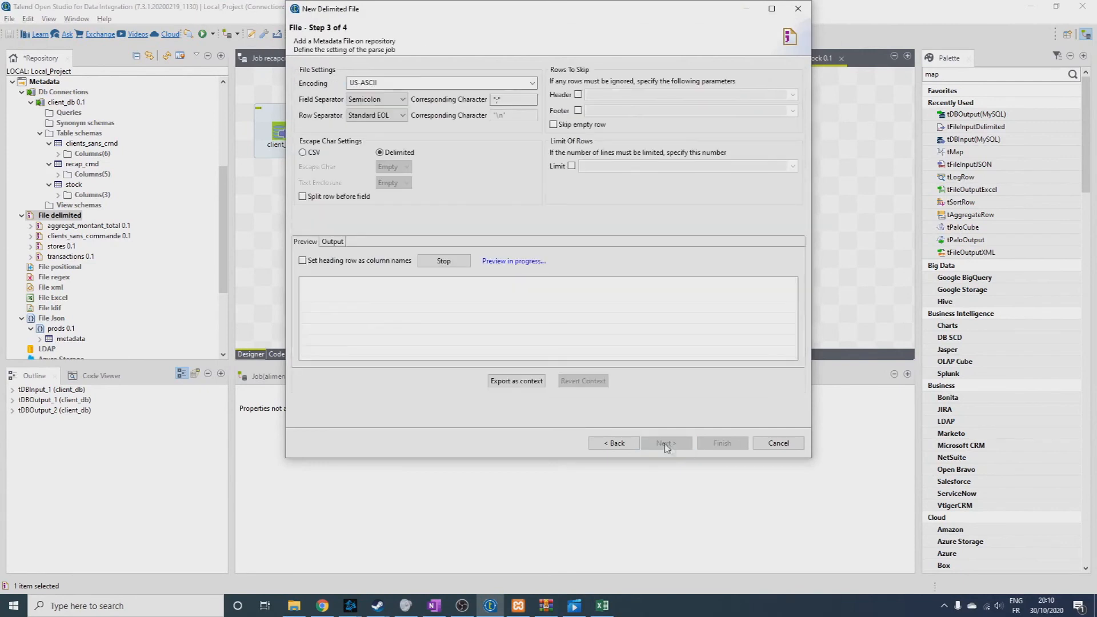
# Parse the stock file with a comma separator and the heading row as column names, and create its metadata with idproduit as key.
pyautogui.click(363, 100)
pyautogui.click(361, 110)
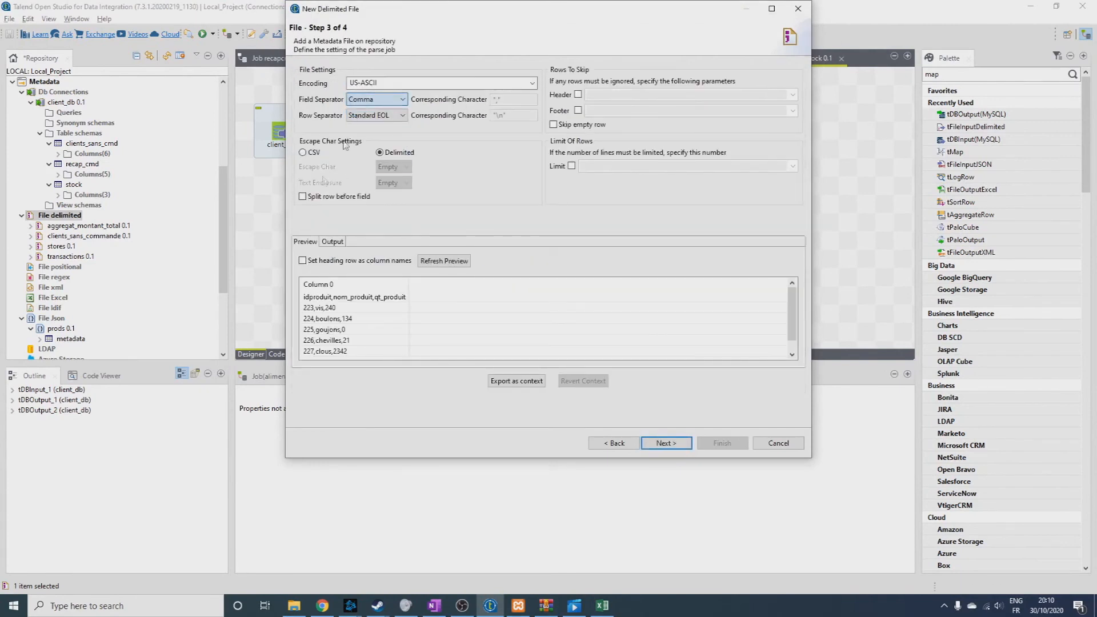
pyautogui.click(303, 260)
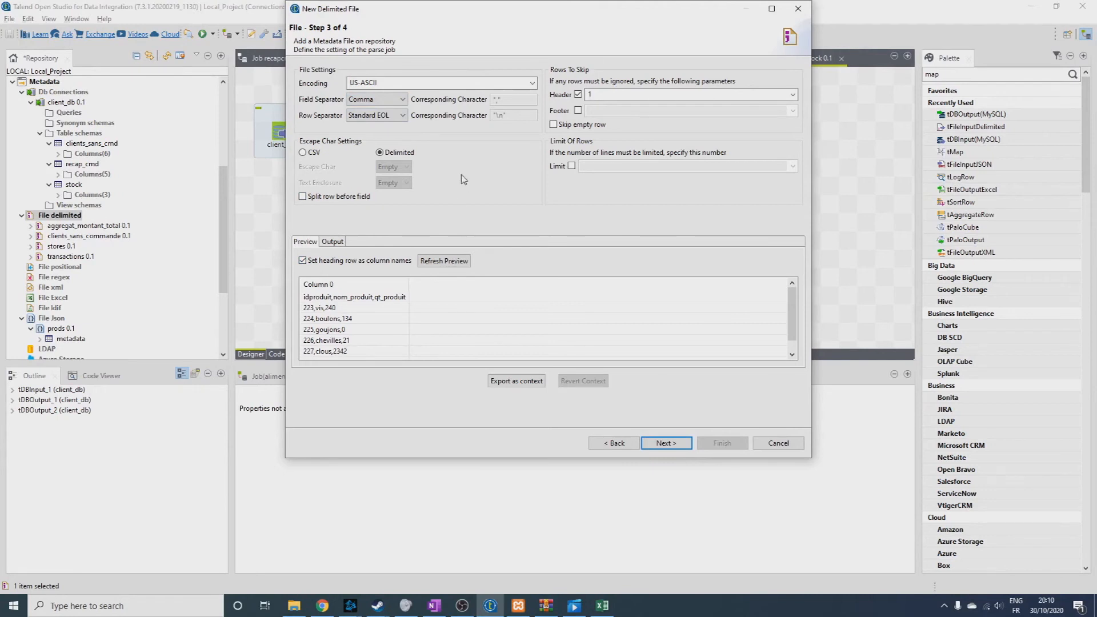
pyautogui.click(467, 264)
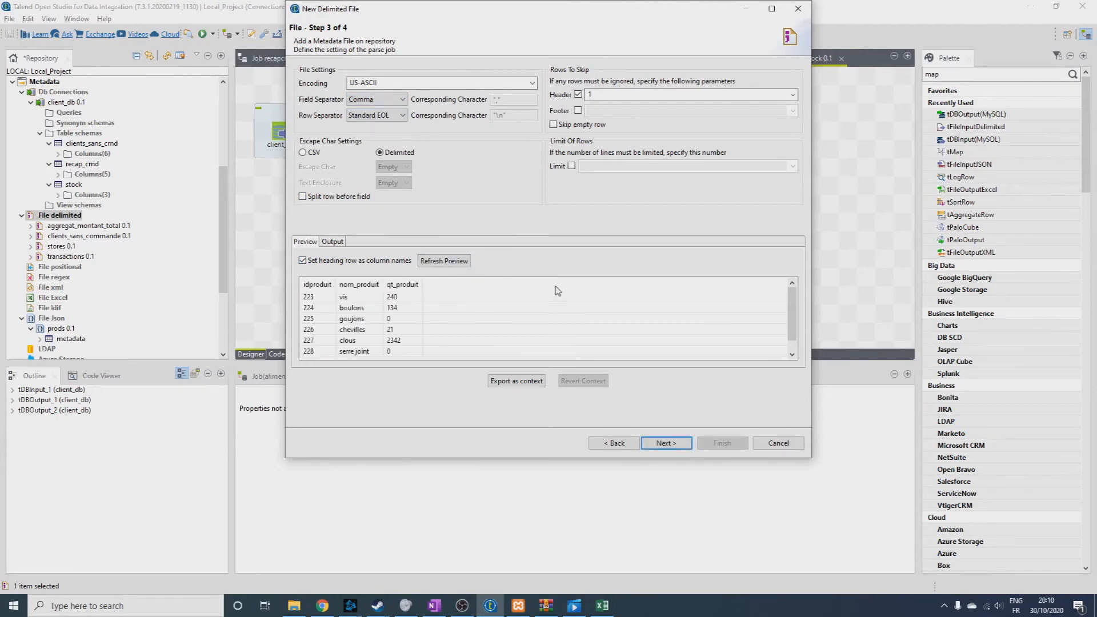
pyautogui.click(665, 439)
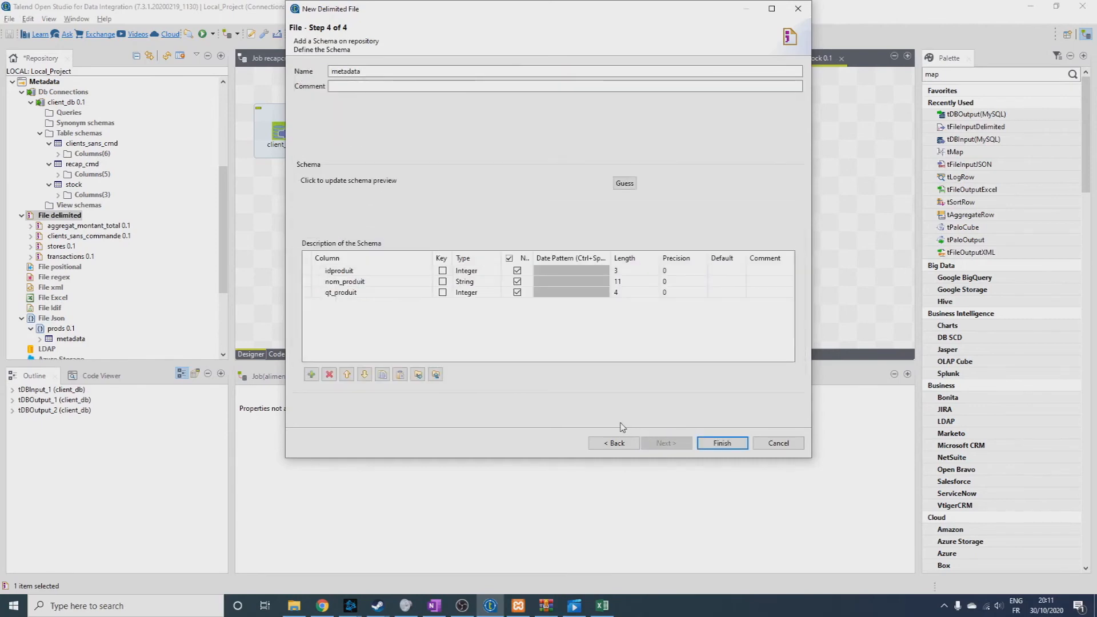
pyautogui.click(442, 270)
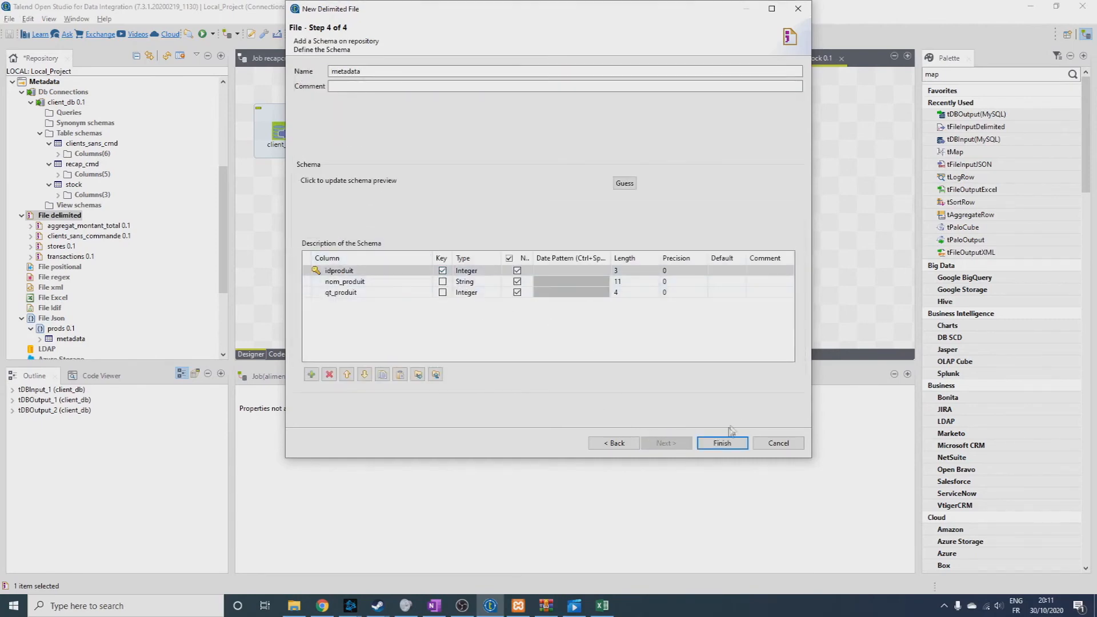
pyautogui.click(722, 443)
# Below the first subjob, add the stock file as tFileInputDelimited and link it to a new client_db tDBOutput(MySQL) writing to table "stock".
pyautogui.moveTo(60, 246); pyautogui.dragTo(362, 233)
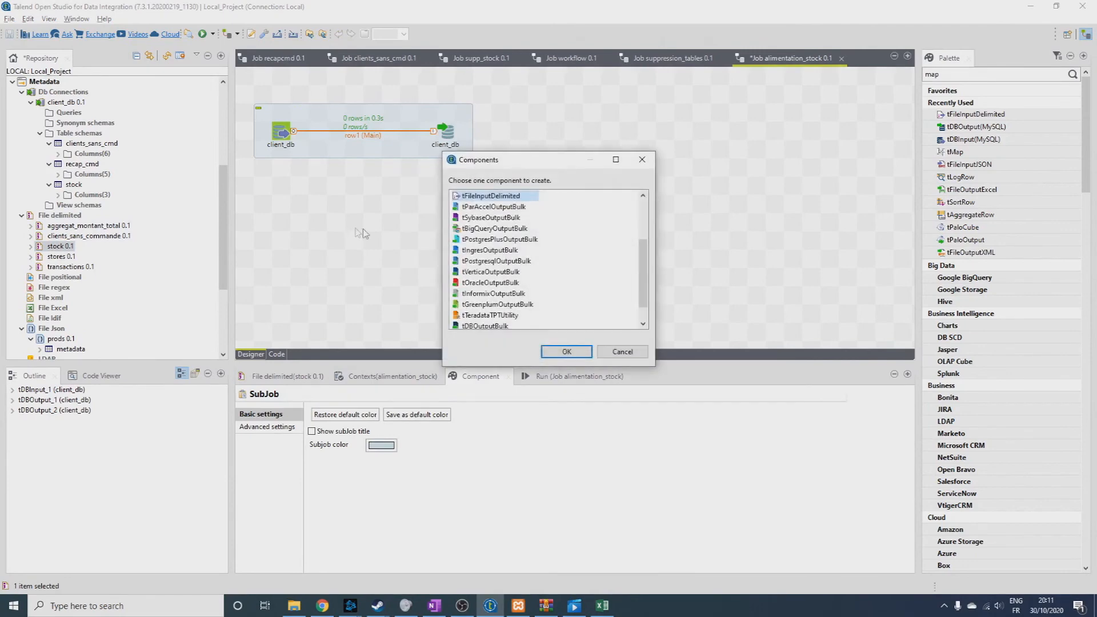
pyautogui.click(565, 349)
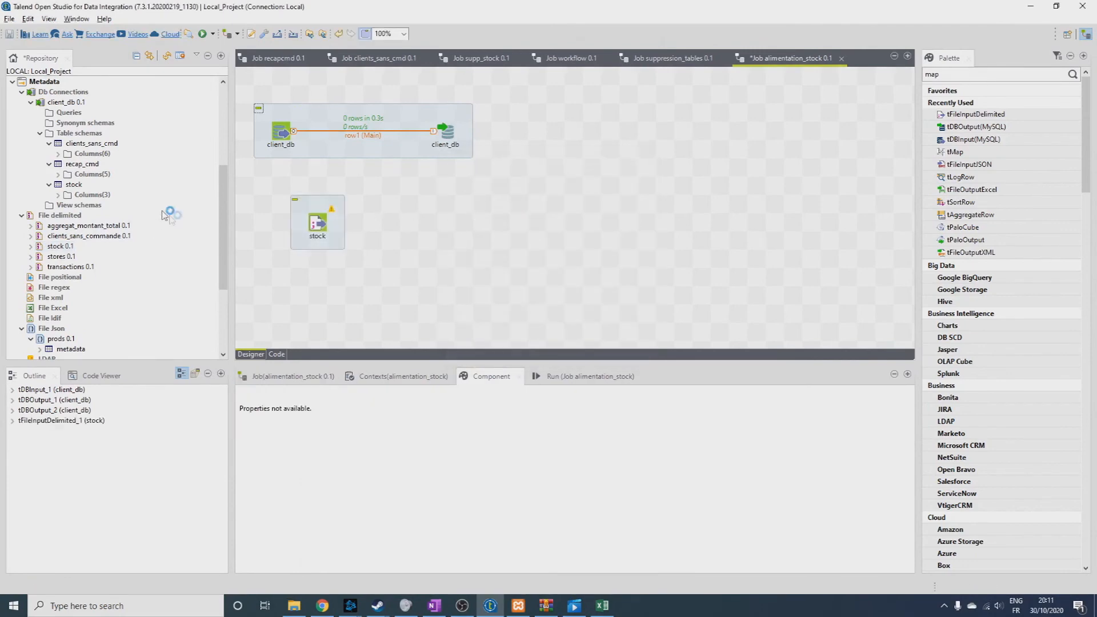
pyautogui.moveTo(65, 103); pyautogui.dragTo(499, 229)
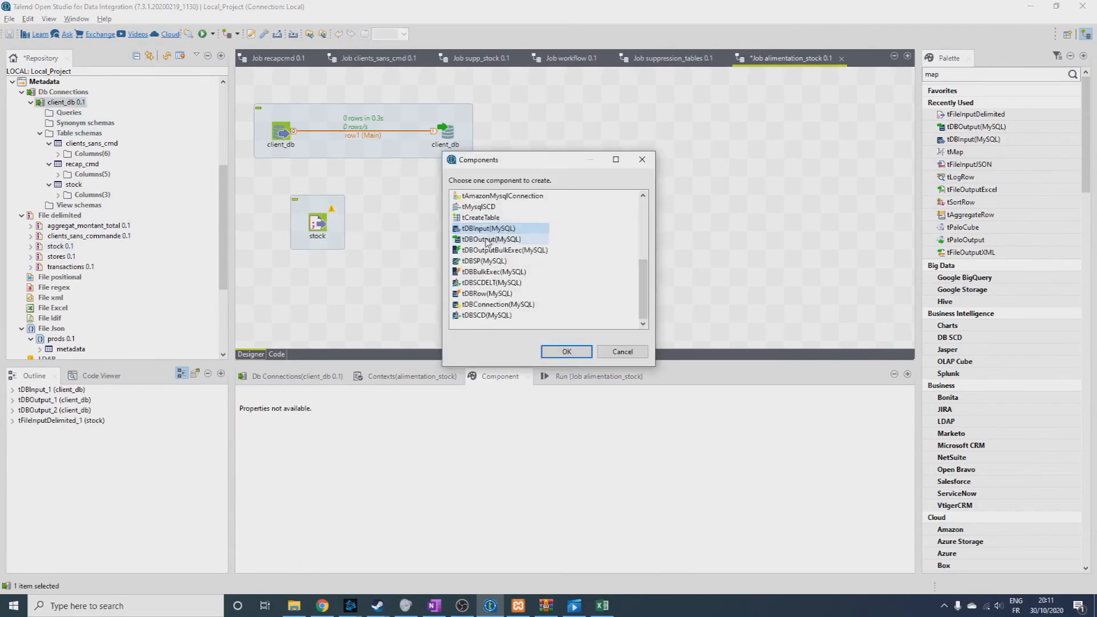
pyautogui.doubleClick(488, 240)
pyautogui.click(324, 223)
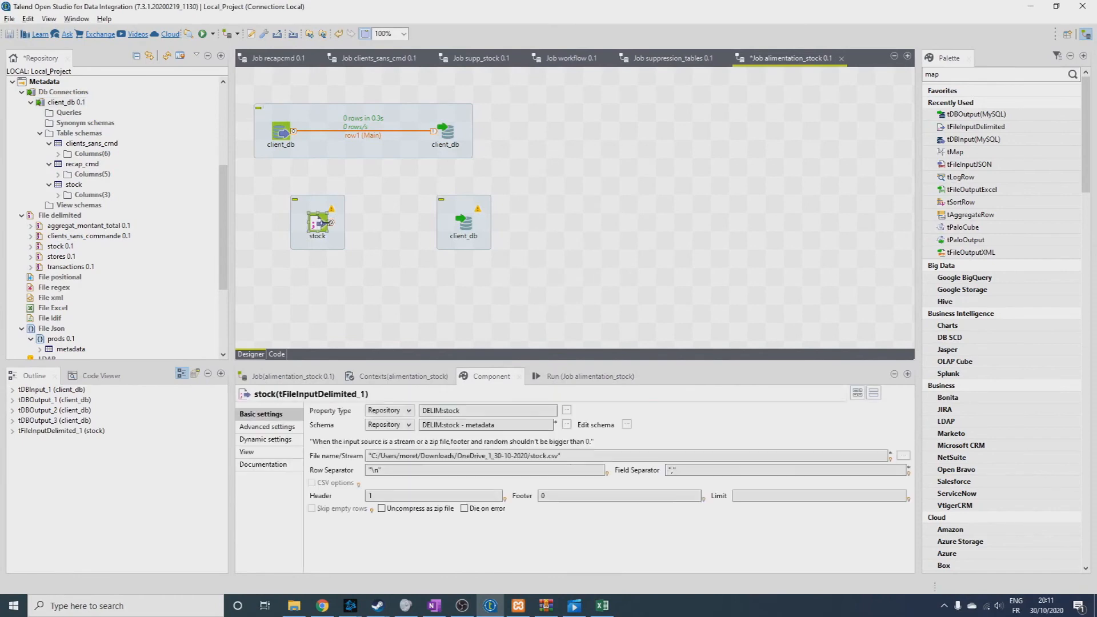
pyautogui.click(470, 226)
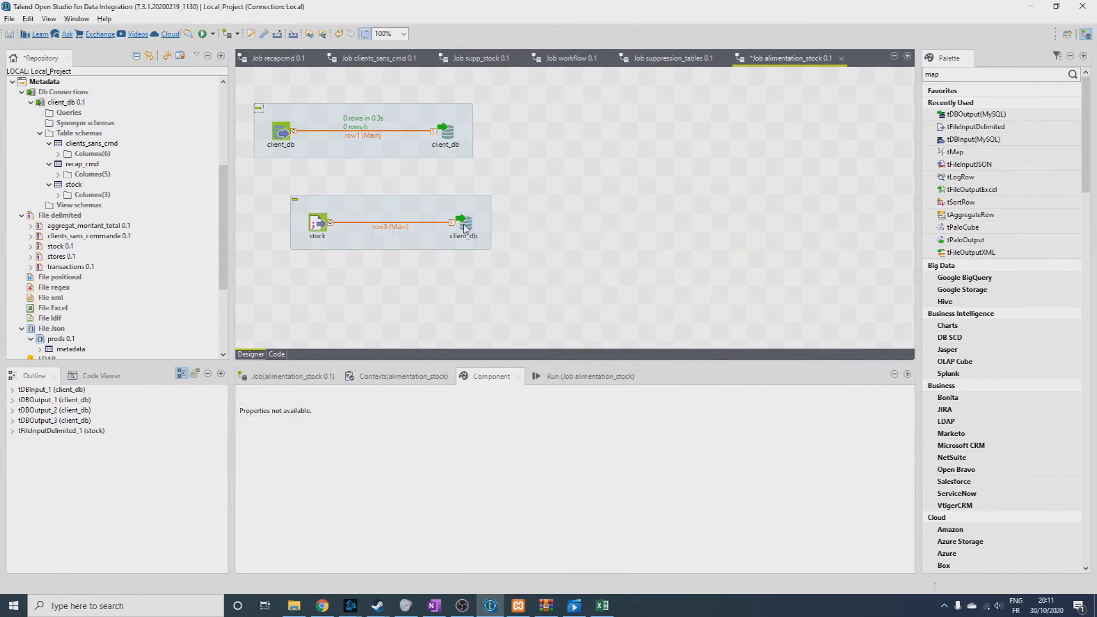
pyautogui.click(464, 227)
pyautogui.click(372, 508)
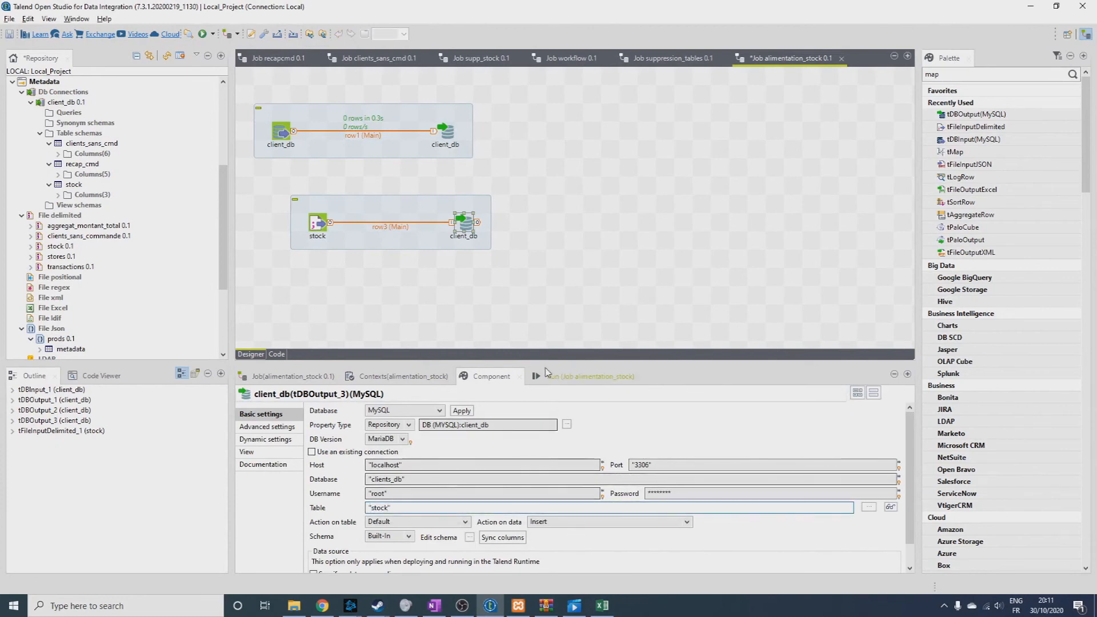
# Run the alimentation_stock job and switch to phpMyAdmin to check the clients_db database.
pyautogui.click(589, 376)
pyautogui.click(341, 424)
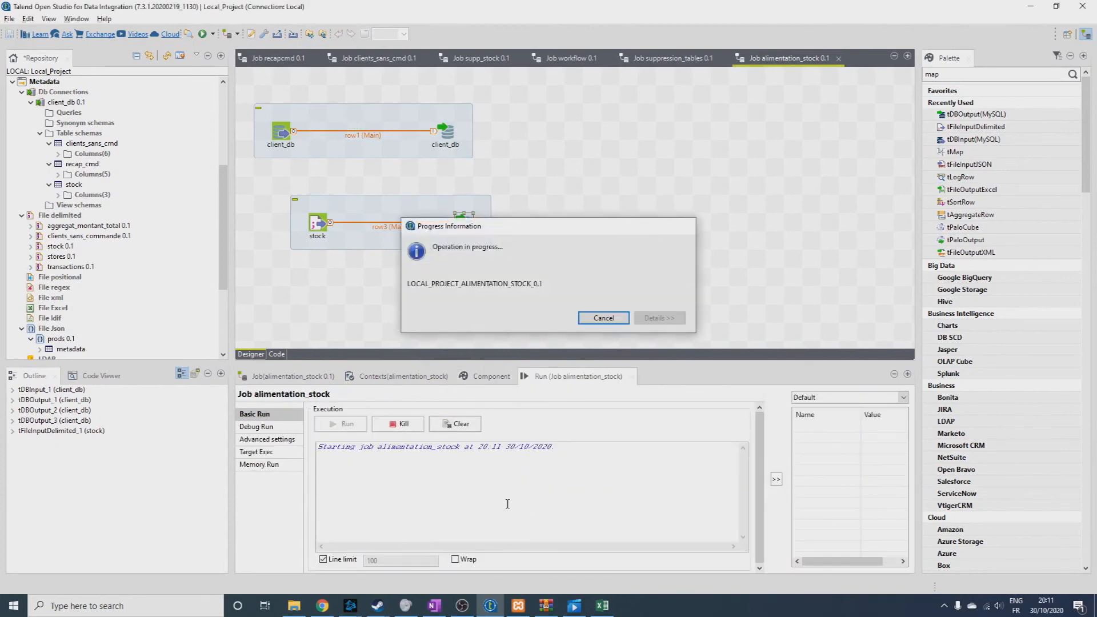
pyautogui.click(322, 605)
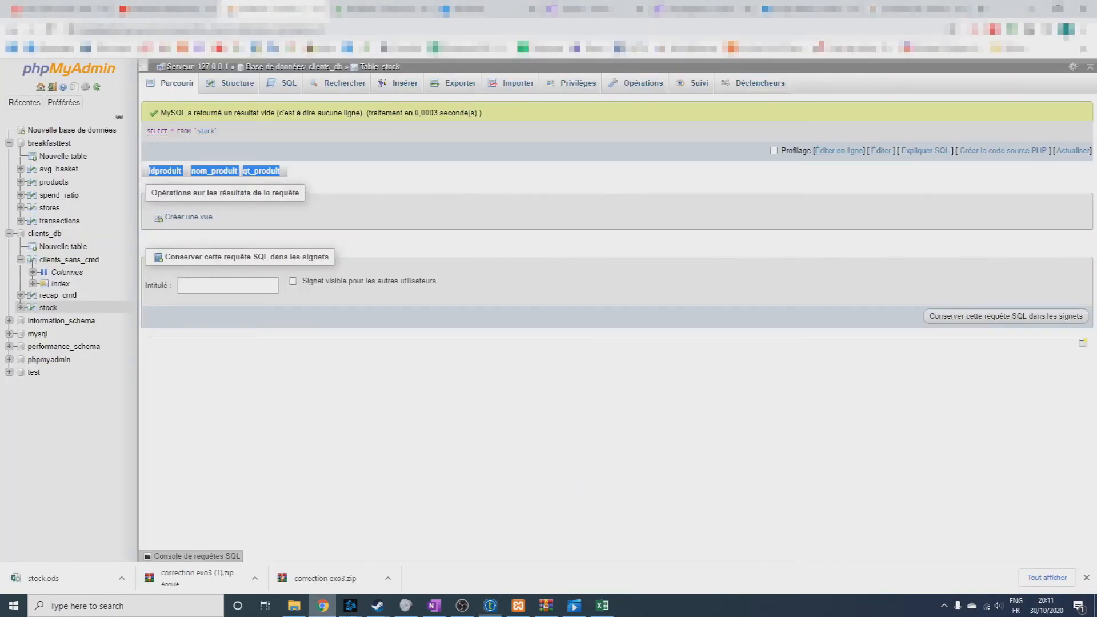
pyautogui.click(44, 233)
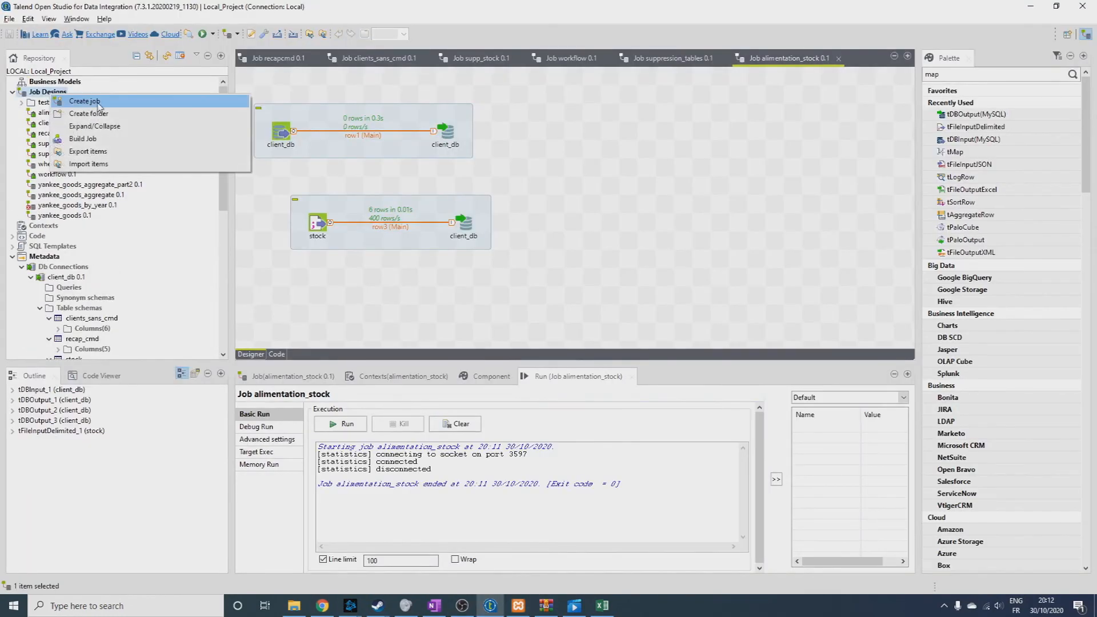
# In Talend, create a job named alimentation_bdd with the purpose "exercice 3" and the description "-".
pyautogui.click(84, 101)
pyautogui.write('alimen')
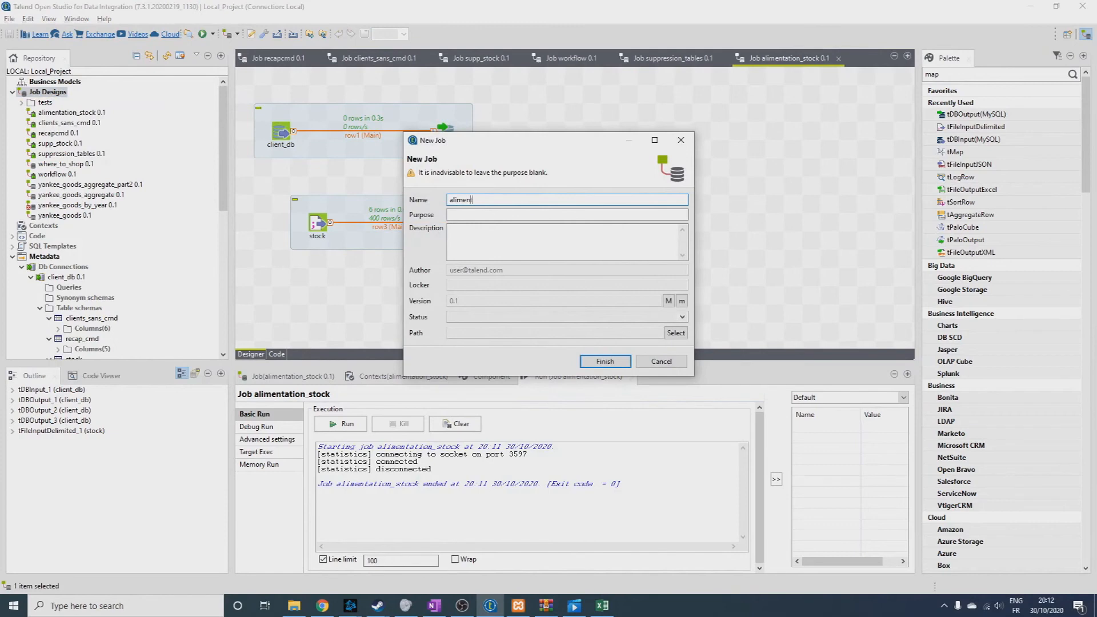
pyautogui.write('tation')
pyautogui.write('_bdd')
pyautogui.write('e')
pyautogui.write('xercice 3')
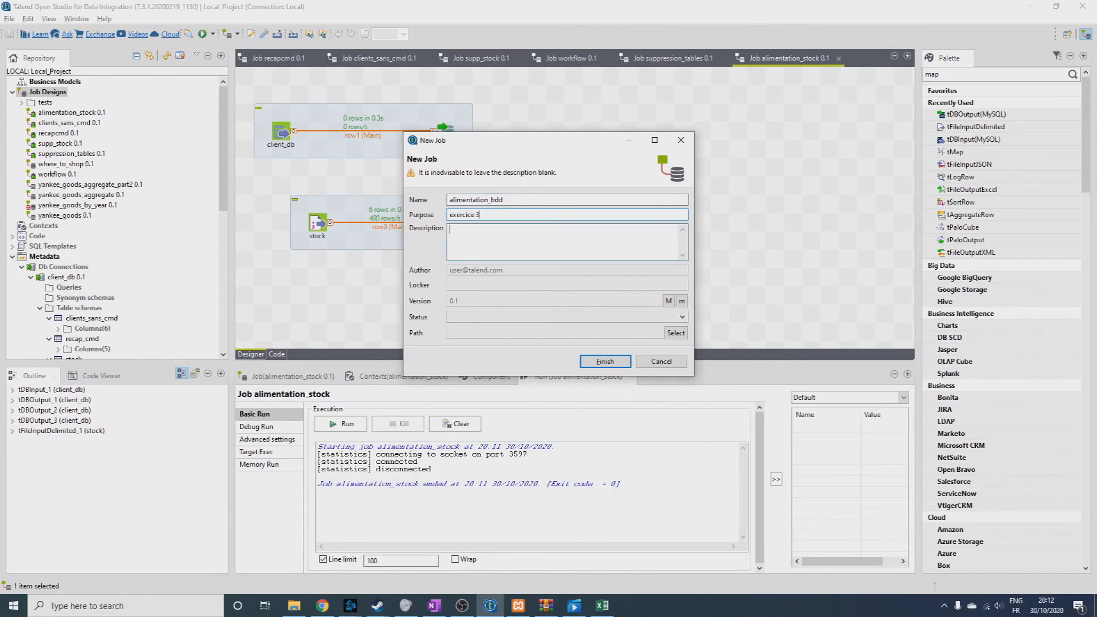
pyautogui.press('Tab')
pyautogui.write('-')
pyautogui.press('Return')
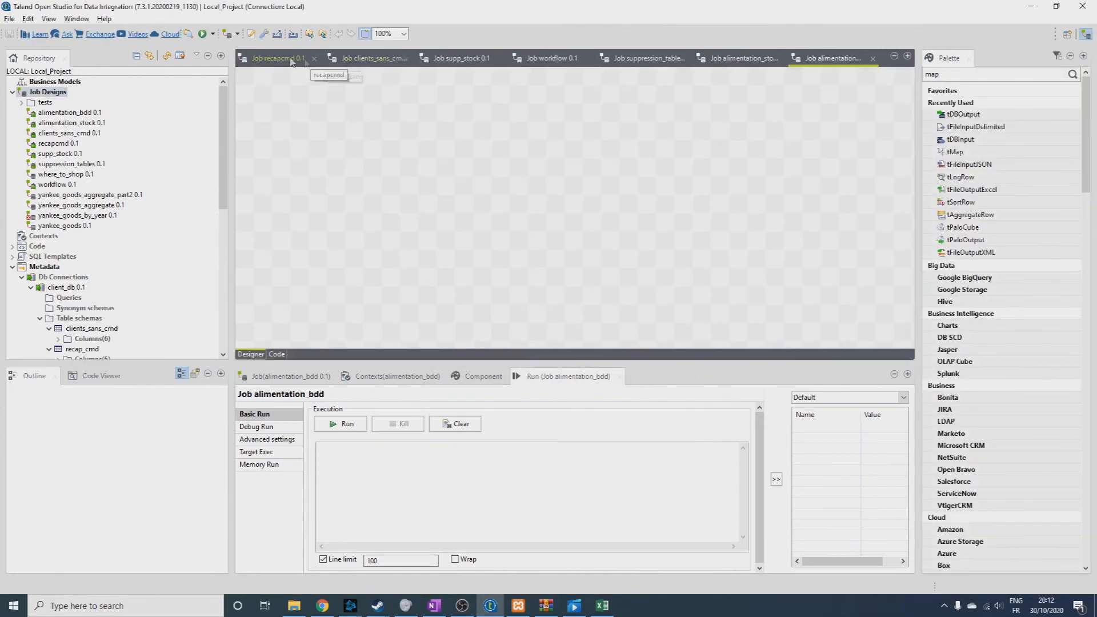
# Copy the aggregat_montant_total, tMap and client_db flow from the recapcmd job into alimentation_bdd.
pyautogui.click(283, 59)
pyautogui.moveTo(572, 164); pyautogui.dragTo(326, 229)
pyautogui.click(838, 59)
pyautogui.hotkey('ctrl', 'v')
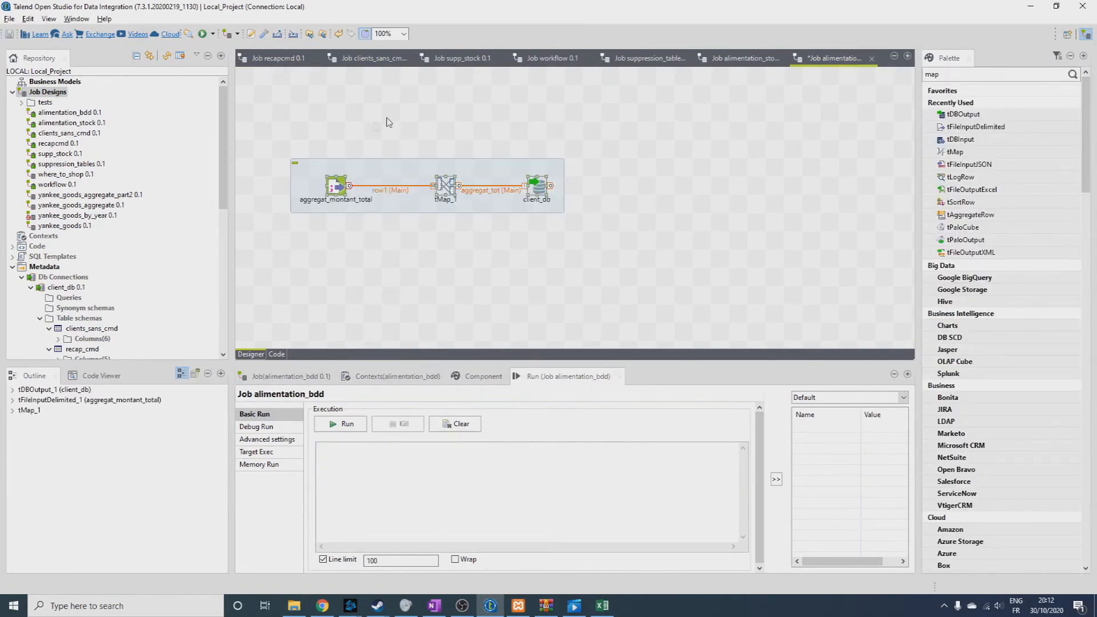
# Copy the clients_sans_commande to client_db flow from the clients_sans_cmd job into alimentation_bdd and place it below the aggregat_montant_total flow.
pyautogui.click(372, 58)
pyautogui.moveTo(655, 111); pyautogui.dragTo(298, 218)
pyautogui.hotkey('ctrl', 'c')
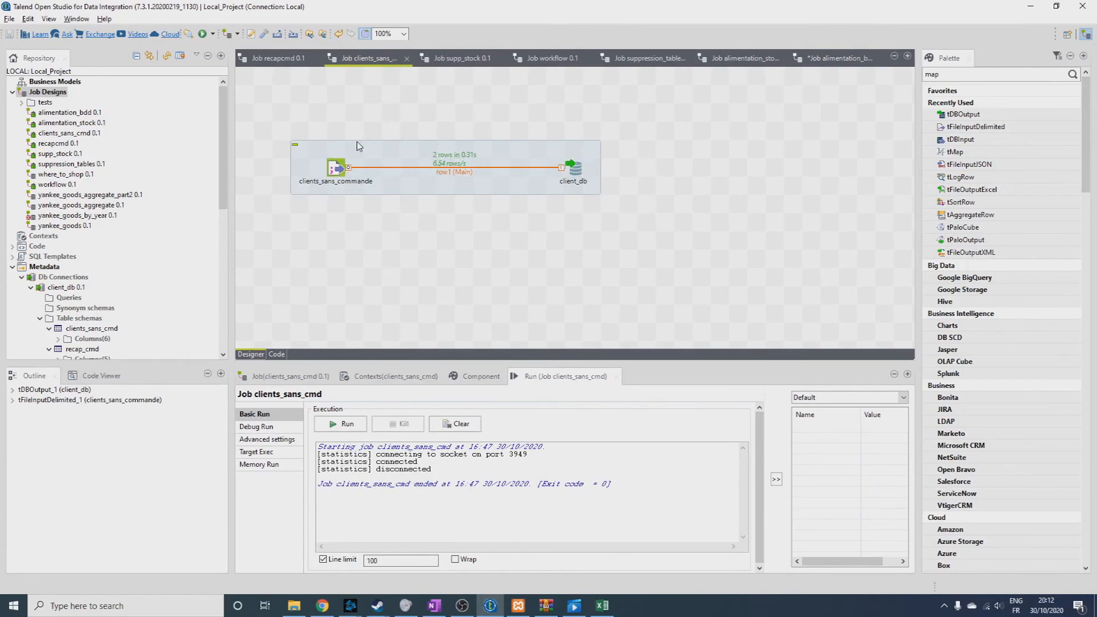
pyautogui.click(843, 59)
pyautogui.hotkey('ctrl', 'v')
pyautogui.moveTo(500, 146); pyautogui.dragTo(500, 237)
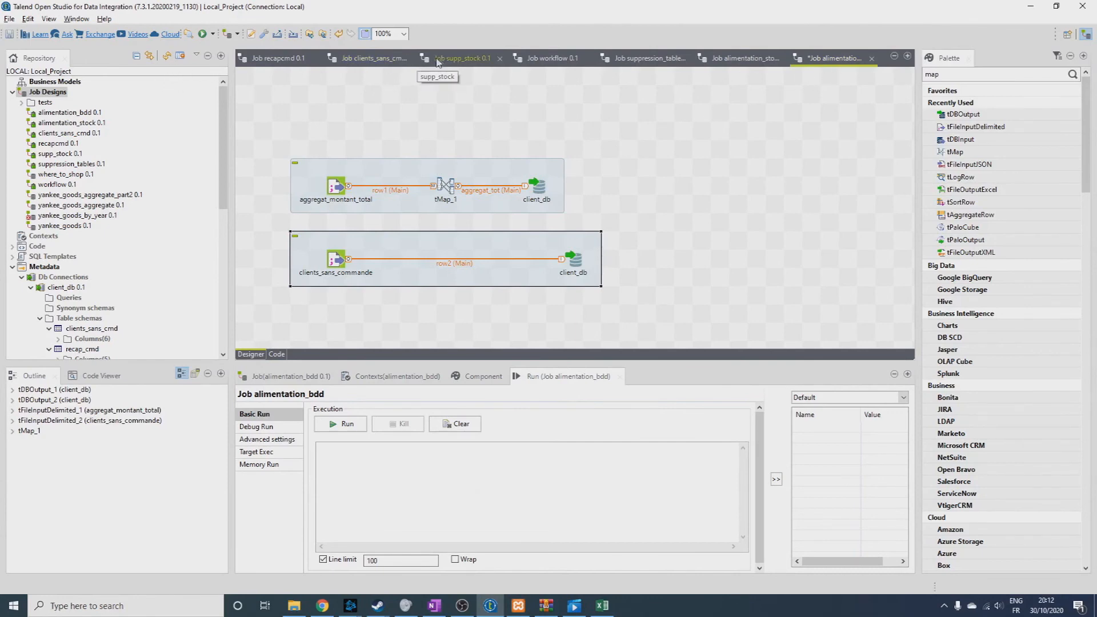
# Close the recapcmd and clients_sans_cmd jobs and save the alimentation_bdd job.
pyautogui.click(313, 58)
pyautogui.click(312, 58)
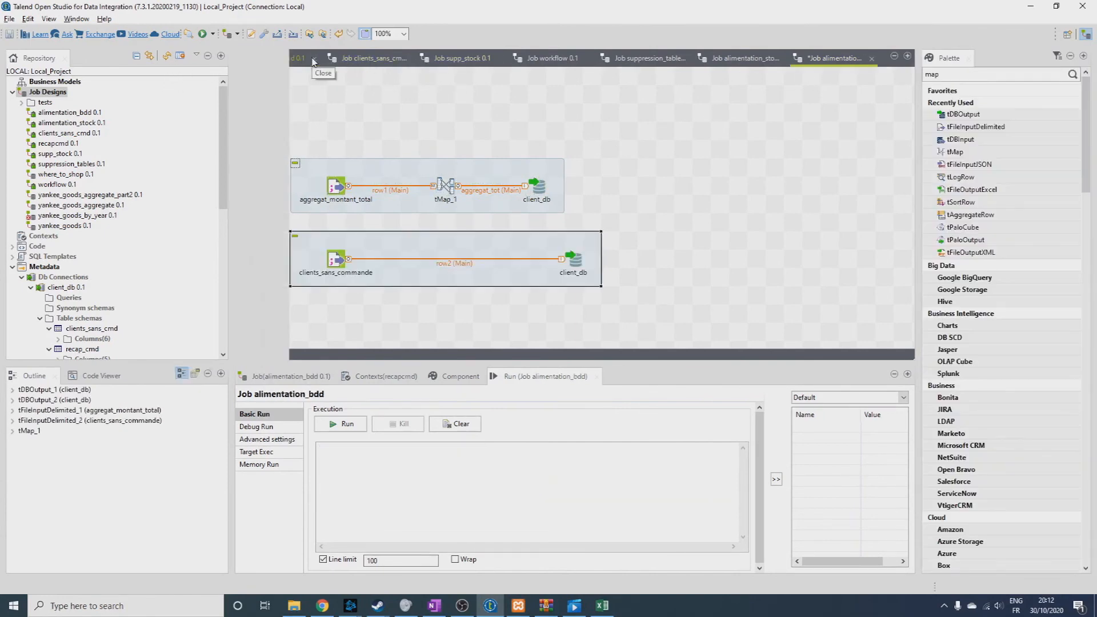
pyautogui.click(336, 58)
pyautogui.click(336, 59)
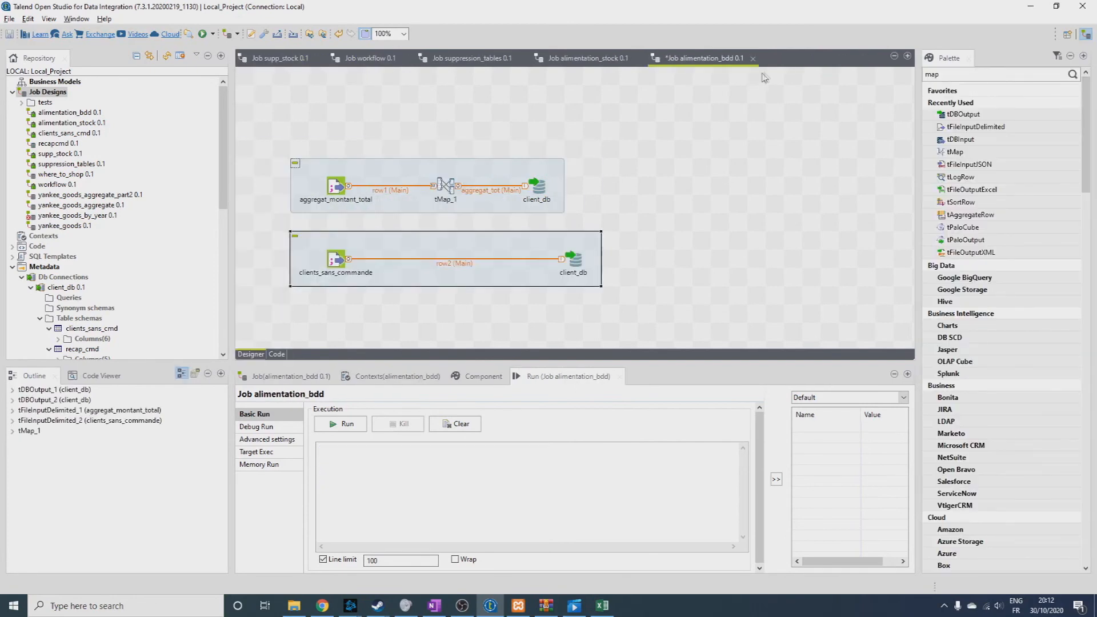
pyautogui.click(8, 35)
pyautogui.click(385, 138)
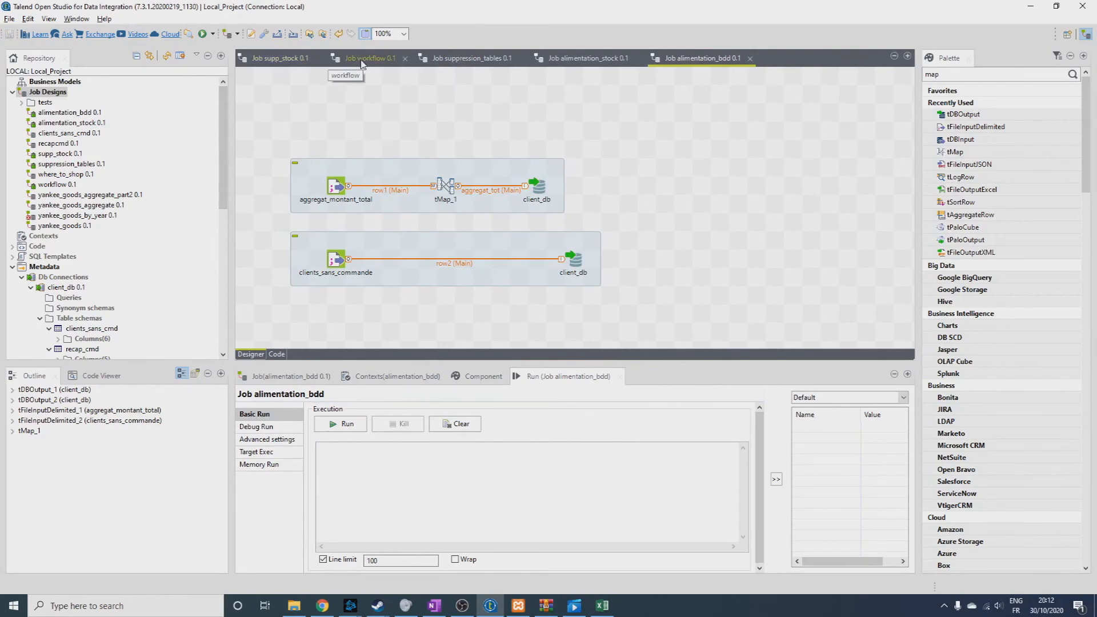
# Close the supp_stock job and bring up the empty workflow job after checking suppression_tables.
pyautogui.click(289, 59)
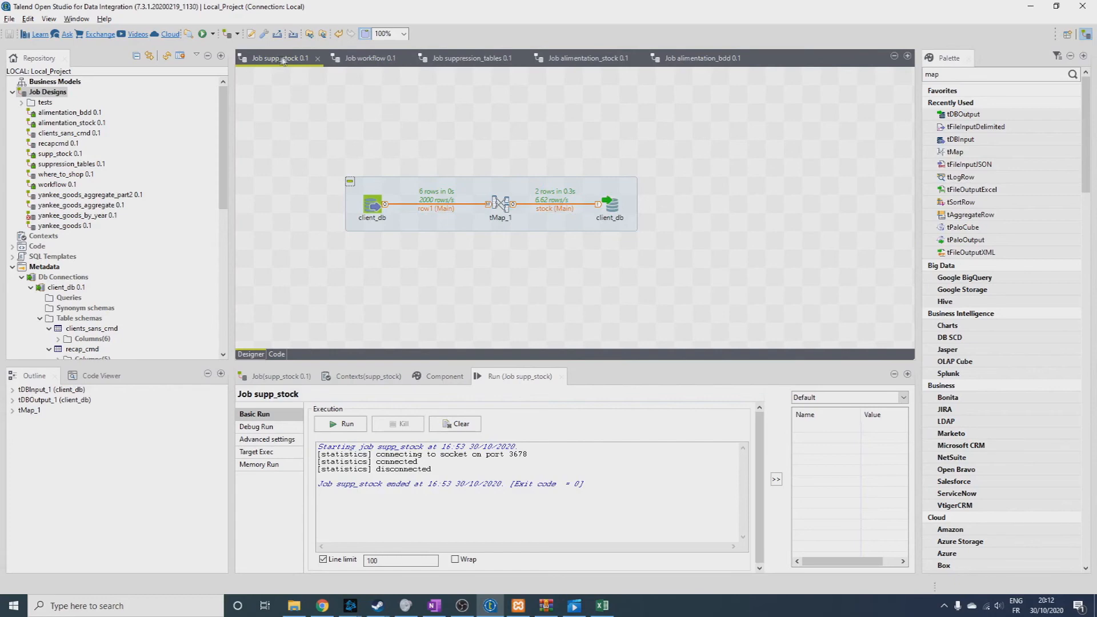
pyautogui.click(317, 58)
pyautogui.click(278, 58)
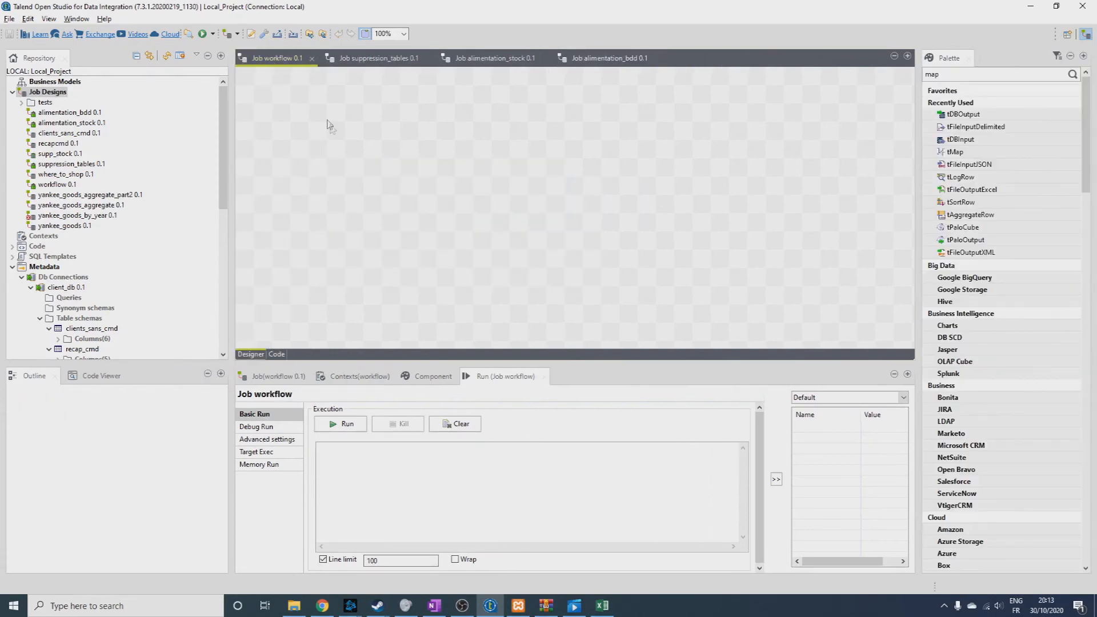
pyautogui.click(378, 58)
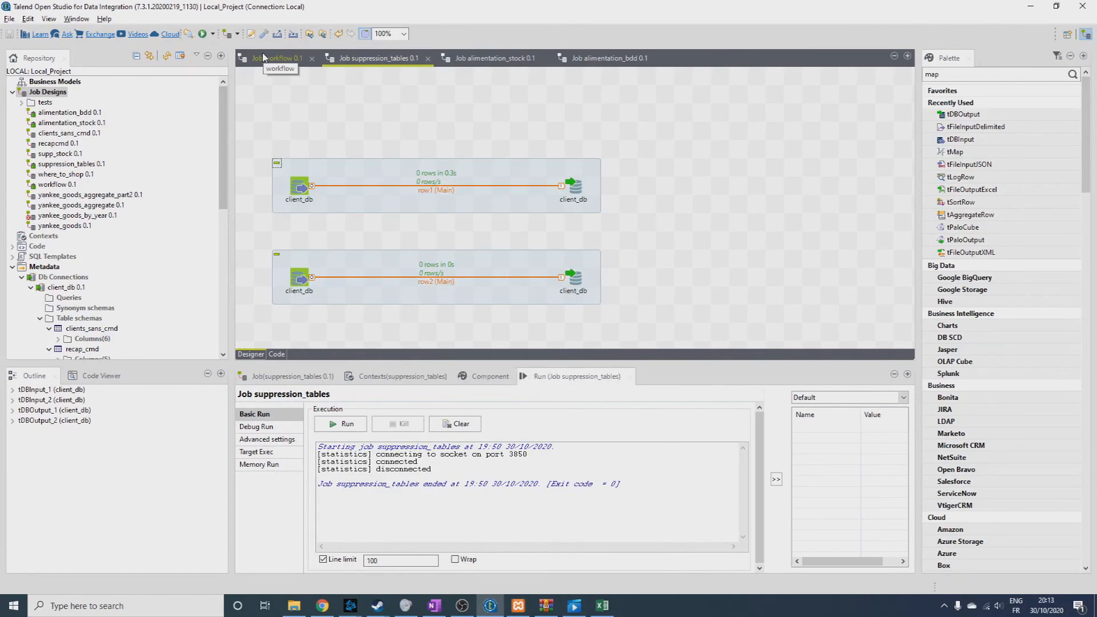
pyautogui.click(264, 58)
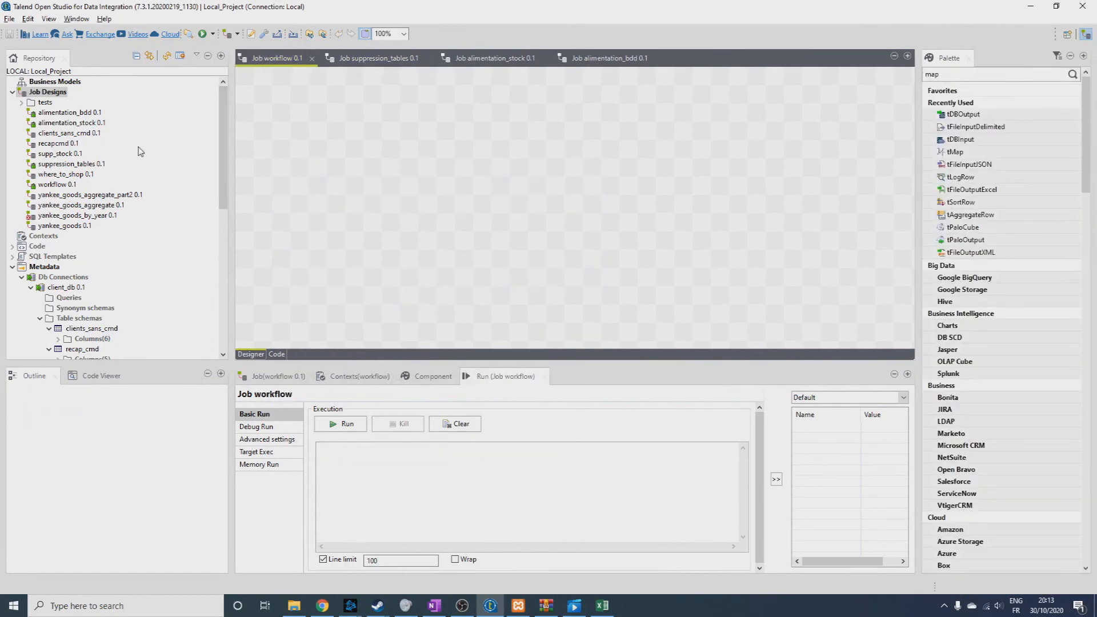
# Add the suppression_tables and alimentation_bdd jobs side by side to the workflow job.
pyautogui.moveTo(71, 164); pyautogui.dragTo(306, 144)
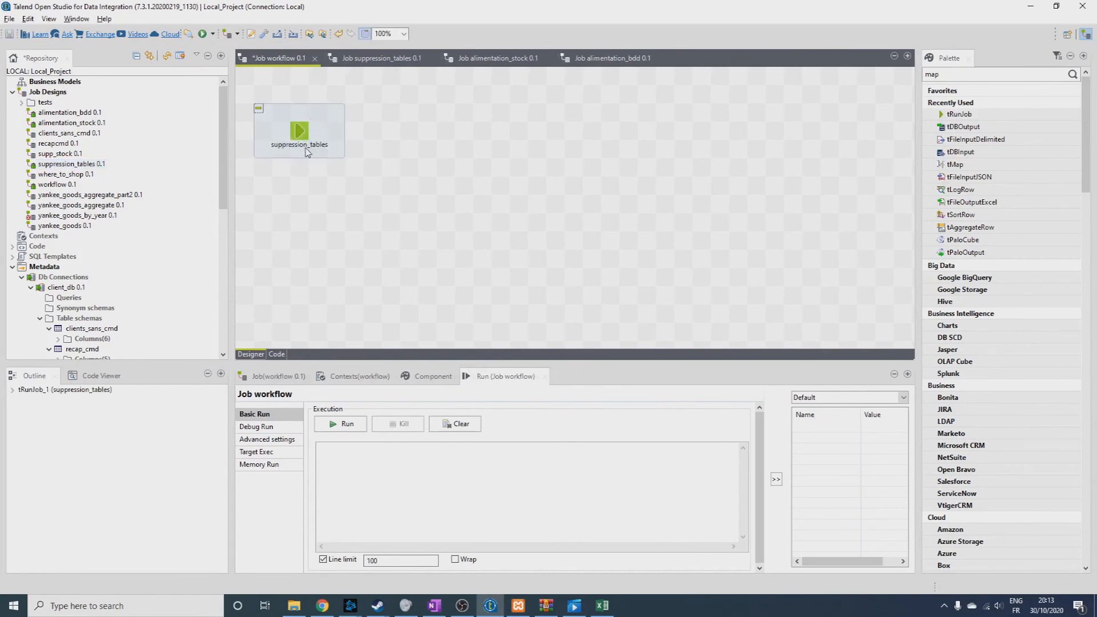
pyautogui.moveTo(64, 112); pyautogui.dragTo(457, 133)
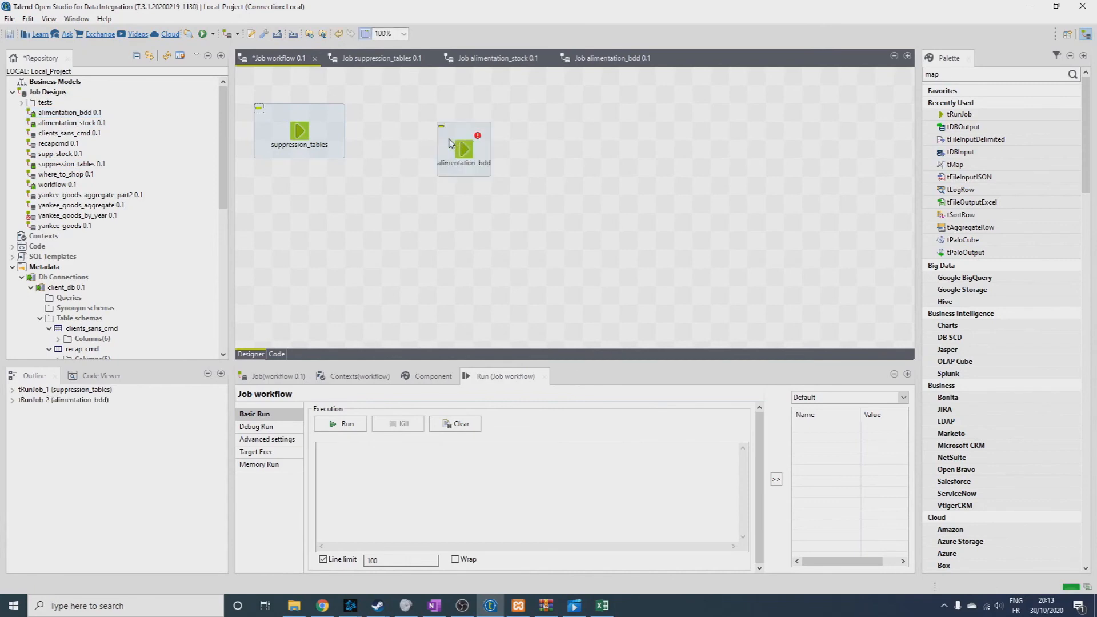
pyautogui.click(573, 194)
# Find the tMsgBox component by searching for "msgbox" and place one below the two subjobs.
pyautogui.write('msgbo')
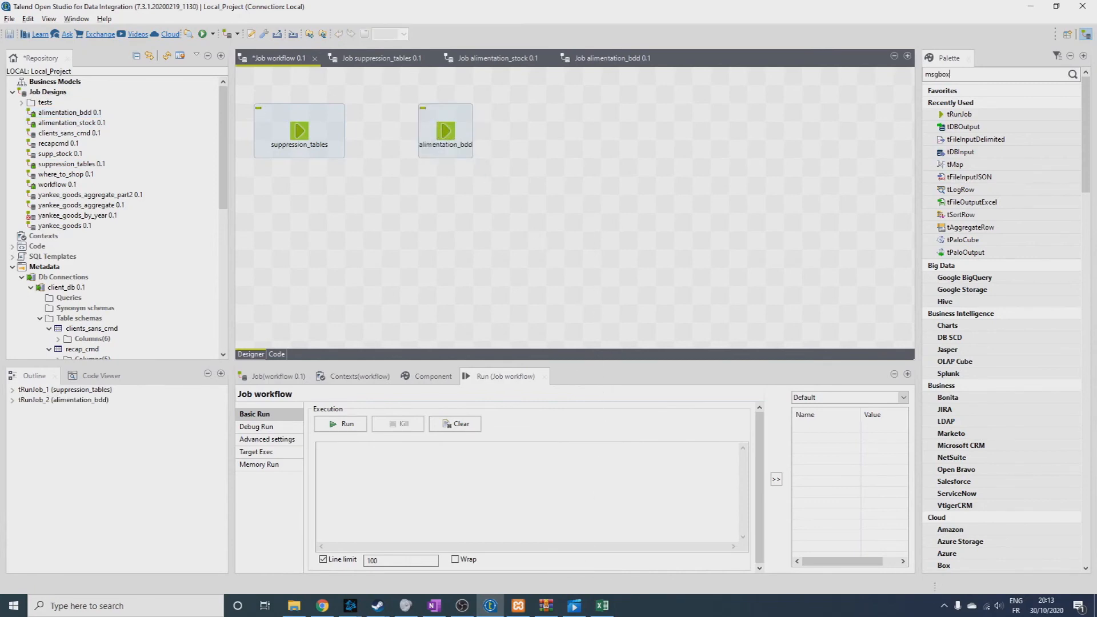
pyautogui.write('x')
pyautogui.press('Return')
pyautogui.moveTo(960, 389); pyautogui.dragTo(425, 210)
# Add a second tMsgBox and link suppression_tables, alimentation_bdd and this new message box in sequence with Main rows.
pyautogui.click(289, 129)
pyautogui.moveTo(312, 131); pyautogui.dragTo(446, 131)
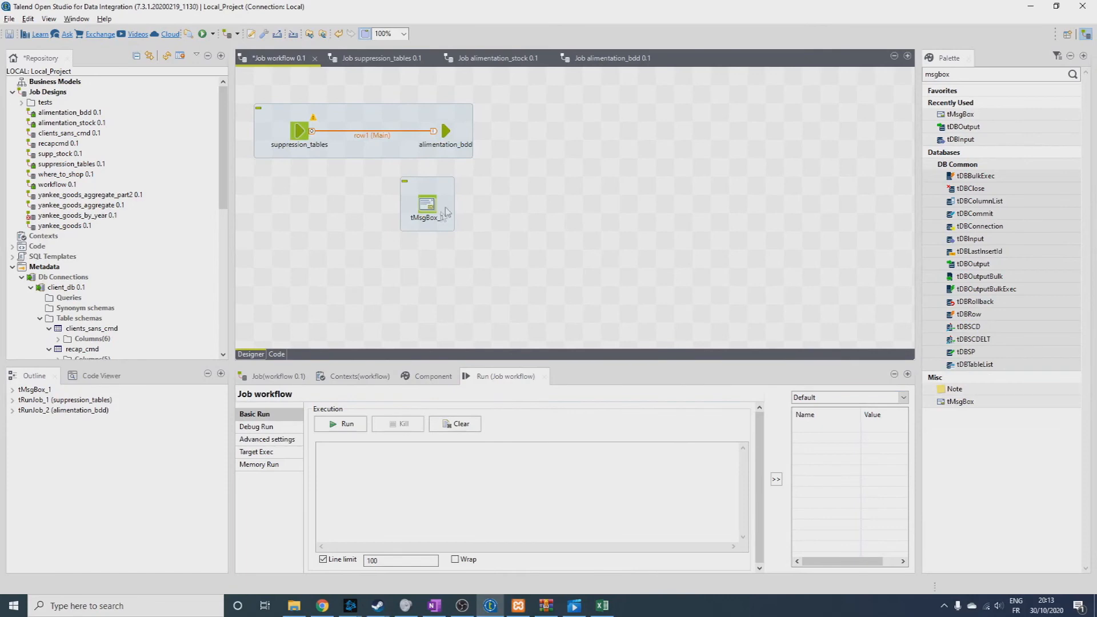
pyautogui.moveTo(440, 208); pyautogui.dragTo(474, 207)
pyautogui.moveTo(964, 403)
pyautogui.mouseDown()
pyautogui.moveTo(578, 143)
pyautogui.moveTo(608, 166)
pyautogui.mouseUp()
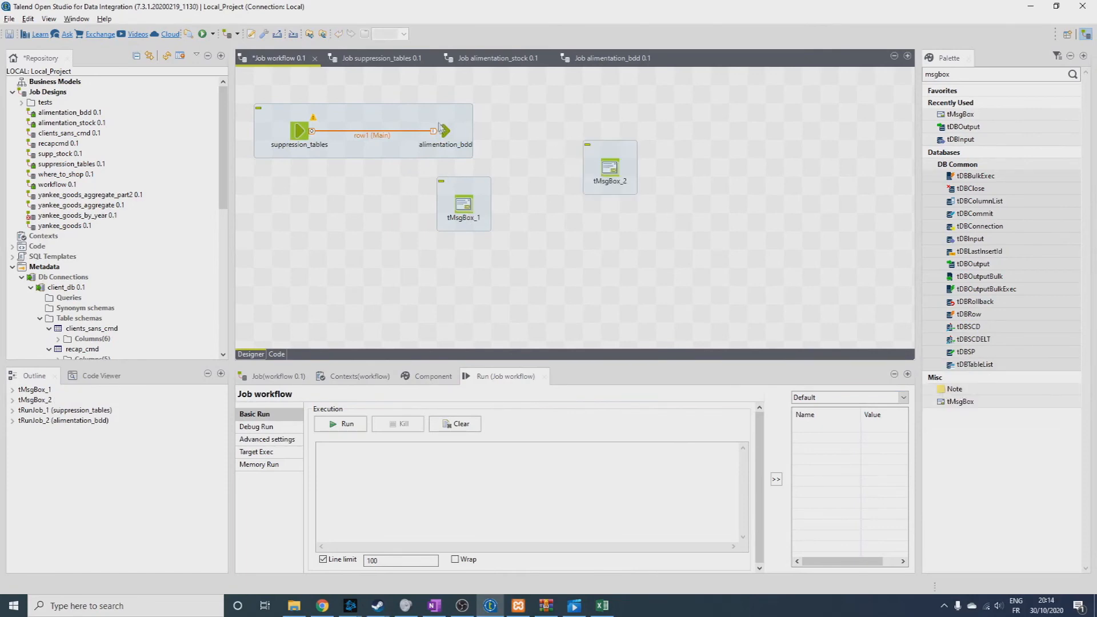
pyautogui.moveTo(459, 131)
pyautogui.mouseDown()
pyautogui.moveTo(611, 168)
pyautogui.moveTo(612, 133)
pyautogui.mouseUp()
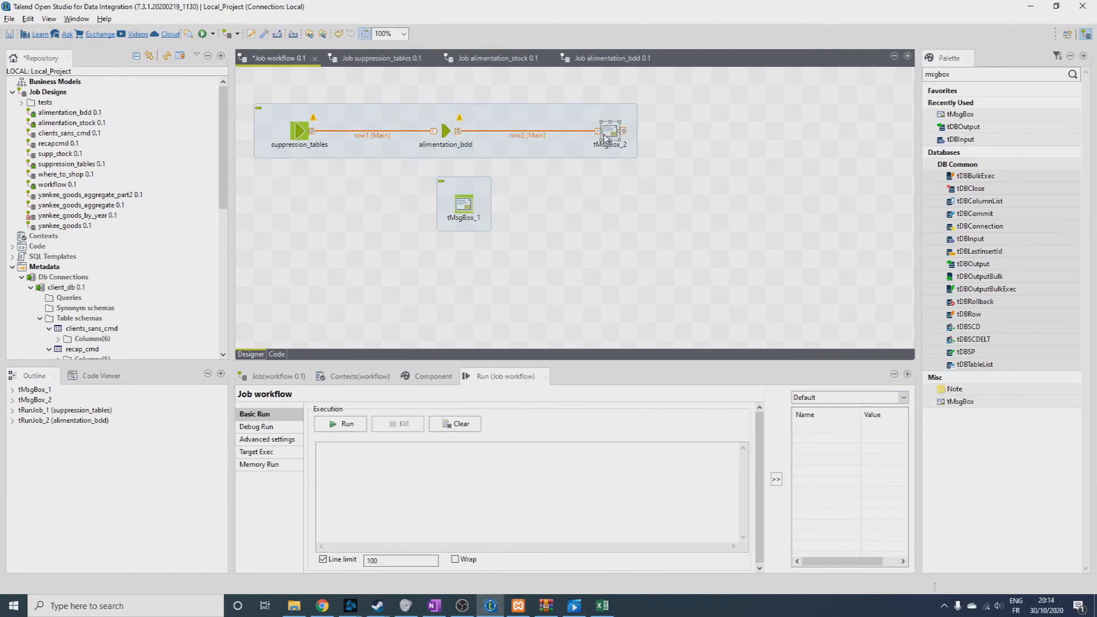
# Connect suppression_tables to tMsgBox_1 with an On Subjob Ok trigger.
pyautogui.rightClick(298, 130)
pyautogui.moveTo(371, 134)
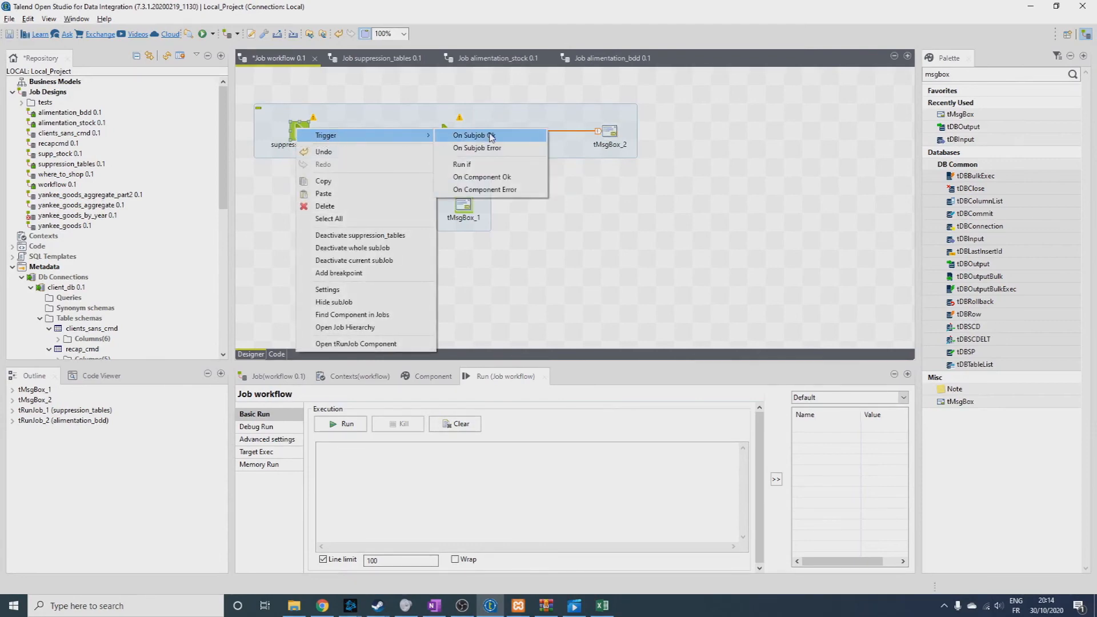
pyautogui.click(457, 136)
pyautogui.click(463, 205)
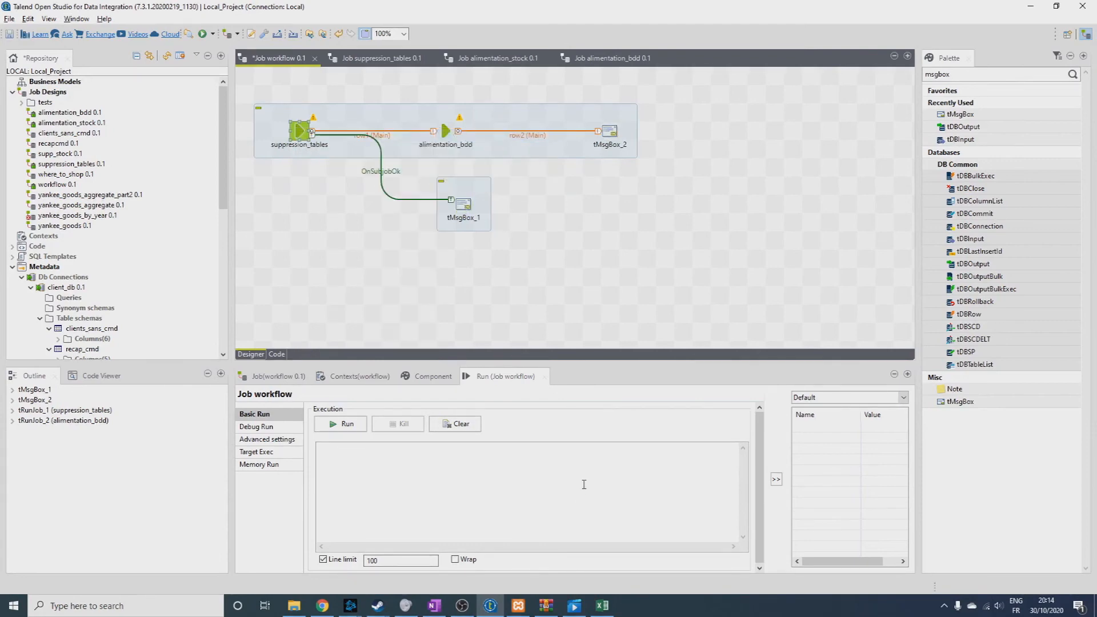
# Replace the "Hello world!" message of tMsgBox_1 with text beginning "Su" and open the message of tMsgBox_2 for editing.
pyautogui.click(470, 205)
pyautogui.doubleClick(470, 204)
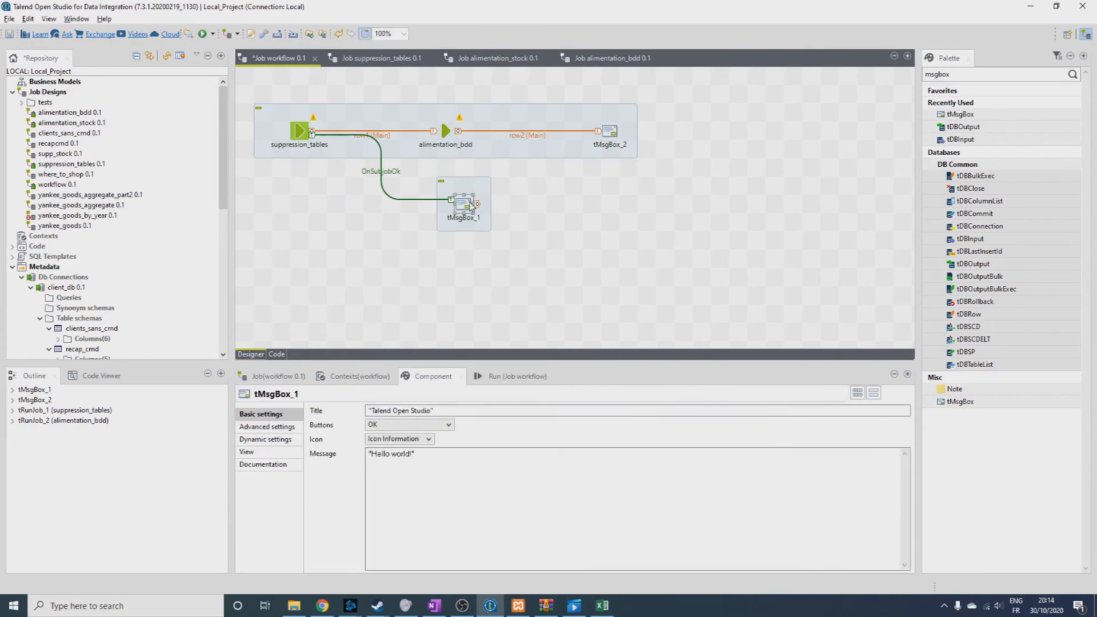
pyautogui.click(427, 454)
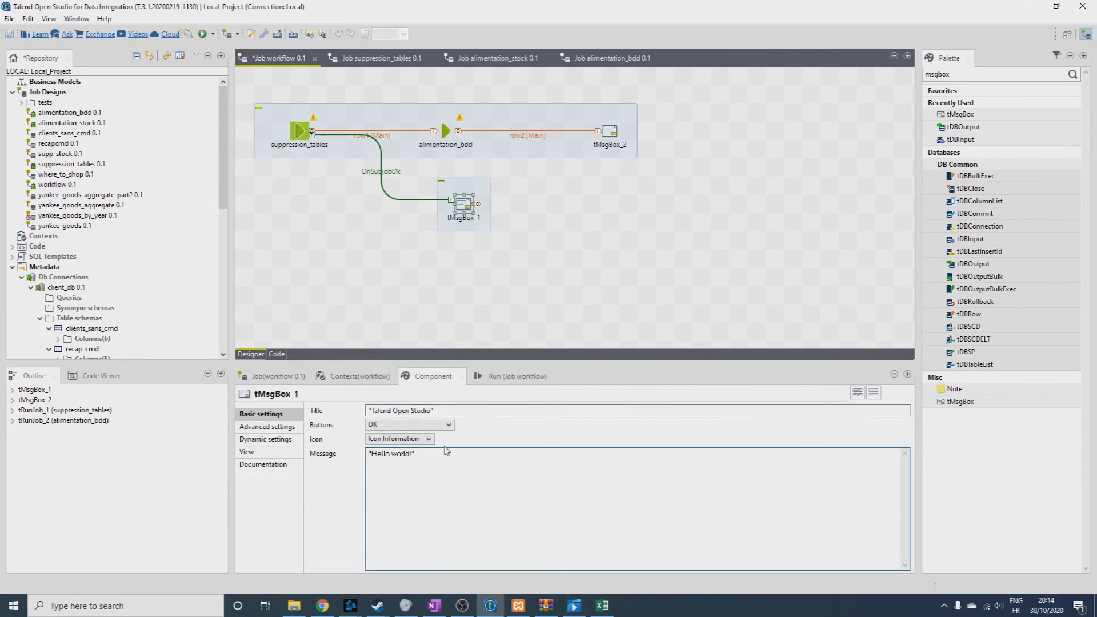
pyautogui.write('"Suppression')
pyautogui.click(575, 228)
pyautogui.click(609, 143)
pyautogui.click(422, 453)
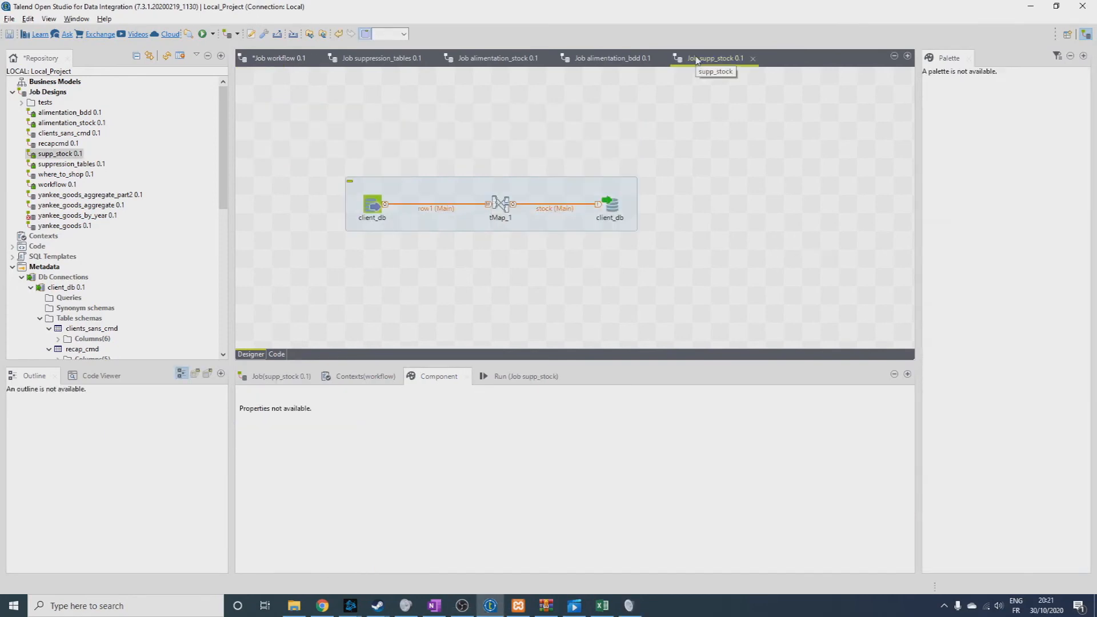
# Return to the workflow job and add the client_db connection as a tDBInput(MySQL) component below the existing flows.
pyautogui.click(481, 188)
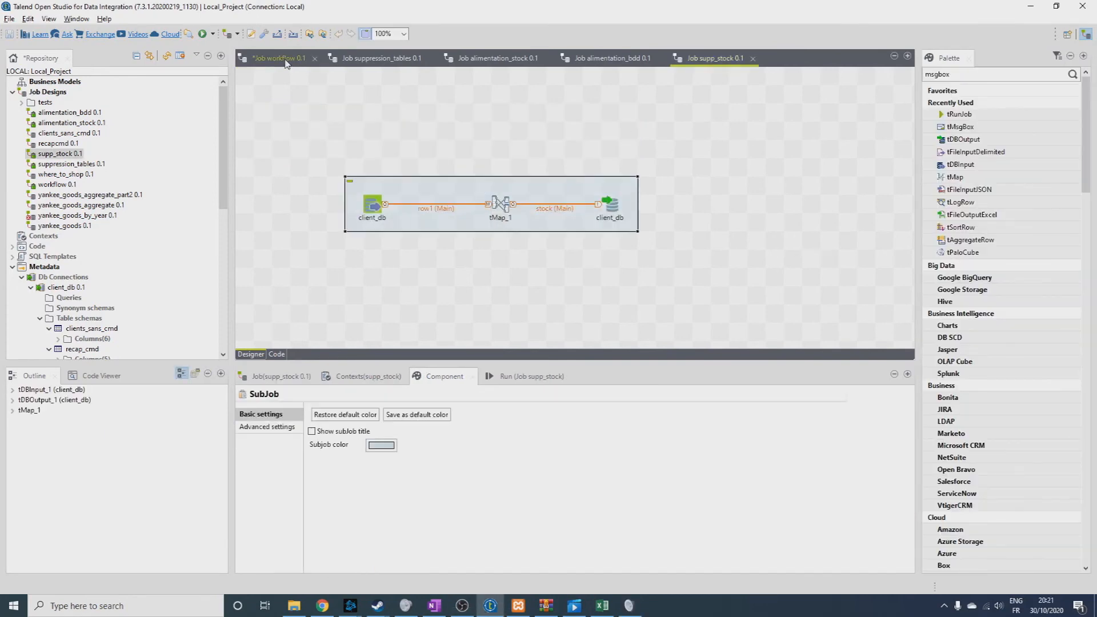
pyautogui.click(285, 60)
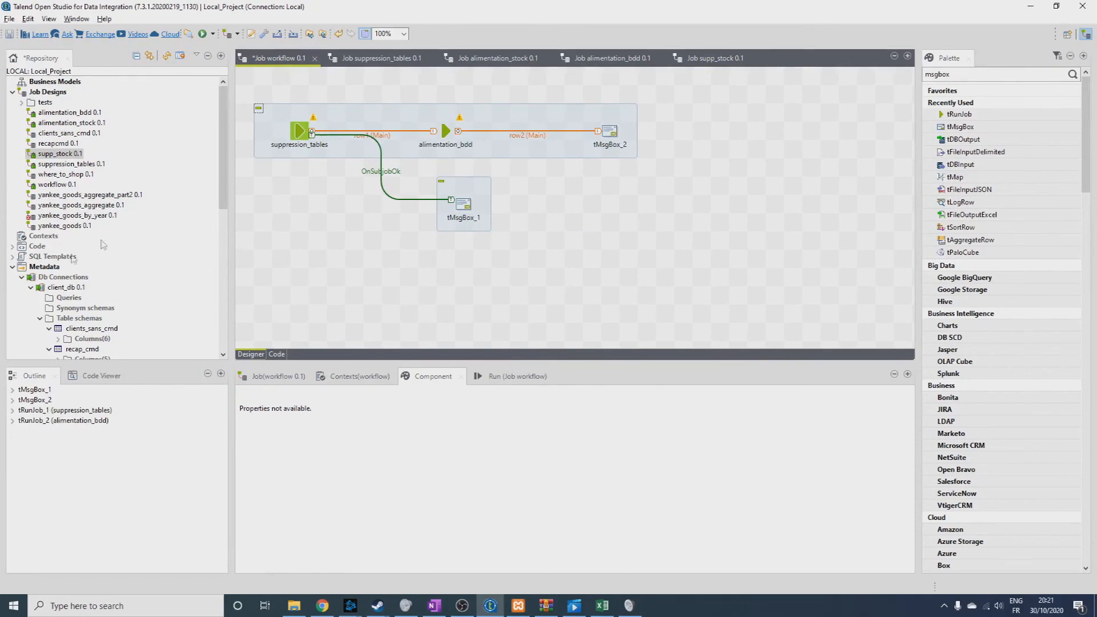
pyautogui.moveTo(67, 288); pyautogui.dragTo(292, 291)
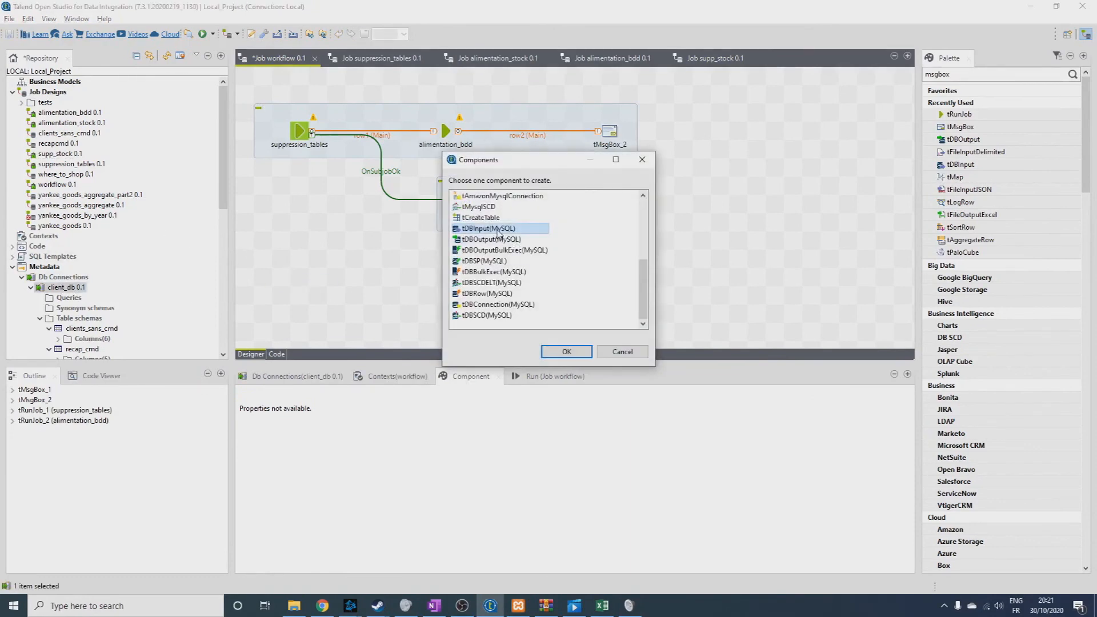
pyautogui.doubleClick(498, 230)
pyautogui.rightClick(497, 230)
pyautogui.click(279, 279)
pyautogui.moveTo(278, 278); pyautogui.dragTo(280, 342)
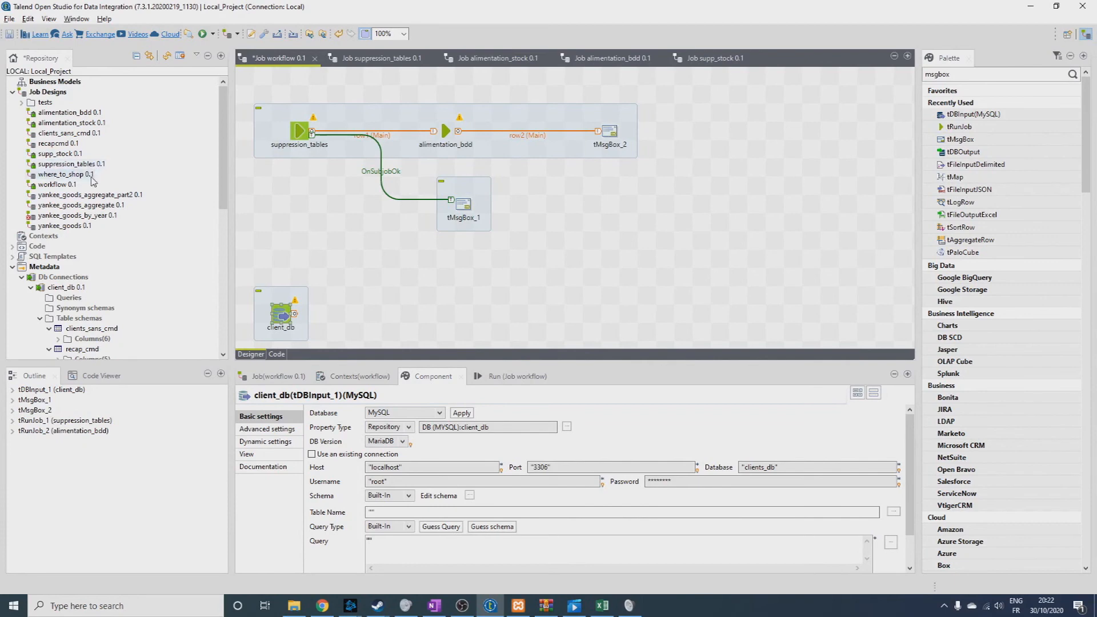
# Add the alimentation_stock and supp_stock jobs in line with client_db, plus another supp_stock below alimentation_stock.
pyautogui.moveTo(71, 122); pyautogui.dragTo(463, 314)
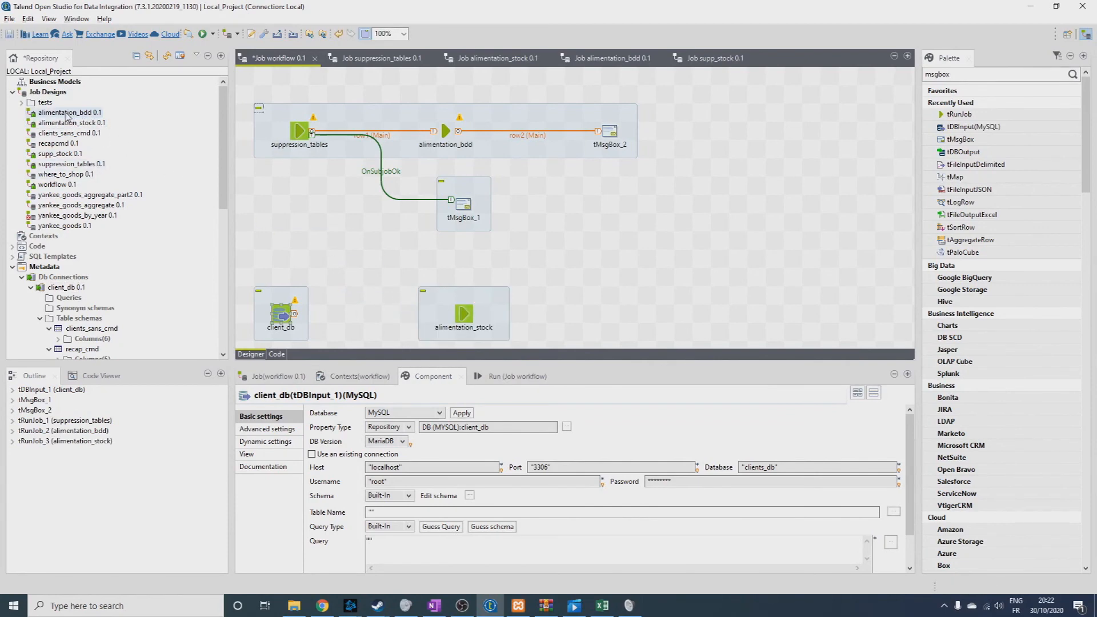
pyautogui.moveTo(57, 154); pyautogui.dragTo(624, 320)
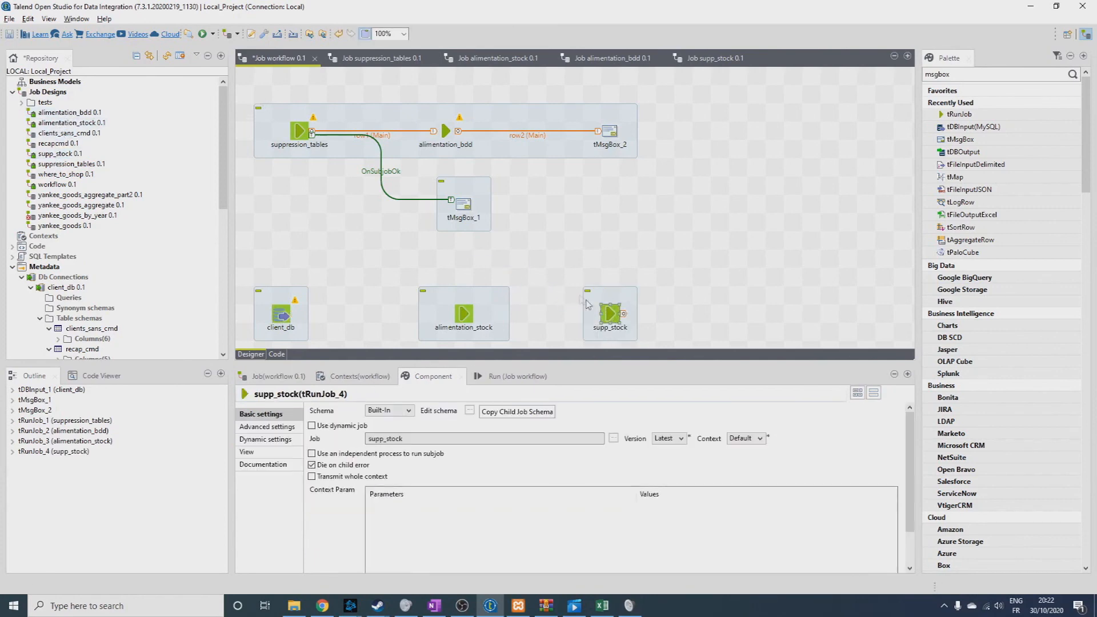
pyautogui.click(327, 308)
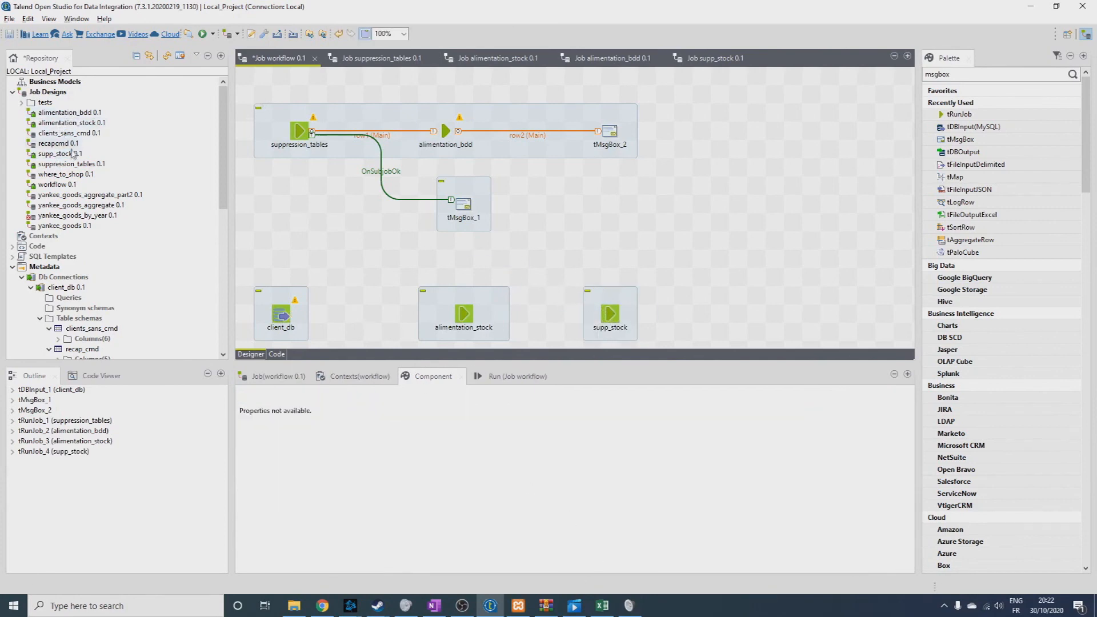
pyautogui.moveTo(58, 159); pyautogui.dragTo(498, 319)
# Set the client_db input's table name to "stock" and its query to "select * from stock where qt_produit = 0".
pyautogui.click(281, 229)
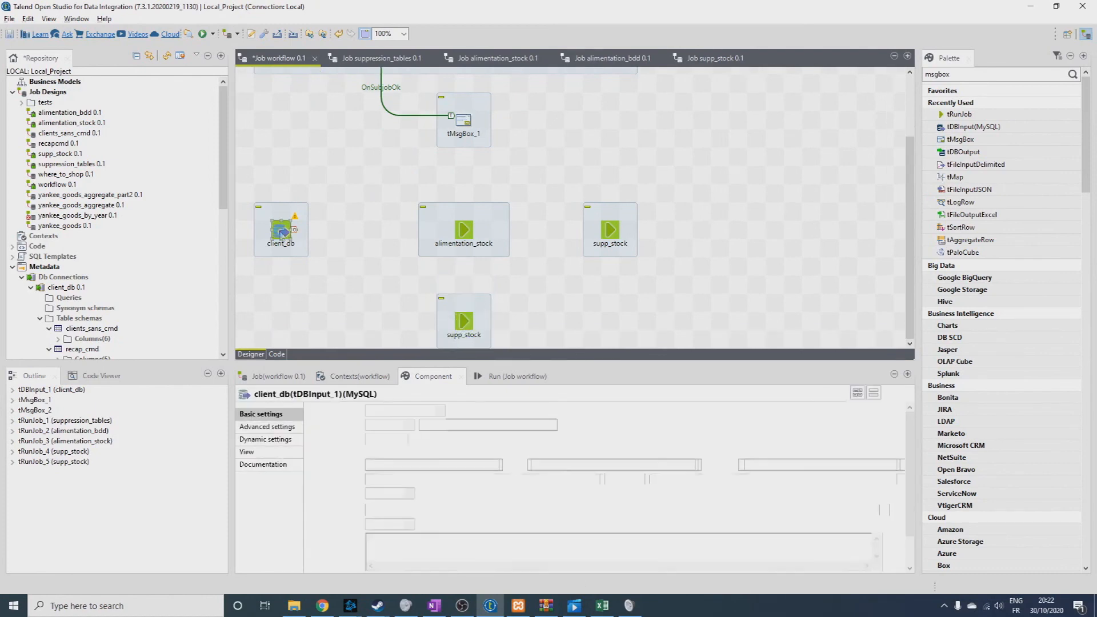
pyautogui.click(388, 509)
pyautogui.write('st')
pyautogui.click(397, 536)
pyautogui.press('Left')
pyautogui.write('select')
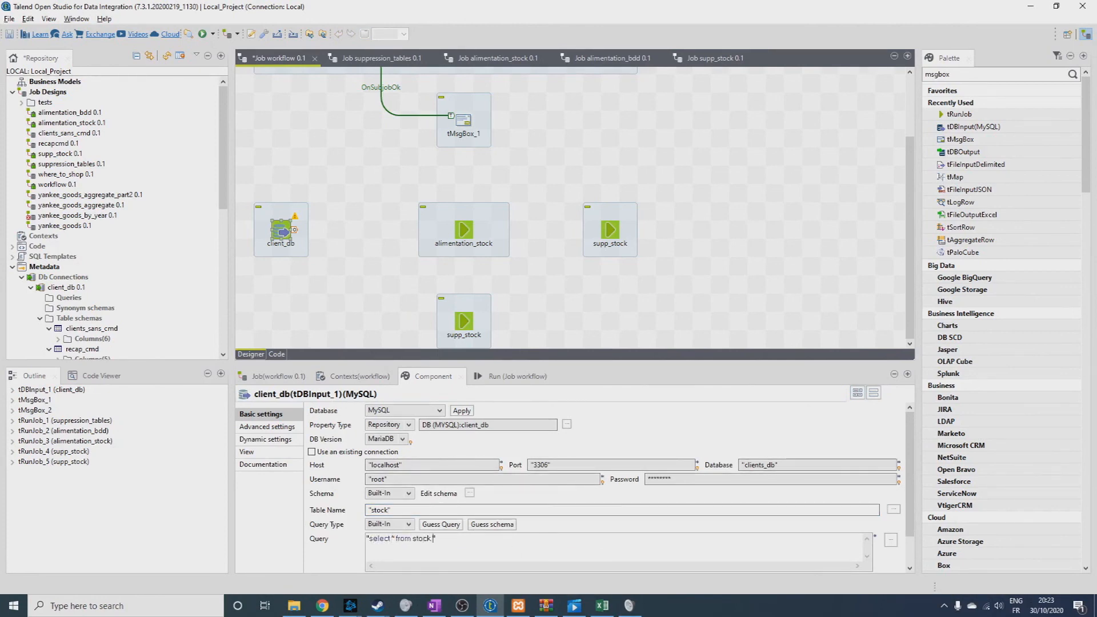
pyautogui.write(' * from stock where qt_produit')
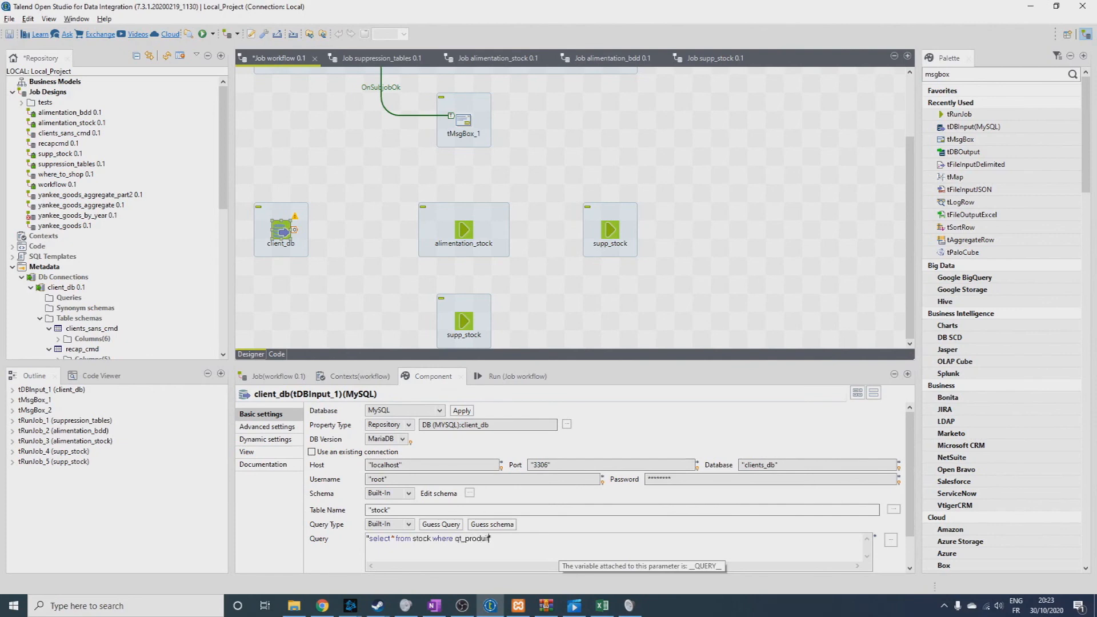
pyautogui.write('= 0')
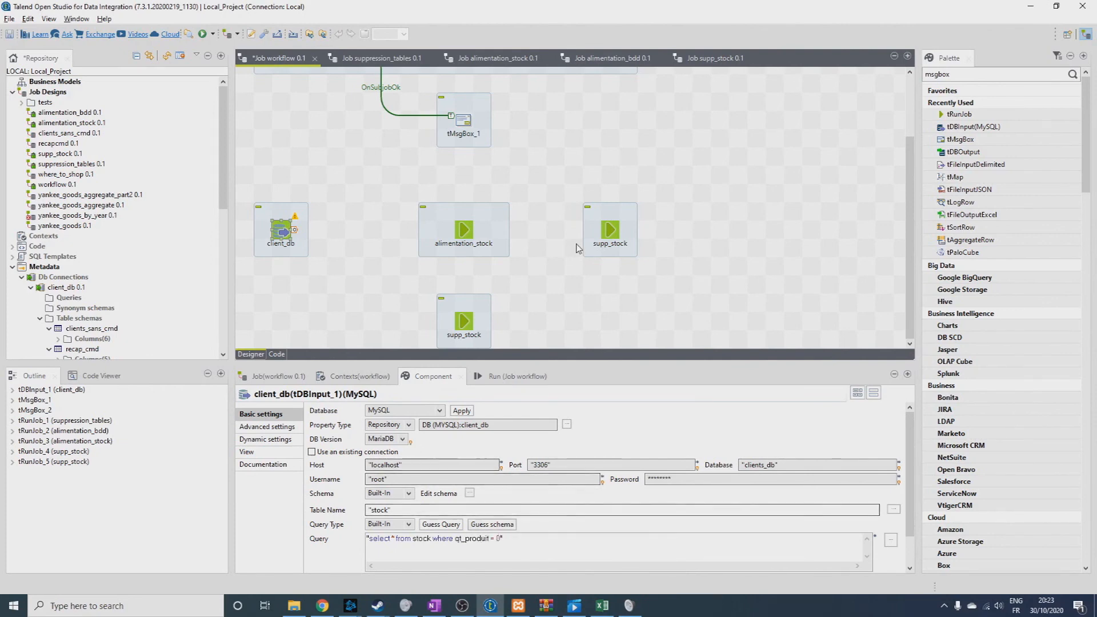
pyautogui.click(470, 290)
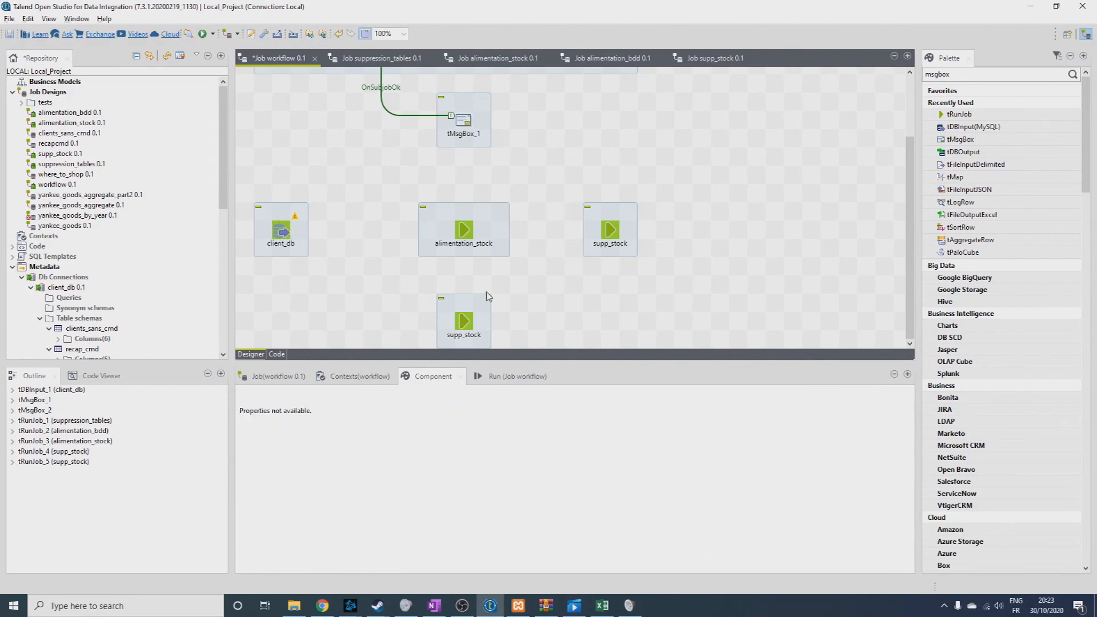
# Connect the client_db input to alimentation_stock with a Run if trigger.
pyautogui.click(292, 232)
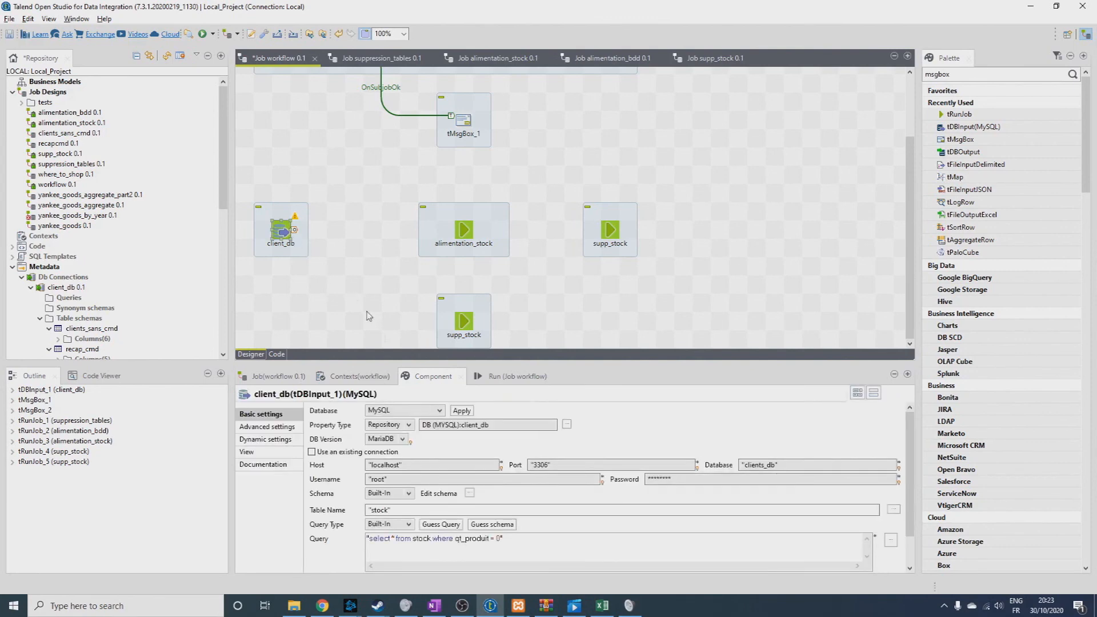
pyautogui.click(323, 247)
pyautogui.rightClick(285, 246)
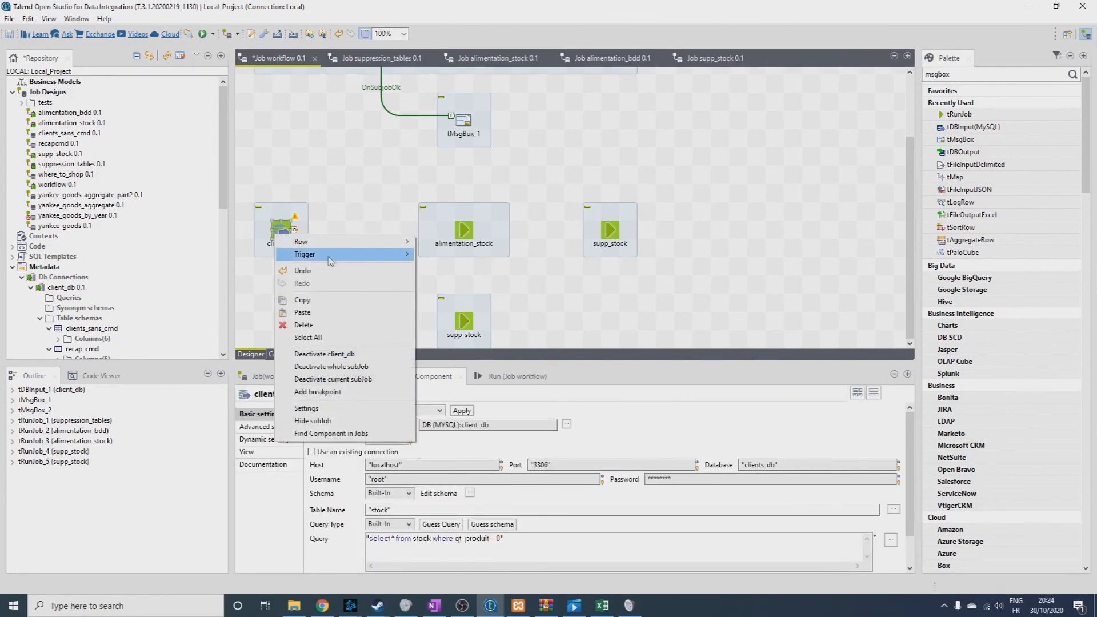
pyautogui.moveTo(340, 254)
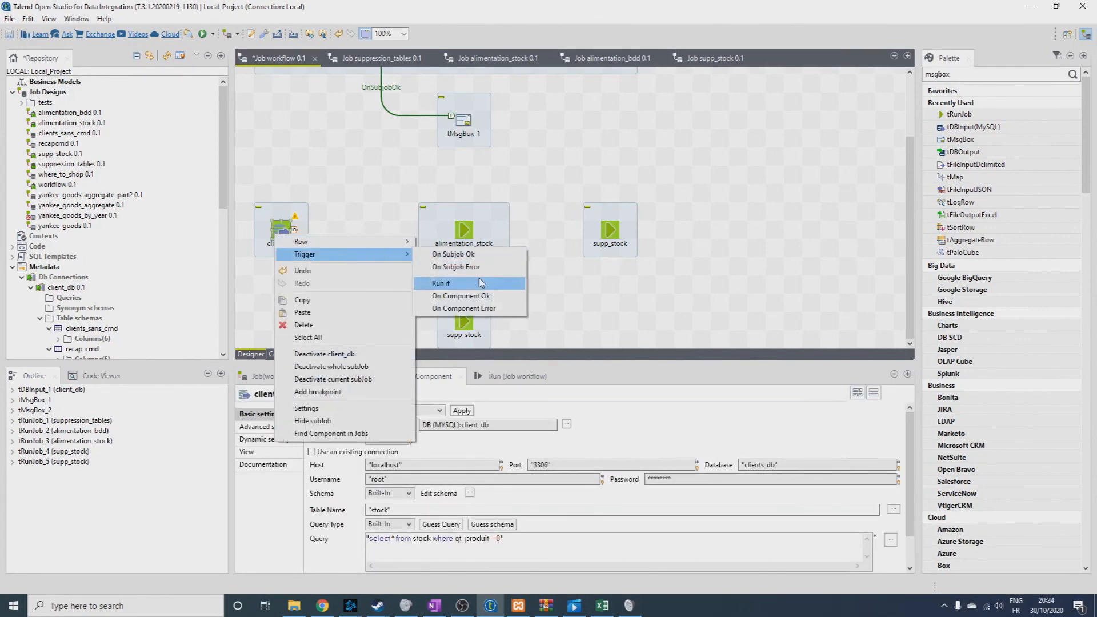
pyautogui.click(480, 284)
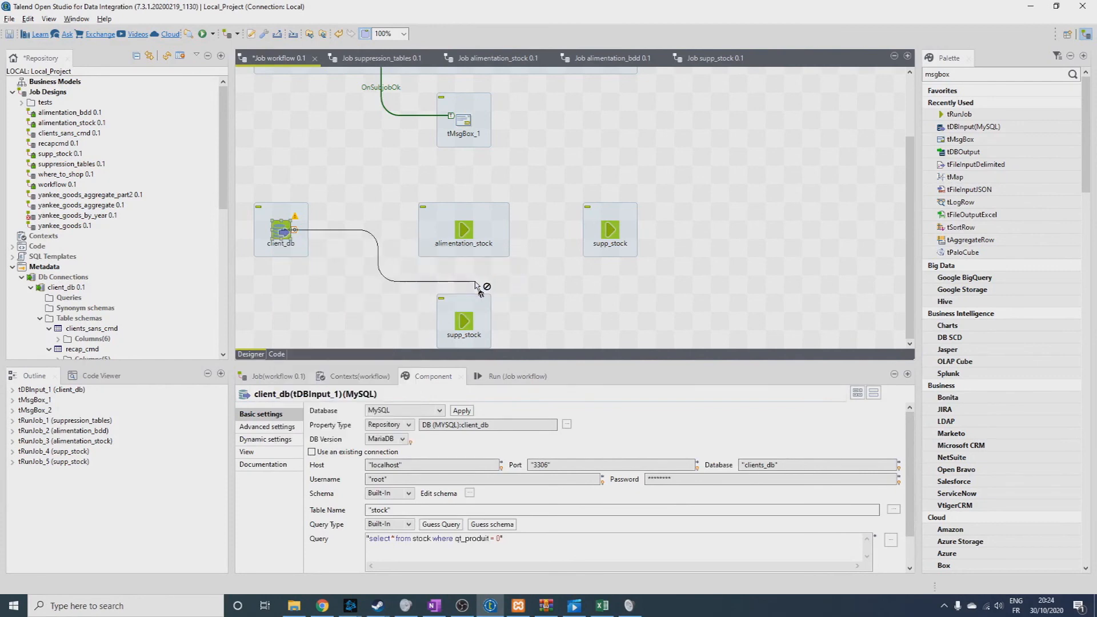
pyautogui.click(464, 230)
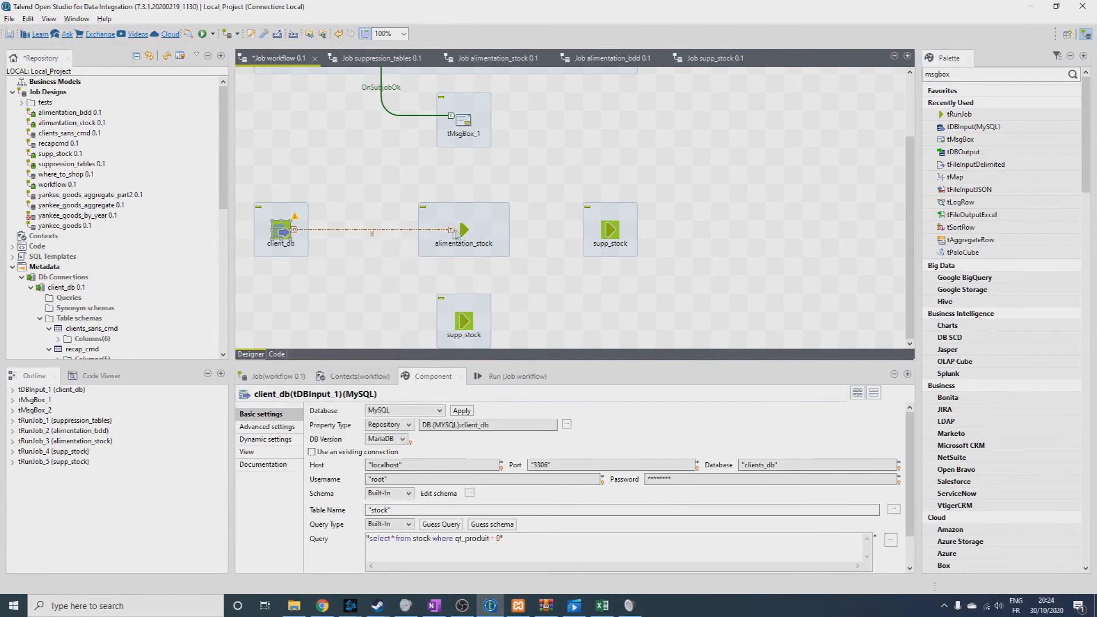
# Set the condition of the If trigger to alimentation_stock to ((Integer)globalMap.get("tDBInput_1_NB_LINE"))==0.
pyautogui.click(373, 234)
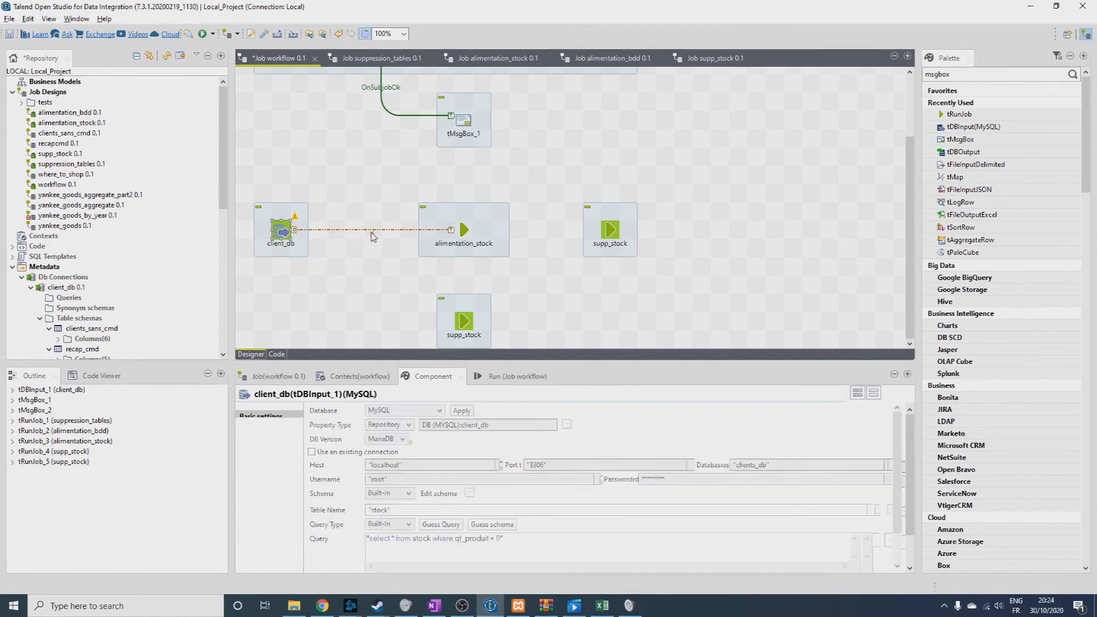
pyautogui.click(423, 419)
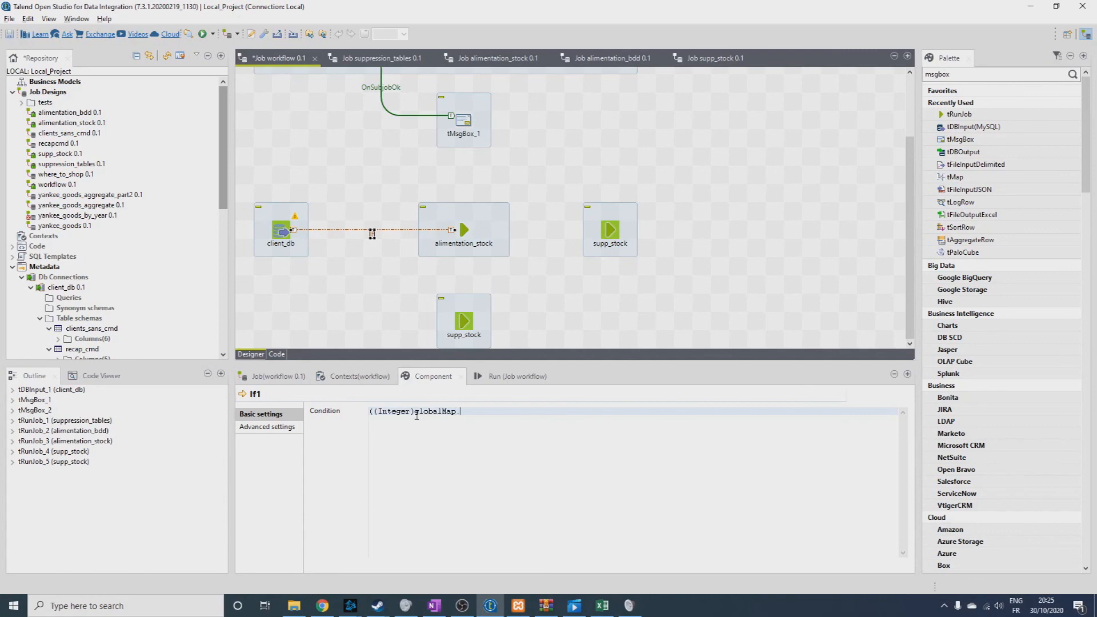
pyautogui.write('get')
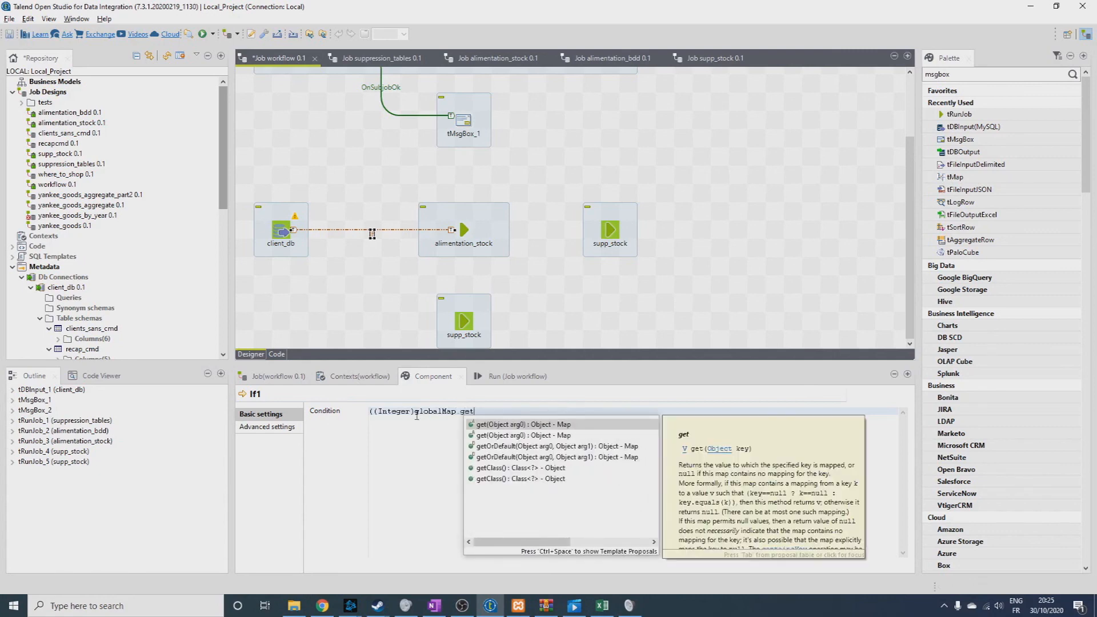
pyautogui.press('Return')
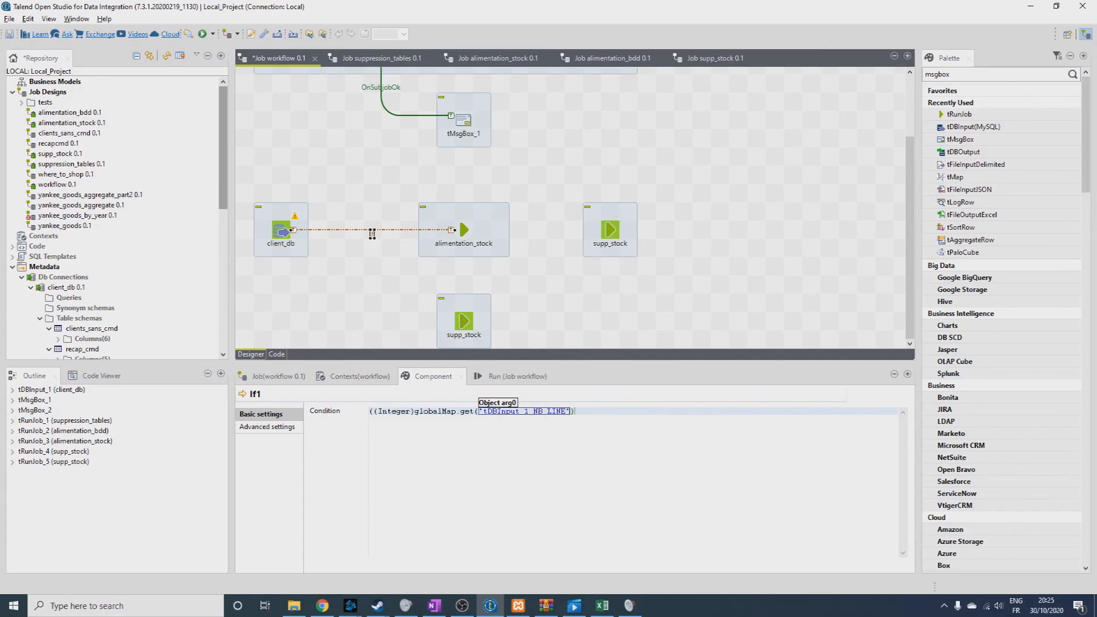
pyautogui.press('Right')
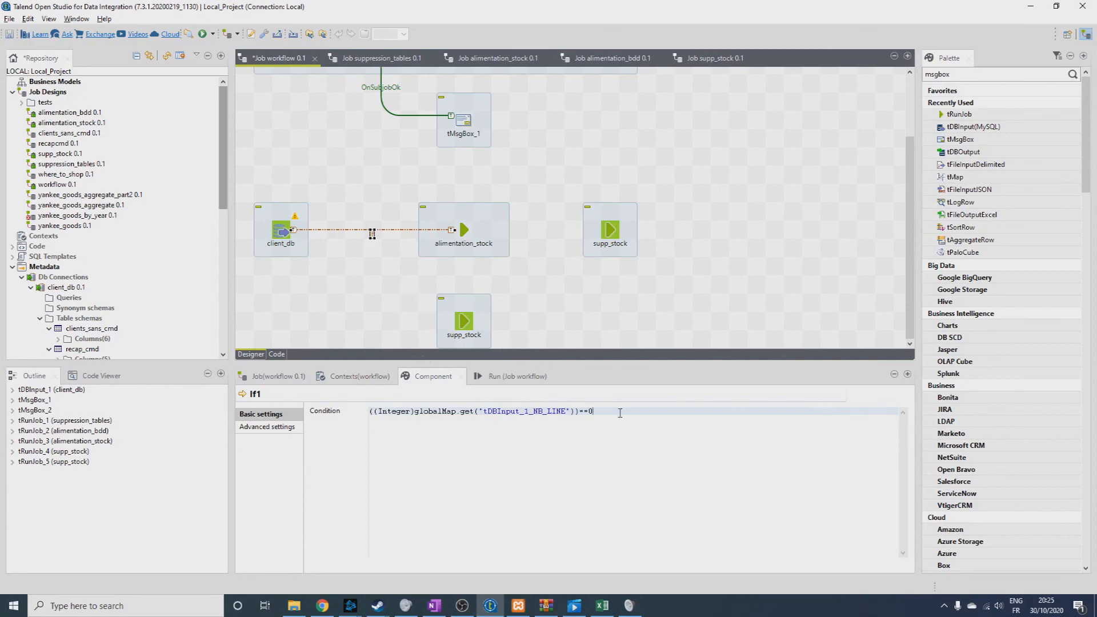
pyautogui.click(357, 264)
pyautogui.click(370, 230)
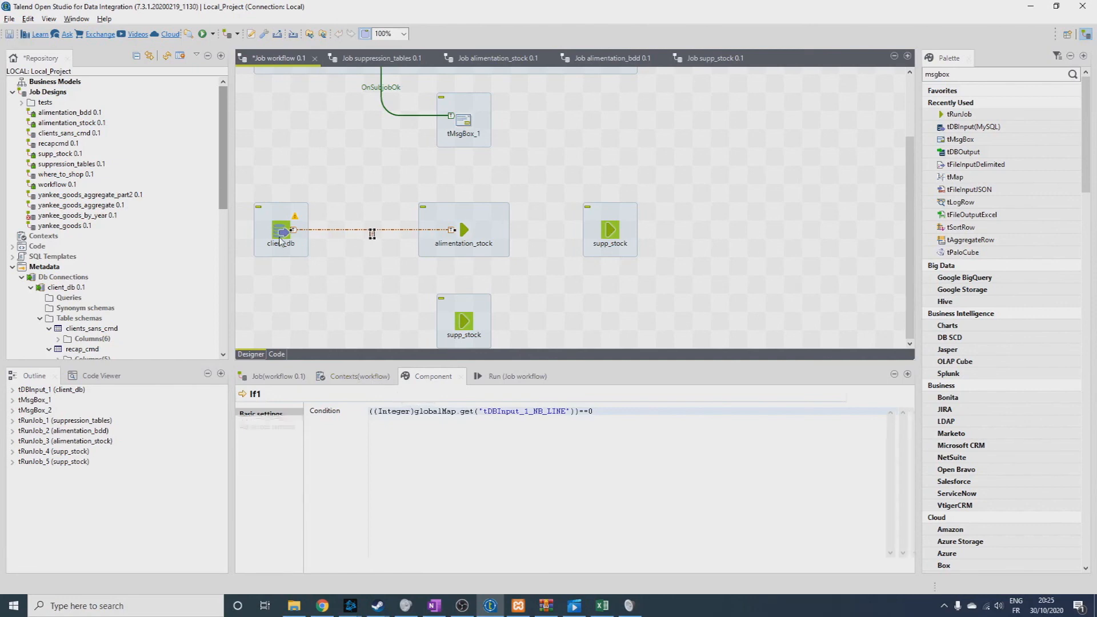
# Connect the client_db input to the supp_stock job below alimentation_stock with a second Run if trigger.
pyautogui.rightClick(281, 239)
pyautogui.moveTo(311, 257)
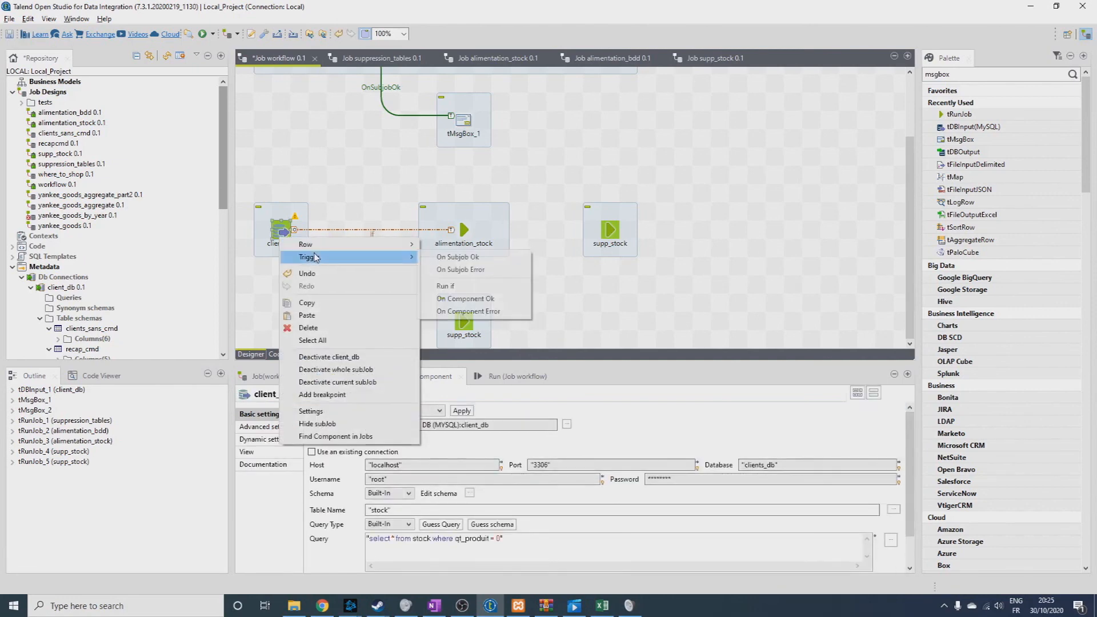
pyautogui.click(509, 286)
pyautogui.click(465, 323)
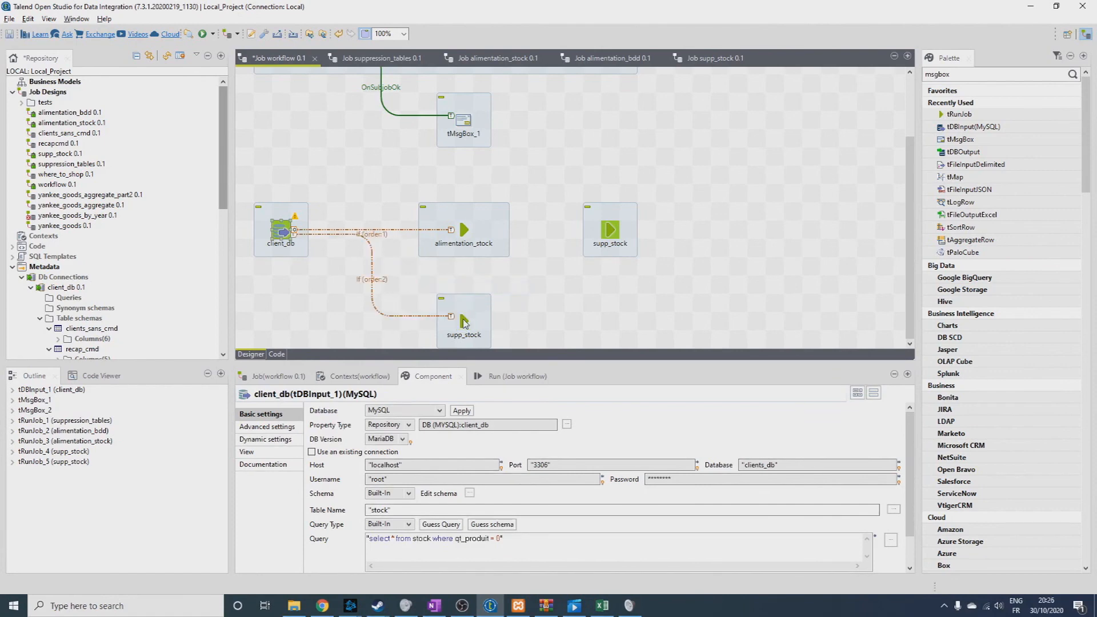
# Reuse the first trigger's condition for the one to the lower supp_stock, changed to ((Integer)globalMap.get("tDBInput_1_NB_LINE"))!=0.
pyautogui.click(394, 317)
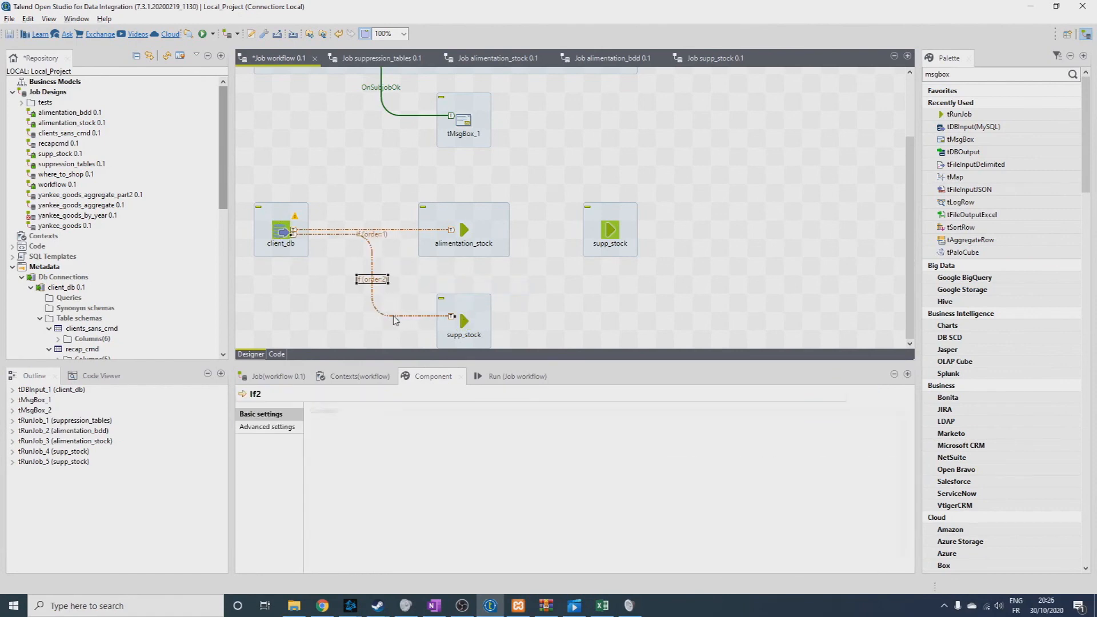
pyautogui.click(372, 234)
pyautogui.moveTo(594, 411); pyautogui.dragTo(486, 418)
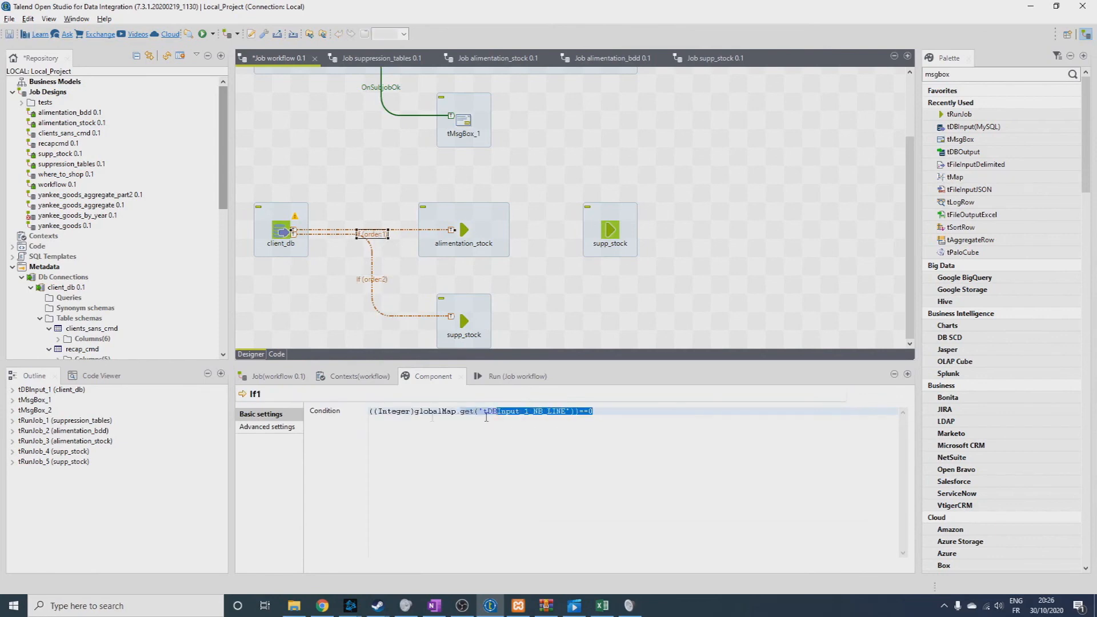
pyautogui.click(406, 321)
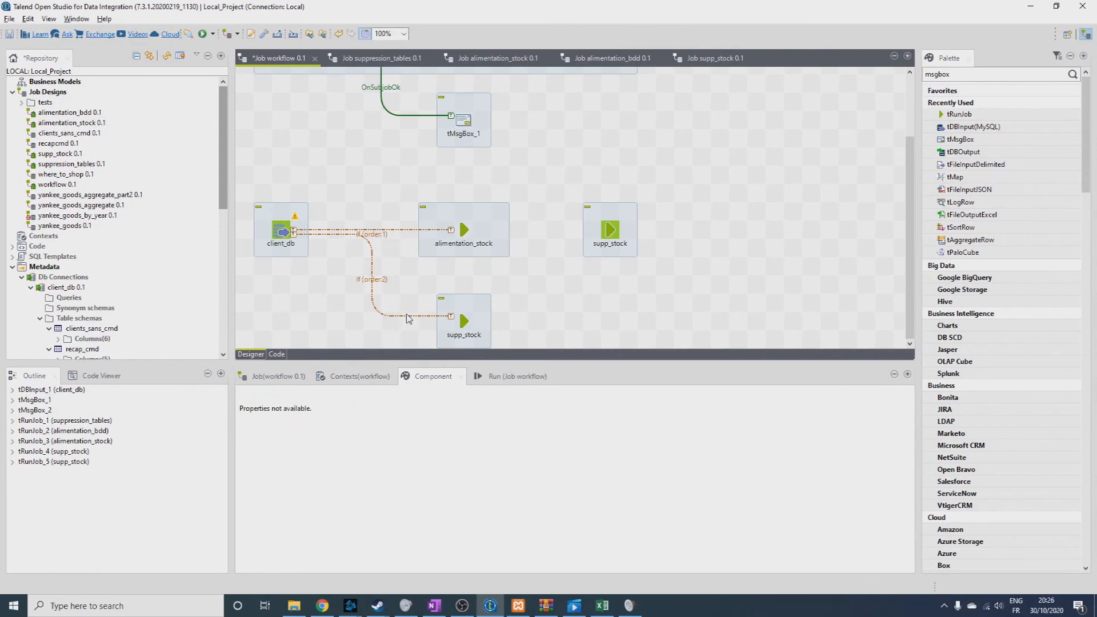
pyautogui.click(408, 318)
pyautogui.click(396, 415)
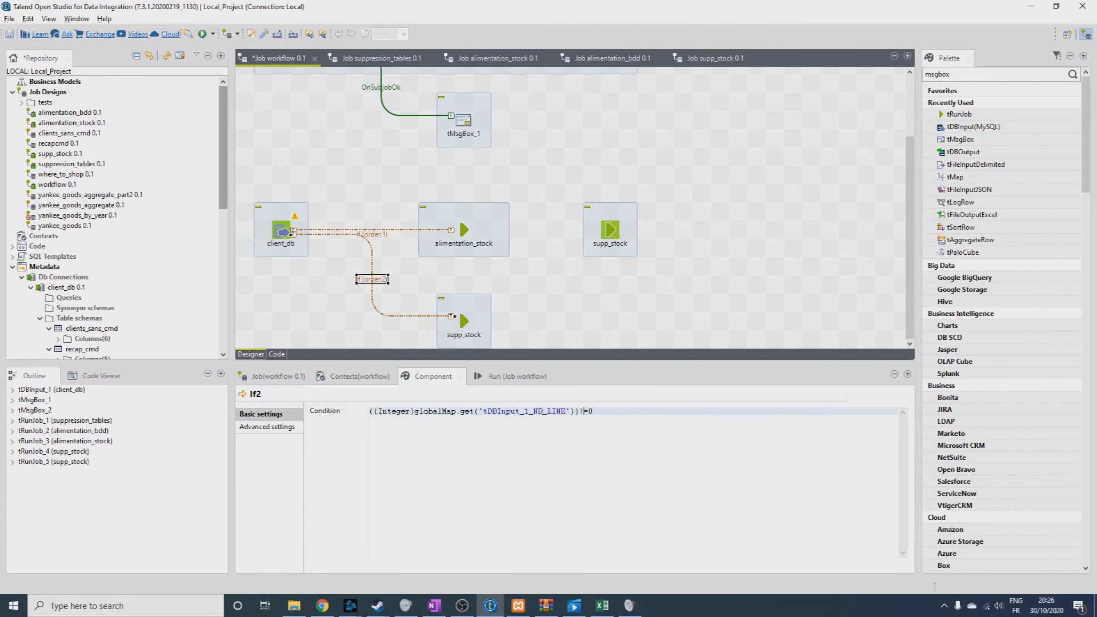
pyautogui.click(558, 307)
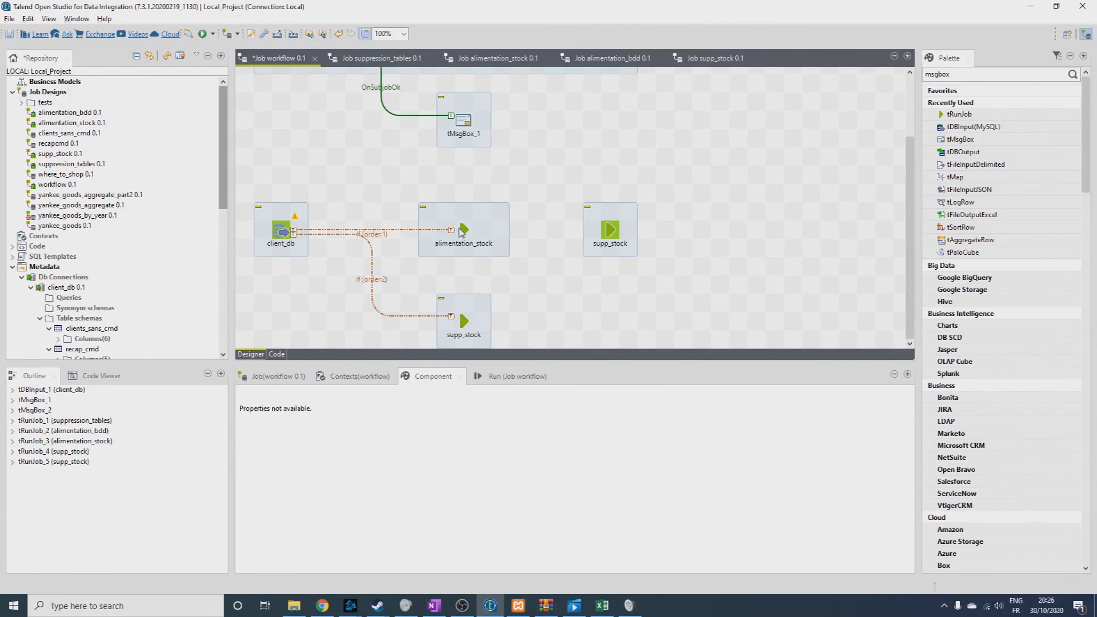
# Link alimentation_stock to the supp_stock beside it with a Main row and place a tMsgBox after each supp_stock.
pyautogui.click(486, 236)
pyautogui.moveTo(478, 230); pyautogui.dragTo(609, 231)
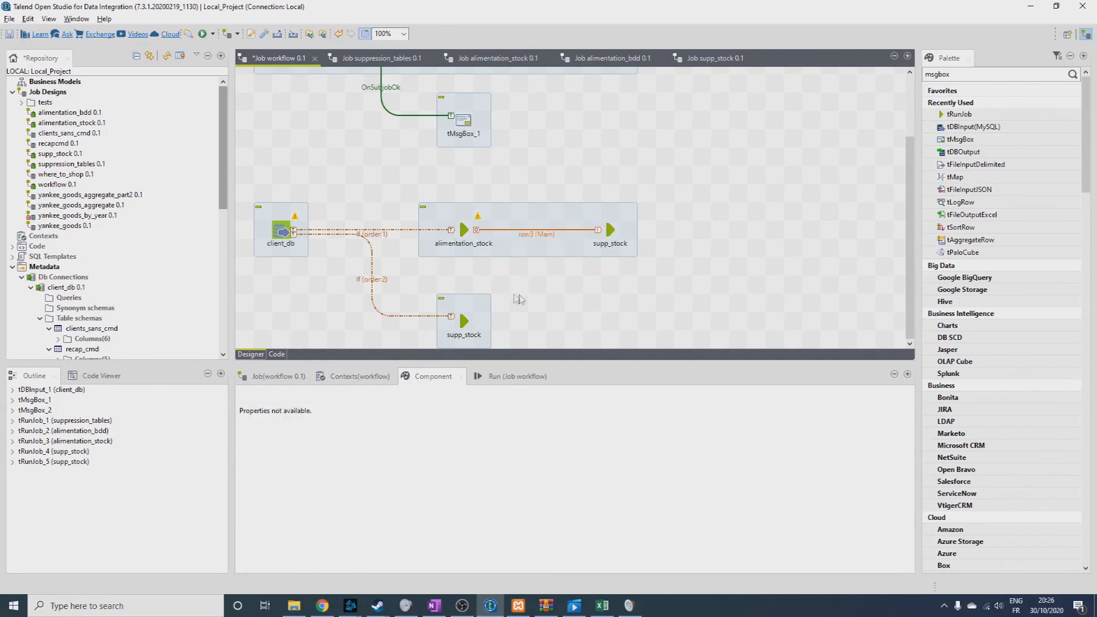
pyautogui.click(961, 73)
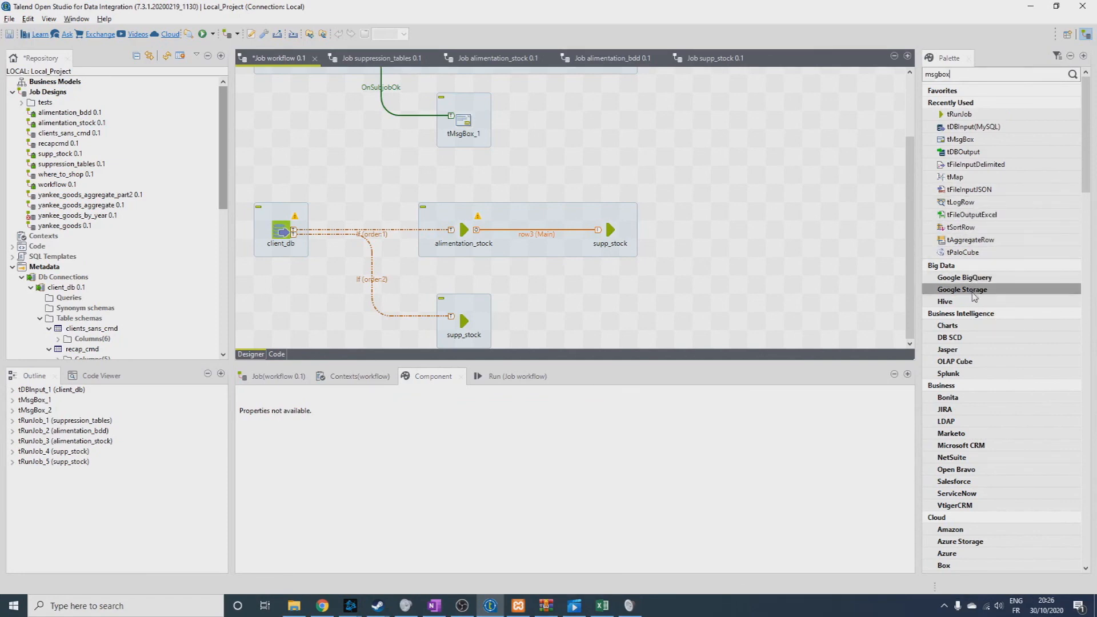
pyautogui.moveTo(960, 141); pyautogui.dragTo(716, 231)
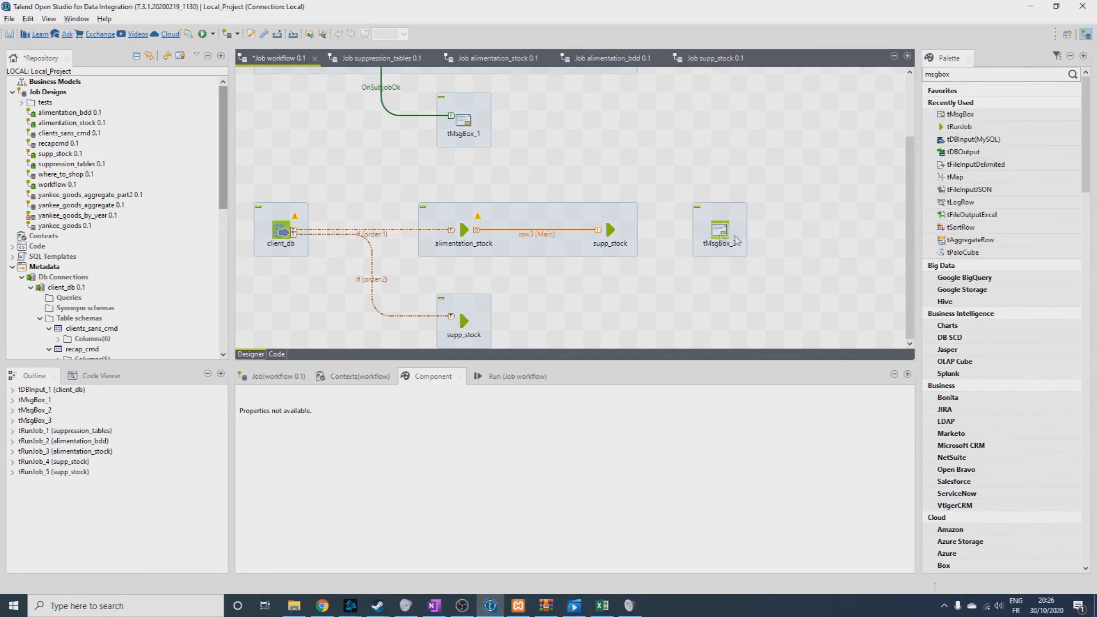
pyautogui.moveTo(897, 159); pyautogui.dragTo(567, 327)
# Connect each supp_stock job to the message box beside it with a Main row.
pyautogui.click(612, 230)
pyautogui.moveTo(623, 230); pyautogui.dragTo(715, 231)
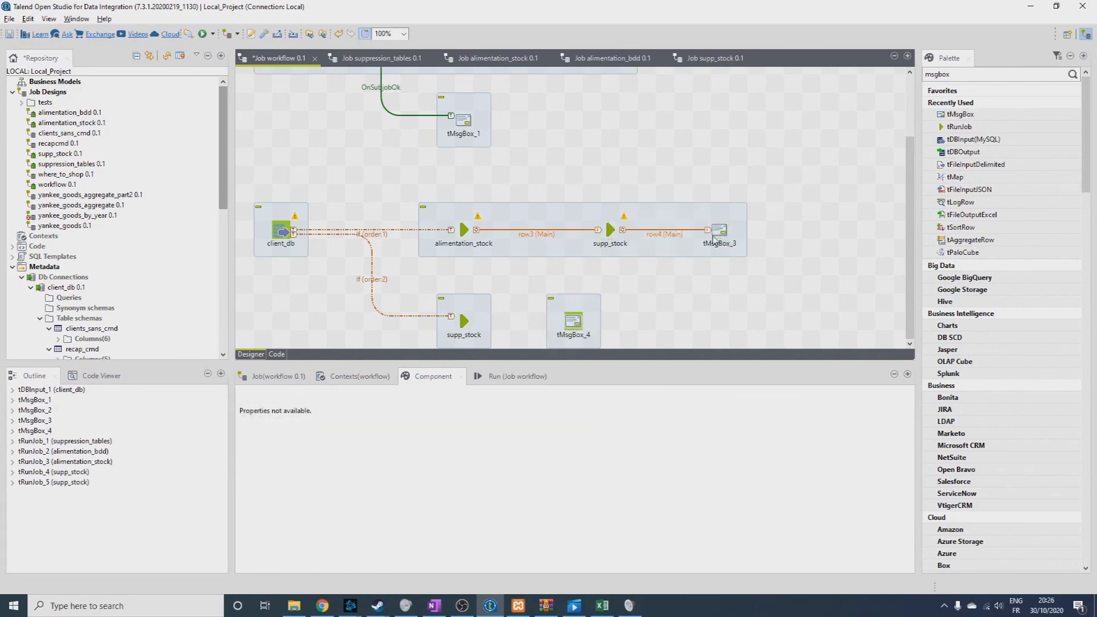
pyautogui.click(464, 321)
pyautogui.moveTo(477, 321); pyautogui.dragTo(577, 324)
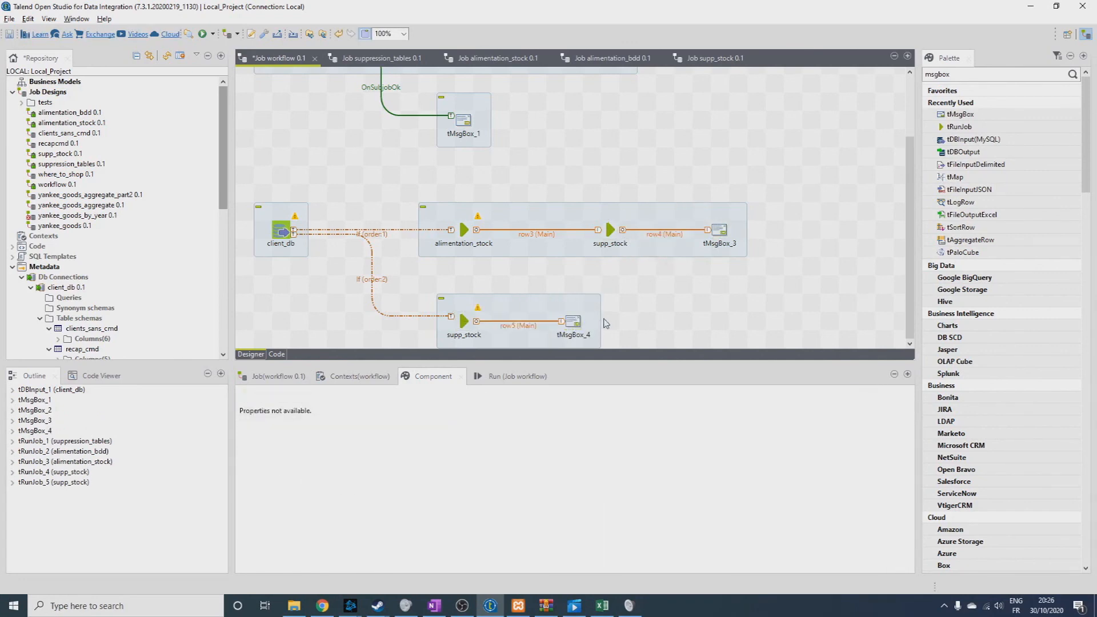
# Set tMsgBox_3's message to "La base de données ne contenait pas les produits indisponibles. La table stock a été réinitialisée puis mise à jour".
pyautogui.click(719, 231)
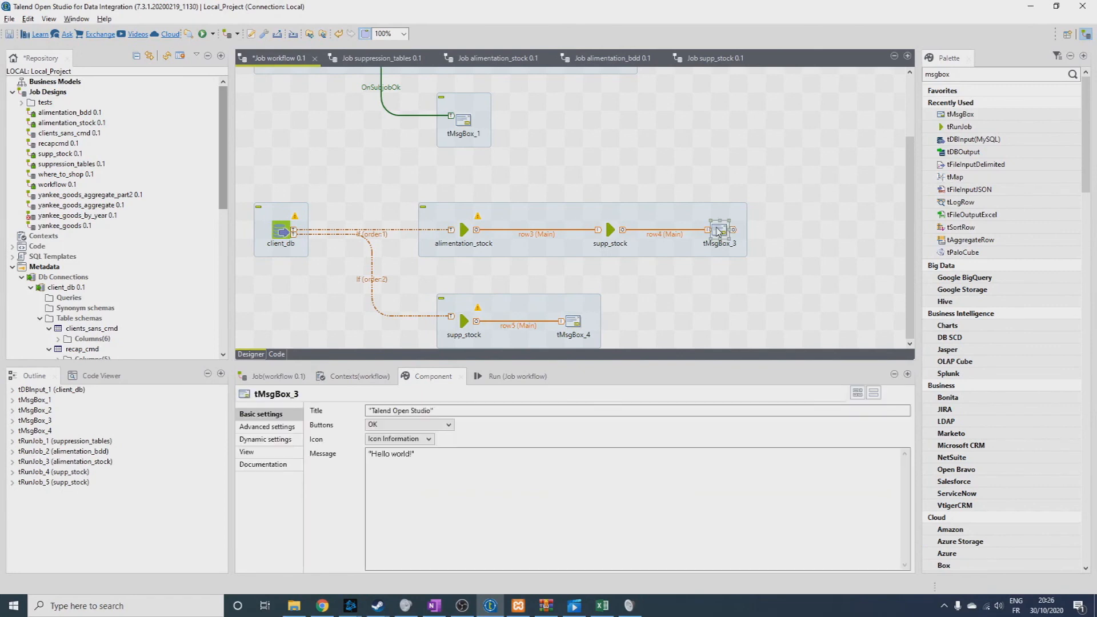
pyautogui.click(580, 319)
pyautogui.click(722, 229)
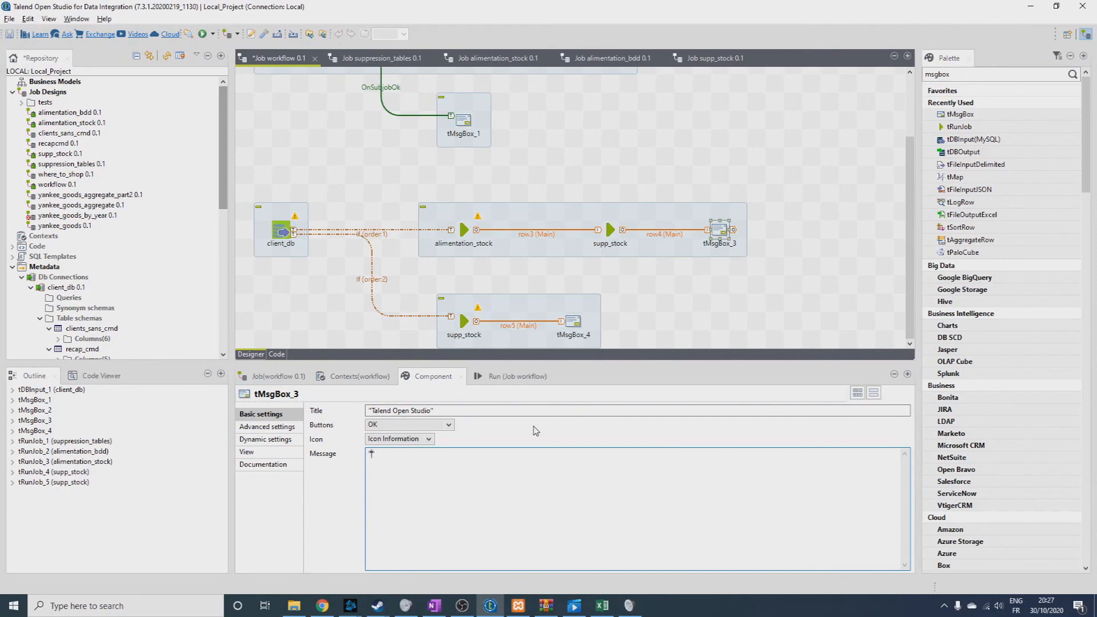
pyautogui.write('La base de données ne contenait pas les produits')
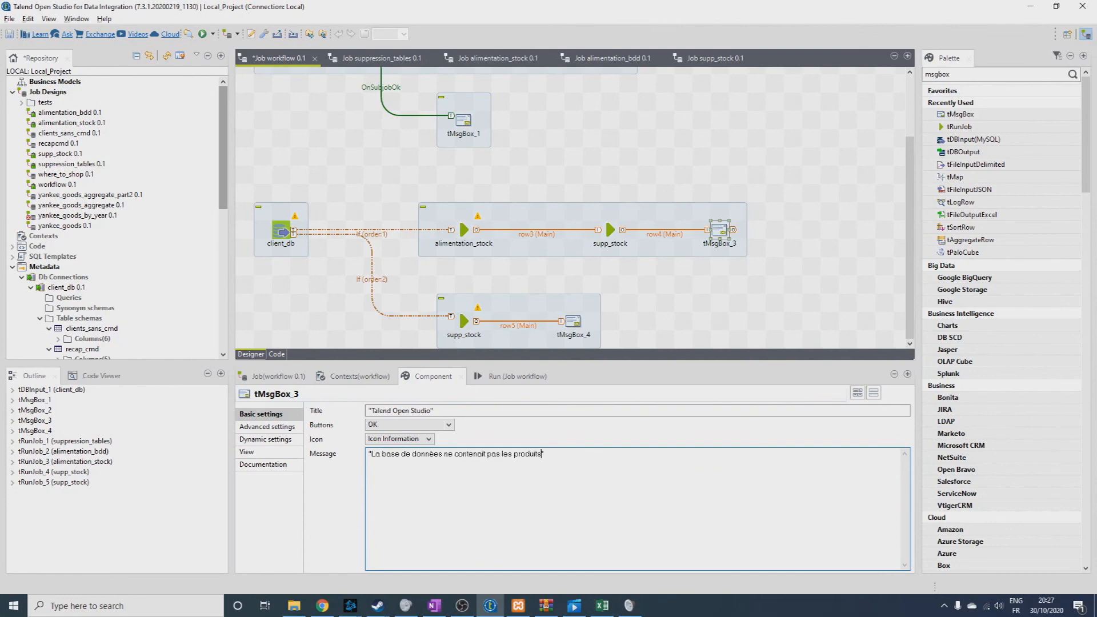
pyautogui.write(' indispo')
pyautogui.press('BackSpace')
pyautogui.press('BackSpace')
pyautogui.write('s produits indisponibles. La table stock a été réinitialisée puis mise à jour')
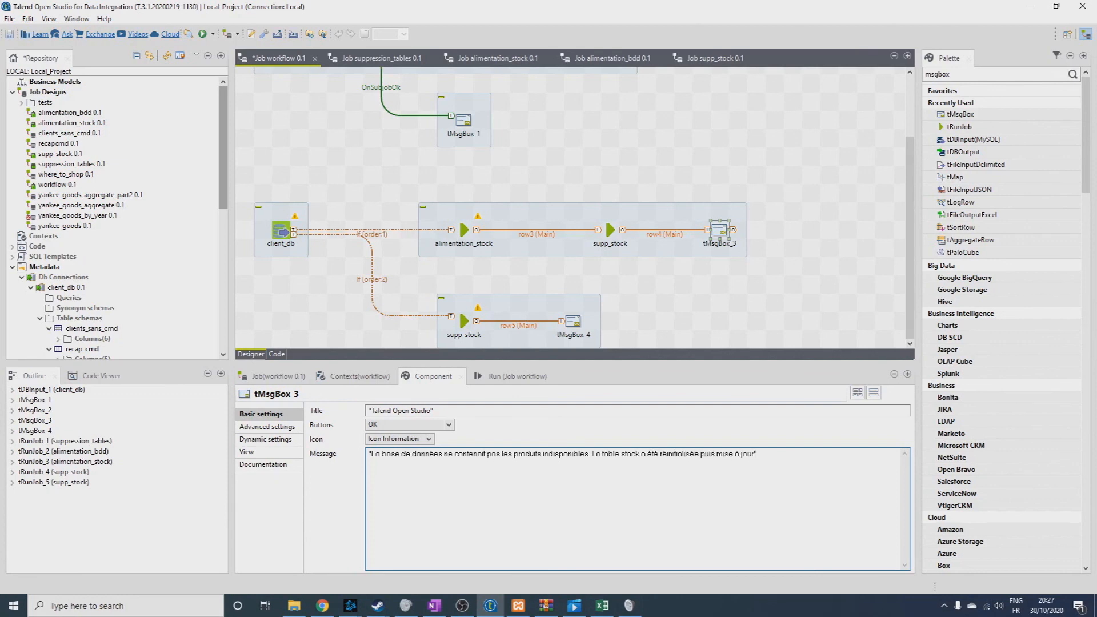
# Set tMsgBox_4's message to "Les données étaient complètes, la suppression de produits indisponibles a fonctionné".
pyautogui.click(570, 323)
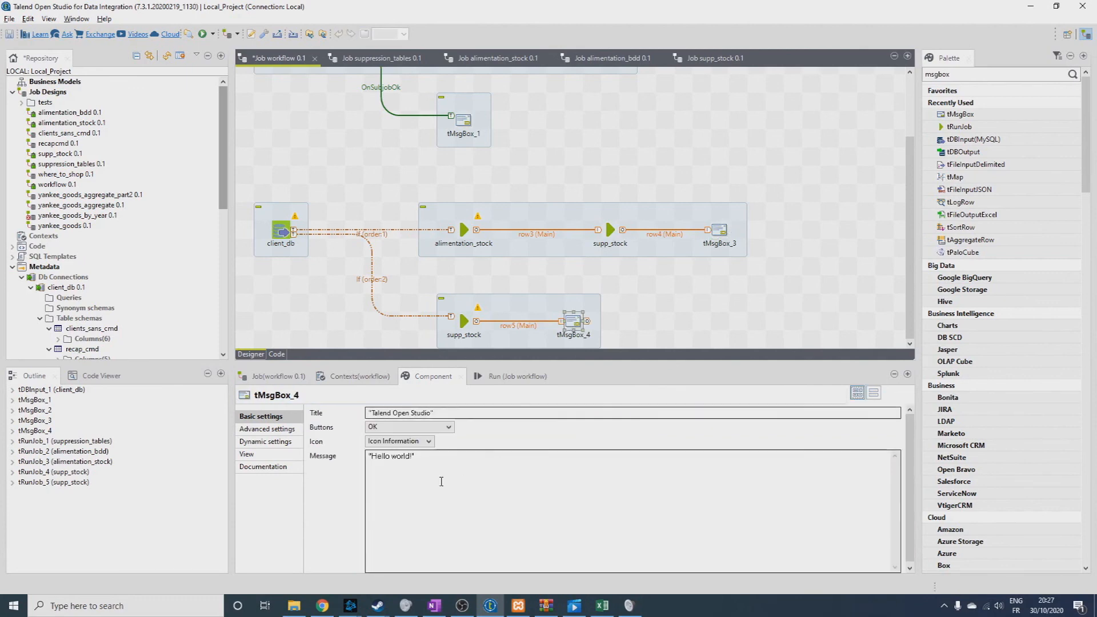
pyautogui.click(466, 454)
pyautogui.press('BackSpace')
pyautogui.press('BackSpace')
pyautogui.press('BackSpace')
pyautogui.press('BackSpace')
pyautogui.press('BackSpace')
pyautogui.press('BackSpace')
pyautogui.press('BackSpace')
pyautogui.press('BackSpace')
pyautogui.press('BackSpace')
pyautogui.press('BackSpace')
pyautogui.press('BackSpace')
pyautogui.press('BackSpace')
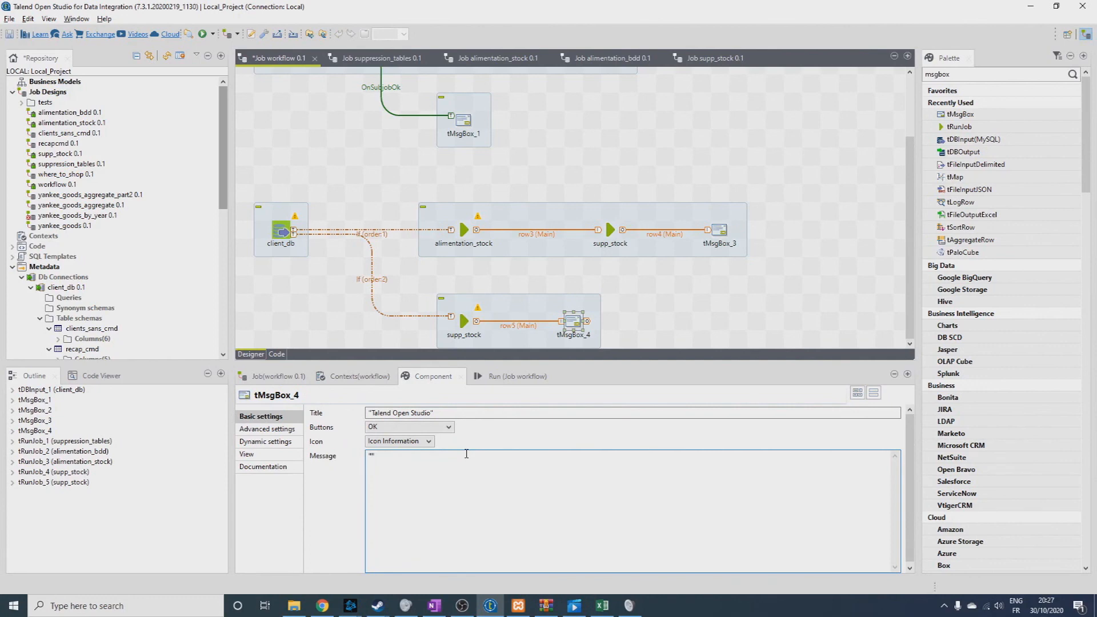
pyautogui.write('Les données étaient complmè')
pyautogui.press('BackSpace')
pyautogui.press('BackSpace')
pyautogui.write('ète')
pyautogui.write('s, la')
pyautogui.write(' suppression de produits ')
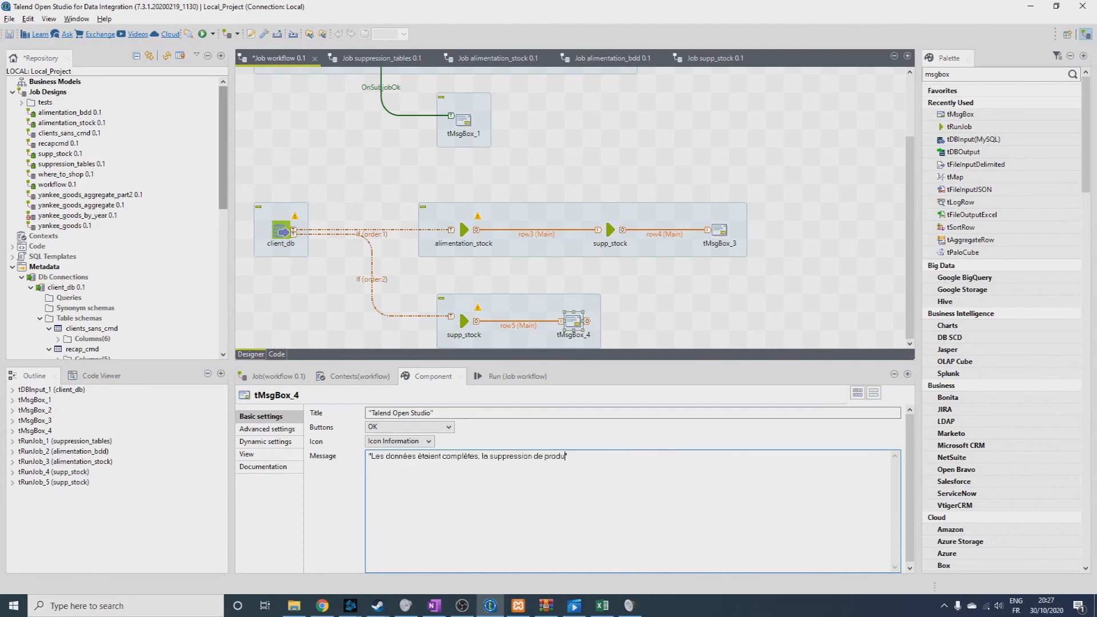
pyautogui.write('indispo')
pyautogui.click(438, 269)
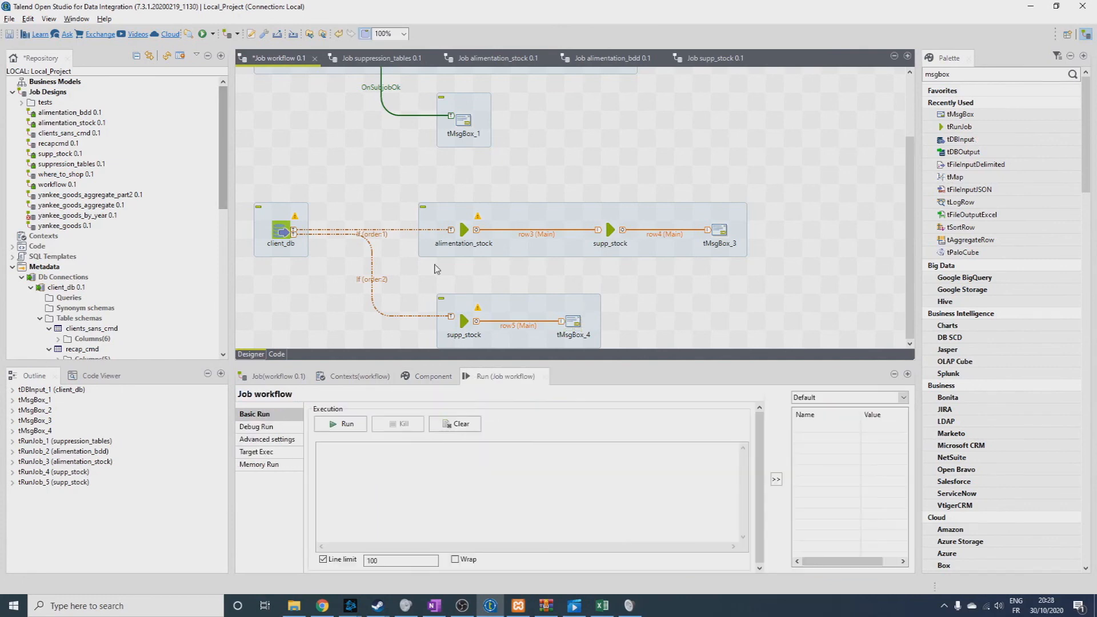
# Run the workflow job and acknowledge each message box it opens.
pyautogui.click(283, 232)
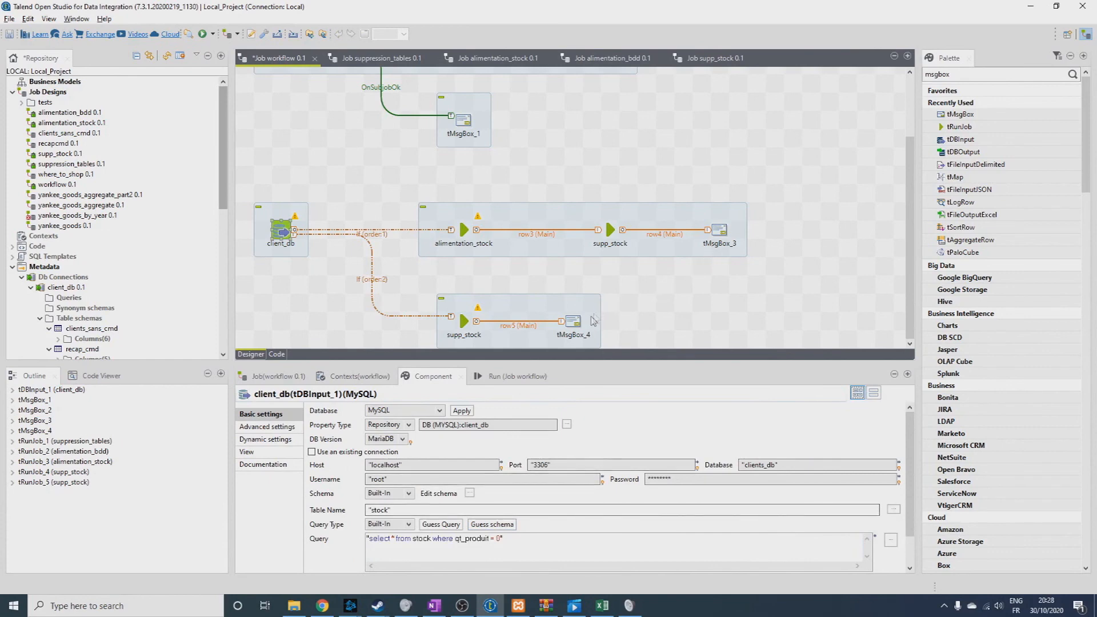
pyautogui.click(574, 322)
pyautogui.click(505, 376)
pyautogui.click(343, 424)
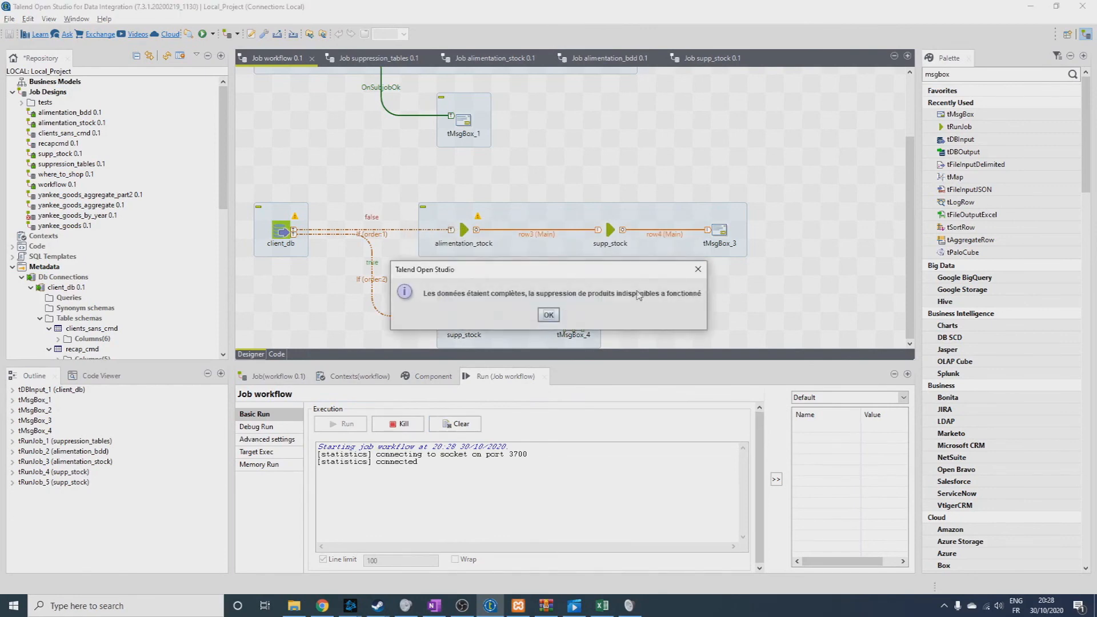
pyautogui.click(549, 316)
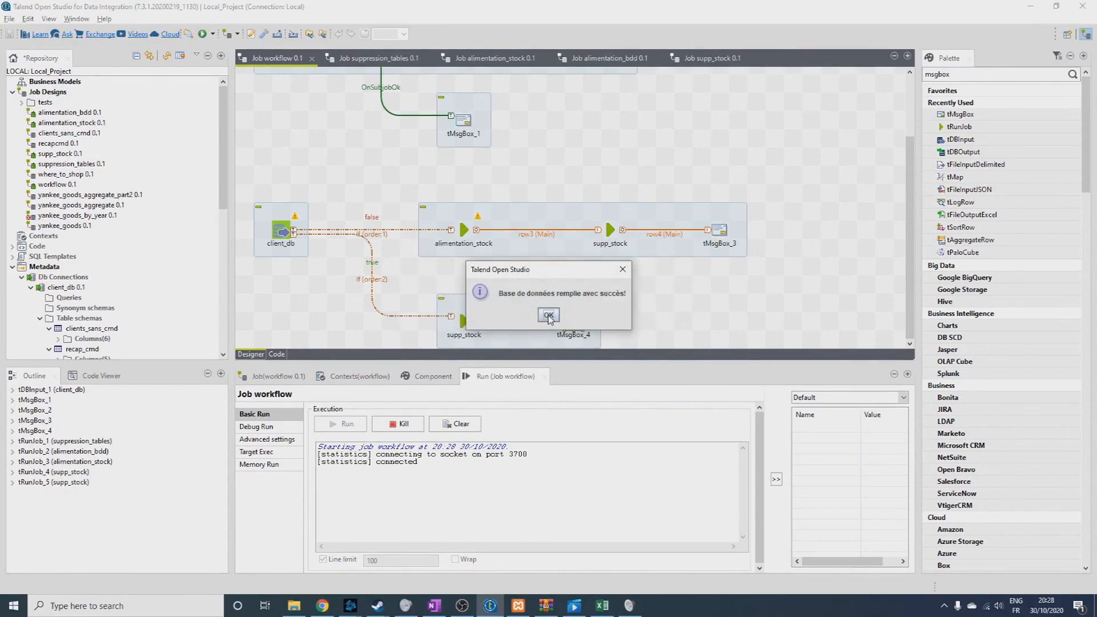
pyautogui.click(549, 316)
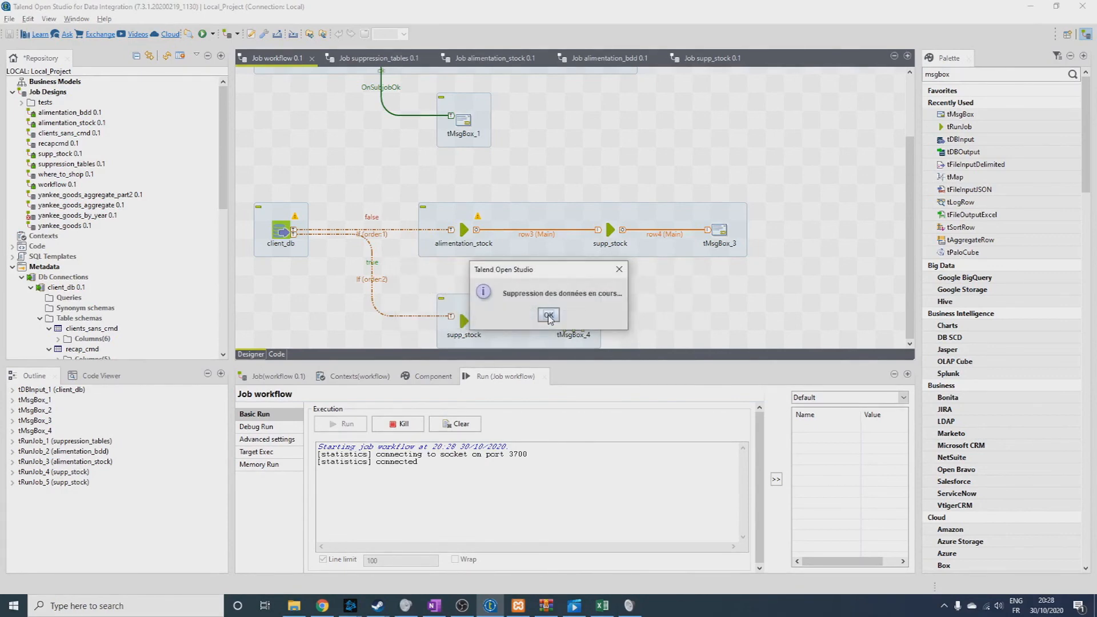
pyautogui.click(549, 316)
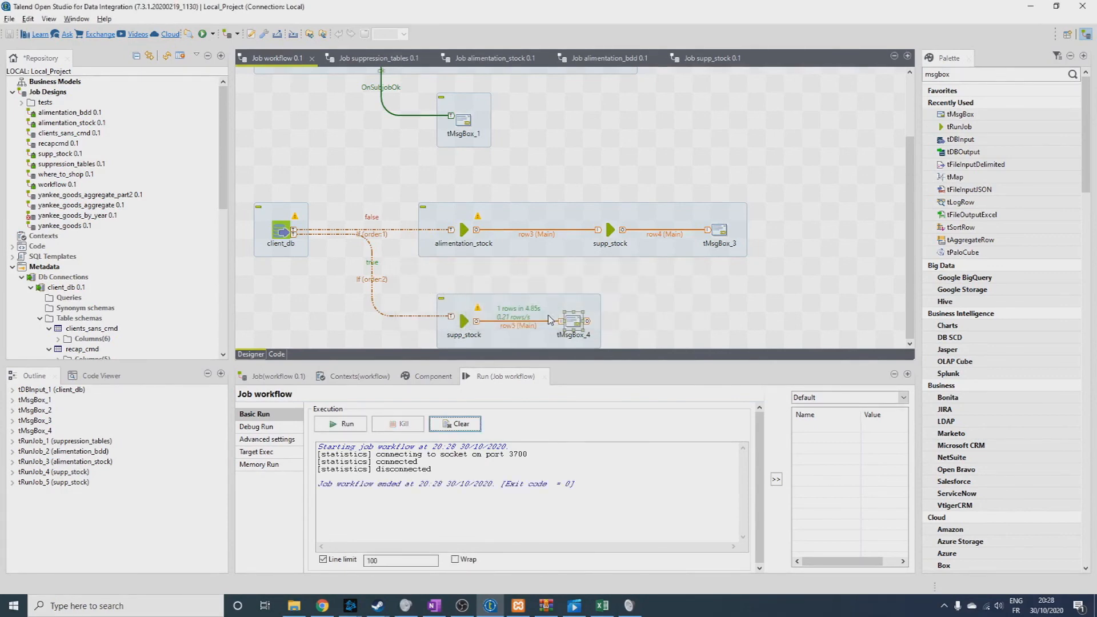
# Switch to phpMyAdmin, refresh the clients_db database and examine the rows of the stock table.
pyautogui.scroll(3, 650, 311)
pyautogui.hotkey('alt', 'Tab')
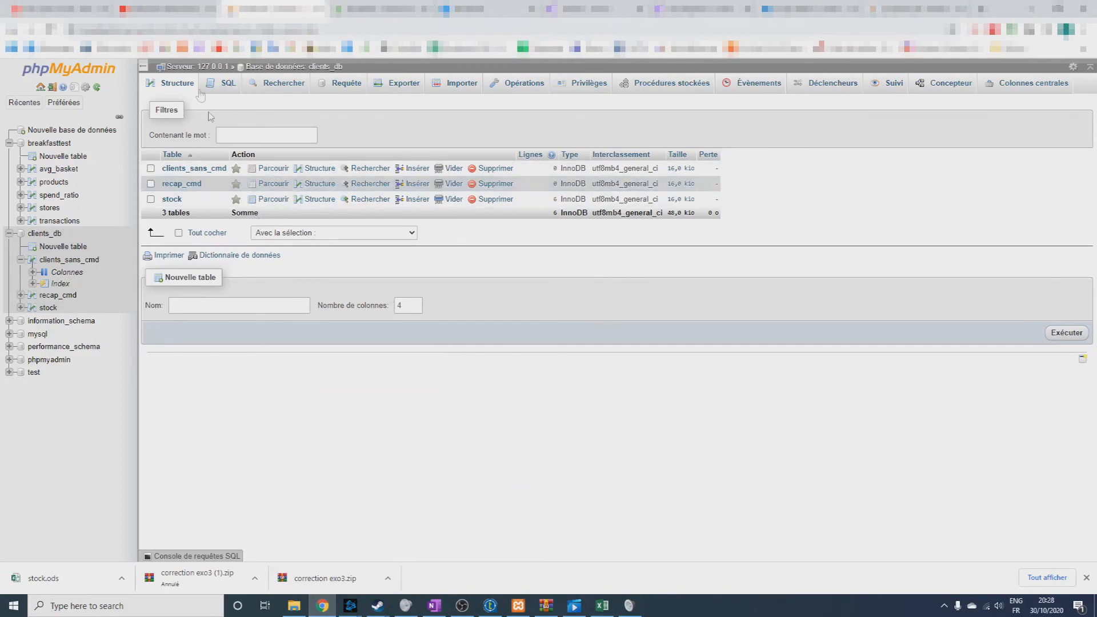
pyautogui.click(49, 30)
pyautogui.click(171, 199)
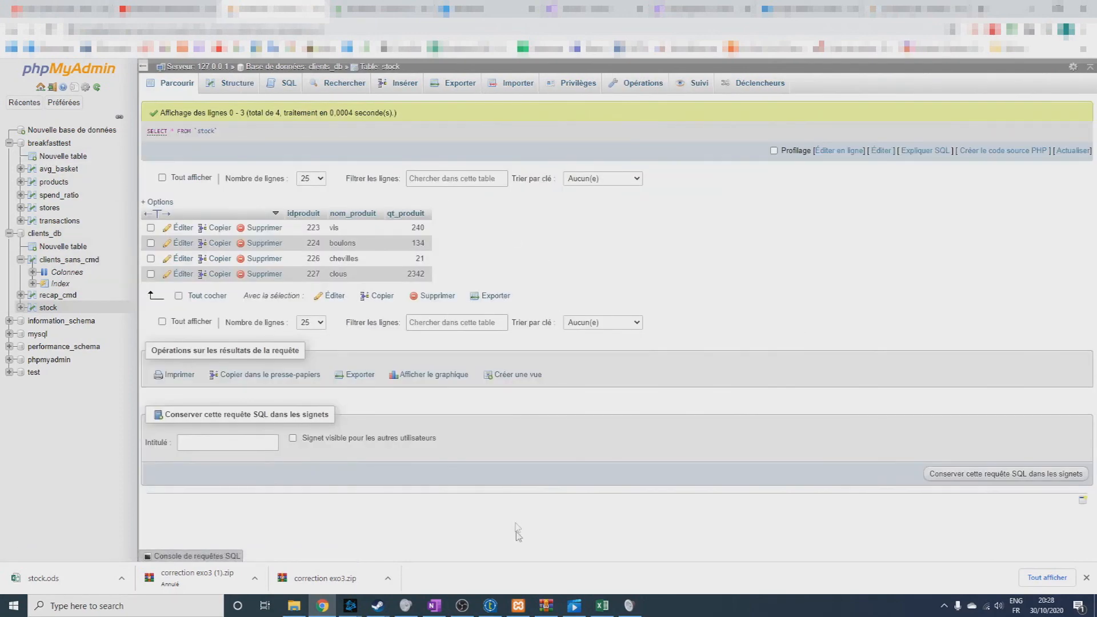
# Return to the workflow job in Talend Open Studio and review its stock-dependent branches.
pyautogui.click(491, 606)
pyautogui.scroll(-2, 596, 263)
pyautogui.scroll(-2, 596, 263)
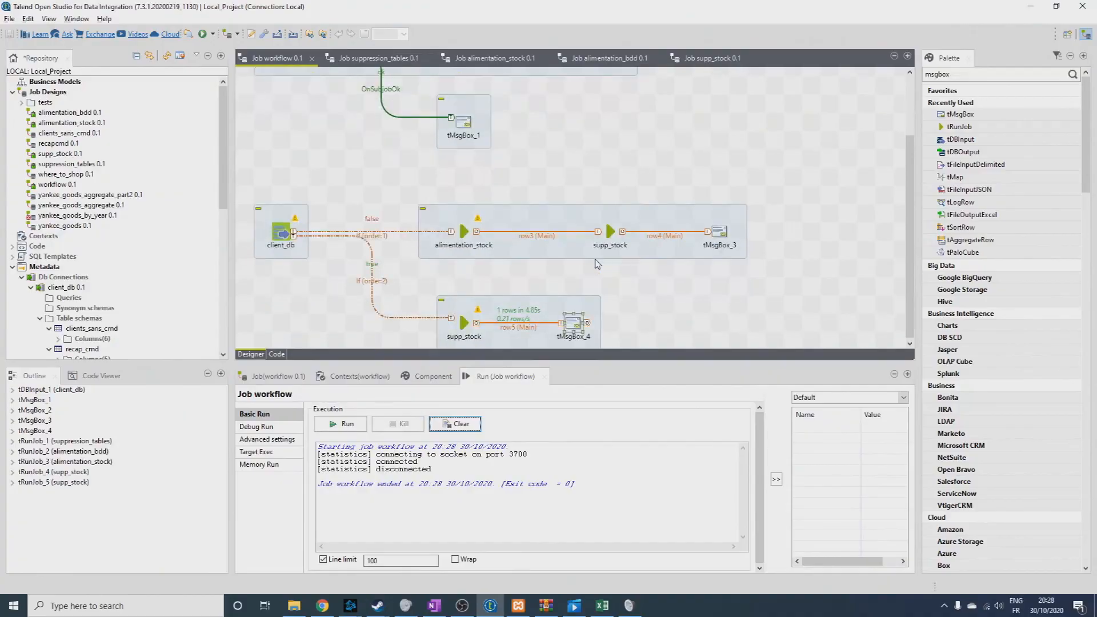